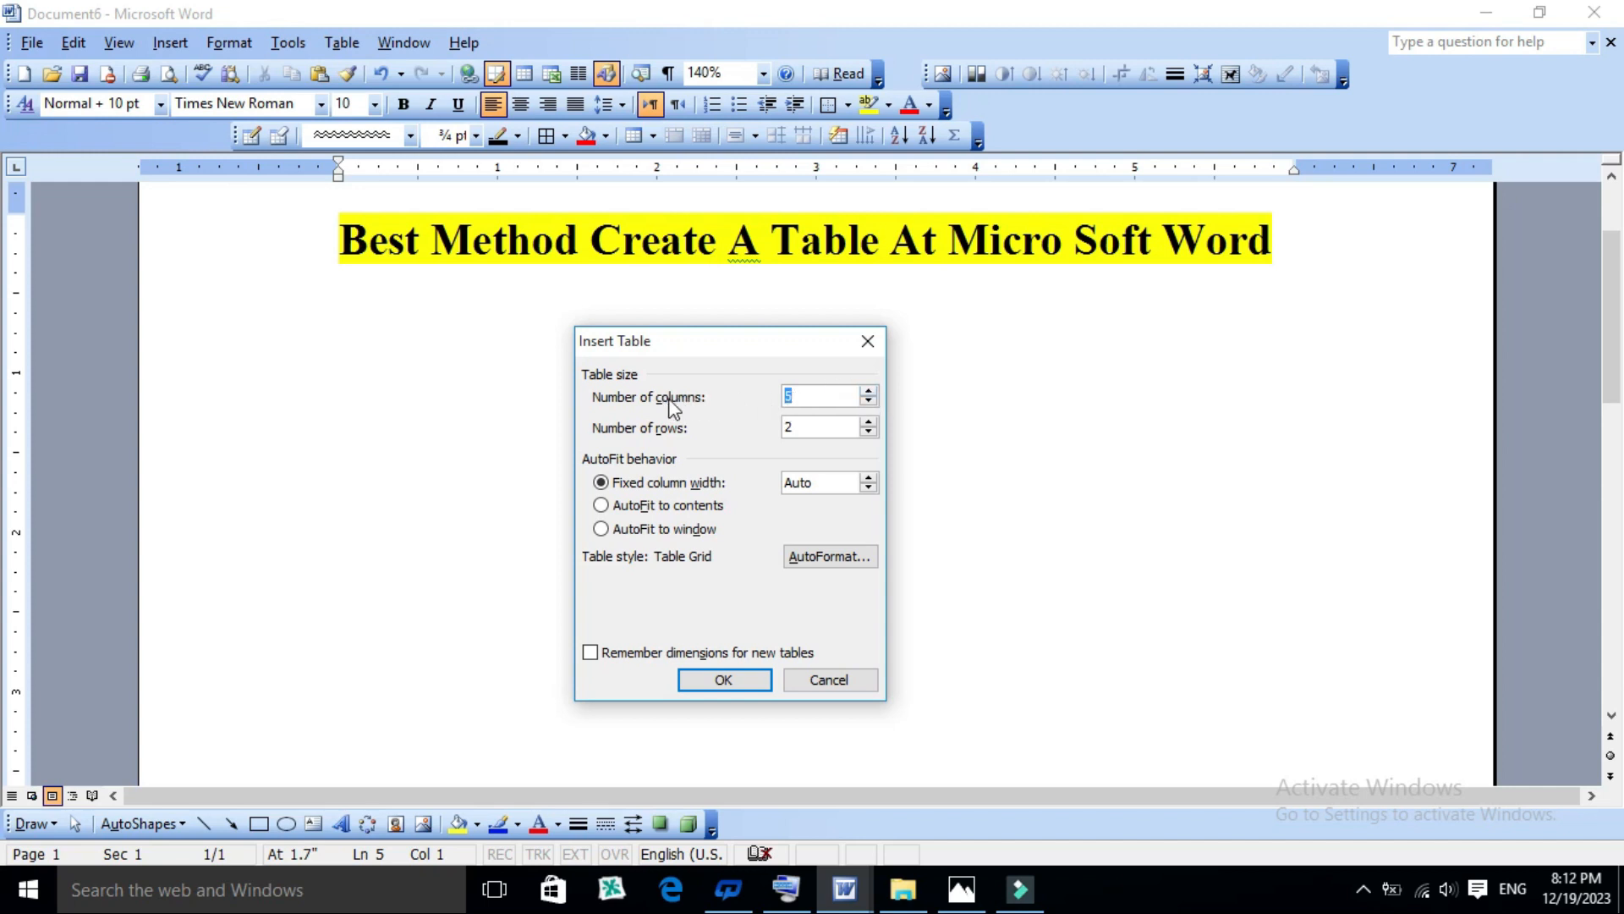
# - Insert a table with 7 columns and 5 rows, keeping the fixed column width on Auto
pyautogui.click(869, 393)
pyautogui.click(868, 393)
pyautogui.click(869, 393)
pyautogui.click(869, 393)
pyautogui.click(869, 395)
pyautogui.click(869, 402)
pyautogui.doubleClick(869, 402)
pyautogui.click(869, 401)
pyautogui.click(869, 421)
pyautogui.click(869, 420)
pyautogui.click(869, 421)
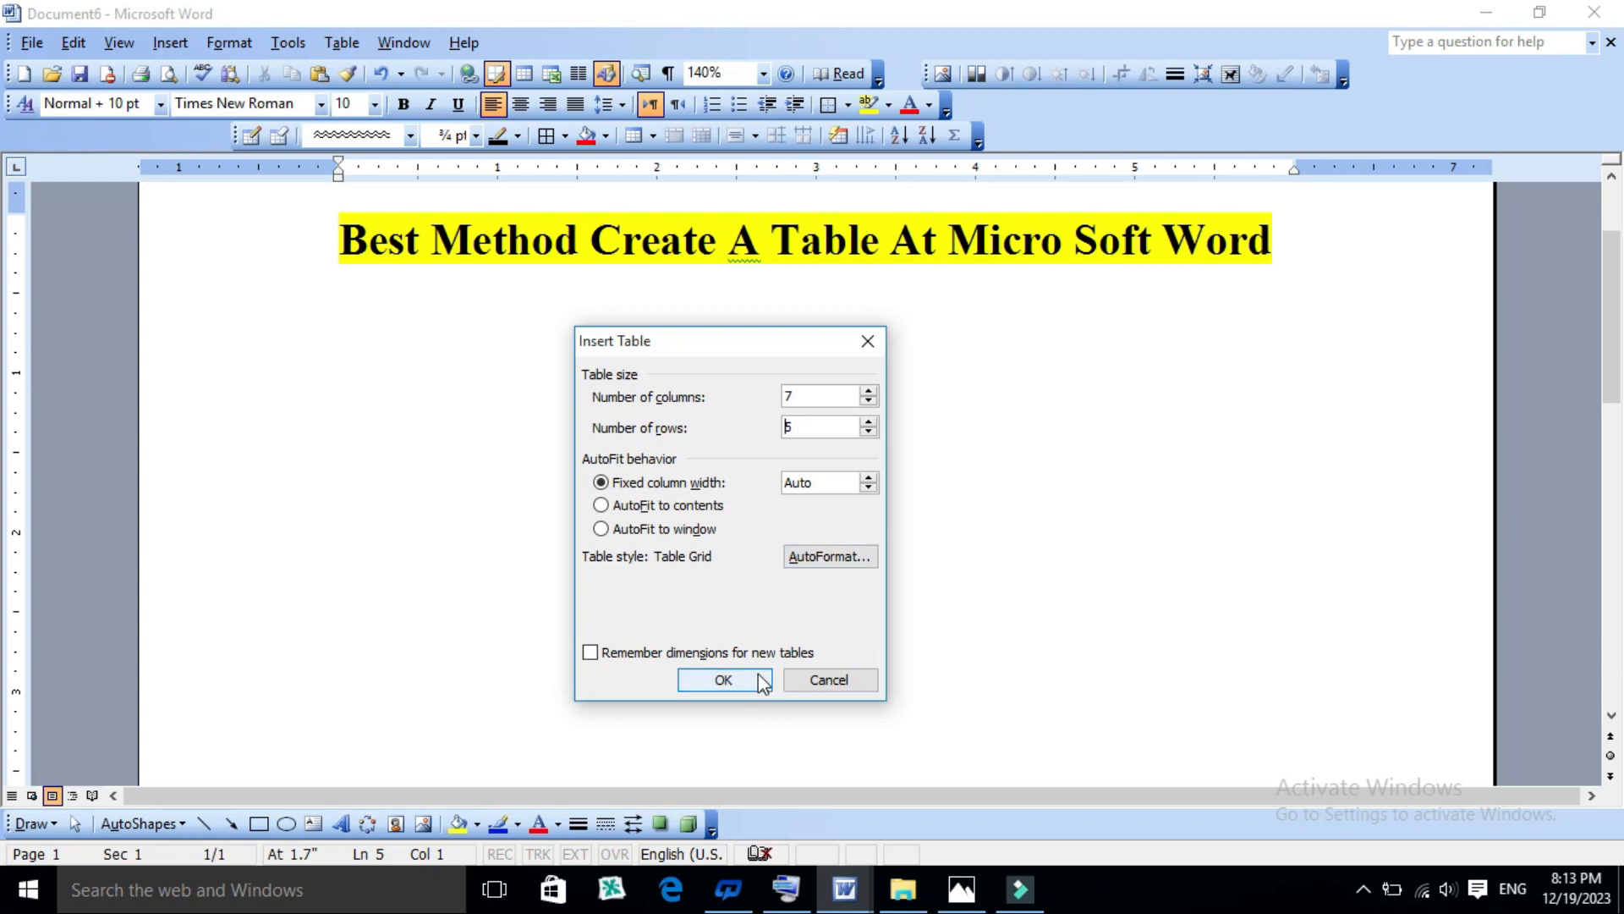
pyautogui.click(724, 682)
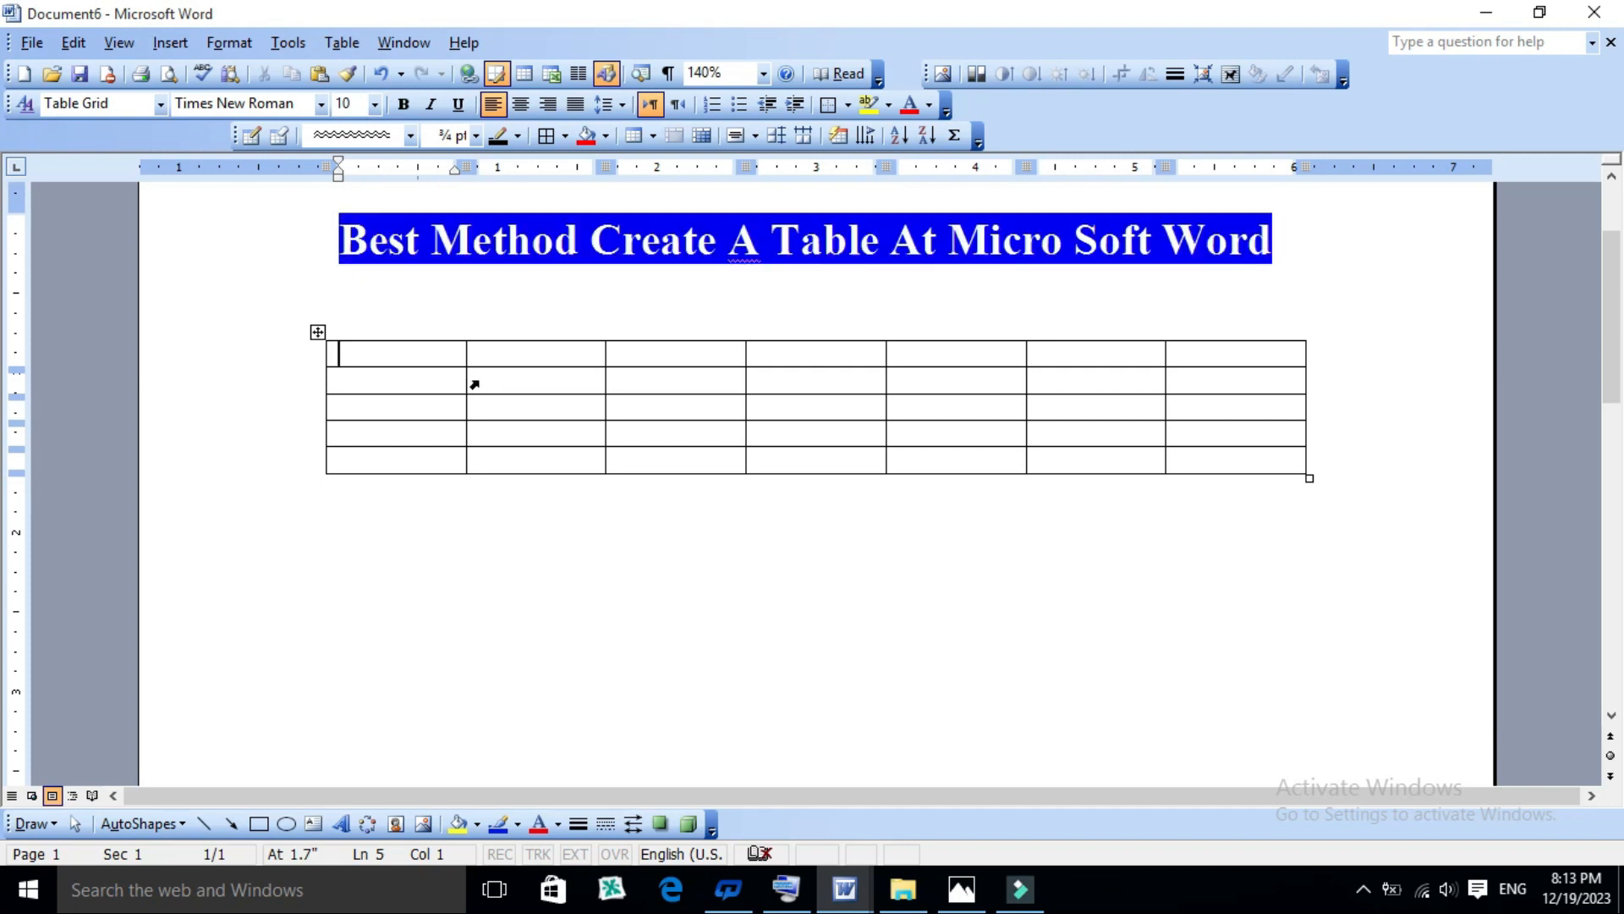
# - Fill the first three cells of the top row with "Best", "Method" and "Cerate"
pyautogui.write('Best')
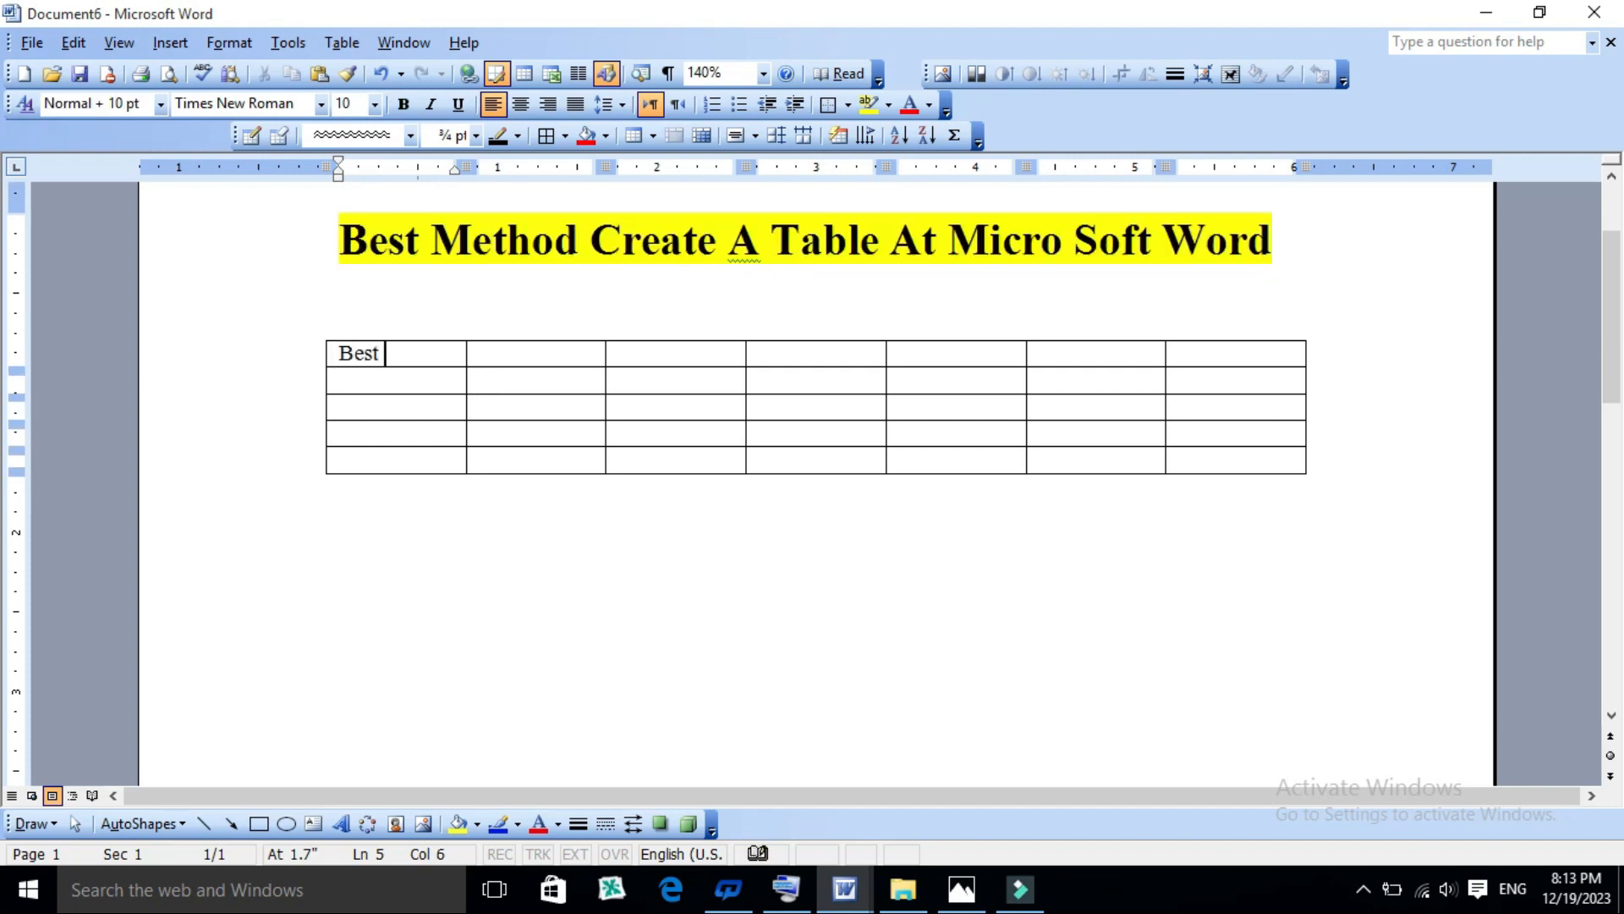
pyautogui.click(551, 359)
pyautogui.write('M')
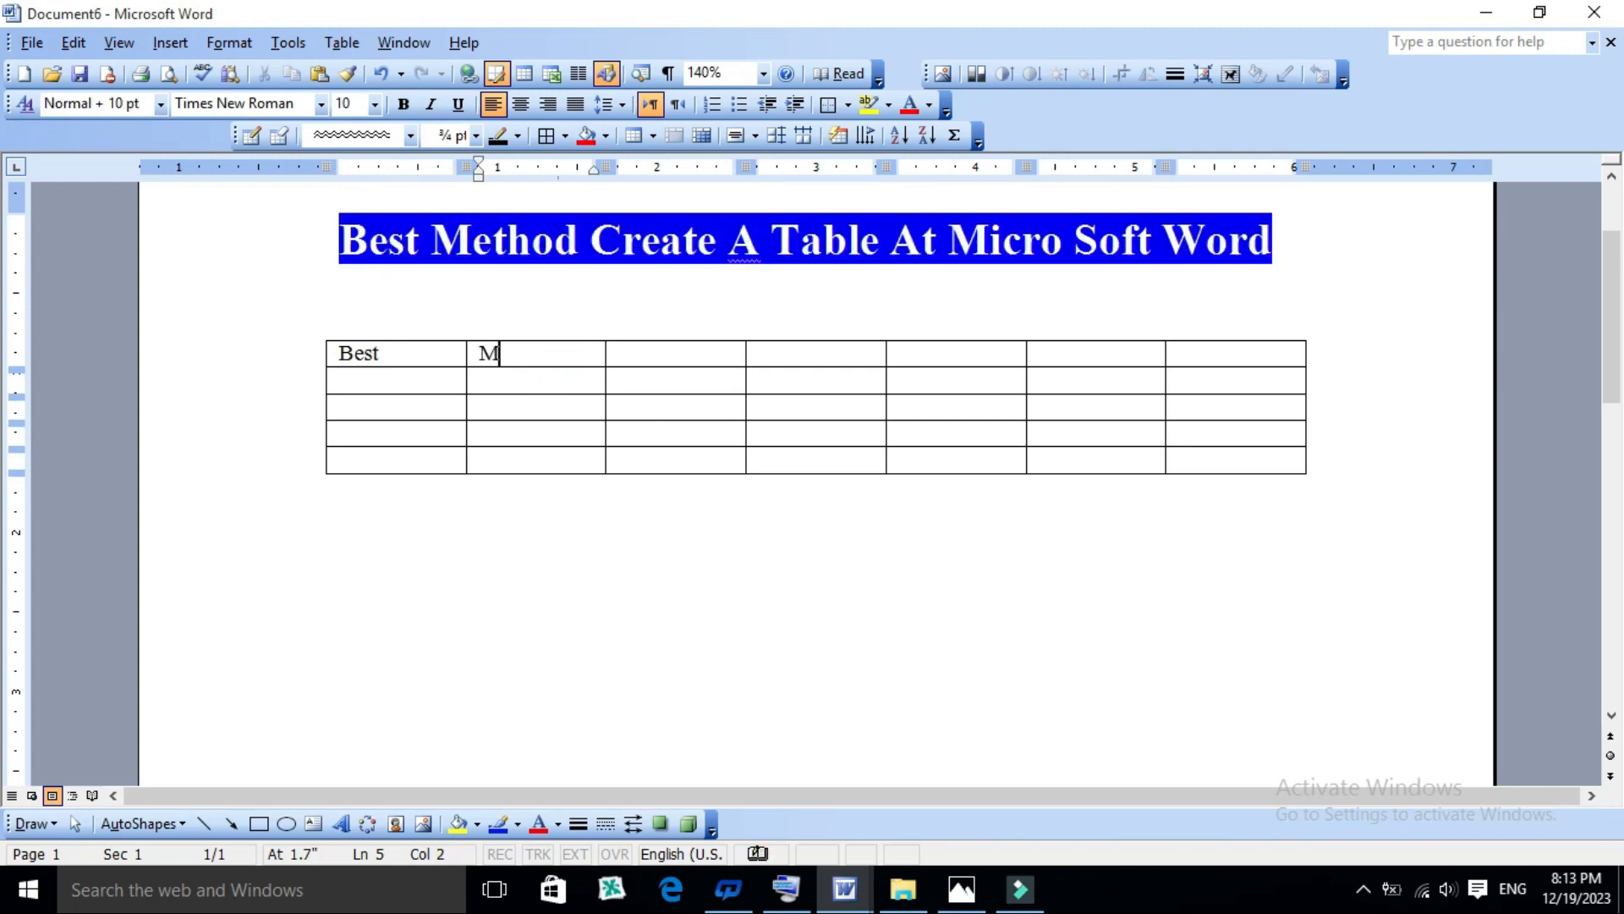
pyautogui.write('ethod')
pyautogui.click(656, 363)
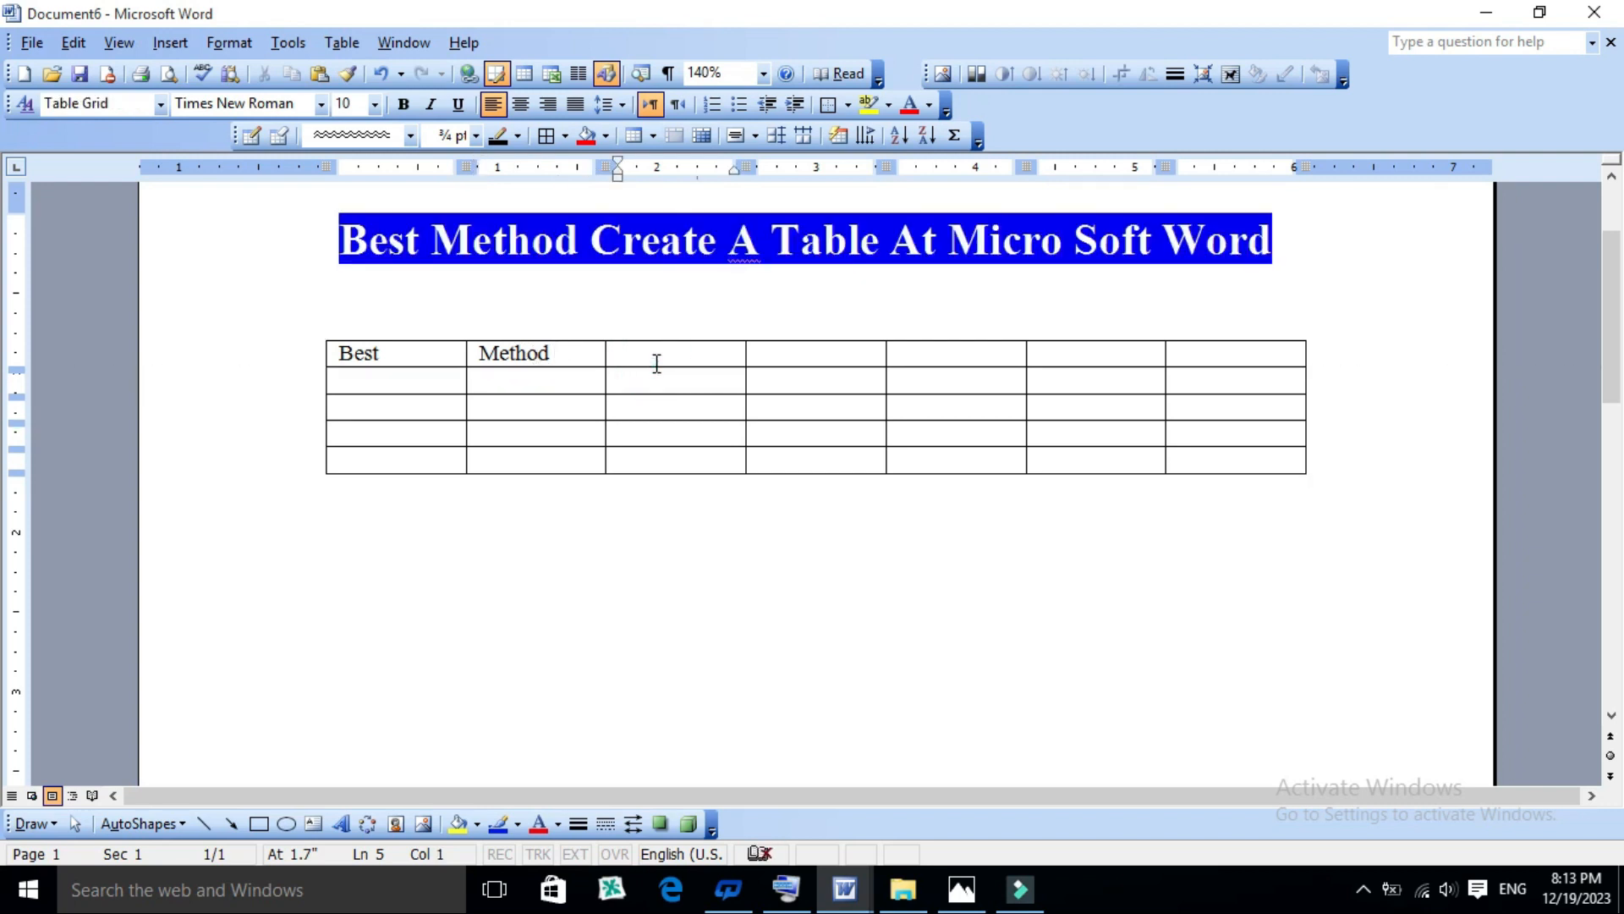
pyautogui.write('Ce')
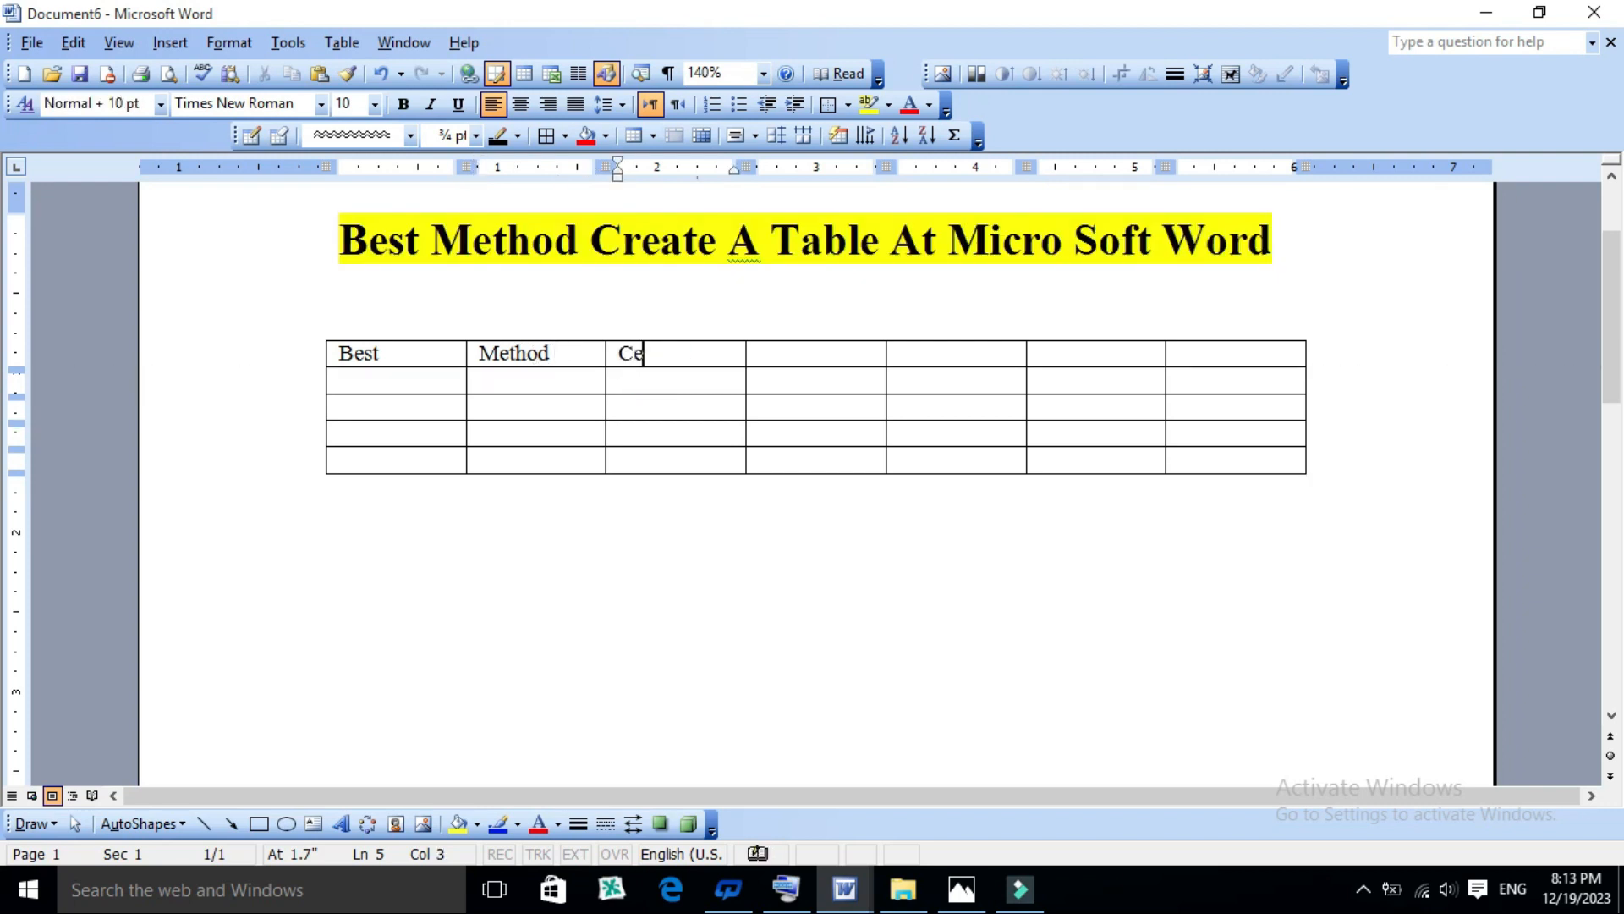
pyautogui.write('rate')
# - Copy the three filled cells and paste them across the four empty cells of the first row
pyautogui.moveTo(707, 353); pyautogui.dragTo(409, 359)
pyautogui.rightClick(407, 359)
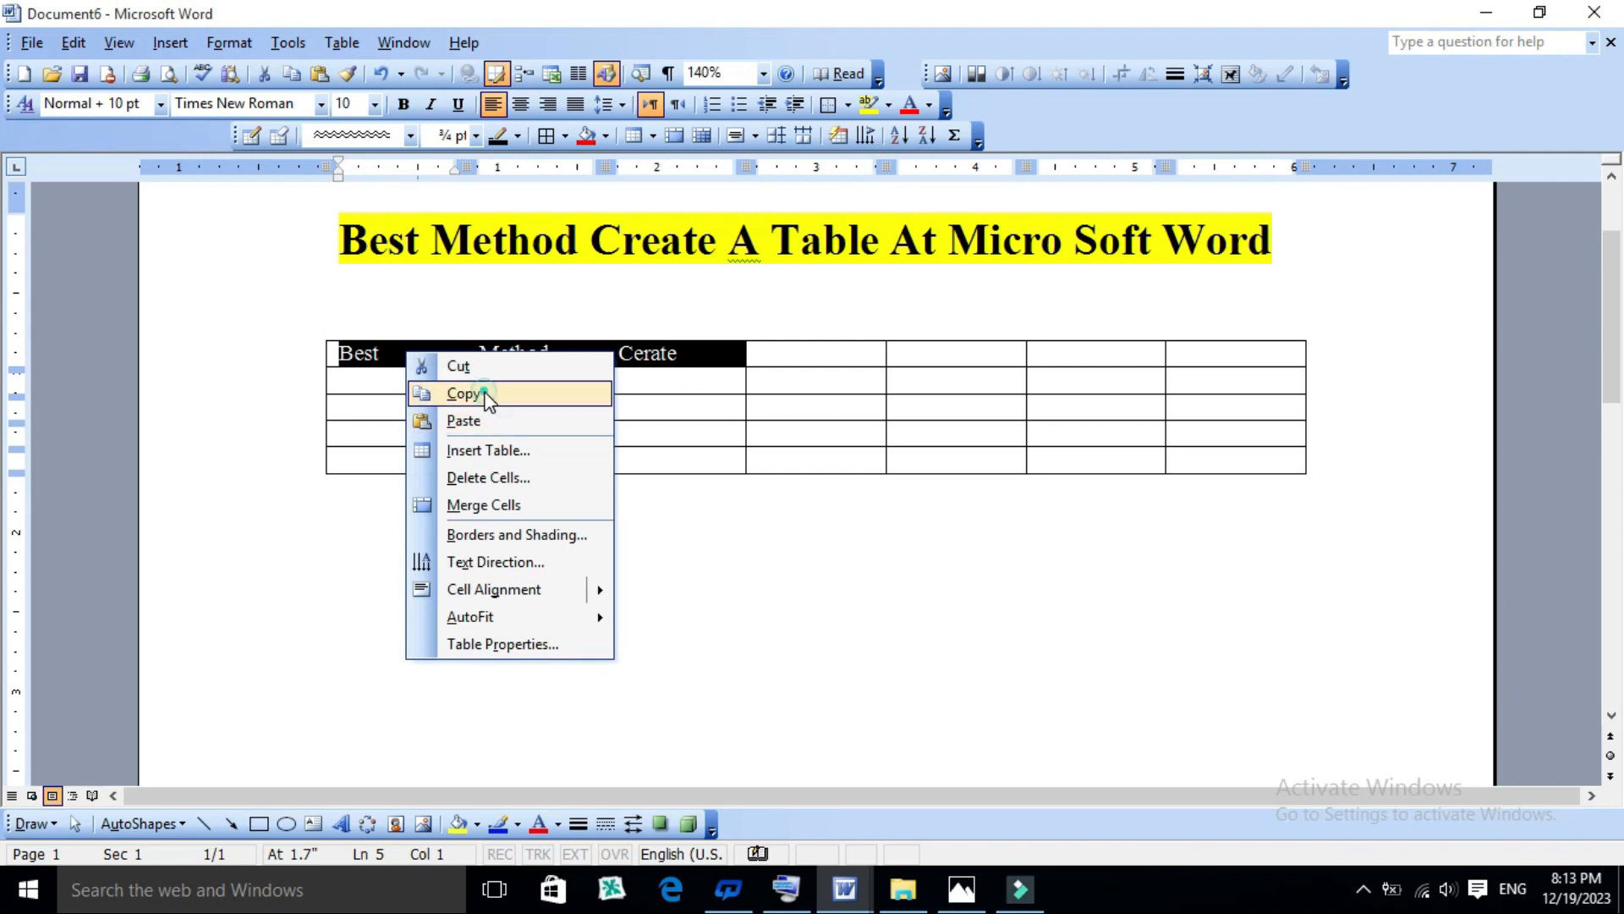
pyautogui.click(472, 386)
pyautogui.click(800, 349)
pyautogui.moveTo(829, 351); pyautogui.dragTo(946, 333)
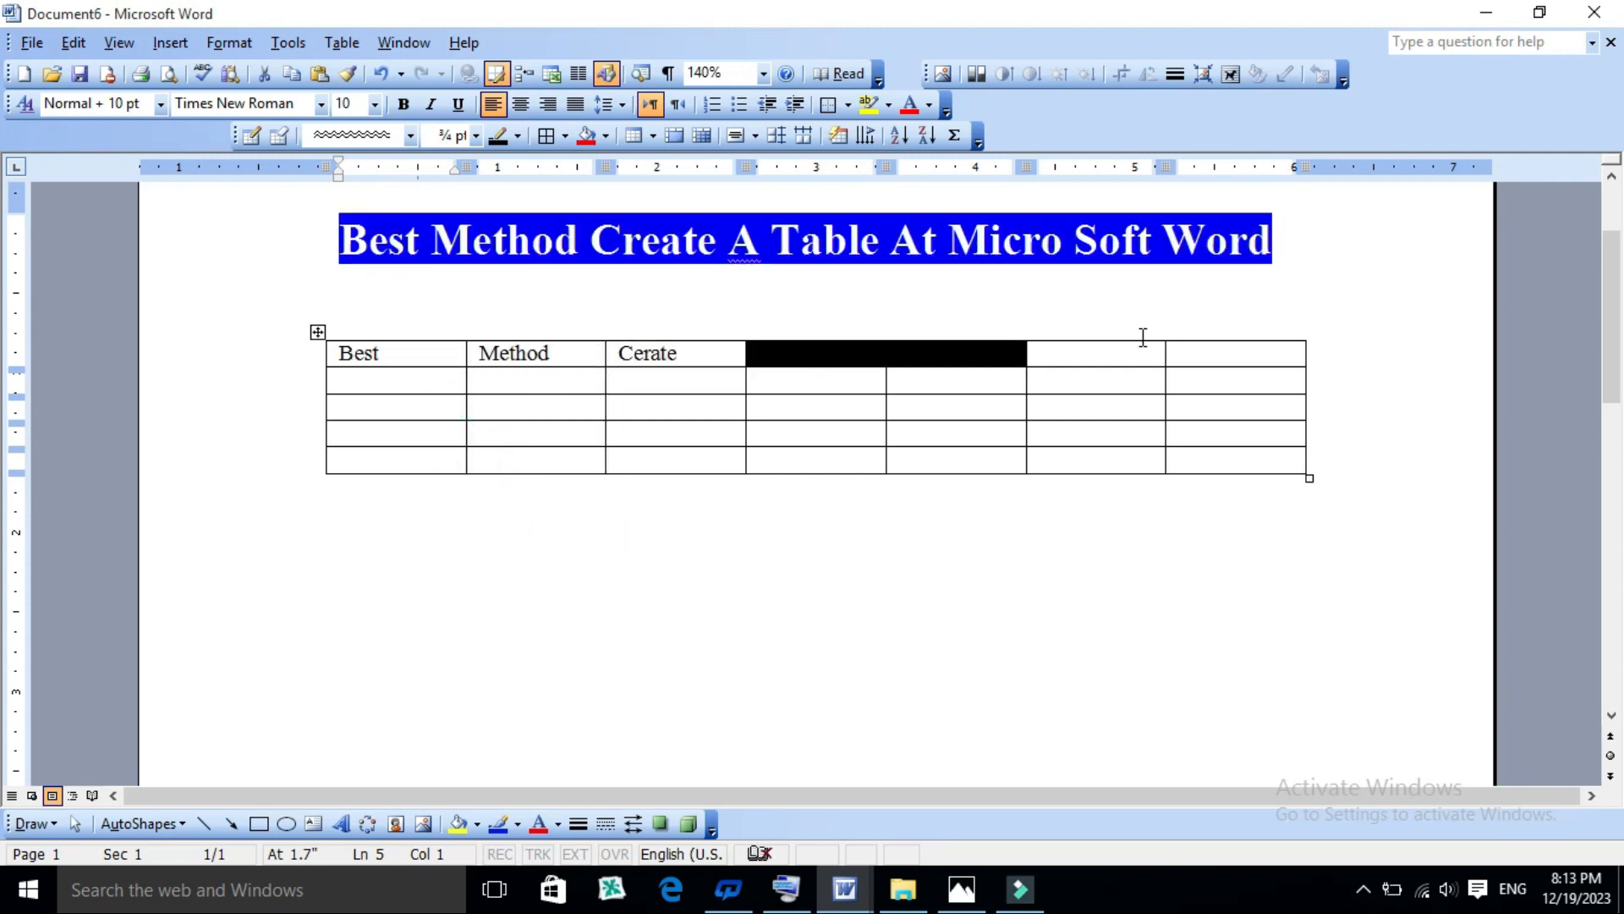
pyautogui.moveTo(1143, 336); pyautogui.dragTo(1181, 363)
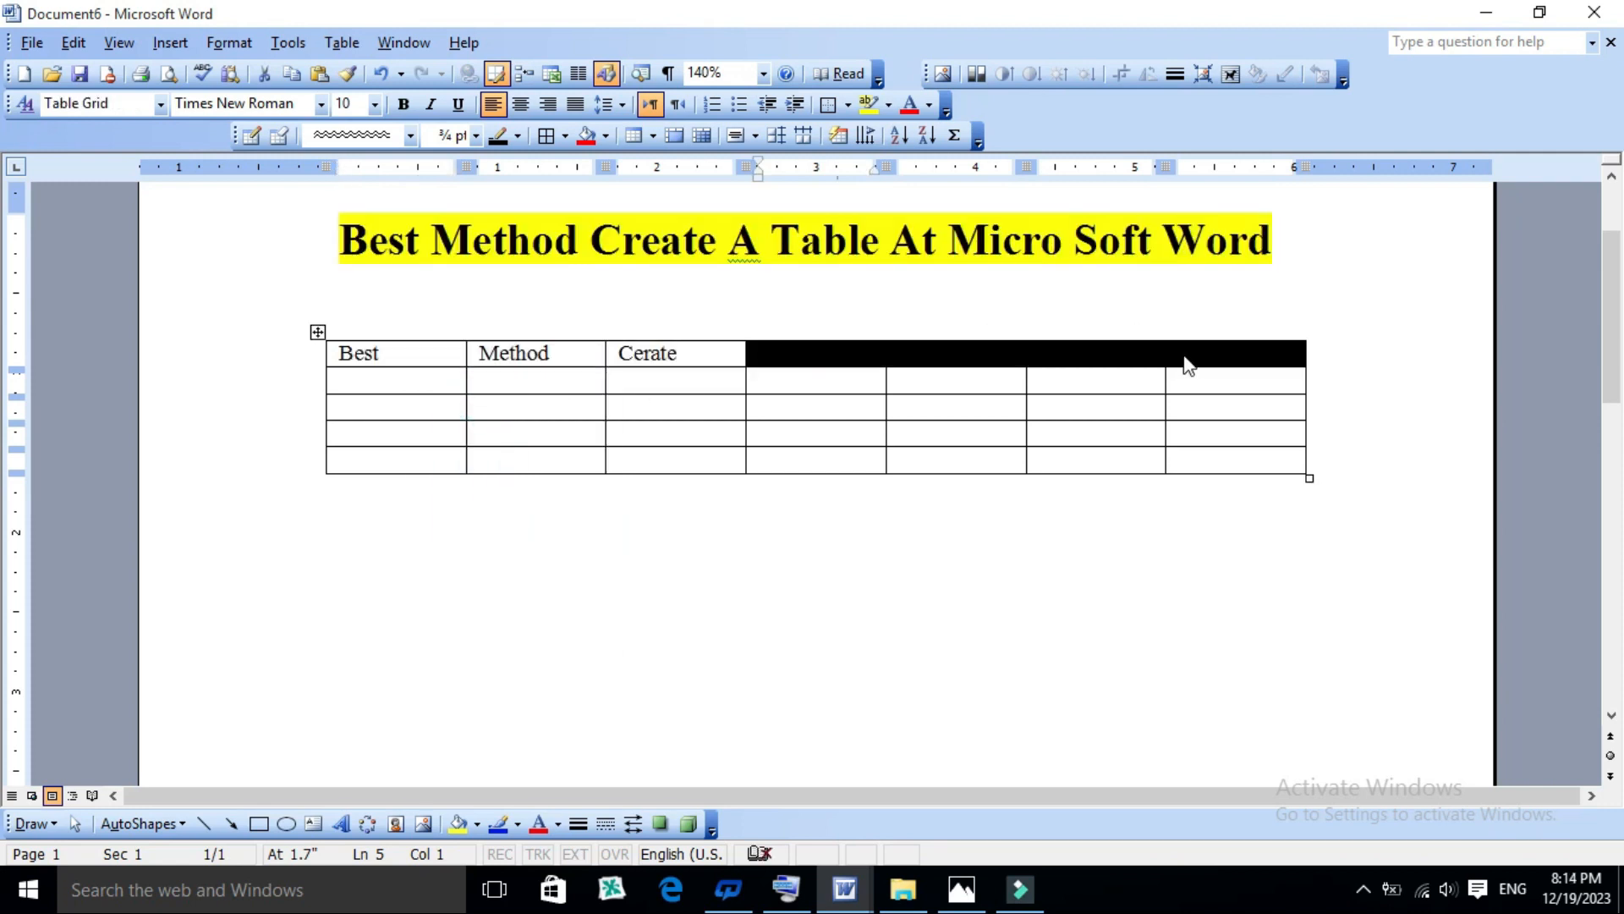
pyautogui.hotkey('ctrl', 'v')
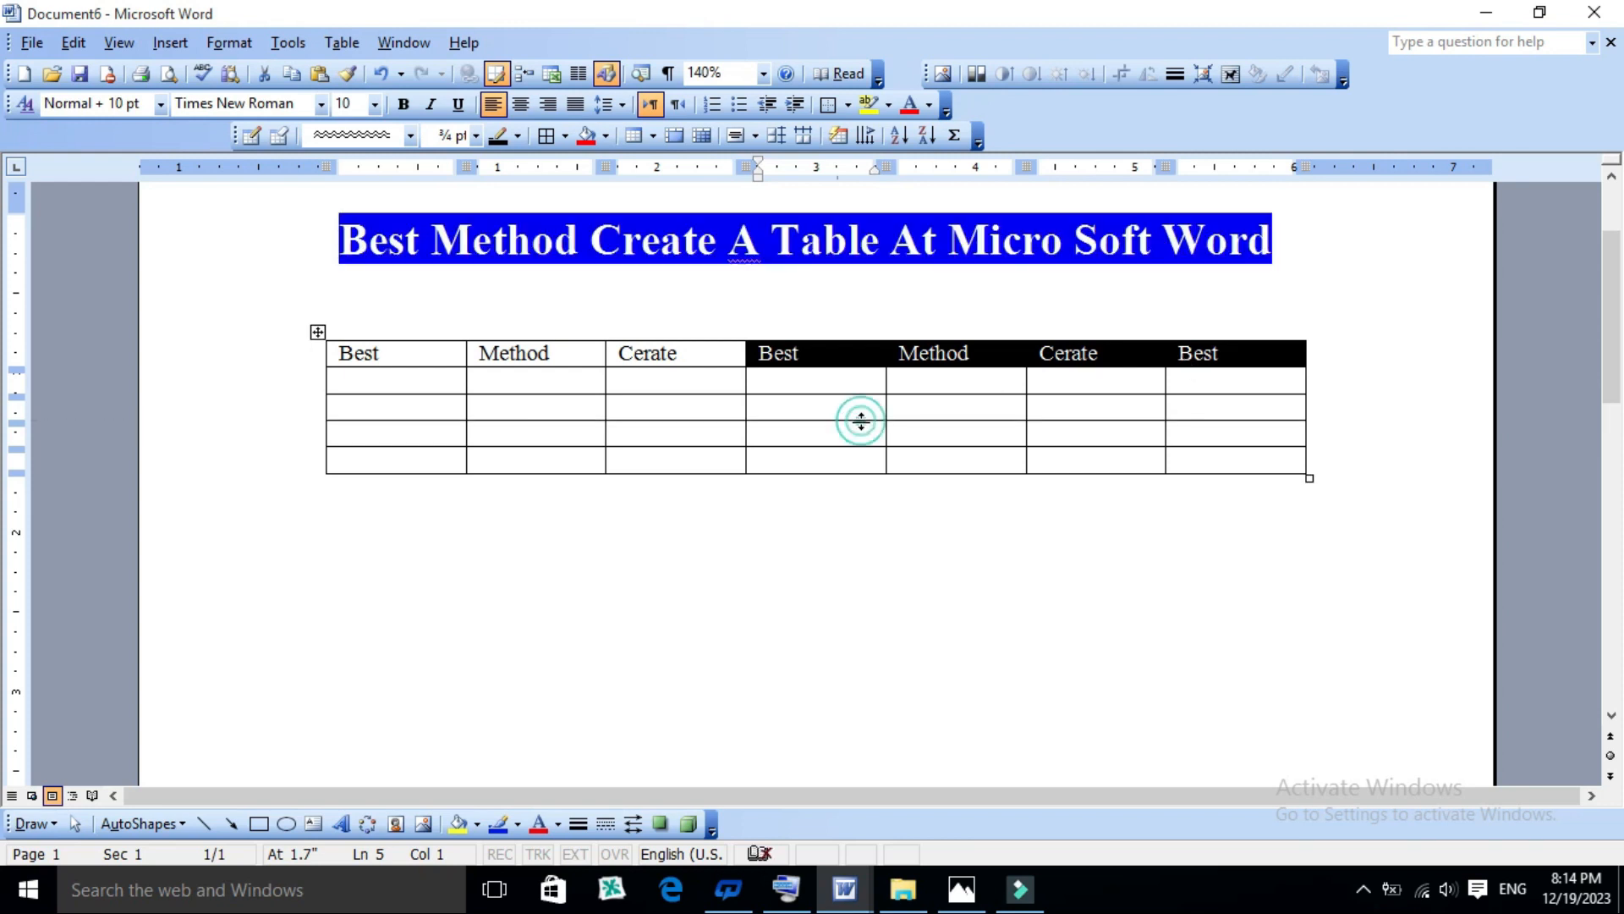
pyautogui.click(861, 421)
# - Copy the whole first row and paste it into the four empty rows below
pyautogui.moveTo(334, 355); pyautogui.dragTo(1193, 359)
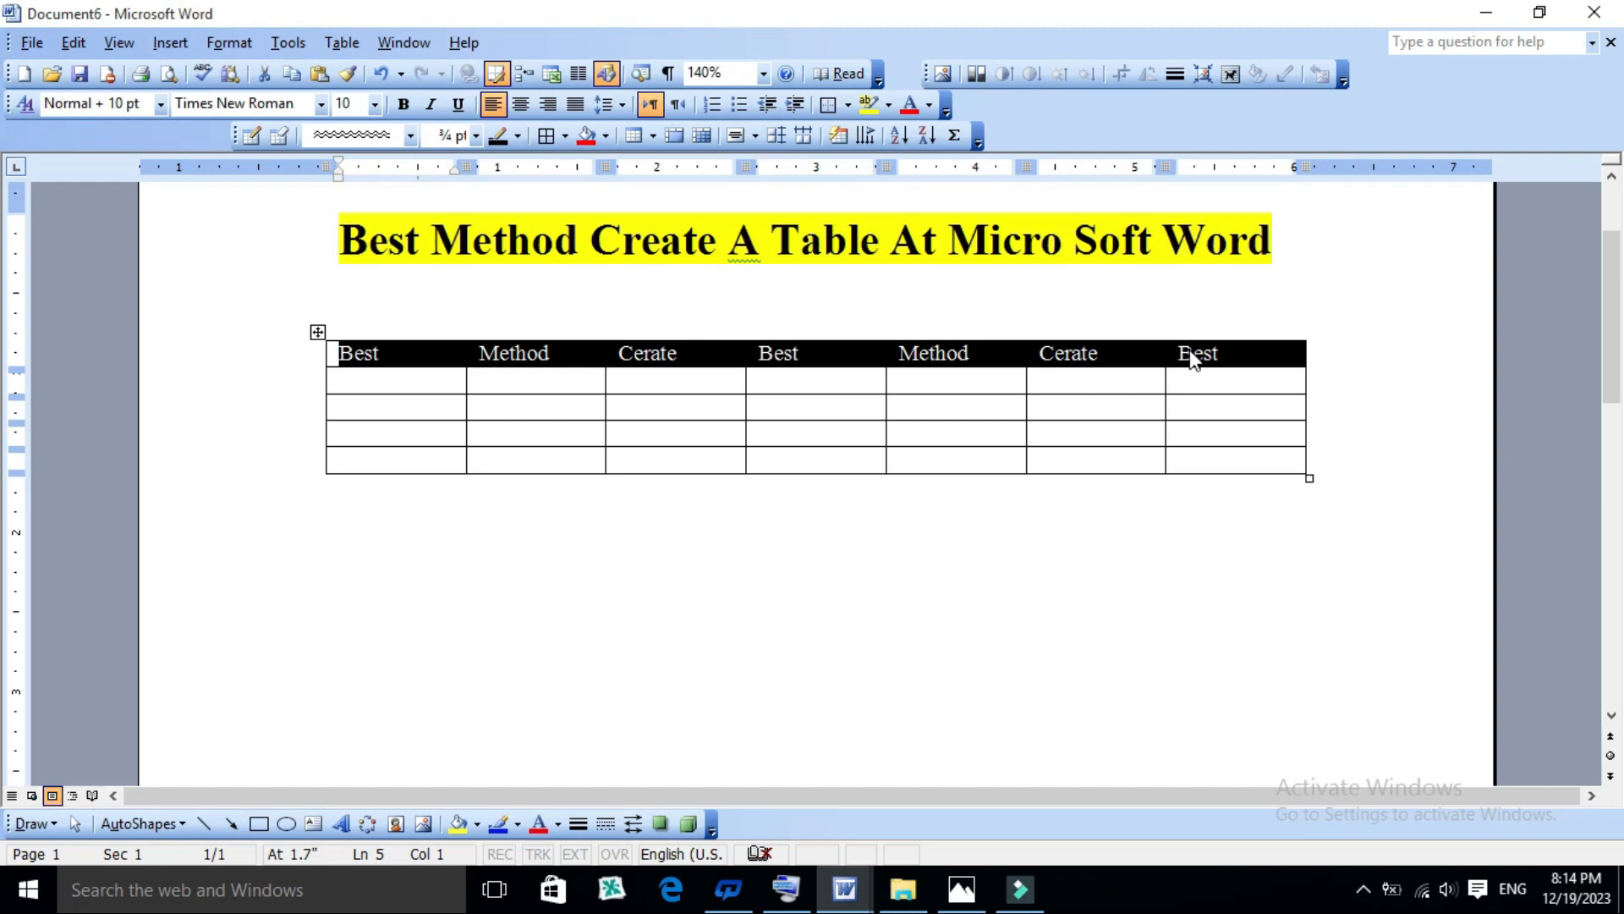
pyautogui.rightClick(1191, 354)
pyautogui.click(1228, 395)
pyautogui.moveTo(385, 377); pyautogui.dragTo(1194, 463)
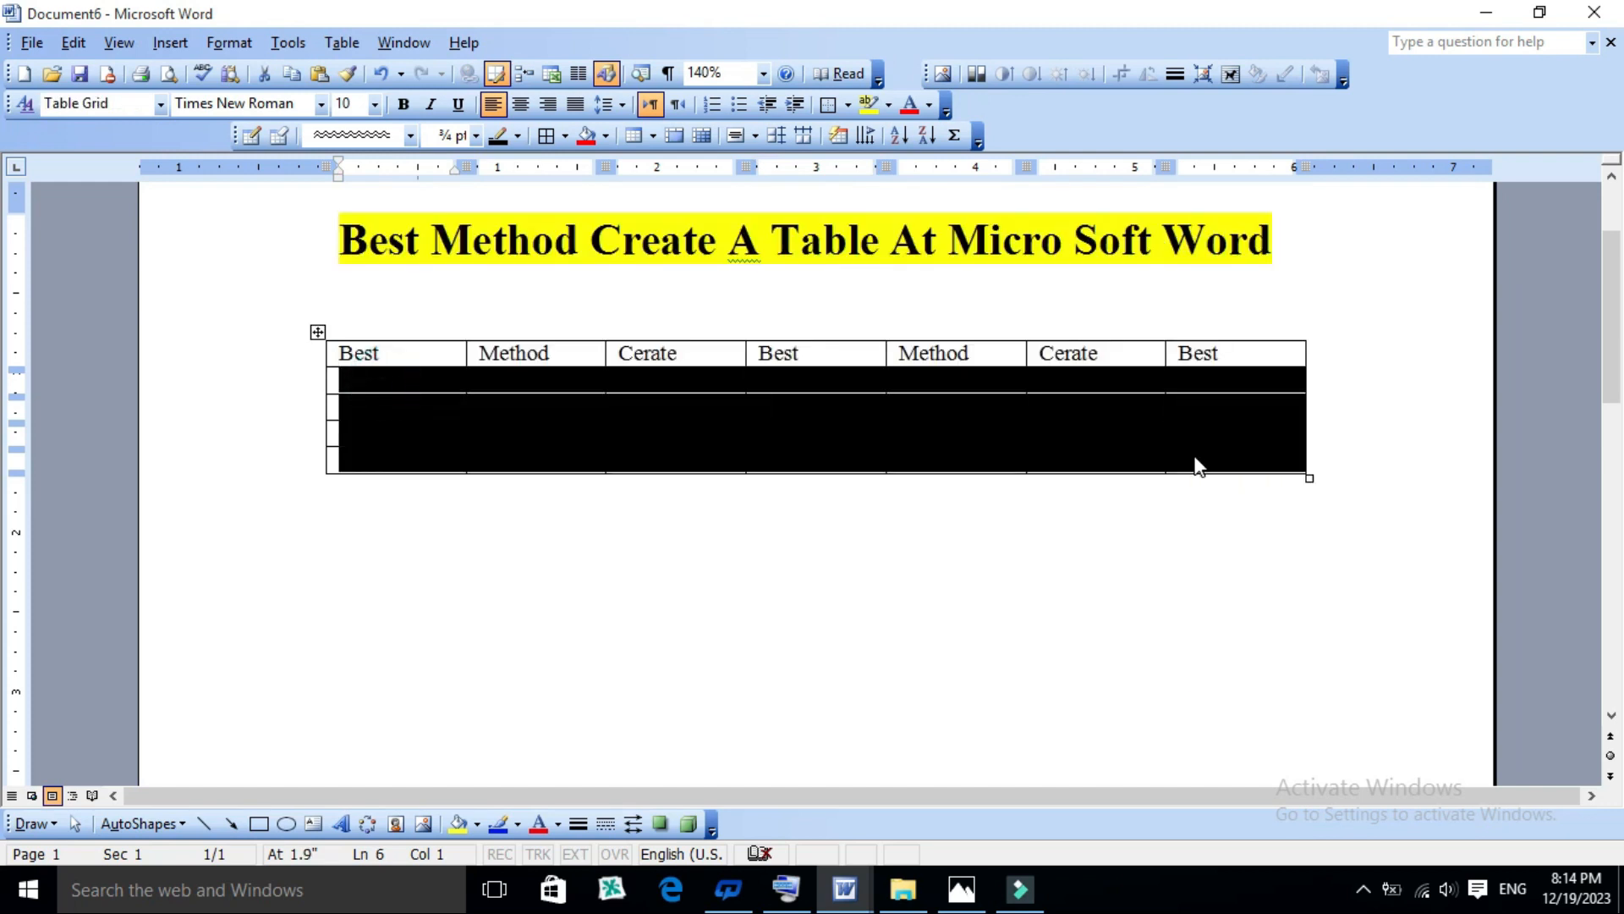
pyautogui.hotkey('ctrl', 'v')
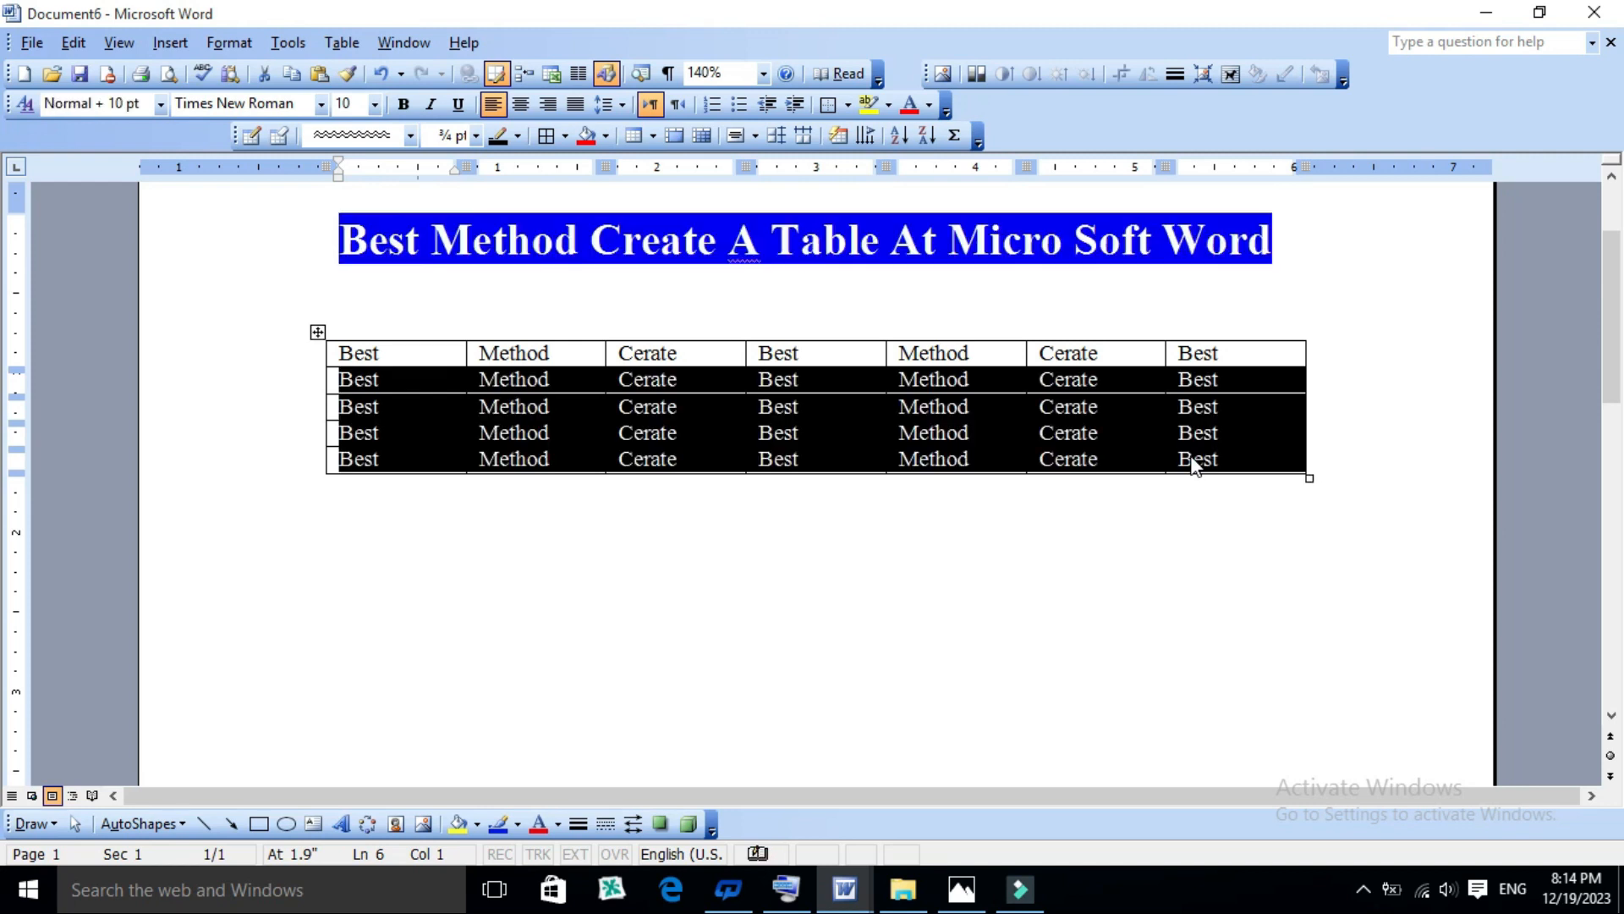
pyautogui.click(932, 435)
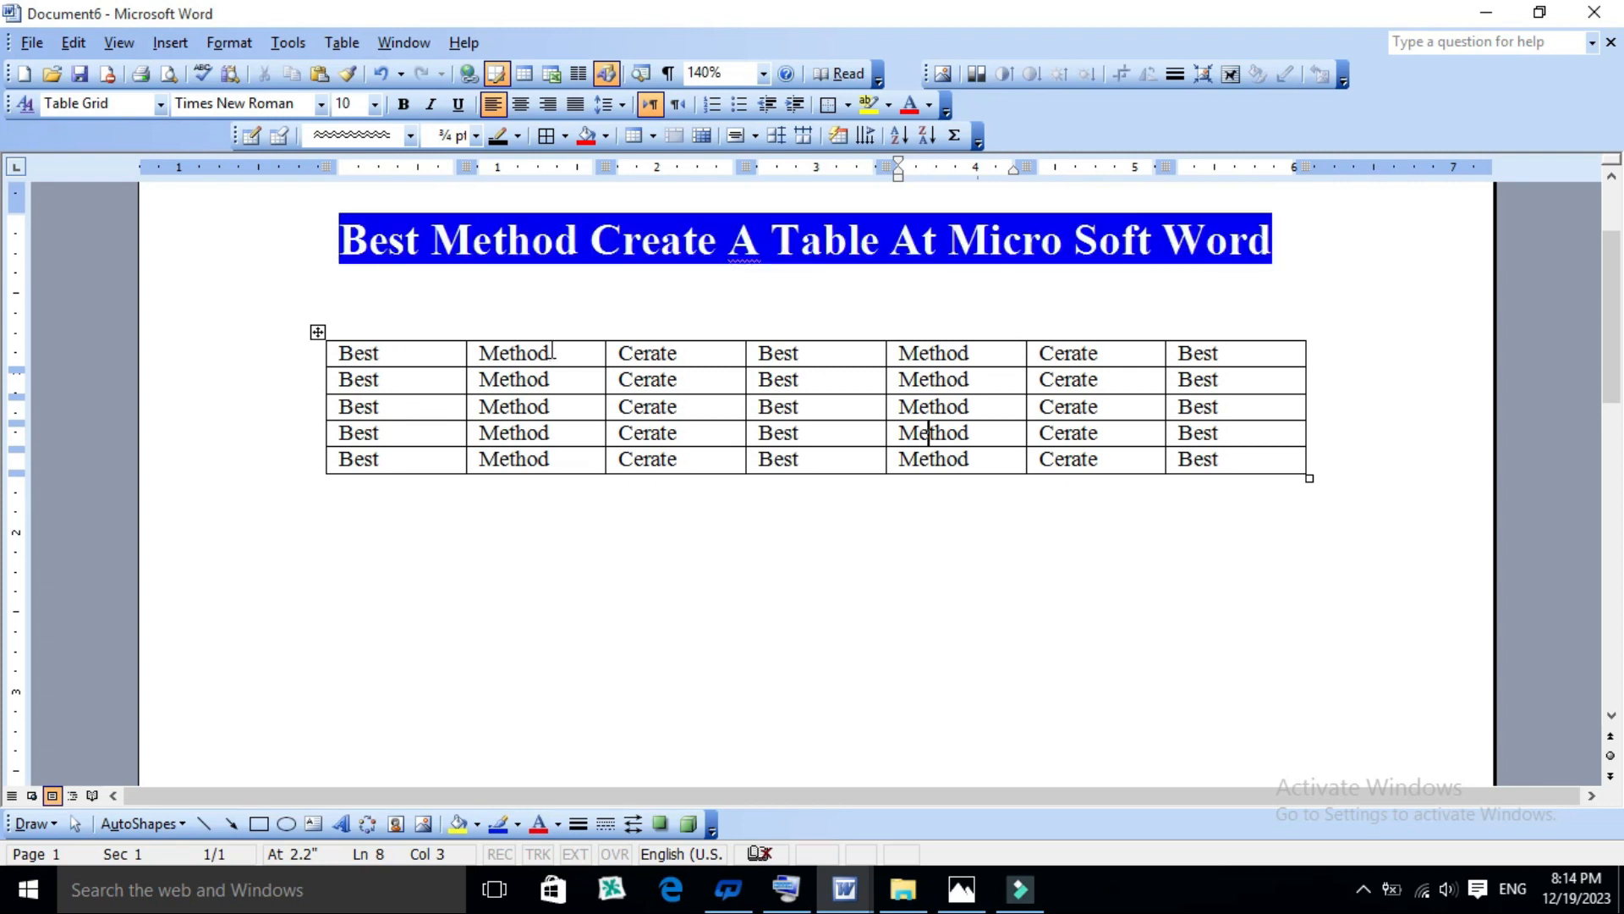
# - Center the text horizontally in all cells of the table
pyautogui.click(343, 353)
pyautogui.moveTo(373, 359); pyautogui.dragTo(1185, 458)
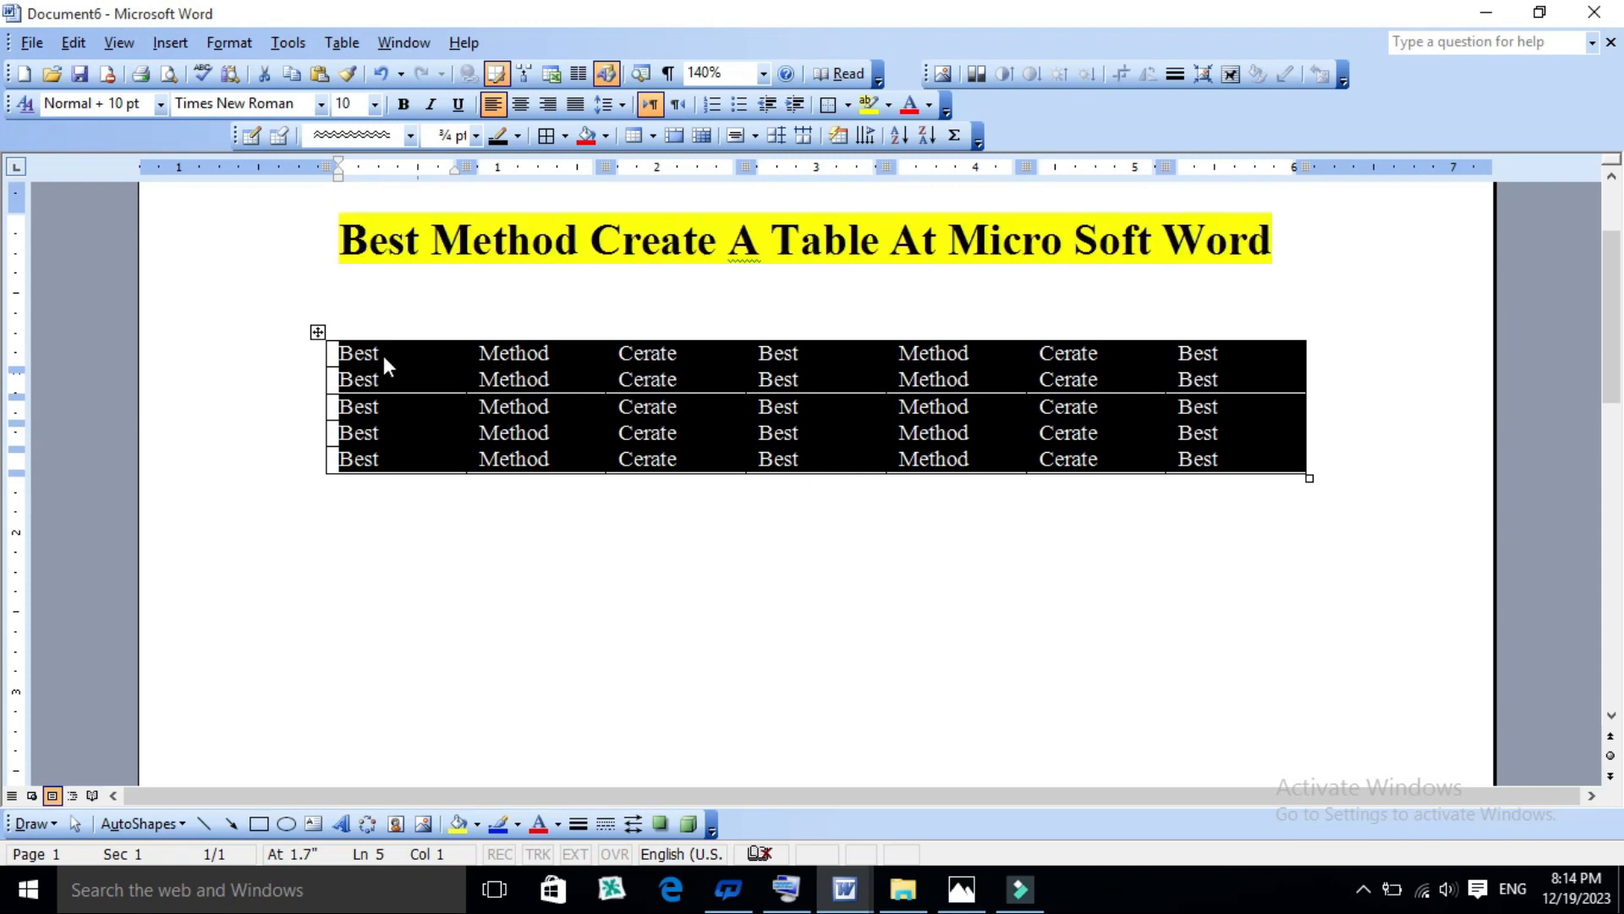
pyautogui.click(511, 405)
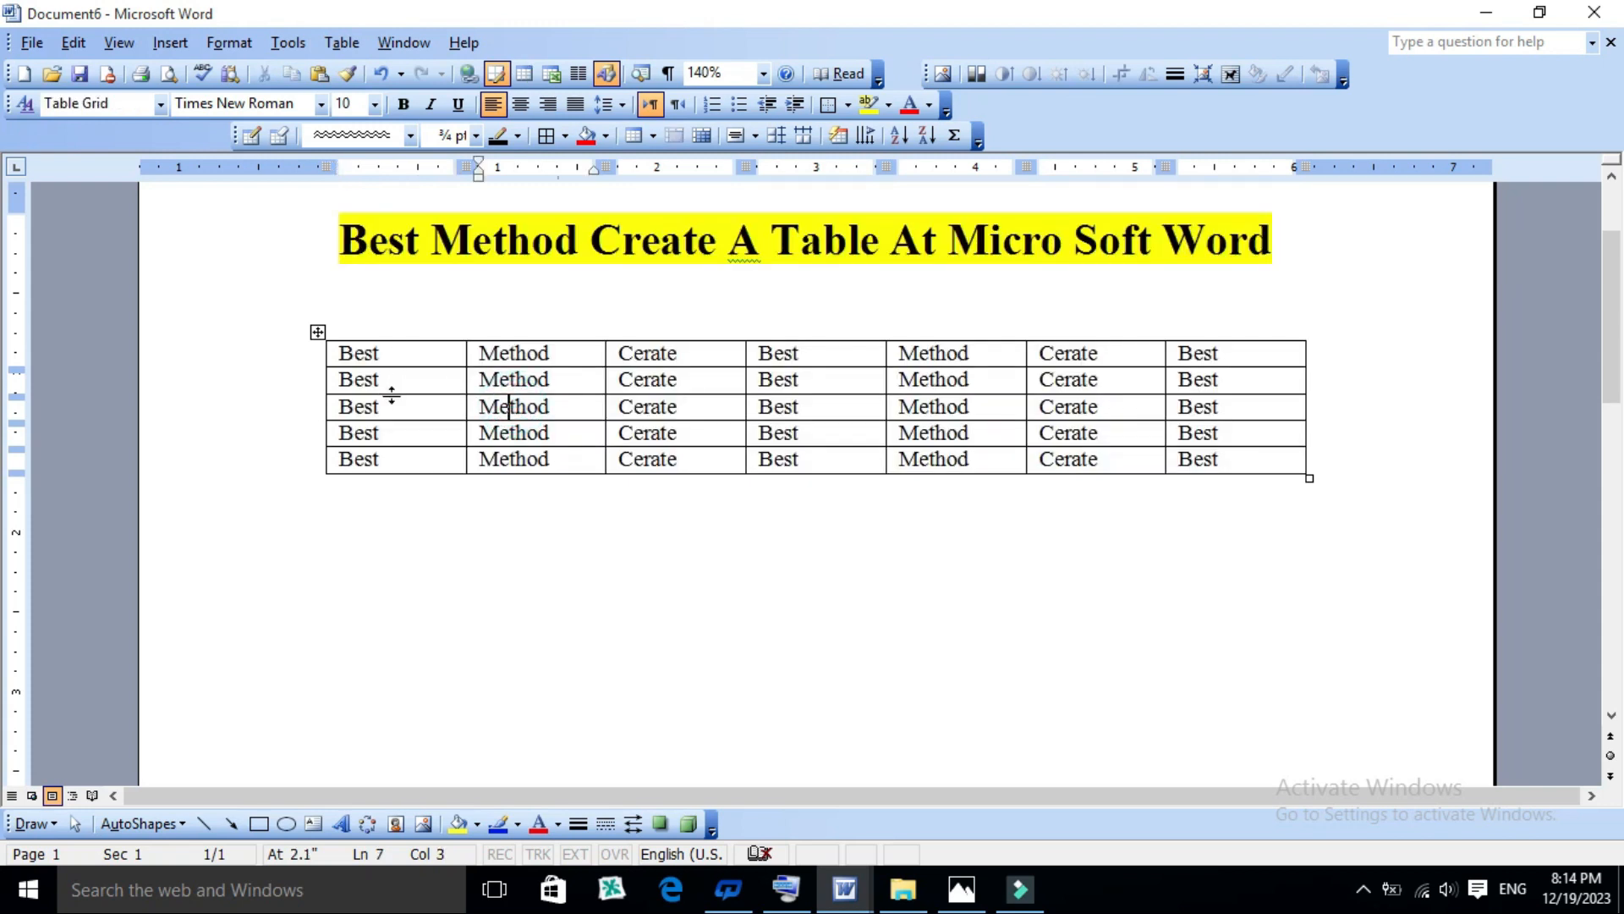
pyautogui.moveTo(334, 354); pyautogui.dragTo(1156, 446)
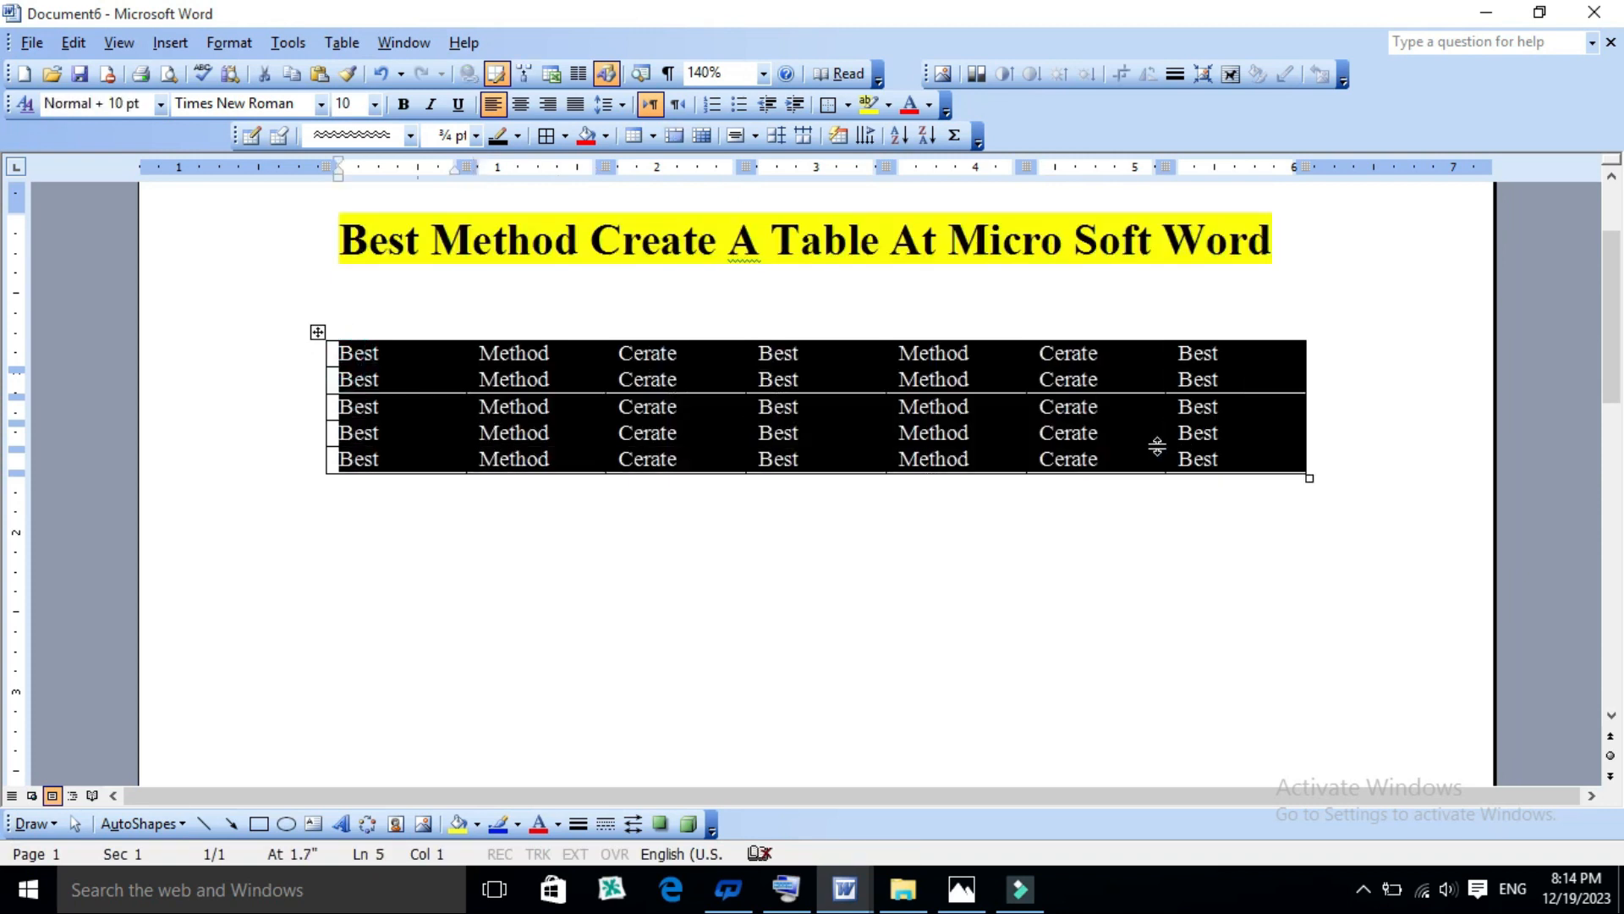
pyautogui.hotkey('ctrl', 'e')
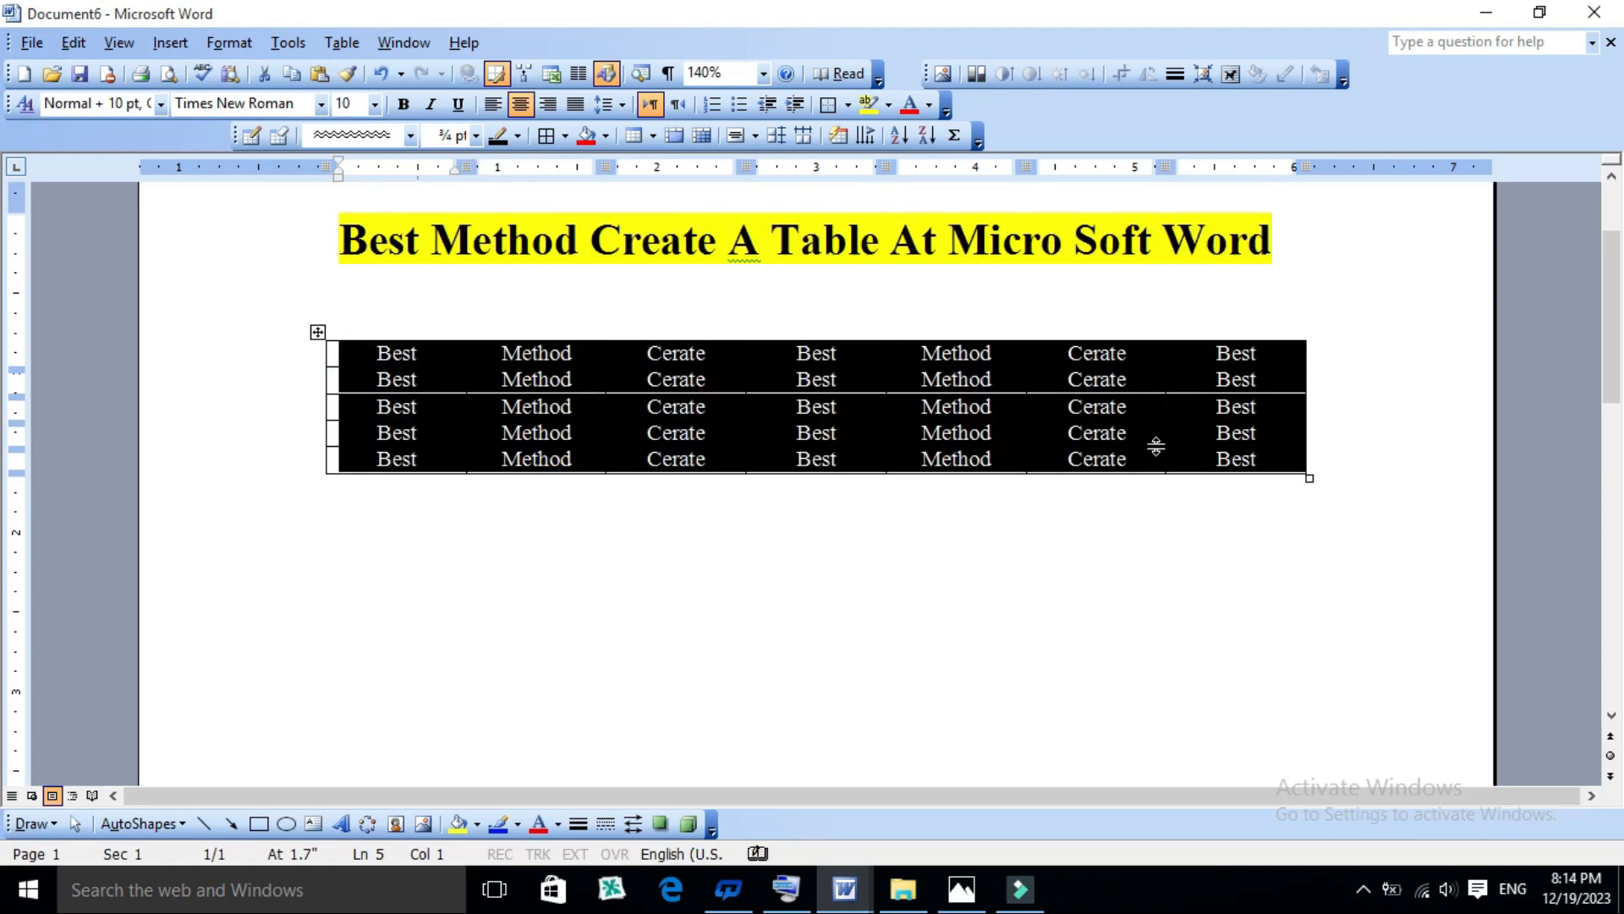
pyautogui.click(874, 520)
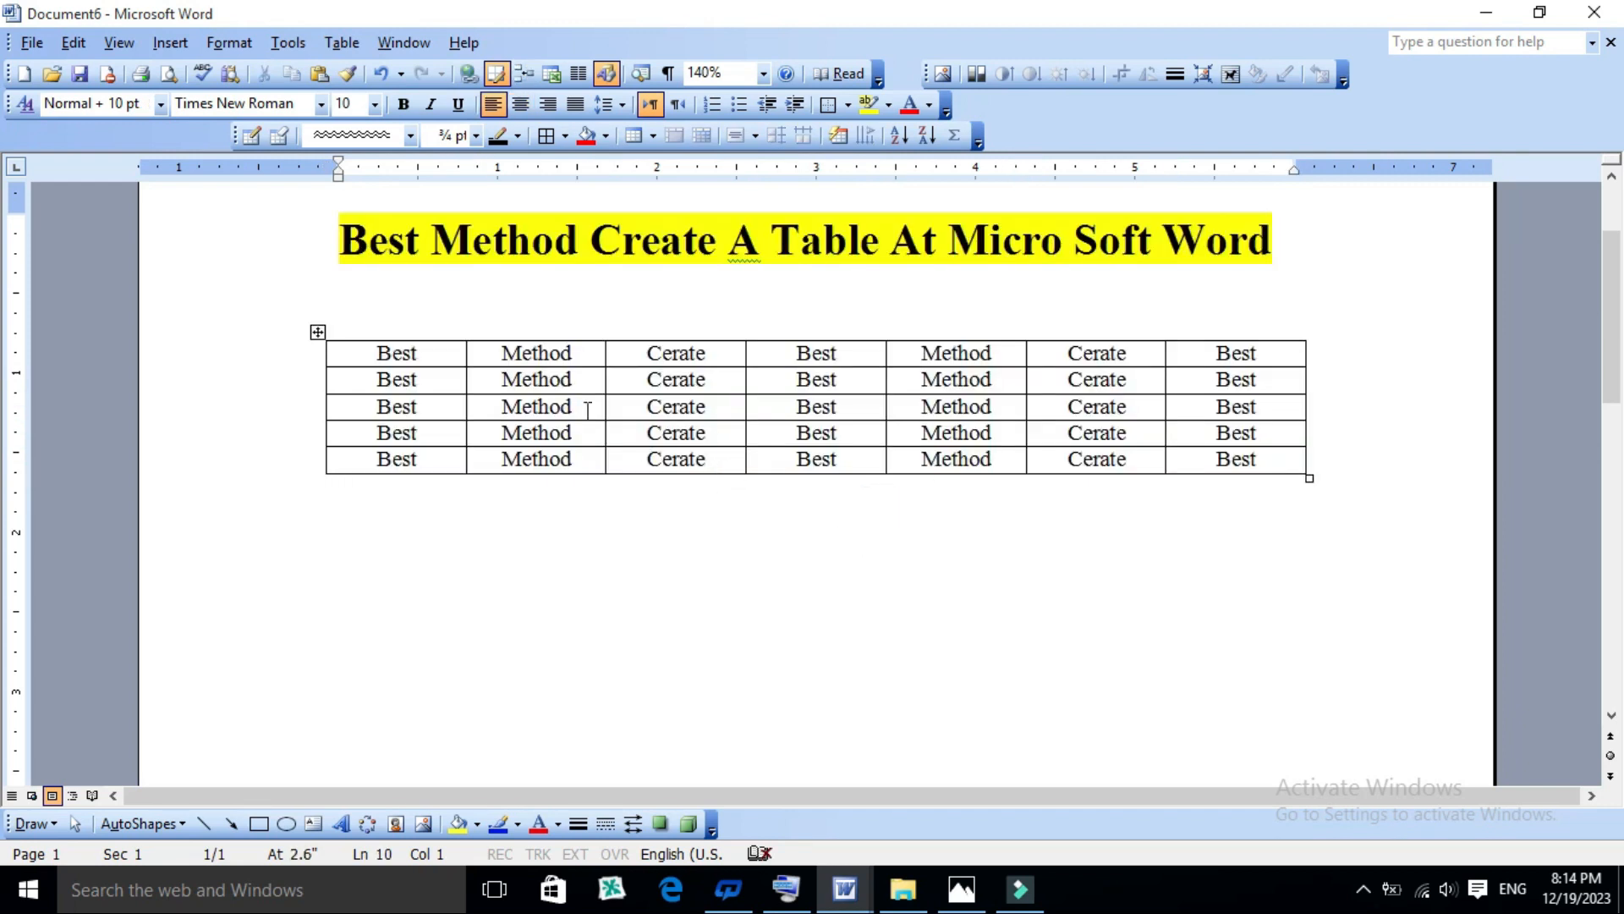
# - Check which row and column insertion options are available with the cursor outside the table and inside a cell
pyautogui.click(342, 44)
pyautogui.moveTo(368, 103)
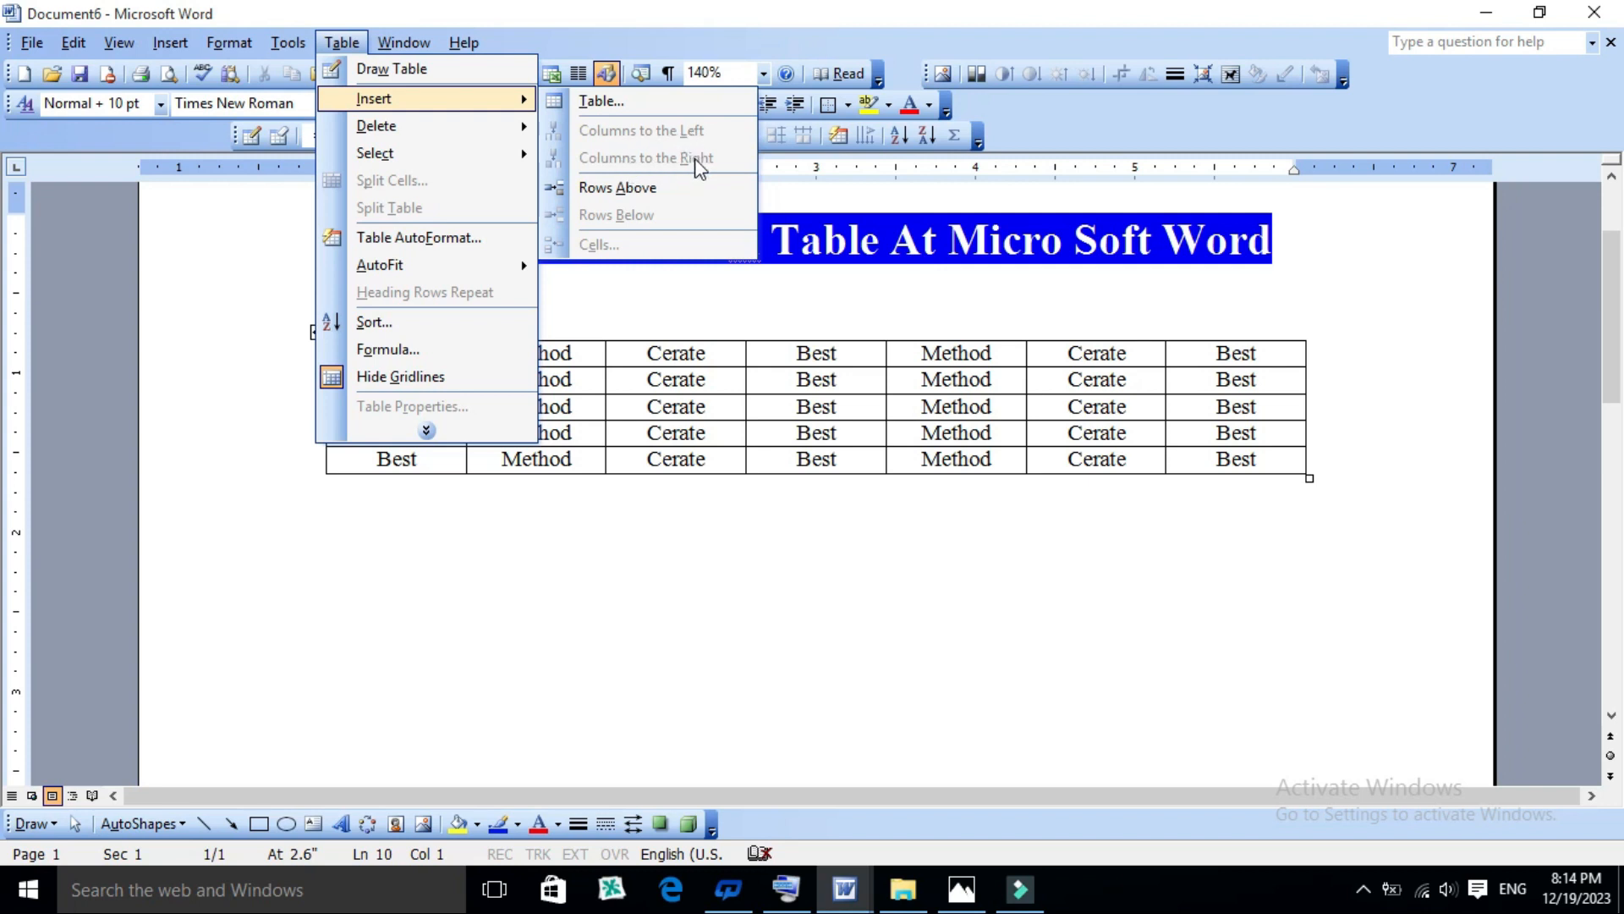
pyautogui.click(829, 385)
pyautogui.click(845, 380)
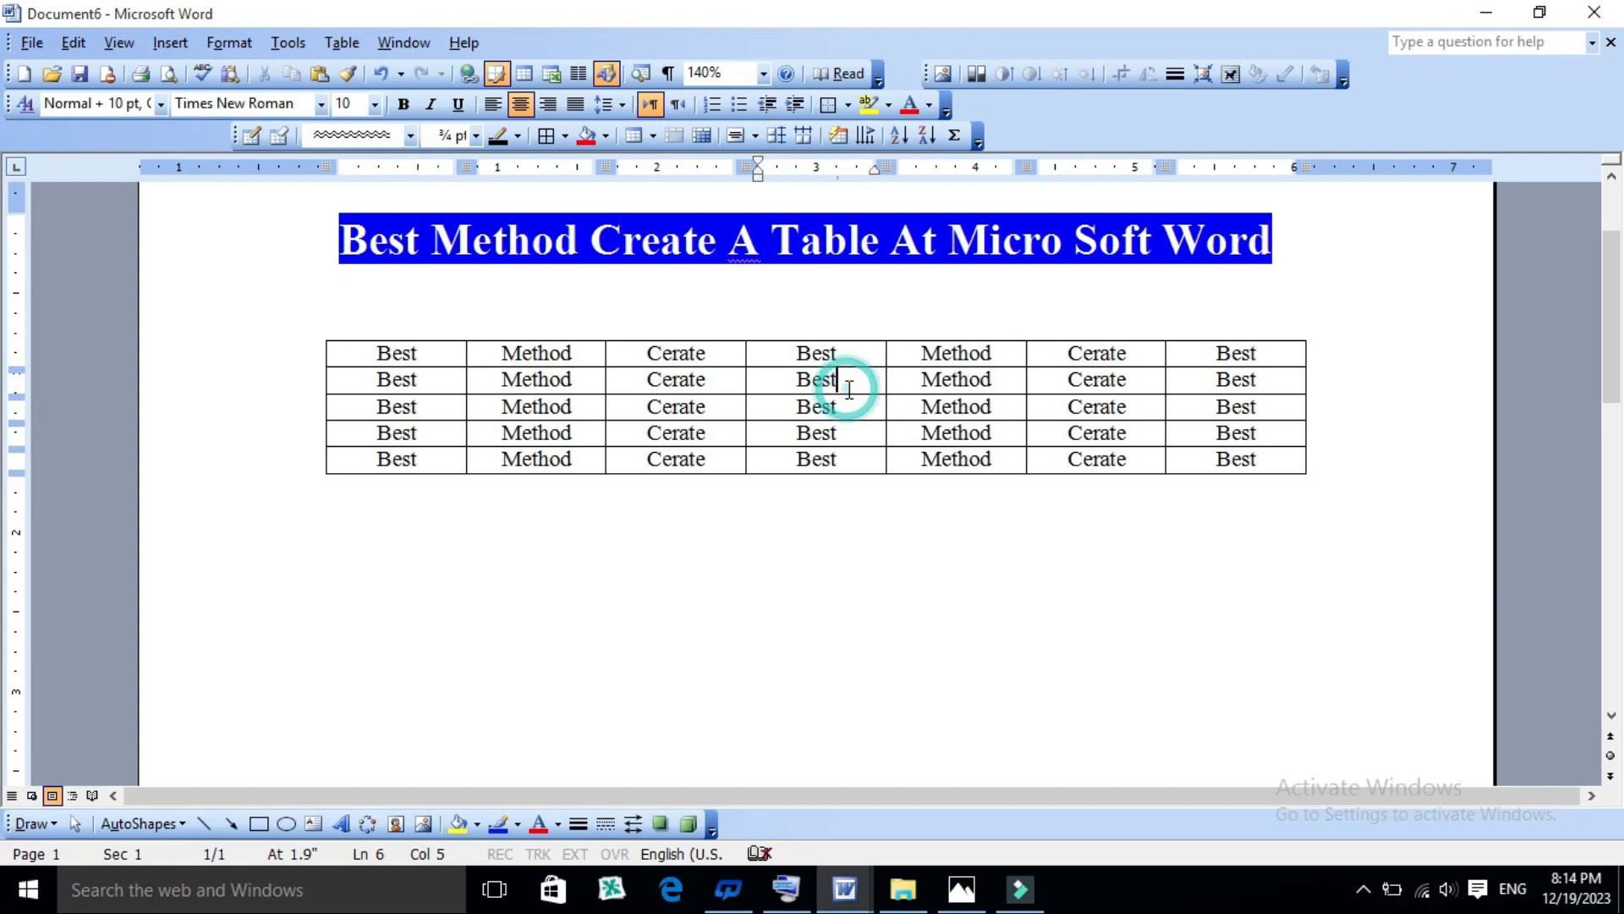
pyautogui.click(837, 310)
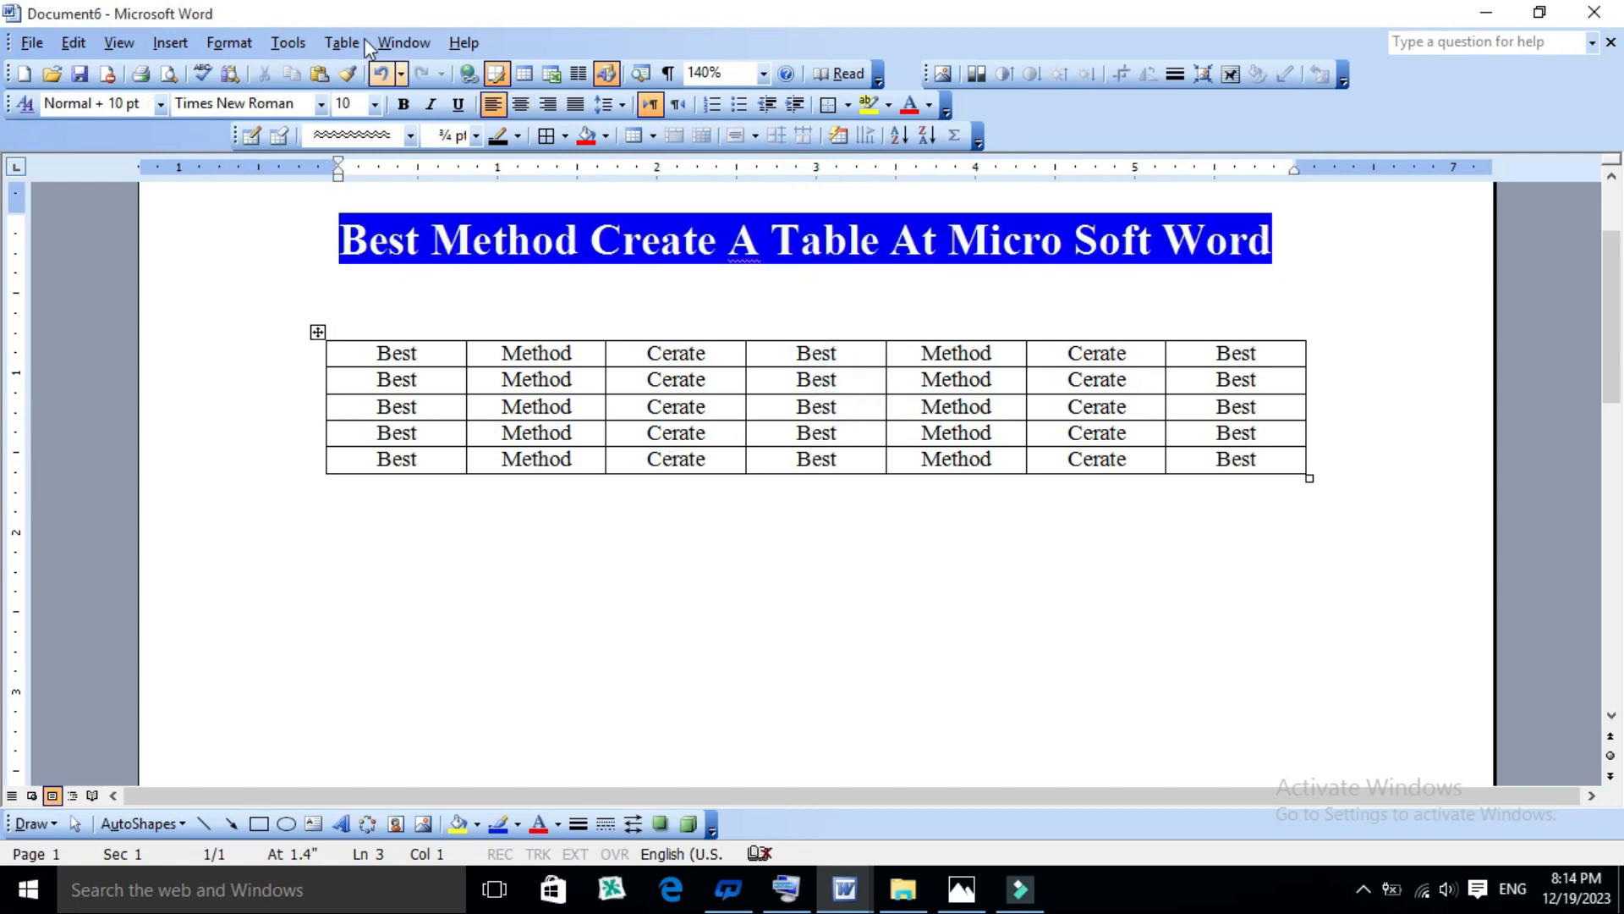
pyautogui.click(342, 43)
pyautogui.moveTo(423, 99)
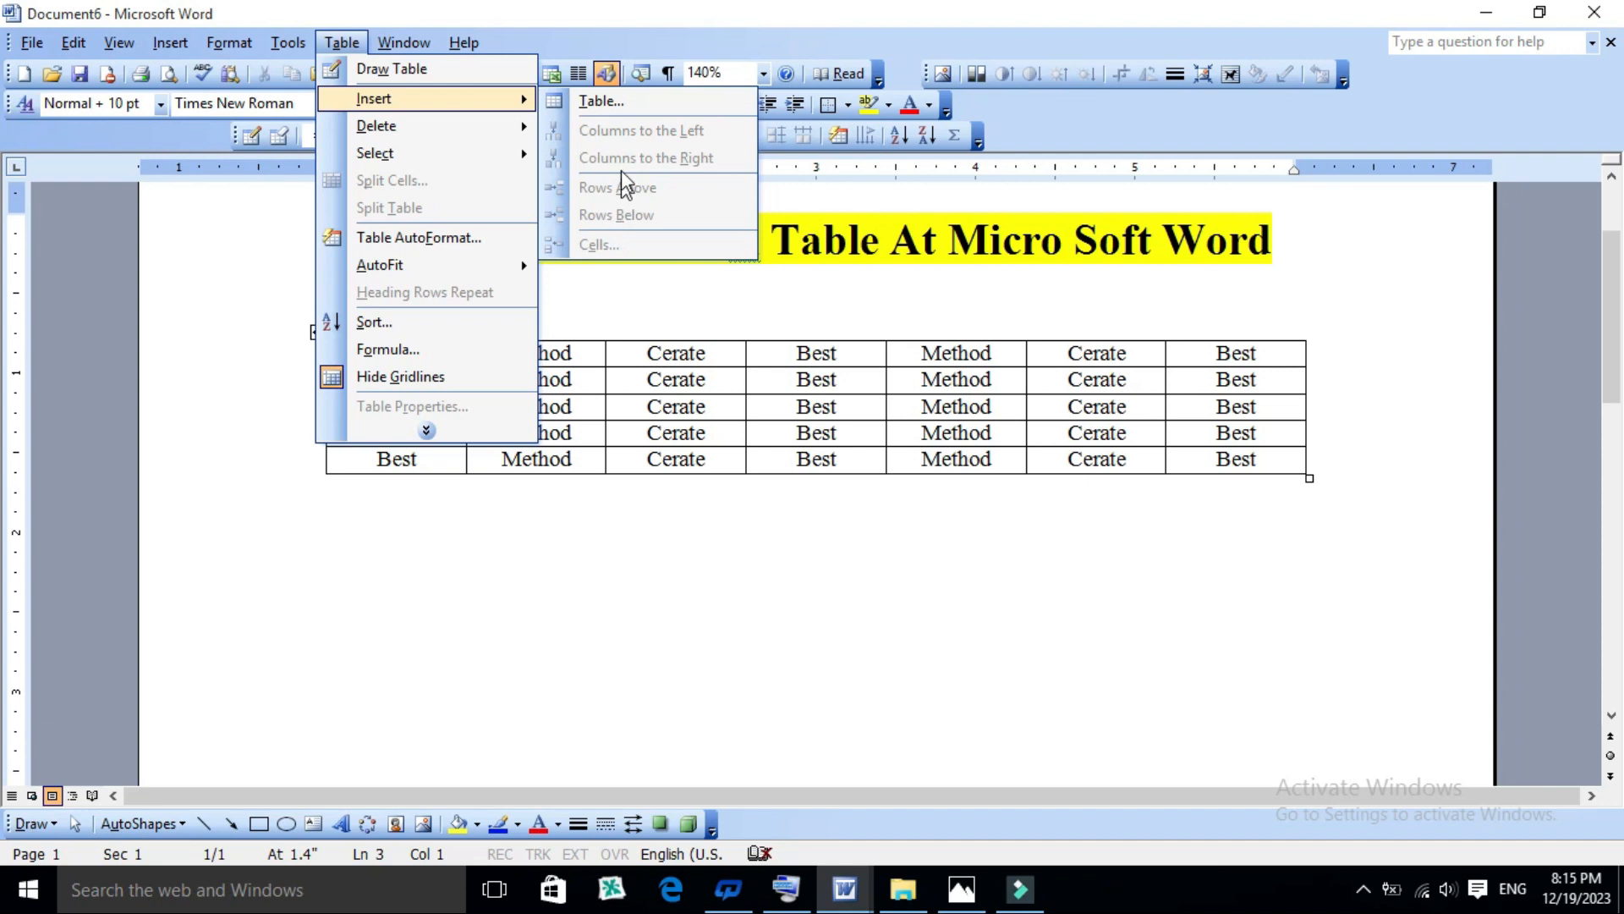
pyautogui.click(780, 352)
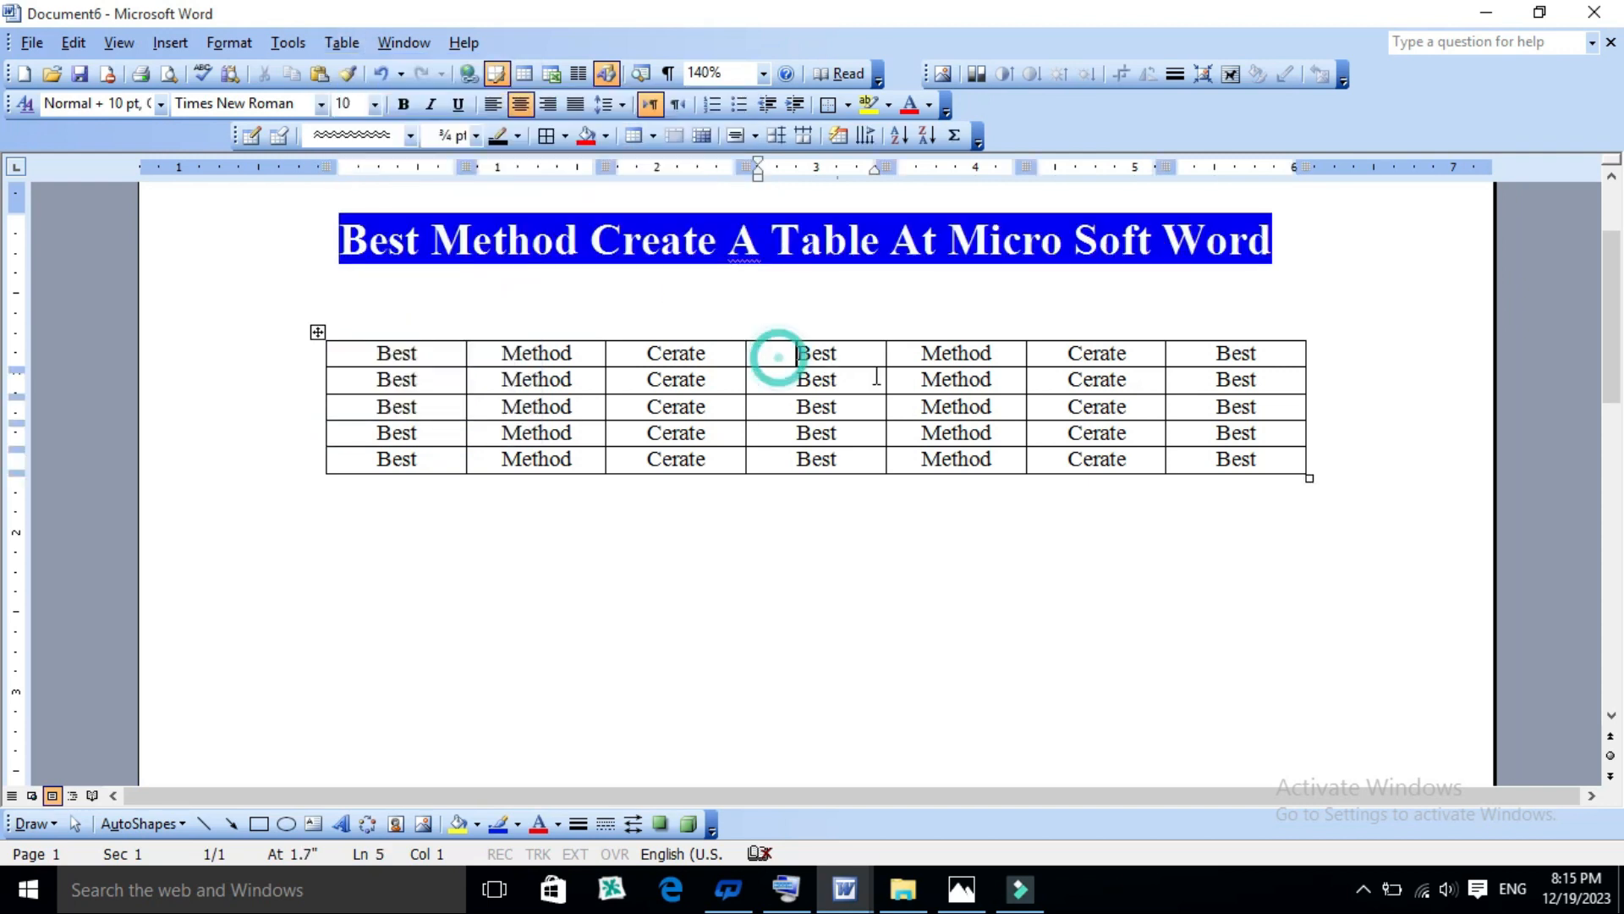
pyautogui.click(870, 362)
pyautogui.click(992, 379)
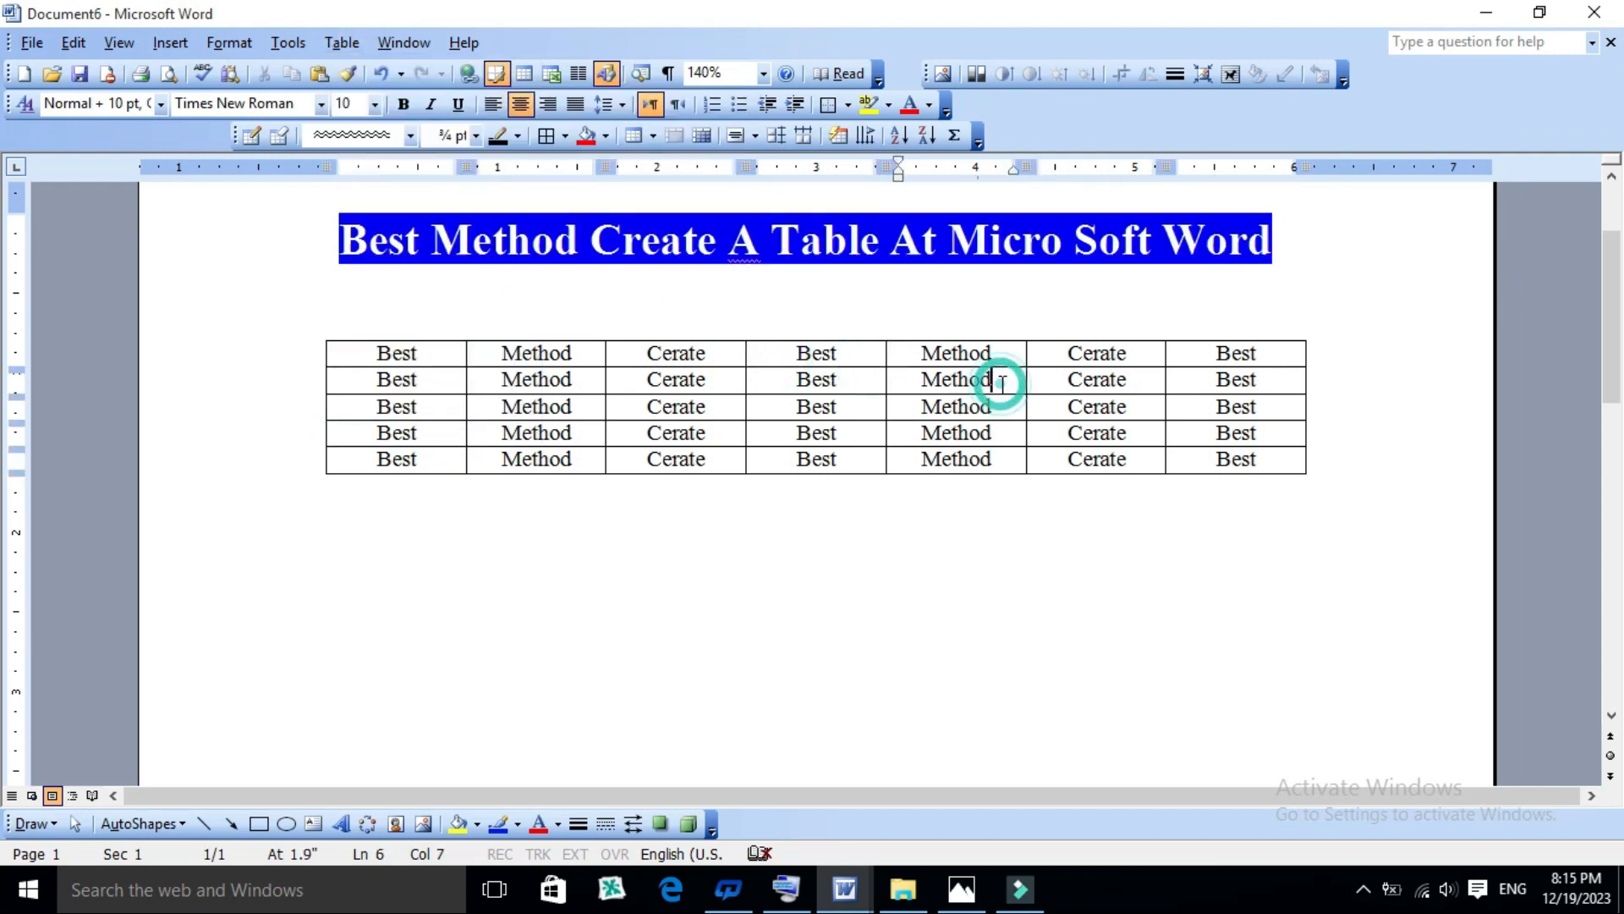
pyautogui.click(342, 42)
pyautogui.moveTo(528, 108)
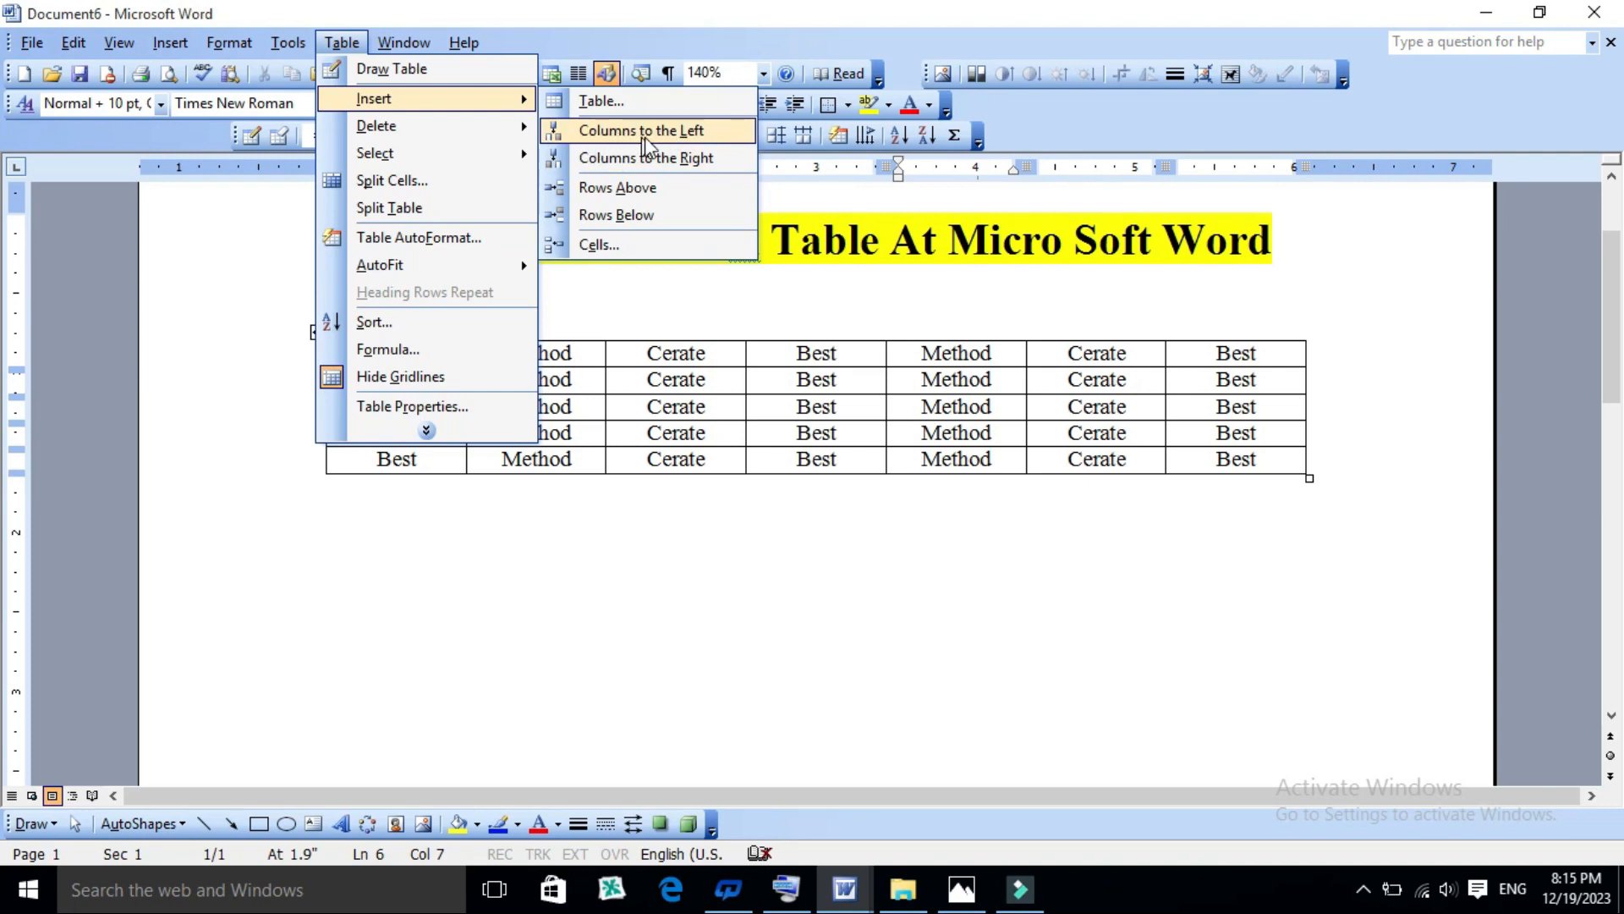
pyautogui.click(717, 354)
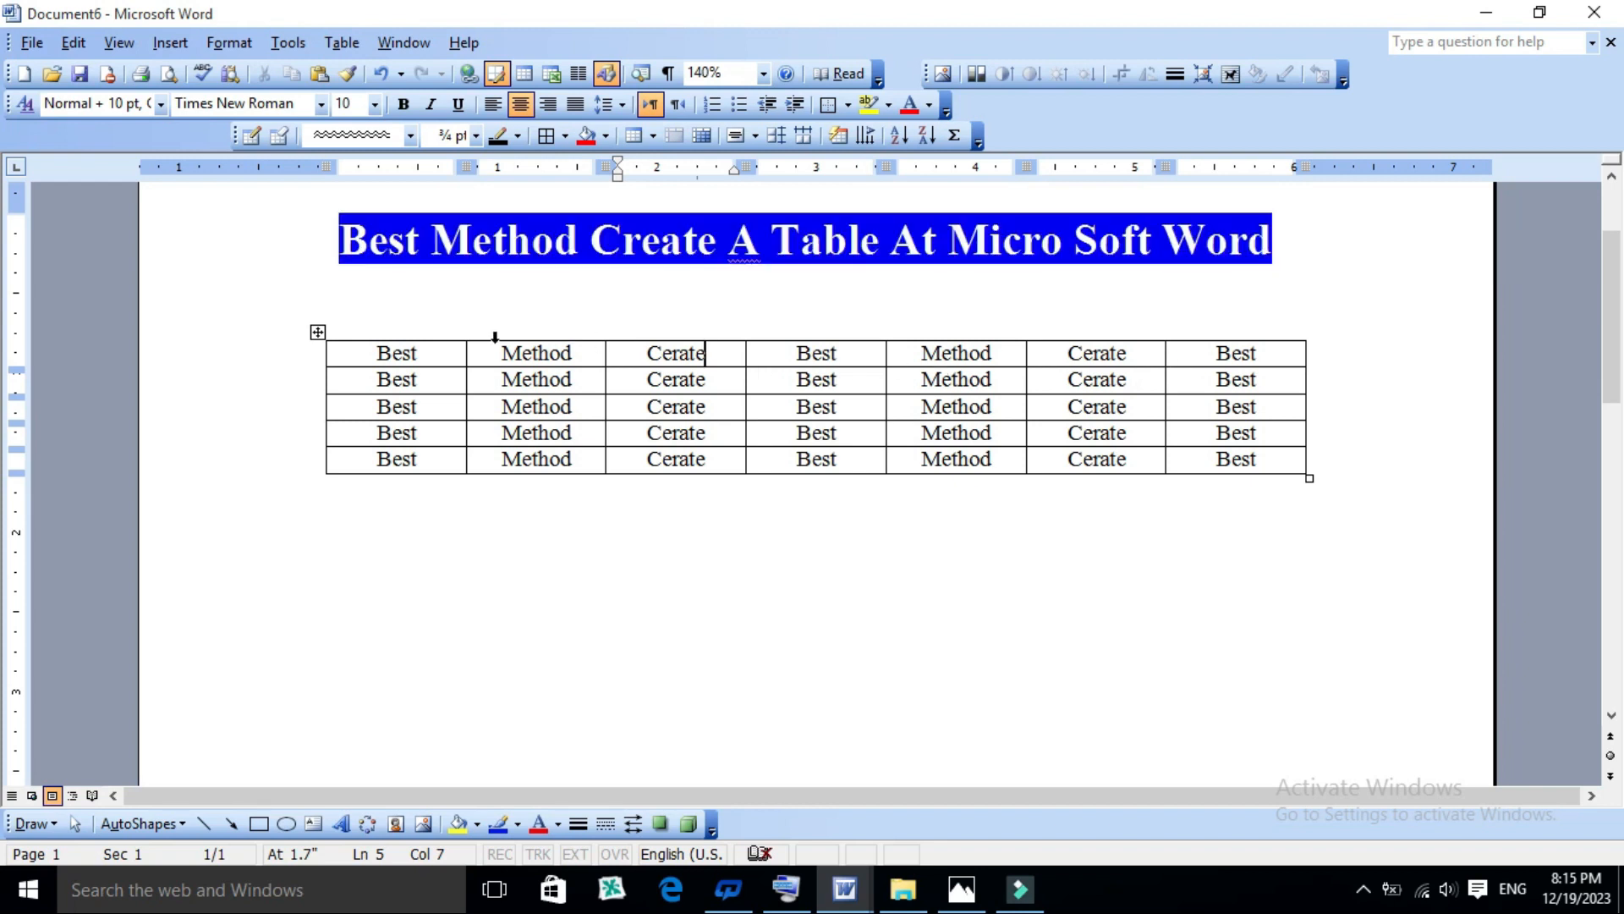
# - Number the top row's first four cells as "Best 1", "Method2", "Cerate3" and "4Best"
pyautogui.click(439, 351)
pyautogui.write('1')
pyautogui.click(568, 355)
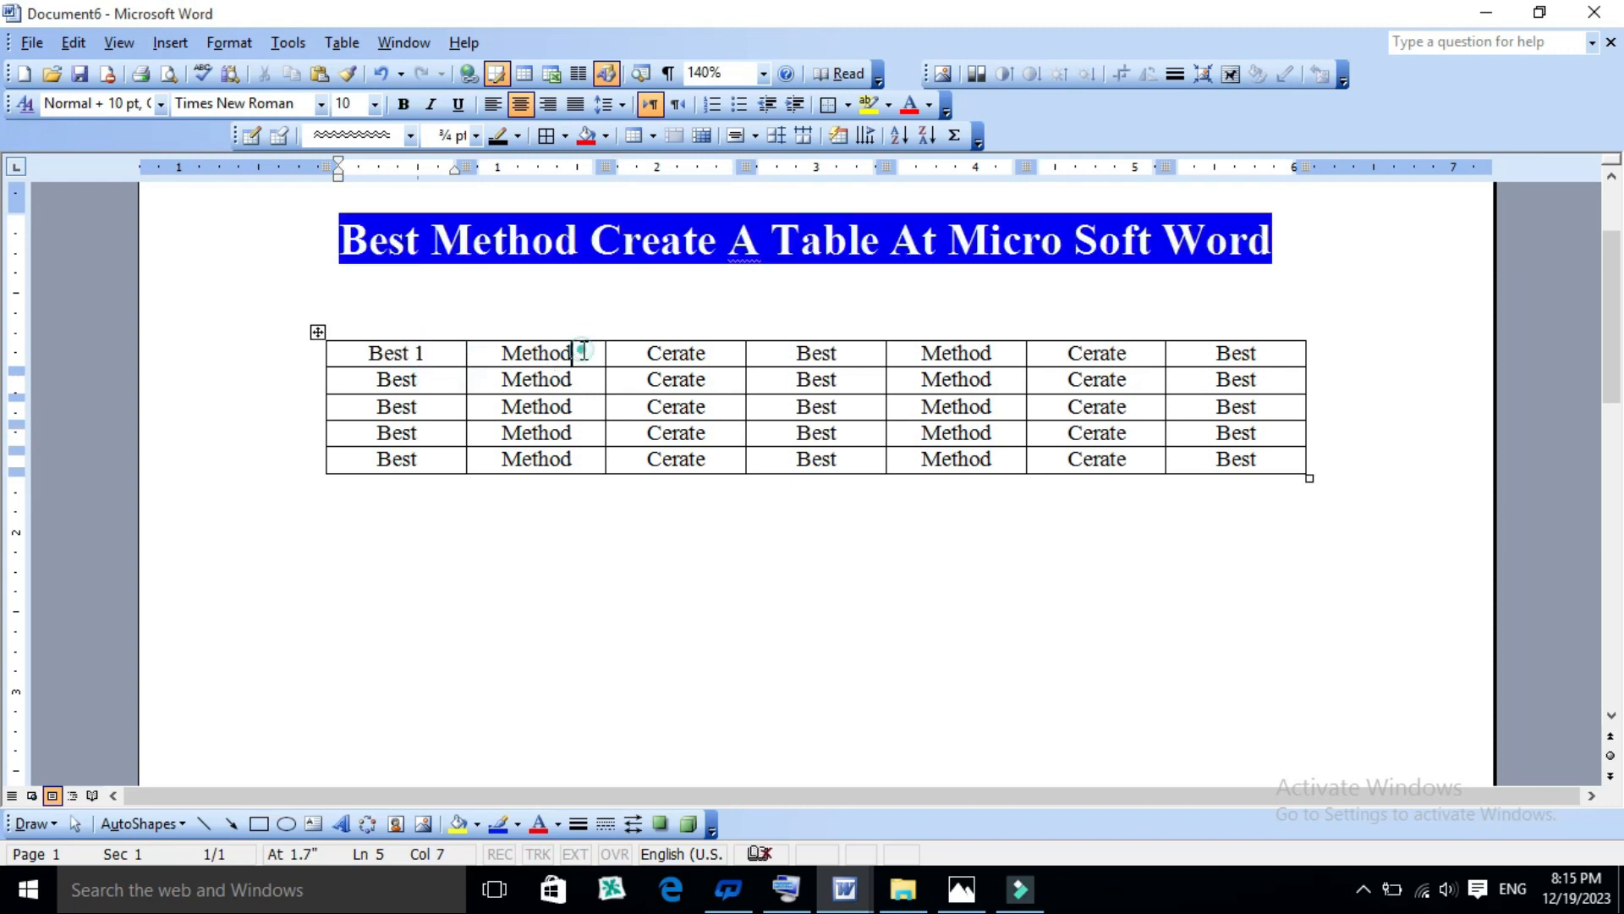
pyautogui.write('2')
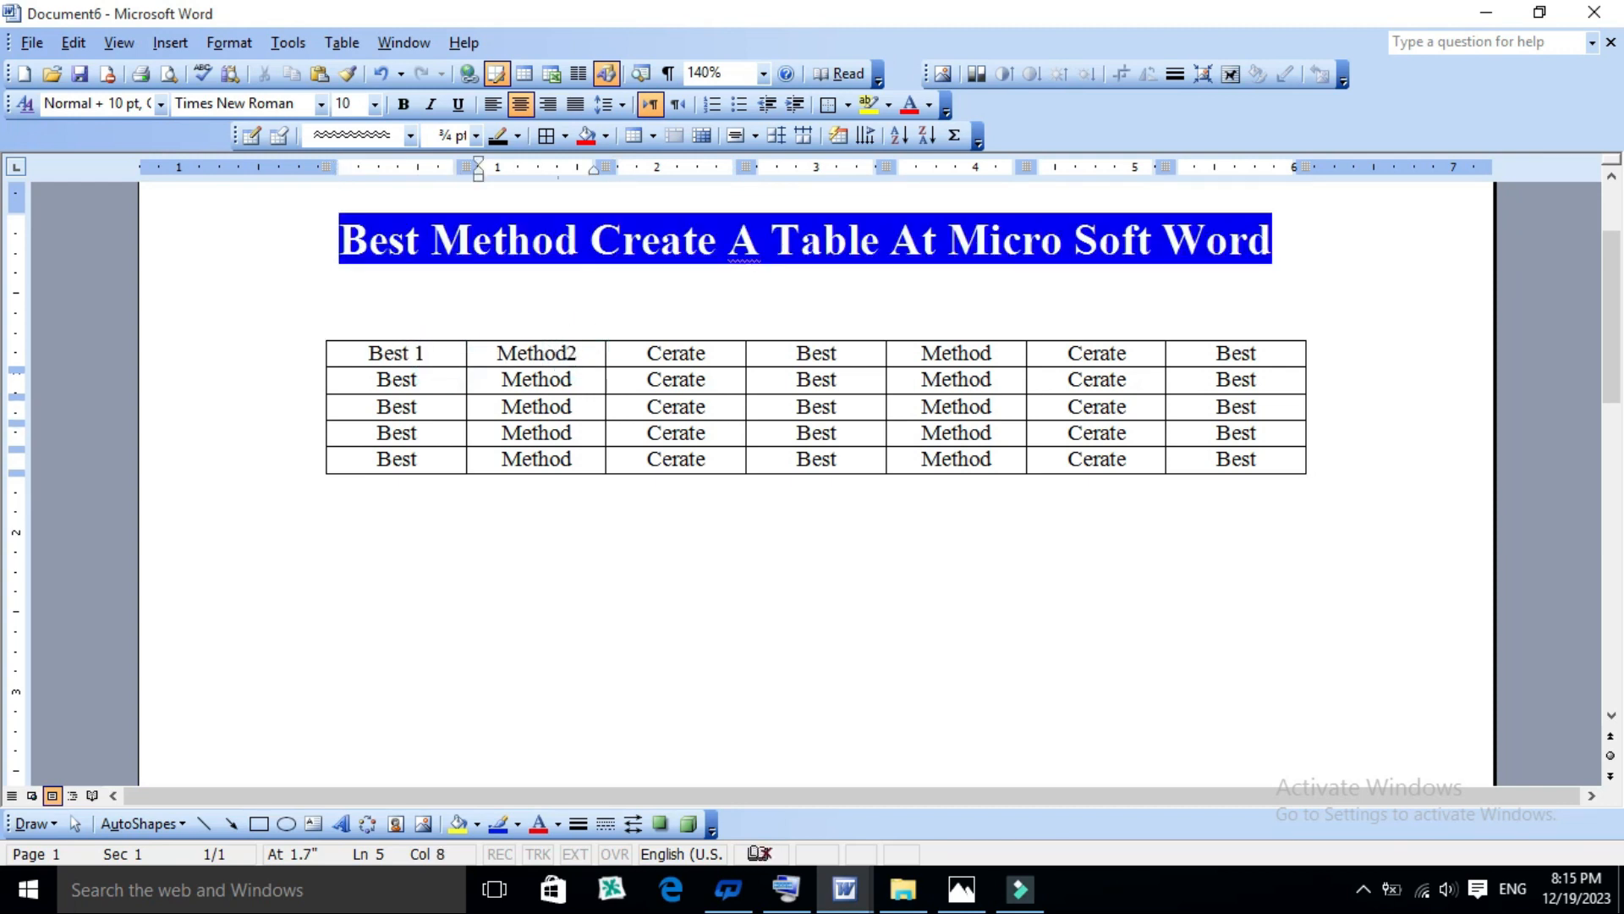
pyautogui.click(716, 354)
pyautogui.click(775, 352)
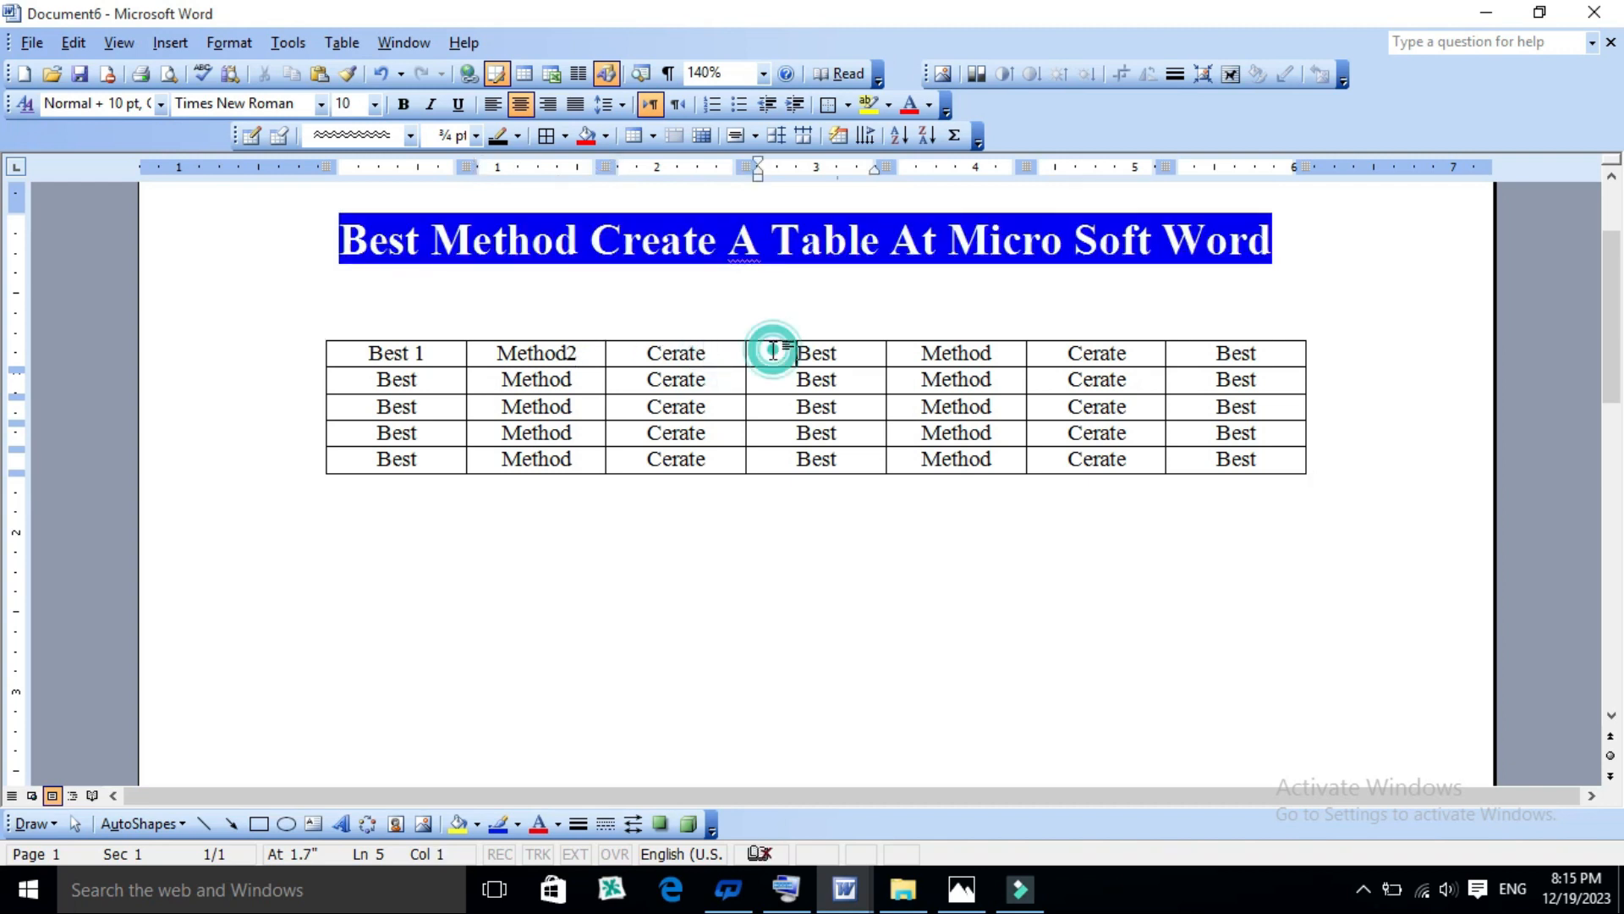
pyautogui.click(773, 352)
pyautogui.write('4')
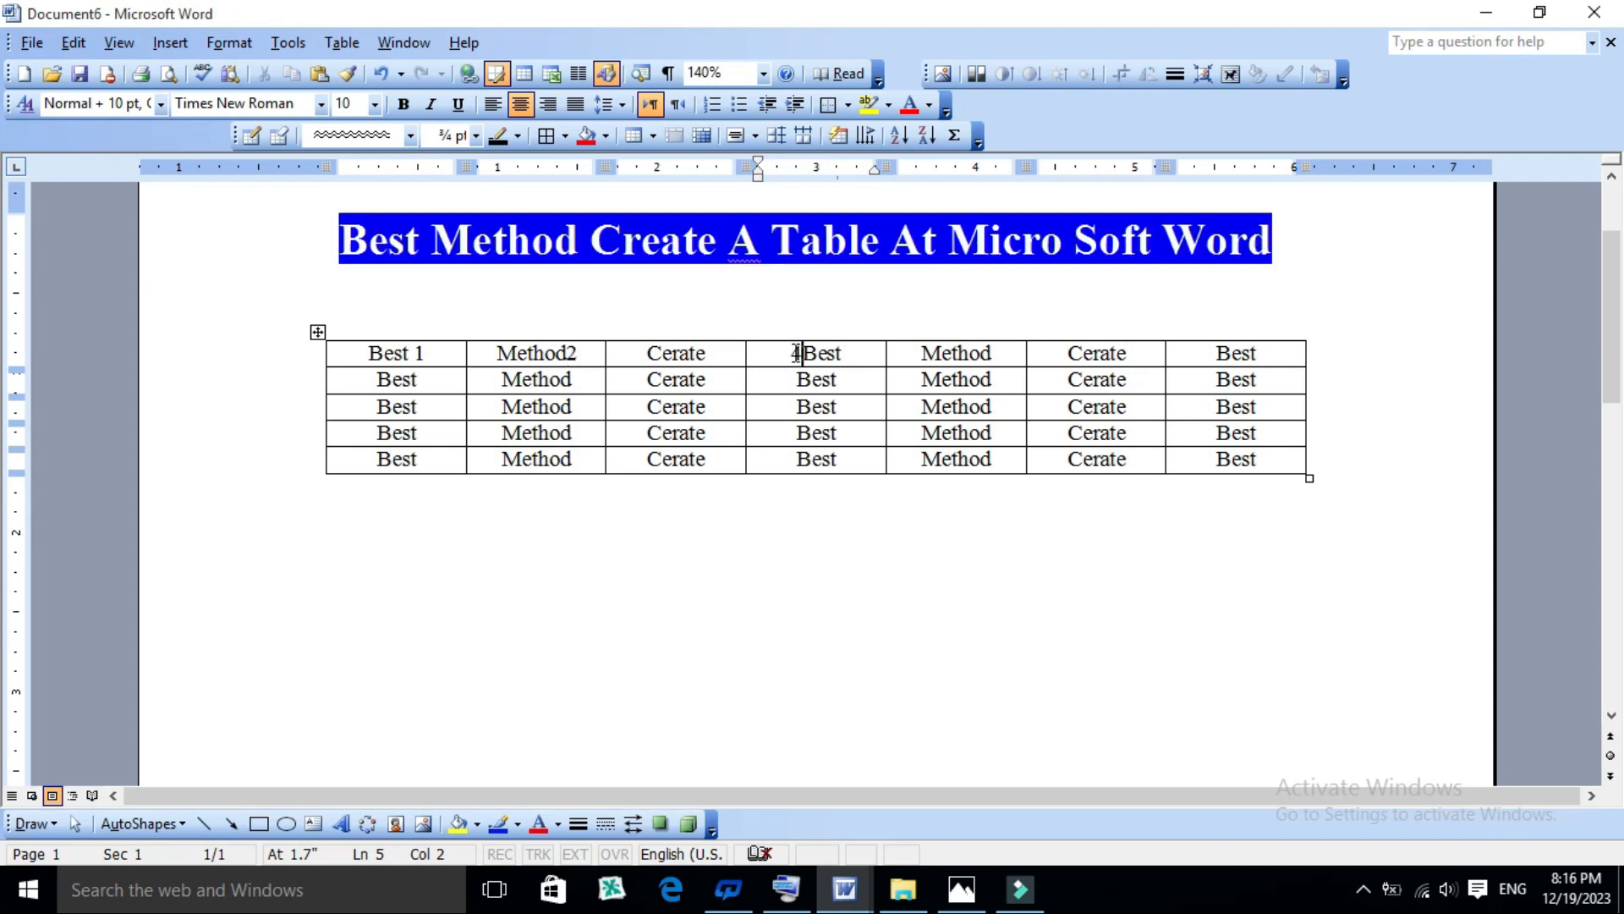
pyautogui.click(712, 355)
pyautogui.write('3')
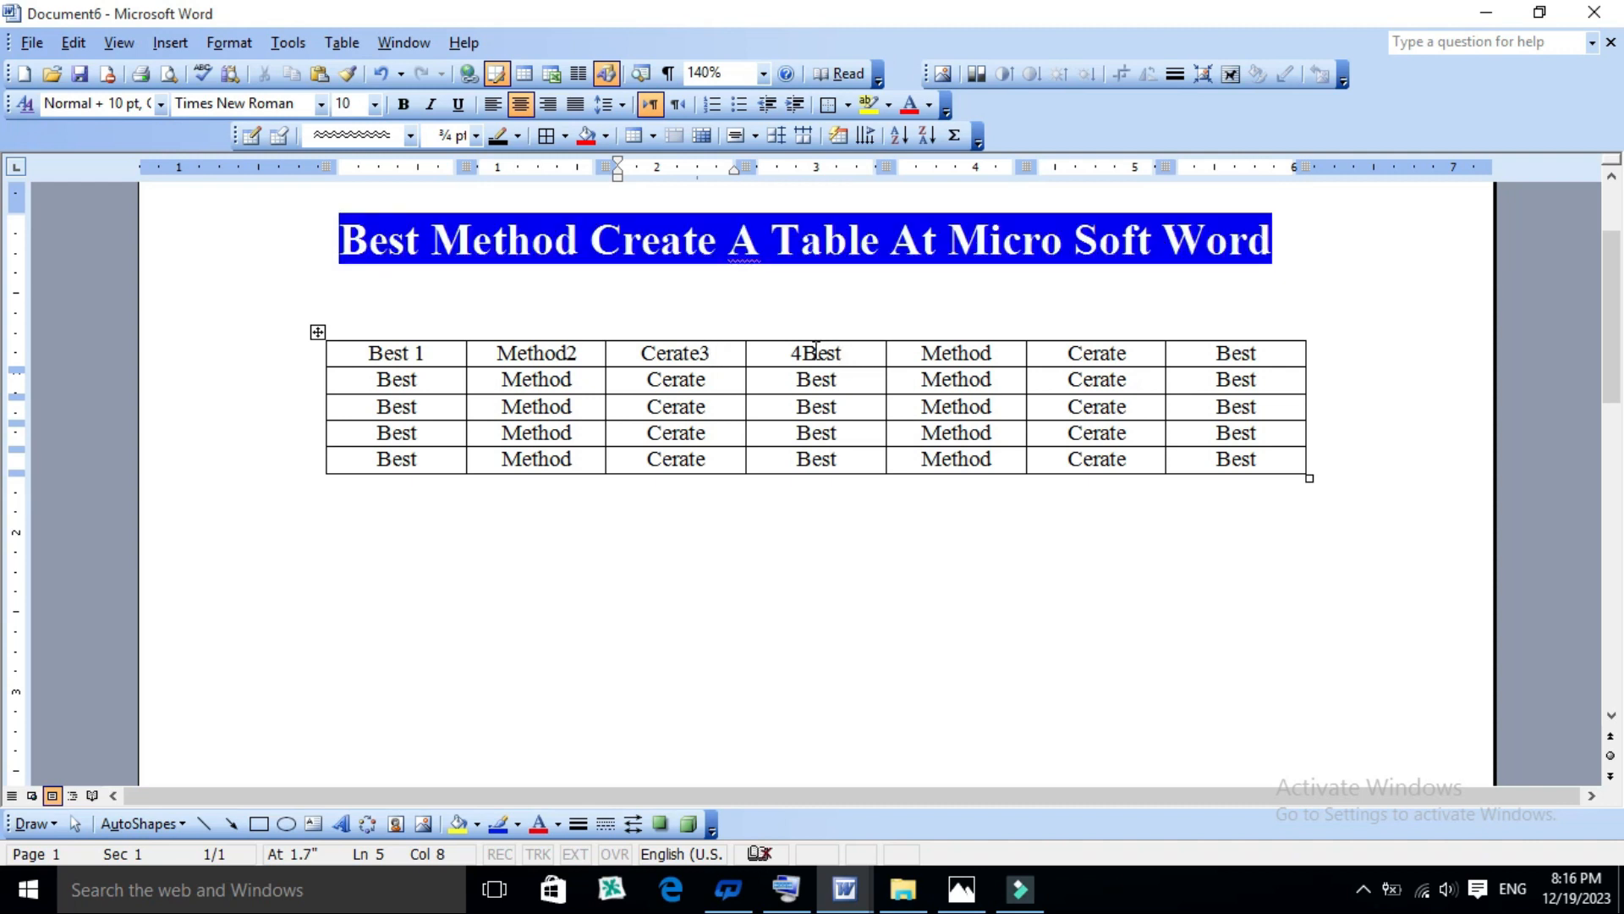
# - Put the number 7 in front of "Cerate" in the sixth cell of the top row
pyautogui.click(803, 352)
pyautogui.click(1042, 353)
pyautogui.write('8')
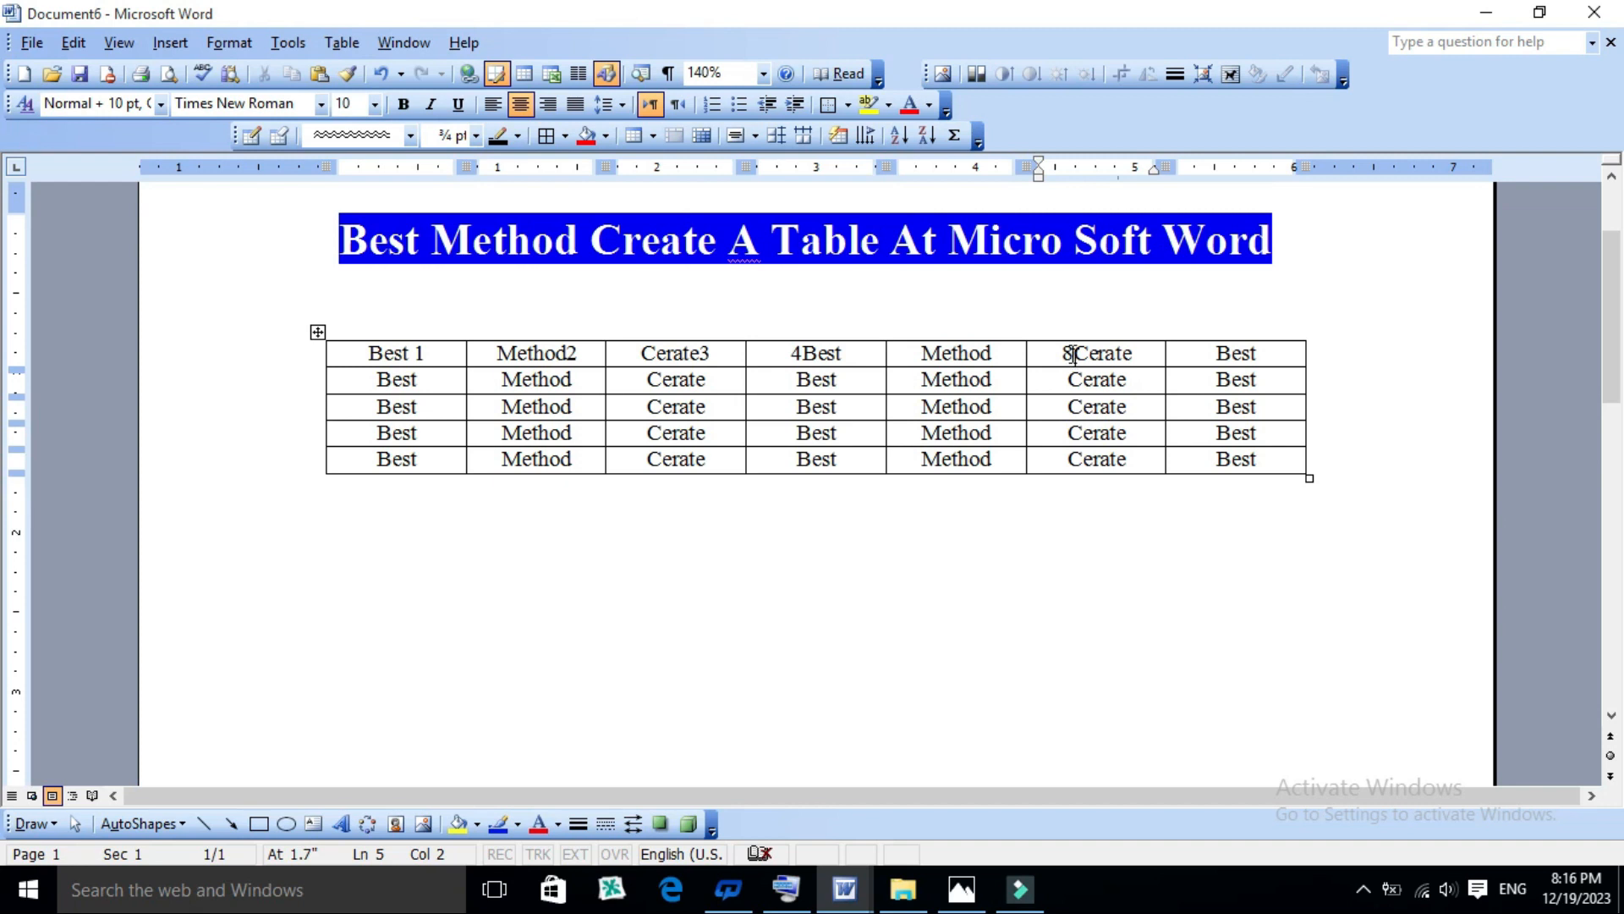
pyautogui.moveTo(1059, 353); pyautogui.dragTo(1071, 353)
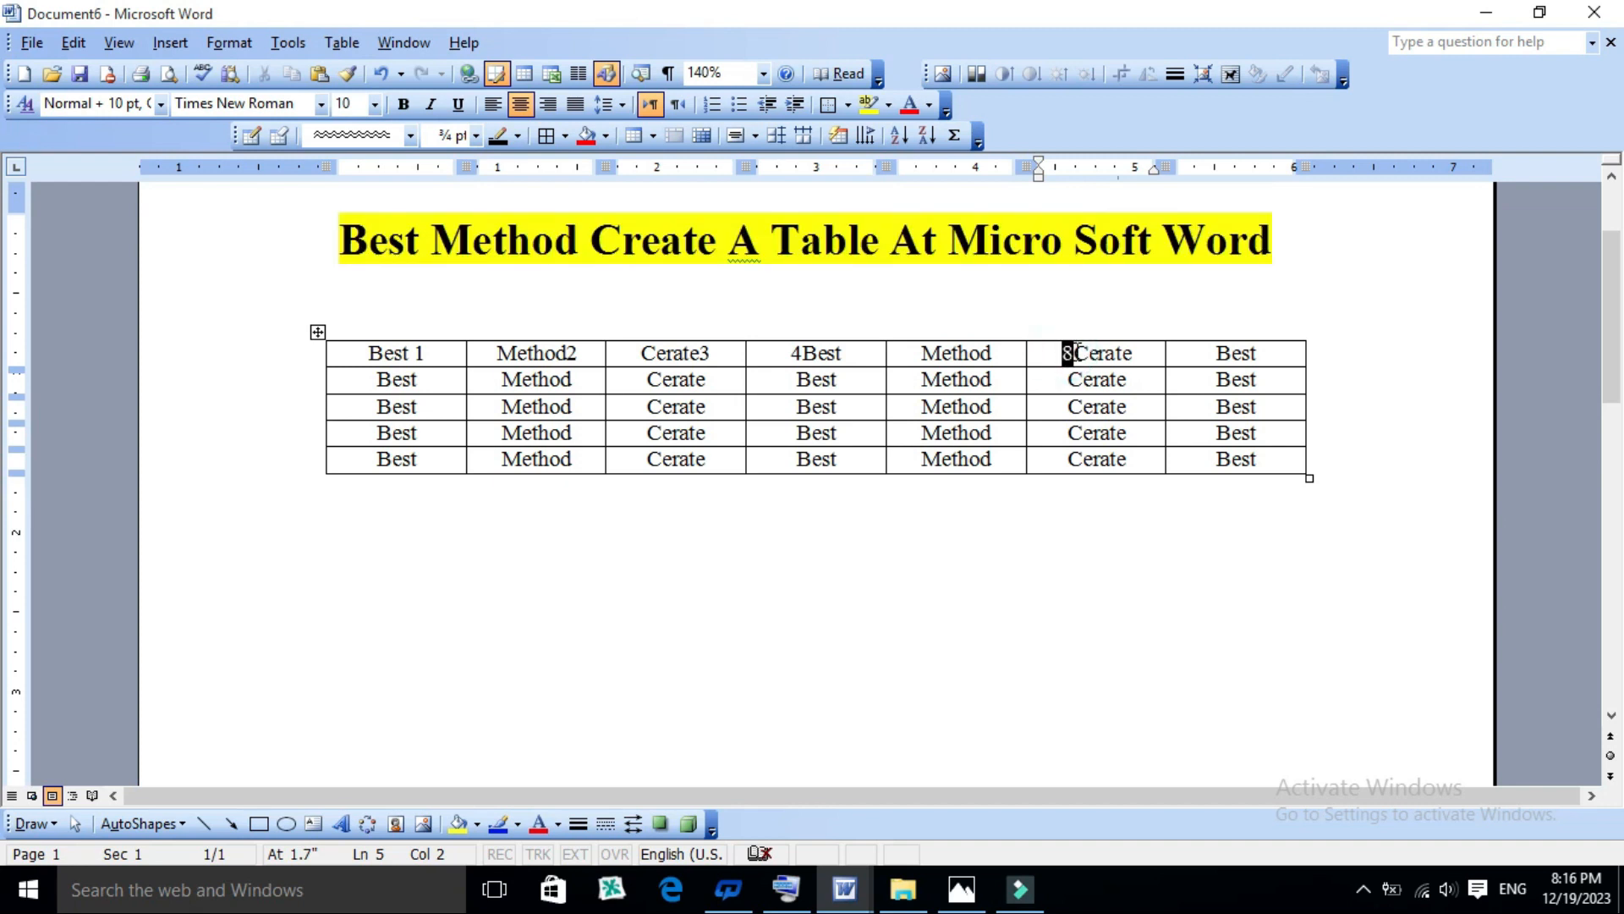
pyautogui.press('BackSpace')
pyautogui.write('7')
pyautogui.click(923, 350)
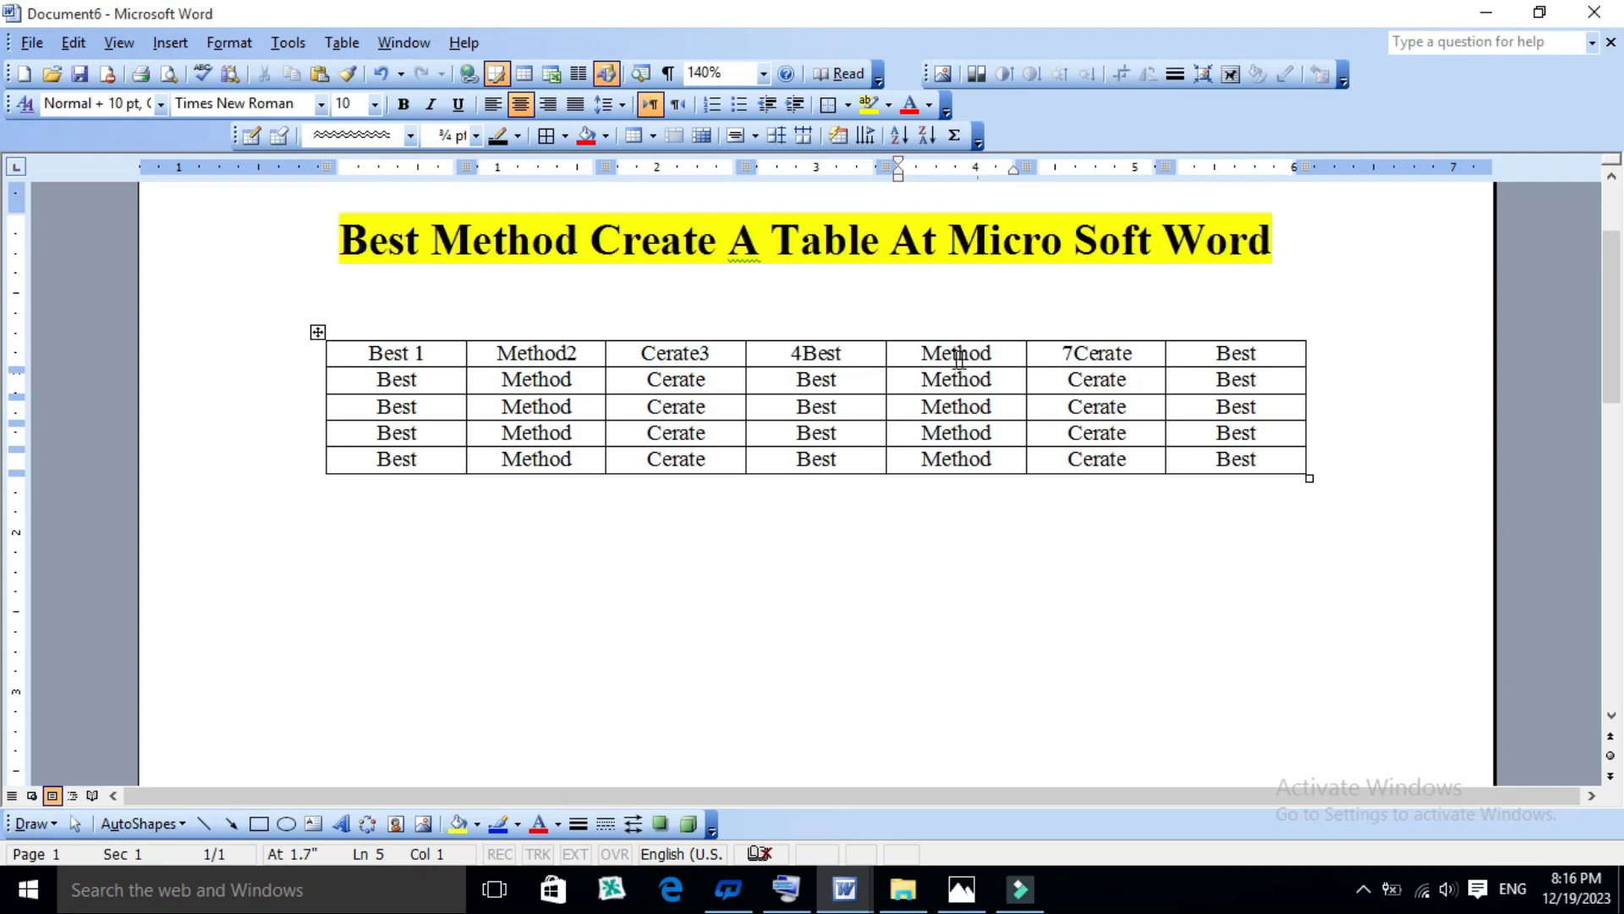
# - Add the number 5 after "Method" in the fifth cell of the table's top row
pyautogui.click(1048, 353)
pyautogui.click(1012, 351)
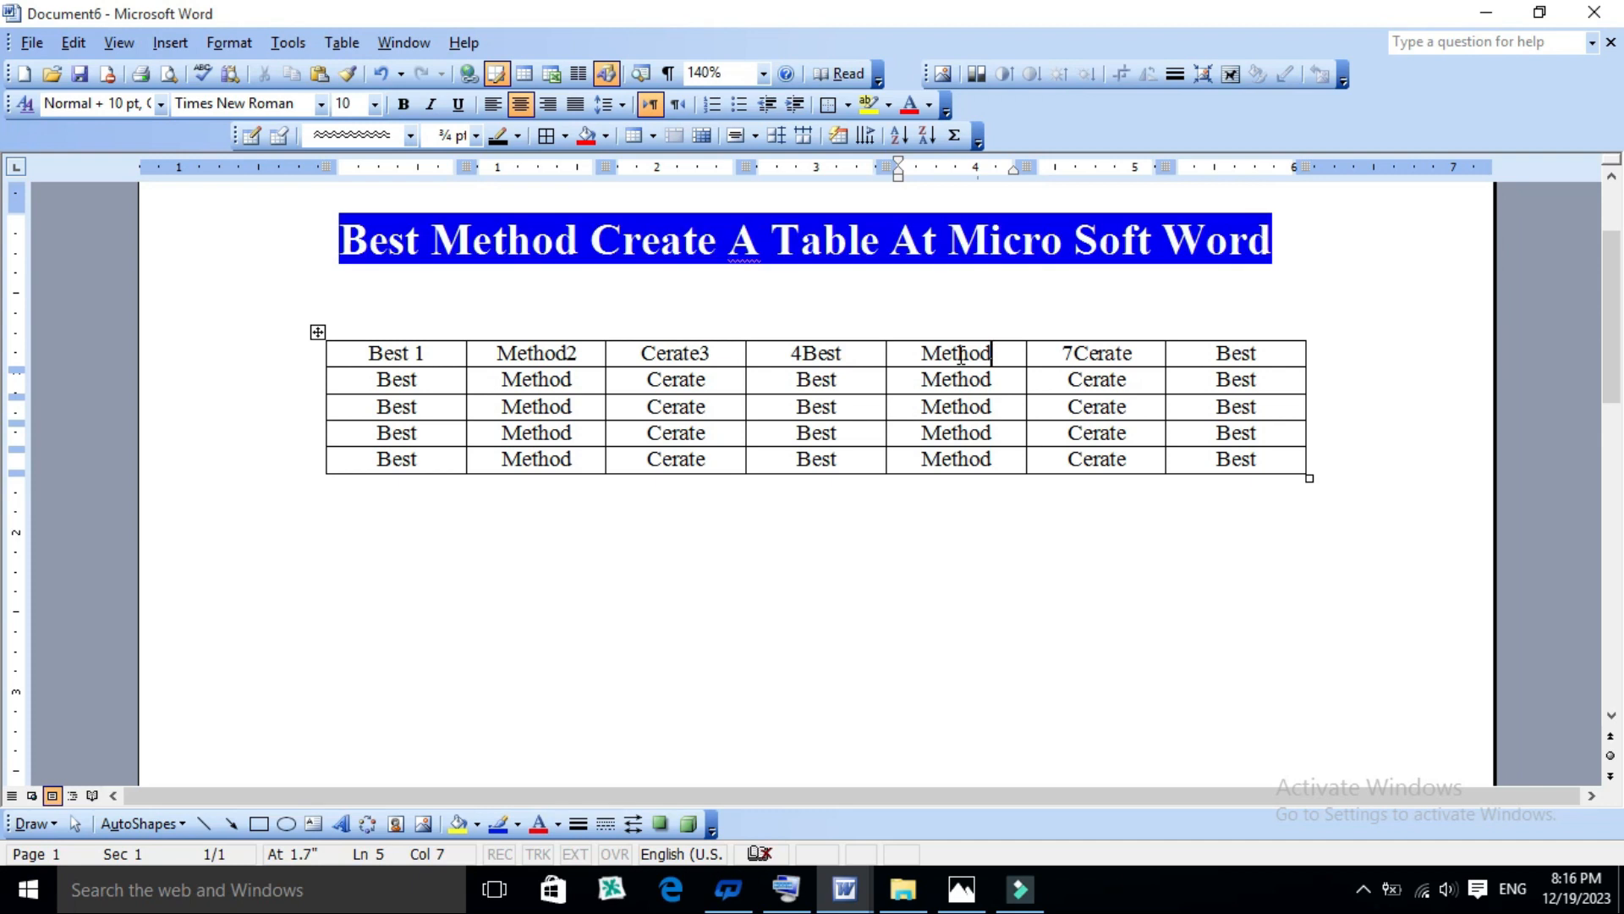
pyautogui.write('5')
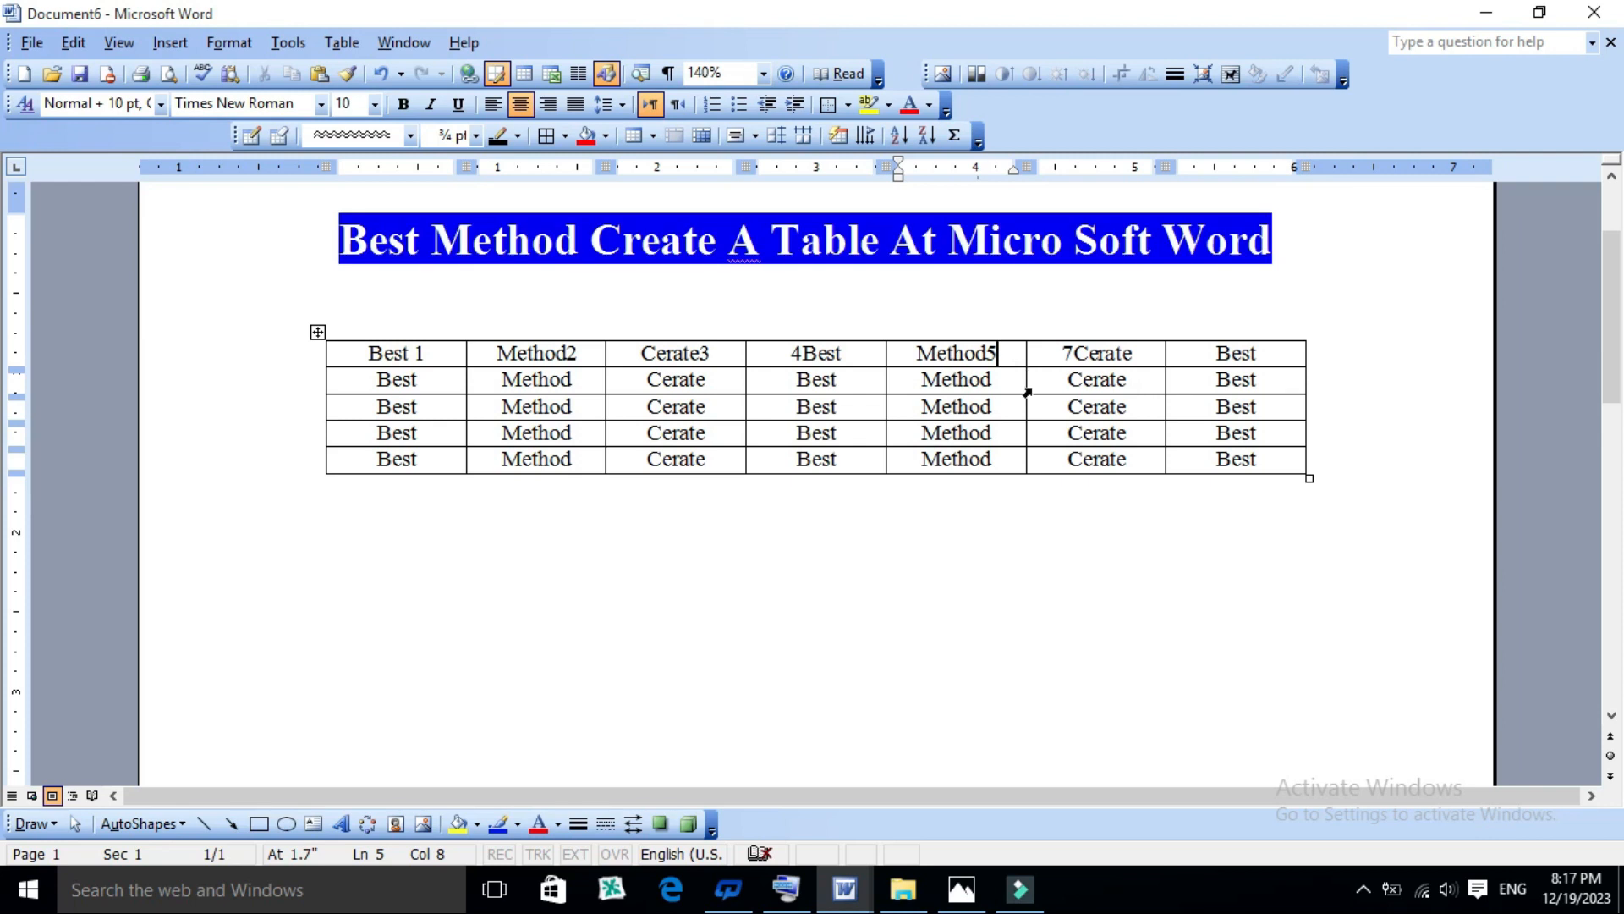
# - Insert a new column to the right of the "Method5" column
pyautogui.click(1045, 347)
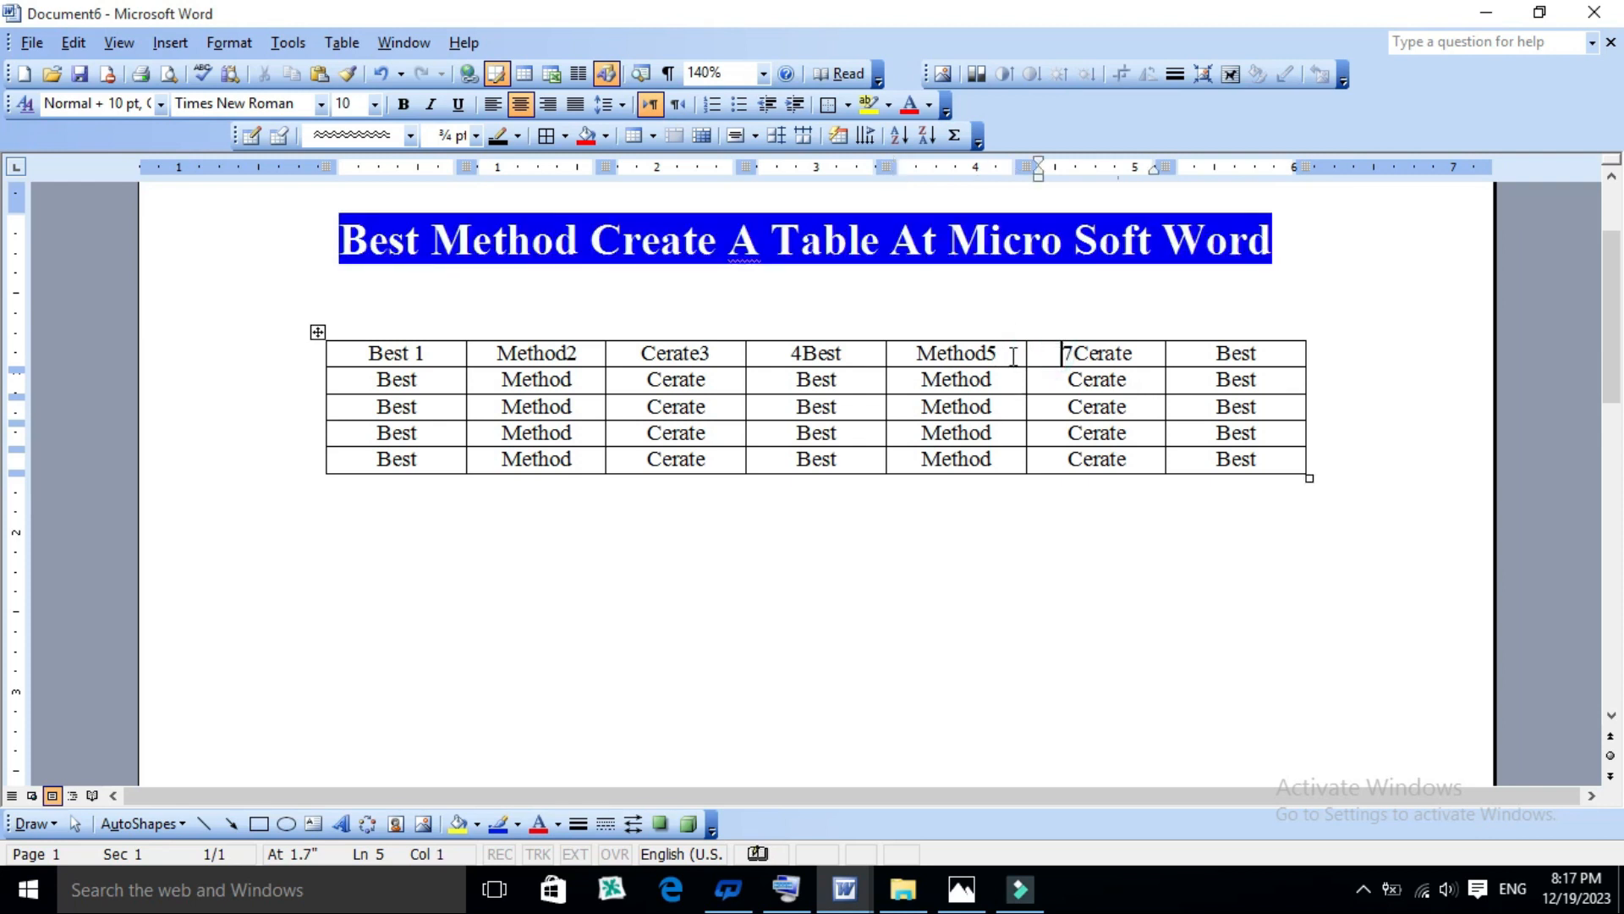
pyautogui.click(1010, 353)
pyautogui.click(1061, 351)
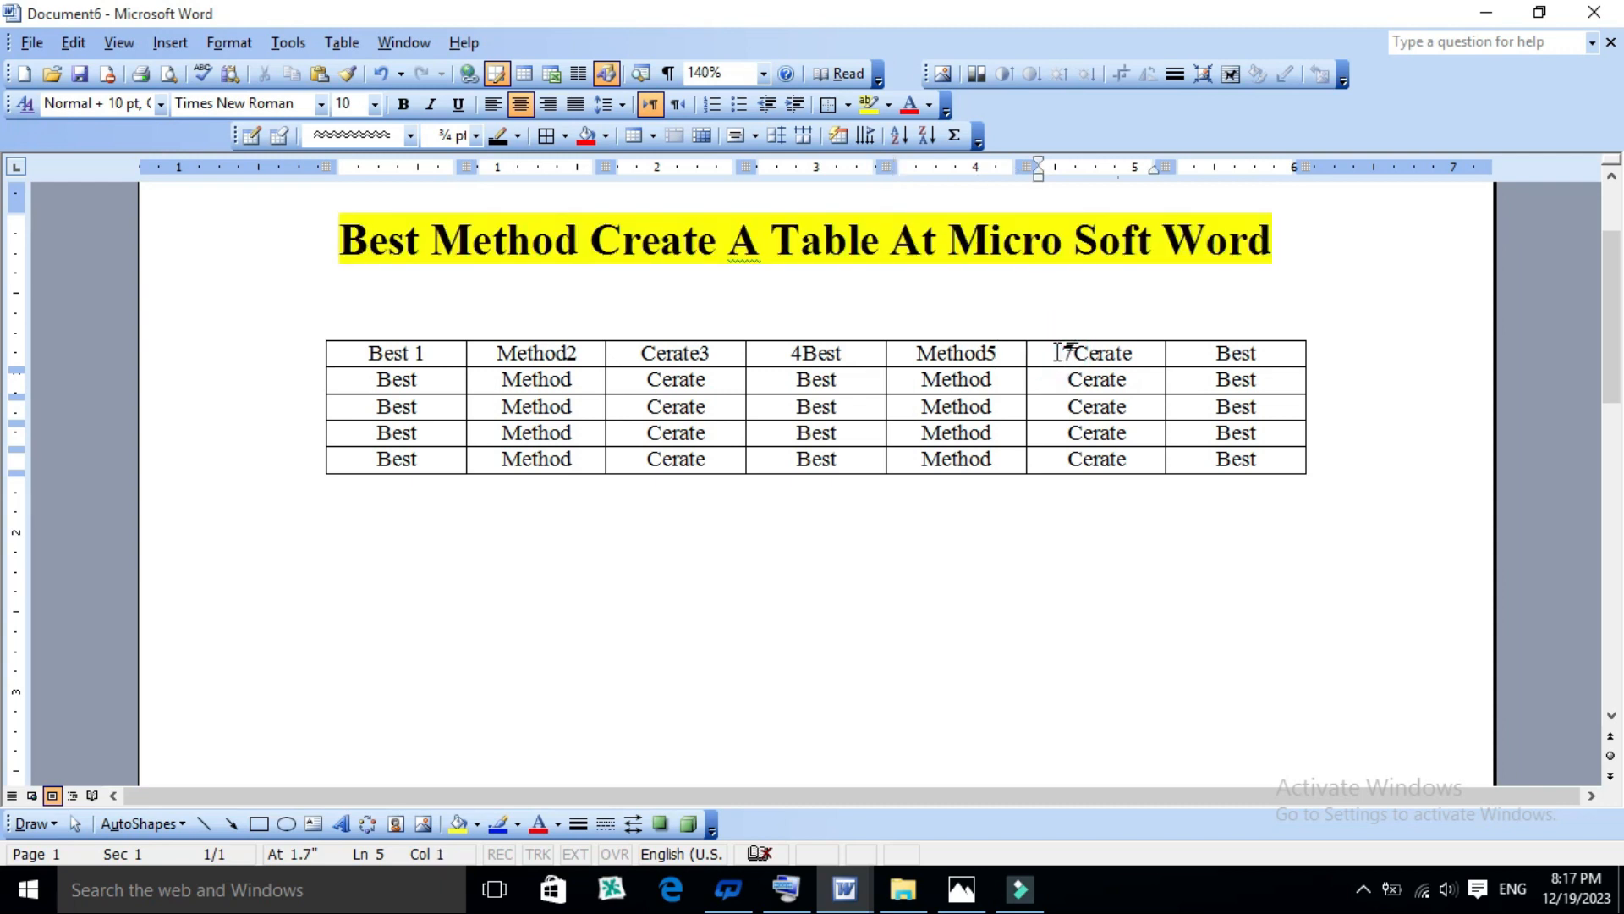
pyautogui.click(1016, 352)
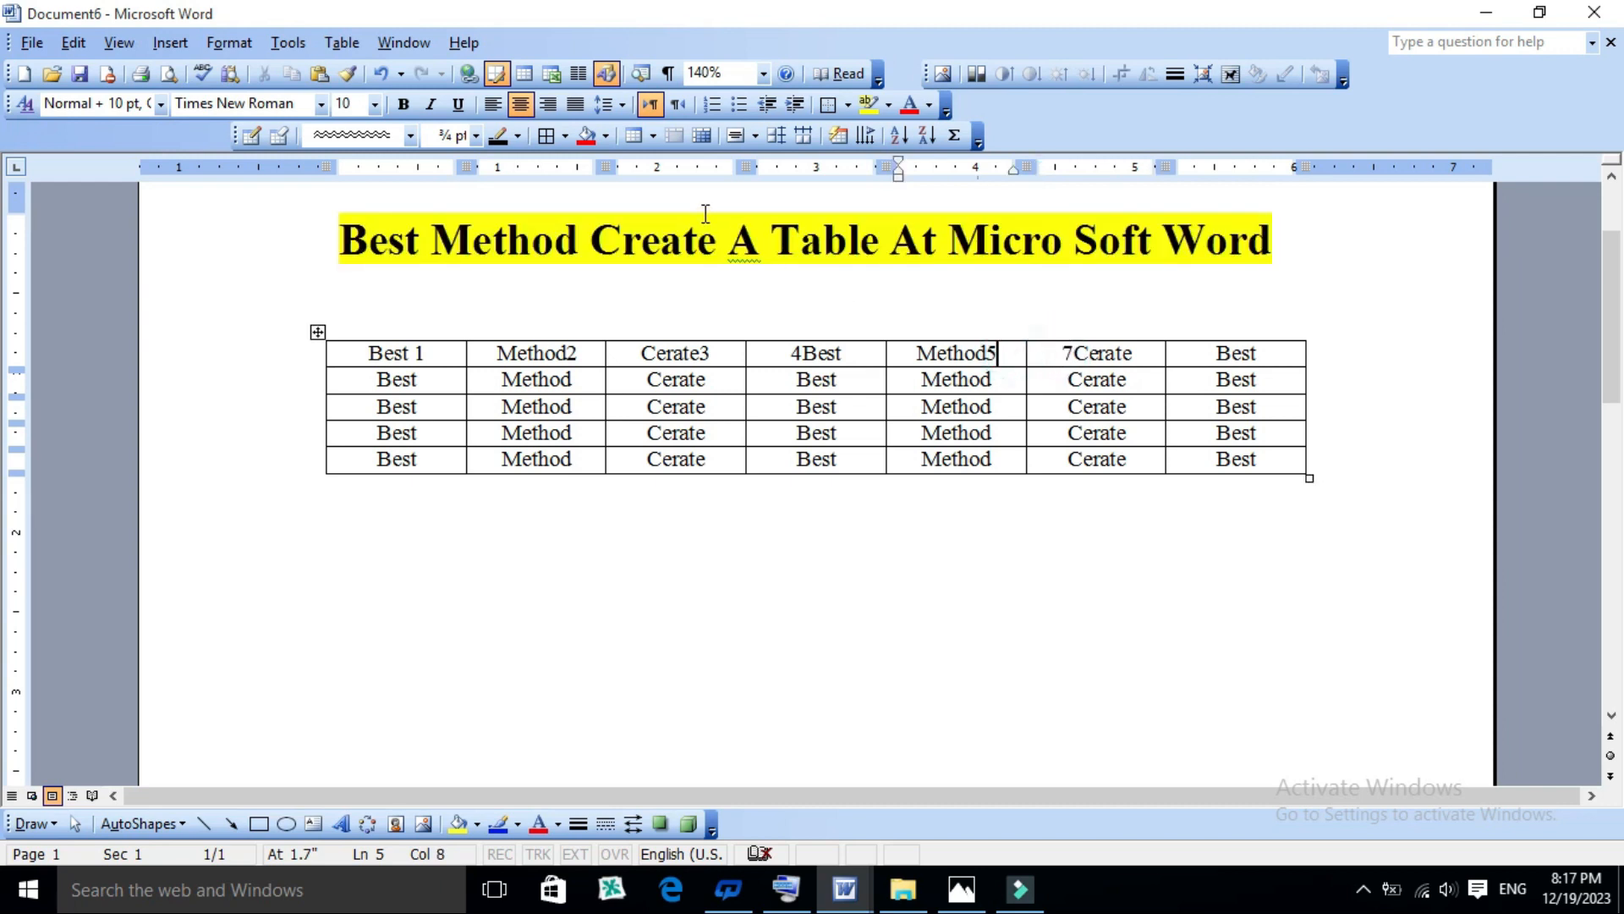
pyautogui.click(342, 42)
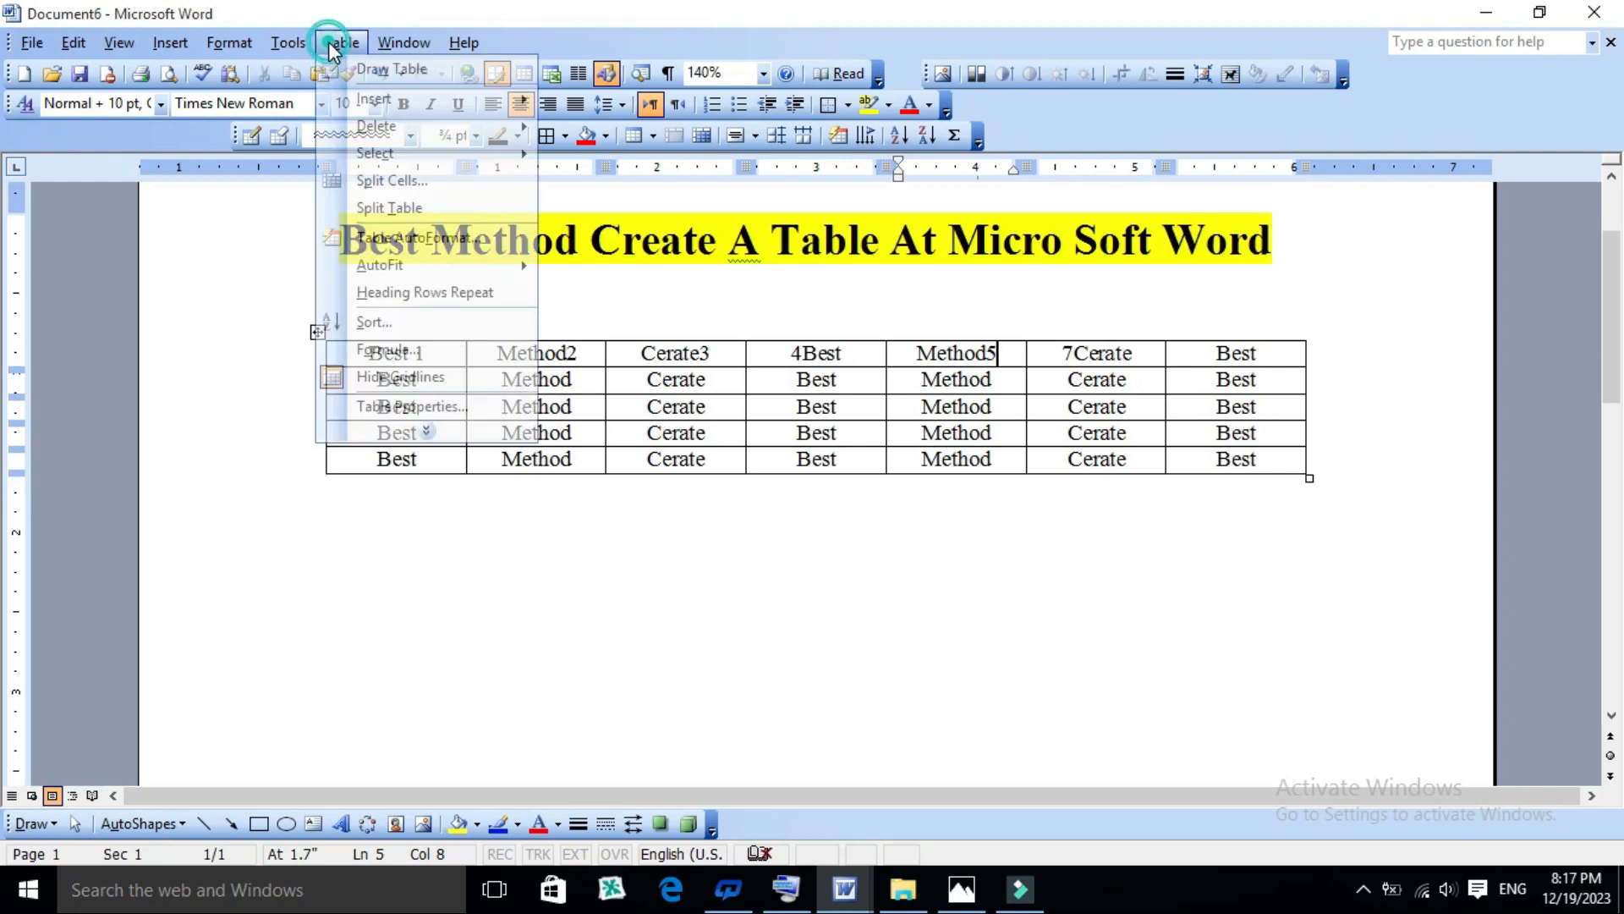
pyautogui.moveTo(365, 96)
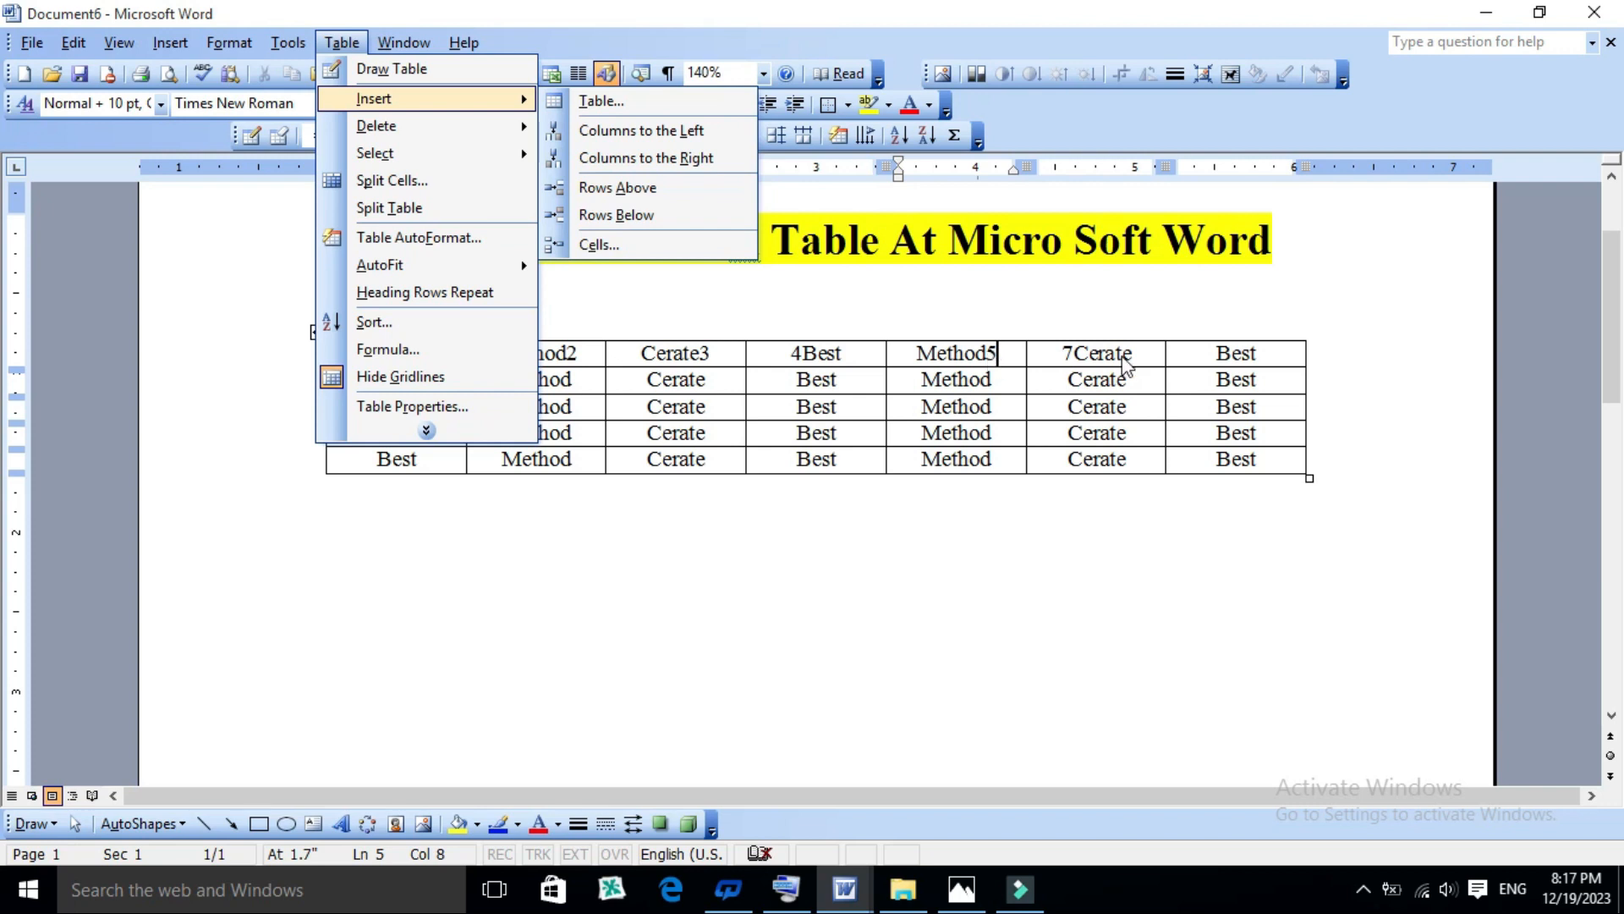
pyautogui.click(667, 164)
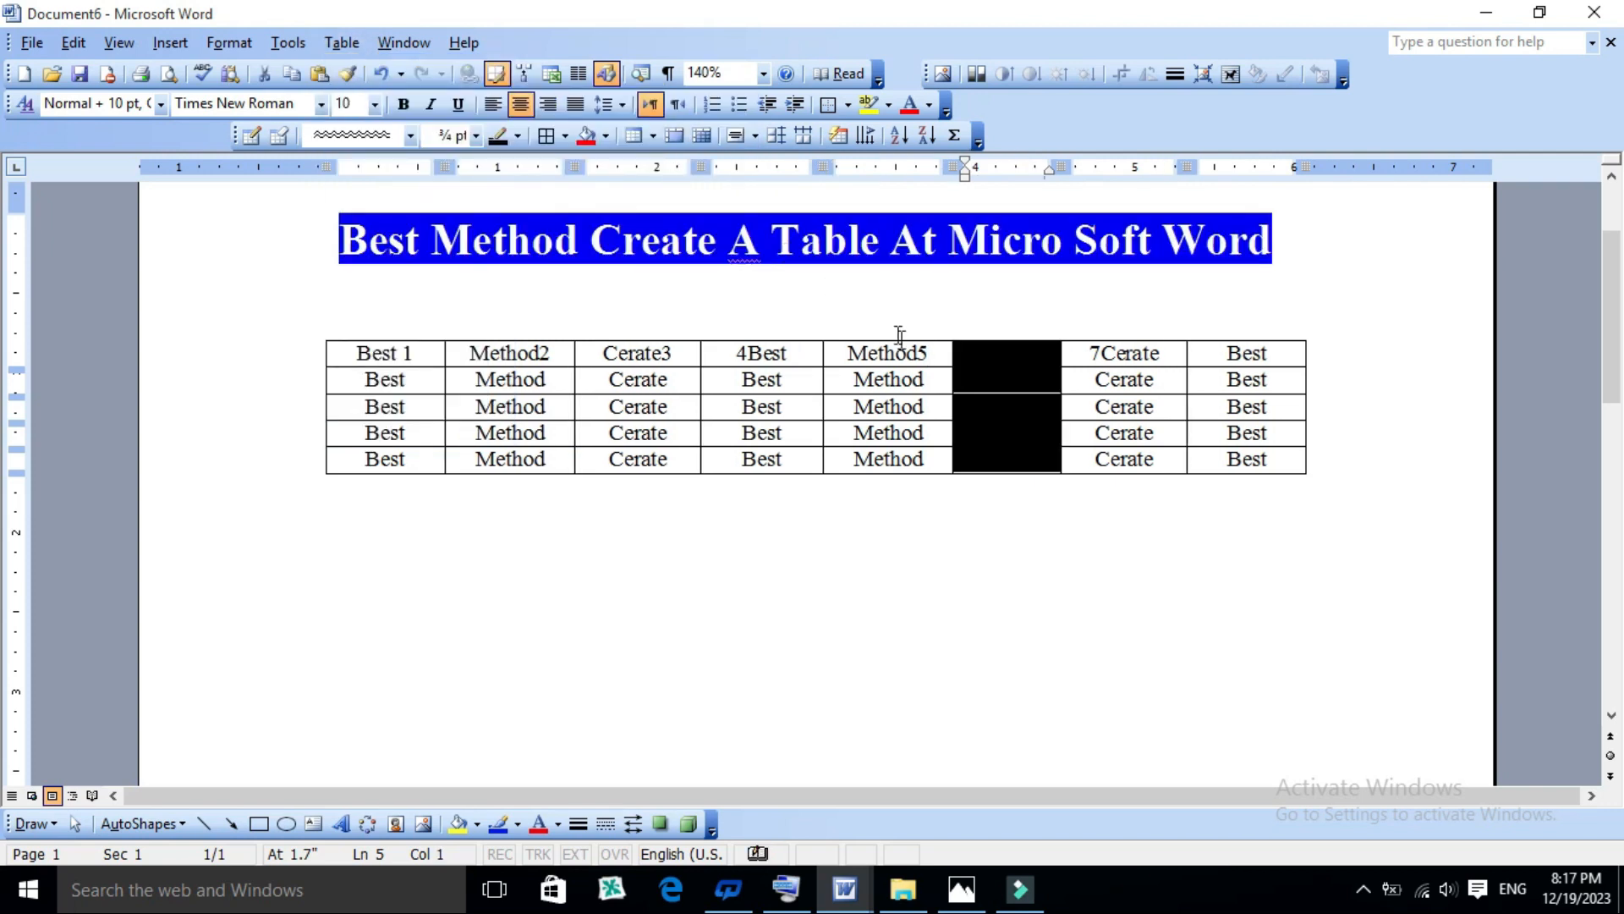
# - Enter 6 in the top cell of the empty column between "Method5" and "7Cerate"
pyautogui.click(922, 356)
pyautogui.click(1025, 355)
pyautogui.click(979, 355)
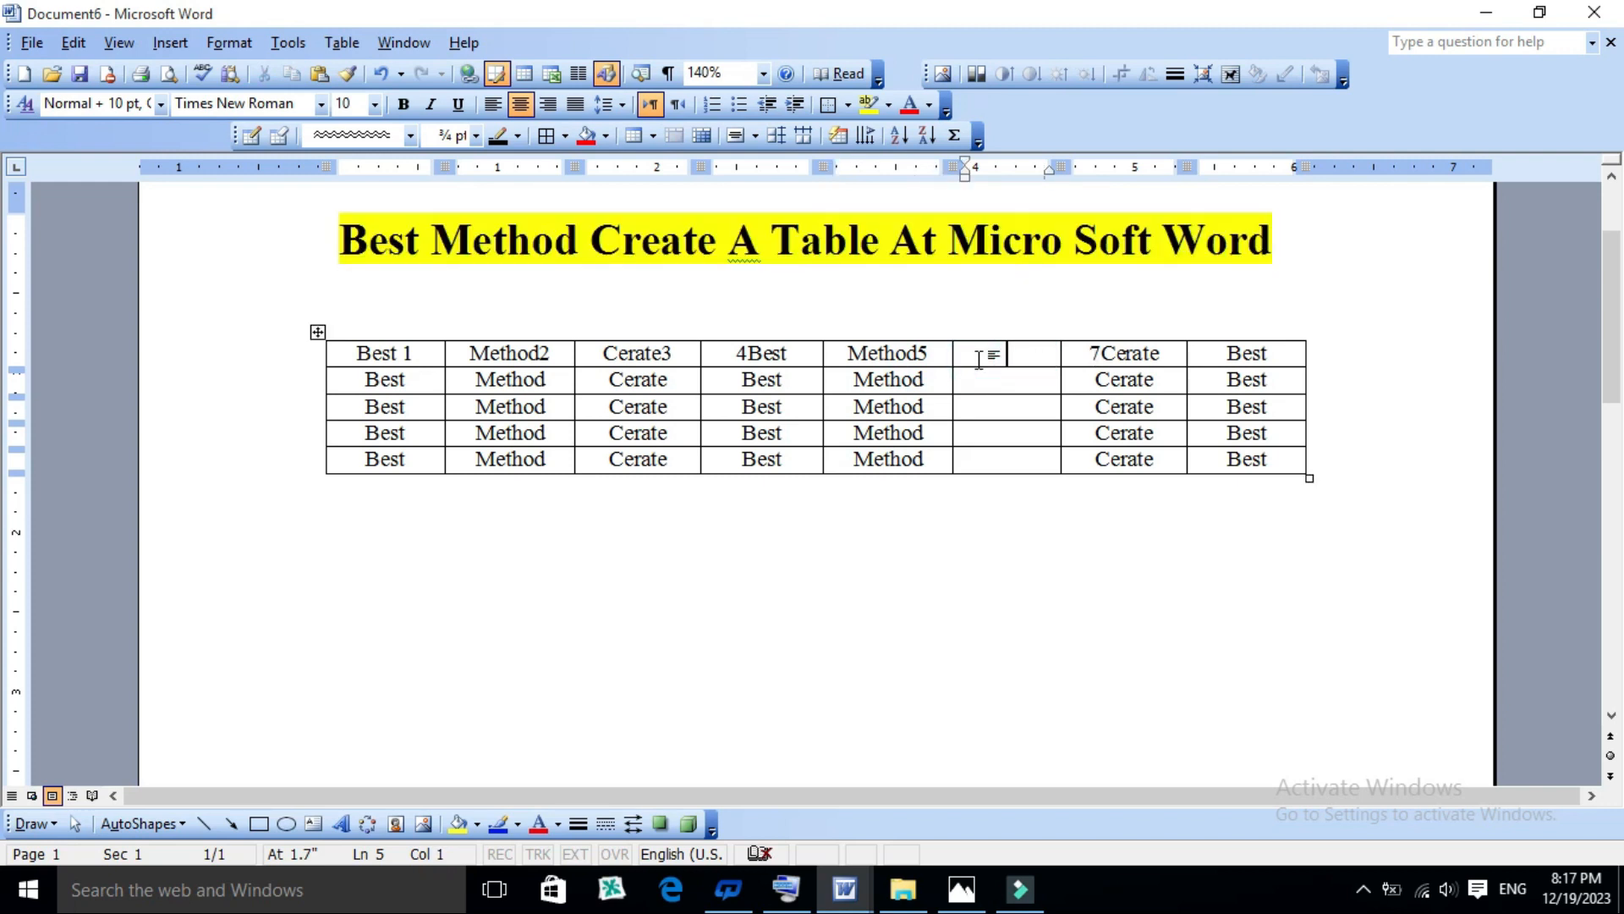
pyautogui.write('6')
# - Number the first column's second and third cells as "Best2" and "Best4"
pyautogui.click(414, 407)
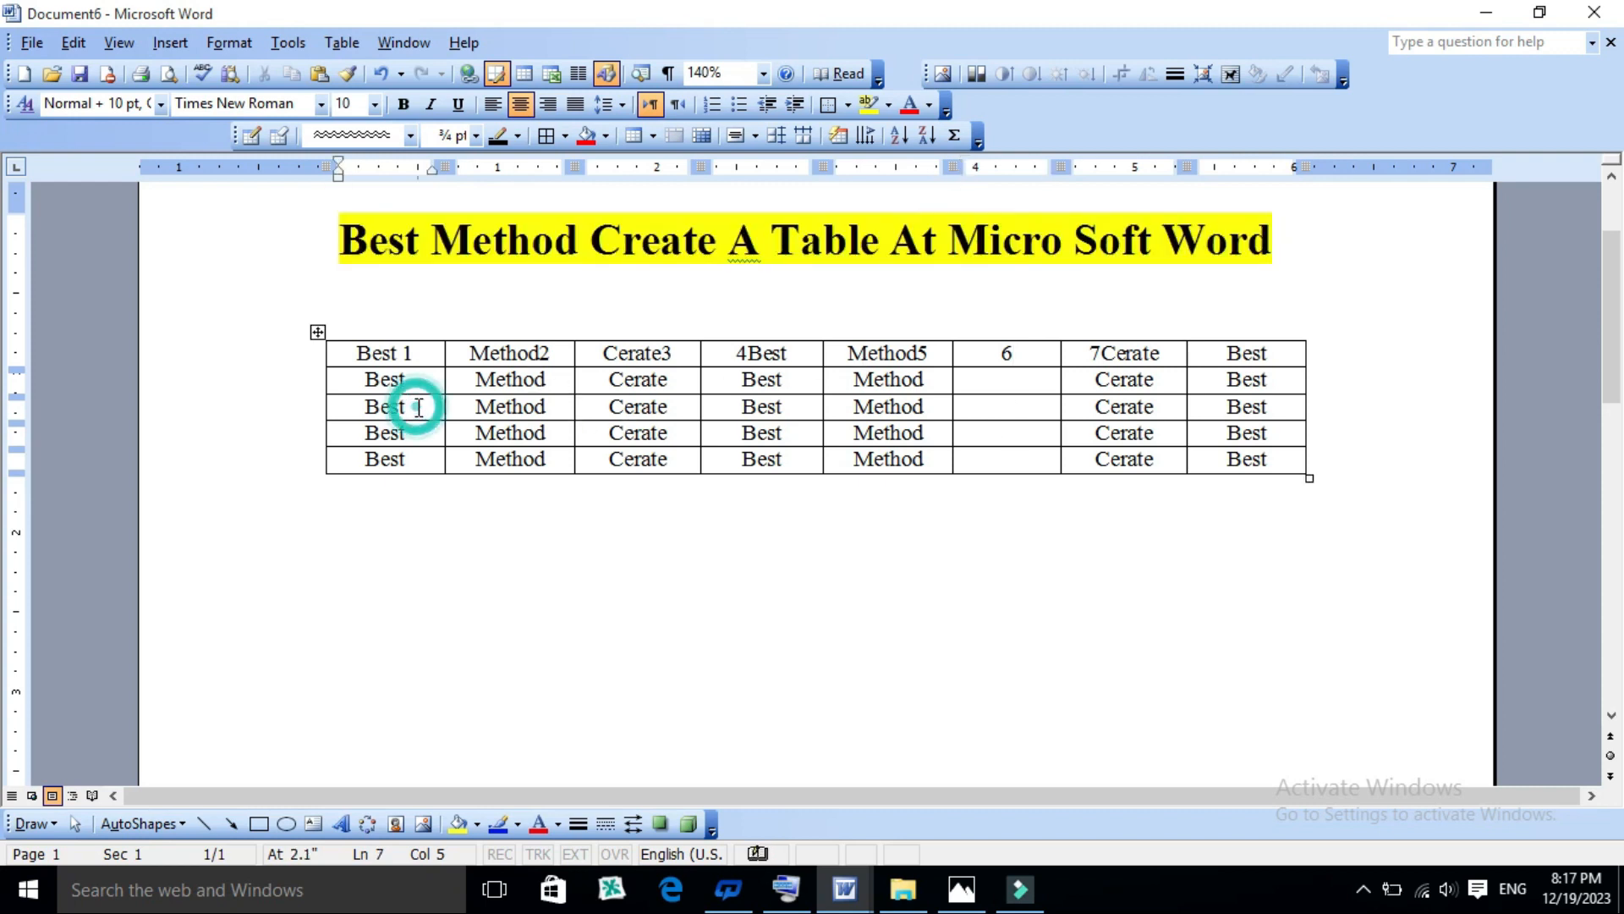
pyautogui.click(424, 379)
pyautogui.write('2')
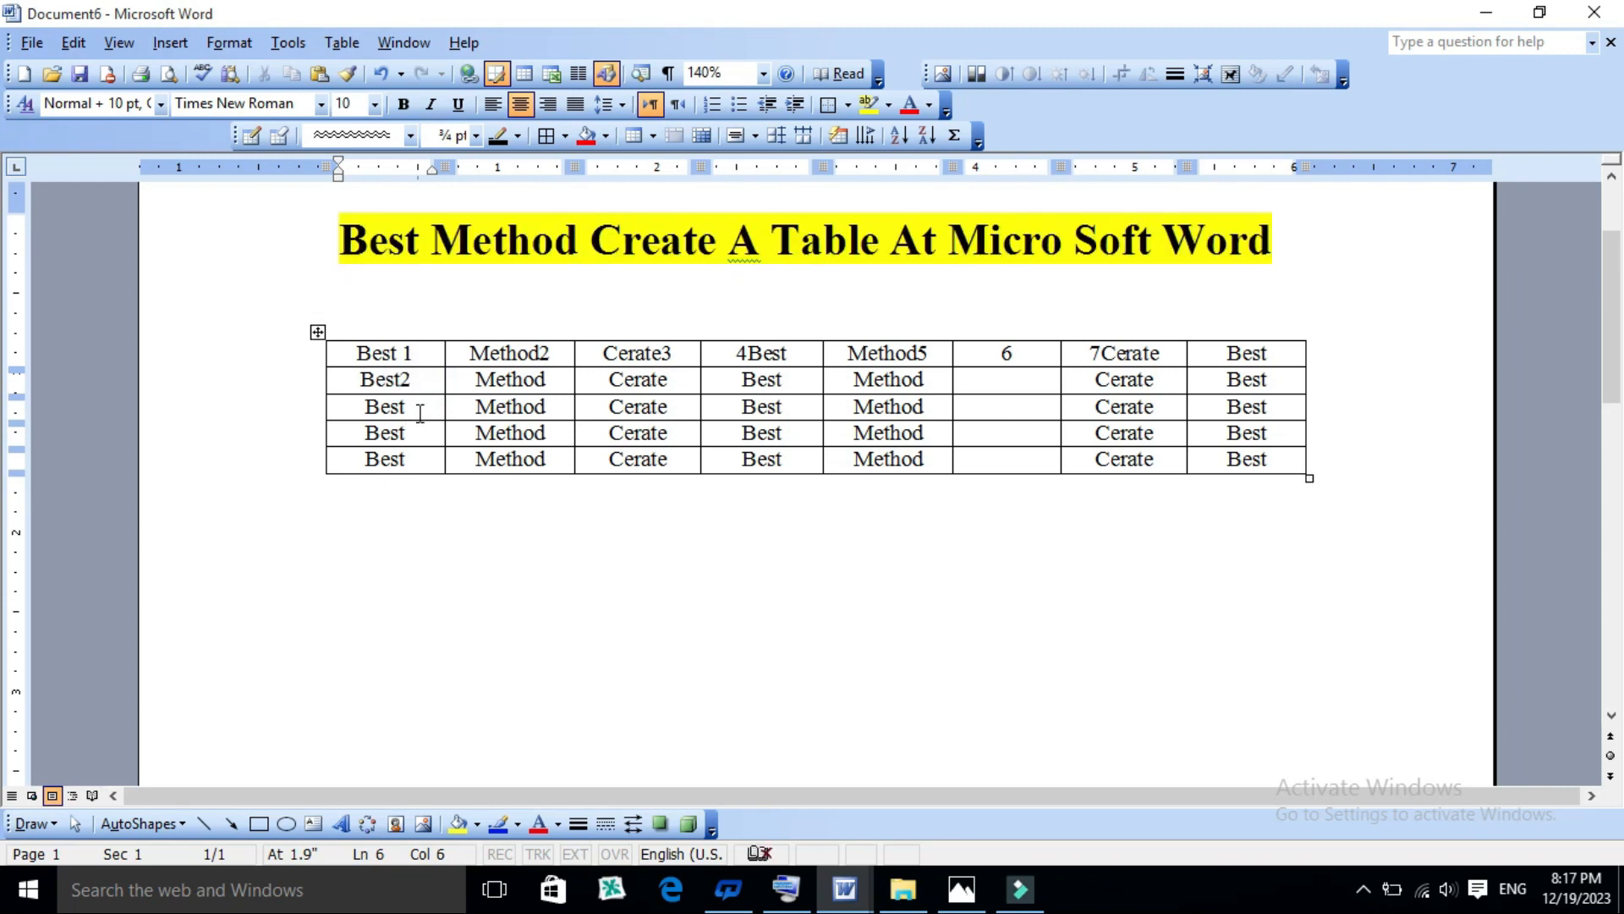
pyautogui.click(415, 405)
pyautogui.click(410, 407)
pyautogui.write('4')
# - Insert a new row below the row that starts with "Best2"
pyautogui.click(416, 381)
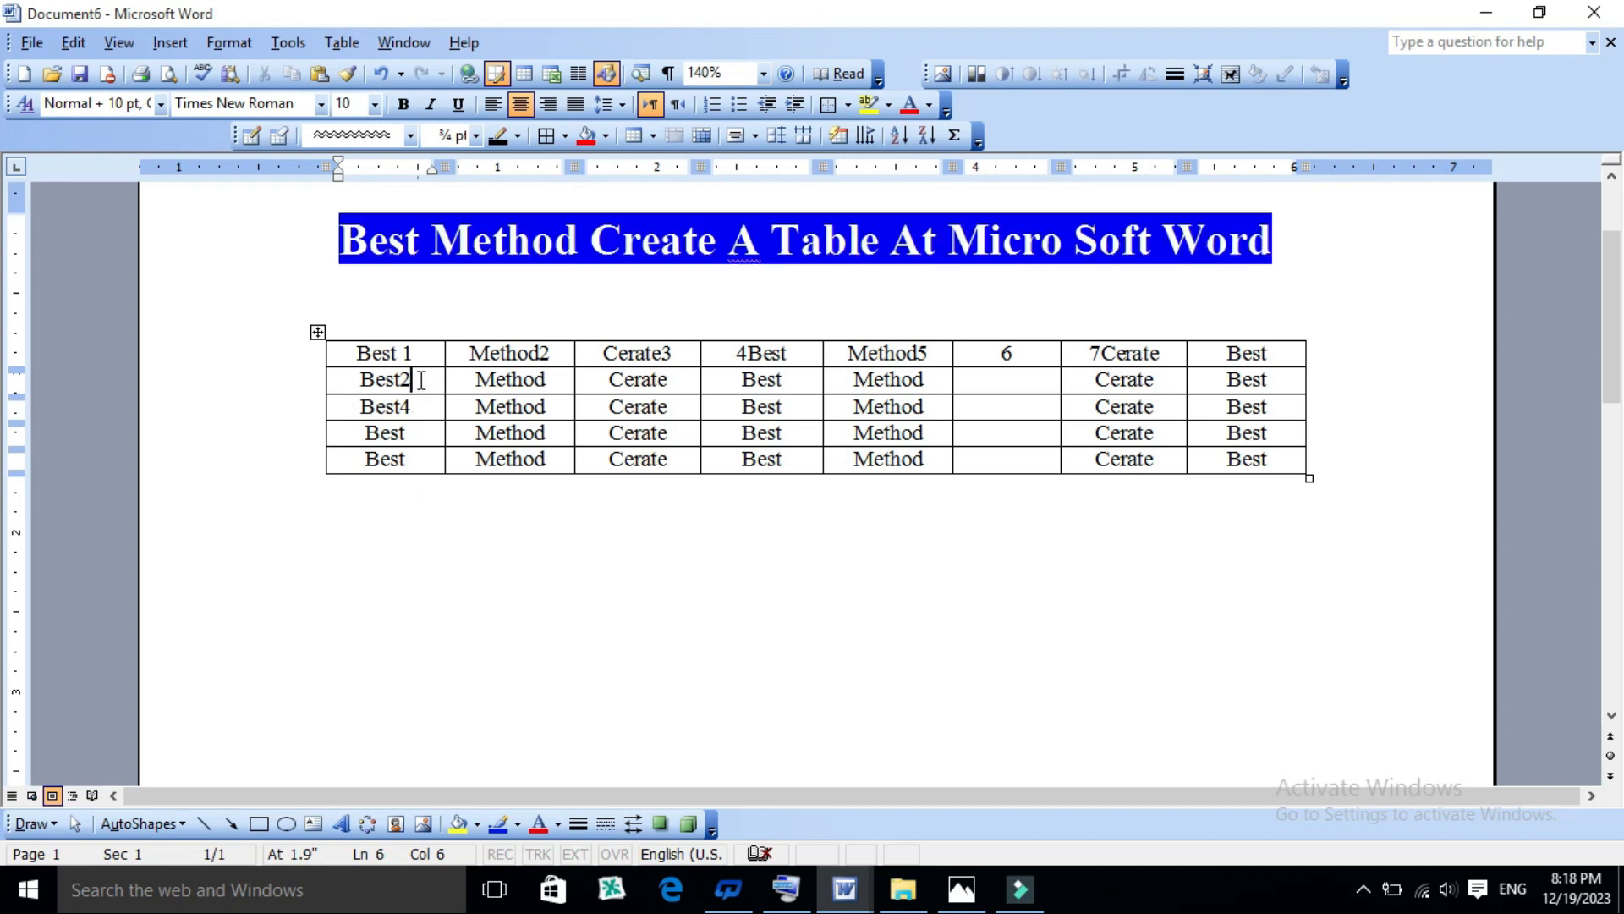
pyautogui.click(415, 378)
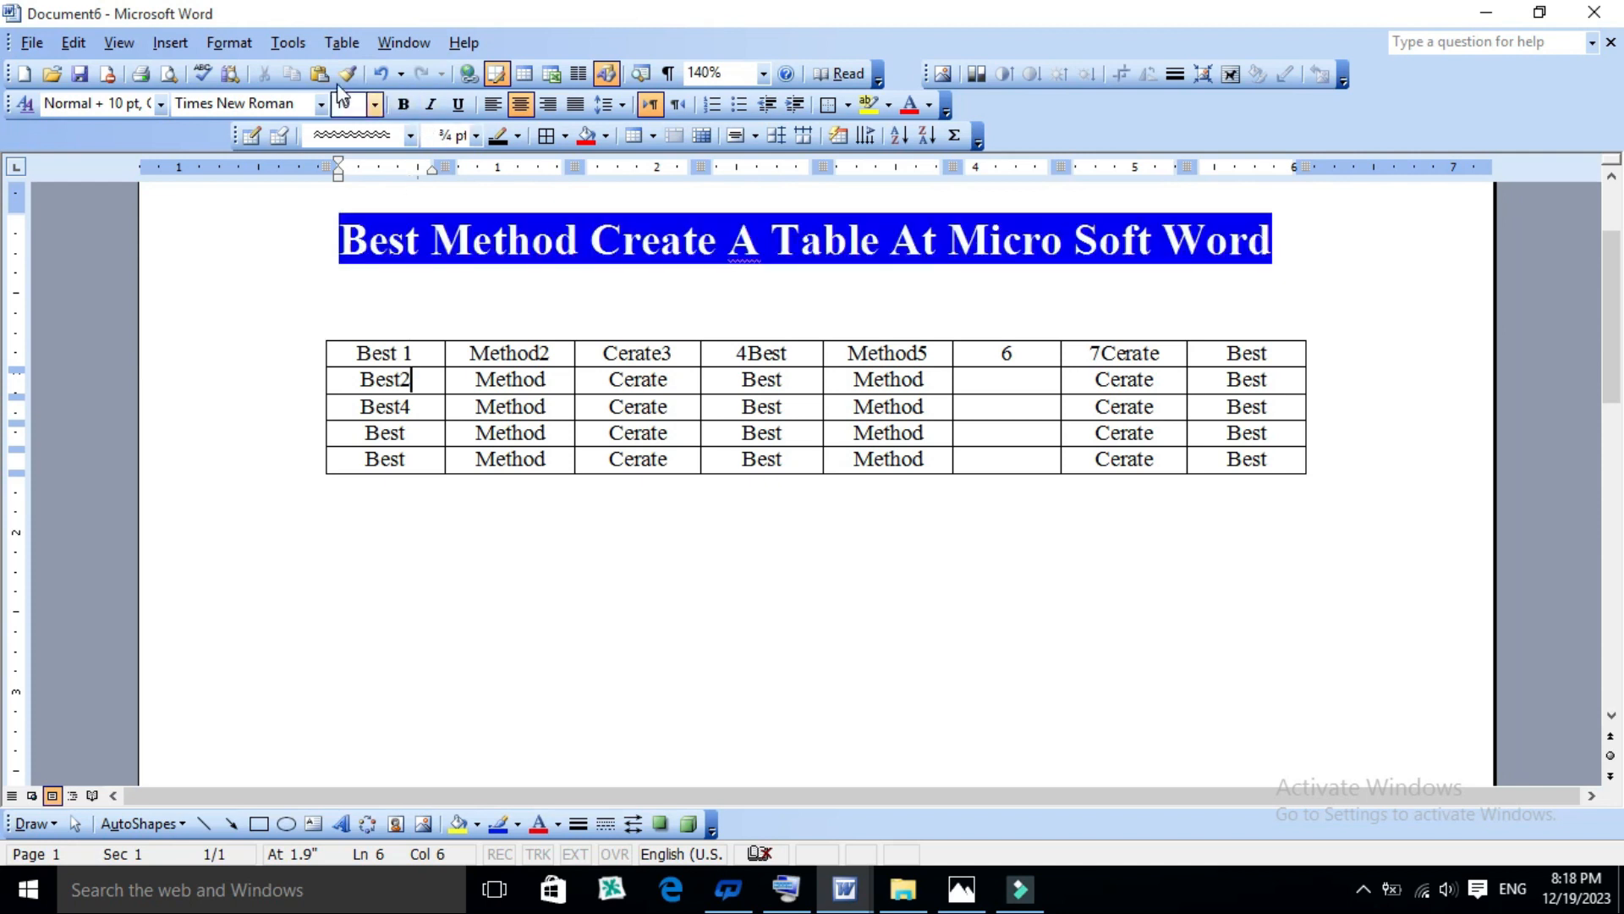
pyautogui.click(342, 42)
pyautogui.moveTo(376, 103)
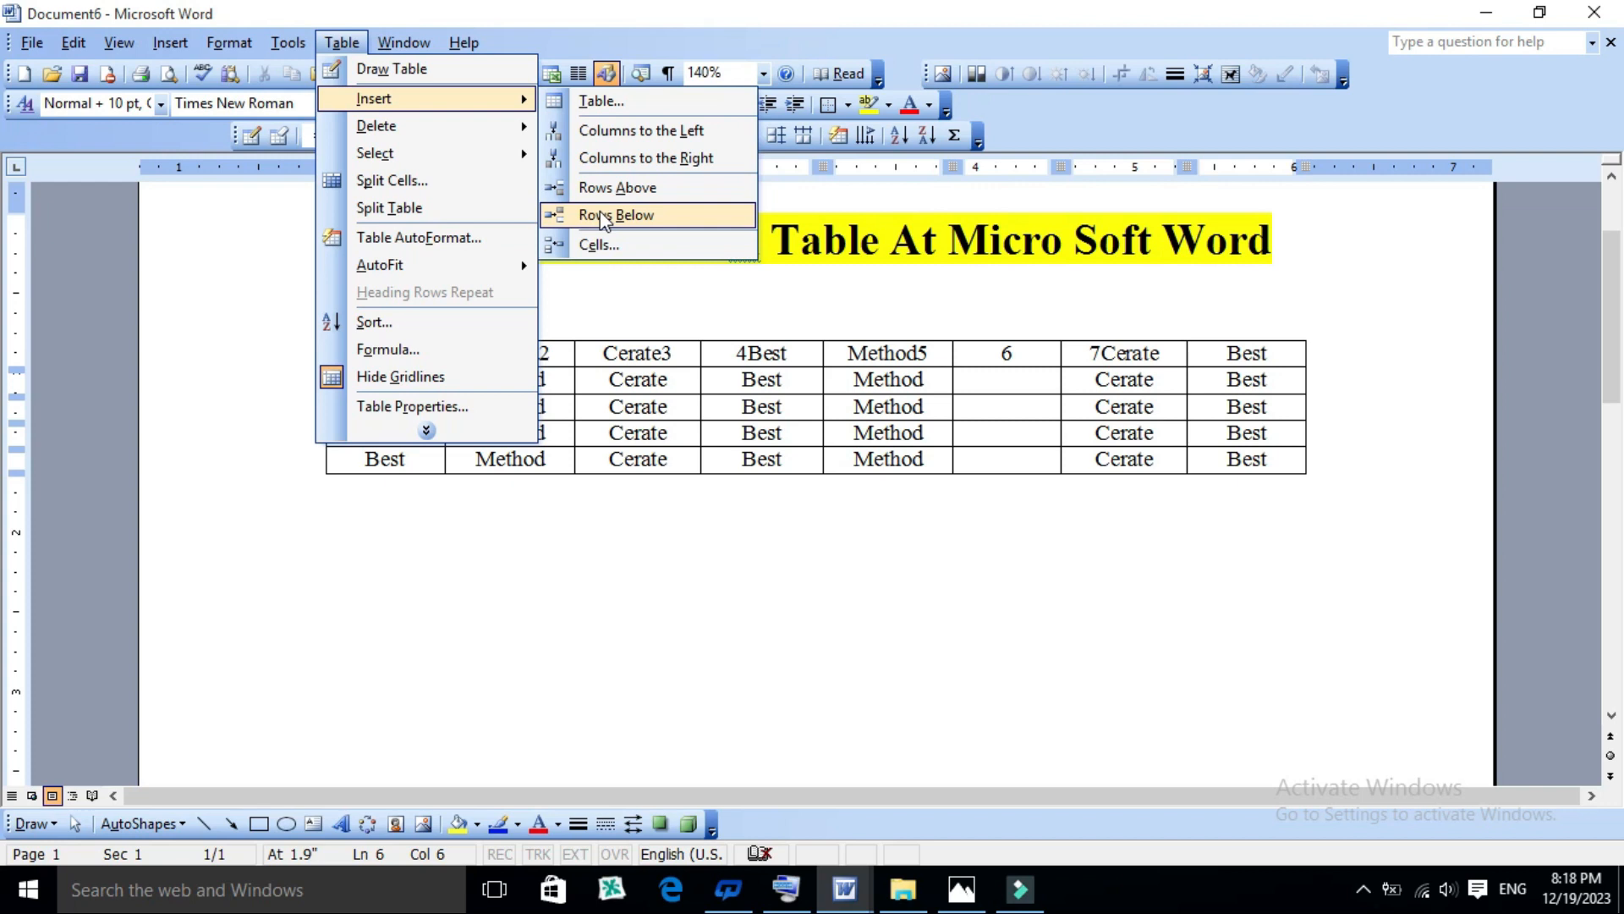
pyautogui.click(575, 391)
pyautogui.click(423, 383)
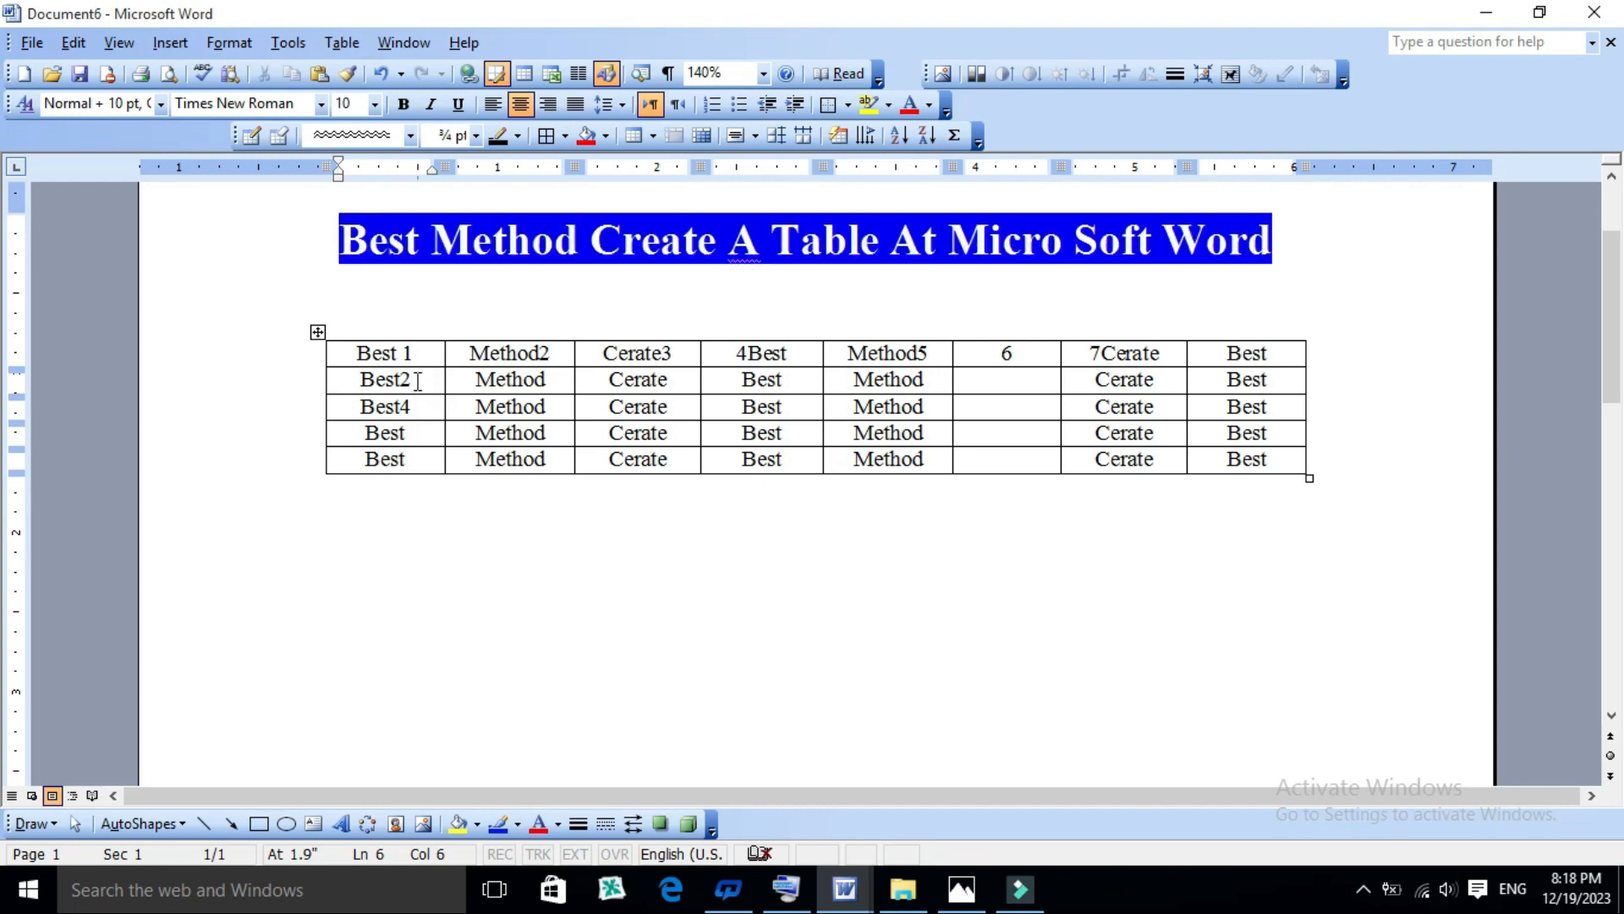
pyautogui.click(329, 41)
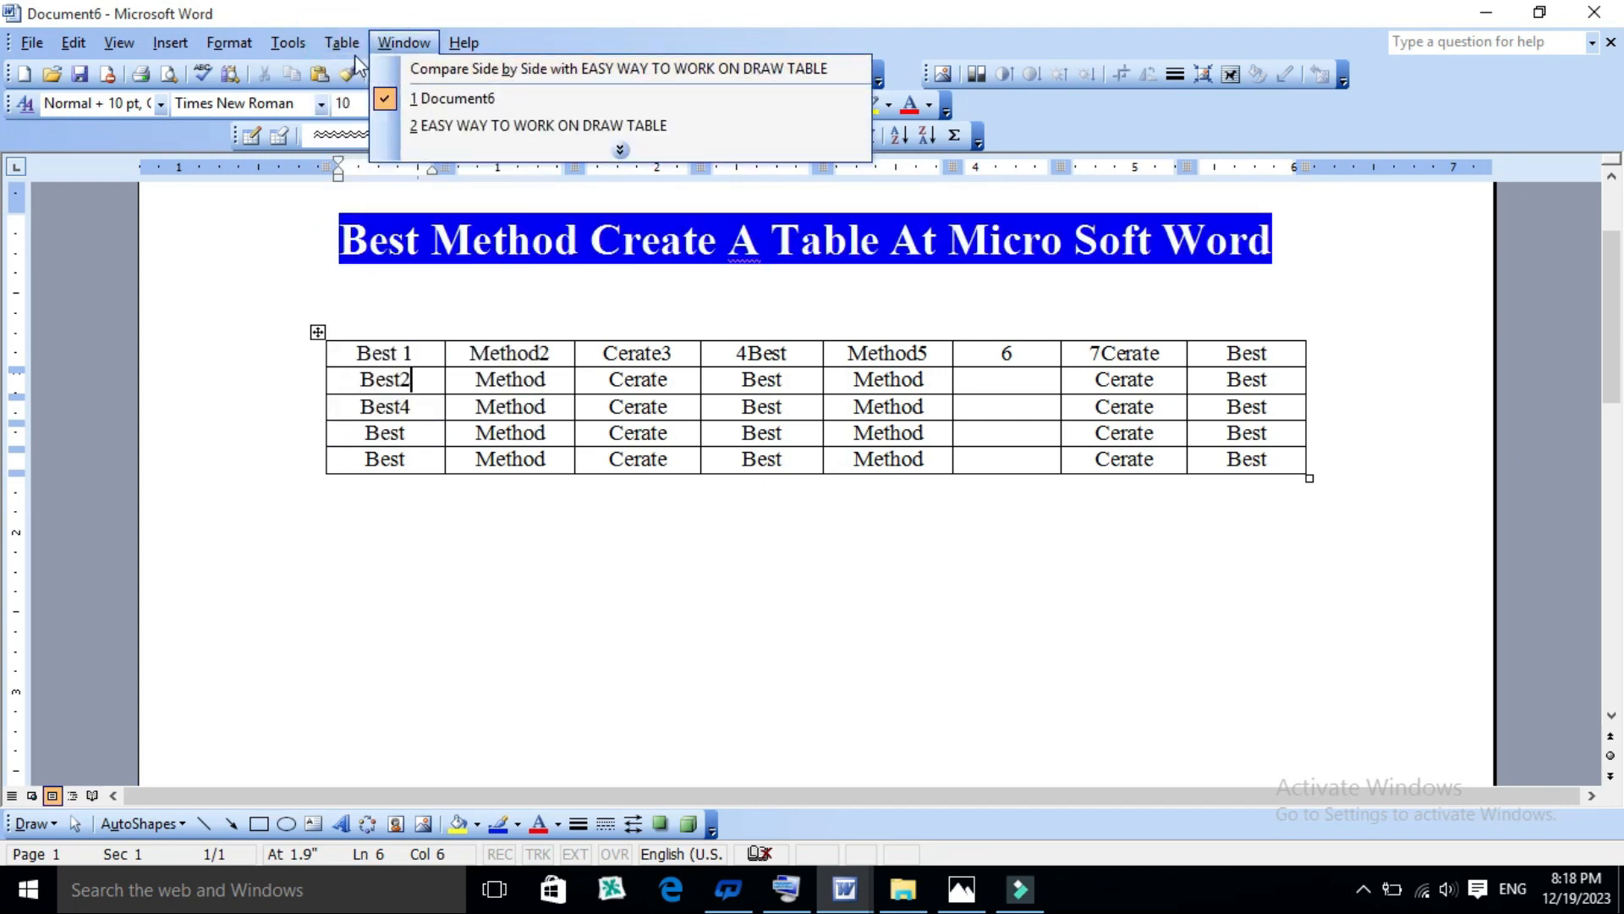
pyautogui.moveTo(342, 43)
pyautogui.moveTo(398, 99)
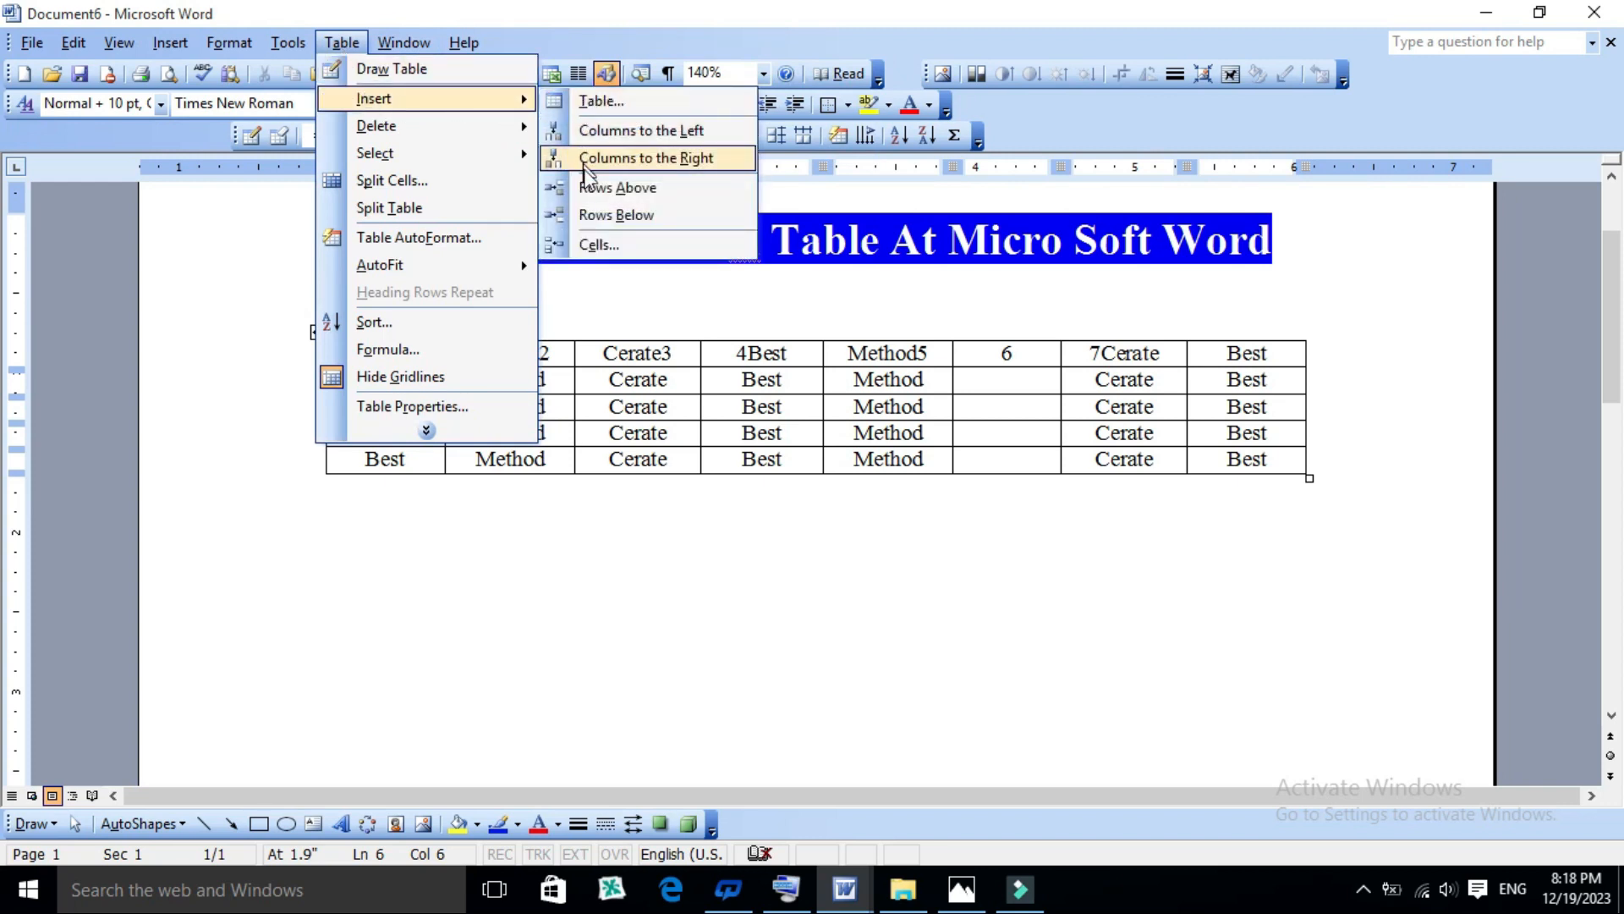
pyautogui.click(594, 216)
# - Enter 3 in the first cell of the empty row between "Best2" and "Best4"
pyautogui.click(435, 461)
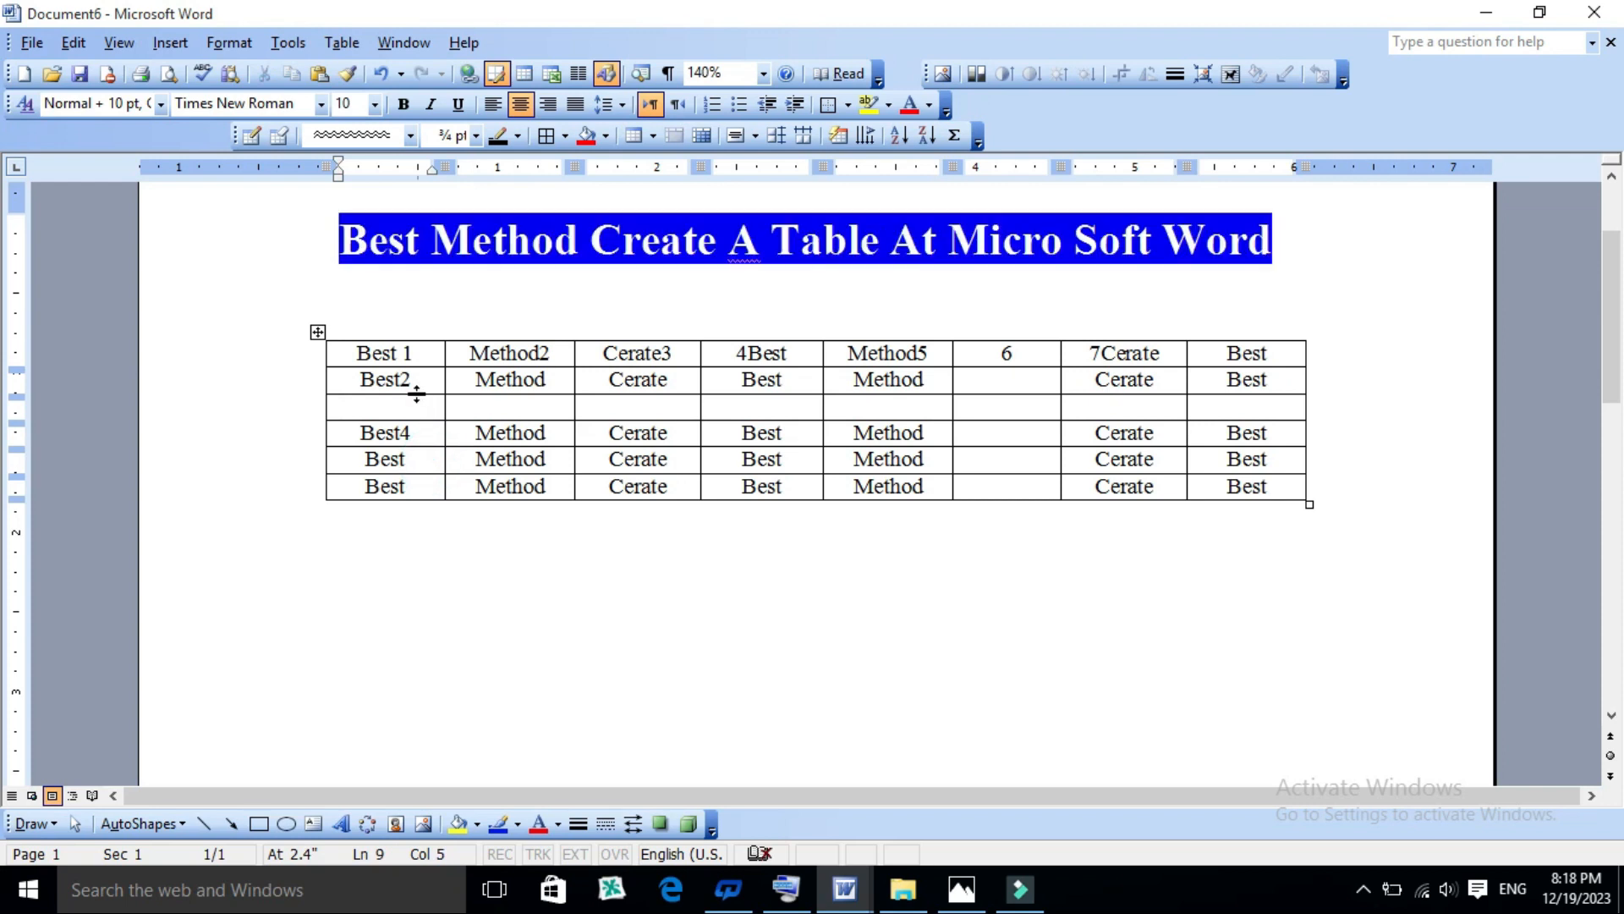
pyautogui.click(386, 410)
pyautogui.write('3')
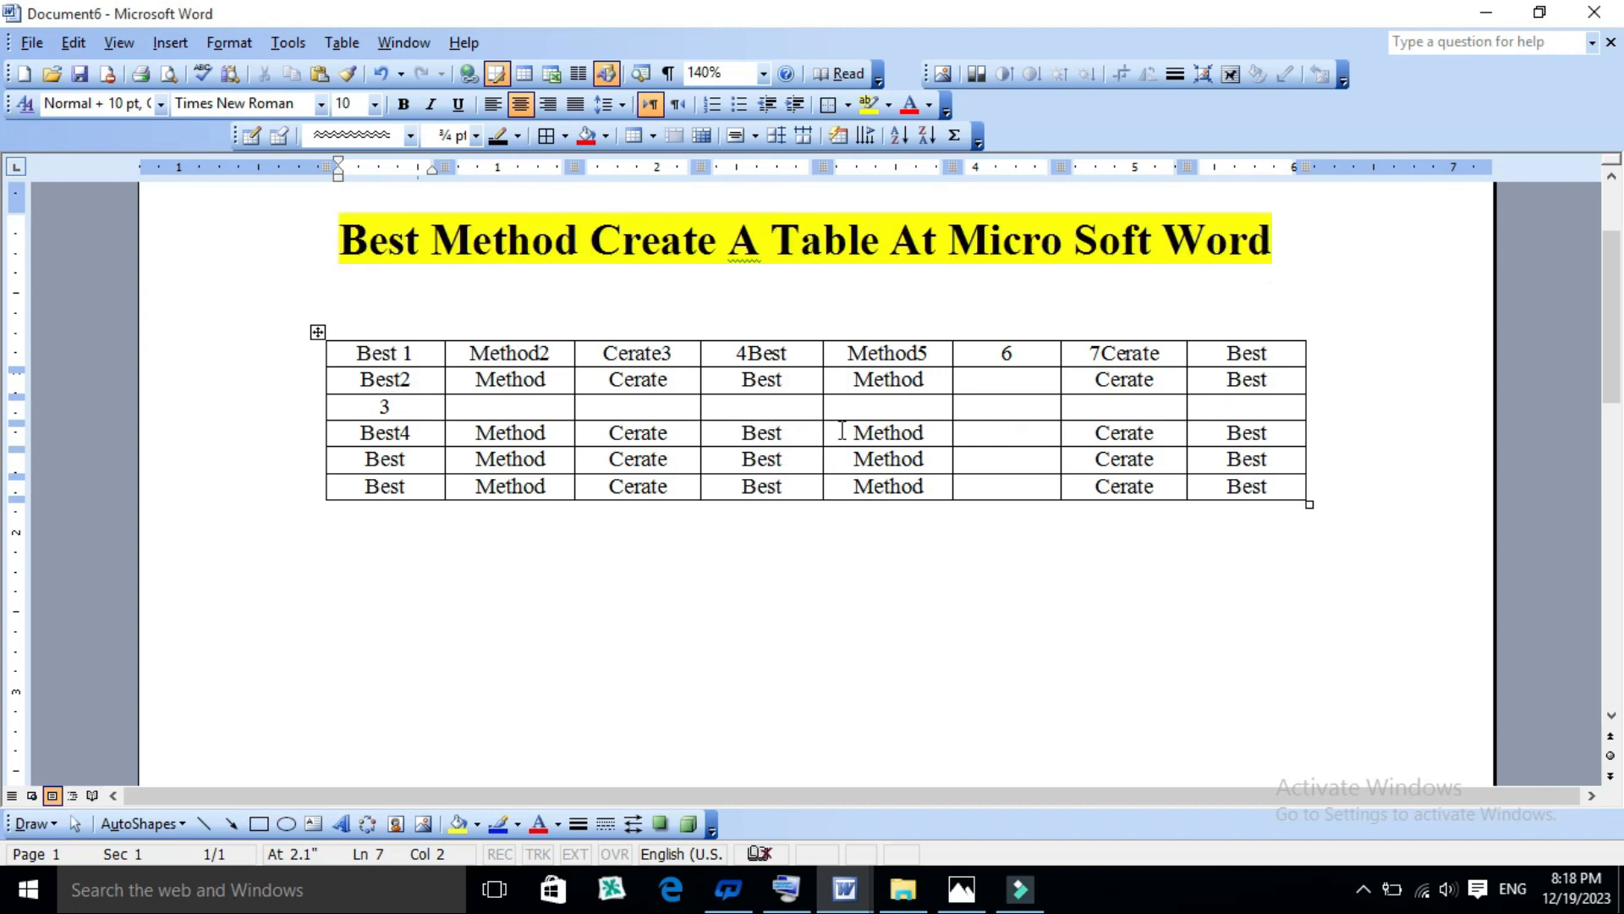
pyautogui.click(380, 409)
# - Highlight the inserted third row and the inserted sixth column in turn to review them
pyautogui.click(1008, 459)
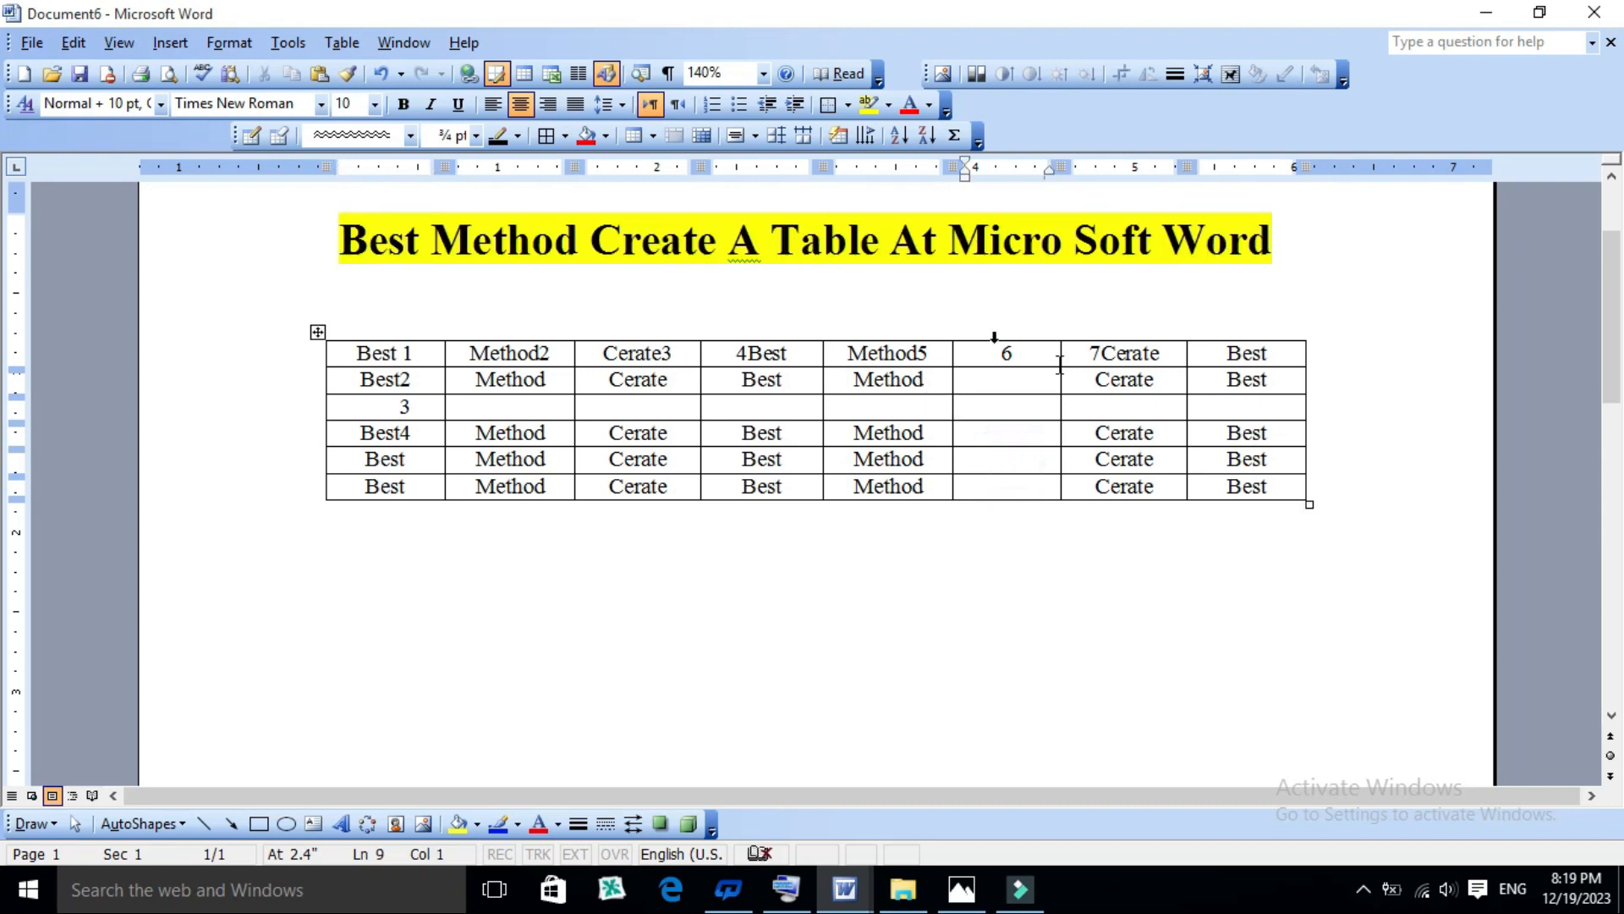
pyautogui.click(1006, 431)
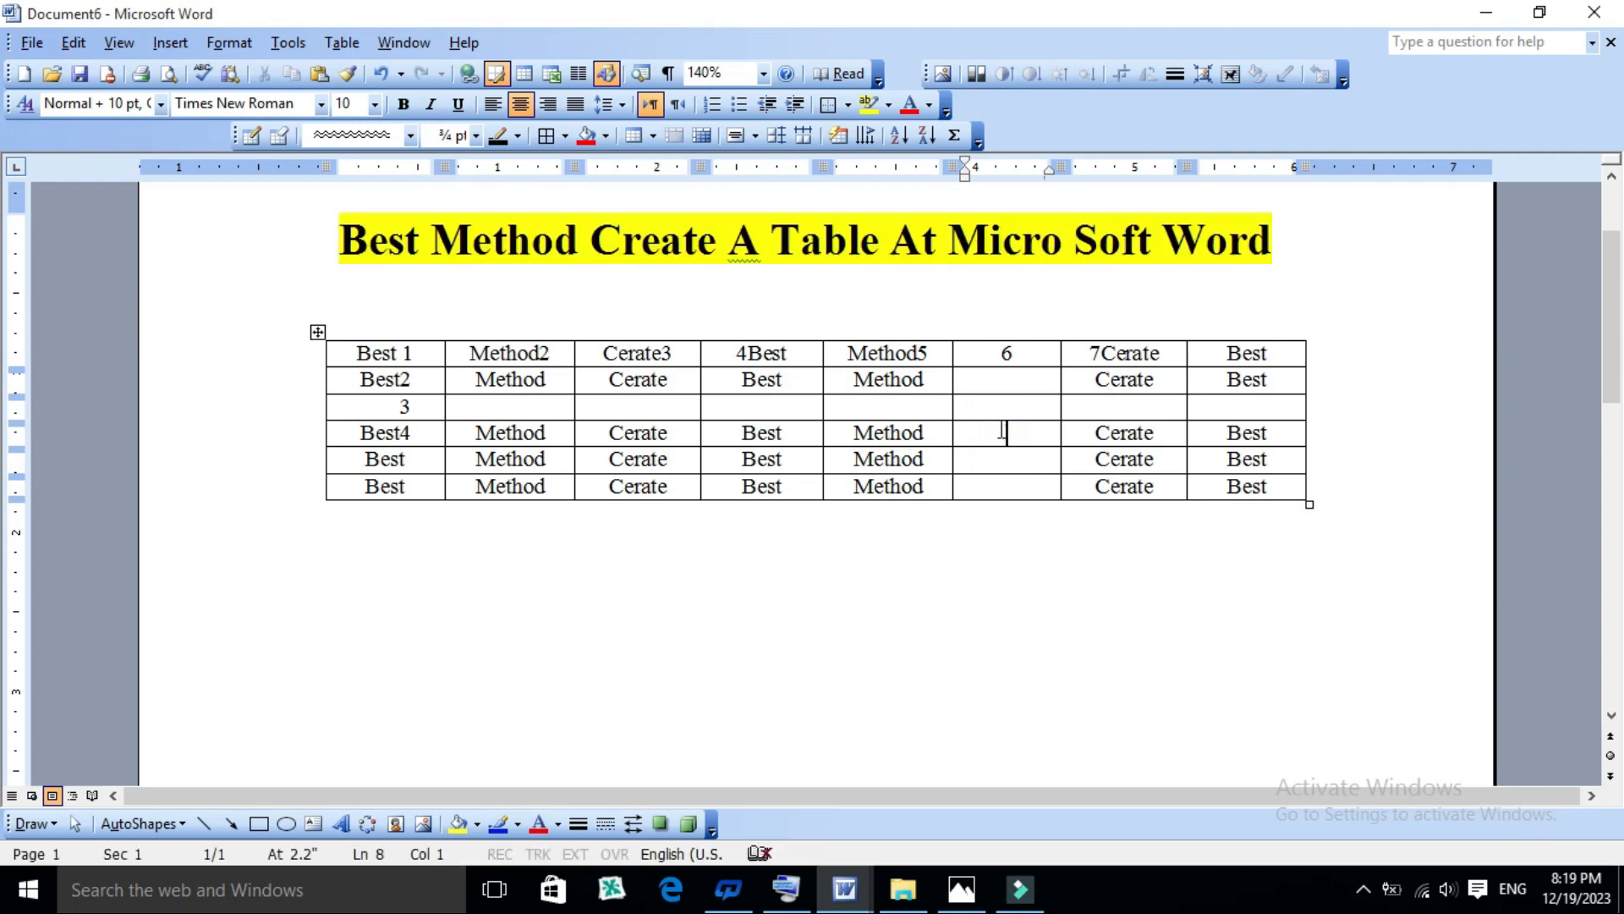
pyautogui.click(1021, 408)
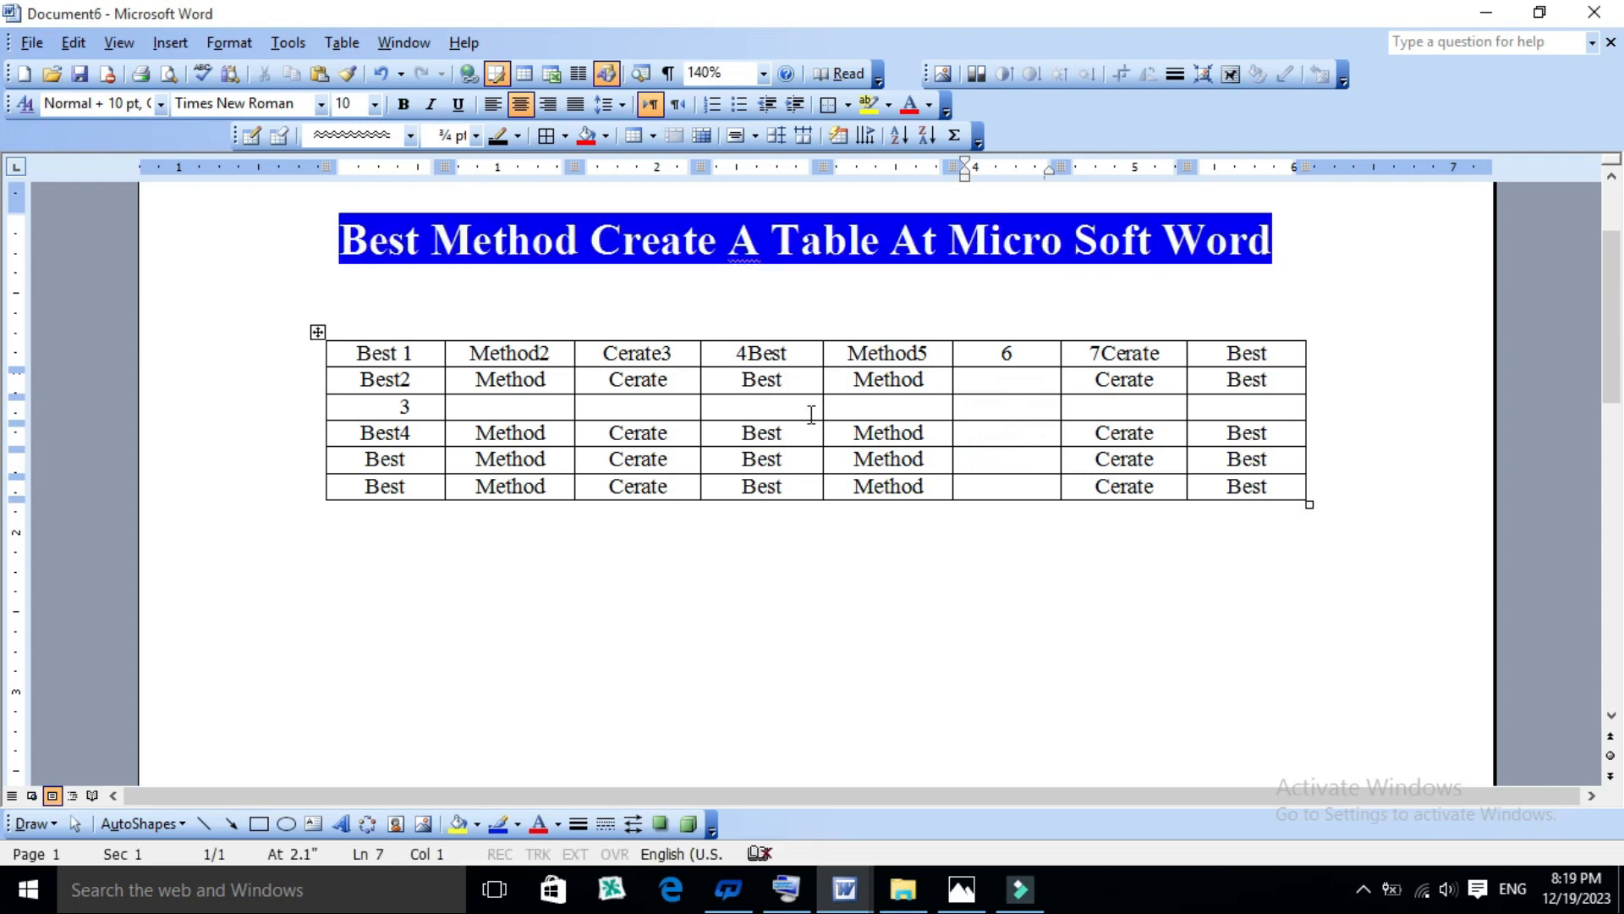
pyautogui.moveTo(1050, 384); pyautogui.dragTo(1250, 408)
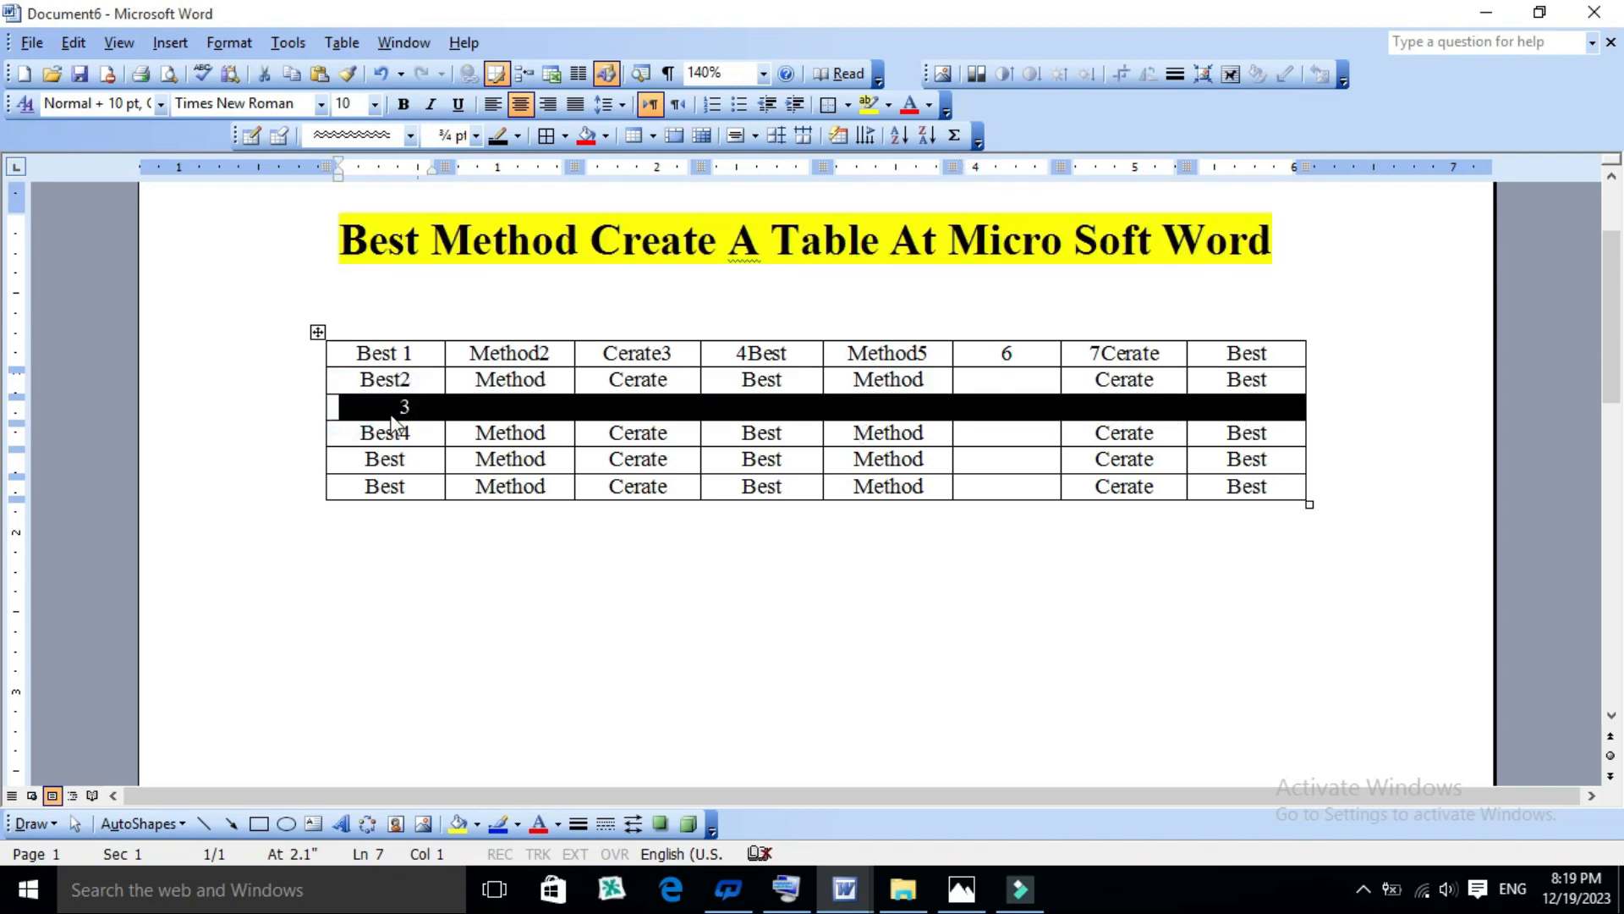
pyautogui.click(1033, 381)
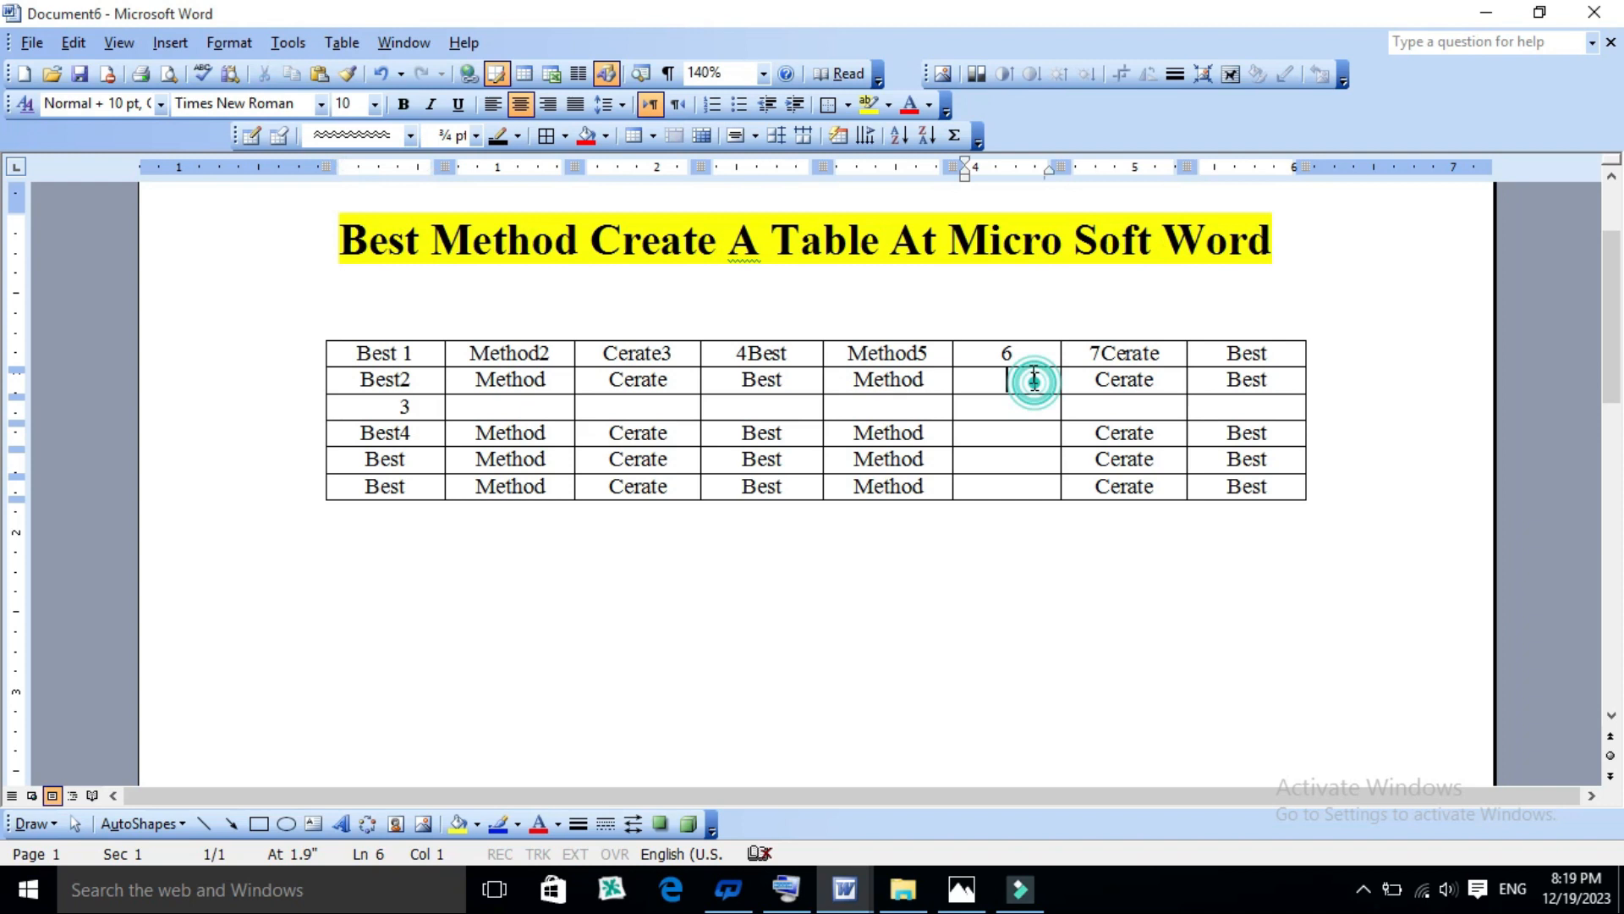
pyautogui.moveTo(1026, 353); pyautogui.dragTo(1015, 487)
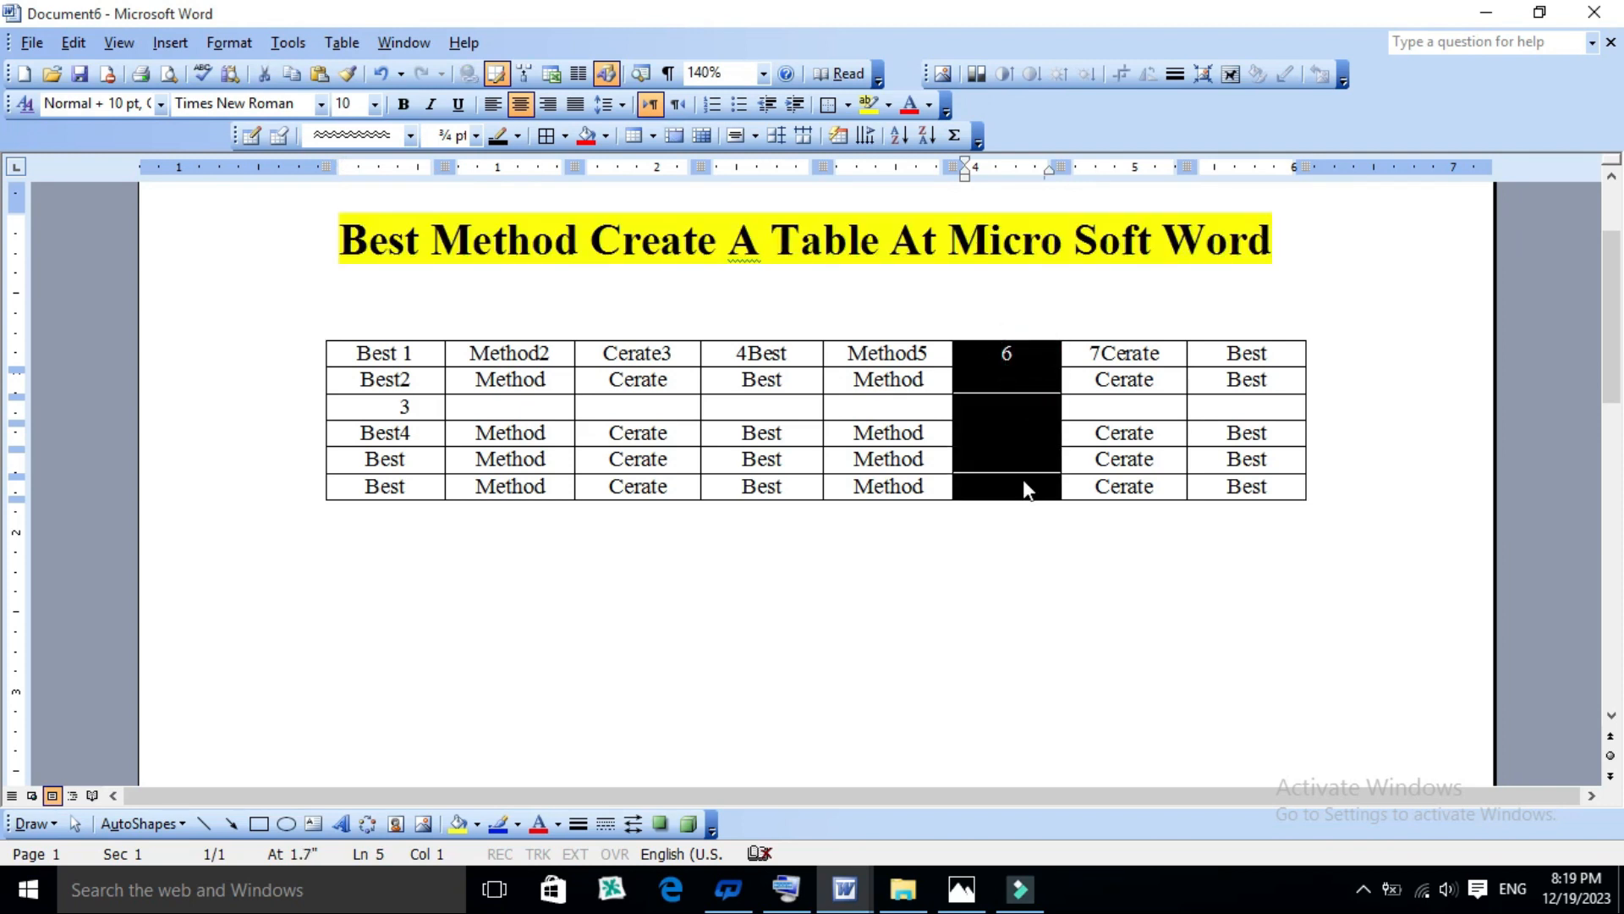
# - Insert a cell at the last column's bottom "Best" cell with the Shift cells down option
pyautogui.click(1282, 484)
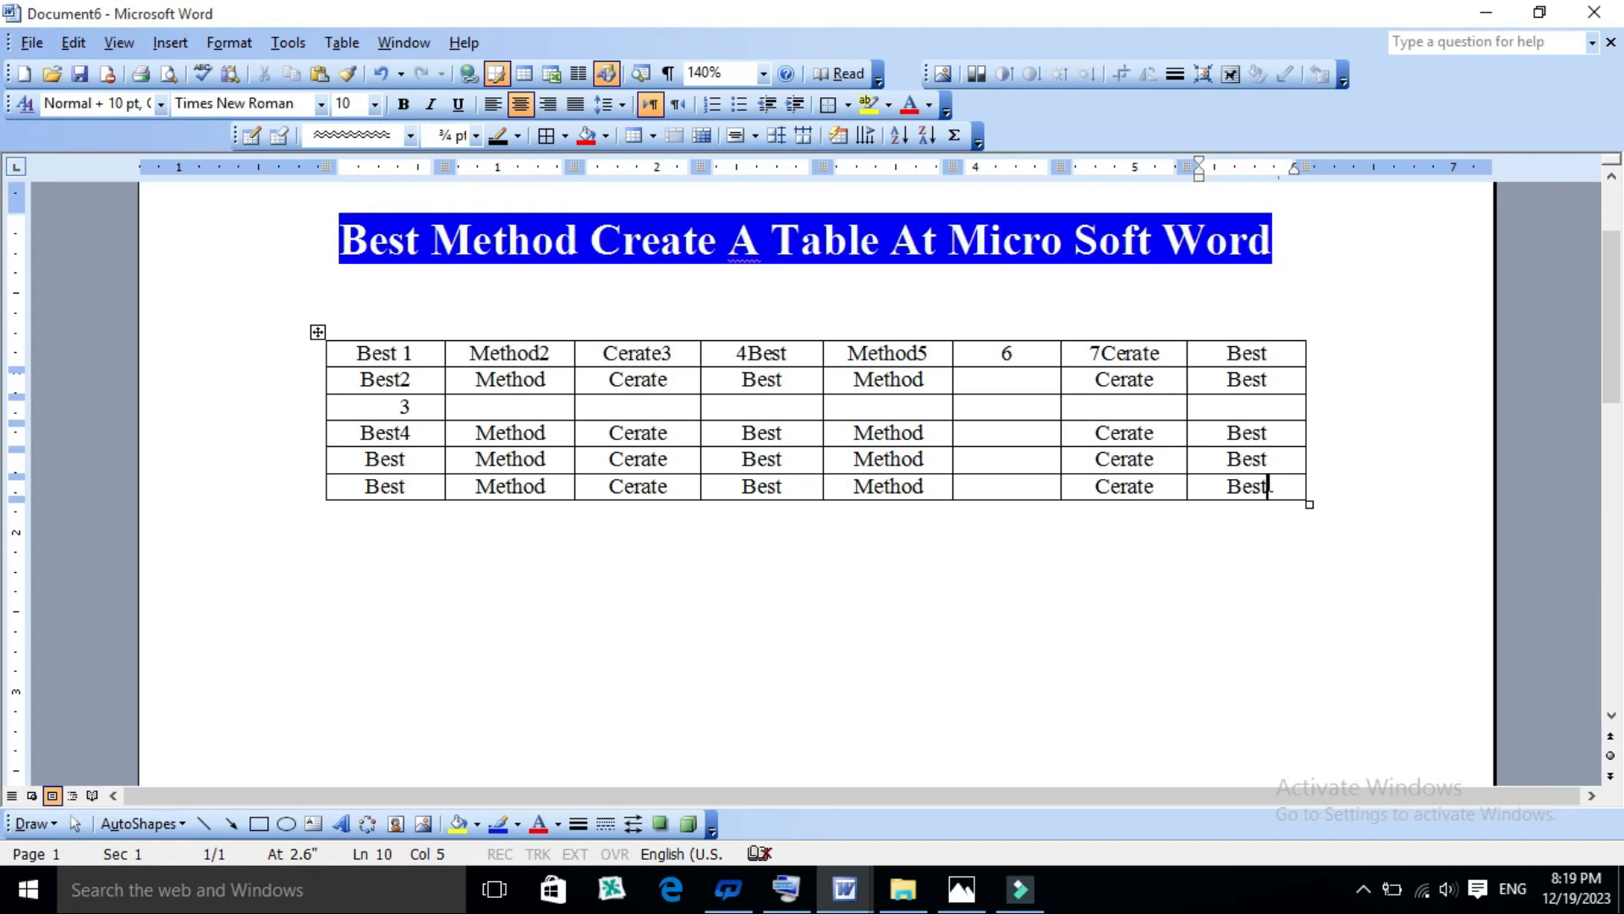
pyautogui.click(334, 44)
pyautogui.moveTo(376, 99)
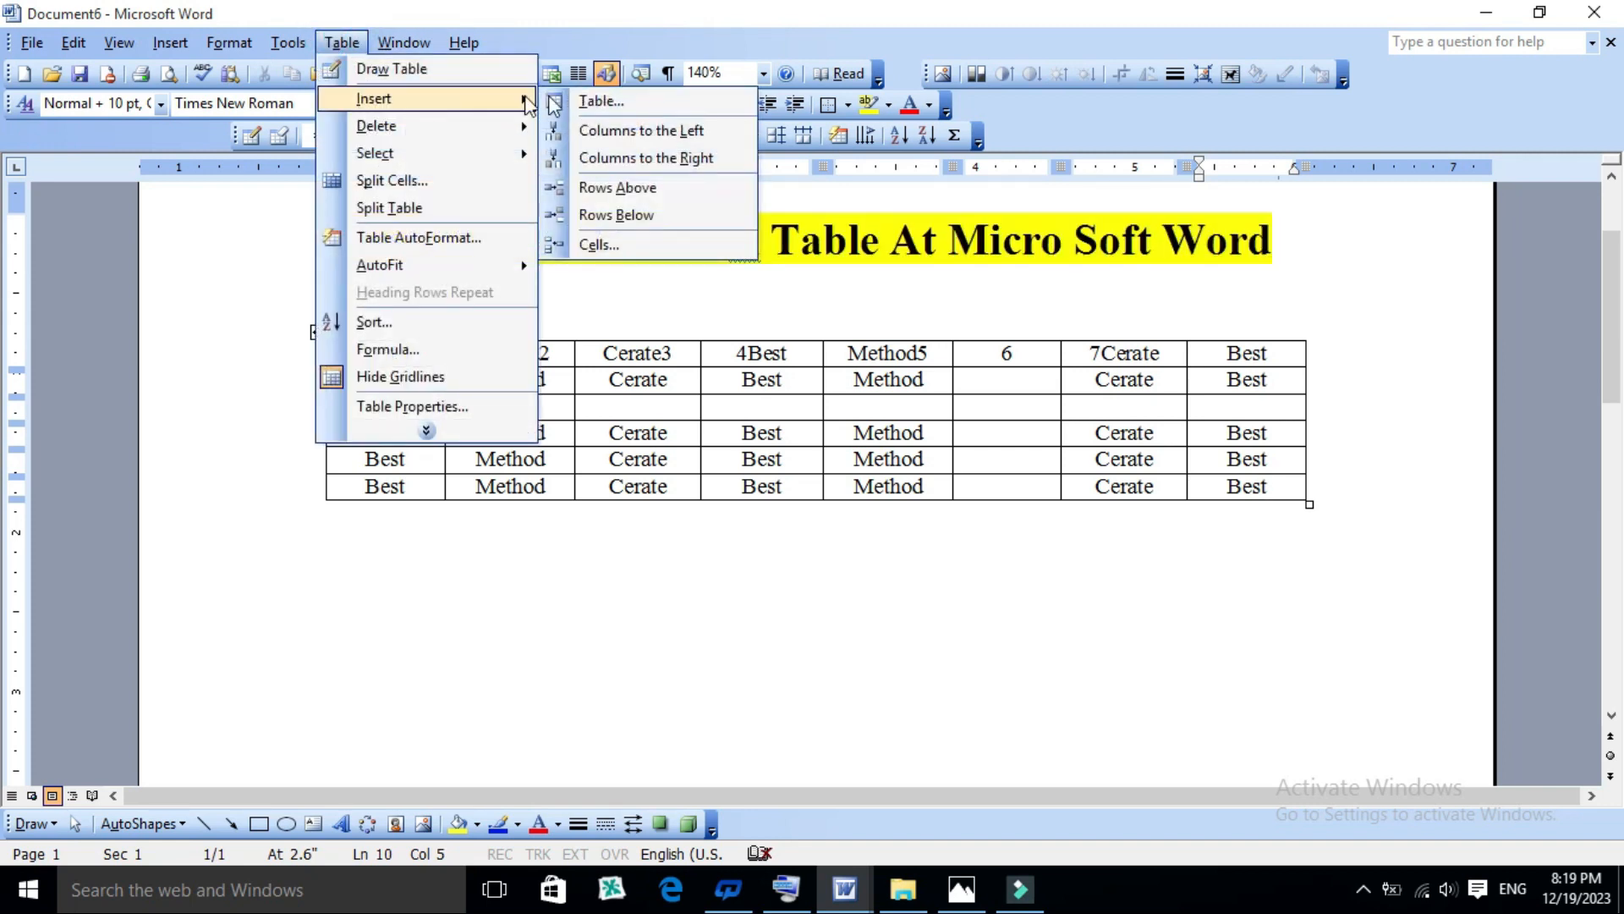
pyautogui.click(592, 245)
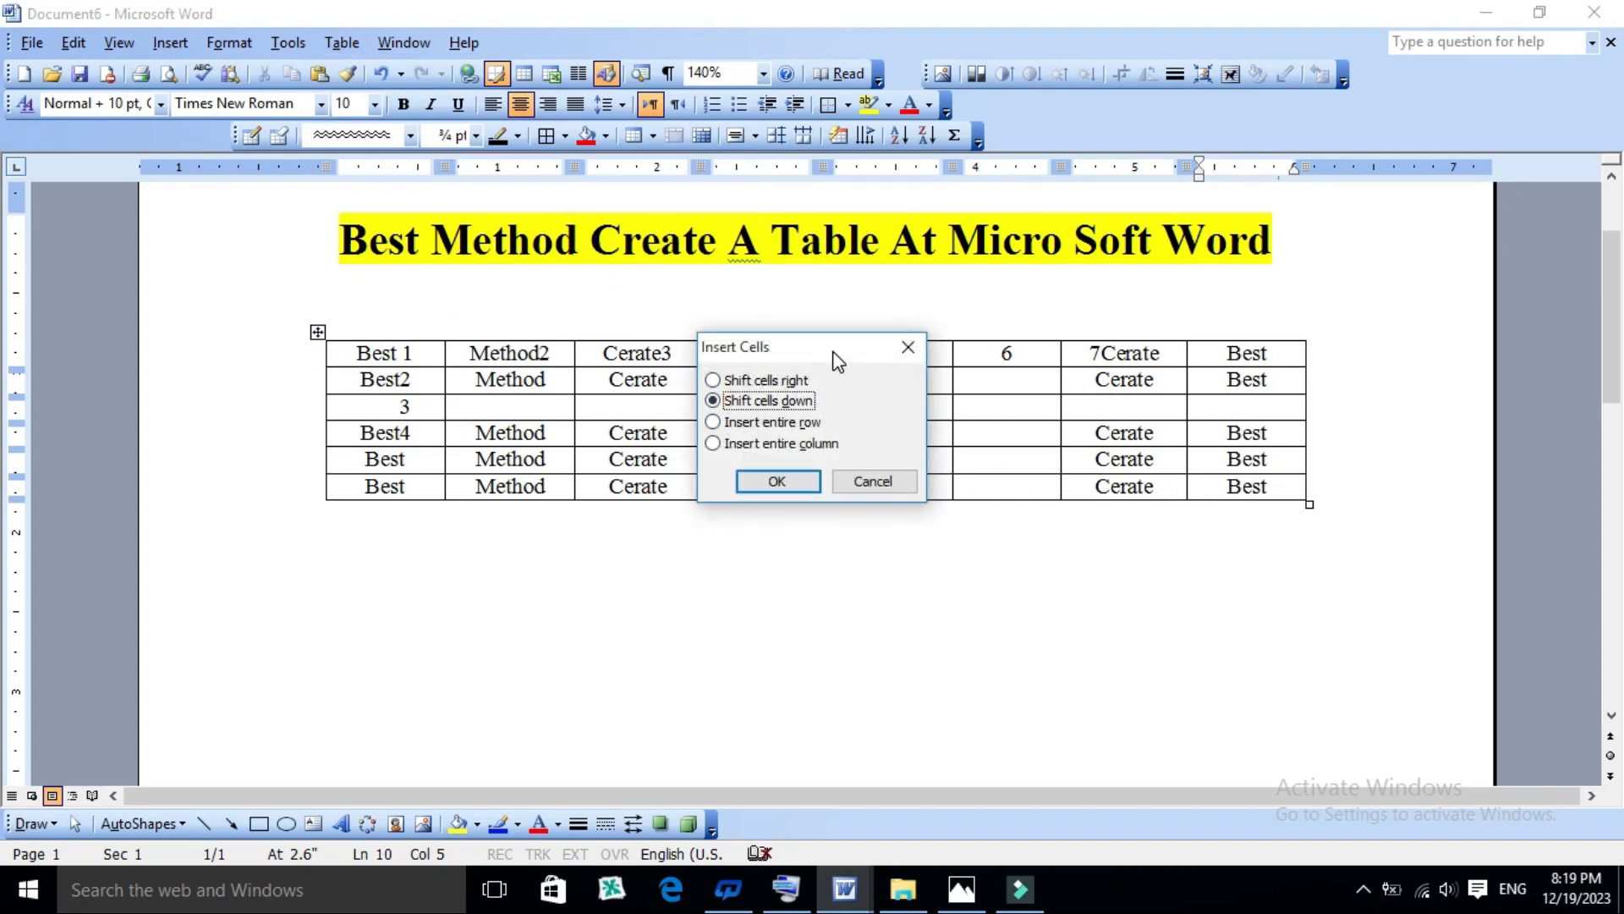
pyautogui.moveTo(837, 361); pyautogui.dragTo(791, 244)
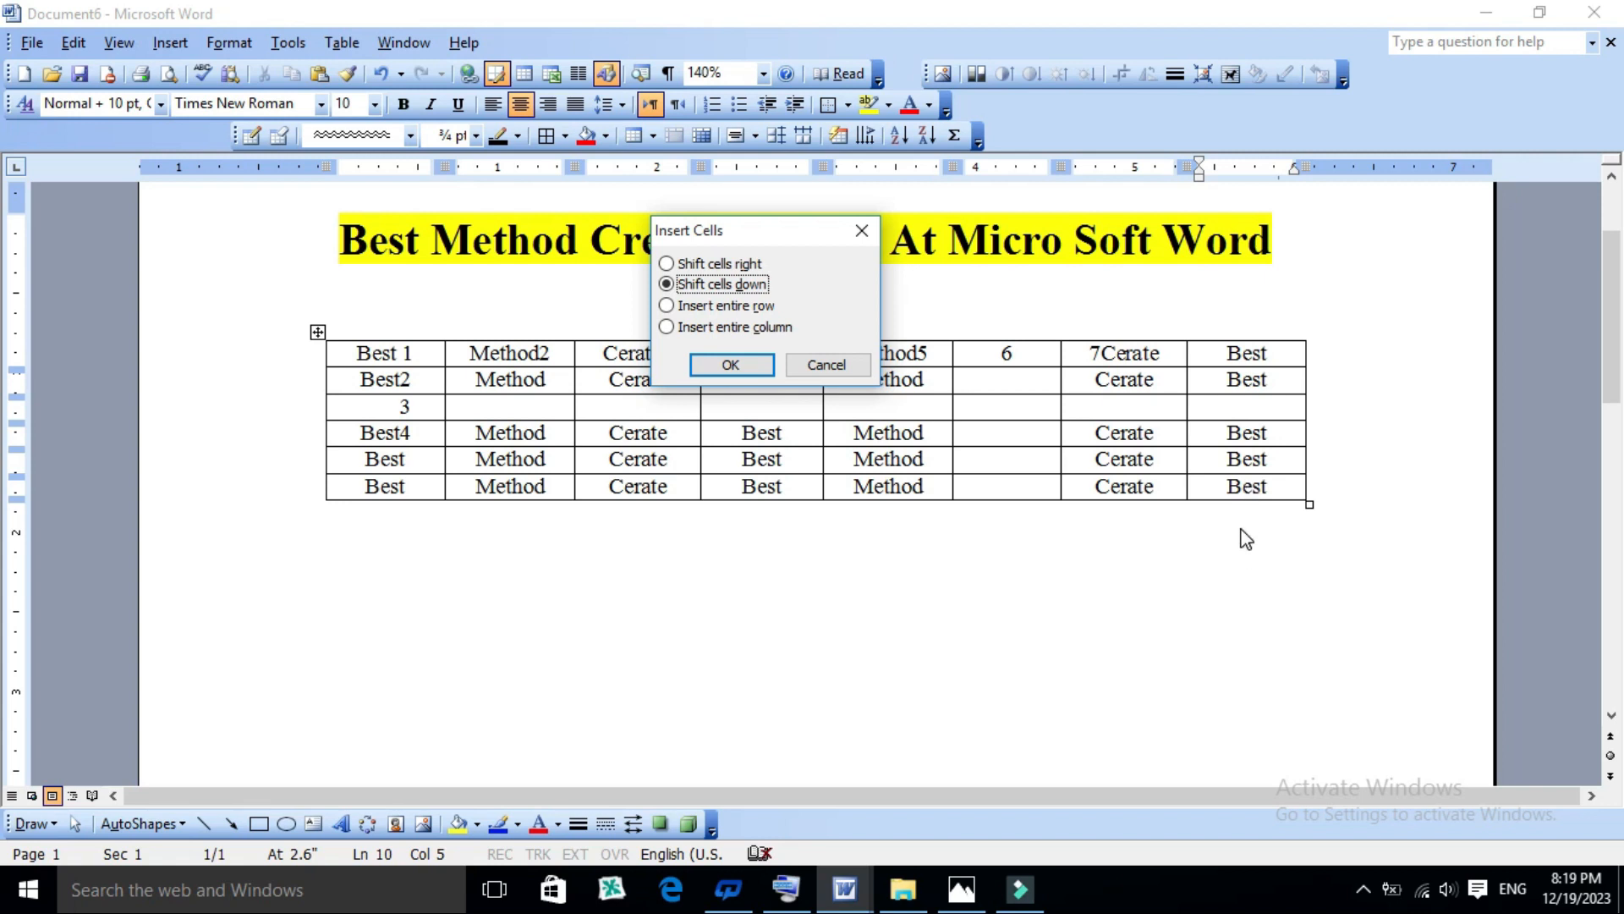
pyautogui.click(732, 365)
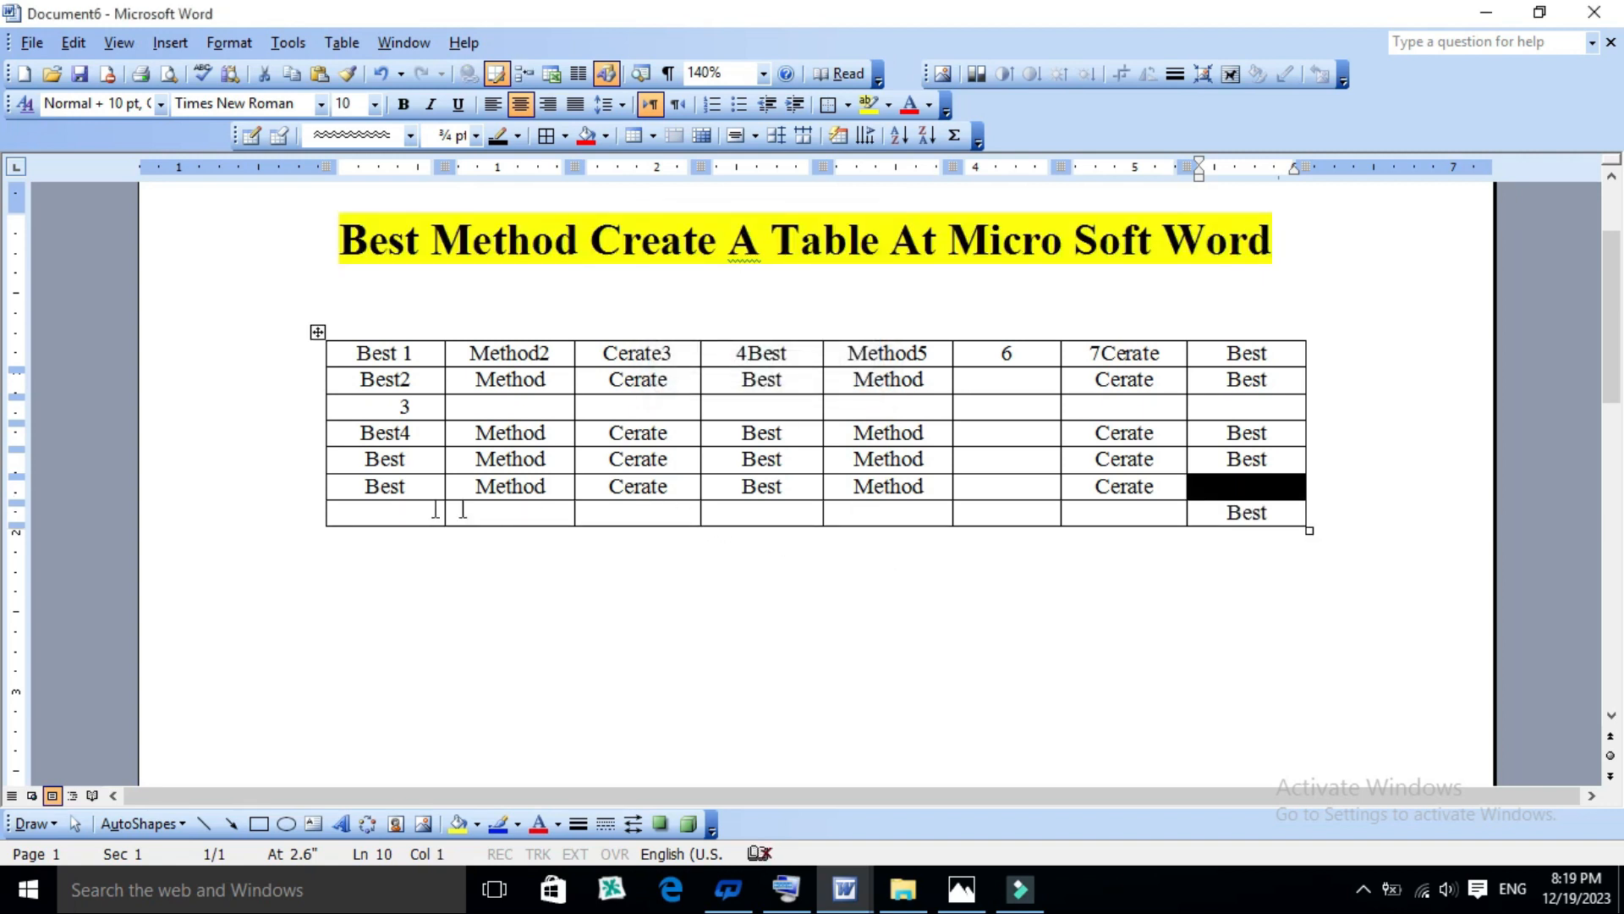
pyautogui.click(1269, 514)
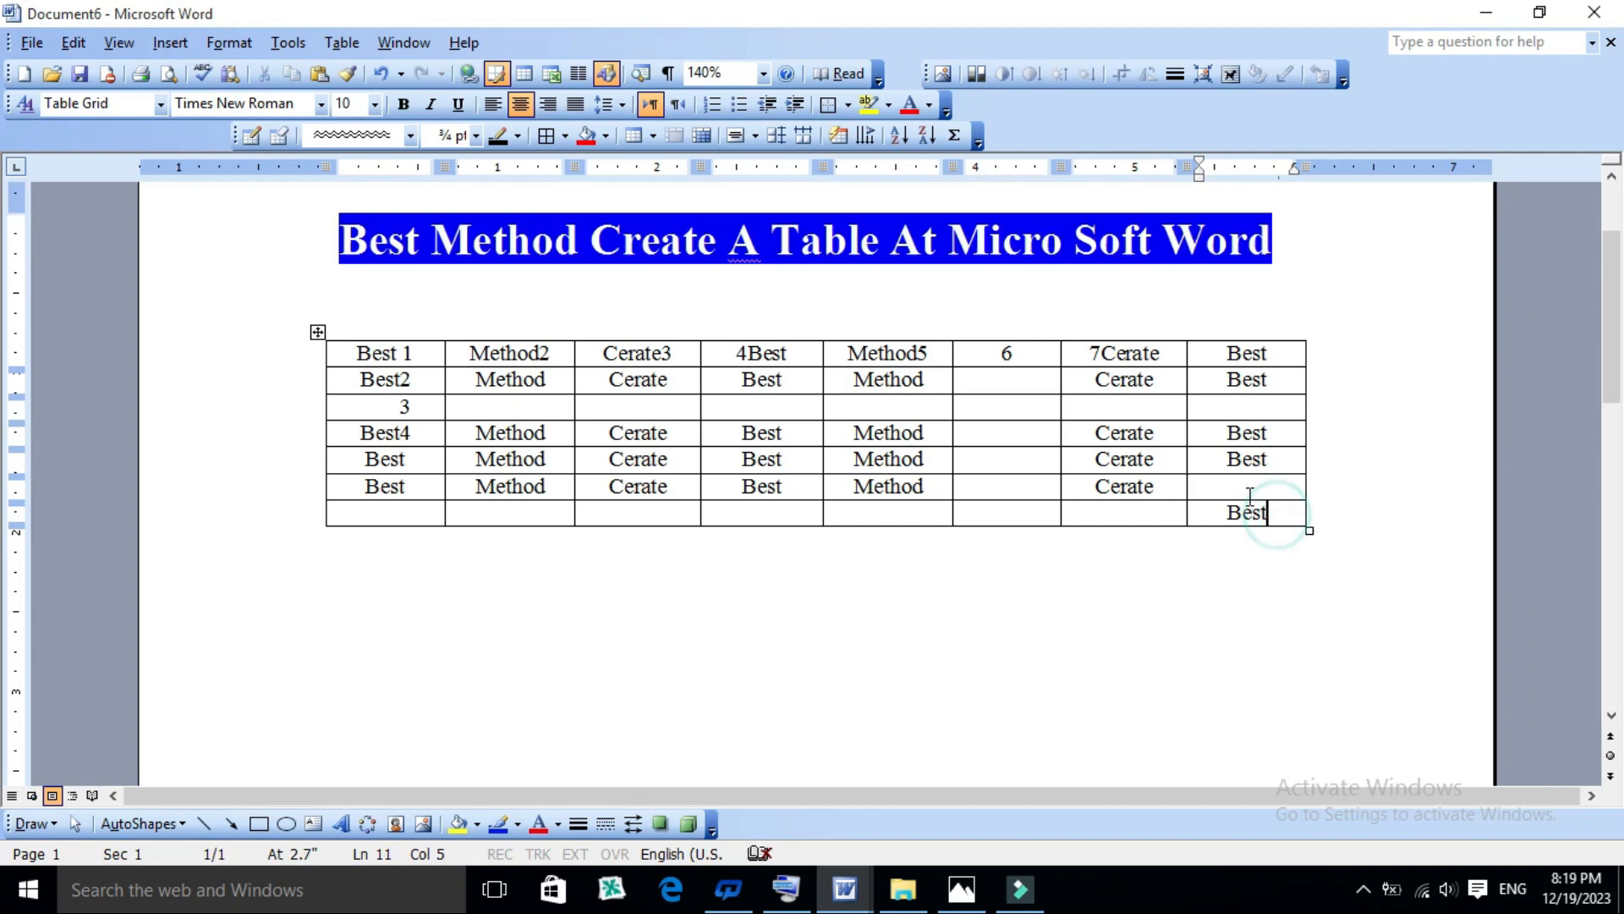
pyautogui.click(1238, 485)
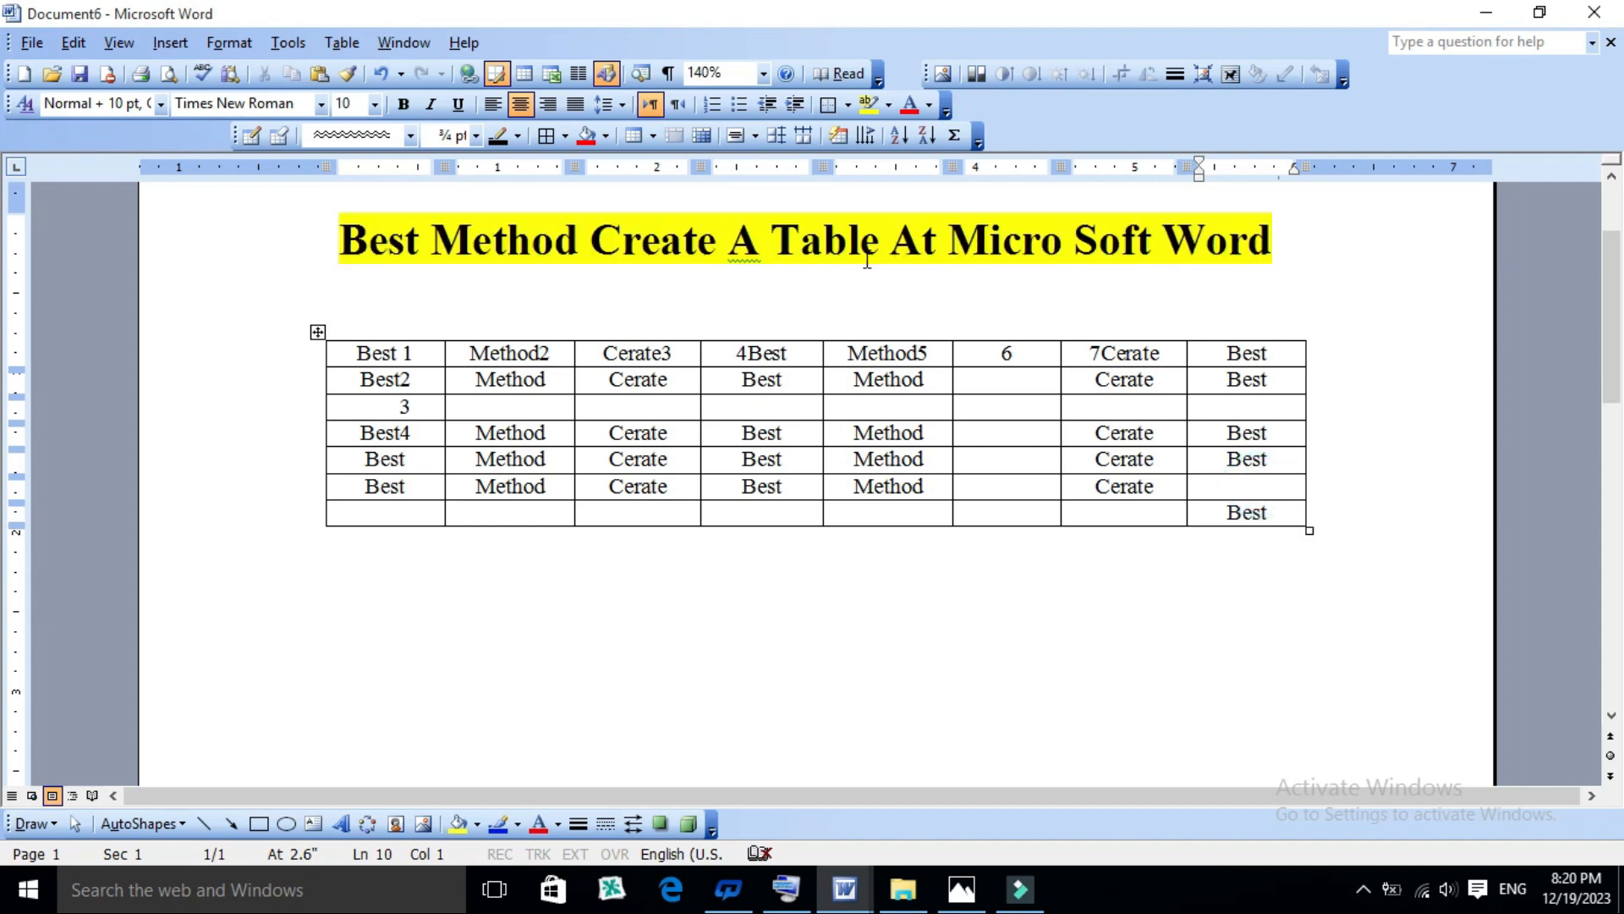
# - Erase the table's last three columns, from the "6" column onward, with the Eraser tool
pyautogui.click(280, 135)
pyautogui.moveTo(1310, 325)
pyautogui.mouseDown()
pyautogui.moveTo(1273, 372)
pyautogui.moveTo(1029, 536)
pyautogui.moveTo(982, 518)
pyautogui.mouseUp()
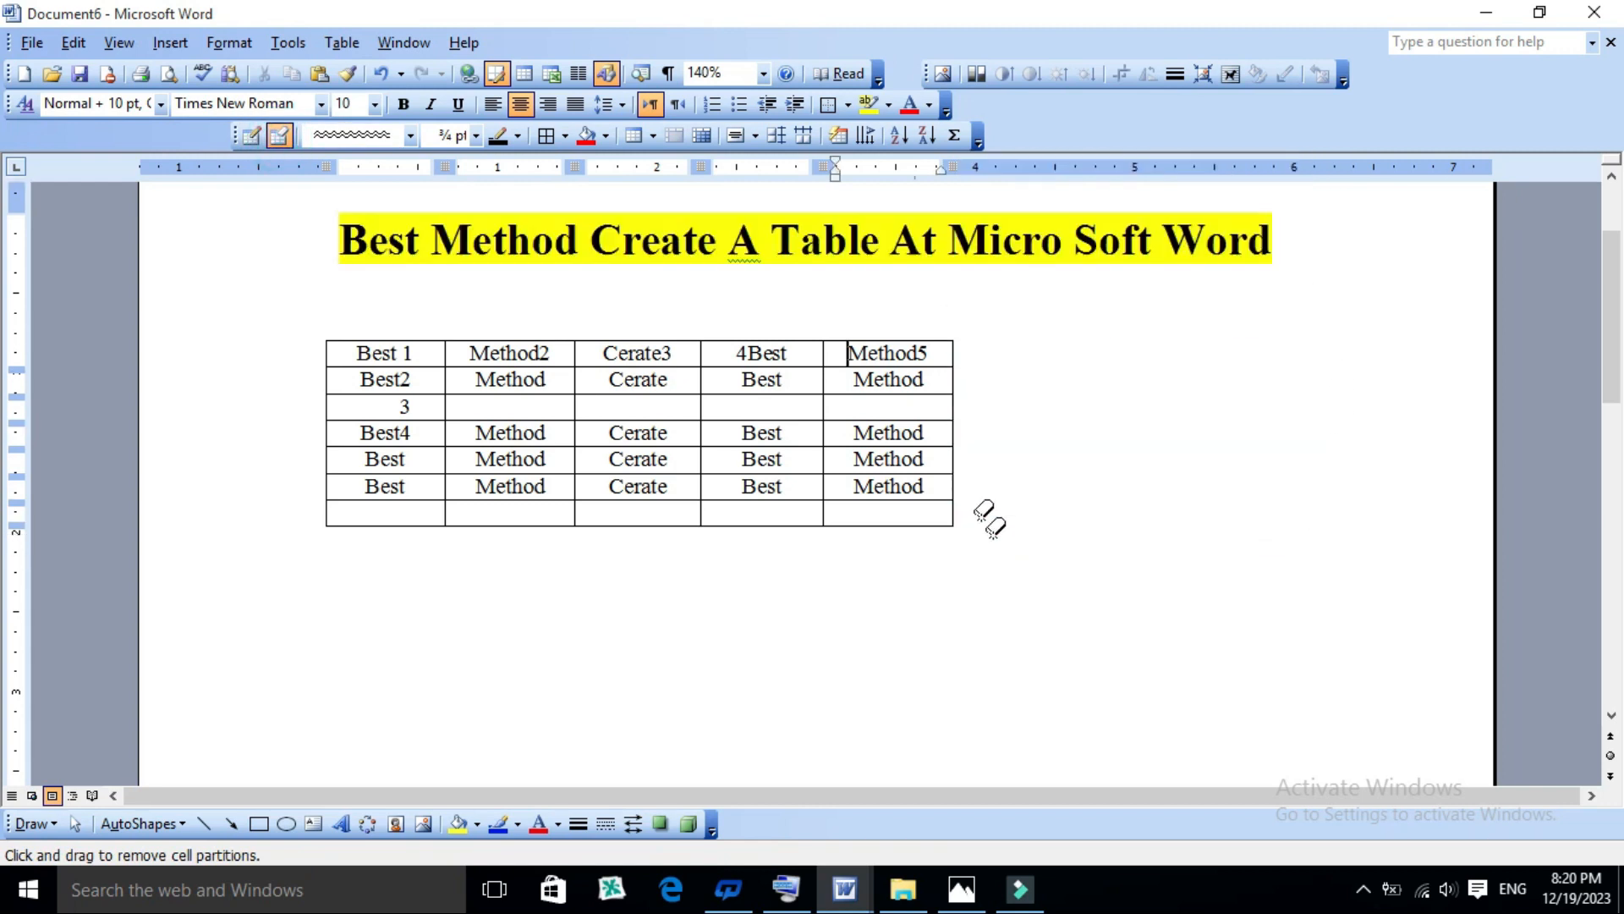
pyautogui.press('Escape')
# - Insert a cell at the last "Method" cell of the "Best4" row with the Shift cells right option
pyautogui.click(924, 434)
pyautogui.click(341, 42)
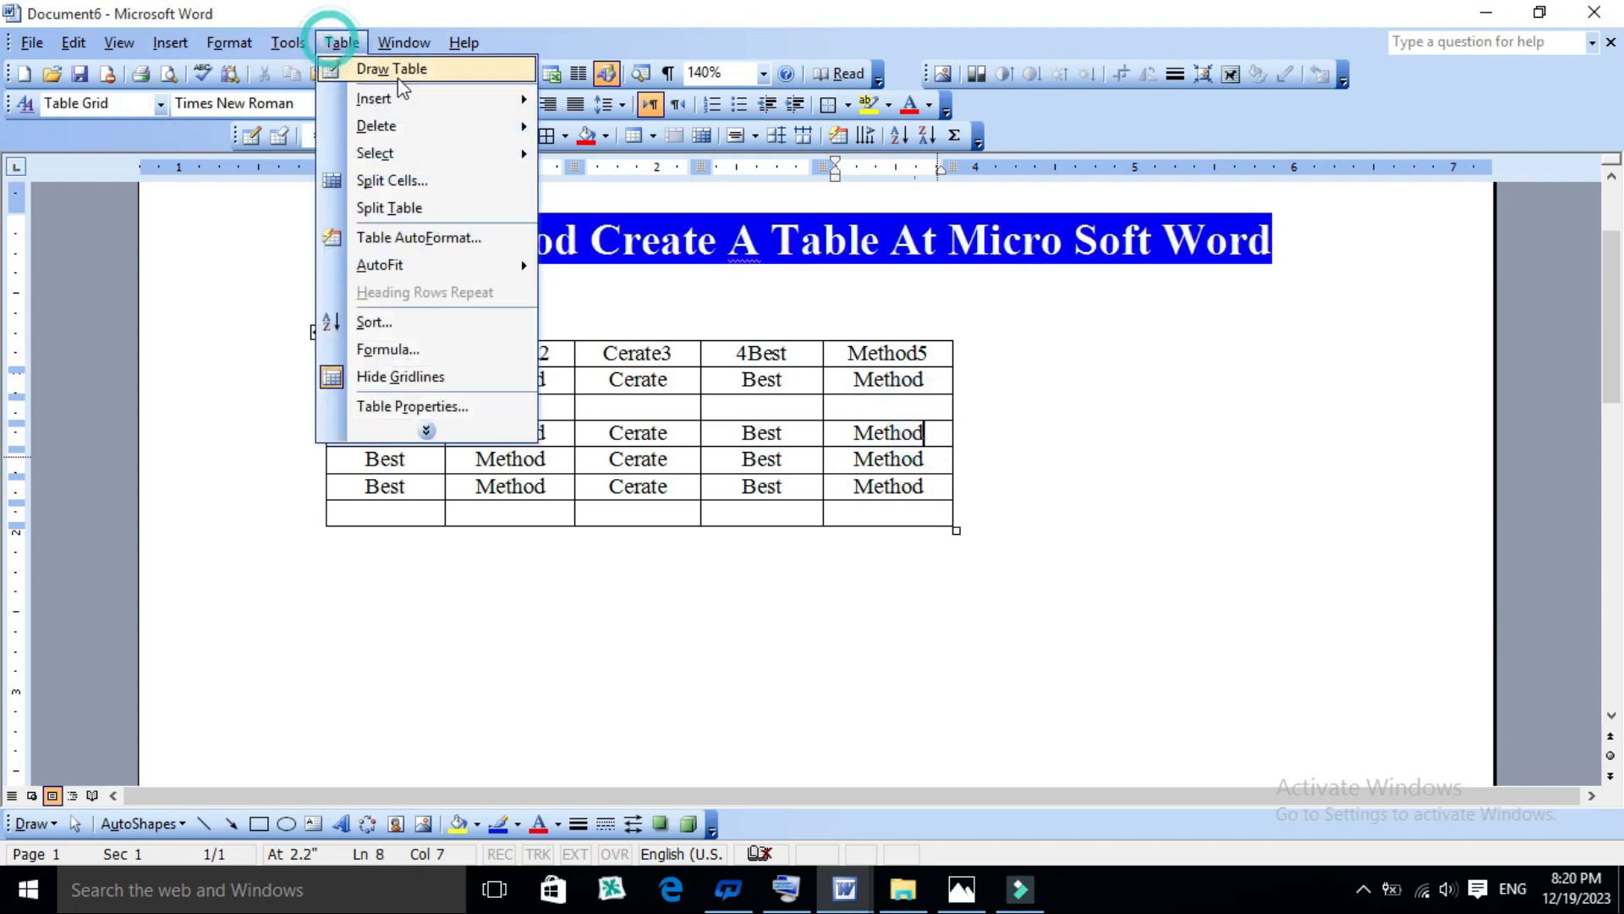
pyautogui.moveTo(385, 99)
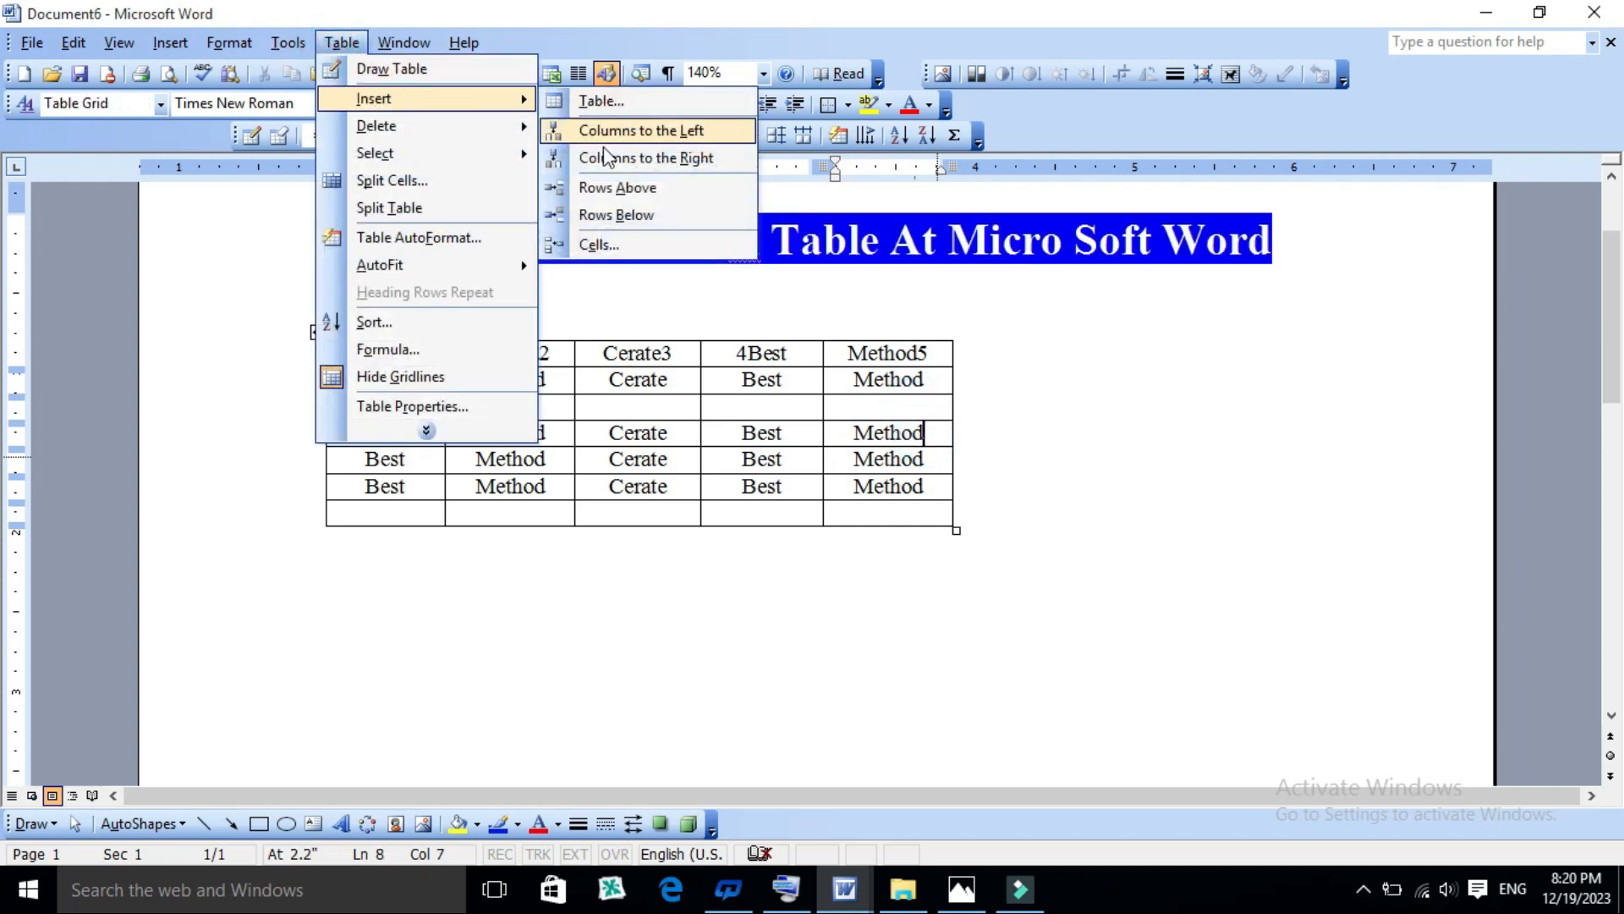
pyautogui.click(613, 247)
pyautogui.moveTo(787, 236); pyautogui.dragTo(761, 559)
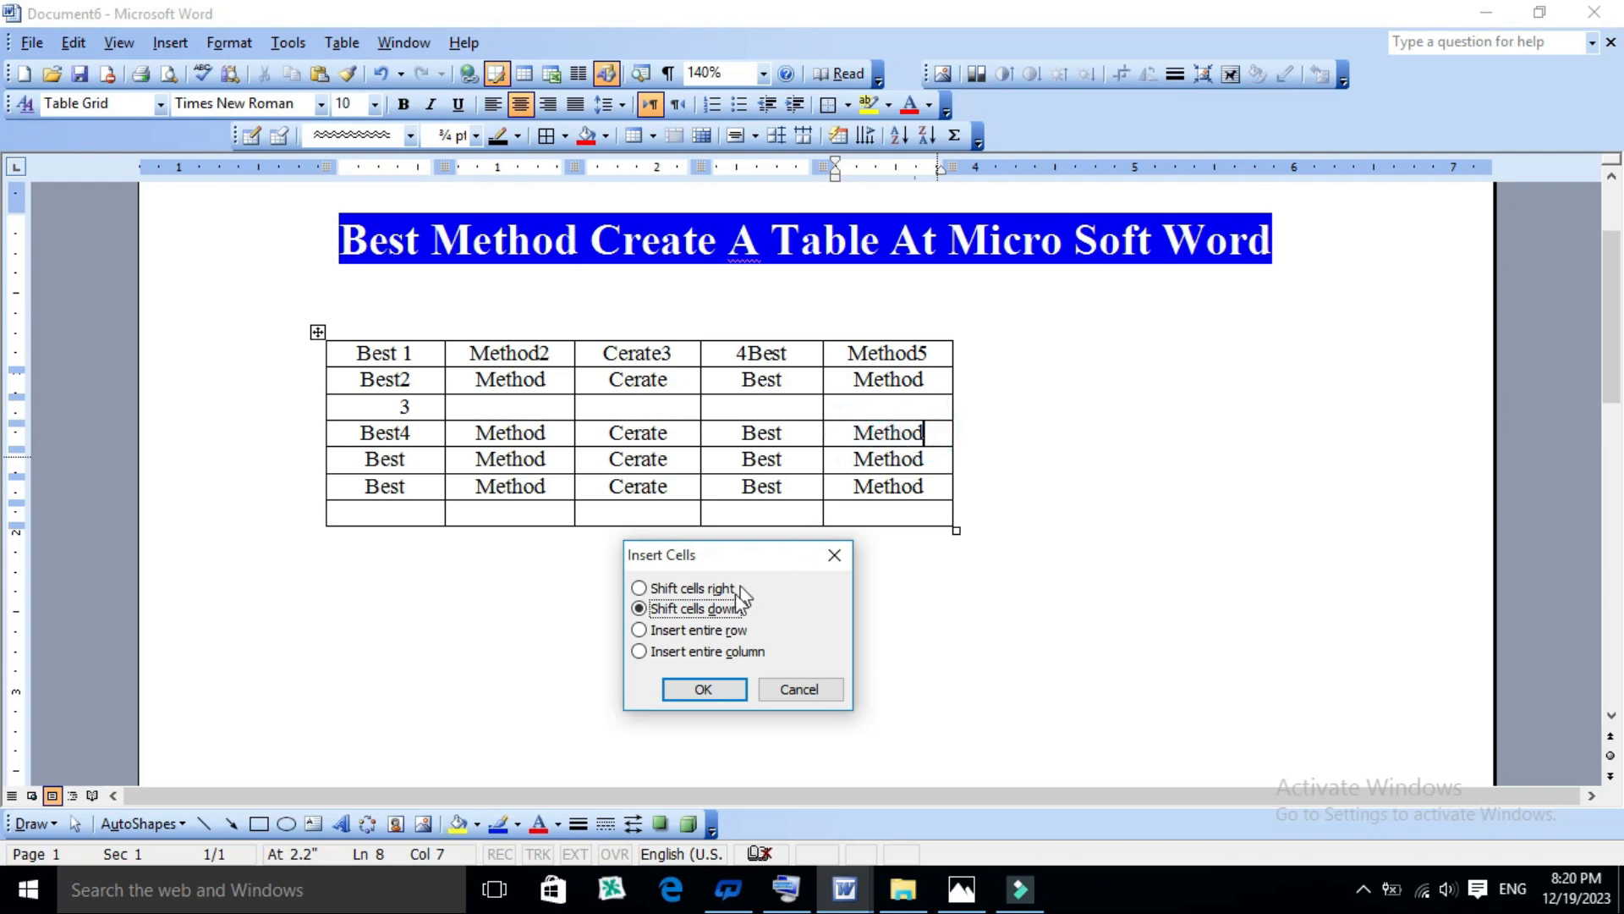
pyautogui.click(709, 590)
pyautogui.click(726, 689)
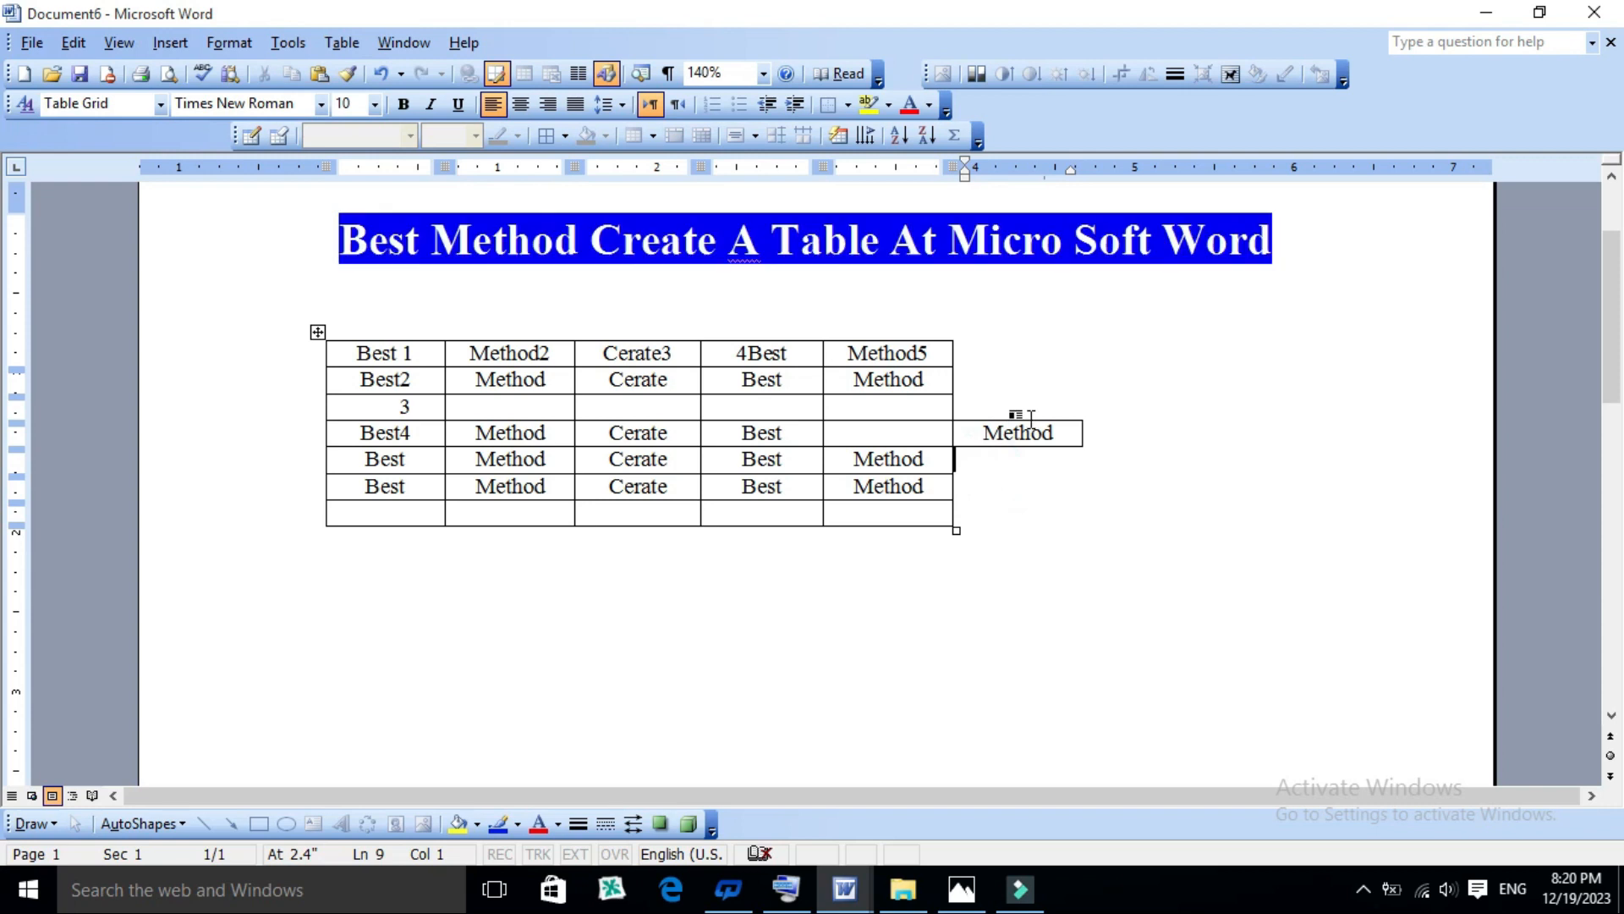
# - Insert three cells at "Cerate", "Best" and "Method" in the row below "Best4" with the Shift cells right option
pyautogui.moveTo(933, 457); pyautogui.dragTo(803, 444)
pyautogui.moveTo(697, 456); pyautogui.dragTo(635, 456)
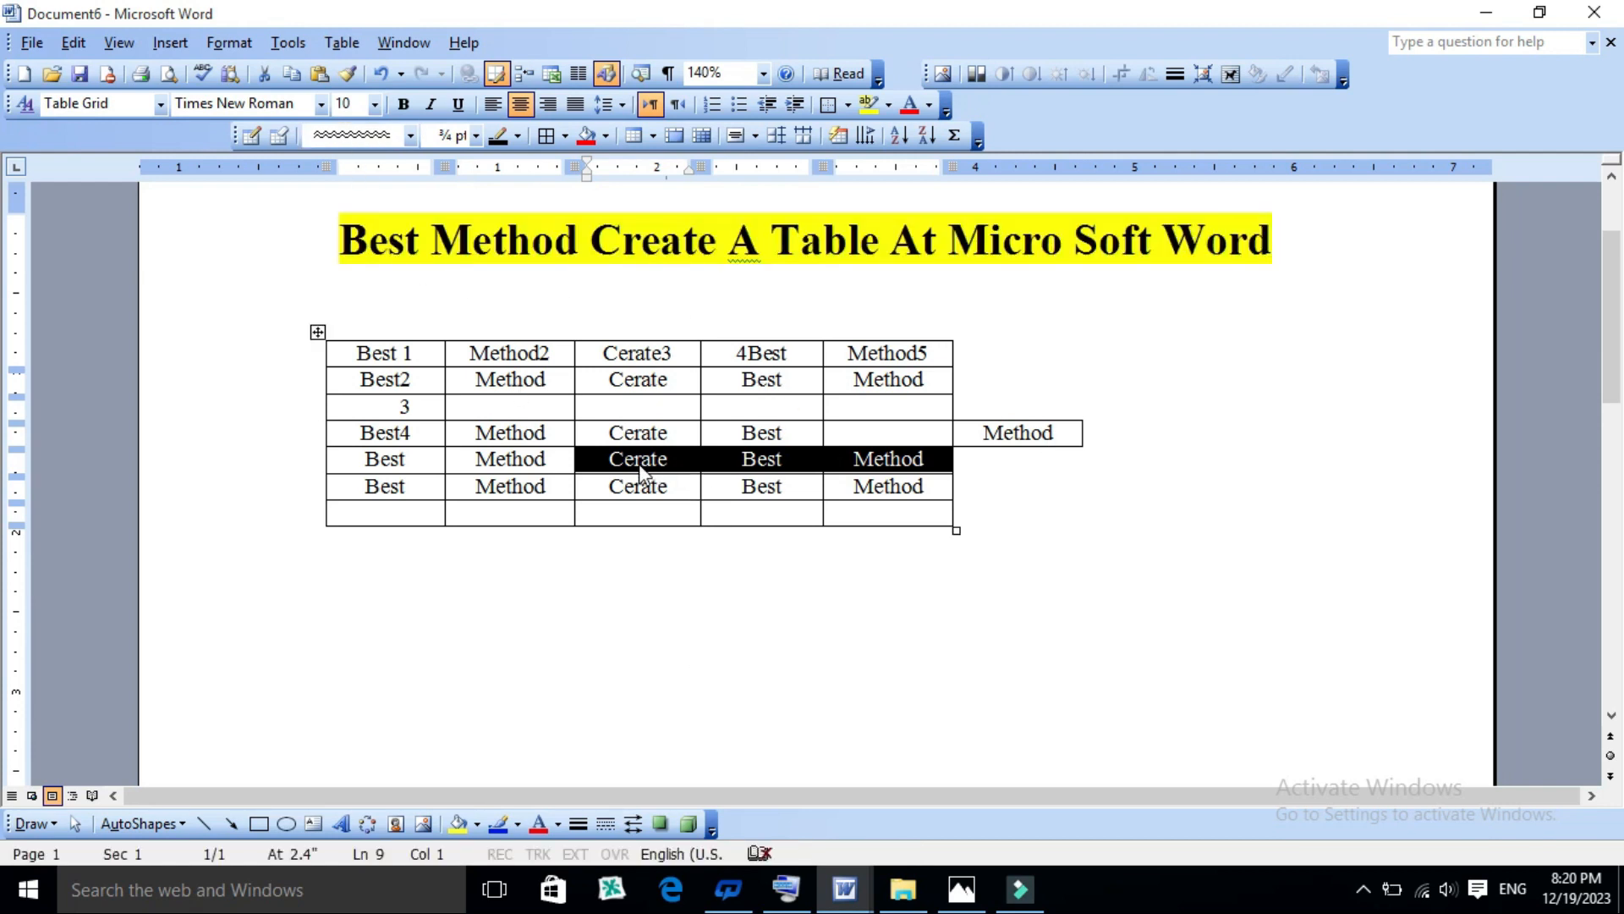
pyautogui.click(351, 42)
pyautogui.moveTo(393, 102)
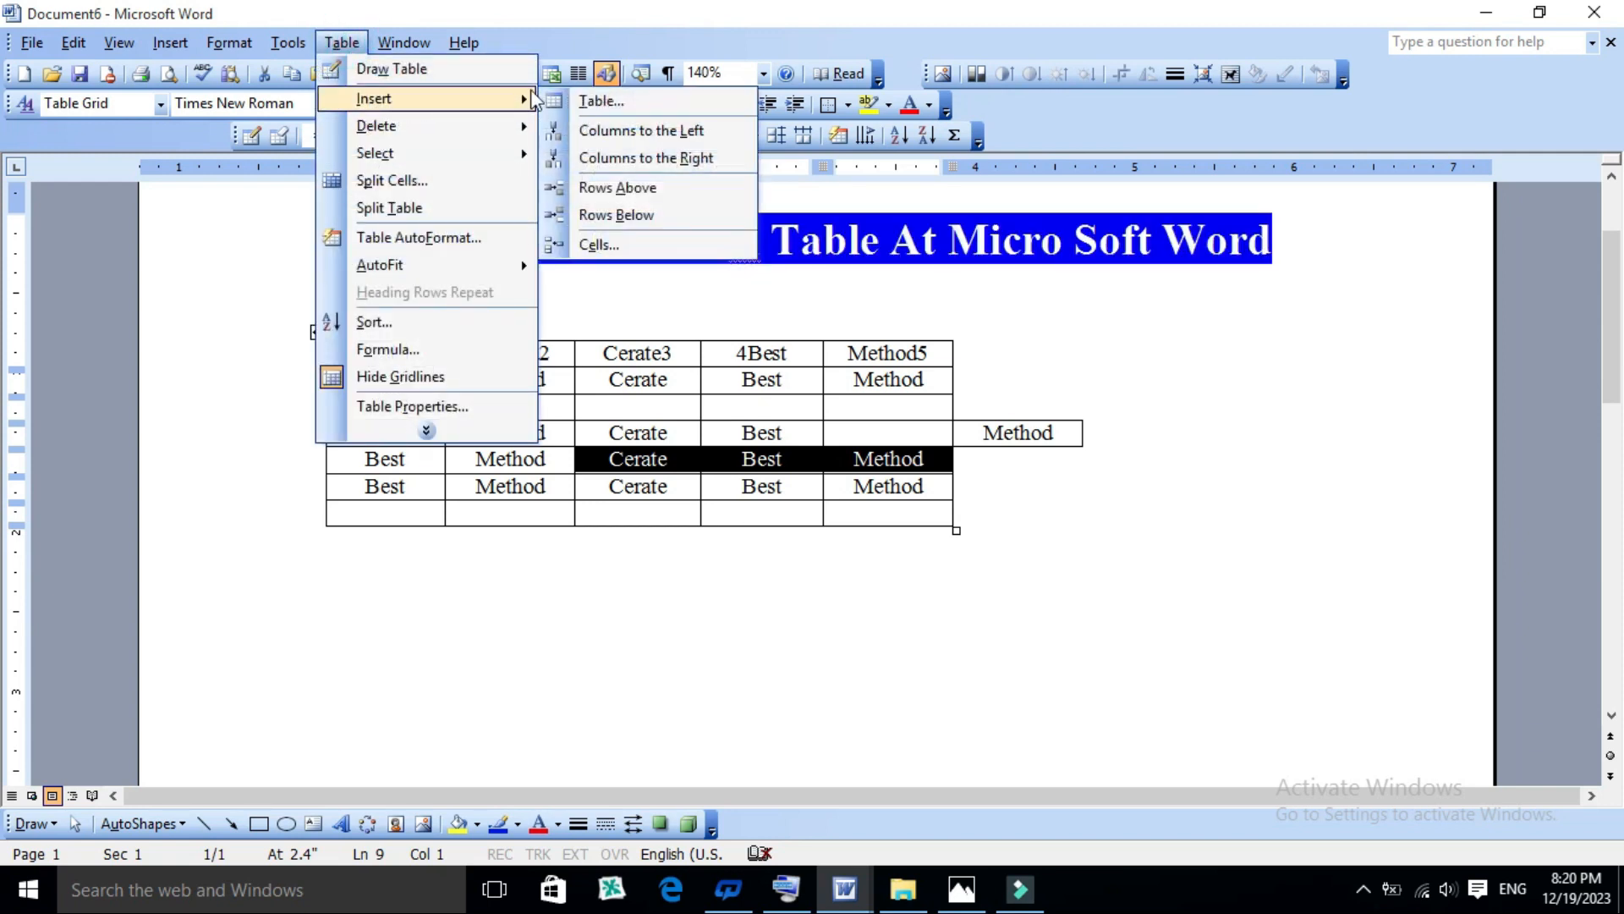
pyautogui.click(601, 243)
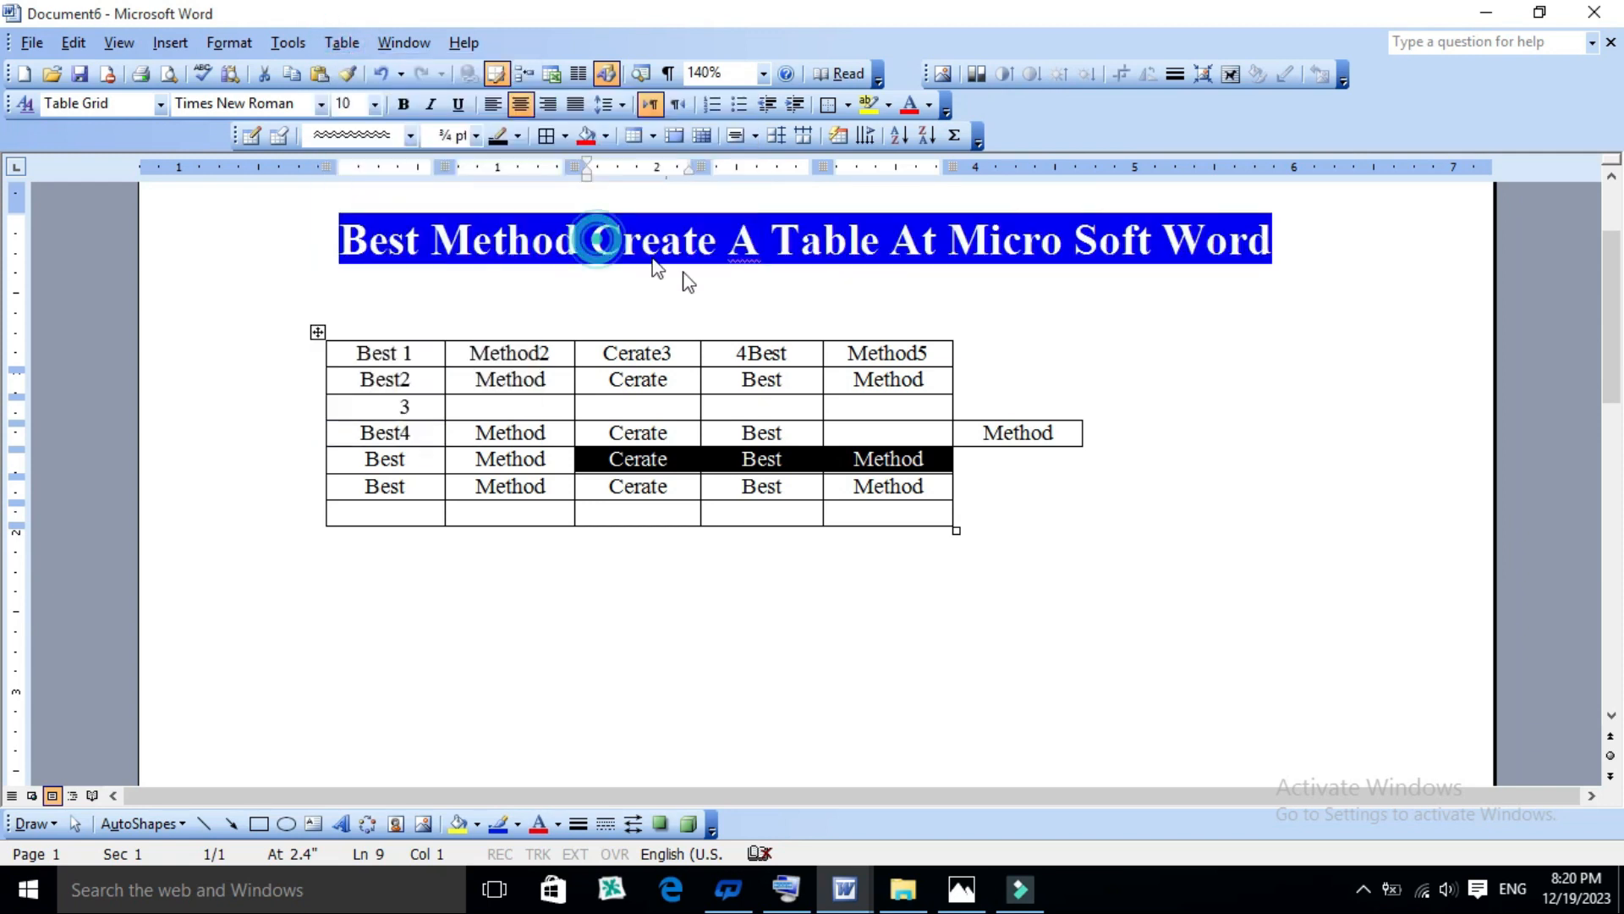
pyautogui.click(667, 588)
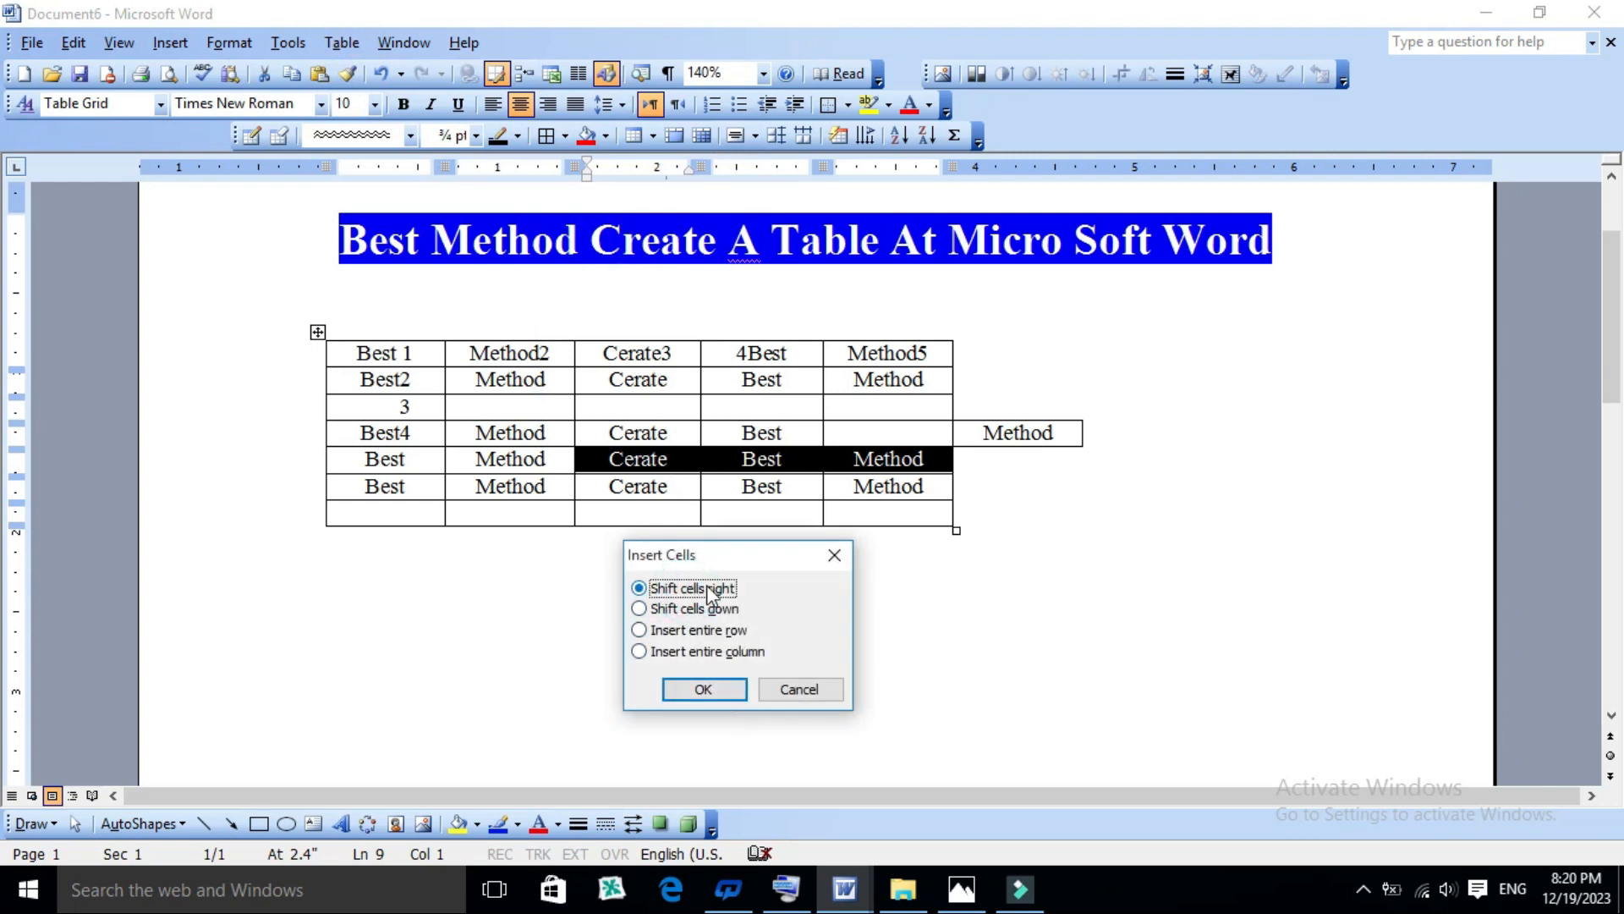
pyautogui.click(701, 690)
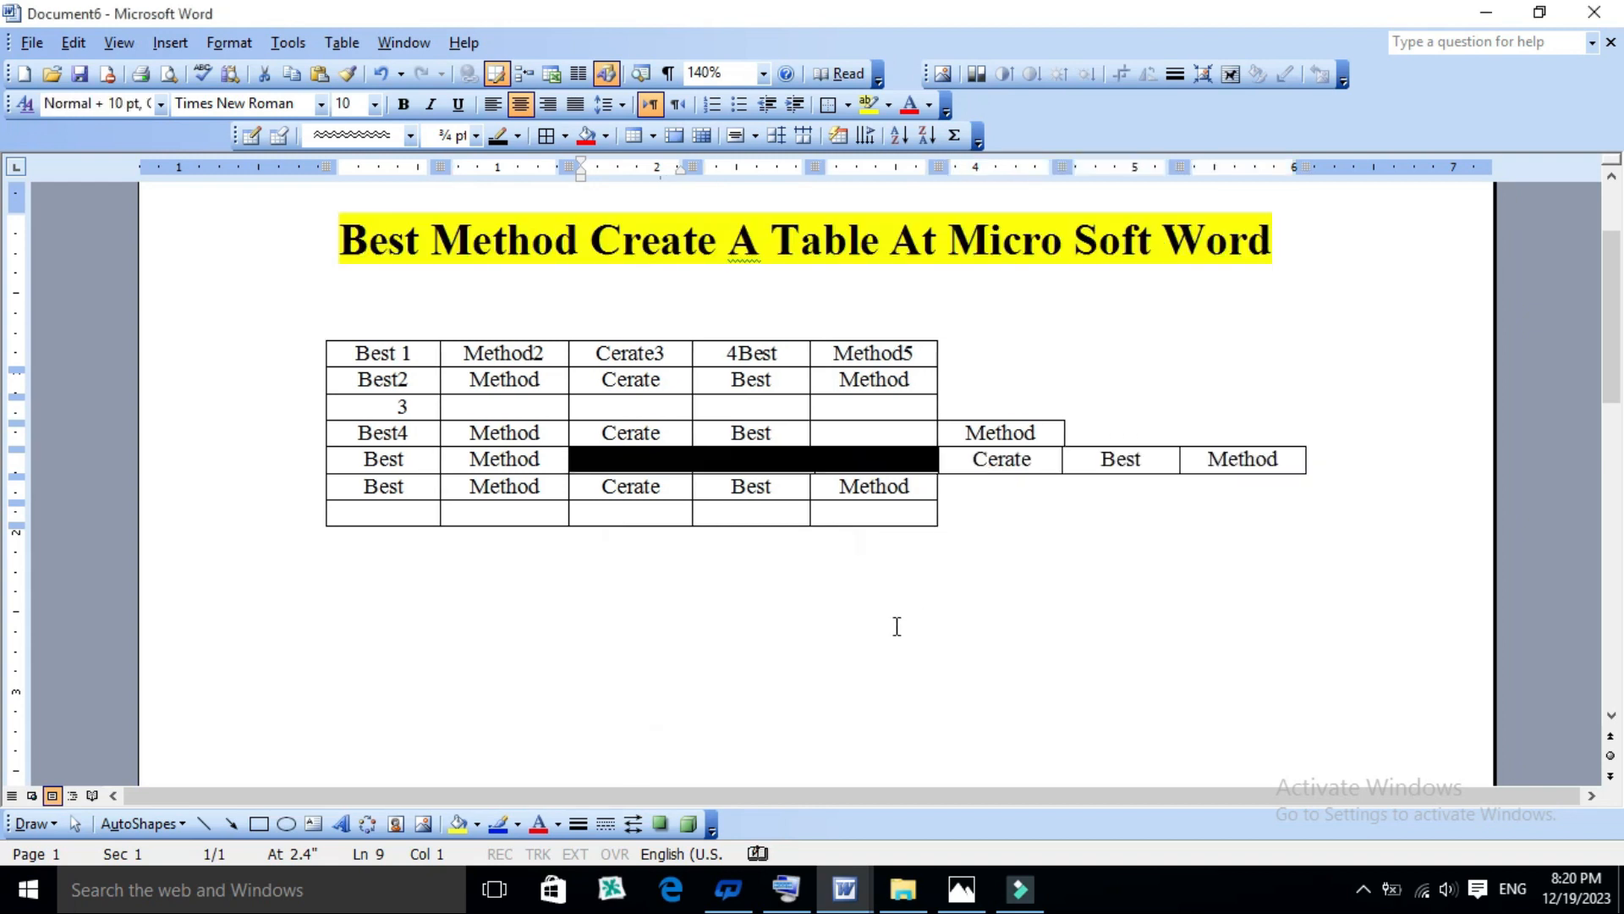
pyautogui.click(914, 630)
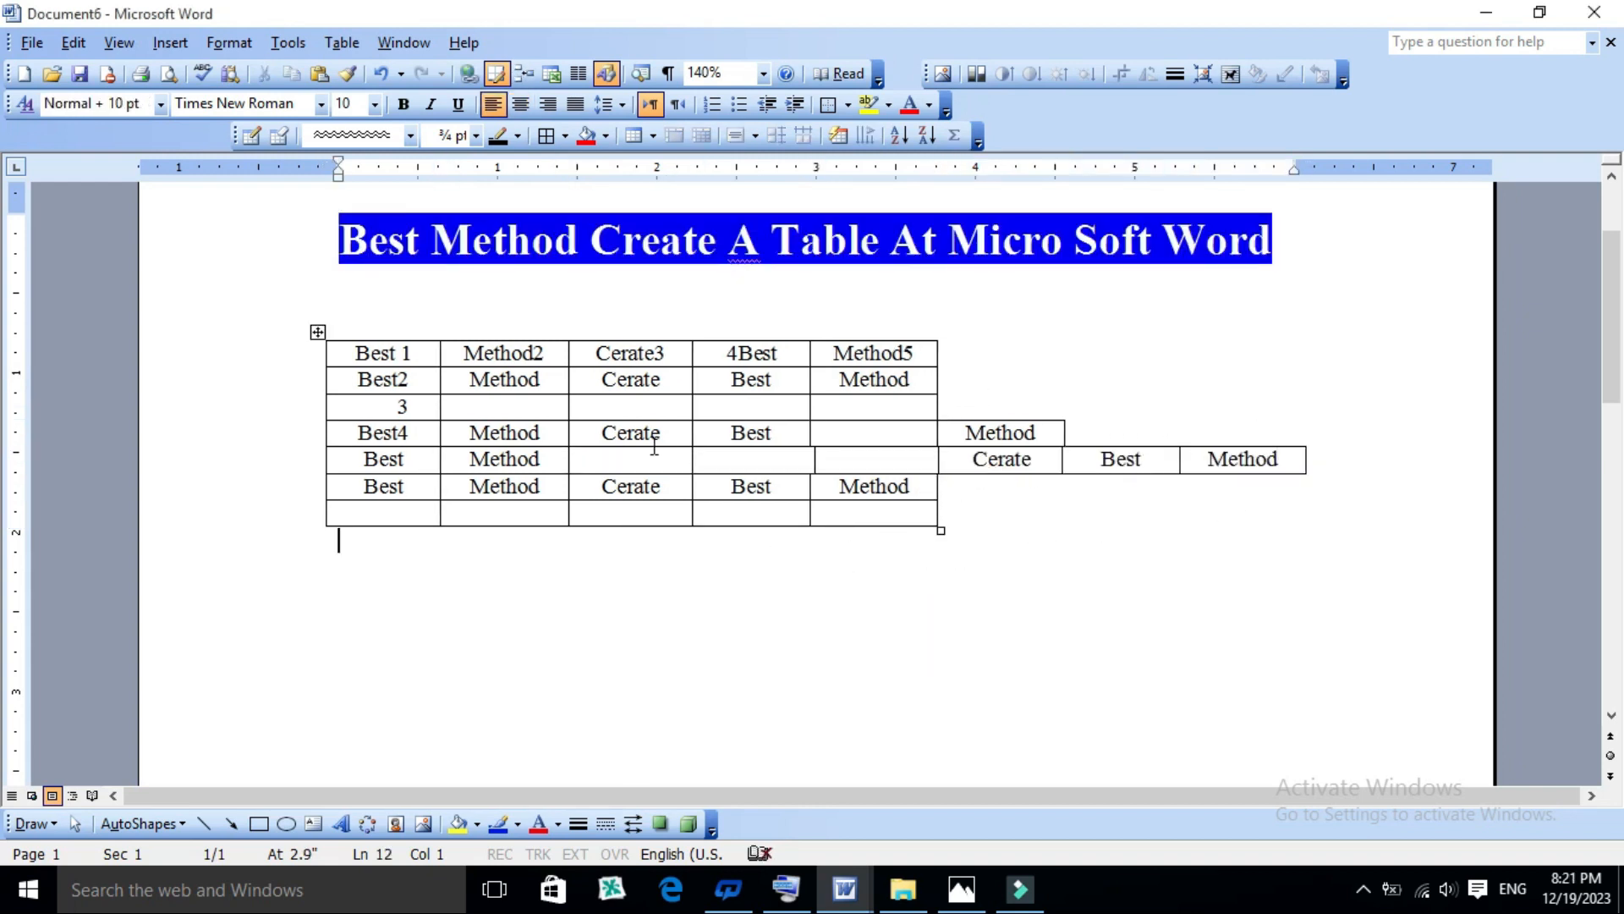
pyautogui.click(743, 461)
pyautogui.click(772, 455)
pyautogui.click(856, 454)
pyautogui.click(867, 508)
pyautogui.click(782, 512)
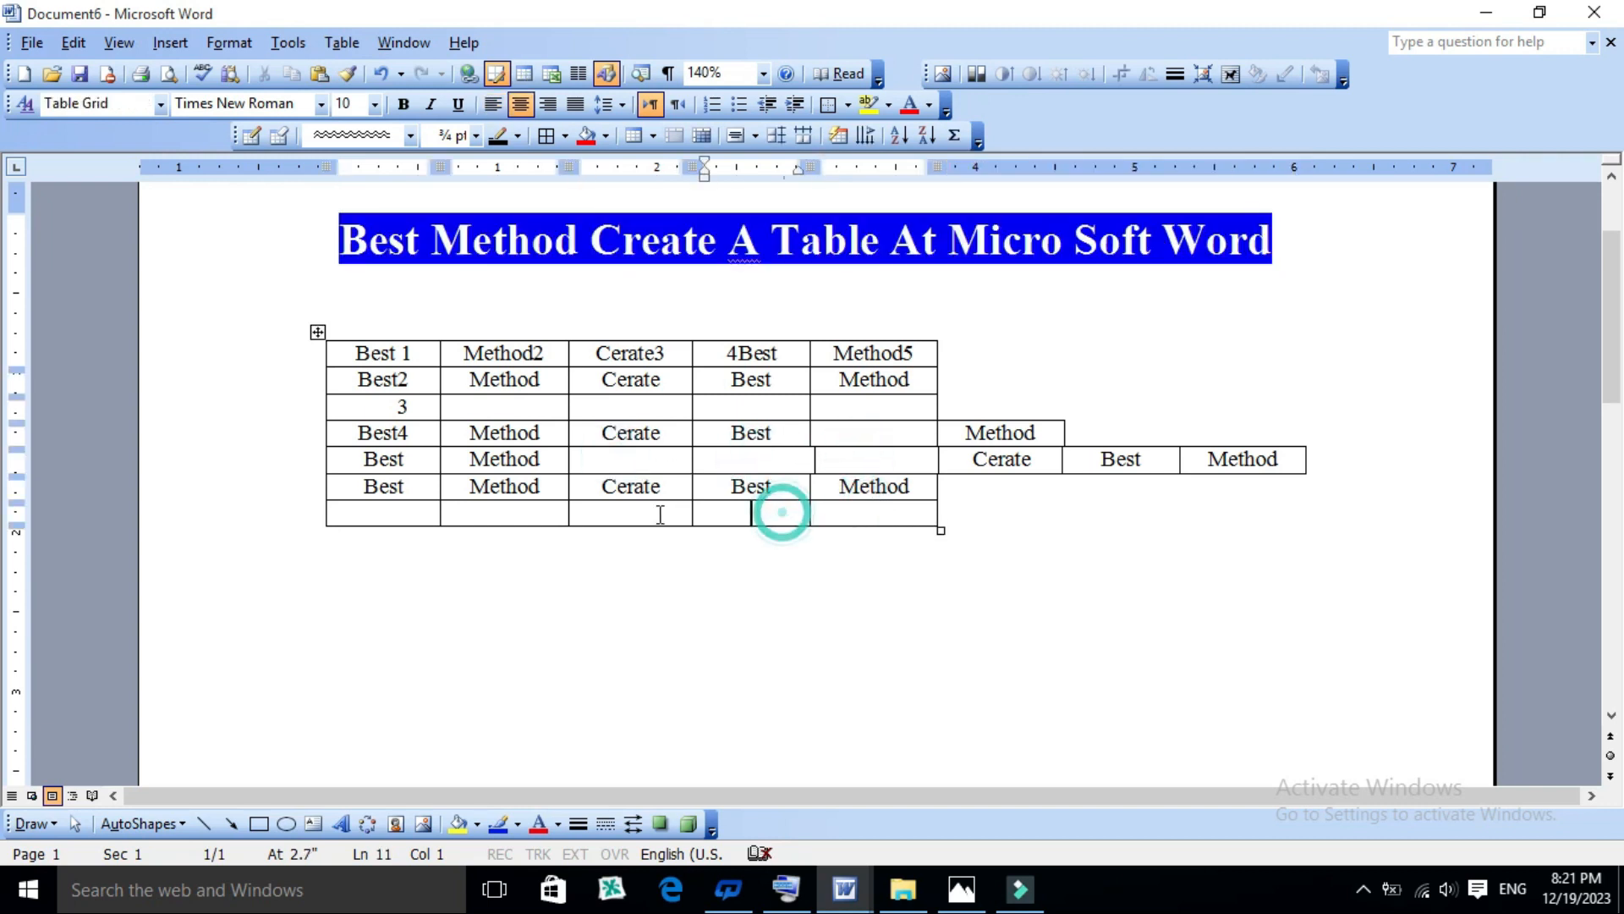
pyautogui.click(814, 579)
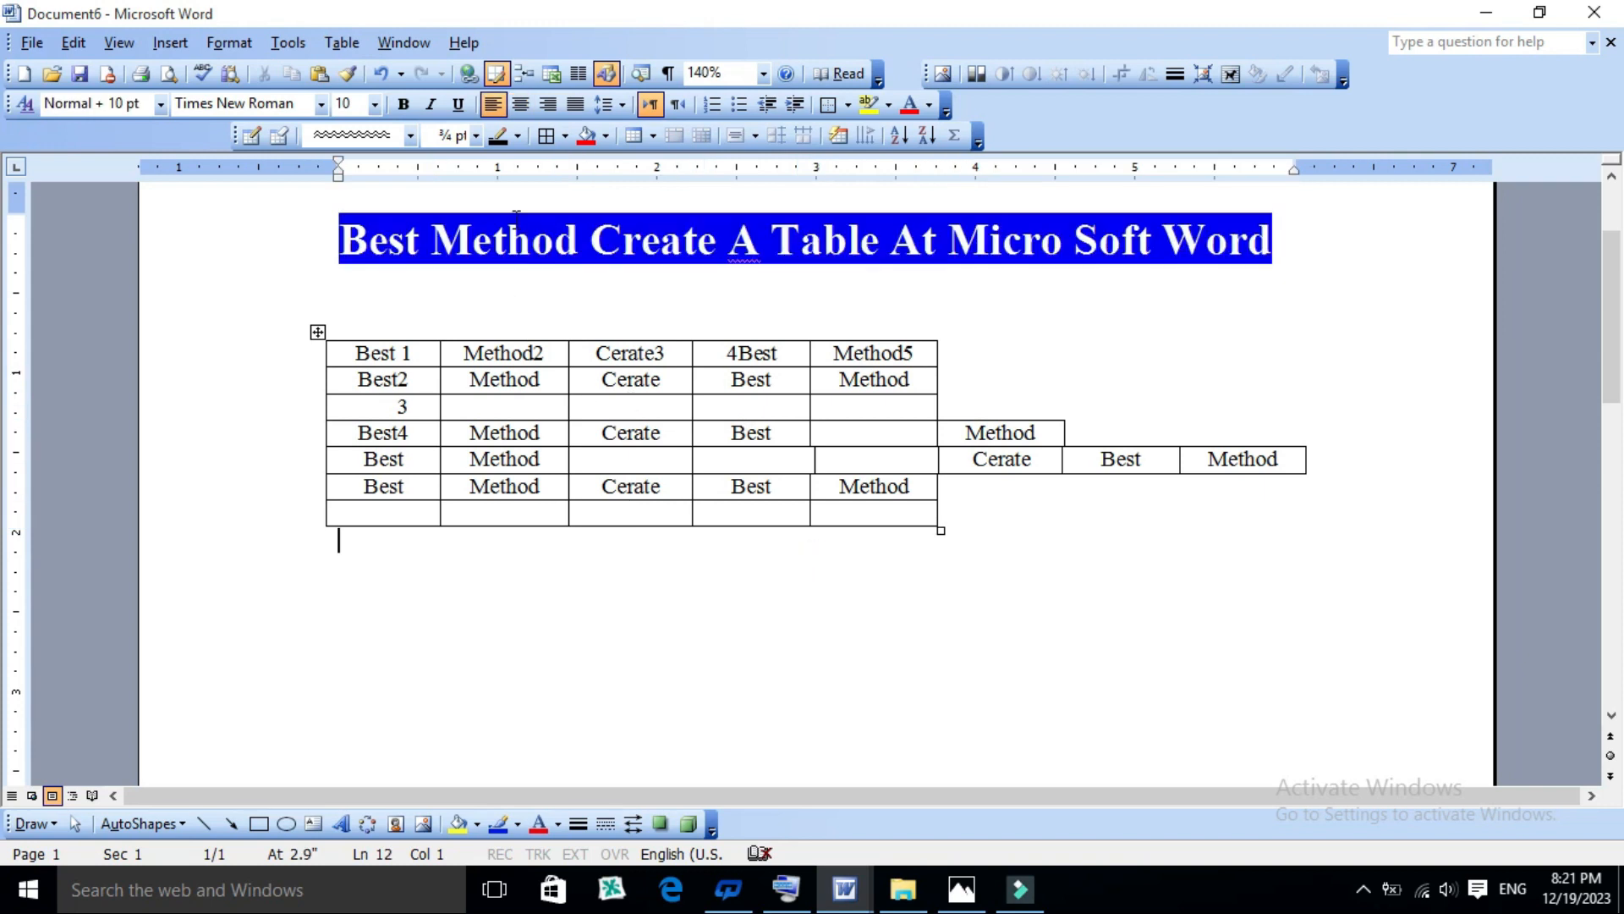
pyautogui.click(340, 42)
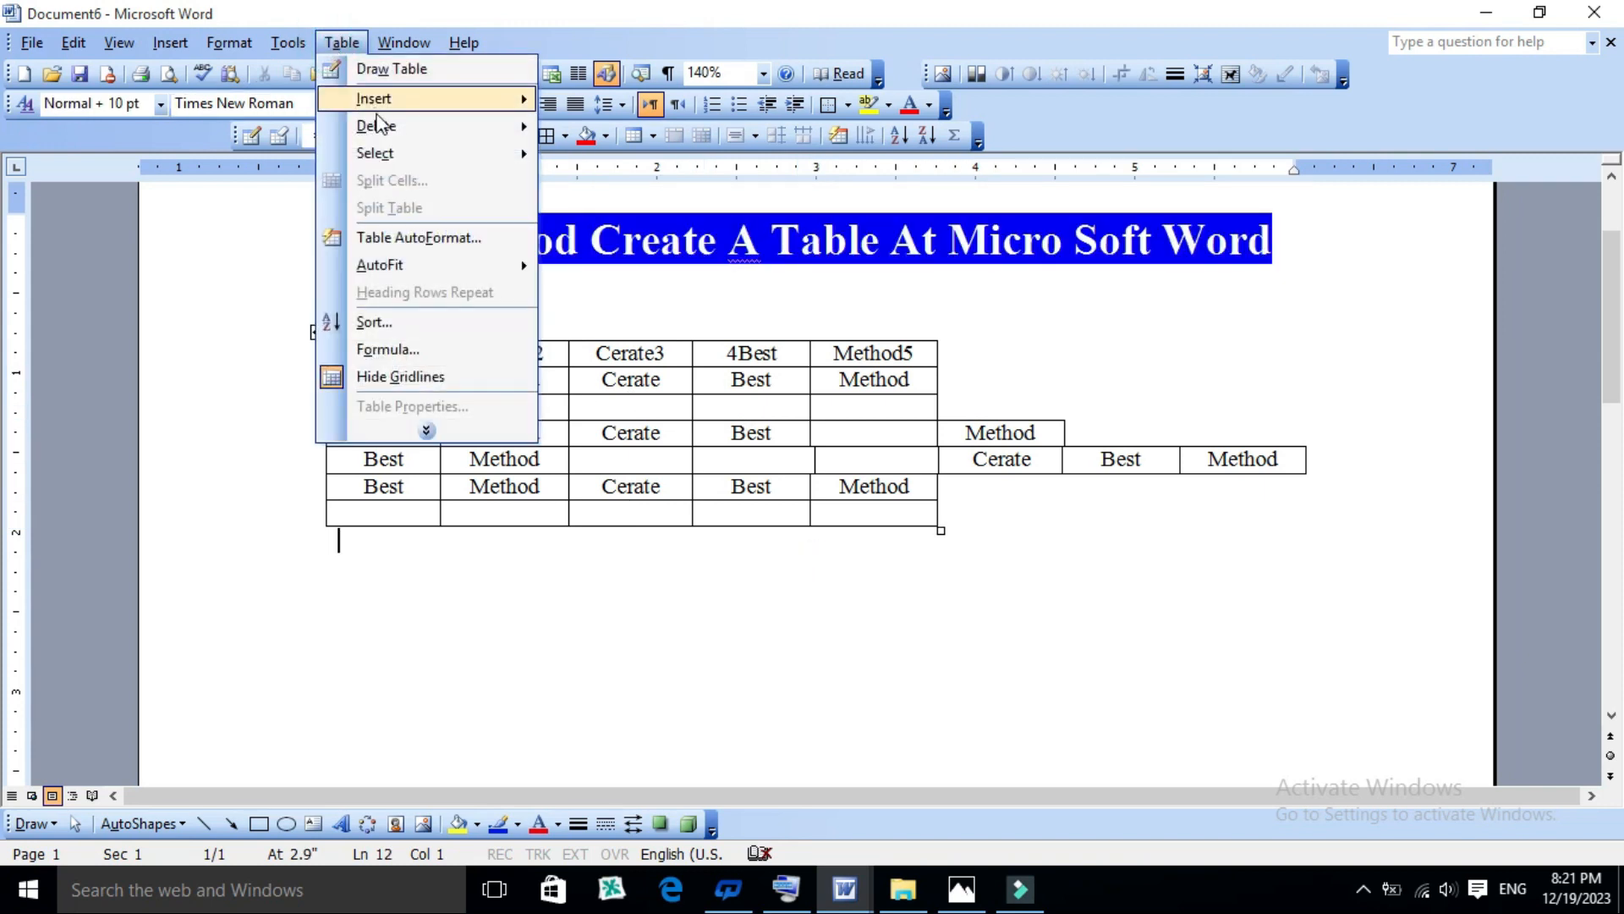
pyautogui.moveTo(460, 89)
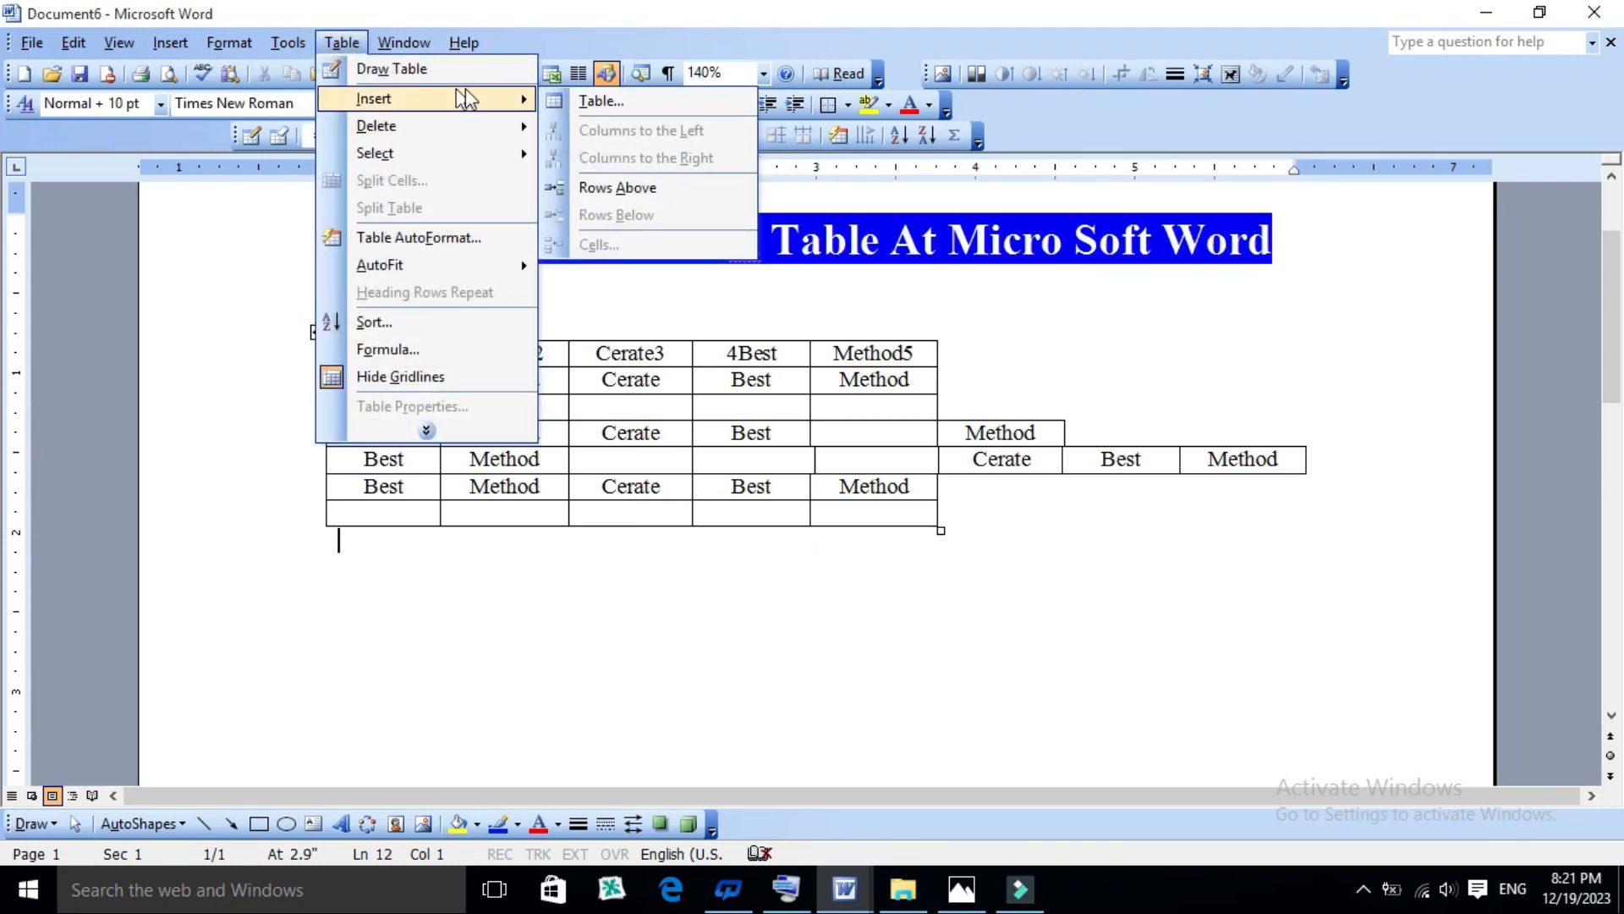
pyautogui.moveTo(398, 121)
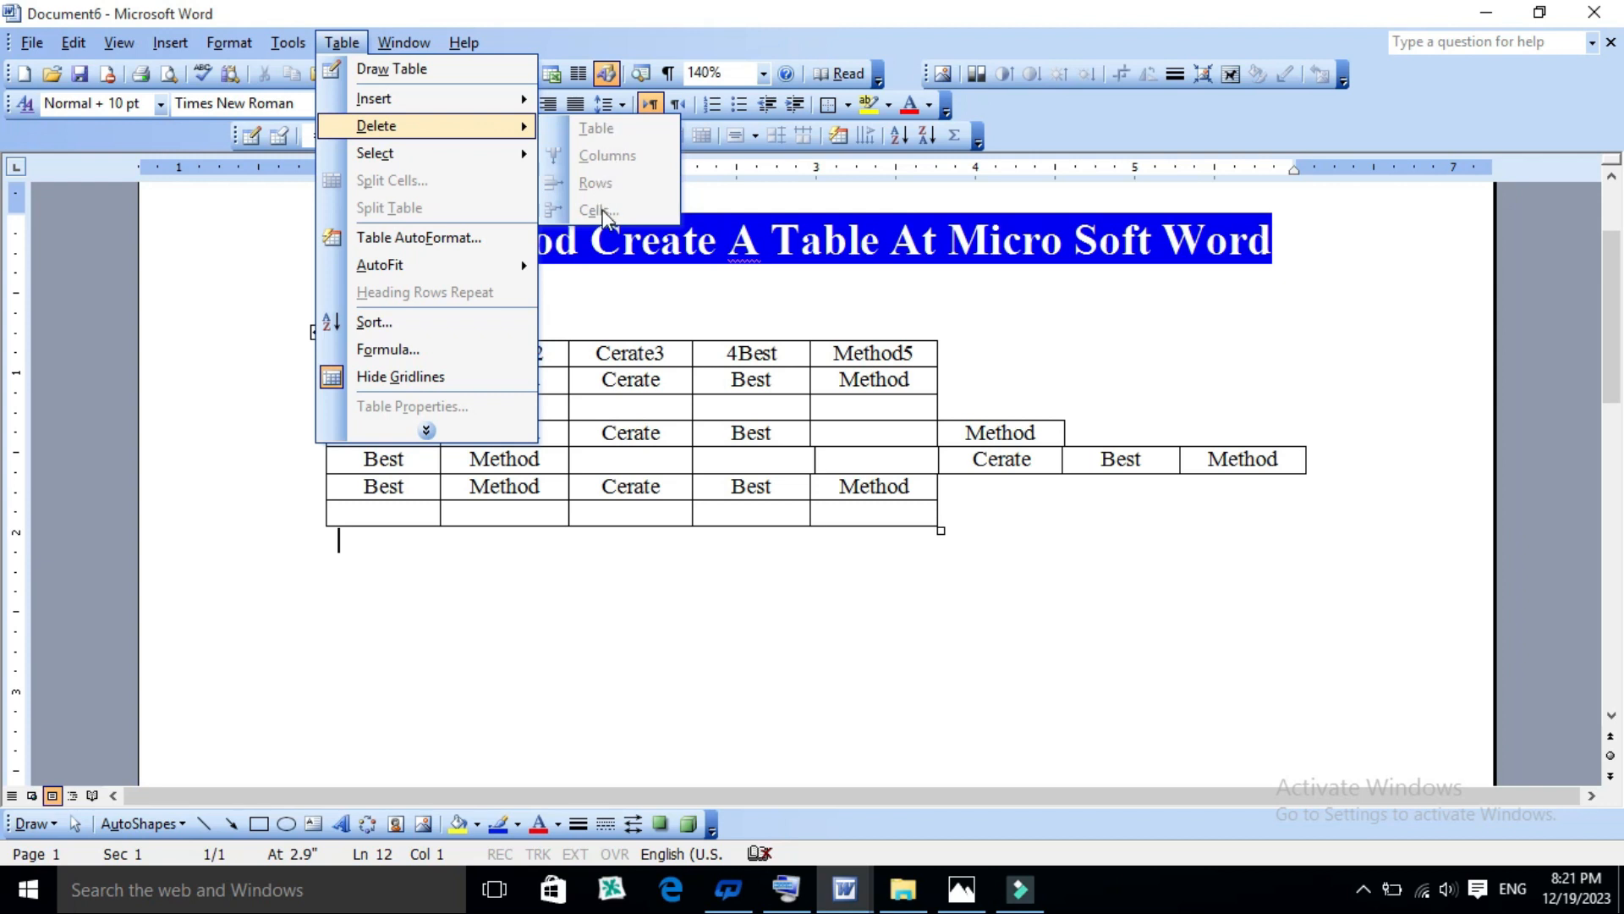
pyautogui.click(720, 409)
# - Delete the protruding "Method" cell at the end of the fifth row with the Shift cells left option
pyautogui.click(963, 431)
pyautogui.moveTo(964, 432); pyautogui.dragTo(1053, 438)
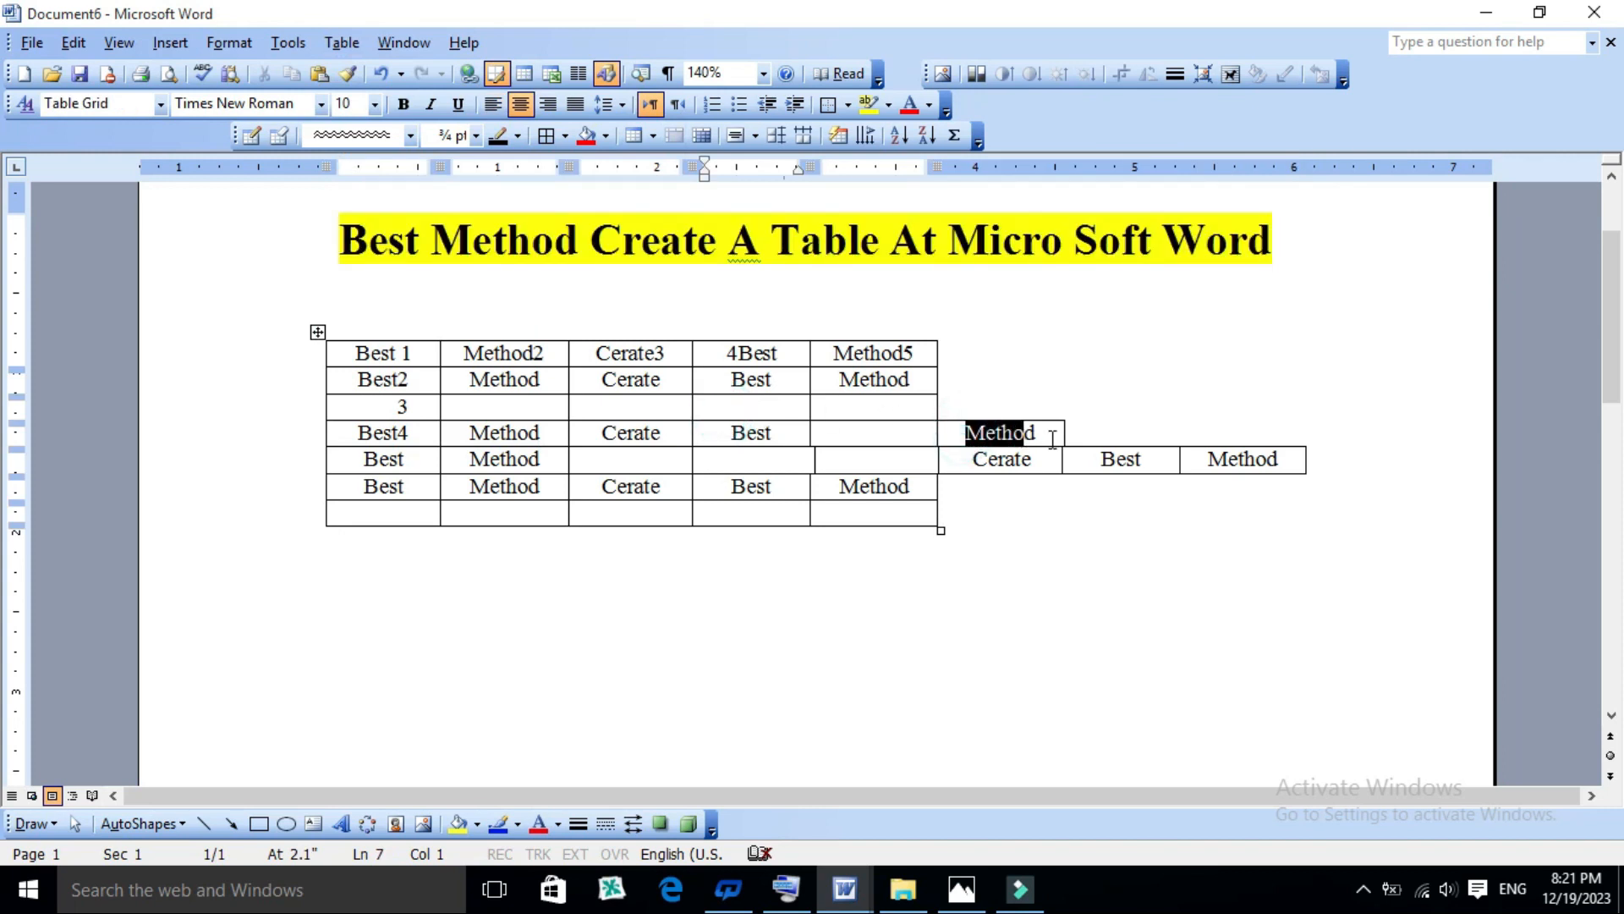
pyautogui.click(1279, 458)
pyautogui.moveTo(1281, 458); pyautogui.dragTo(1219, 448)
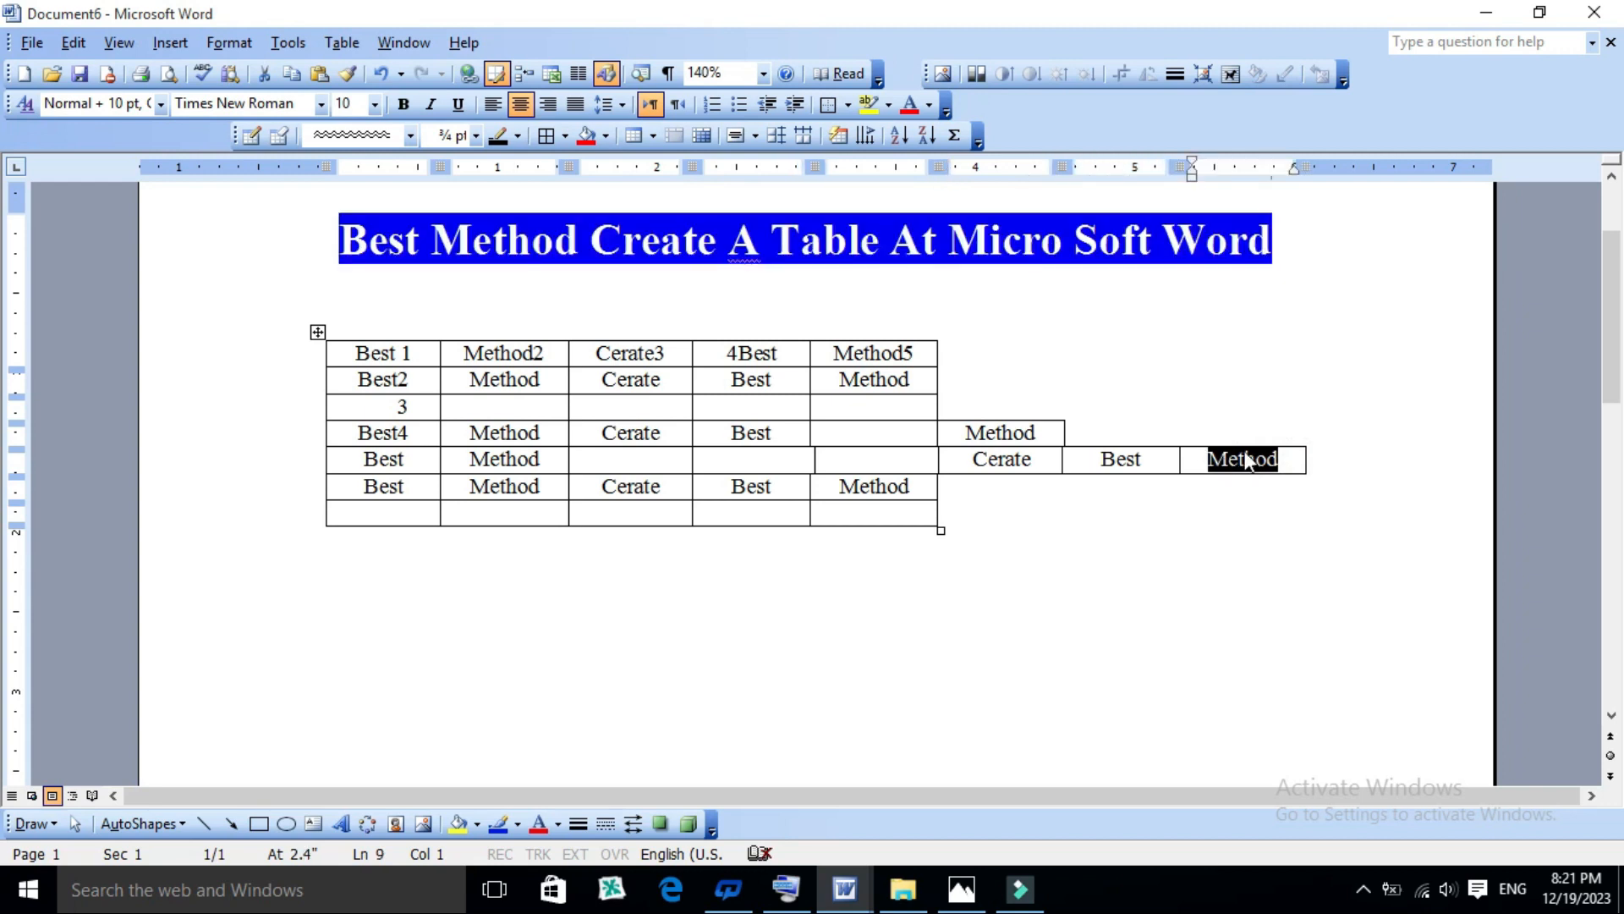
pyautogui.click(1229, 458)
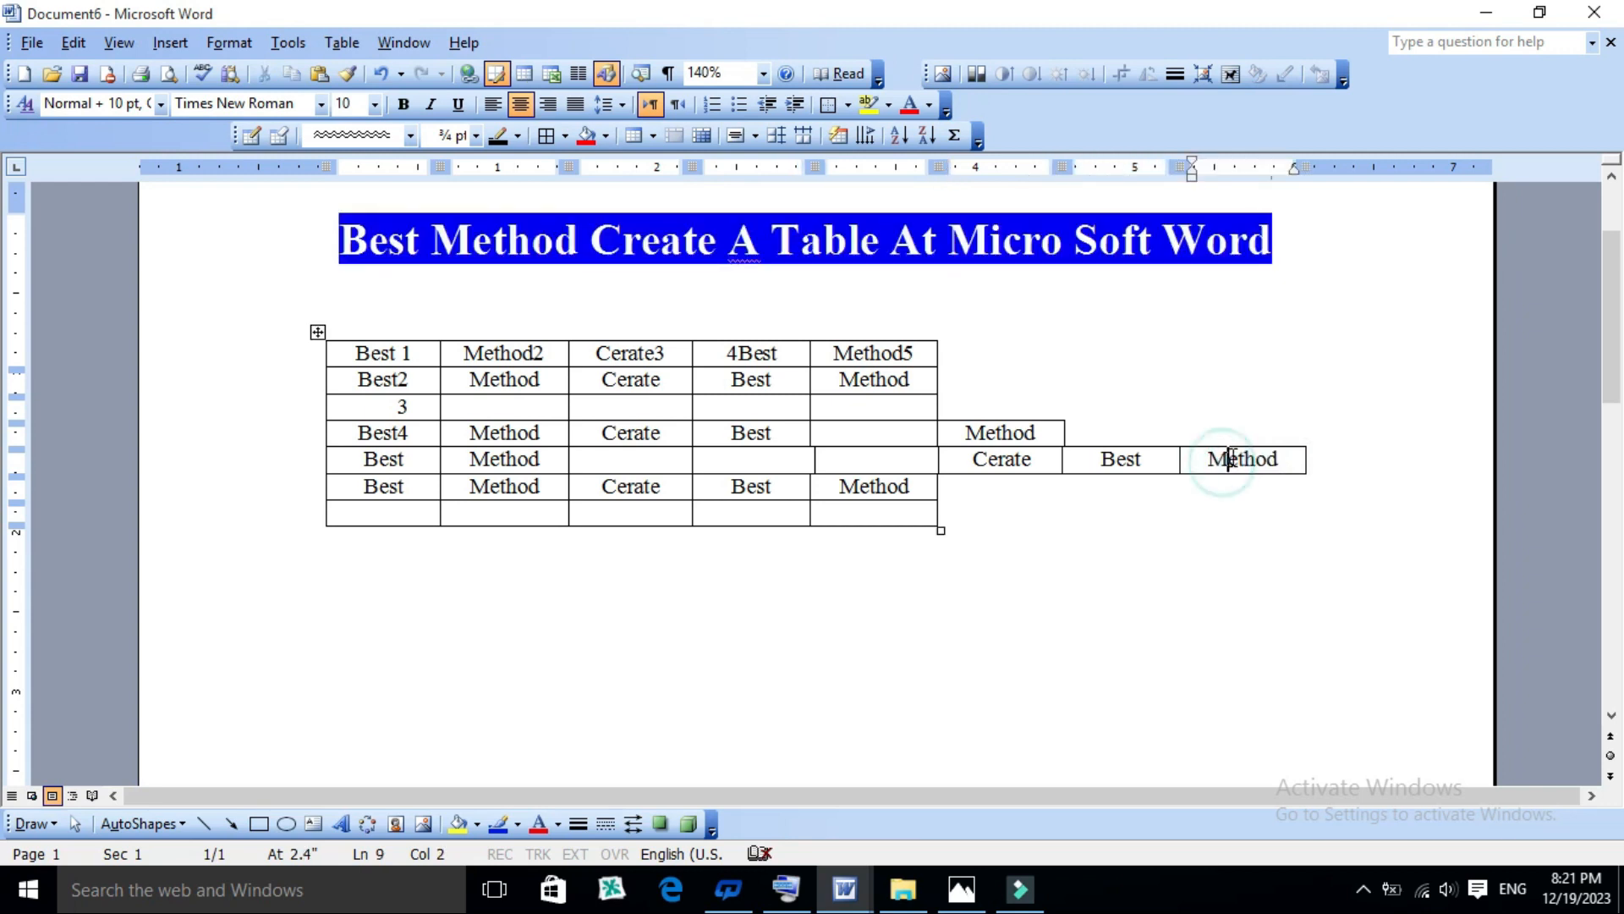
pyautogui.click(1199, 457)
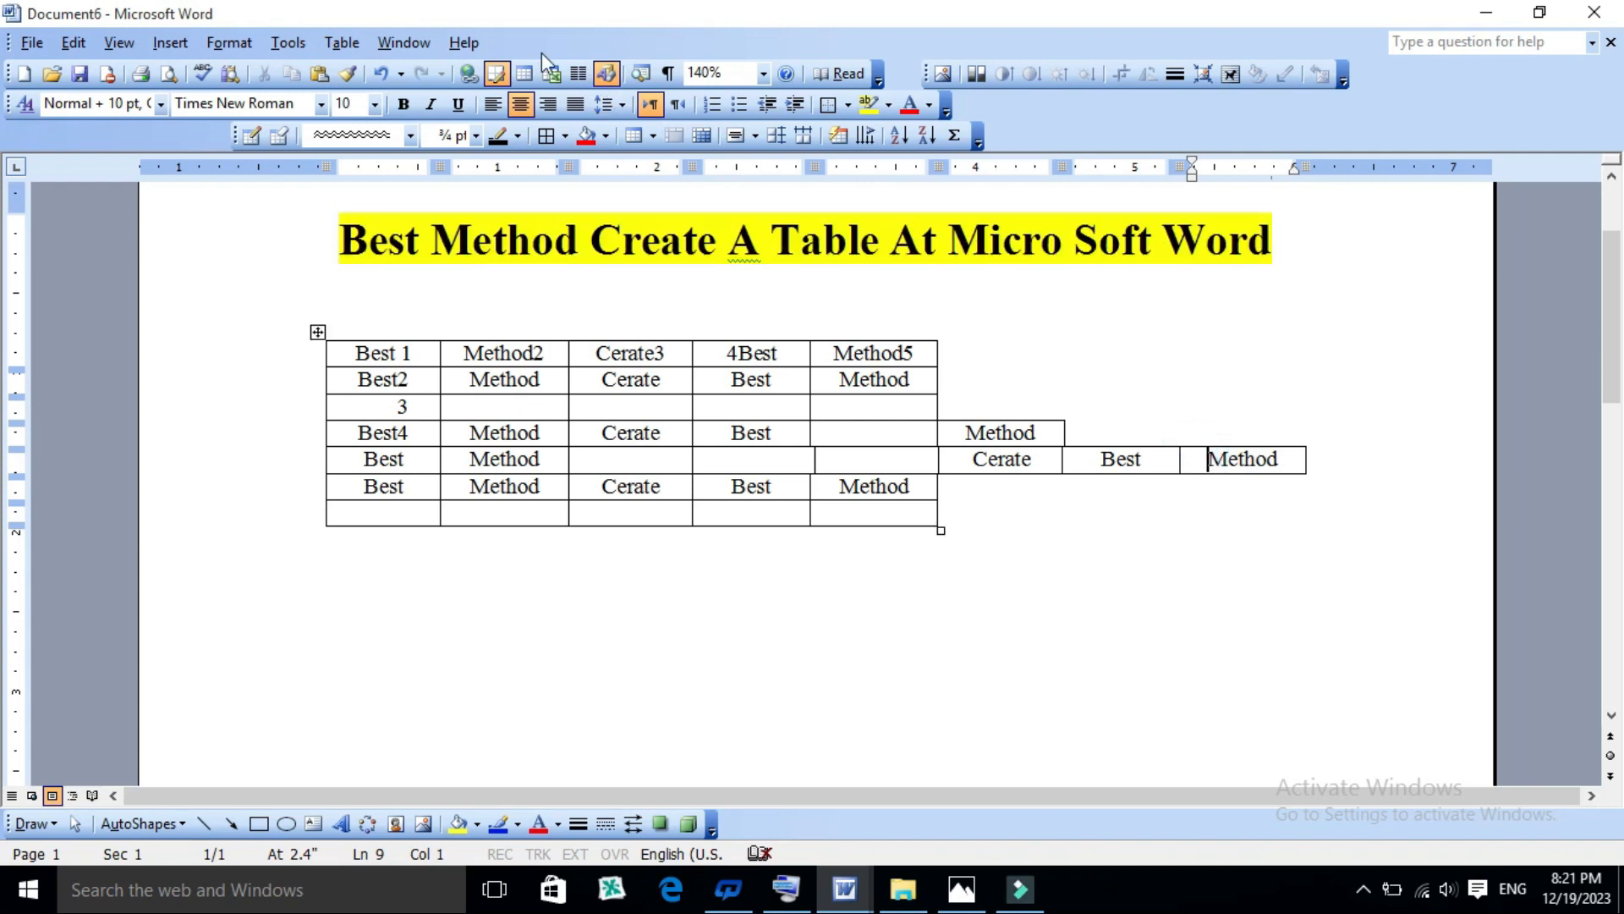
pyautogui.click(342, 42)
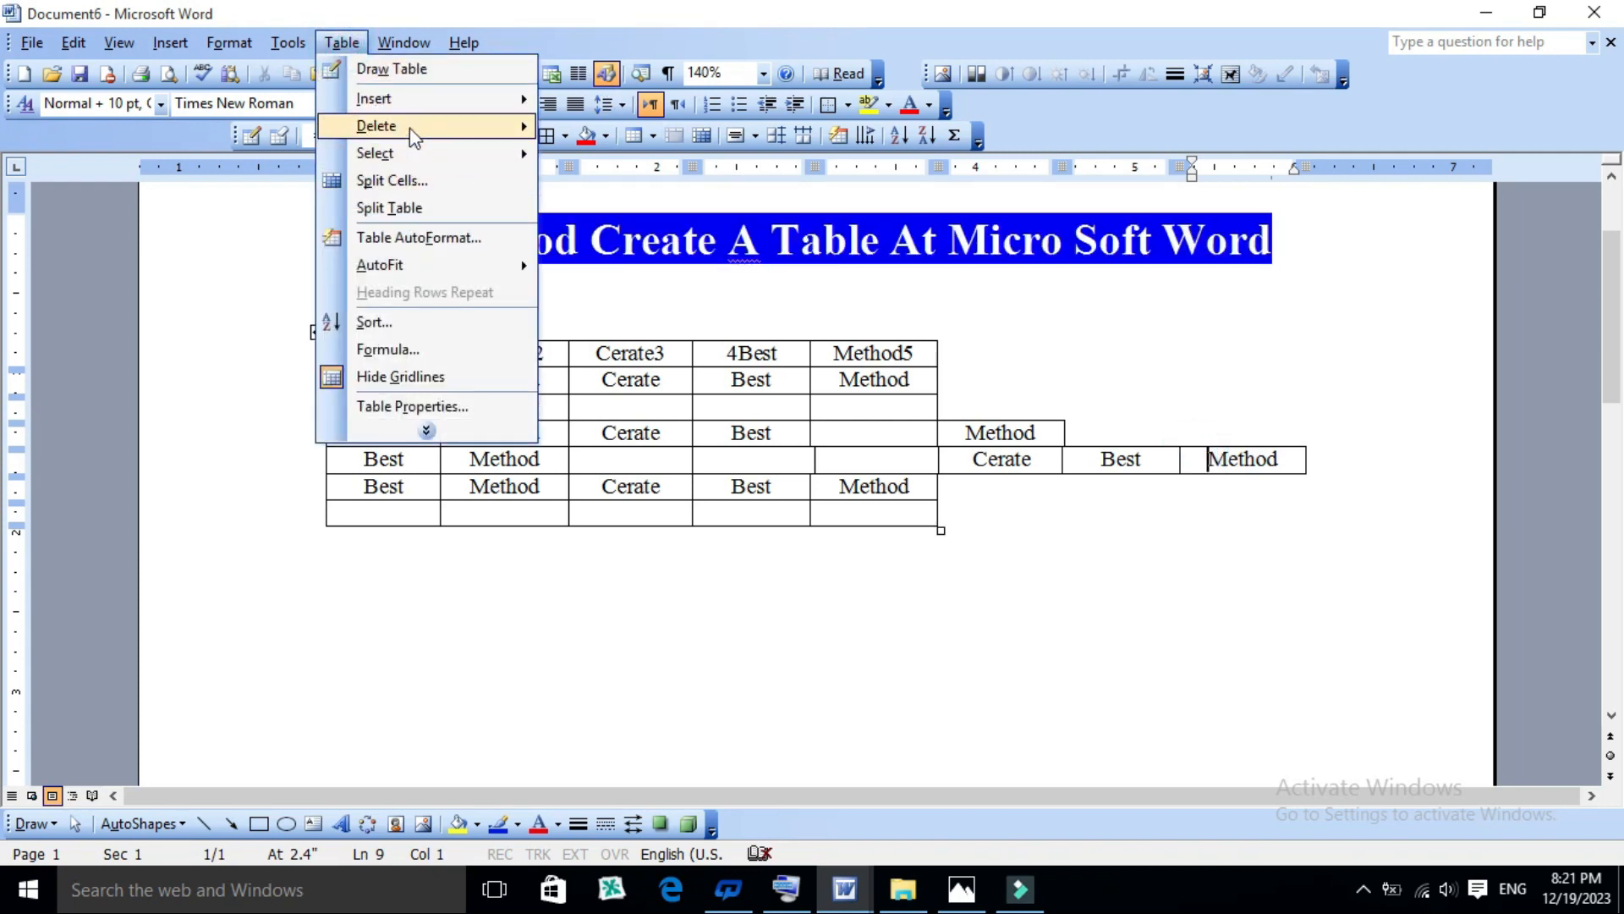
pyautogui.click(597, 210)
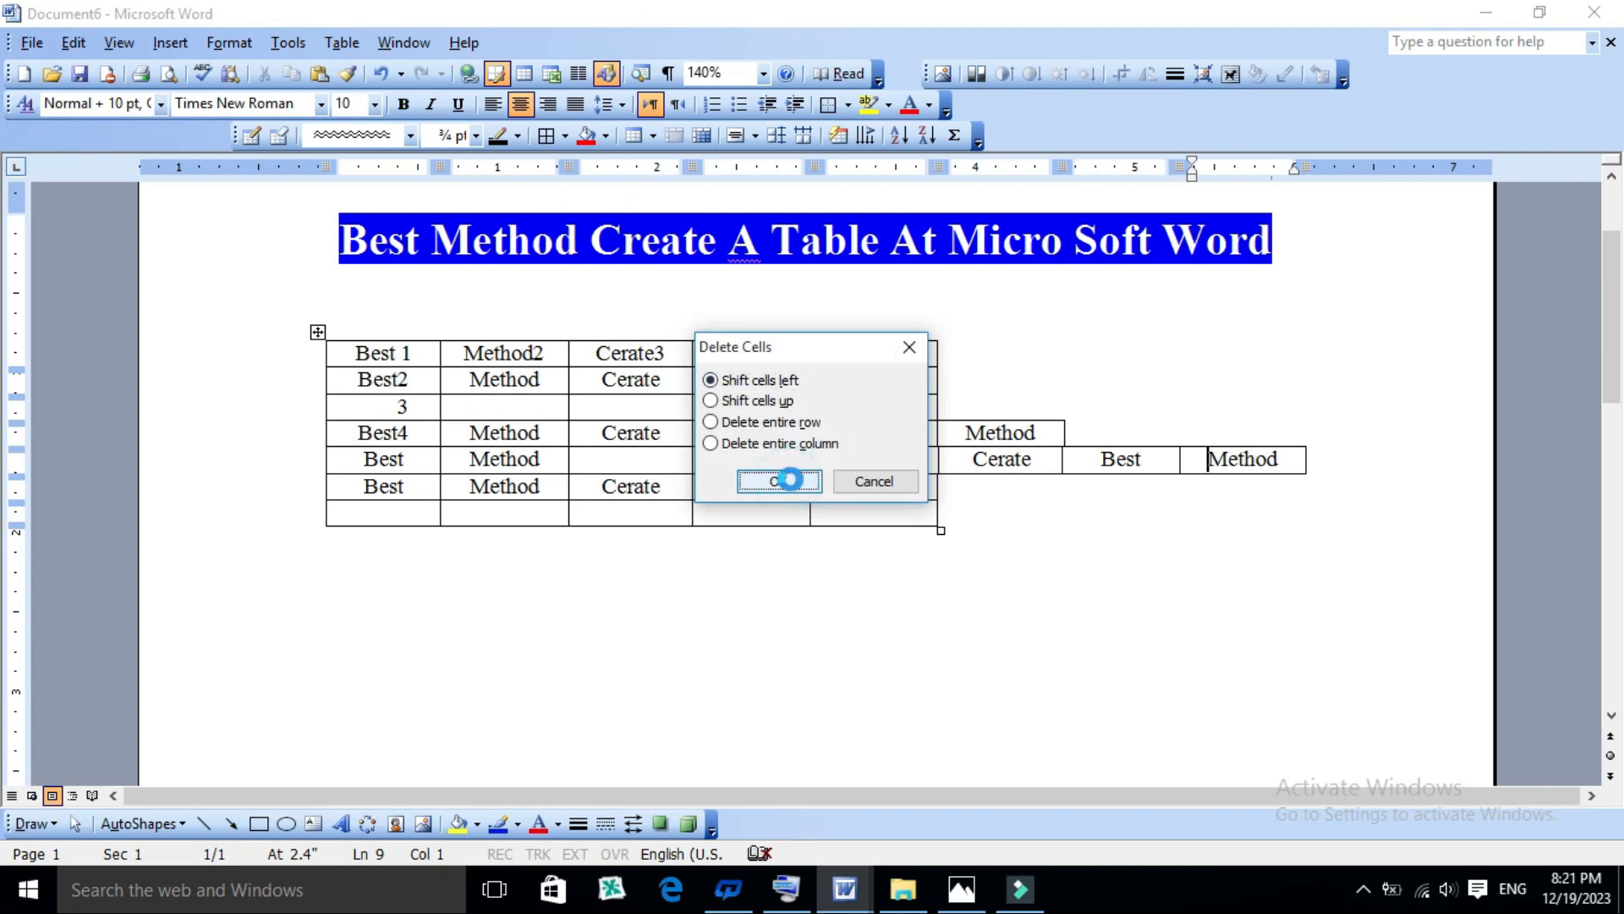
pyautogui.click(790, 479)
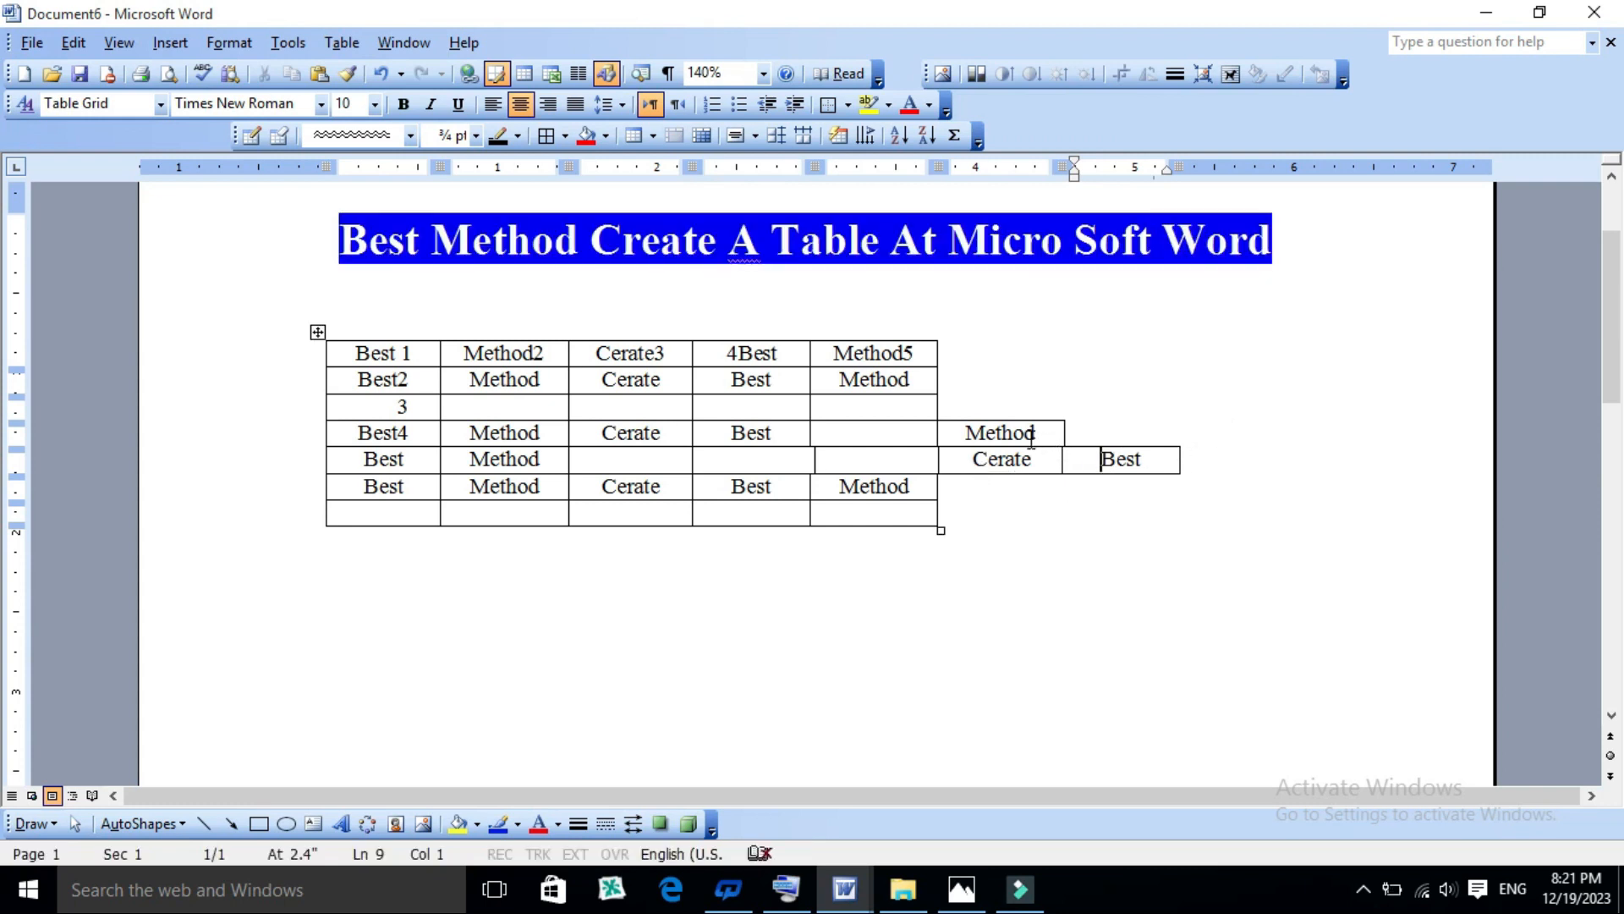
# - Try clearing the contents of the fifth row's protruding "Cerate" and "Best" cells, and undo it
pyautogui.moveTo(1124, 457); pyautogui.dragTo(1045, 458)
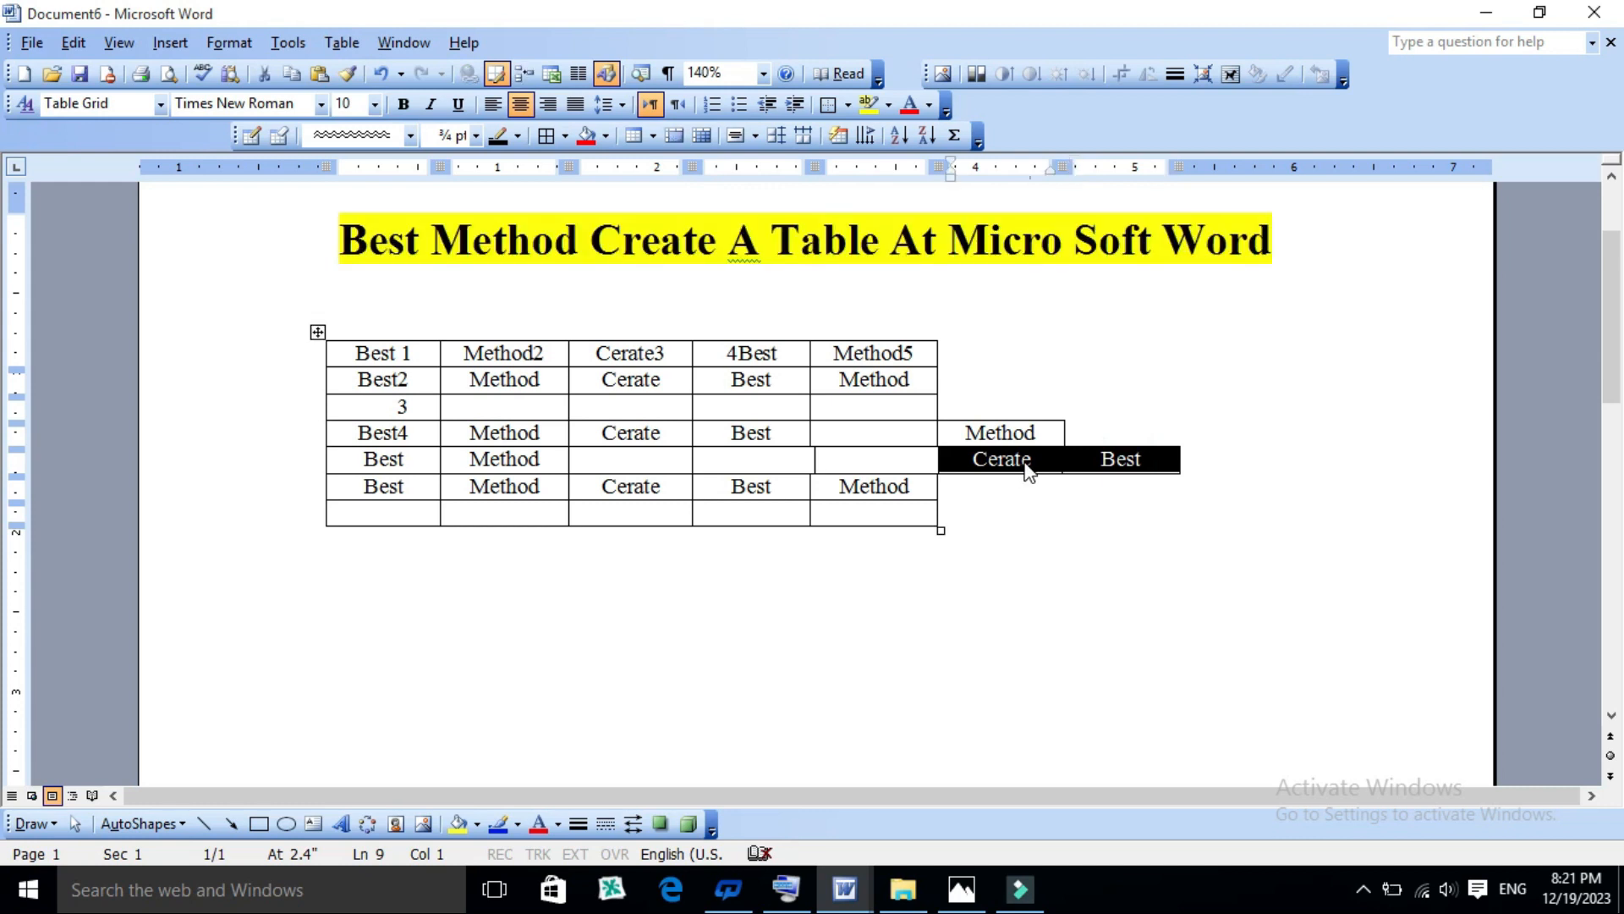
pyautogui.press('Delete')
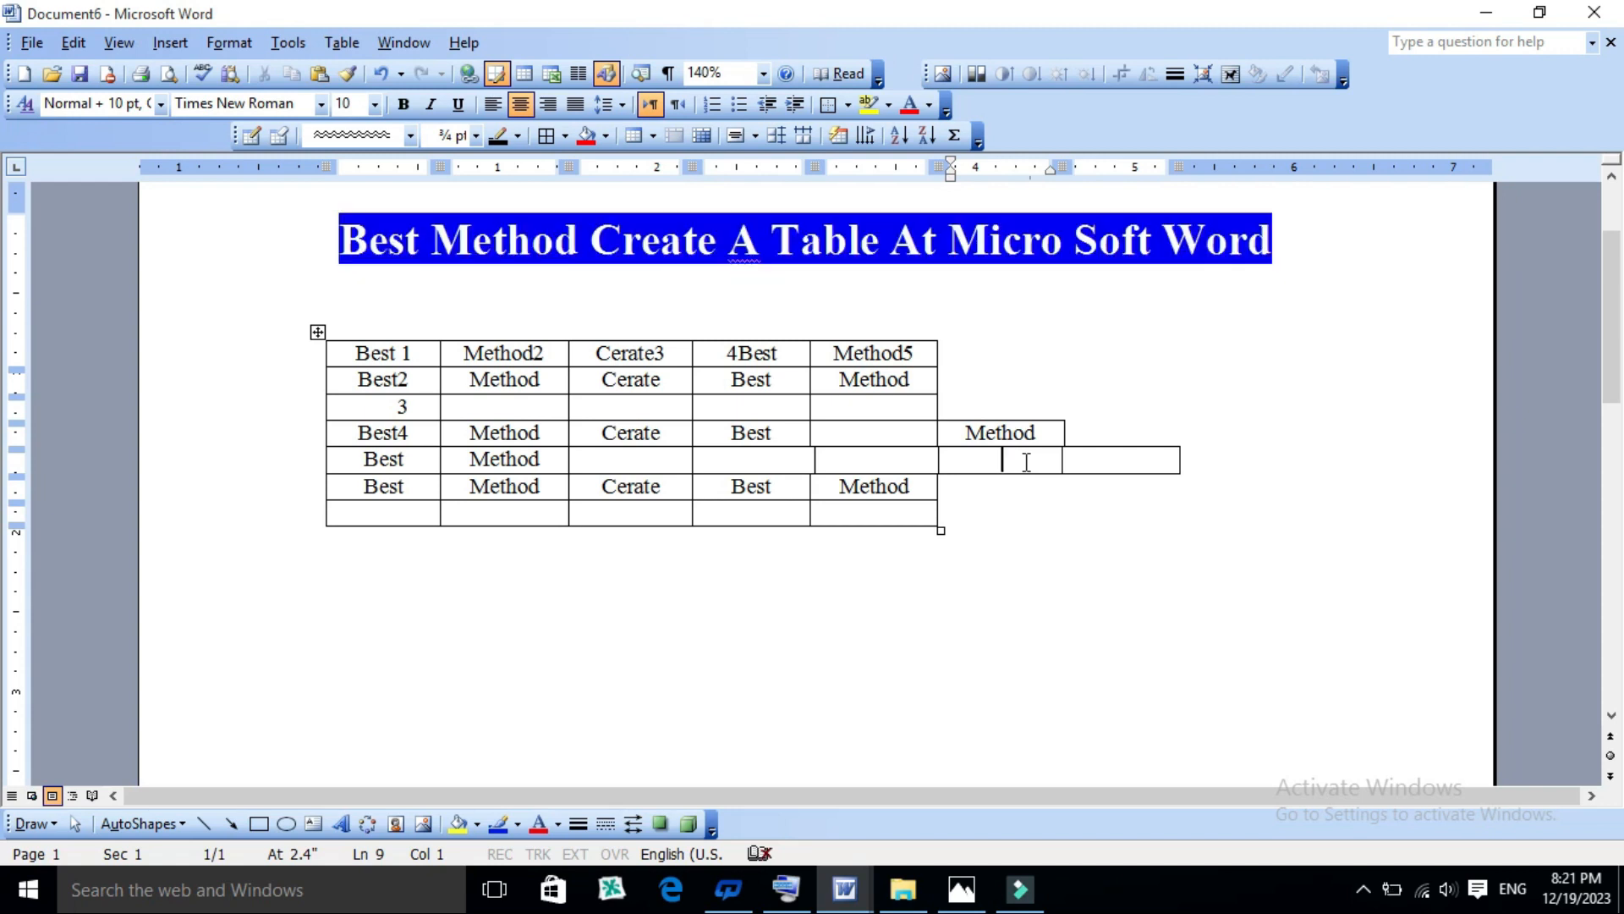
pyautogui.hotkey('ctrl', 'z')
# - Delete the protruding "Cerate" and "Best" cells at the end of the fifth row with the Shift cells left option
pyautogui.click(1018, 458)
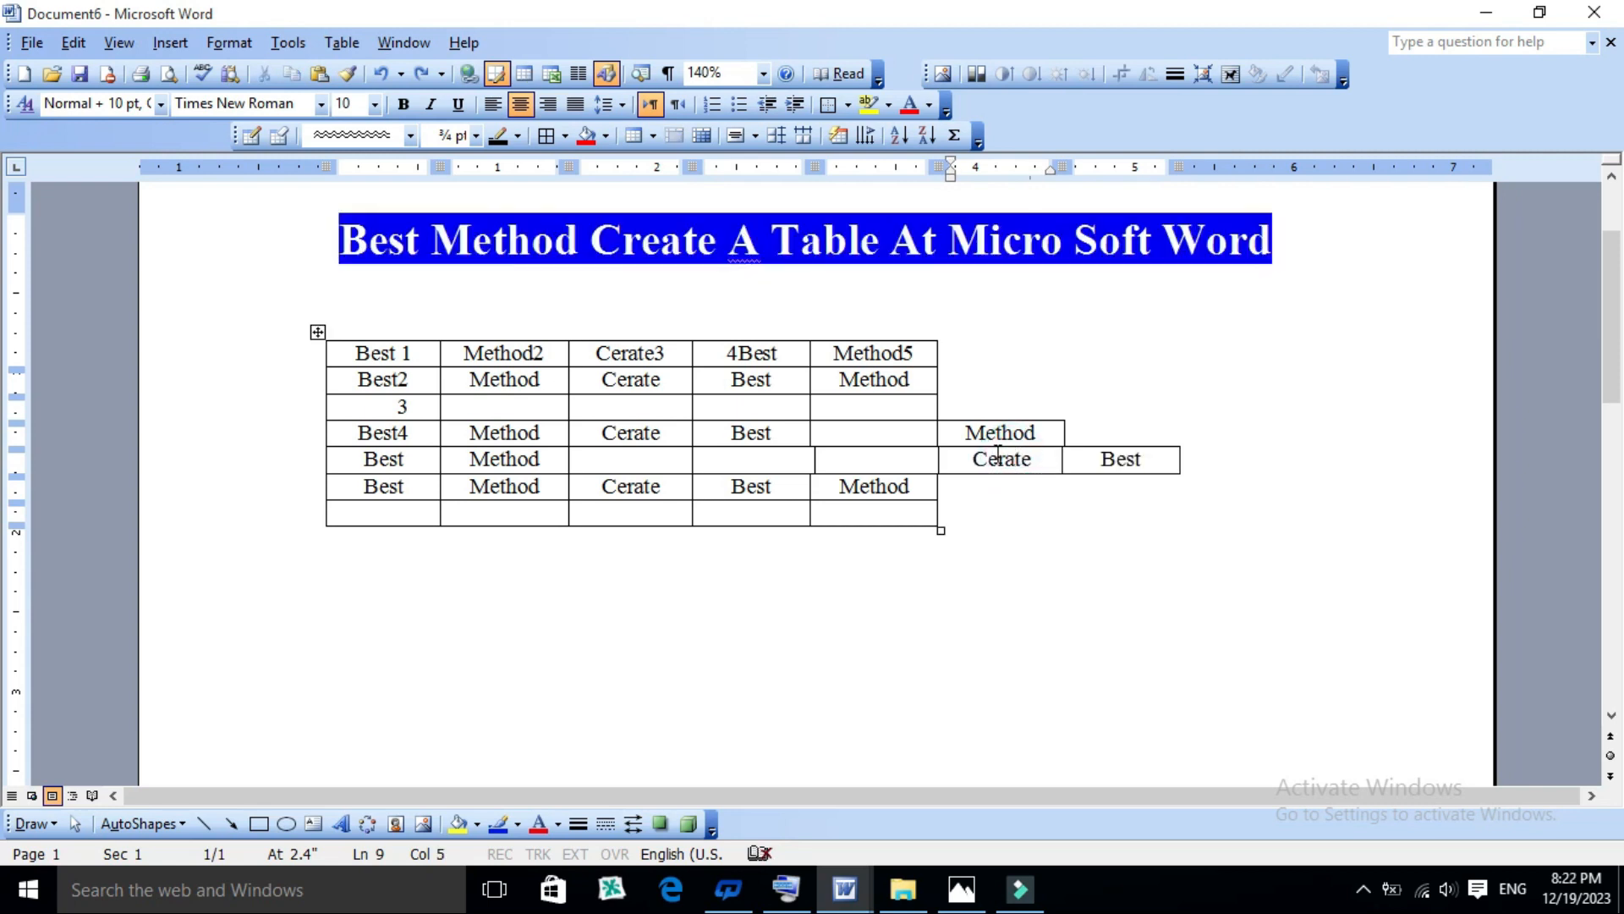
pyautogui.doubleClick(968, 461)
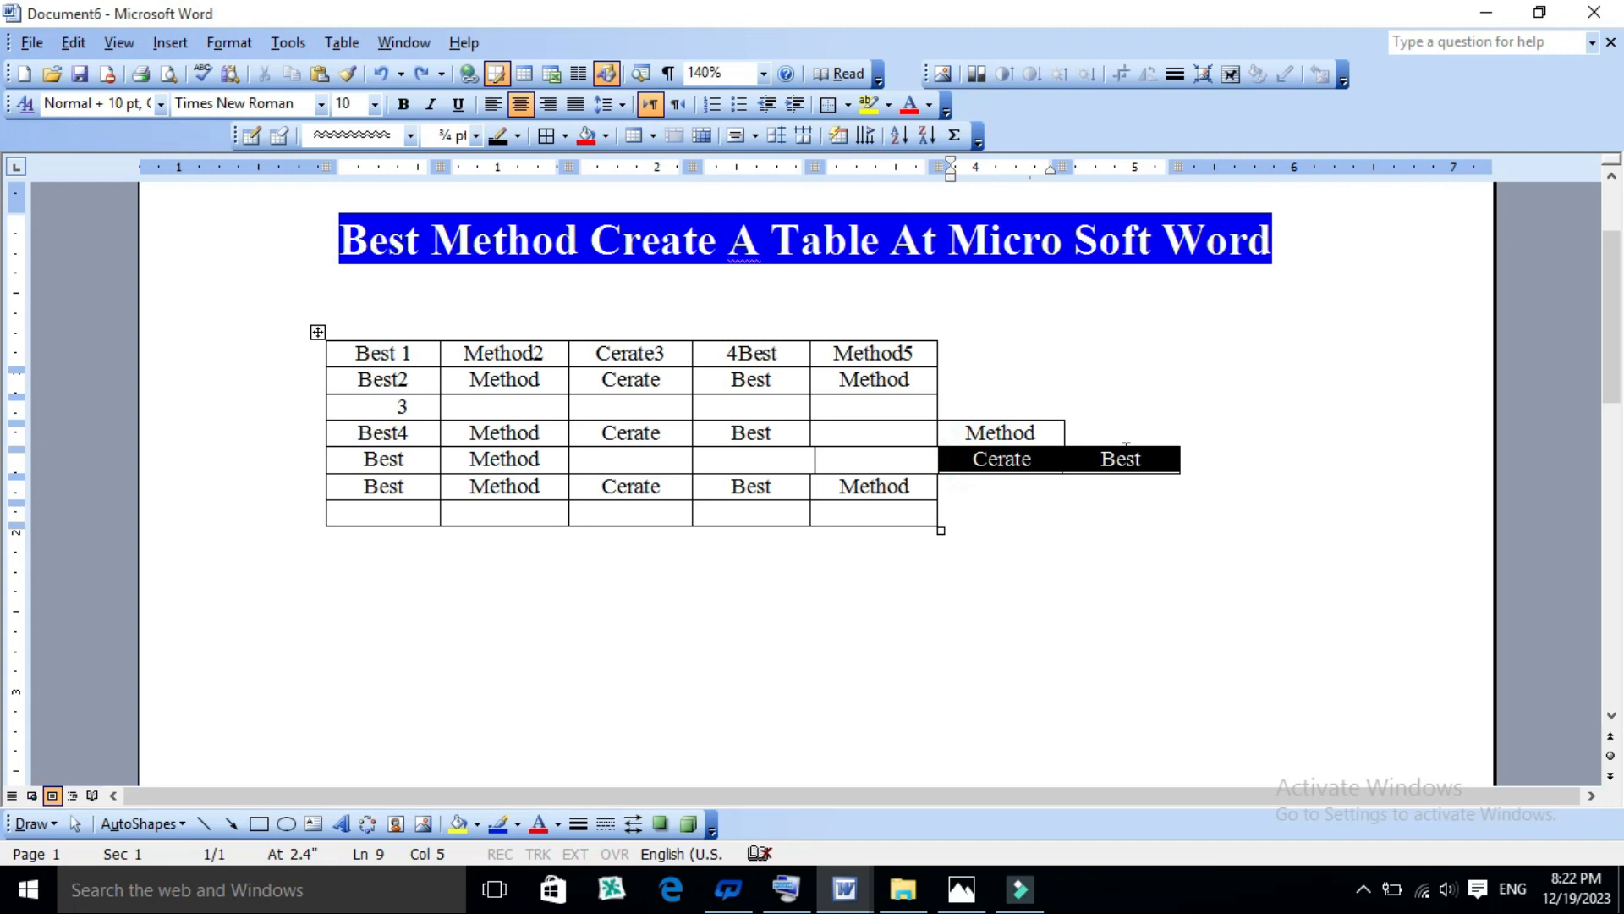
pyautogui.click(1116, 458)
pyautogui.click(1098, 458)
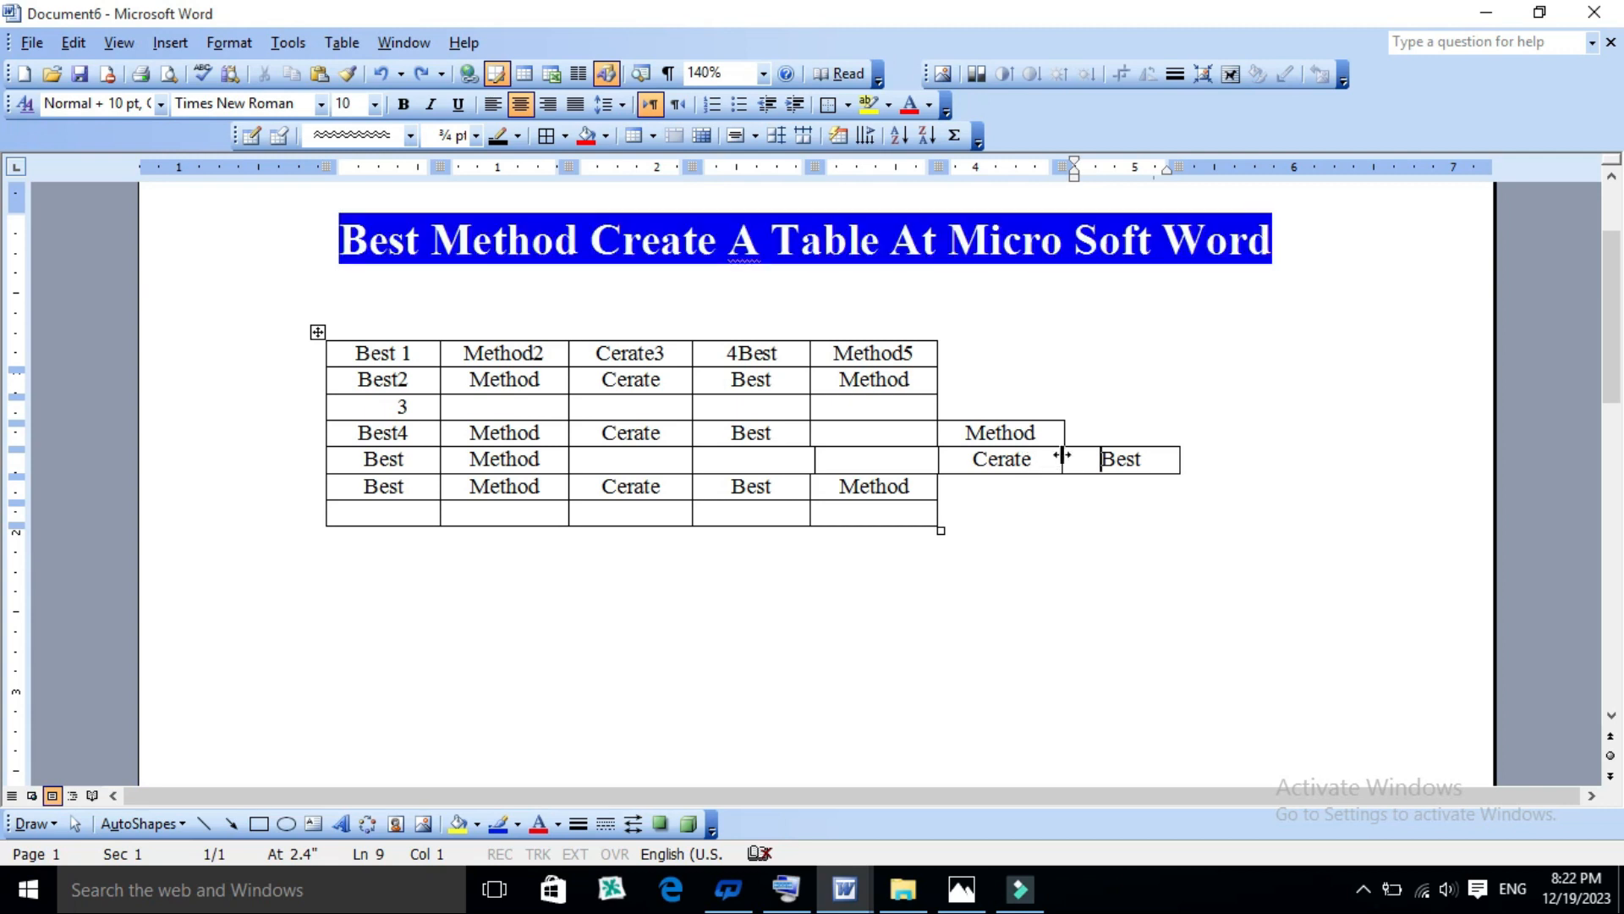
pyautogui.moveTo(1132, 462); pyautogui.dragTo(1020, 462)
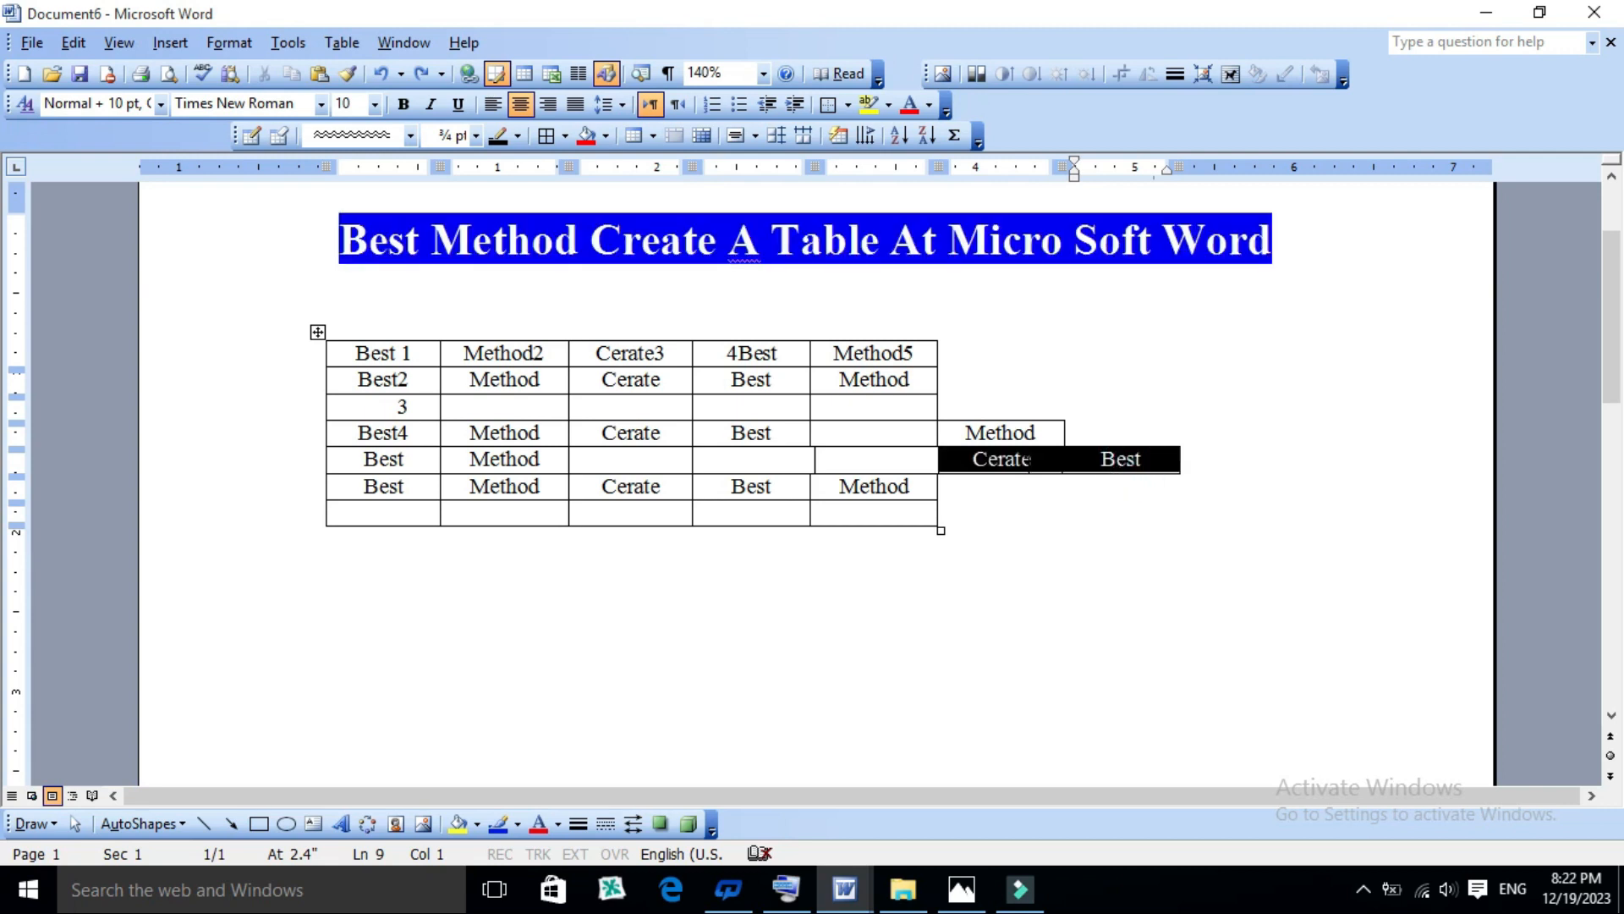
pyautogui.click(1020, 462)
pyautogui.click(1093, 462)
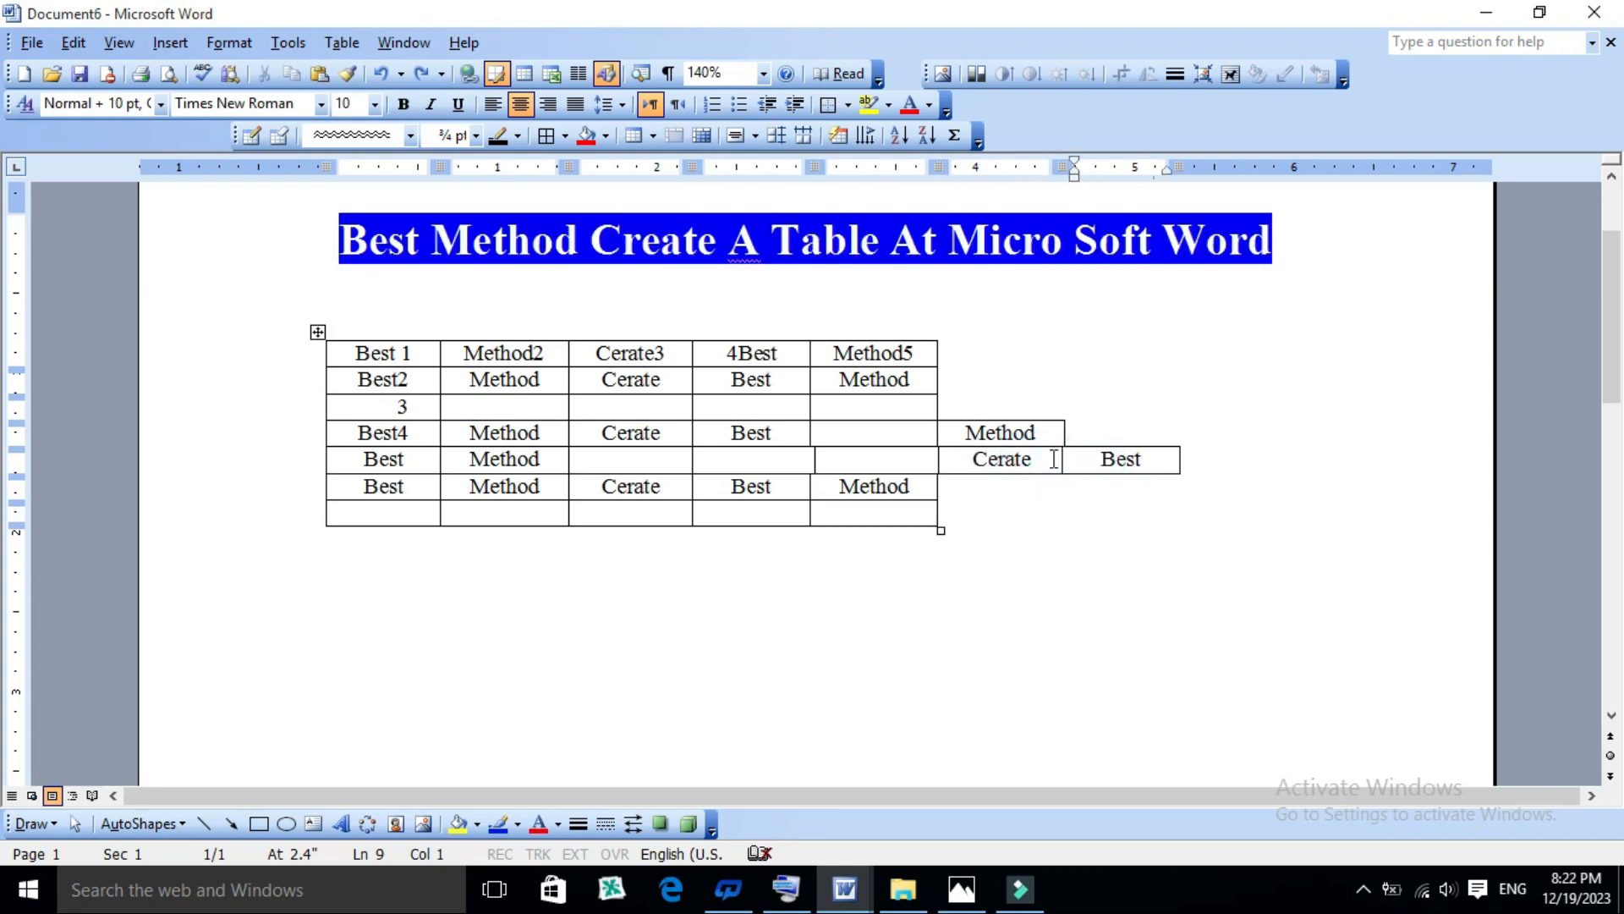
pyautogui.click(1088, 457)
pyautogui.moveTo(1152, 457); pyautogui.dragTo(1025, 458)
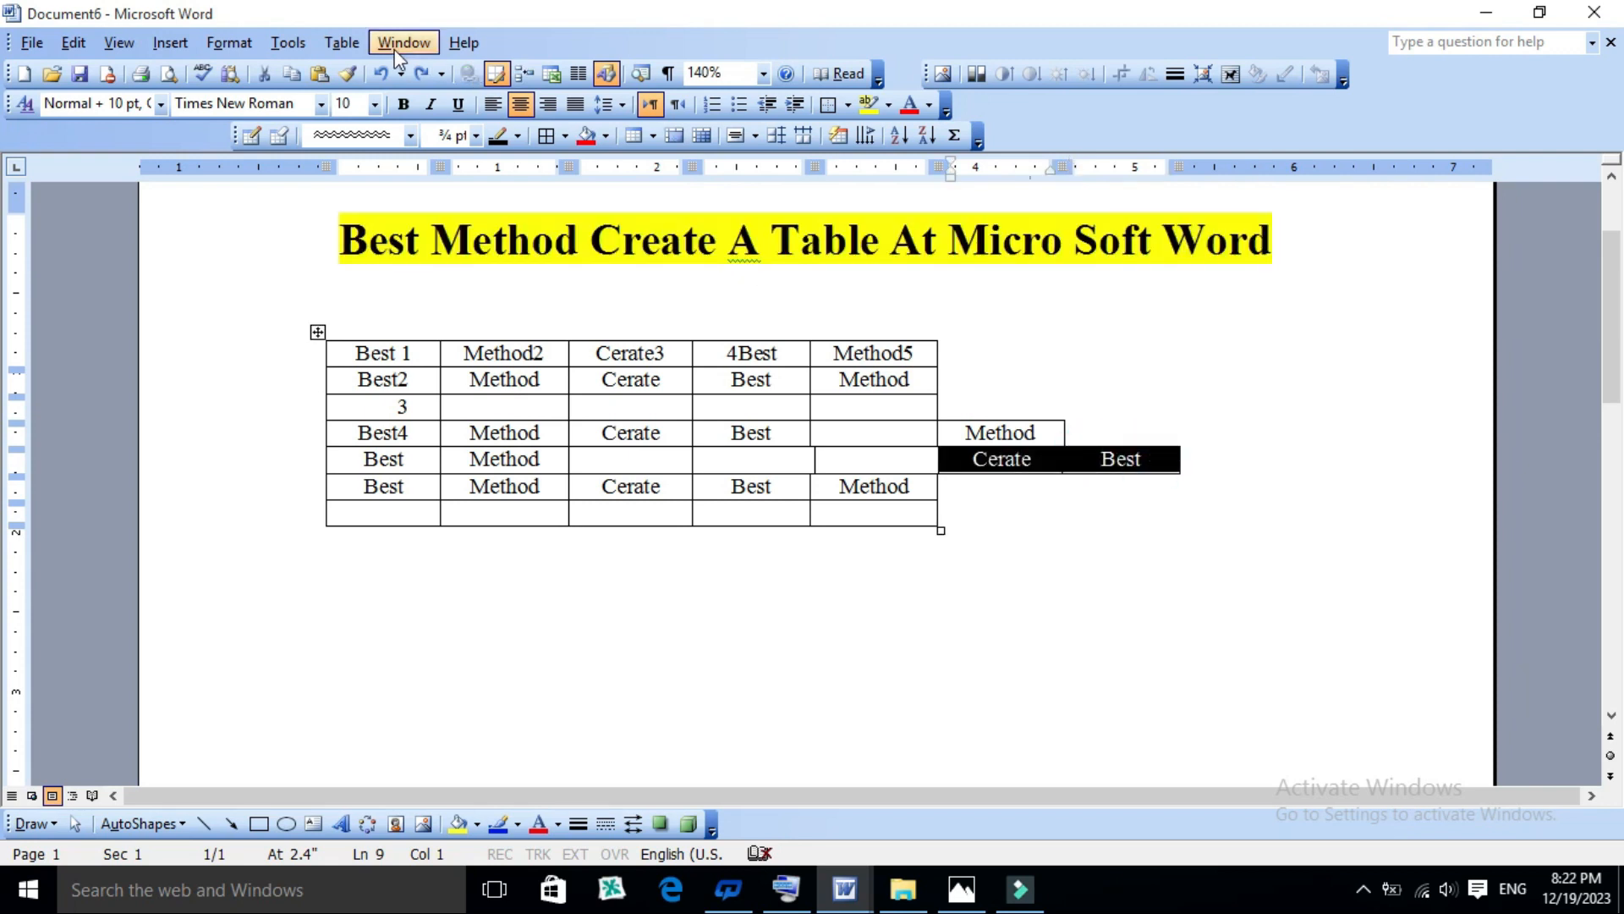
pyautogui.click(352, 43)
pyautogui.moveTo(372, 129)
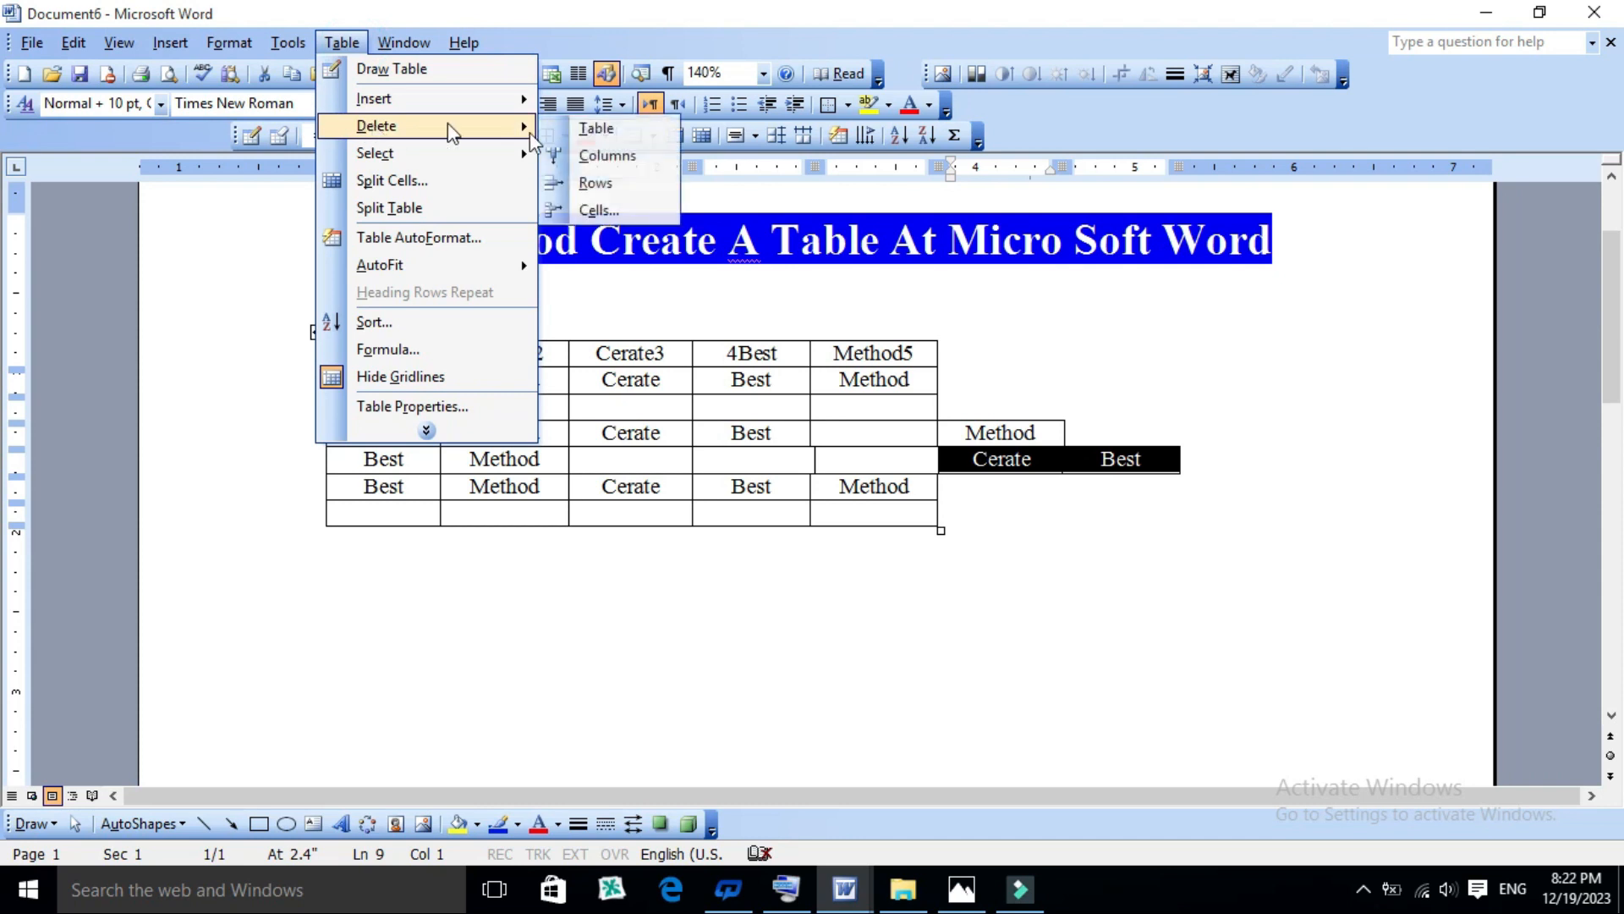
pyautogui.click(606, 211)
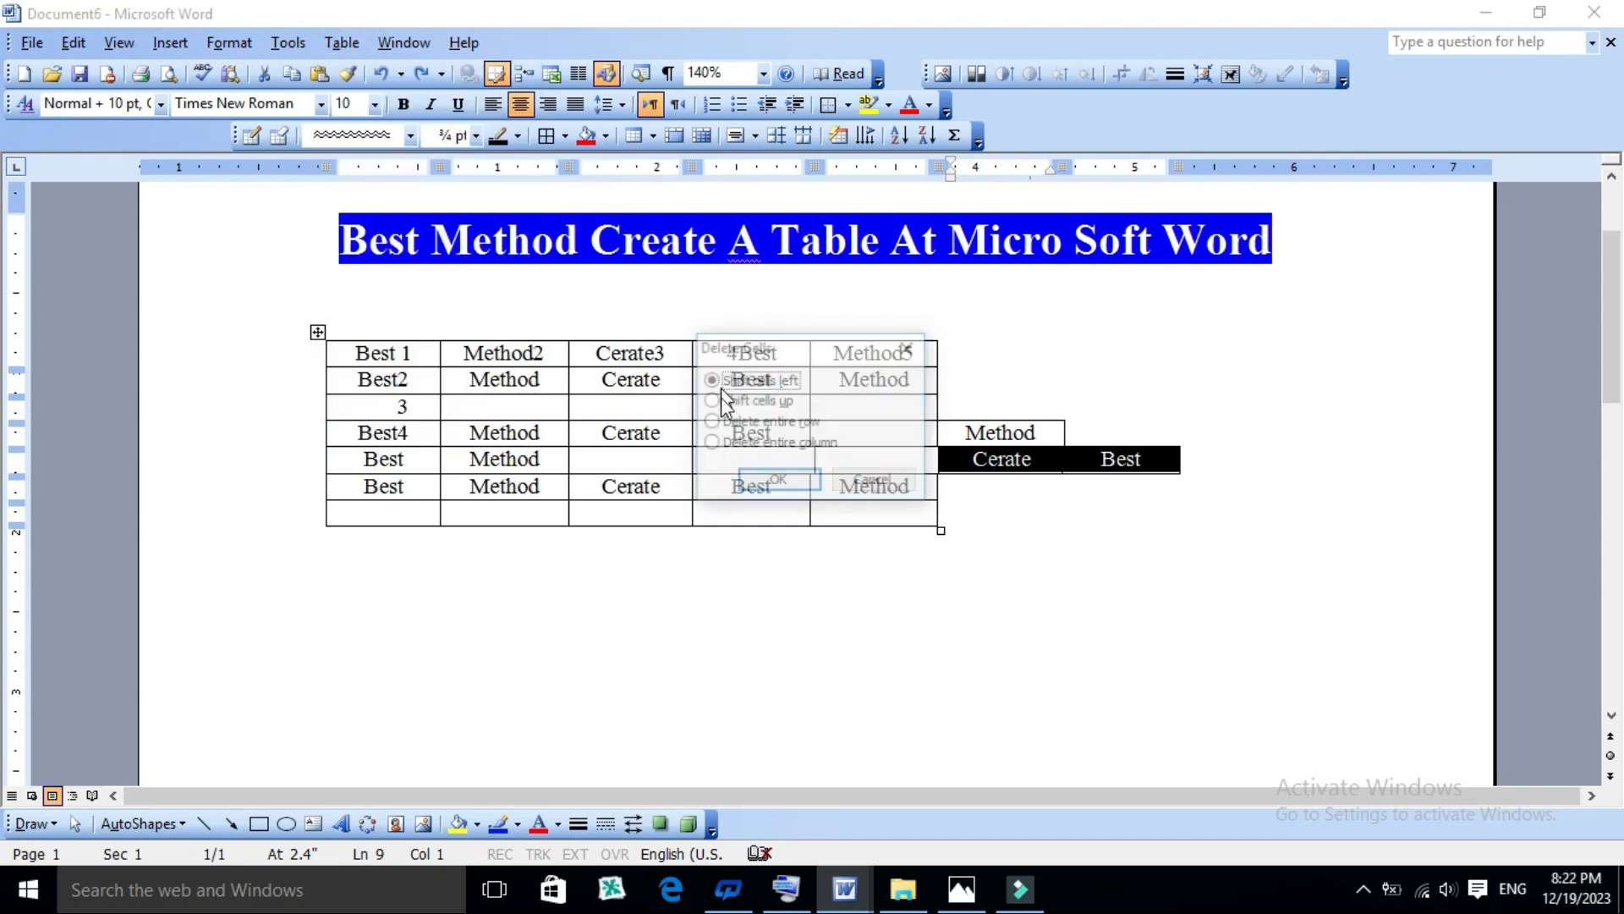
pyautogui.click(779, 481)
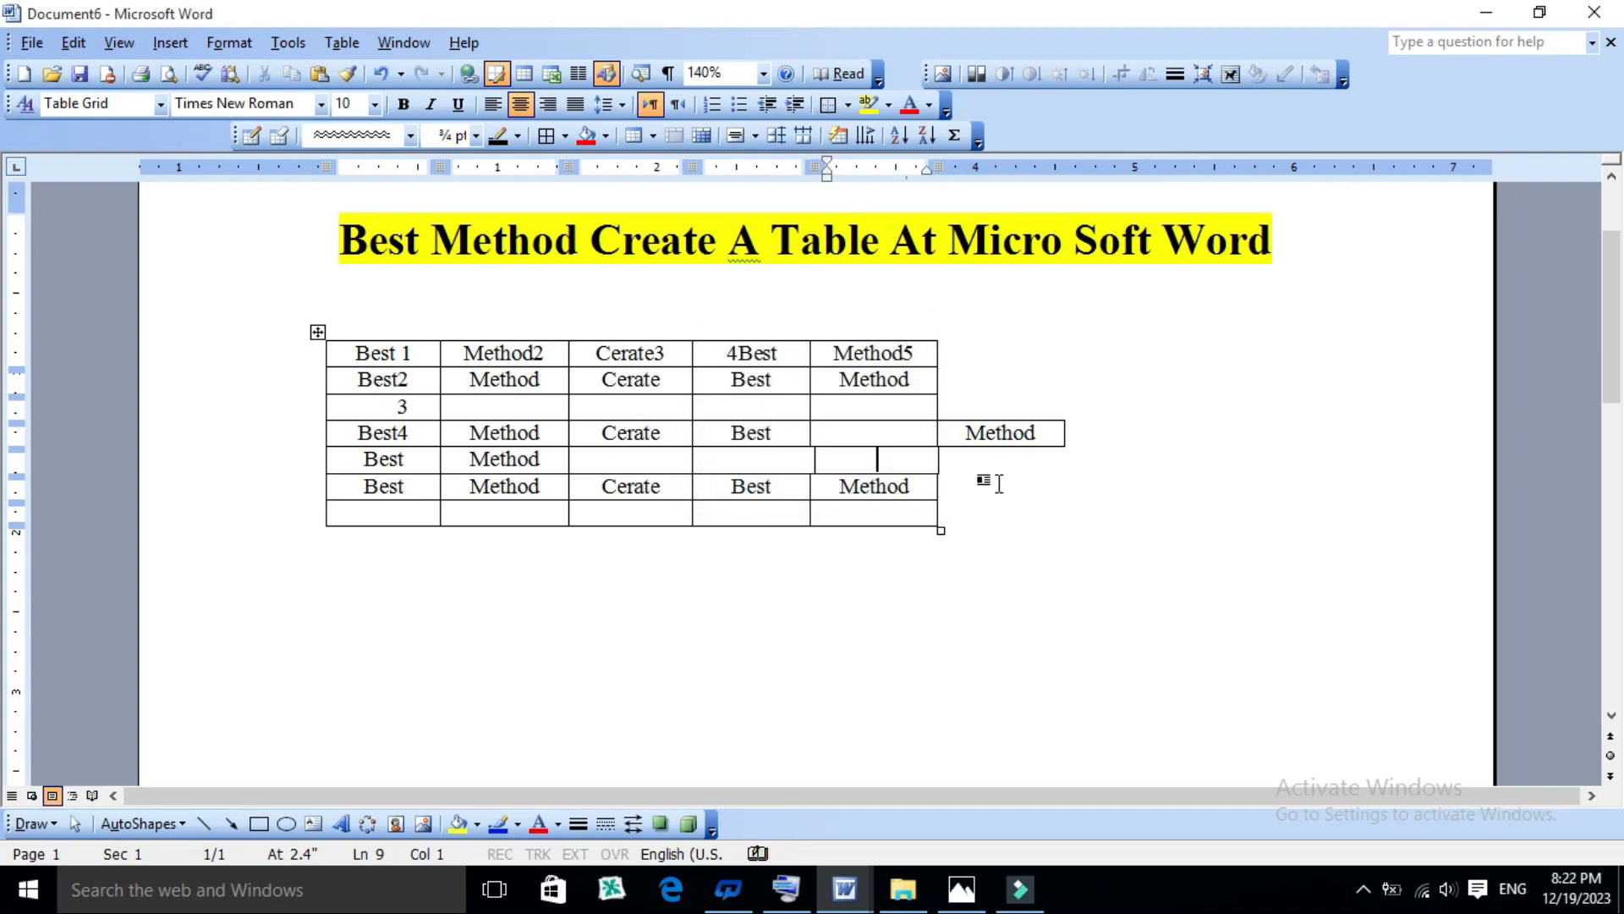
# - Delete the "Method", "Cerate", "Best" and "Method" cells of the sixth row with the Shift cells left option
pyautogui.click(1000, 432)
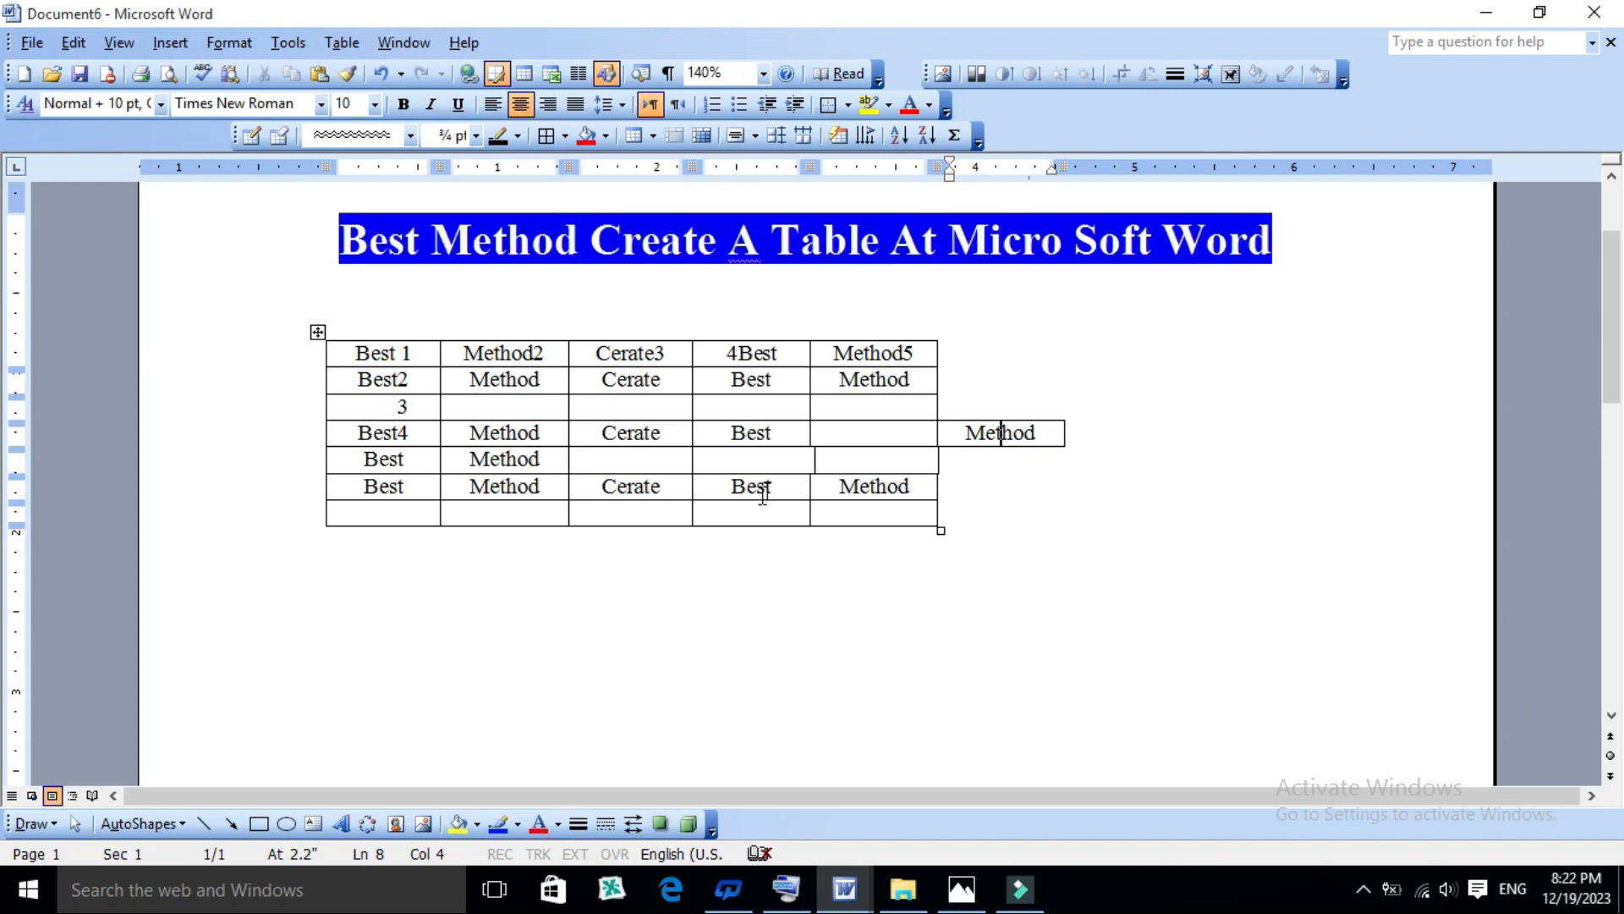
pyautogui.moveTo(909, 482); pyautogui.dragTo(506, 470)
pyautogui.moveTo(506, 480); pyautogui.dragTo(501, 493)
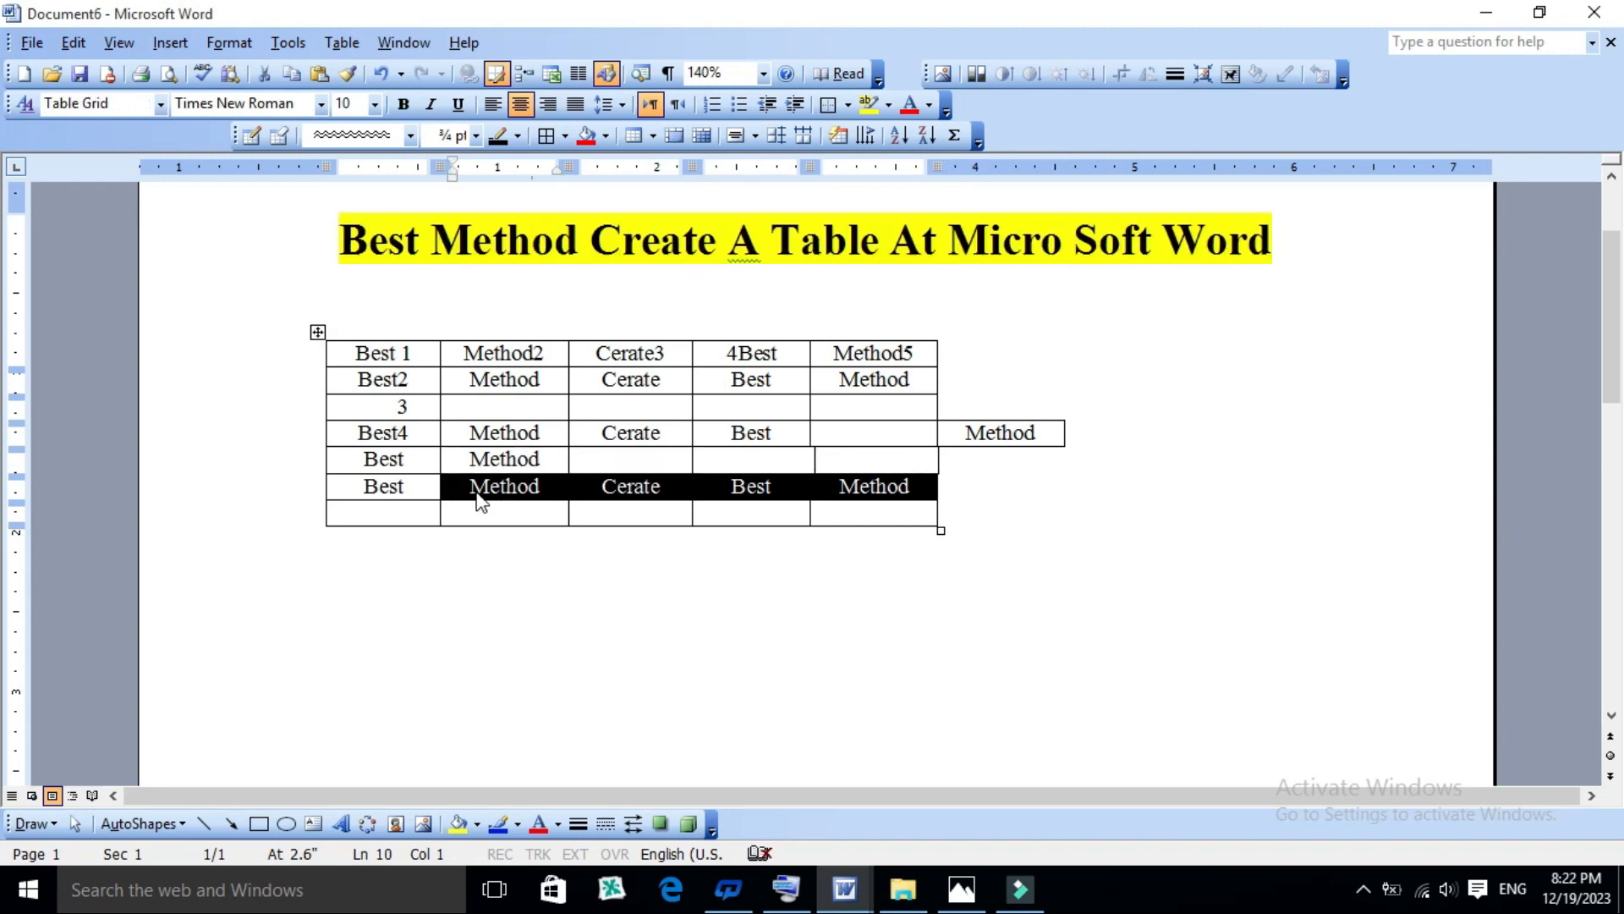
pyautogui.click(345, 42)
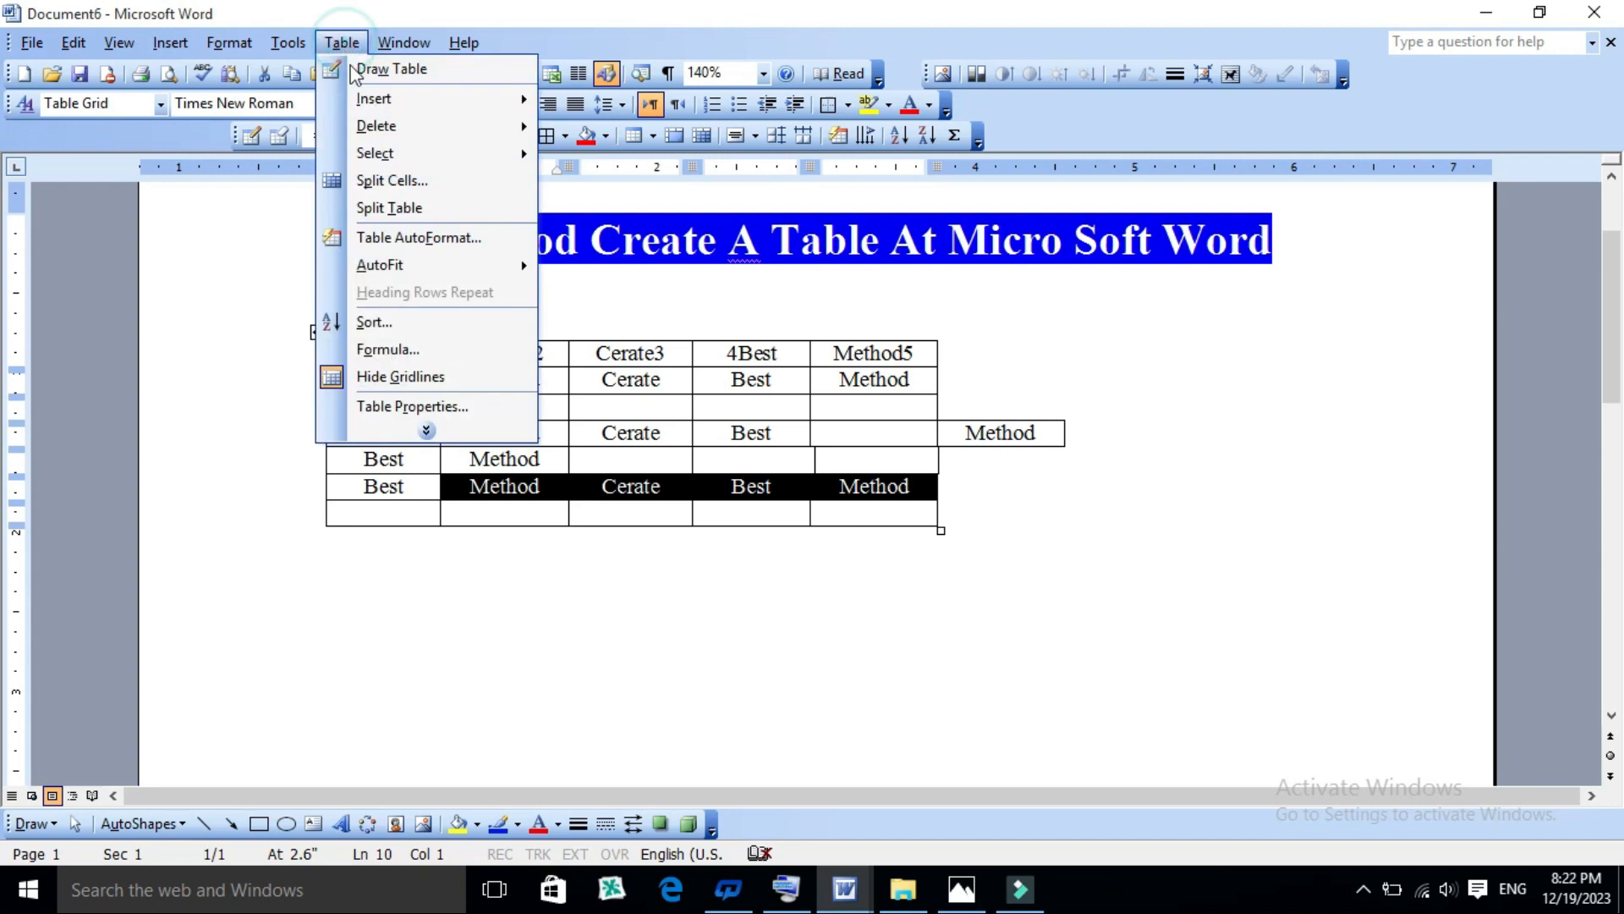
pyautogui.moveTo(388, 131)
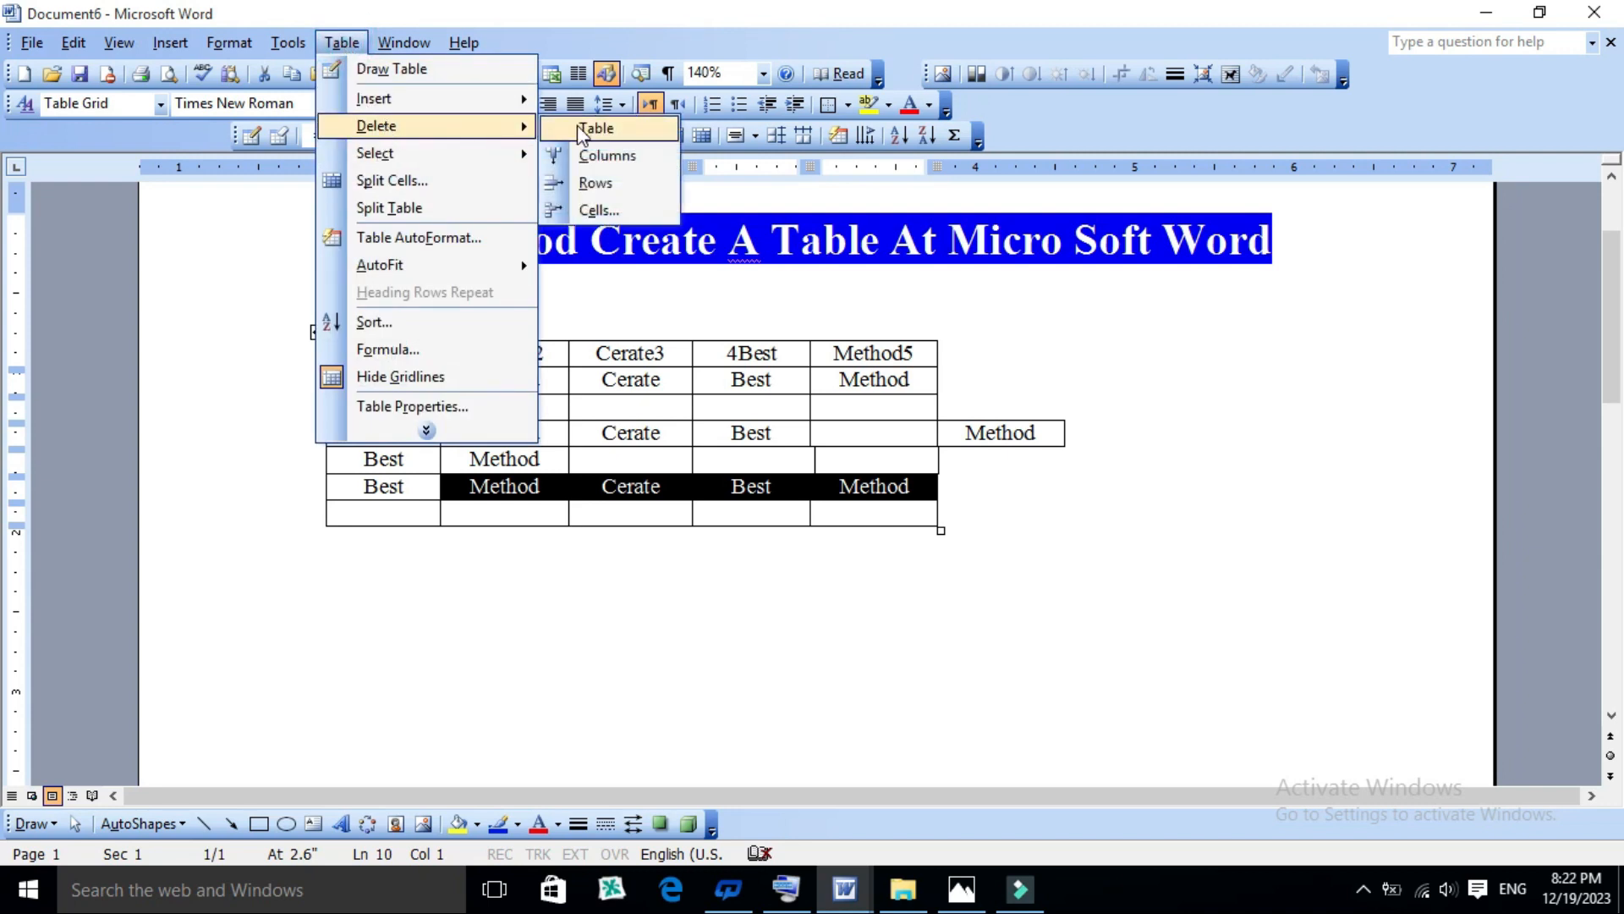
pyautogui.click(597, 210)
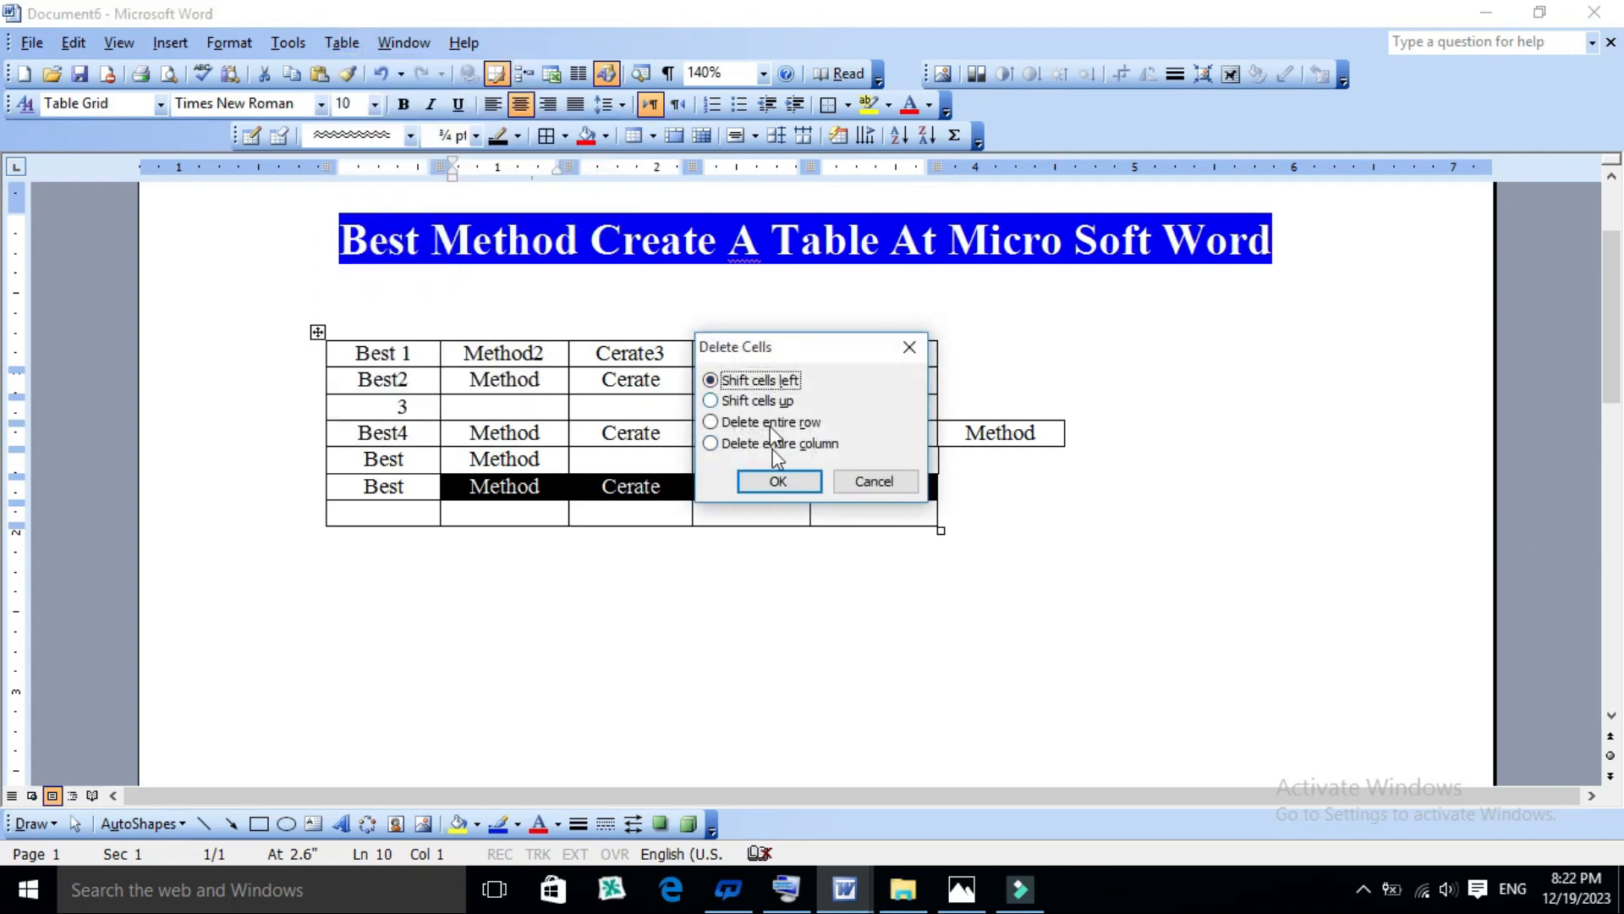
pyautogui.click(775, 482)
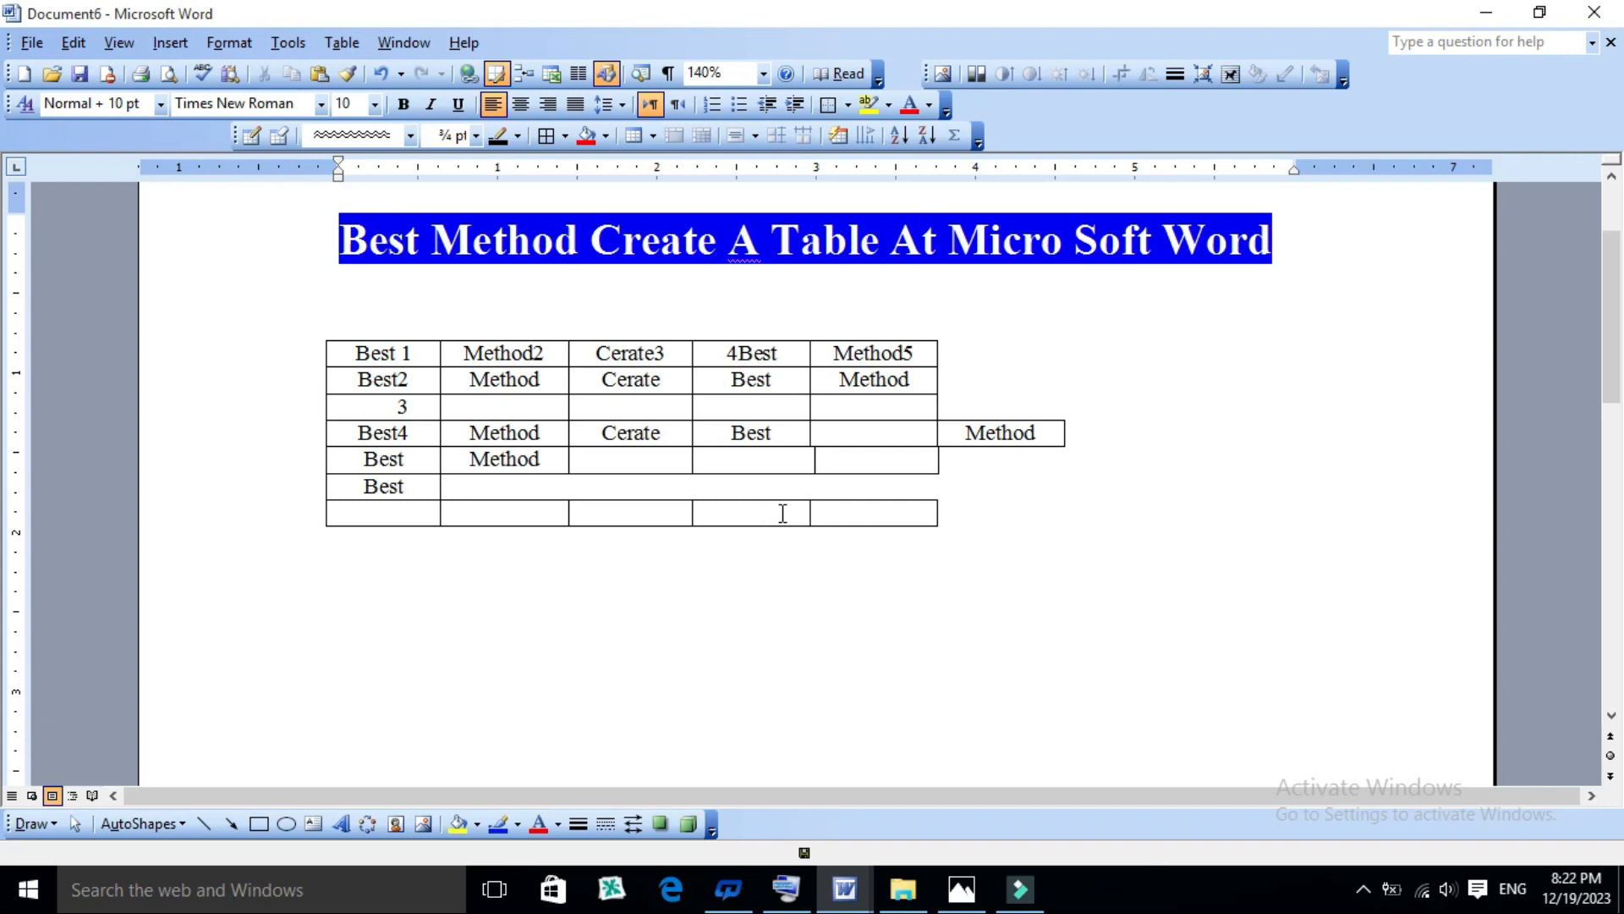
# - Append four empty rows after the last row of the table
pyautogui.click(853, 515)
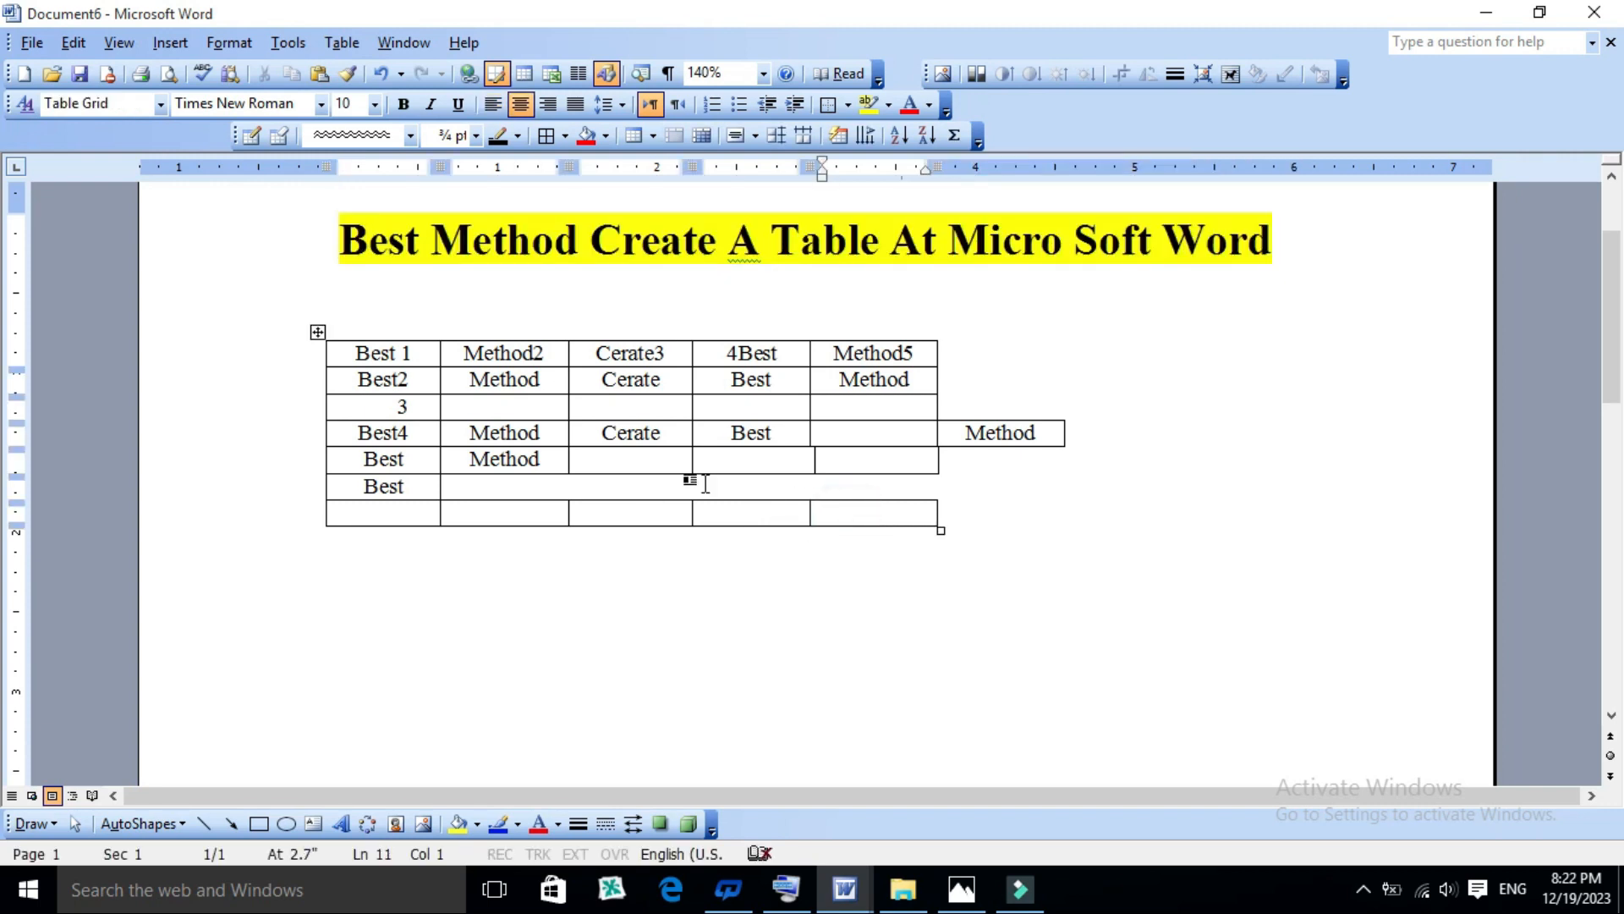
pyautogui.click(836, 511)
pyautogui.press('Tab')
pyautogui.press('Tab')
pyautogui.press('Tab')
pyautogui.press('Tab')
pyautogui.press('Tab')
pyautogui.press('Tab')
pyautogui.press('Tab')
pyautogui.press('Tab')
pyautogui.press('Tab')
pyautogui.press('Tab')
pyautogui.press('Tab')
pyautogui.press('Tab')
pyautogui.press('Tab')
pyautogui.press('Tab')
pyautogui.press('Tab')
pyautogui.press('Tab')
pyautogui.press('Tab')
pyautogui.press('Tab')
pyautogui.press('Tab')
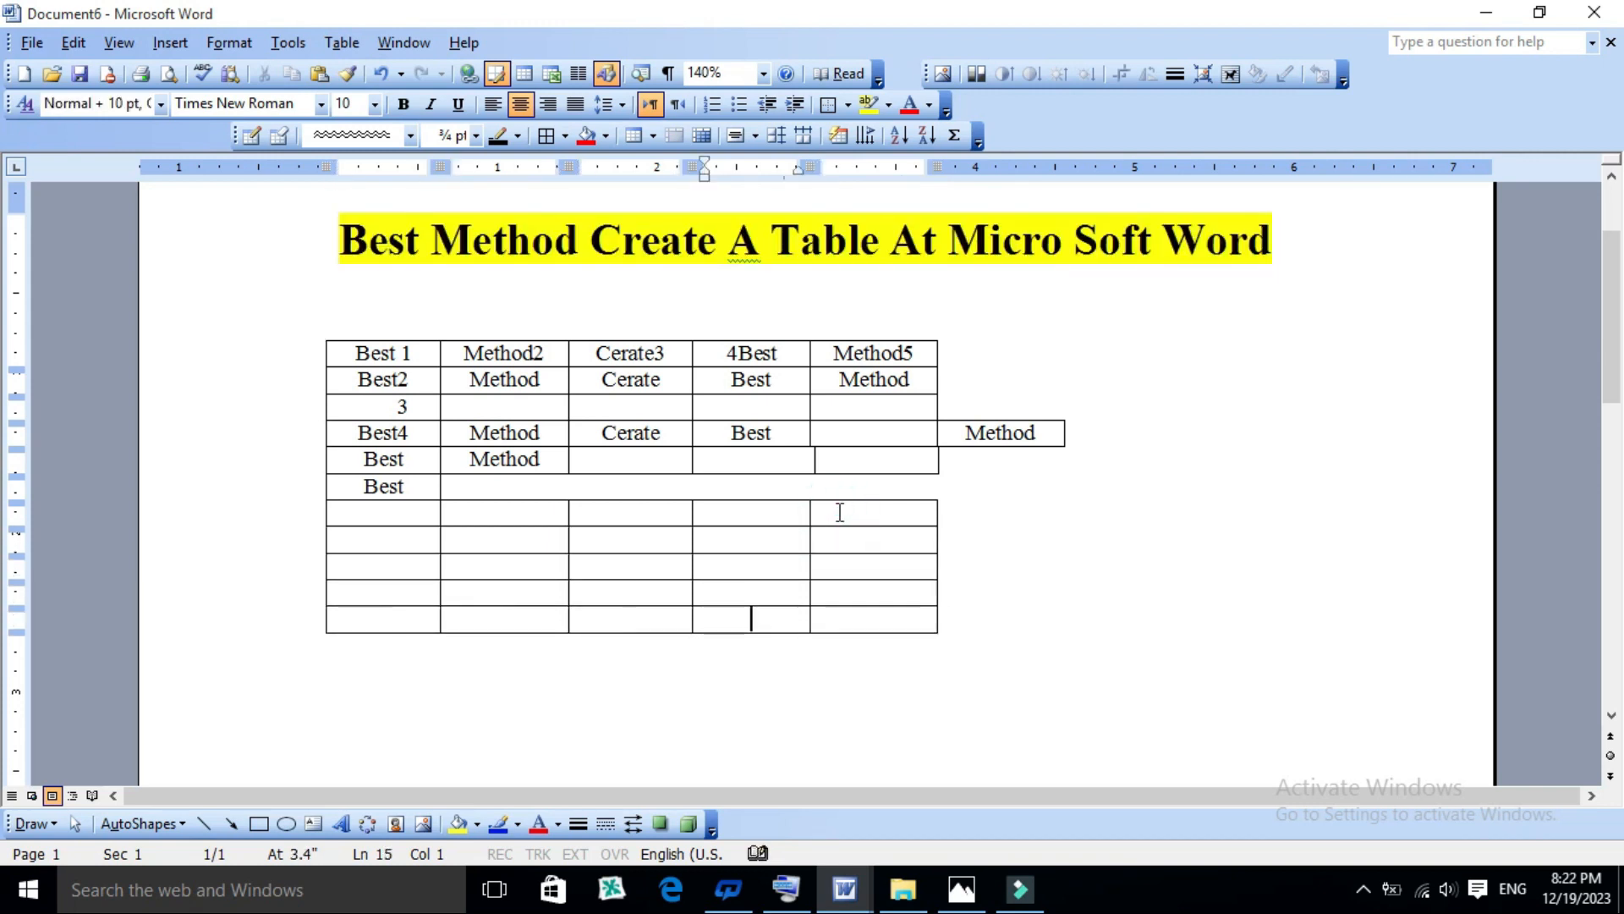
pyautogui.click(610, 519)
pyautogui.click(343, 44)
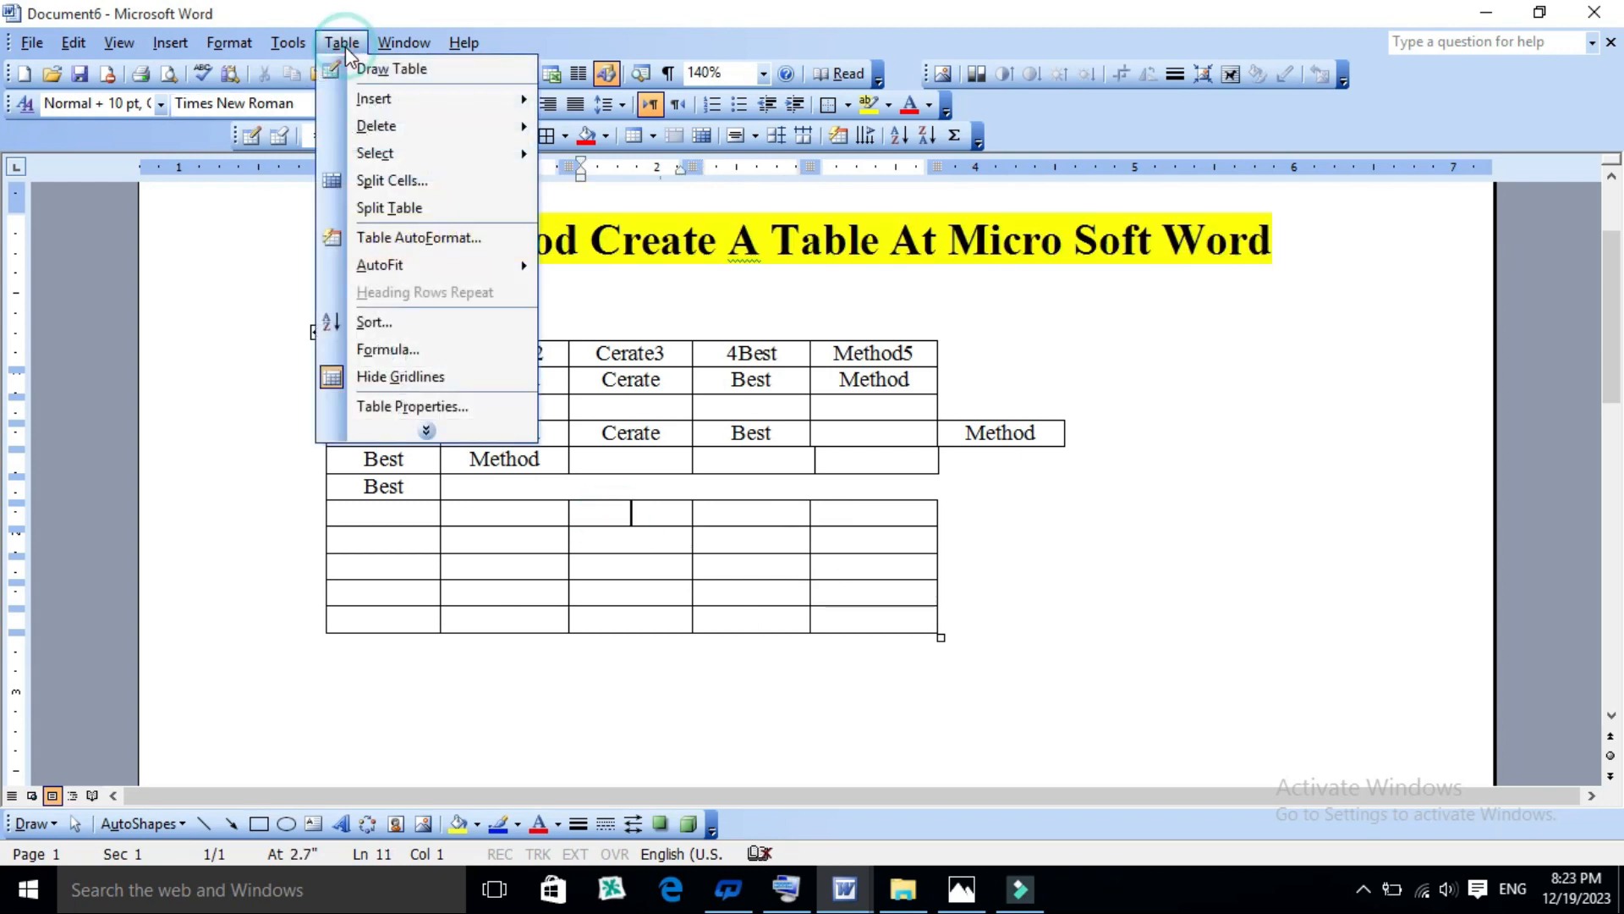
pyautogui.moveTo(377, 125)
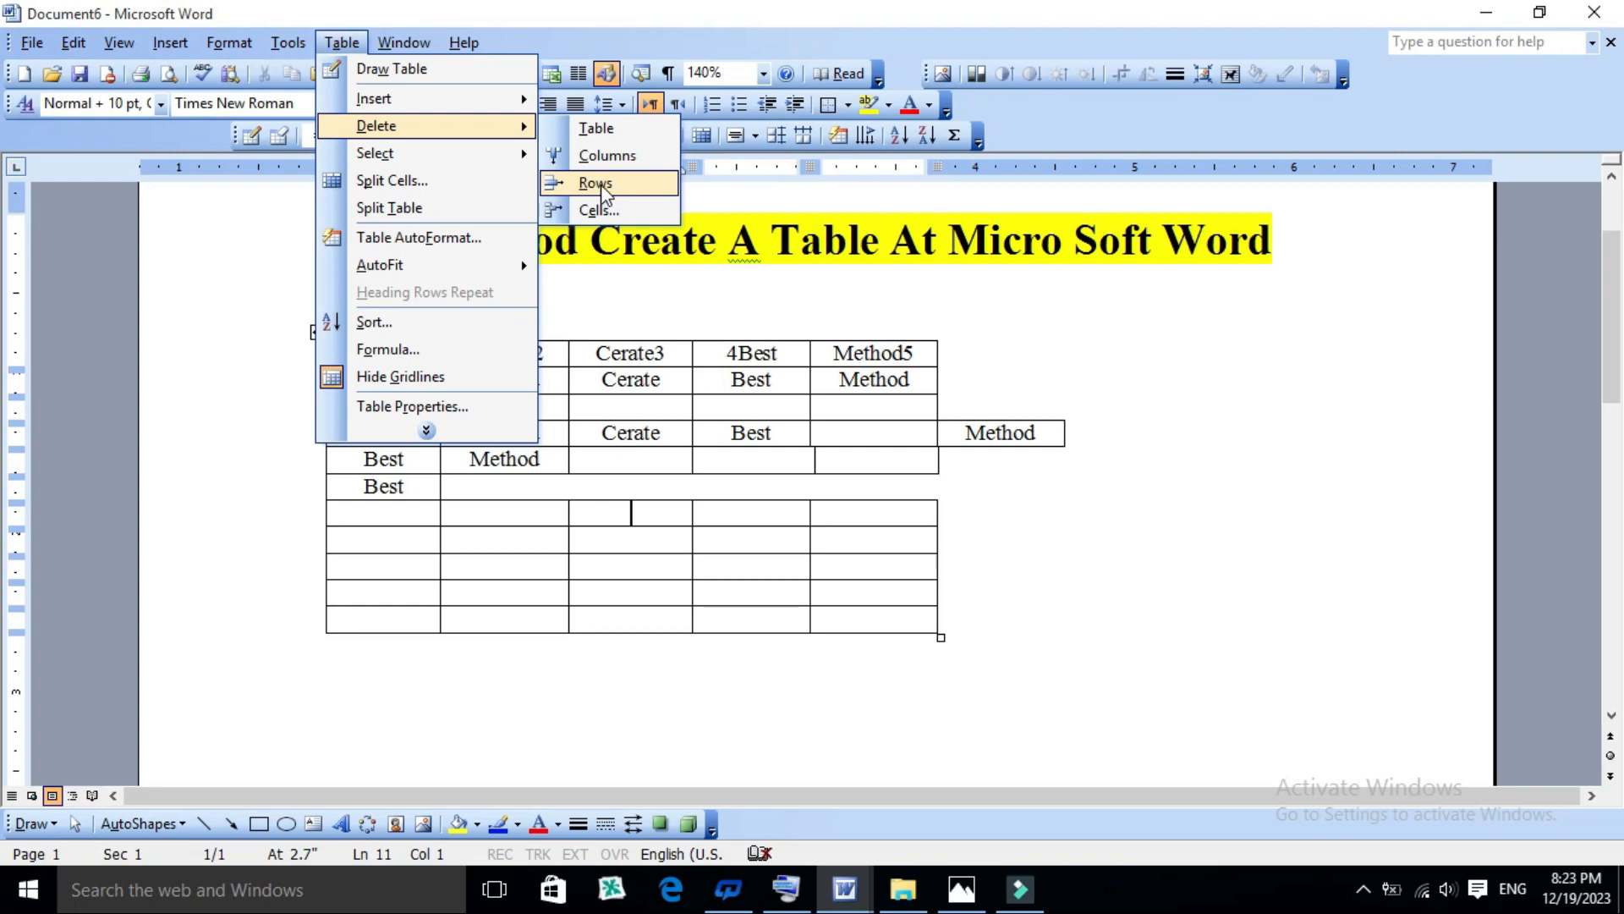
pyautogui.click(863, 346)
# - Delete the column headed "Method5", selecting its cells from the header down to the second-to-last row
pyautogui.moveTo(863, 346); pyautogui.dragTo(872, 597)
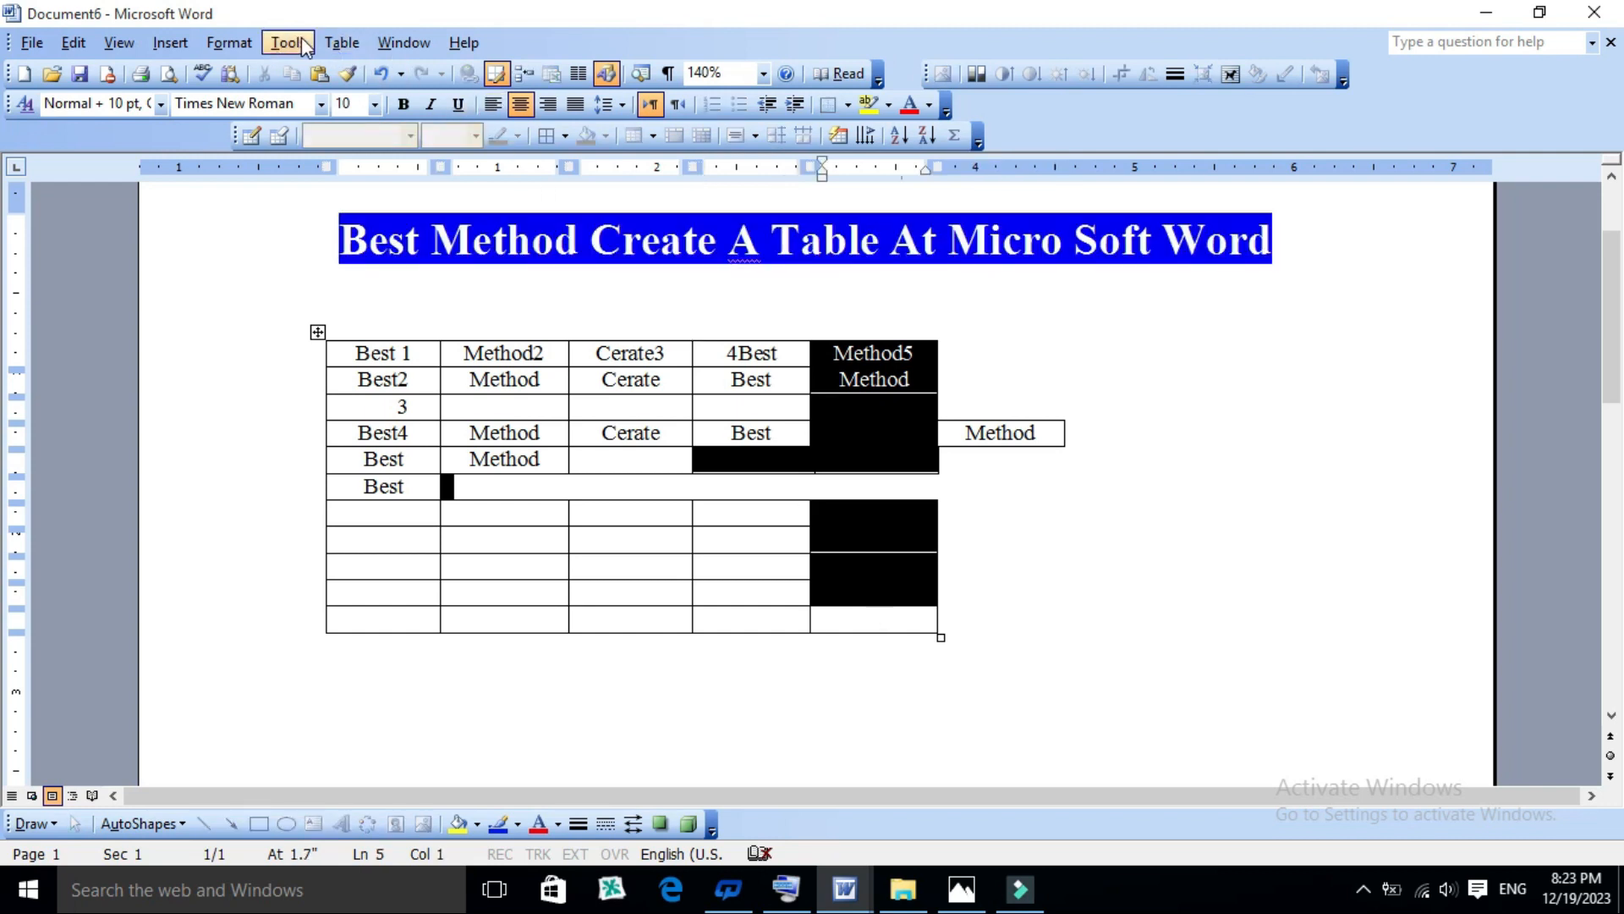
pyautogui.click(341, 43)
pyautogui.moveTo(478, 127)
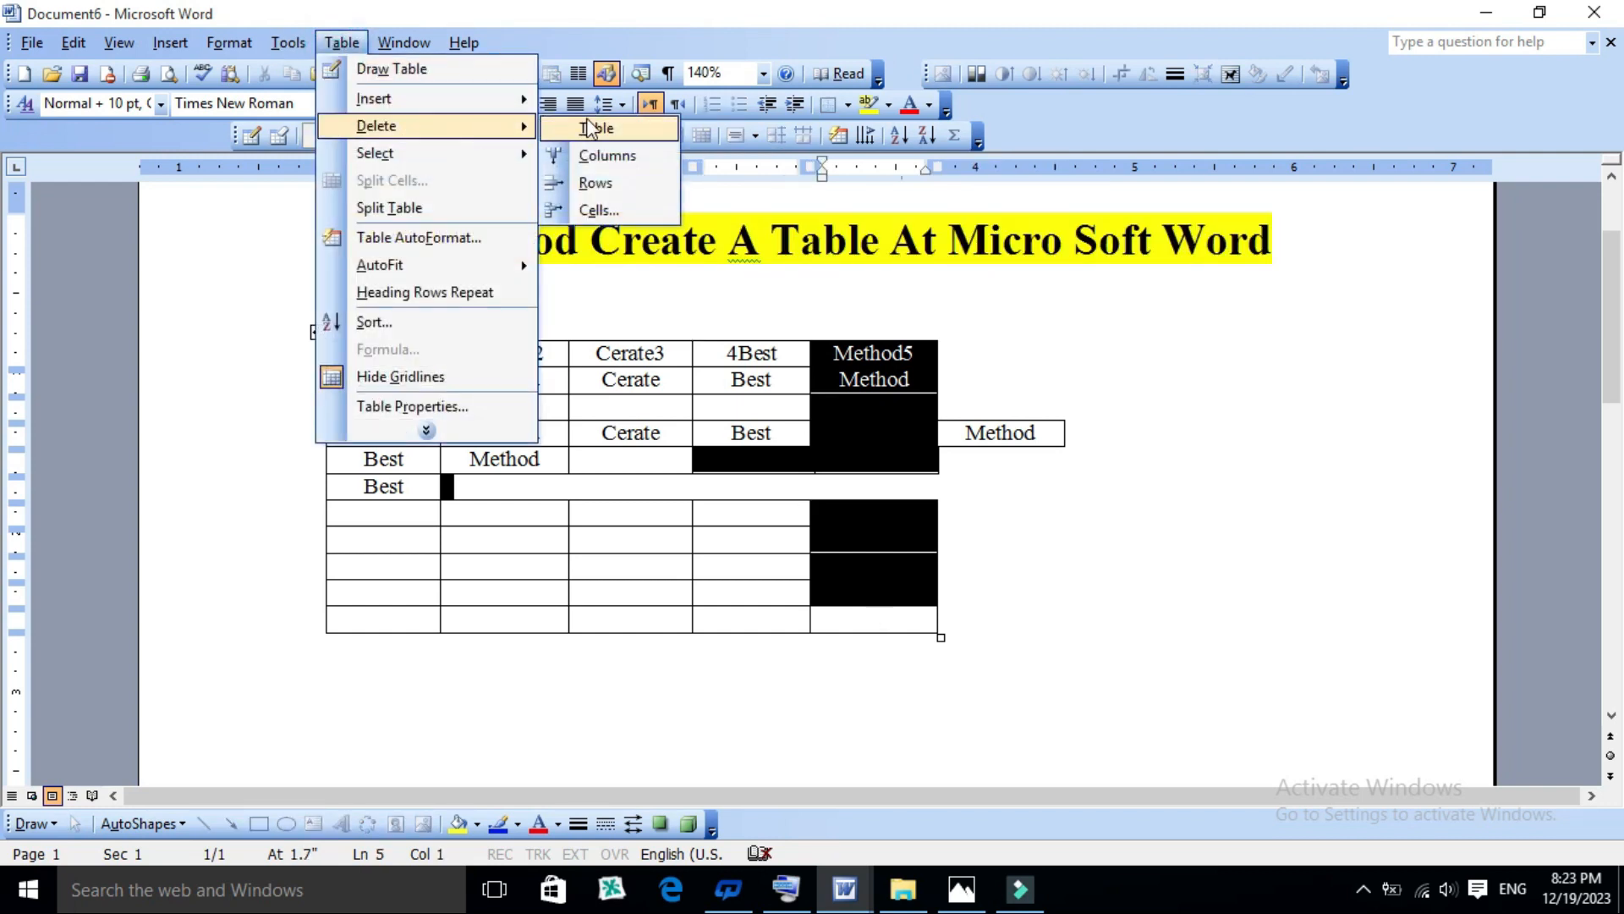
pyautogui.click(603, 157)
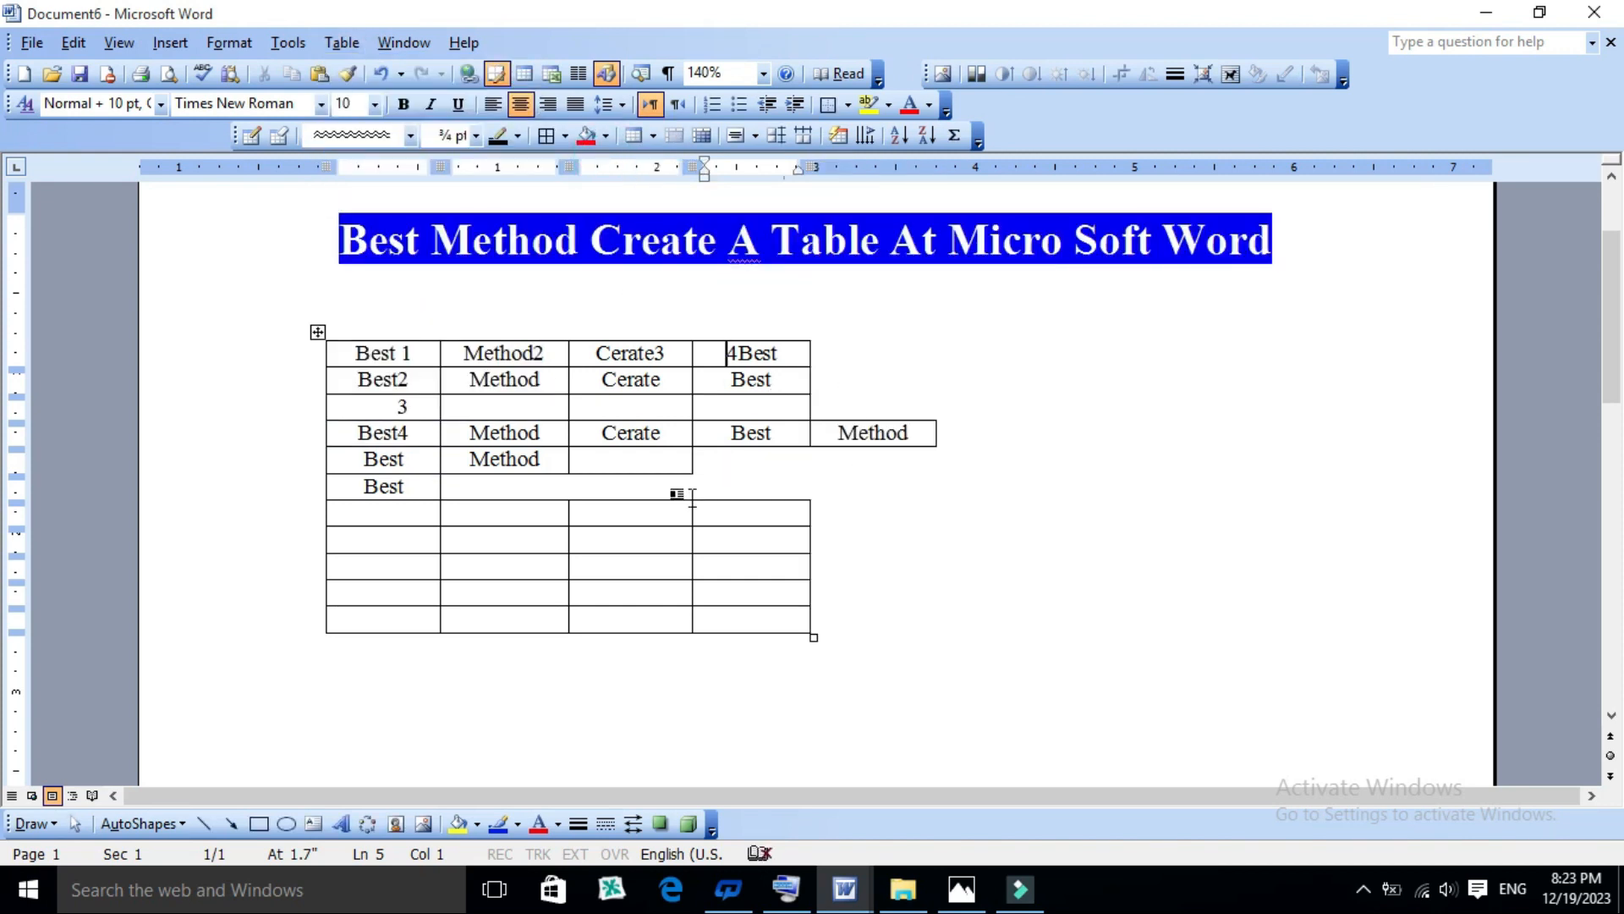
# - Delete the entire table, and undo the deletion
pyautogui.moveTo(732, 565); pyautogui.dragTo(489, 577)
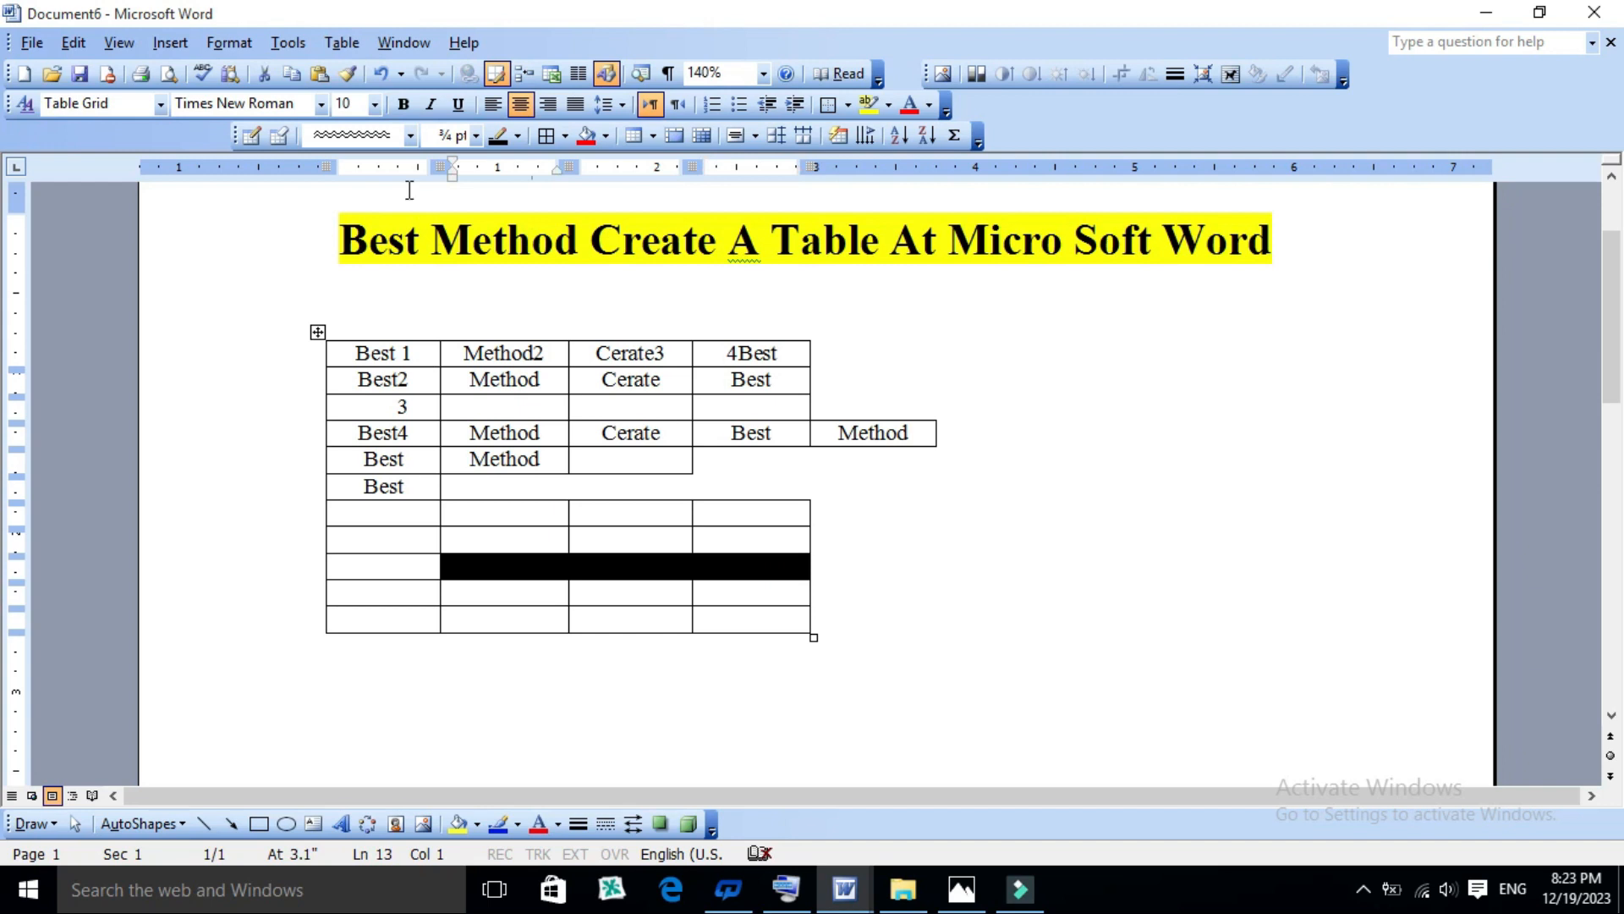
pyautogui.click(645, 522)
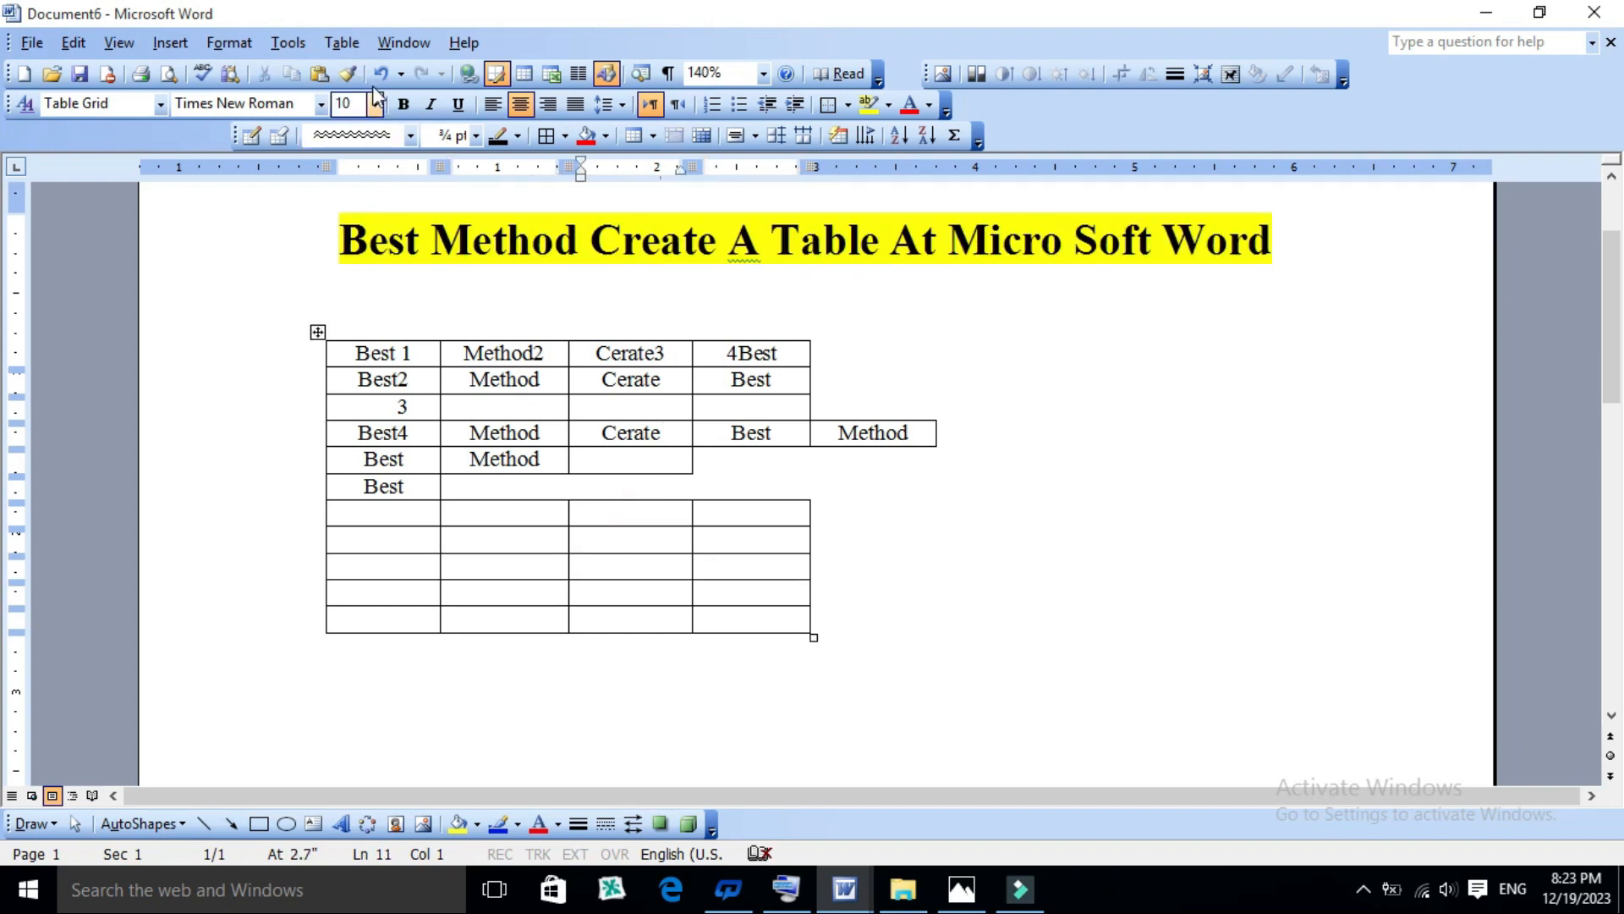
pyautogui.click(342, 42)
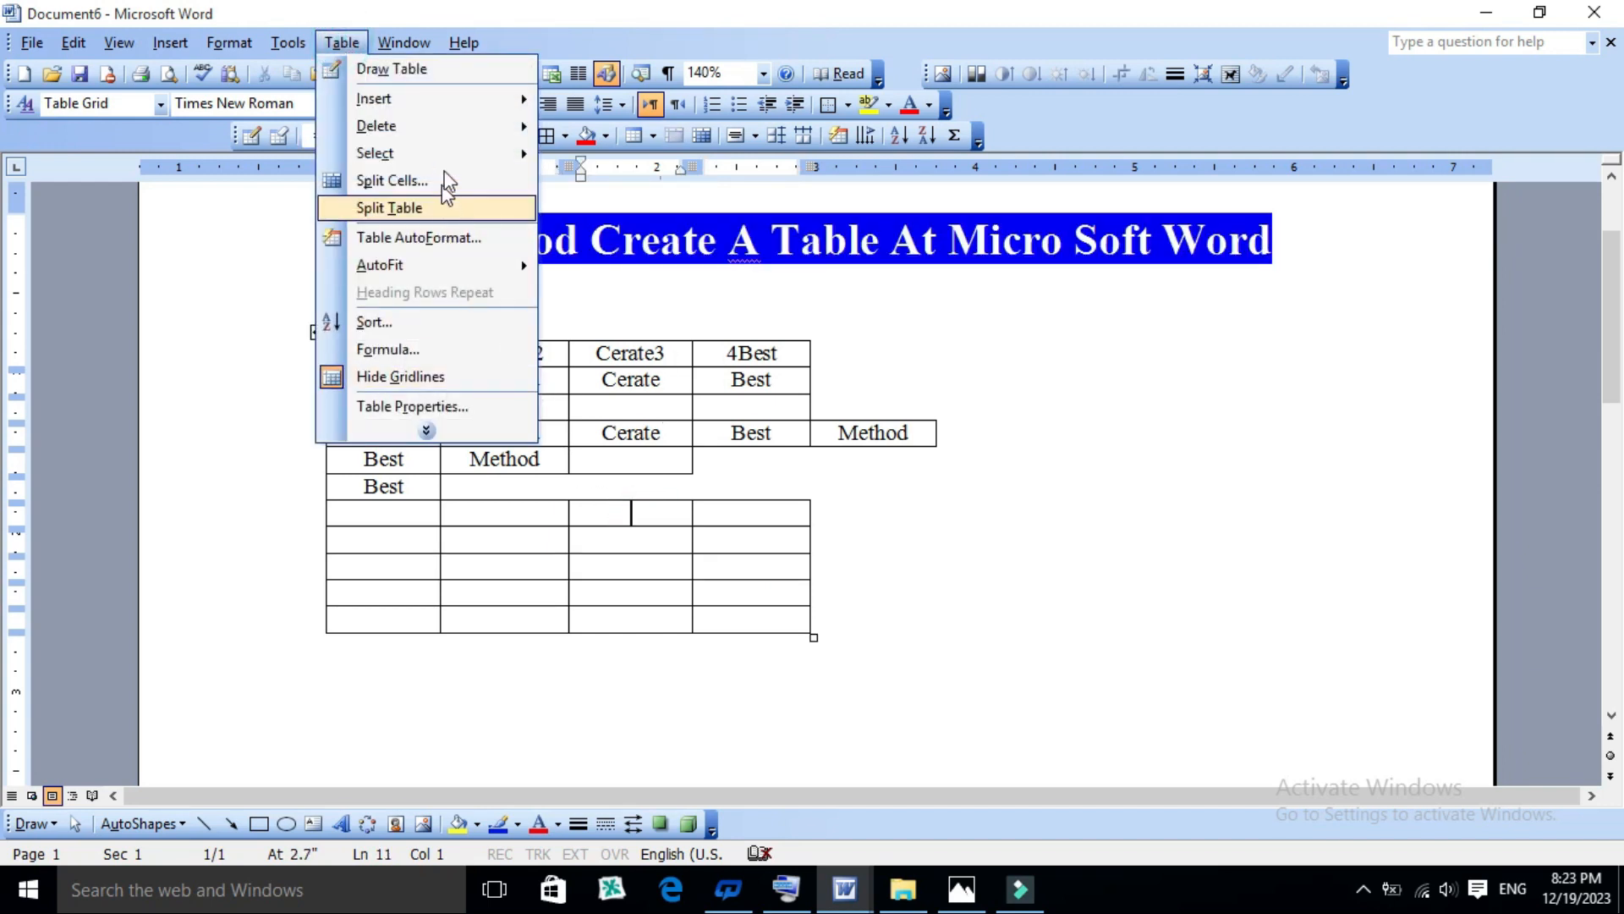
pyautogui.moveTo(442, 129)
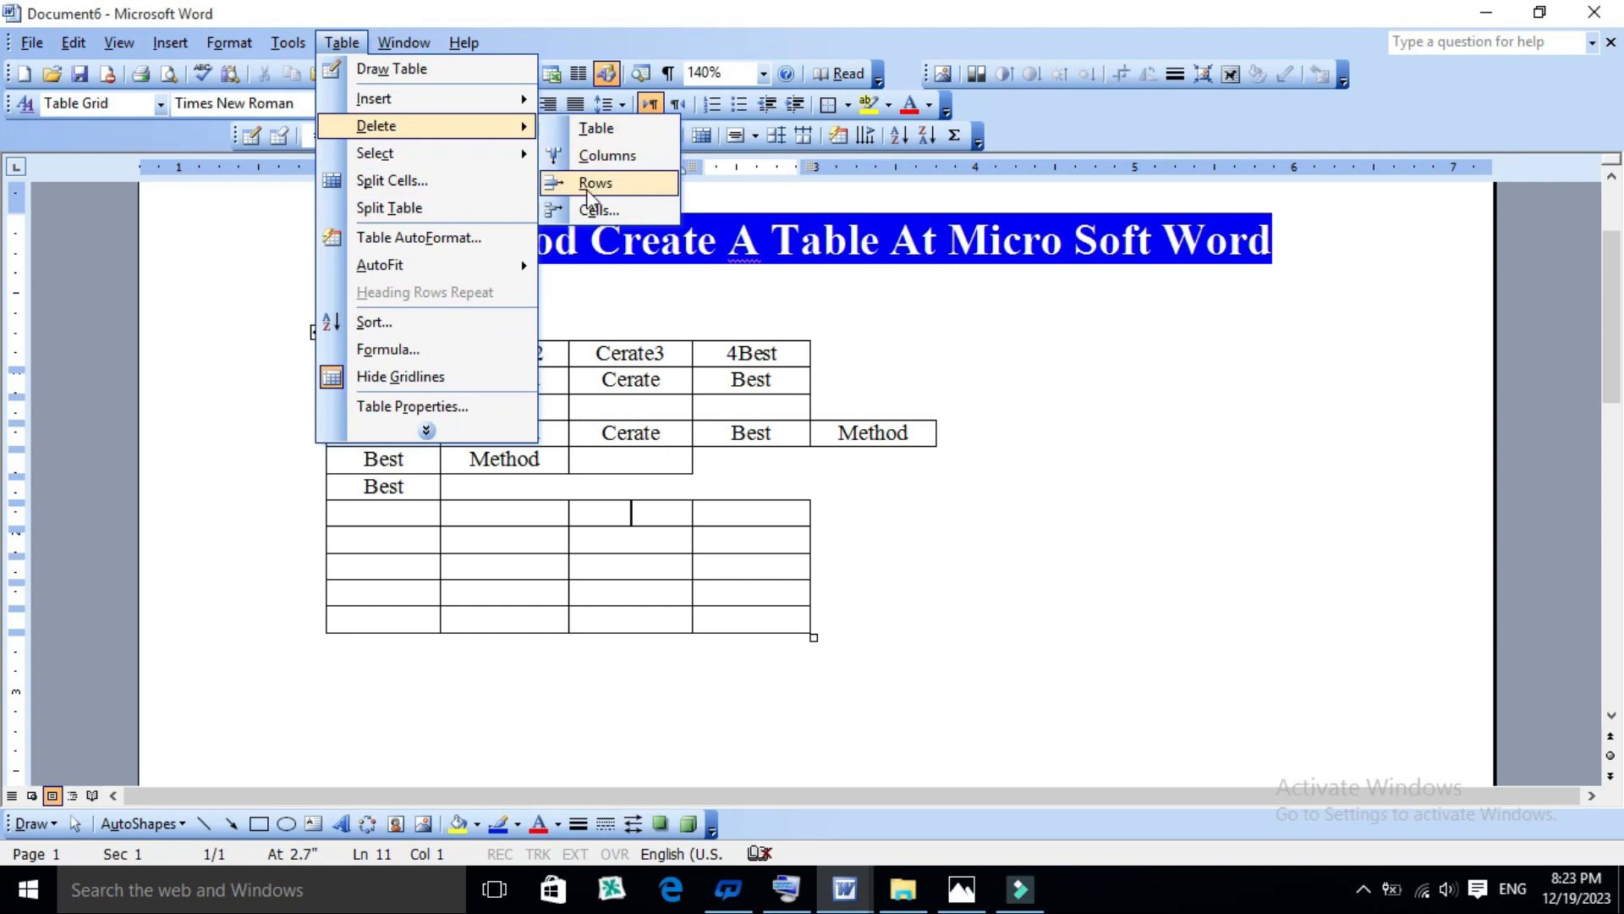
pyautogui.click(595, 129)
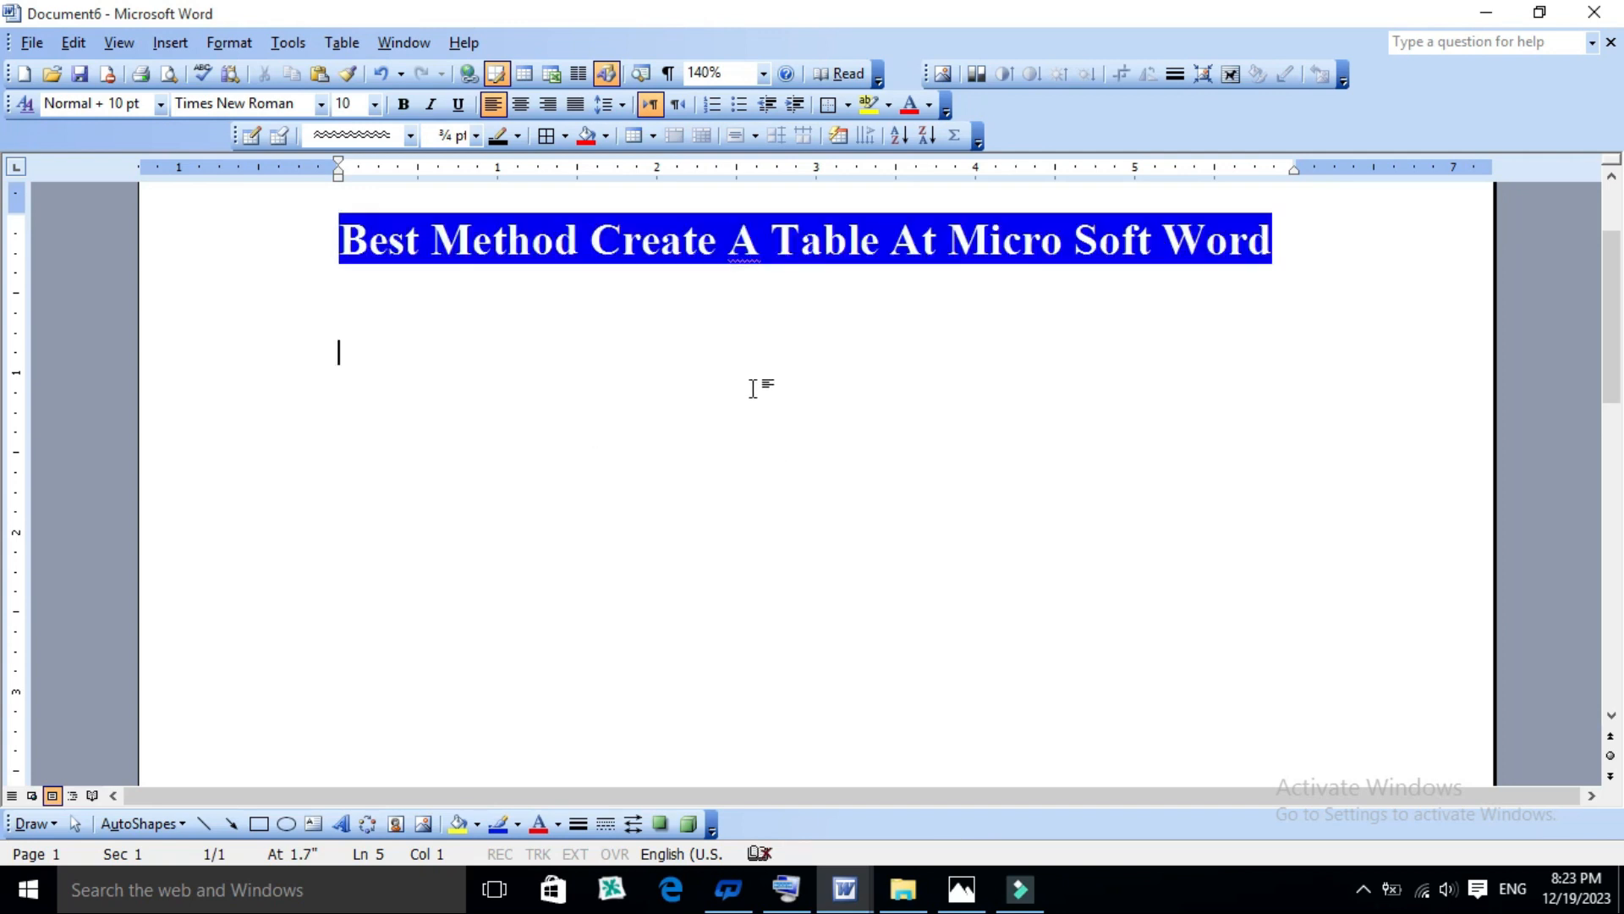
pyautogui.hotkey('ctrl', 'z')
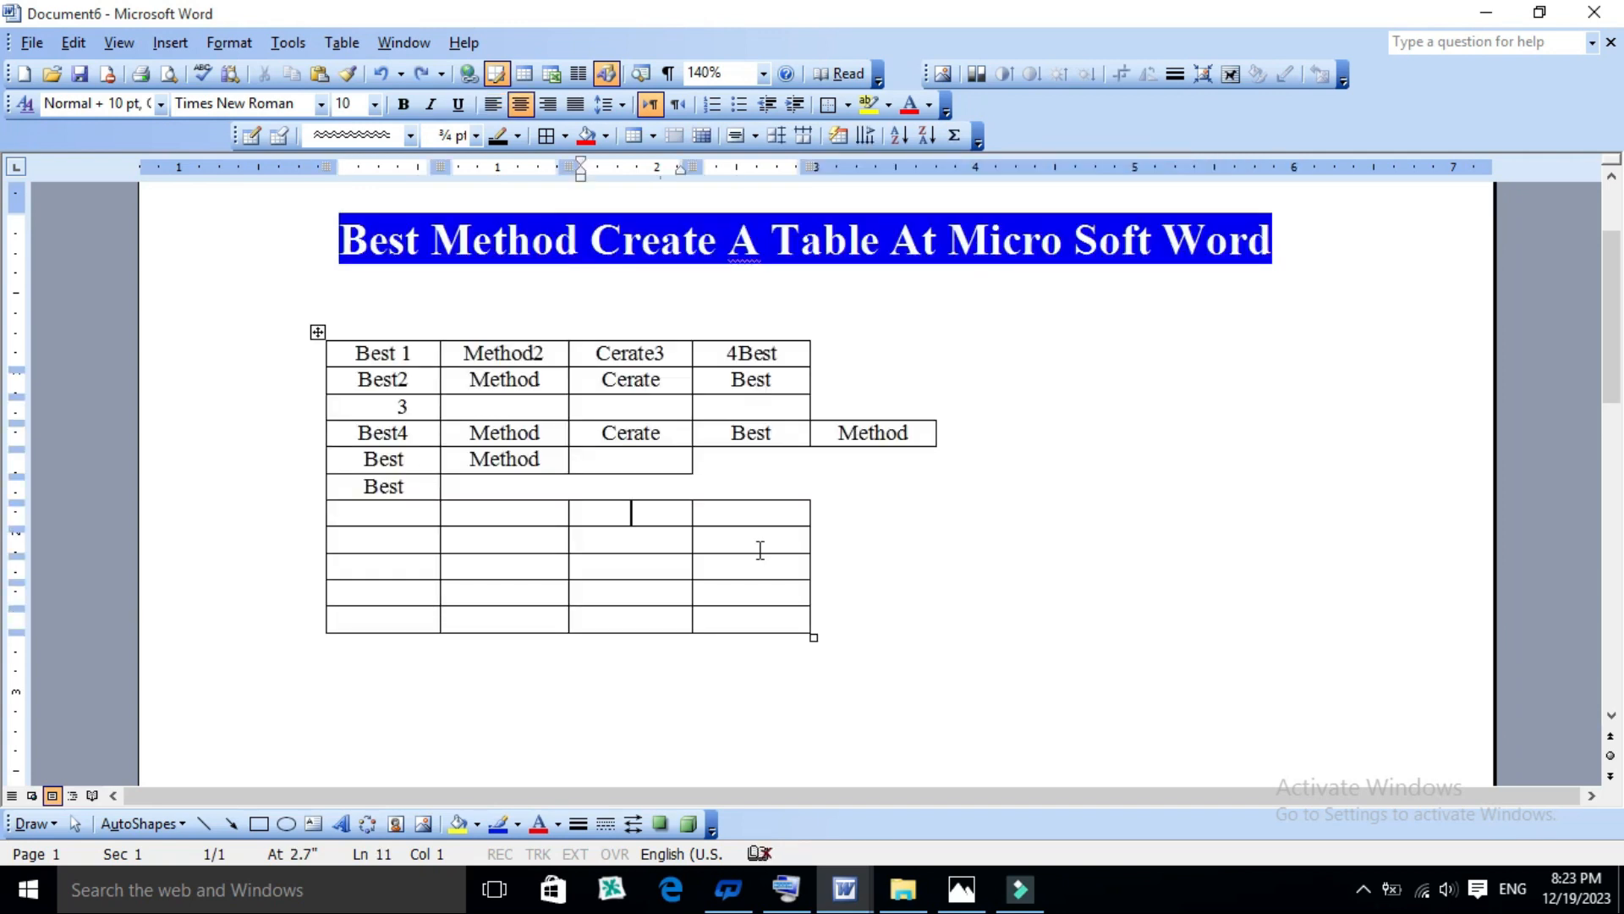
# - Delete the fourth cell of the table's last row with the Shift cells left option
pyautogui.click(768, 618)
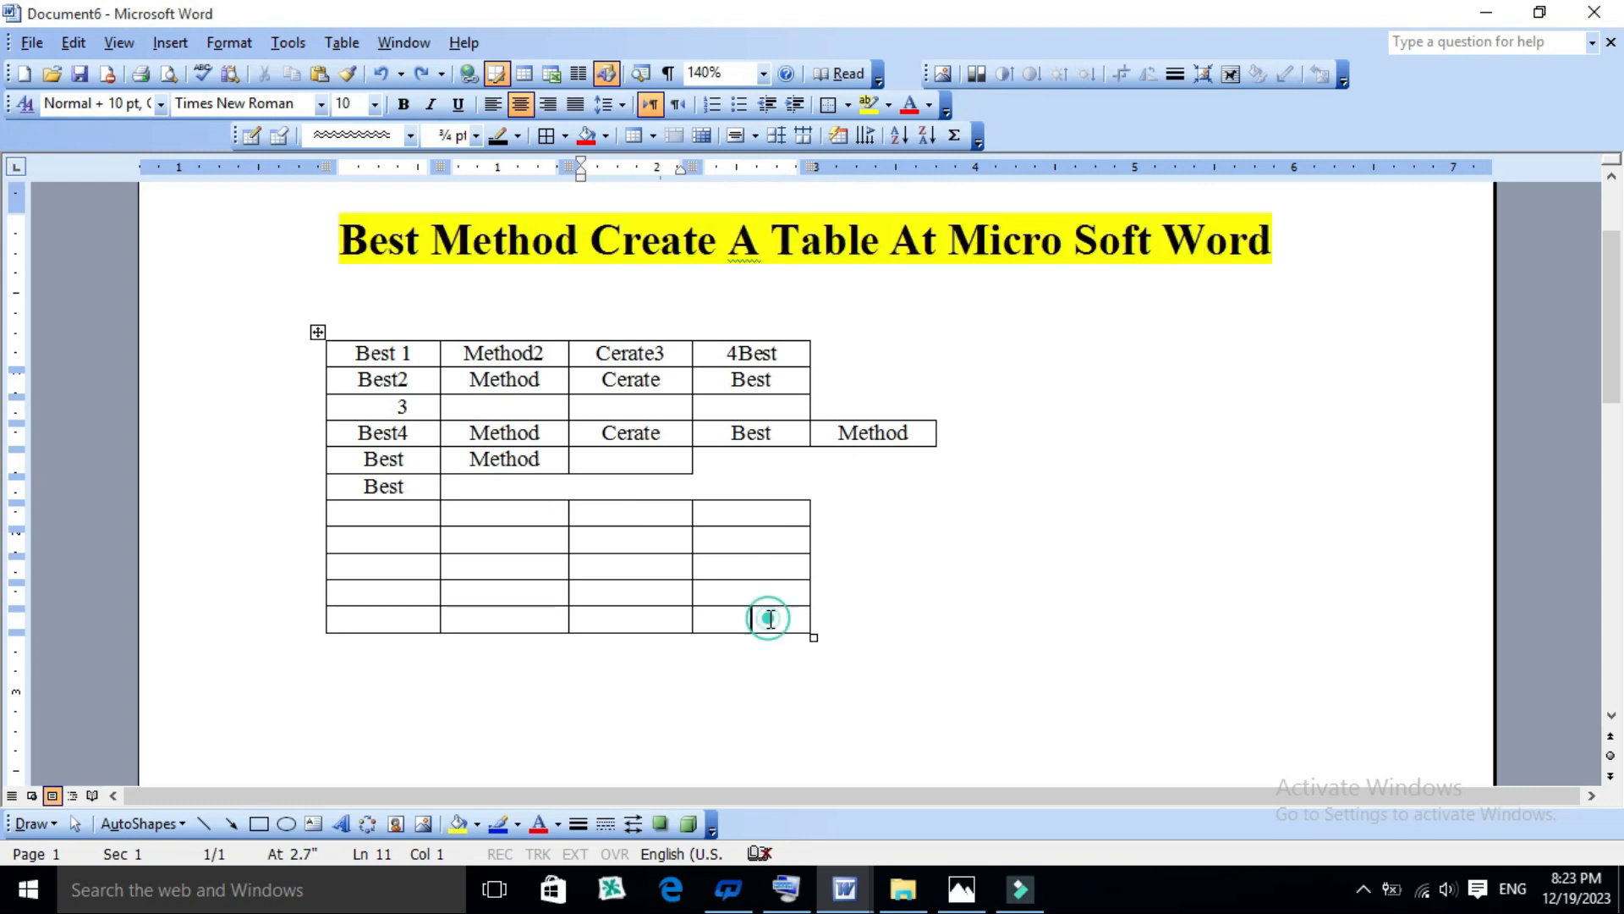
pyautogui.click(342, 42)
pyautogui.moveTo(422, 125)
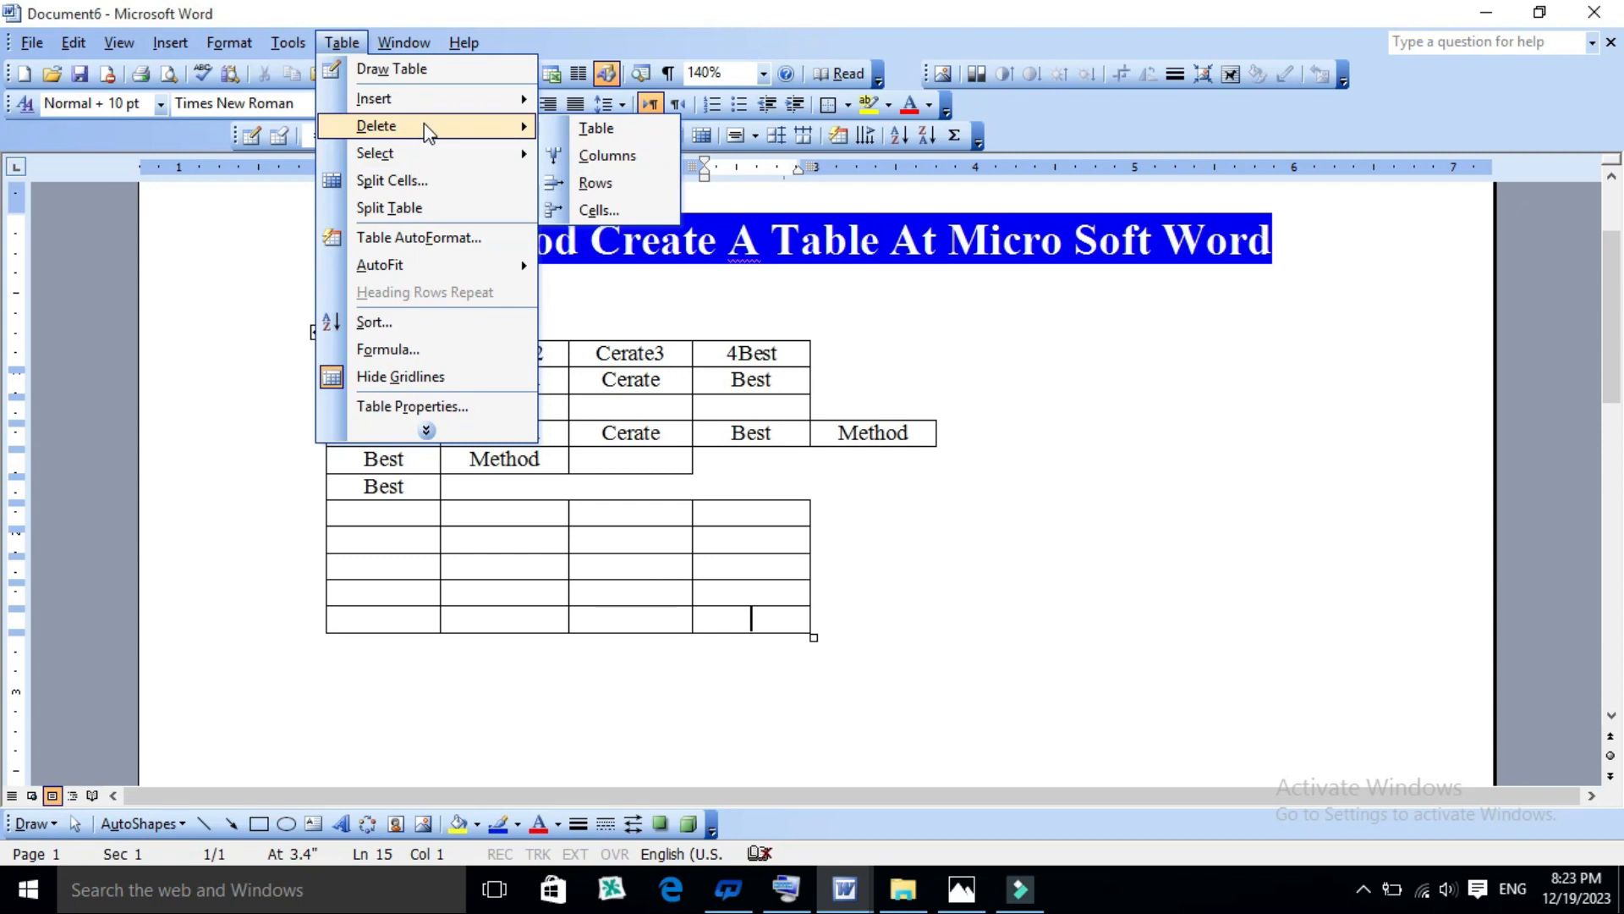
pyautogui.click(593, 210)
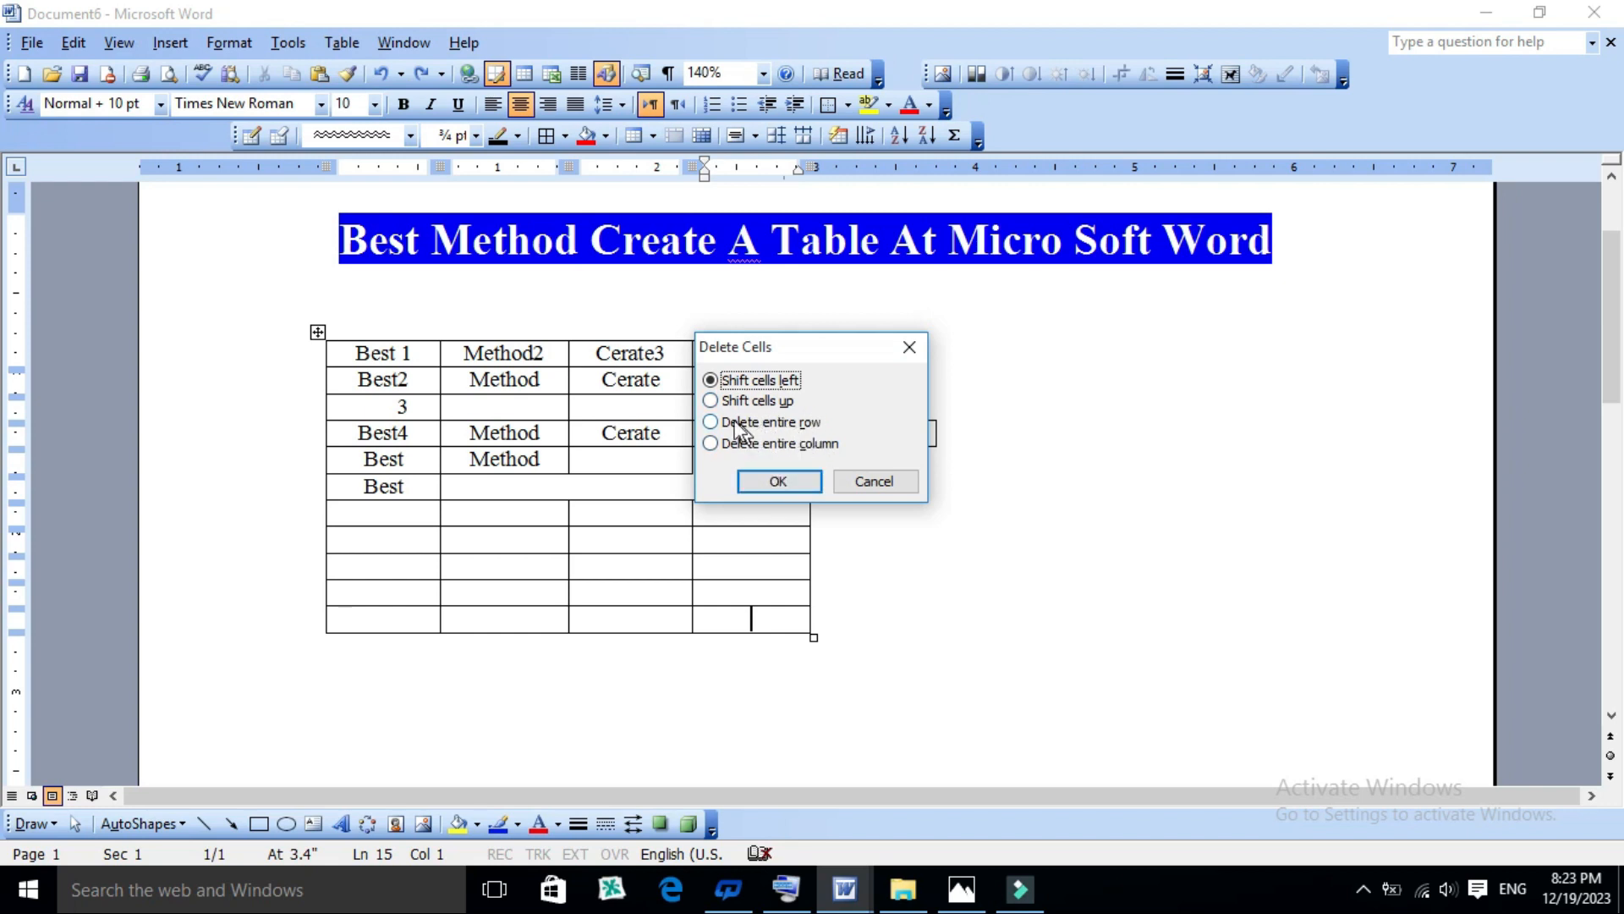
pyautogui.click(773, 481)
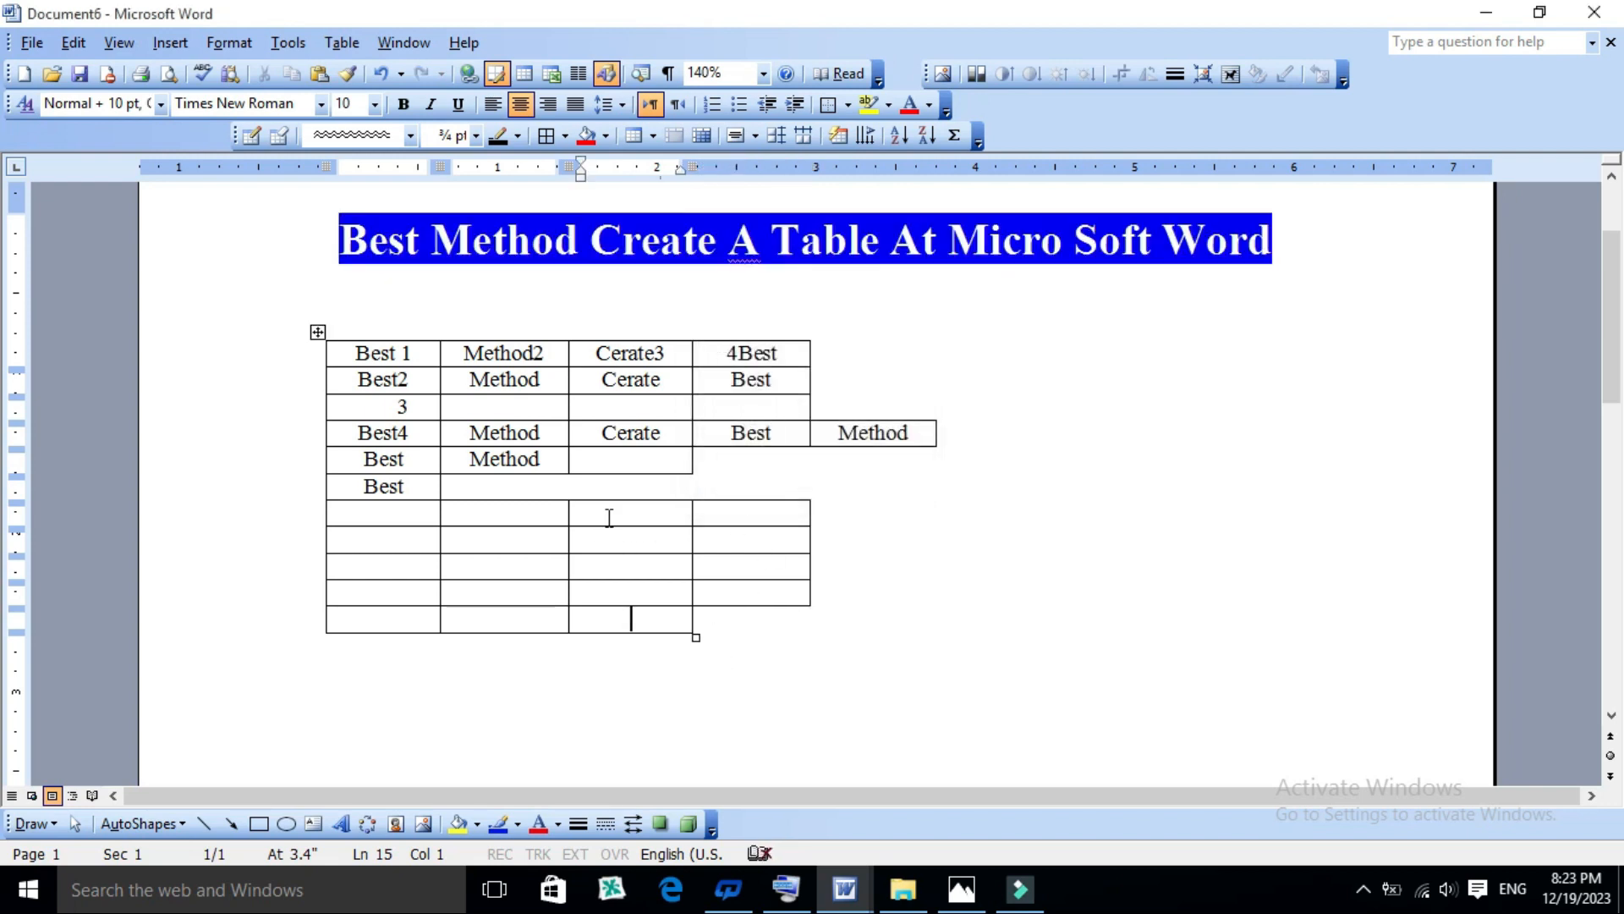
# - Delete the column headed "Cerate3" from a selection of its five lowest empty cells, and undo the deletion
pyautogui.moveTo(609, 517); pyautogui.dragTo(613, 620)
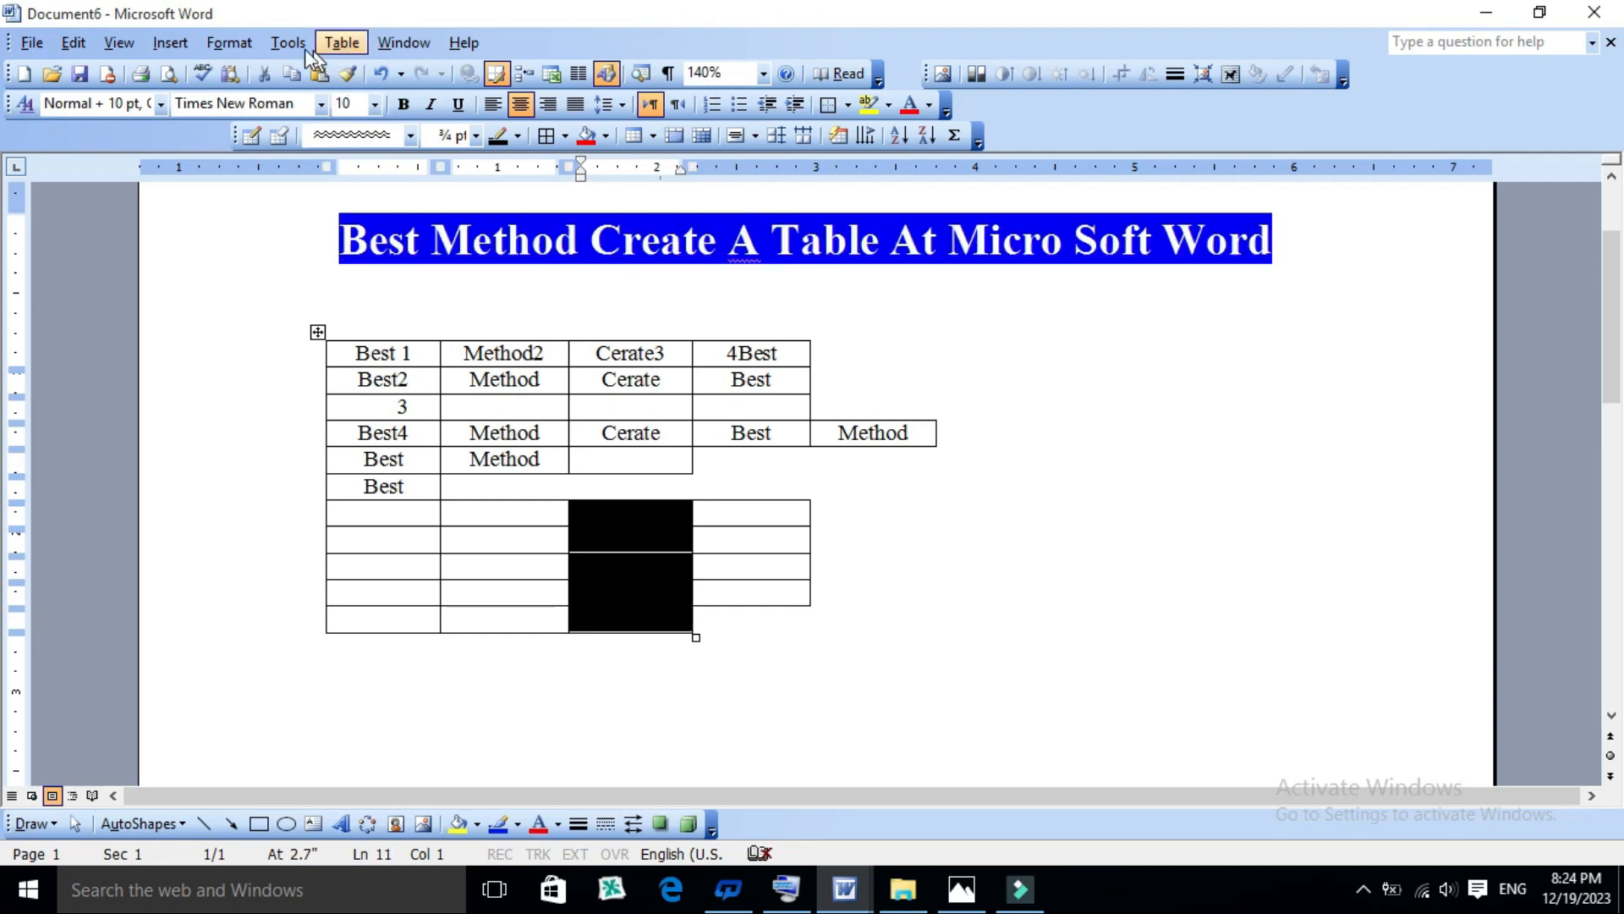
pyautogui.click(339, 44)
pyautogui.moveTo(385, 127)
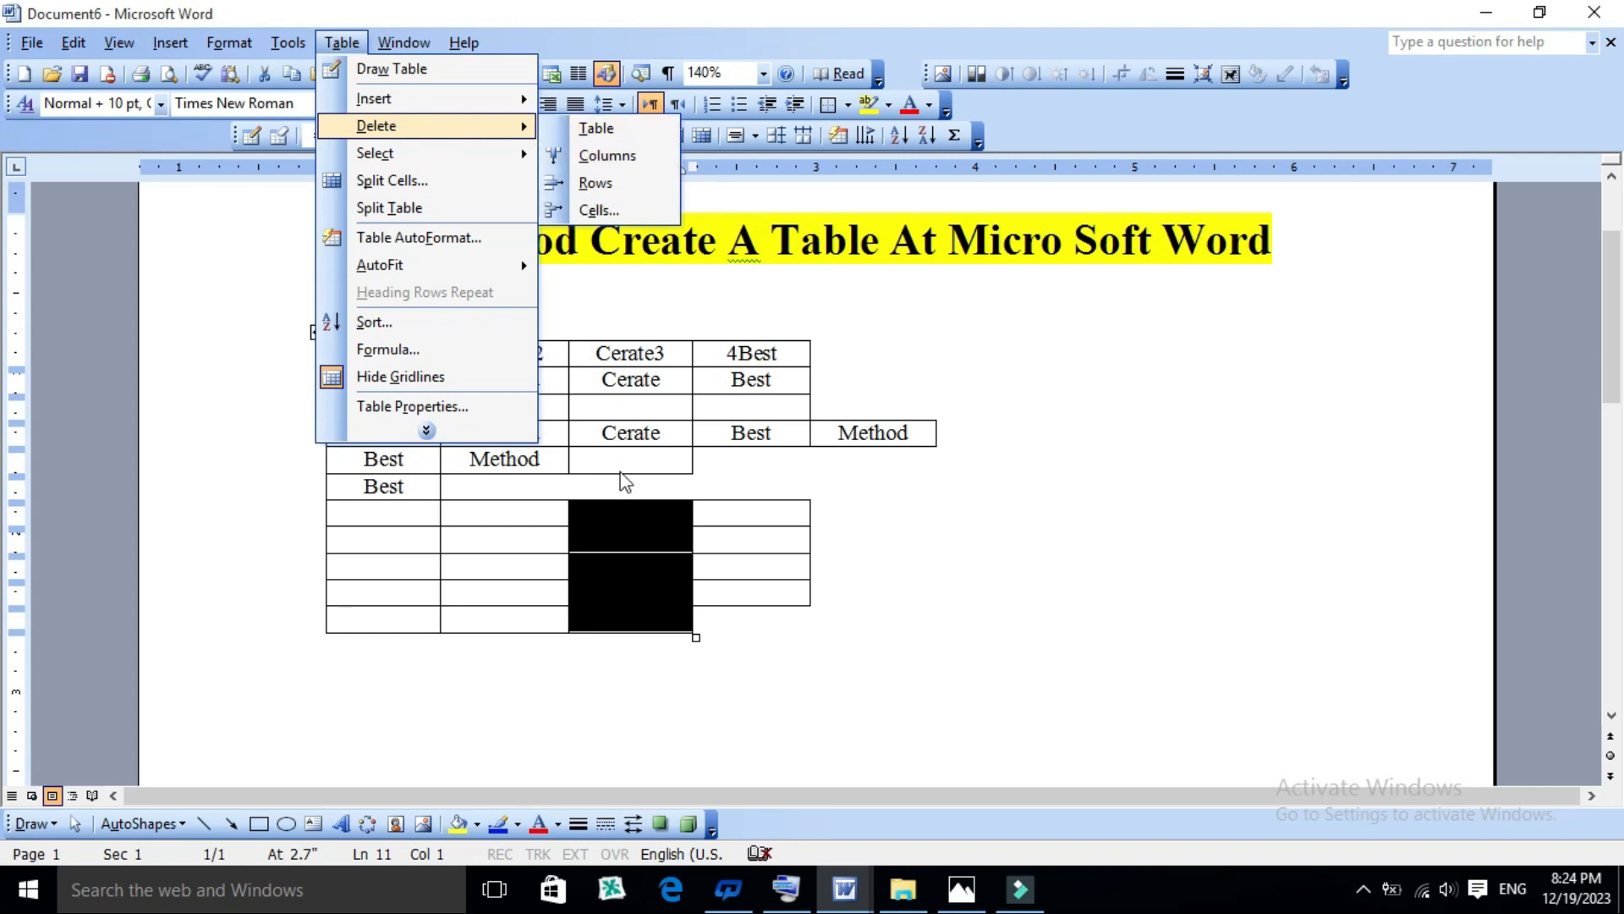
pyautogui.click(600, 154)
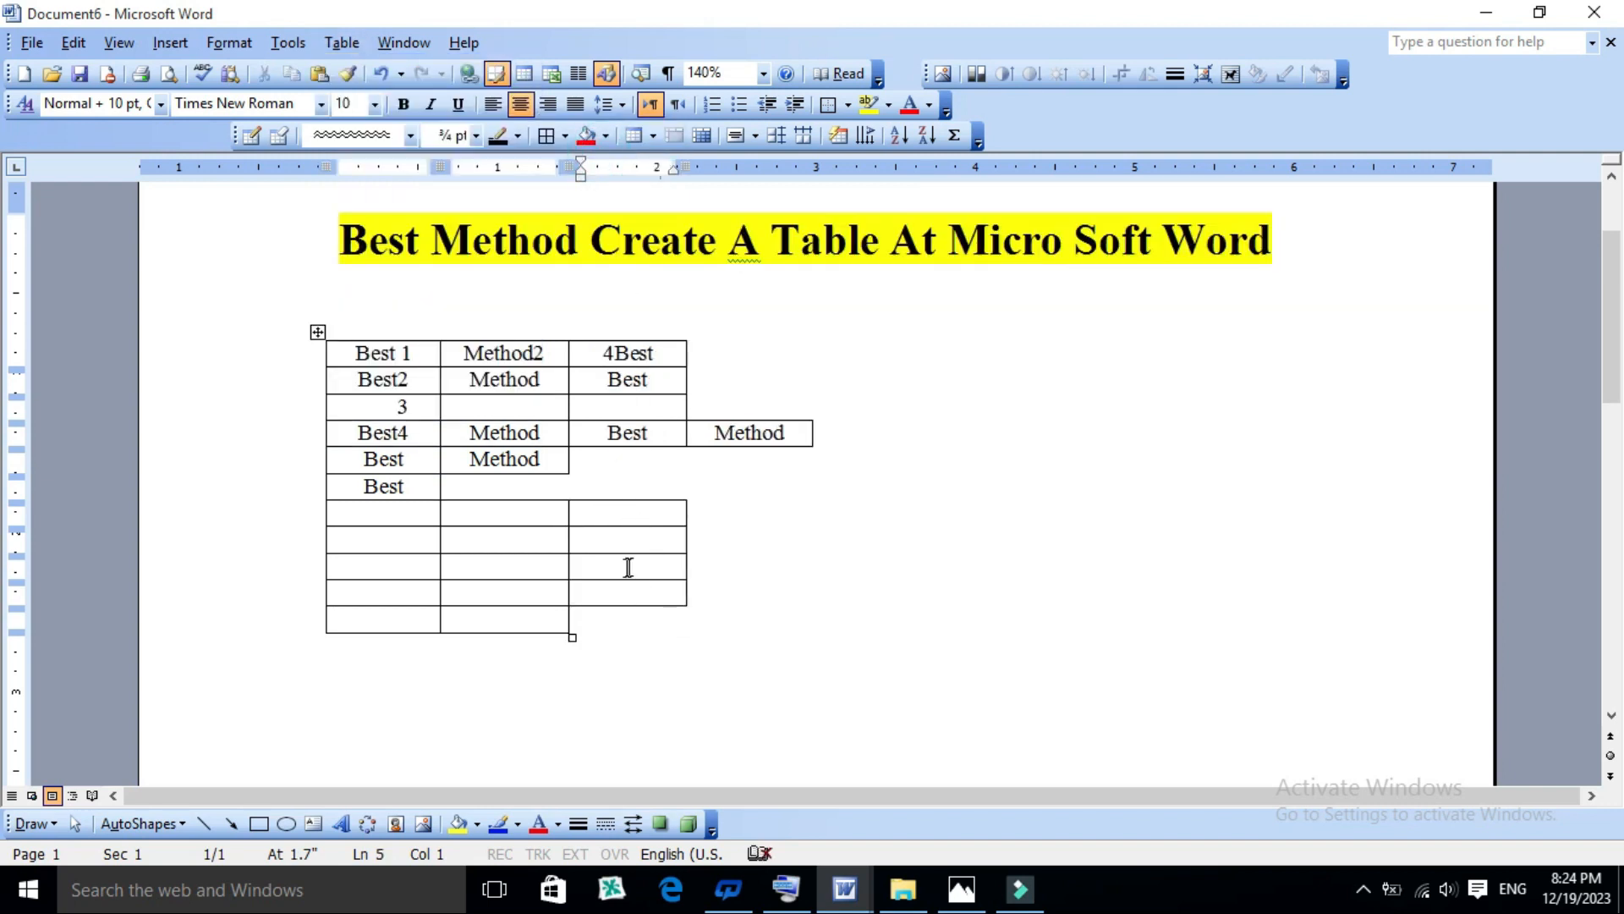
pyautogui.click(721, 611)
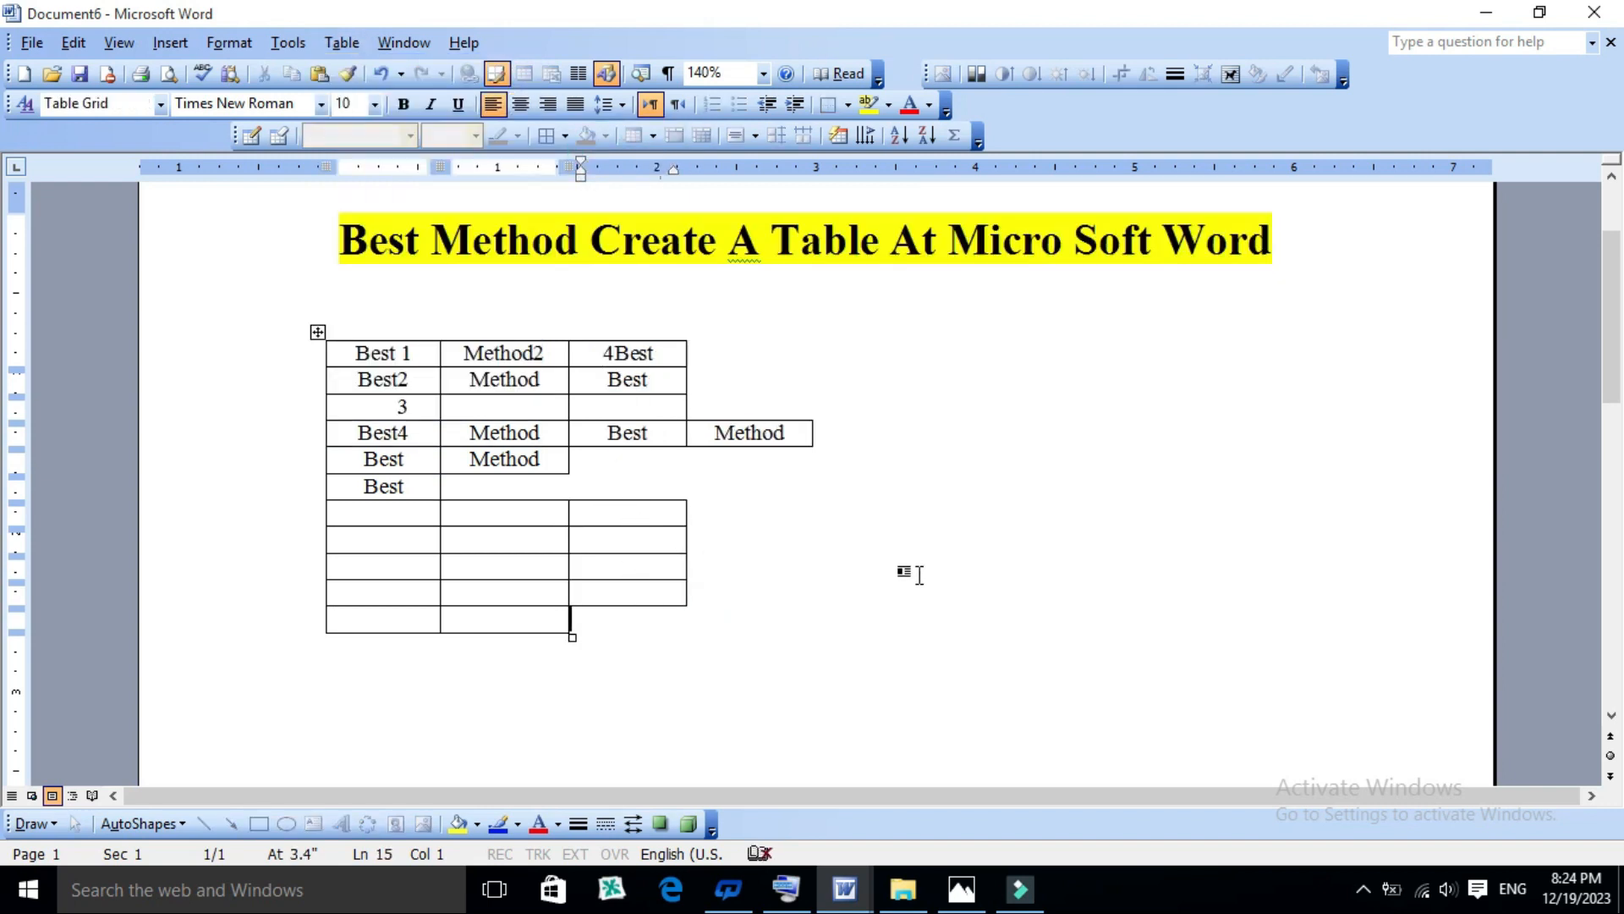
pyautogui.hotkey('ctrl', 'z')
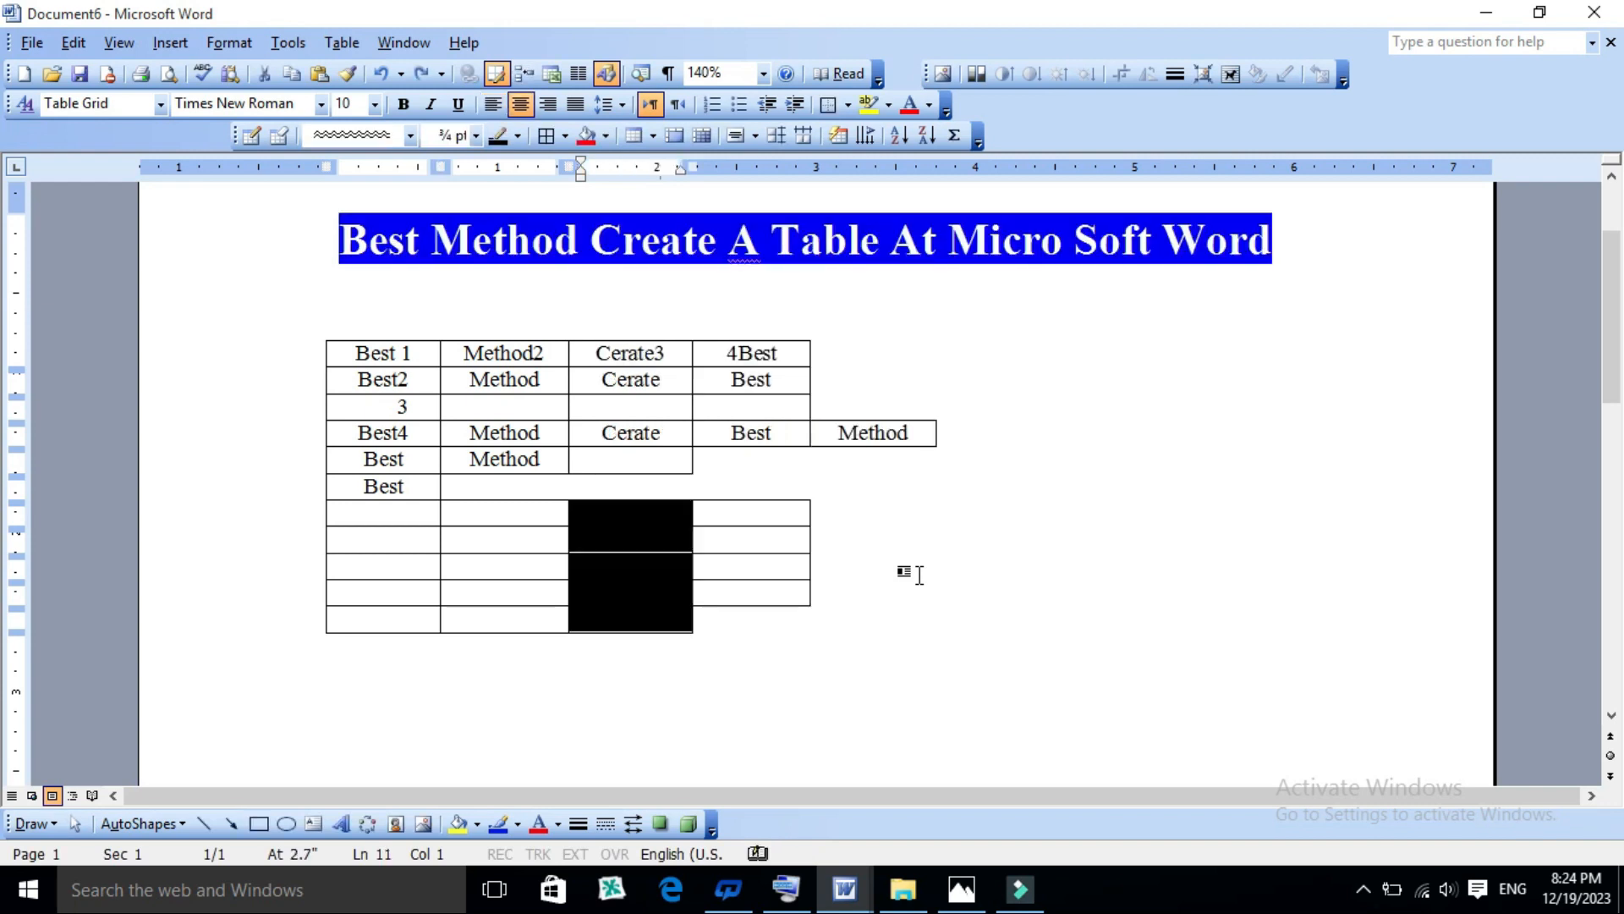
pyautogui.click(812, 681)
pyautogui.click(498, 412)
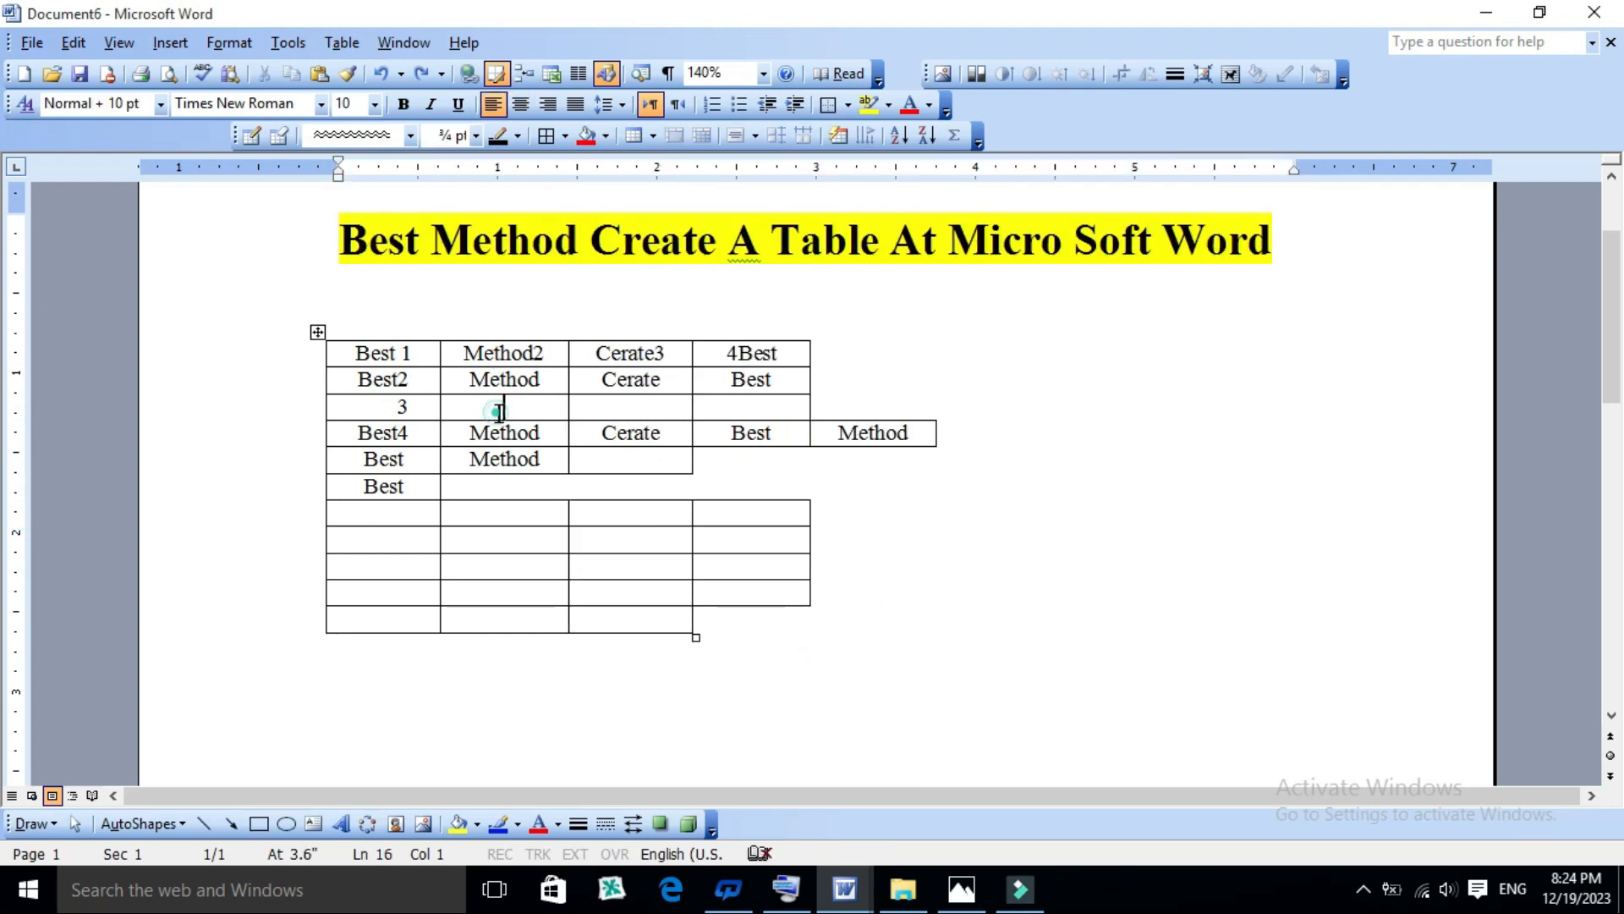
pyautogui.click(341, 43)
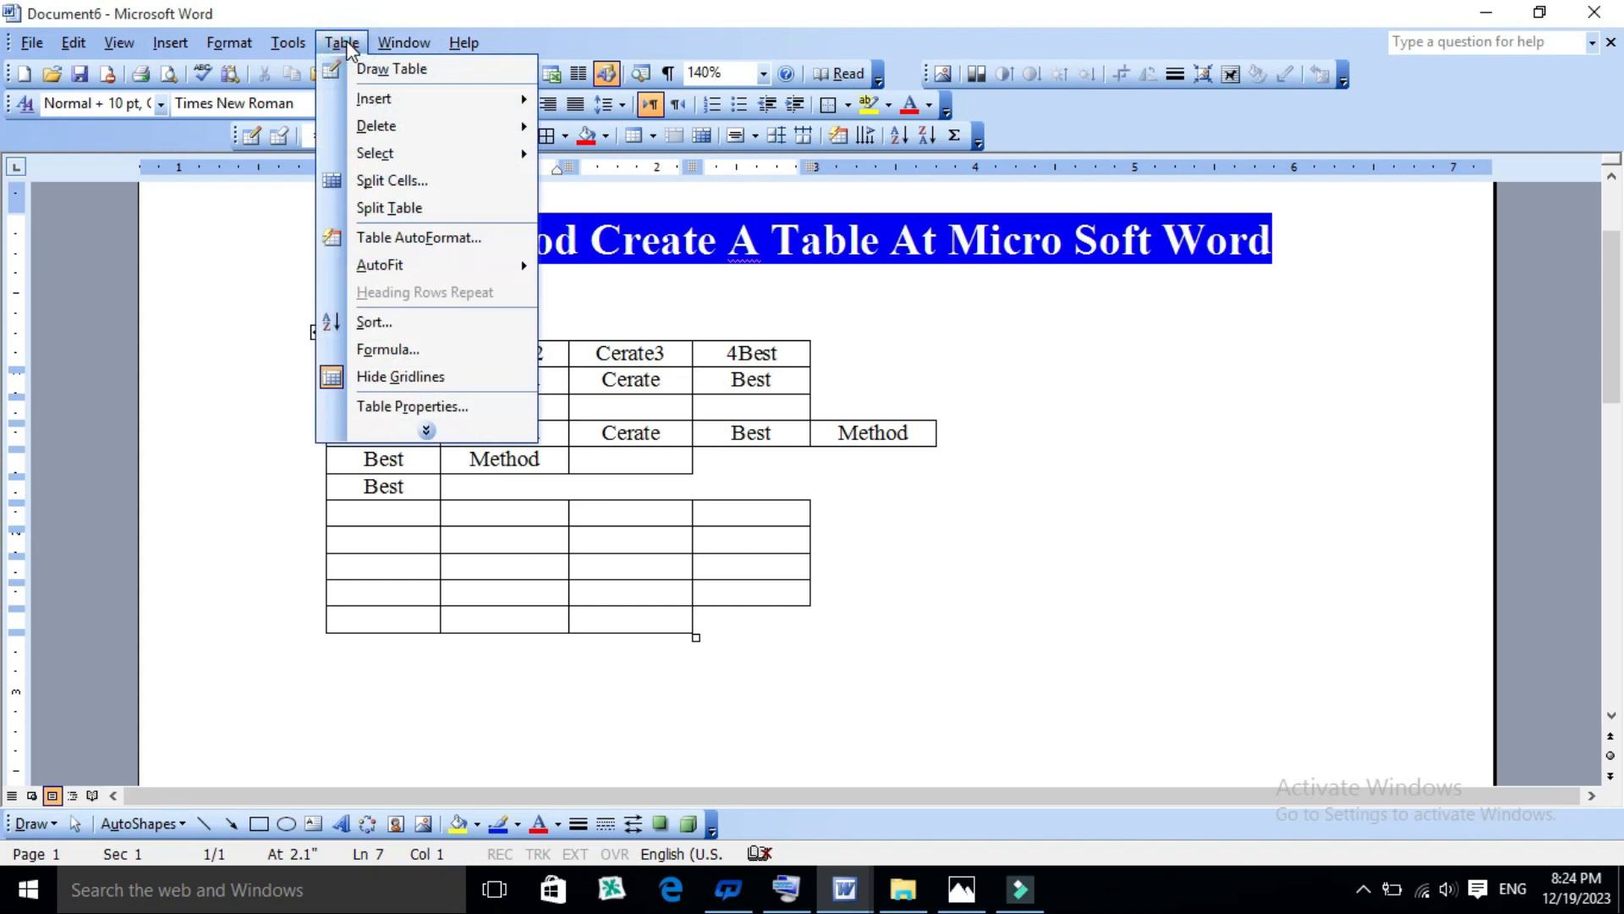
pyautogui.click(677, 623)
# - Append three empty three-cell rows after the last row of the table
pyautogui.click(672, 620)
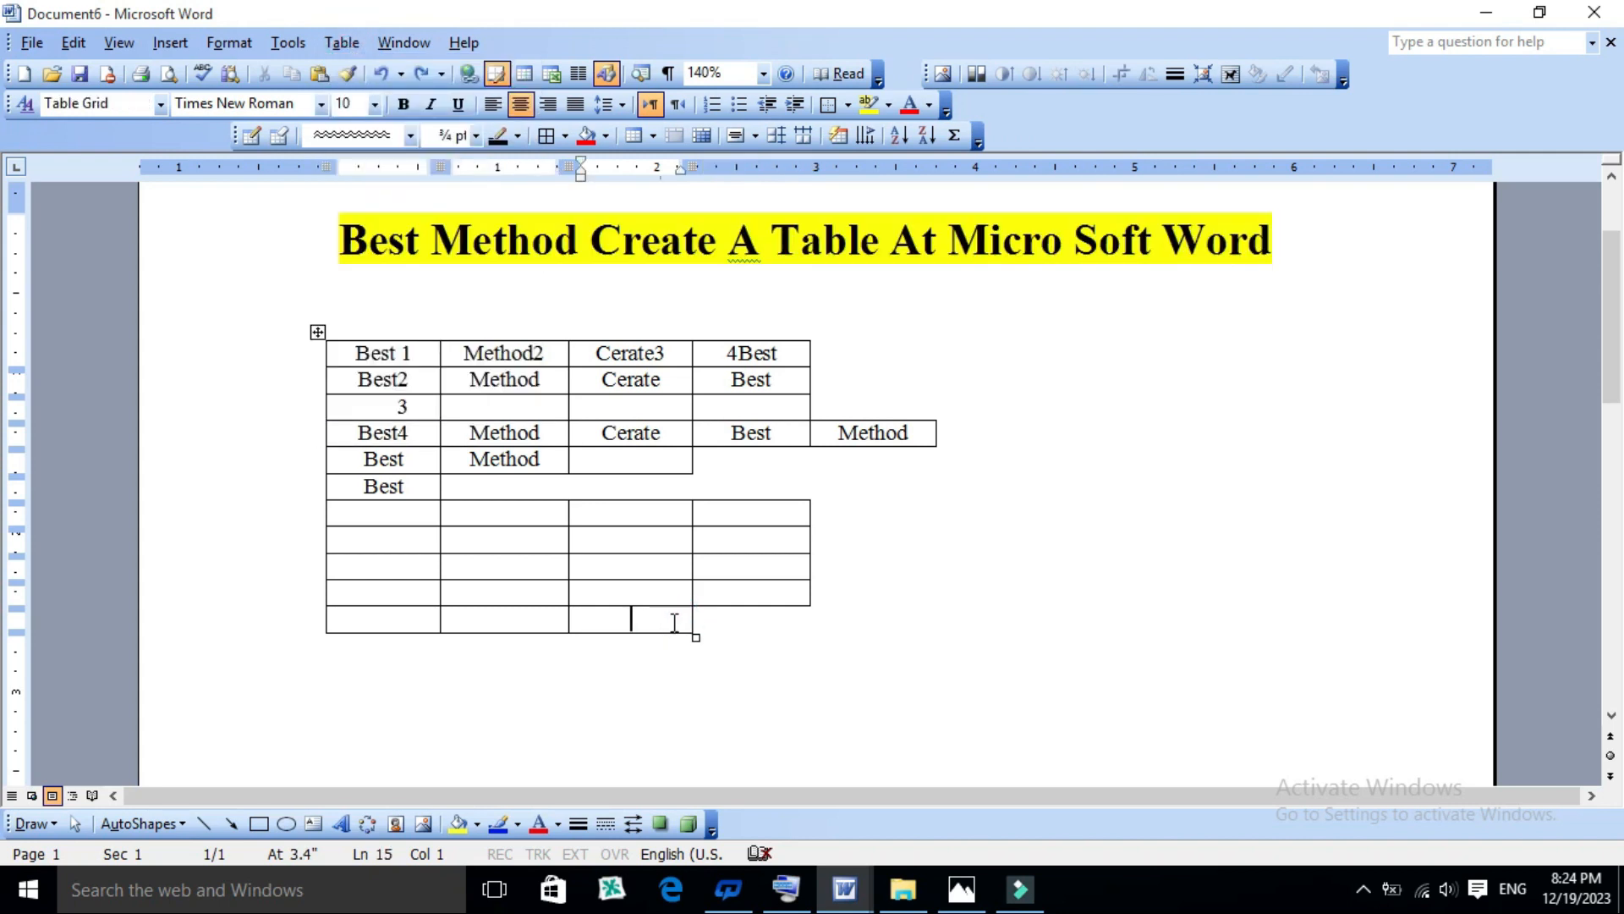
pyautogui.press('Tab')
pyautogui.press('Tab')
pyautogui.press('Tab')
pyautogui.press('Tab')
pyautogui.press('Tab')
pyautogui.press('Tab')
pyautogui.press('Tab')
pyautogui.press('Tab')
pyautogui.press('Tab')
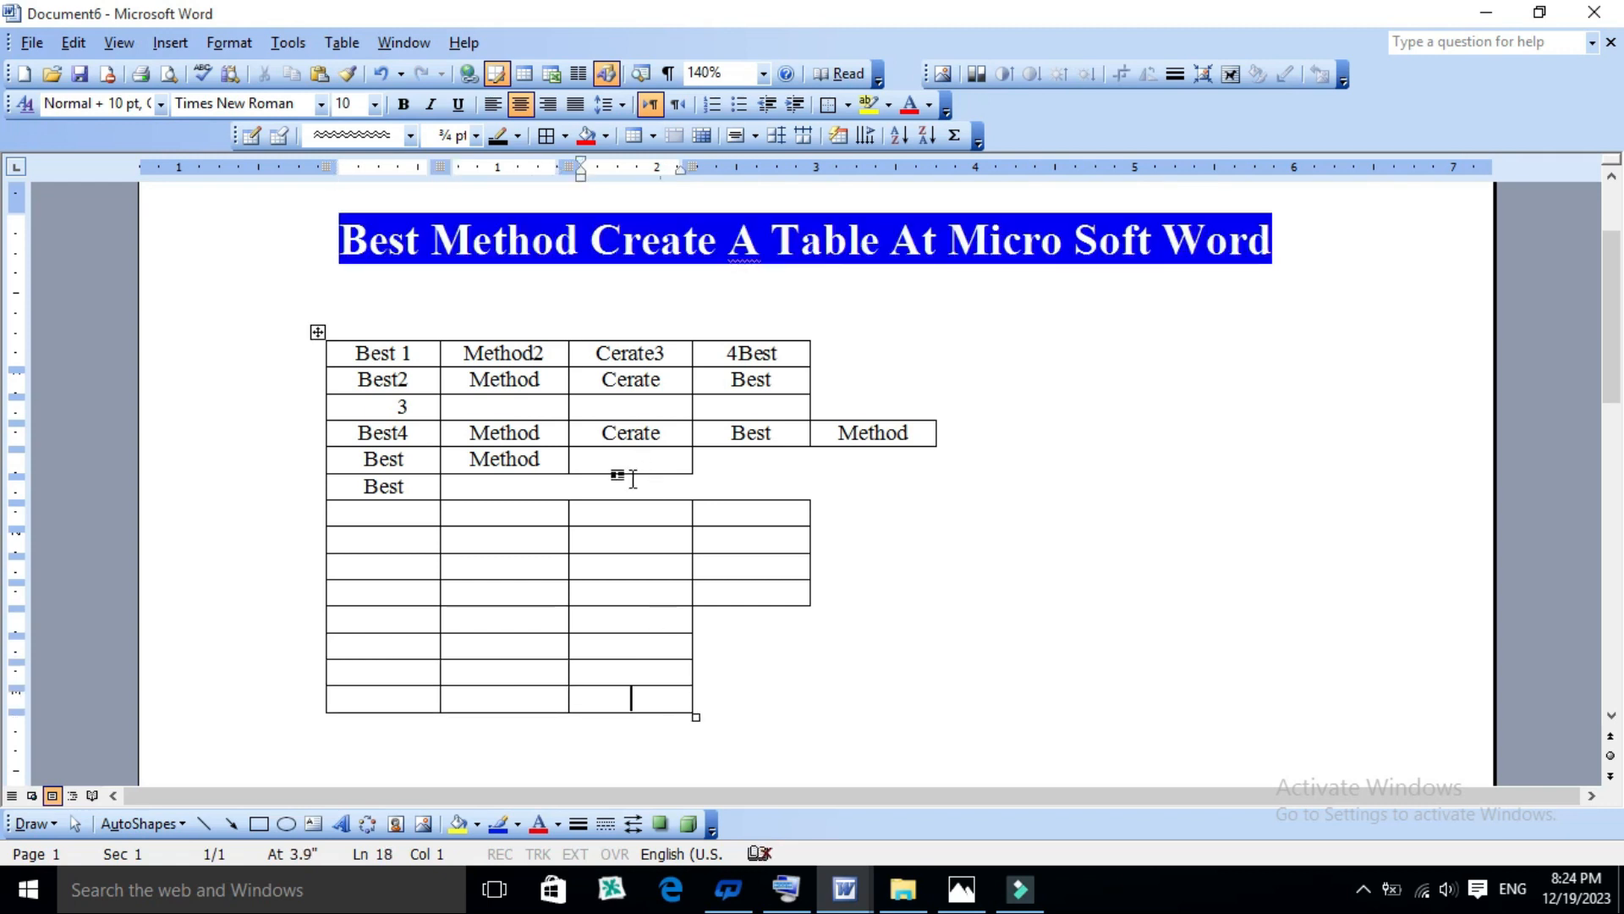
pyautogui.scroll(-1, 559, 648)
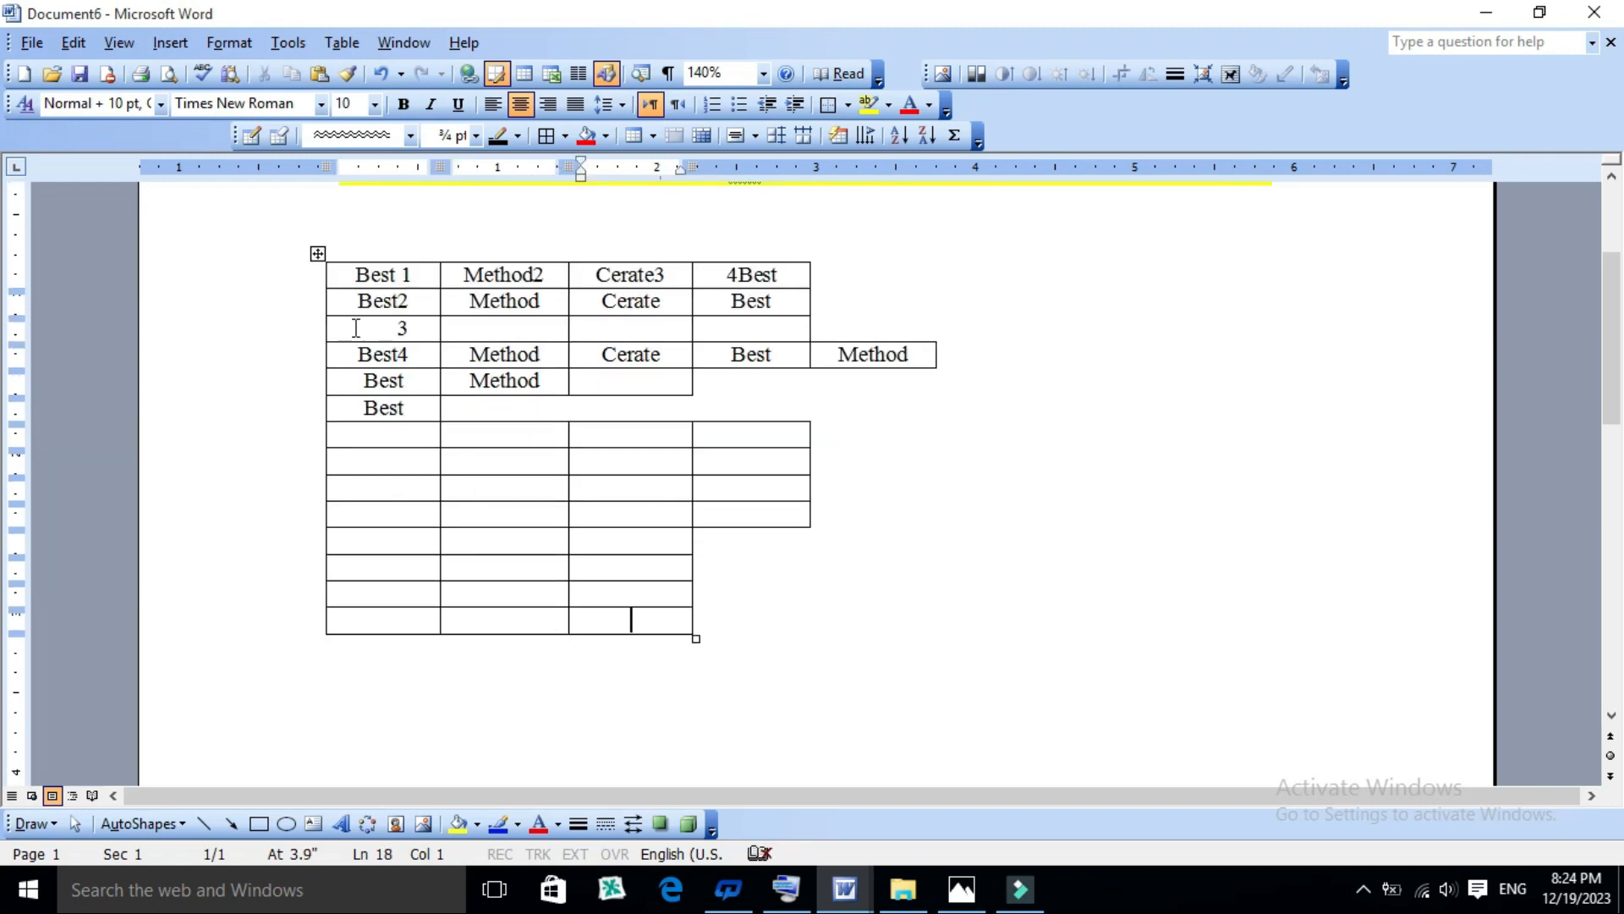
pyautogui.click(335, 47)
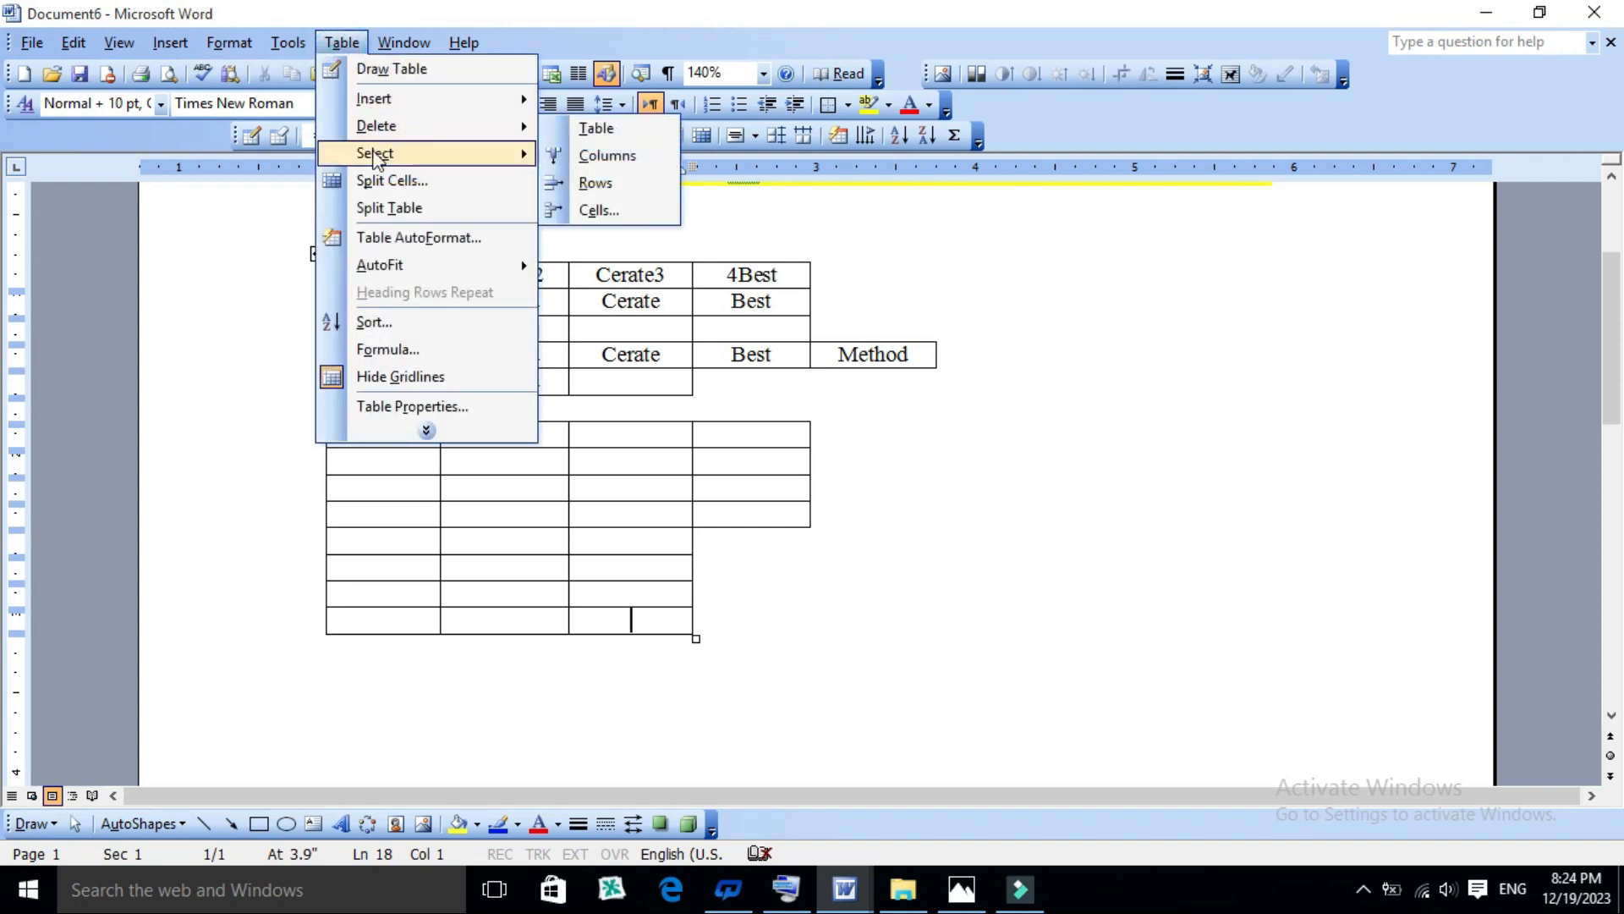
pyautogui.moveTo(375, 161)
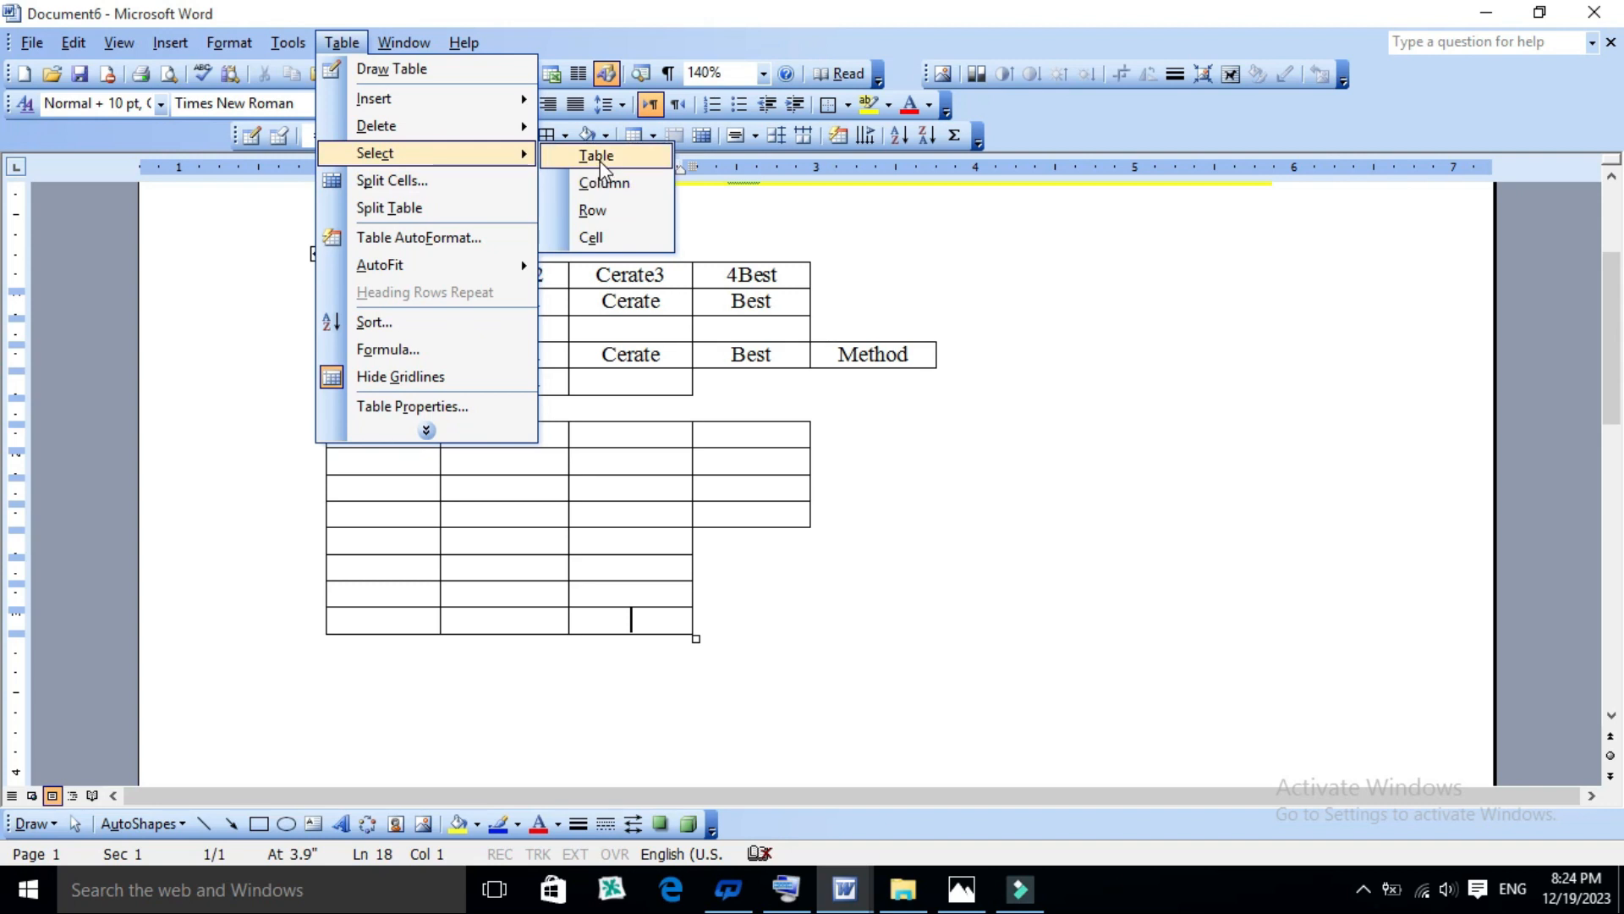
pyautogui.click(532, 534)
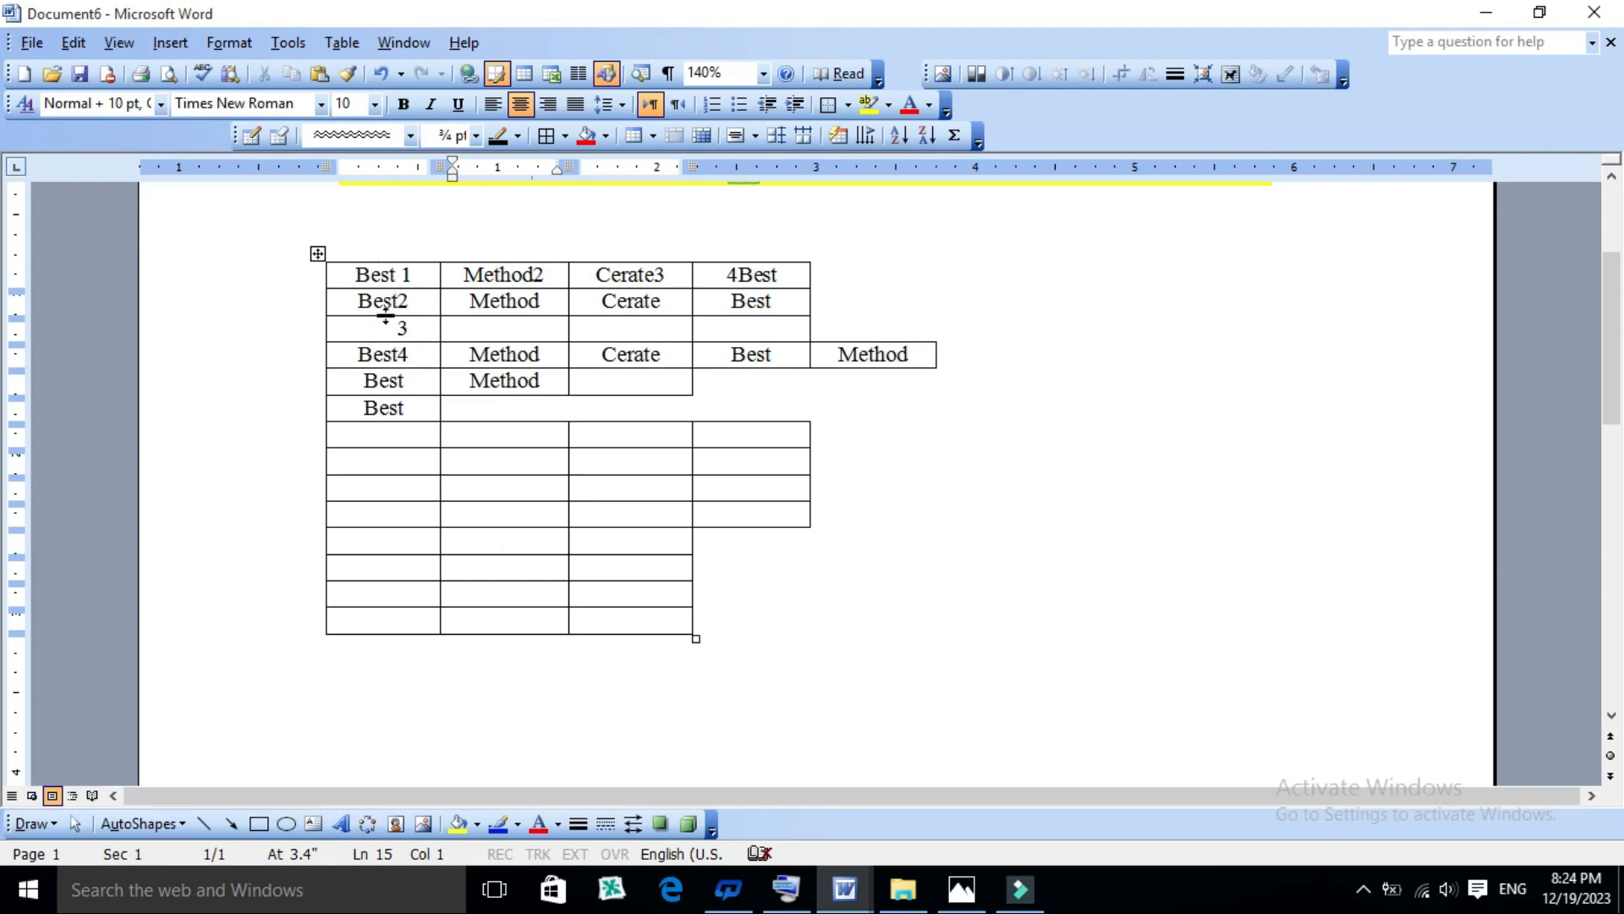
# - Select the entire table from an empty cell in its second column, and clear the selection
pyautogui.click(416, 284)
pyautogui.click(490, 435)
pyautogui.click(342, 42)
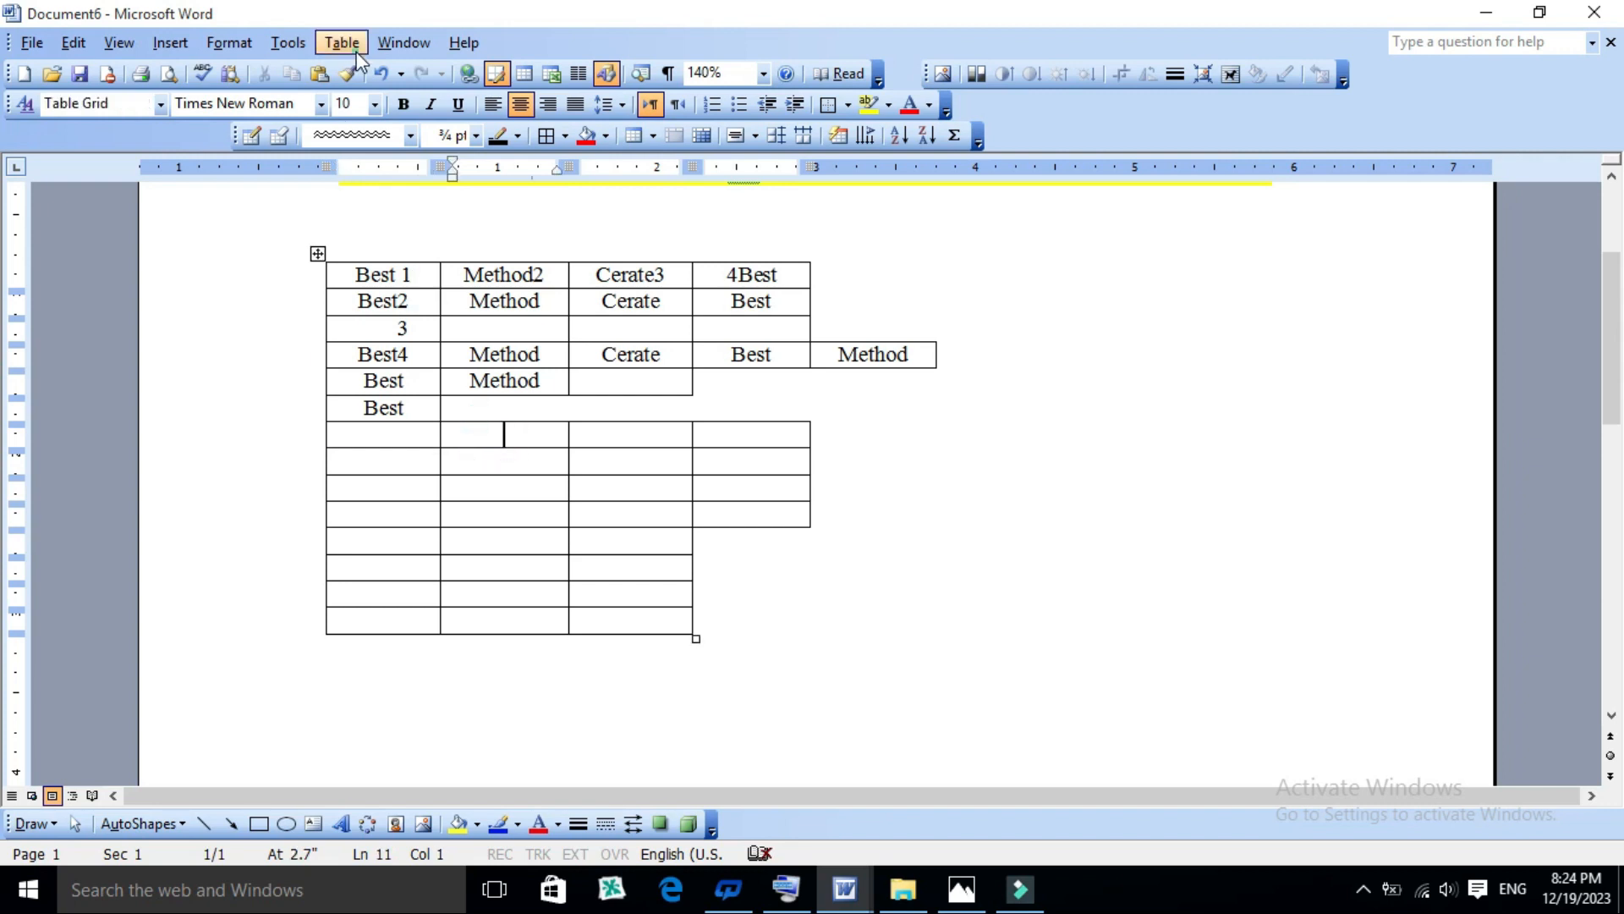
pyautogui.moveTo(381, 166)
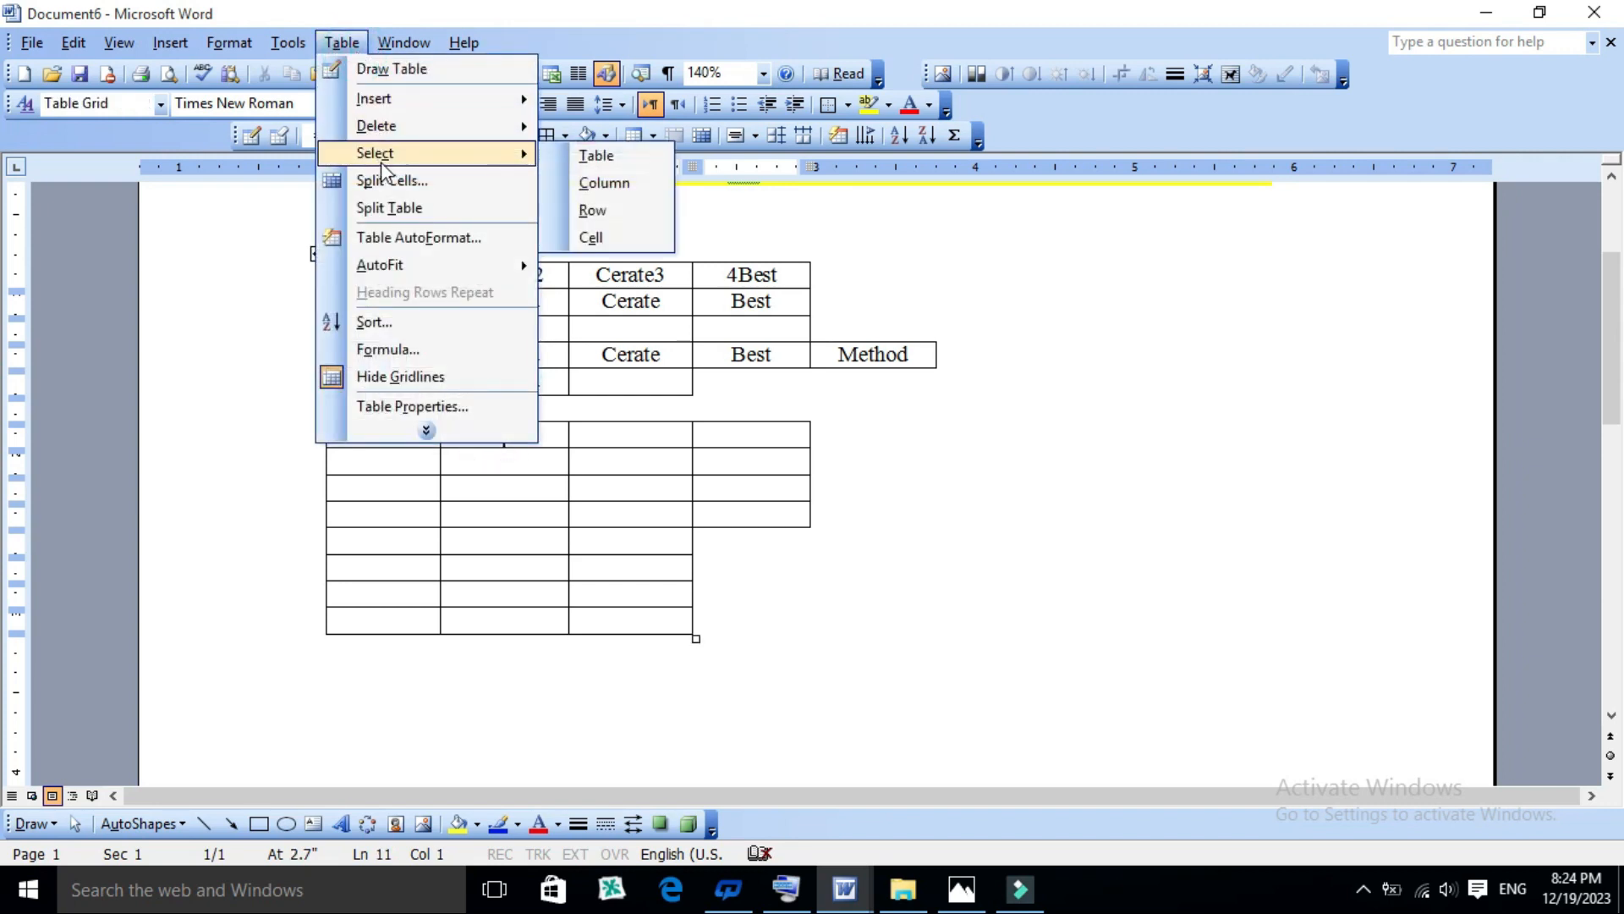
pyautogui.click(597, 155)
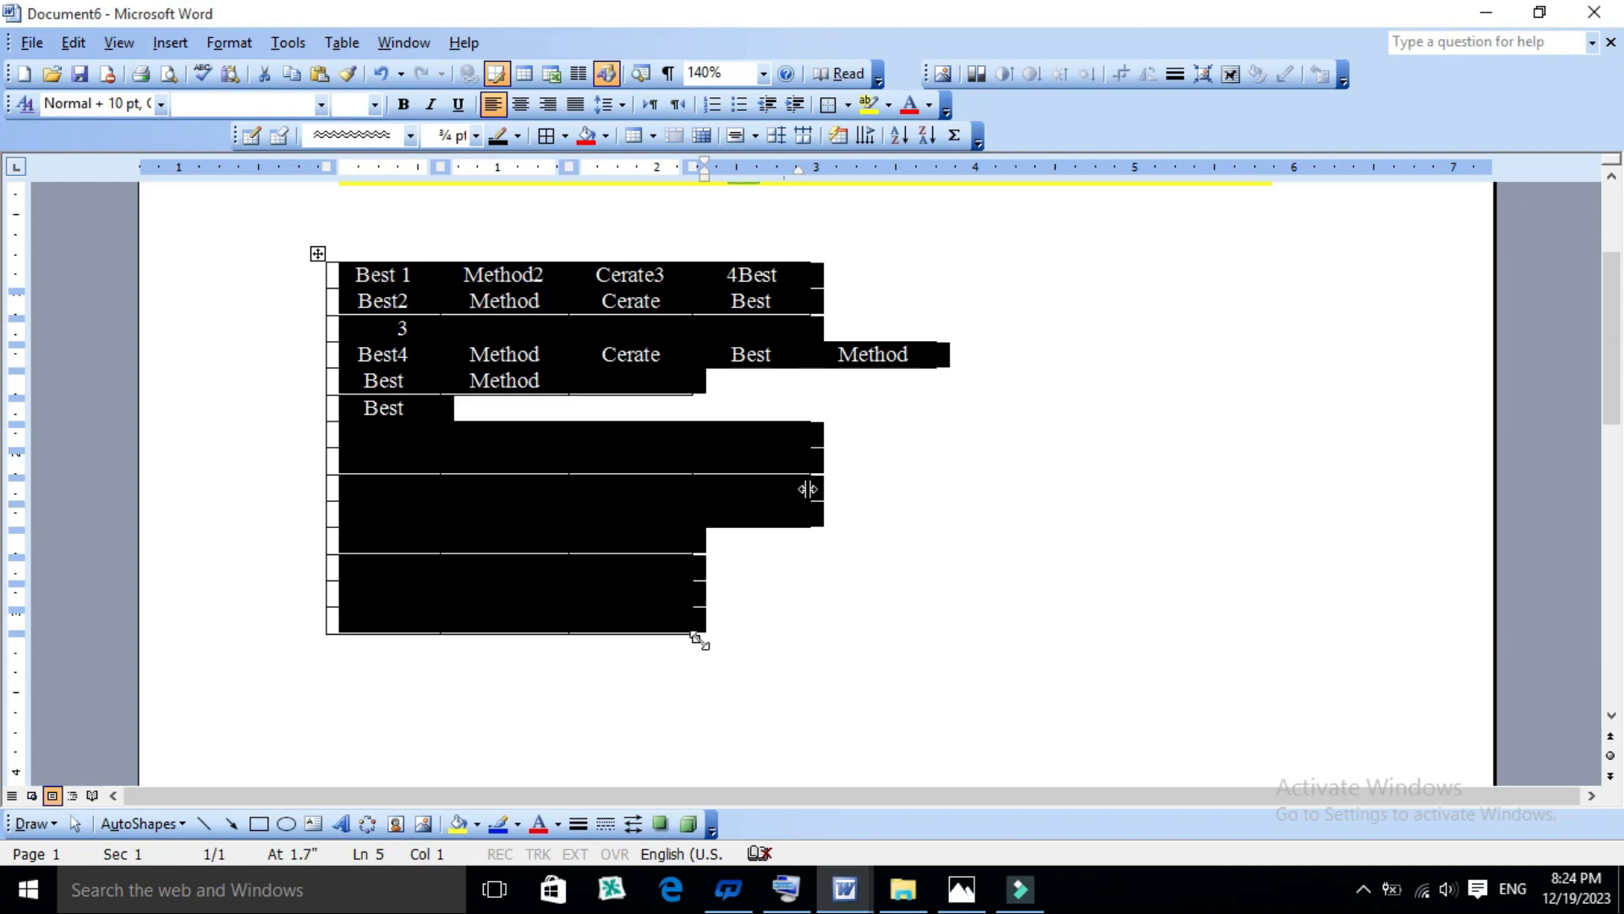
pyautogui.click(412, 519)
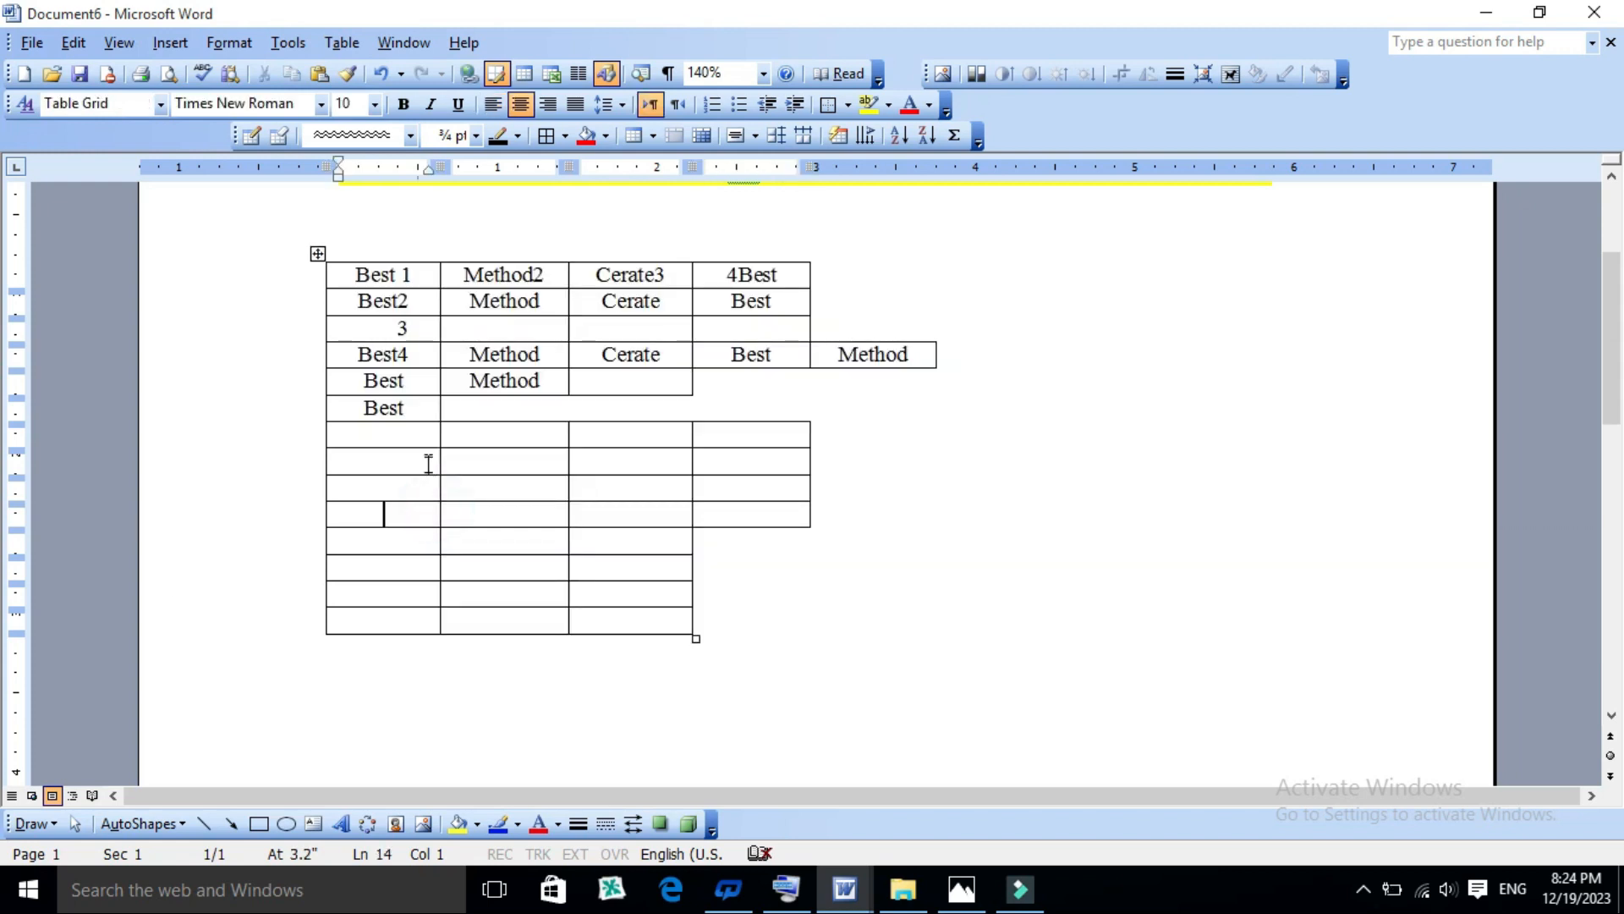
# - Select the table column that contains the second cell of the seventh row
pyautogui.click(483, 435)
pyautogui.click(340, 42)
pyautogui.moveTo(374, 136)
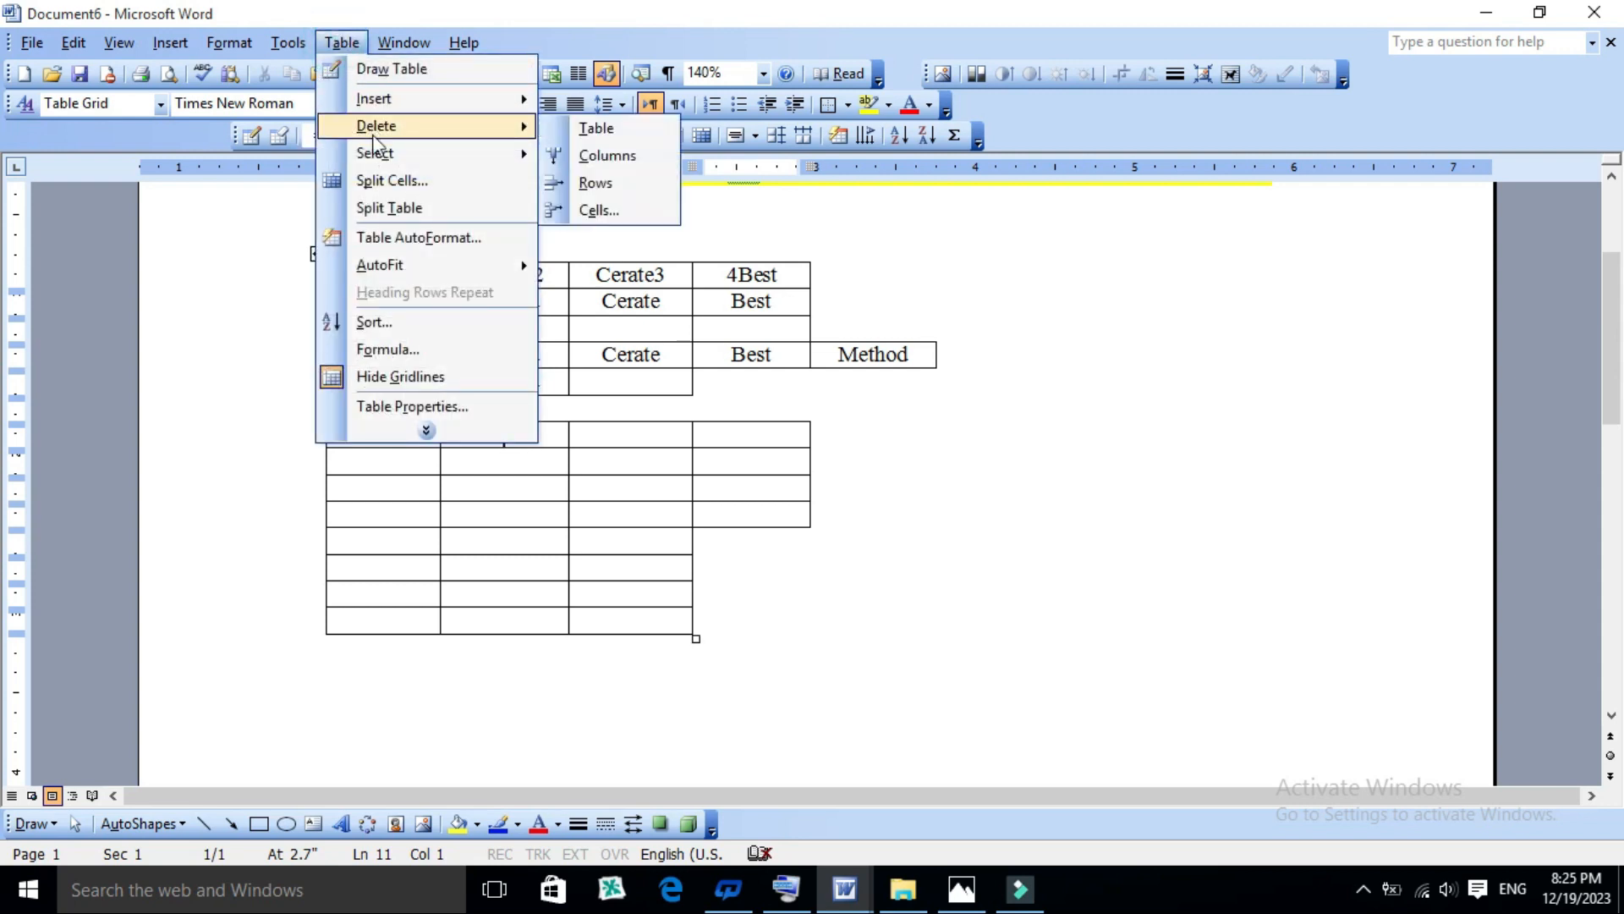
pyautogui.moveTo(474, 153)
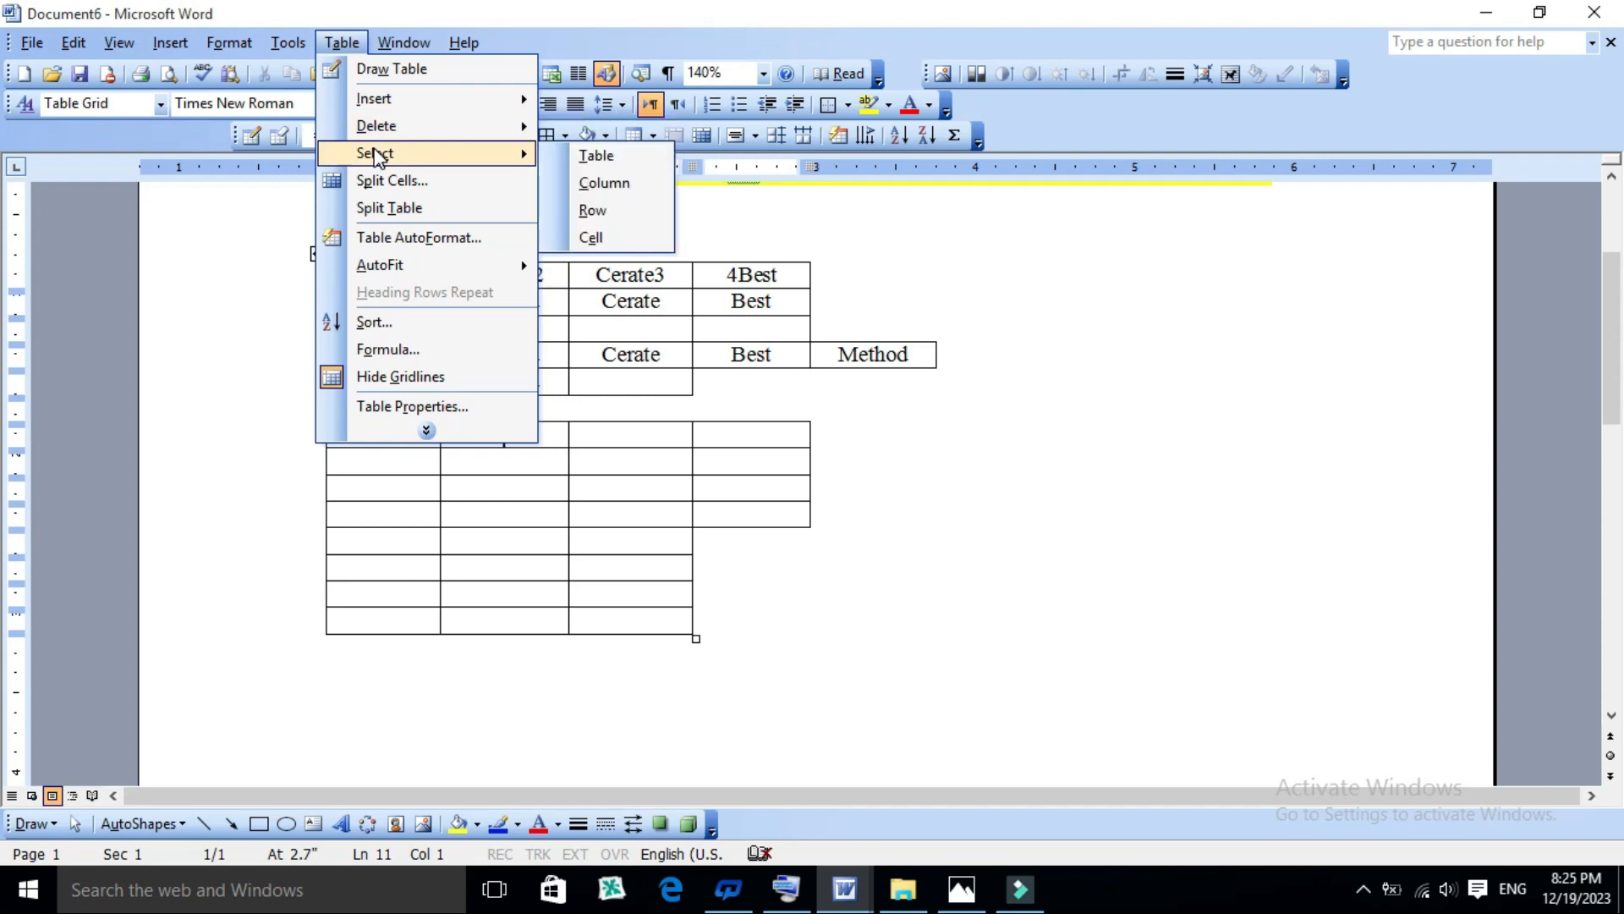
pyautogui.click(590, 184)
# - Select the table's ninth row from its third cell
pyautogui.click(591, 497)
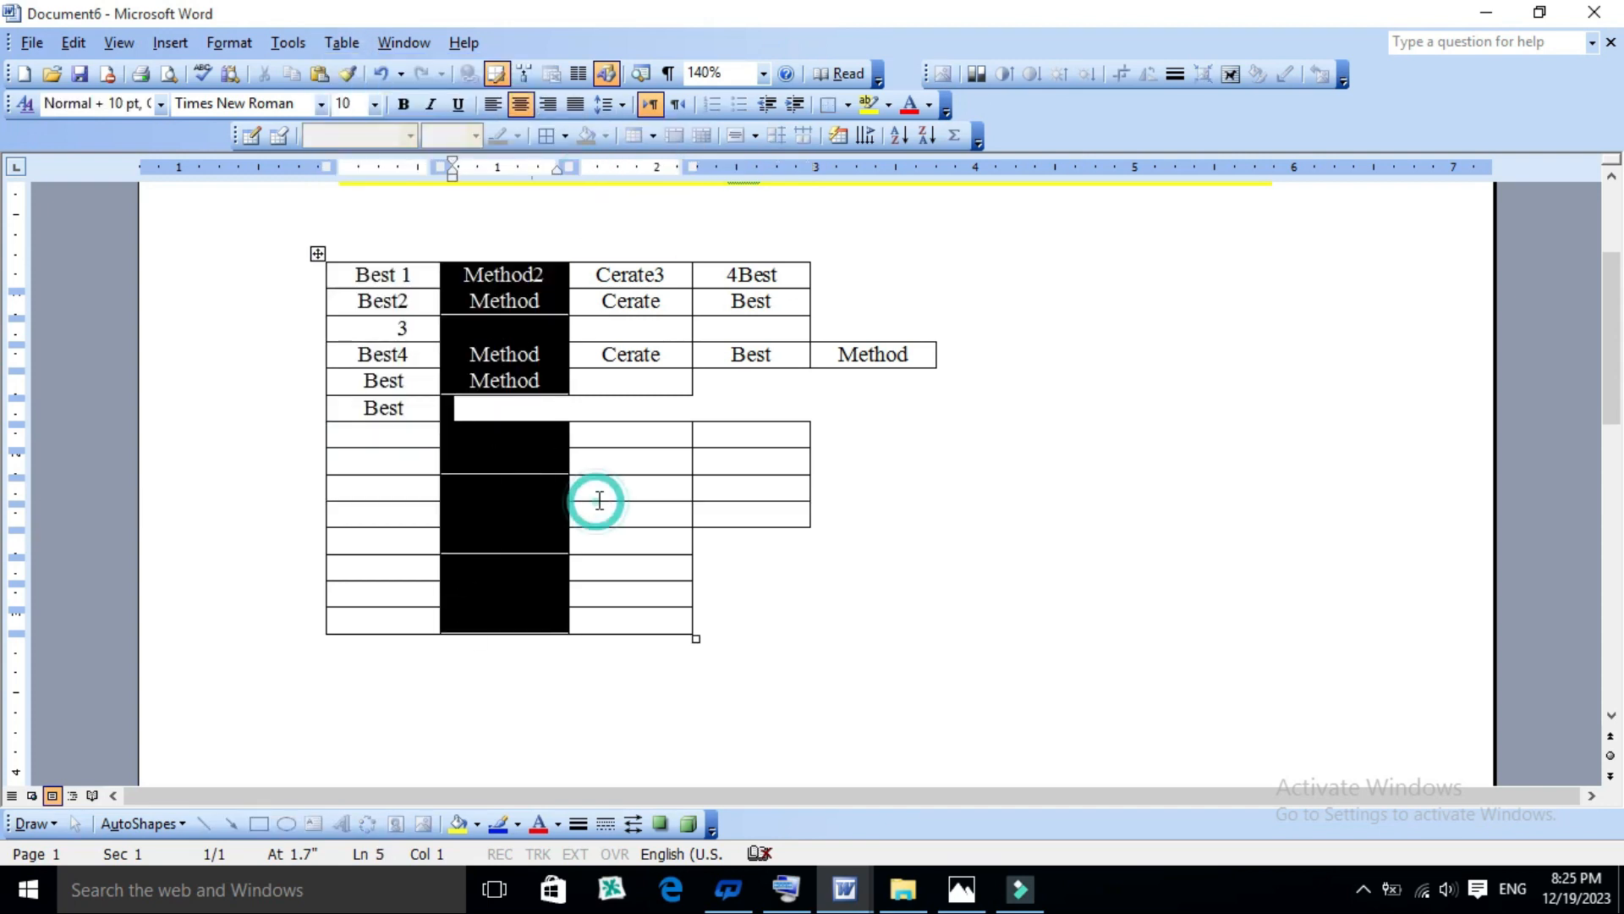
pyautogui.click(331, 48)
pyautogui.moveTo(460, 152)
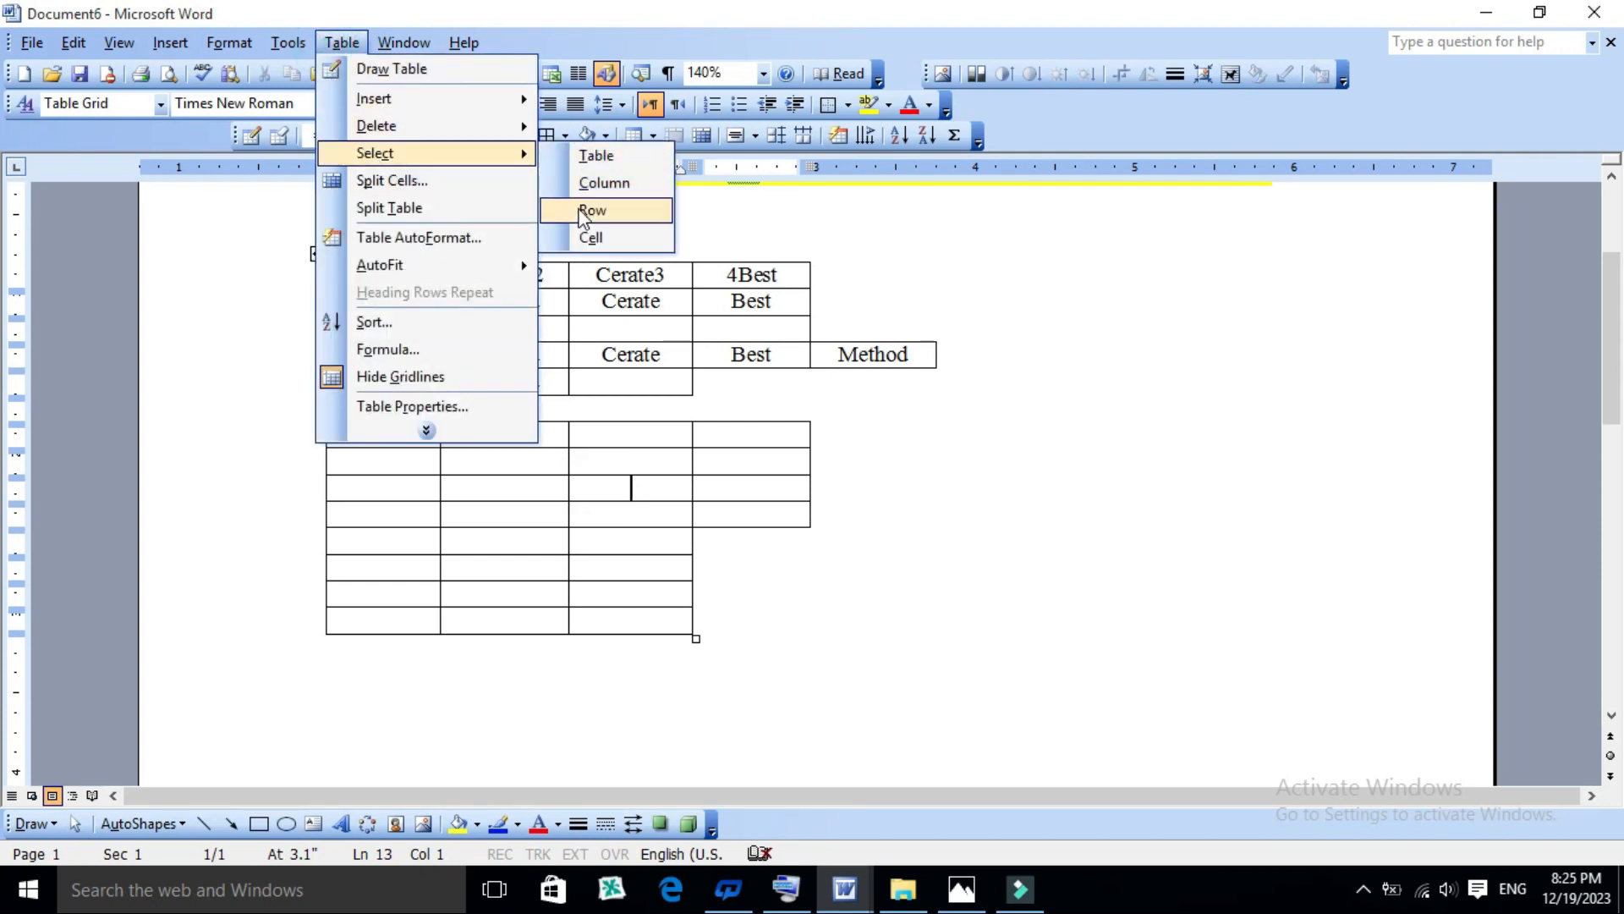
pyautogui.click(584, 211)
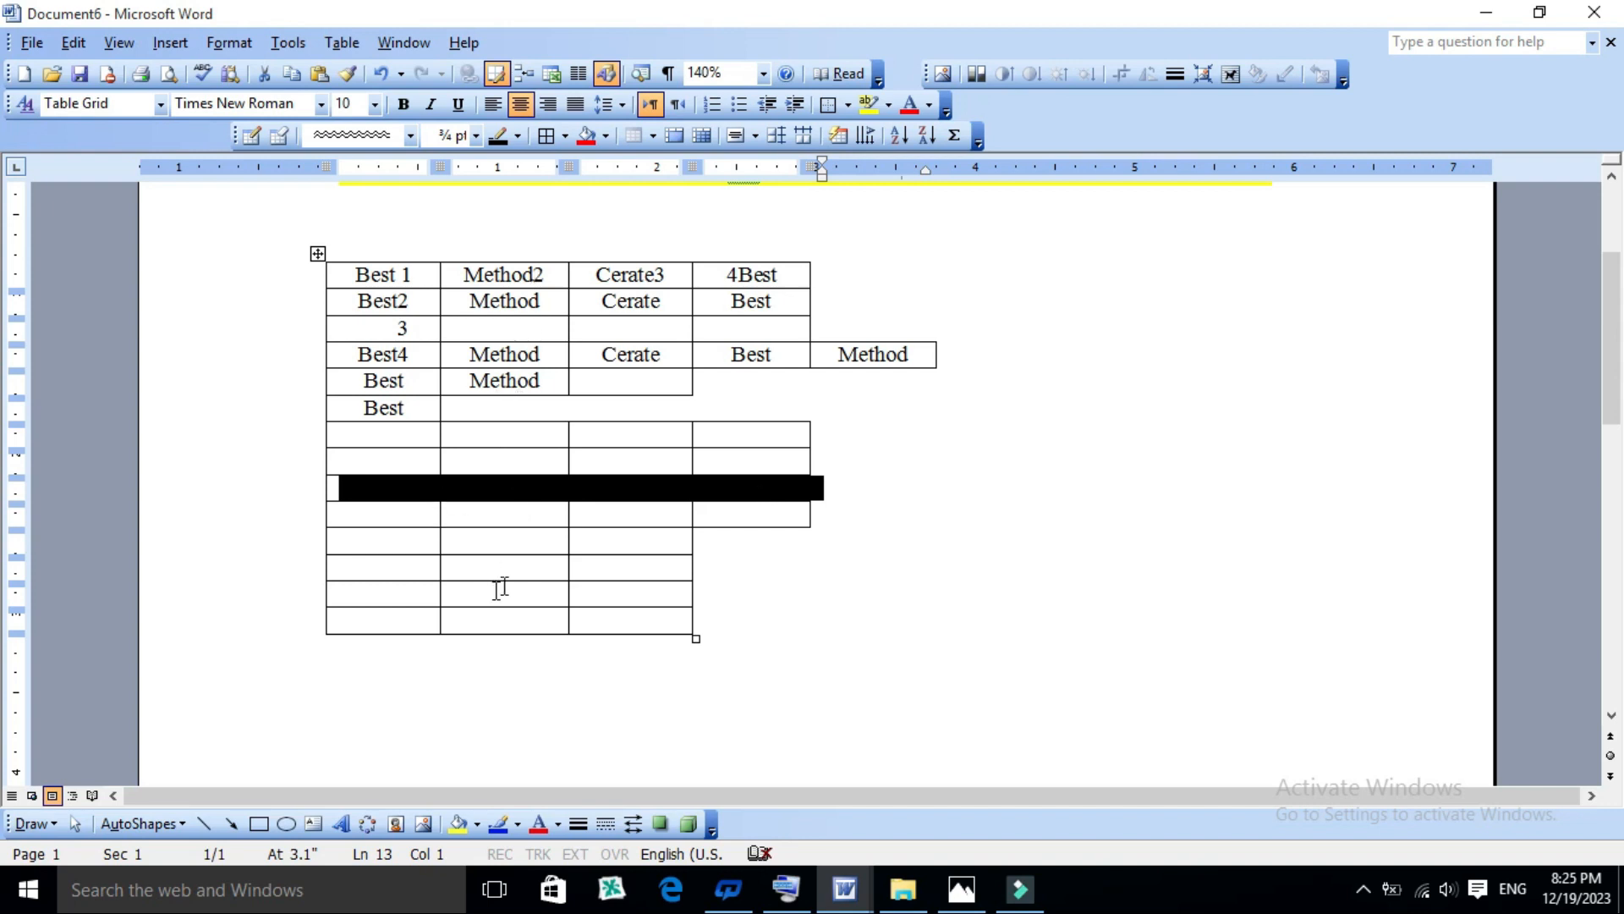
# - Select only the second cell of the table's tenth row, and clear the selection
pyautogui.click(529, 513)
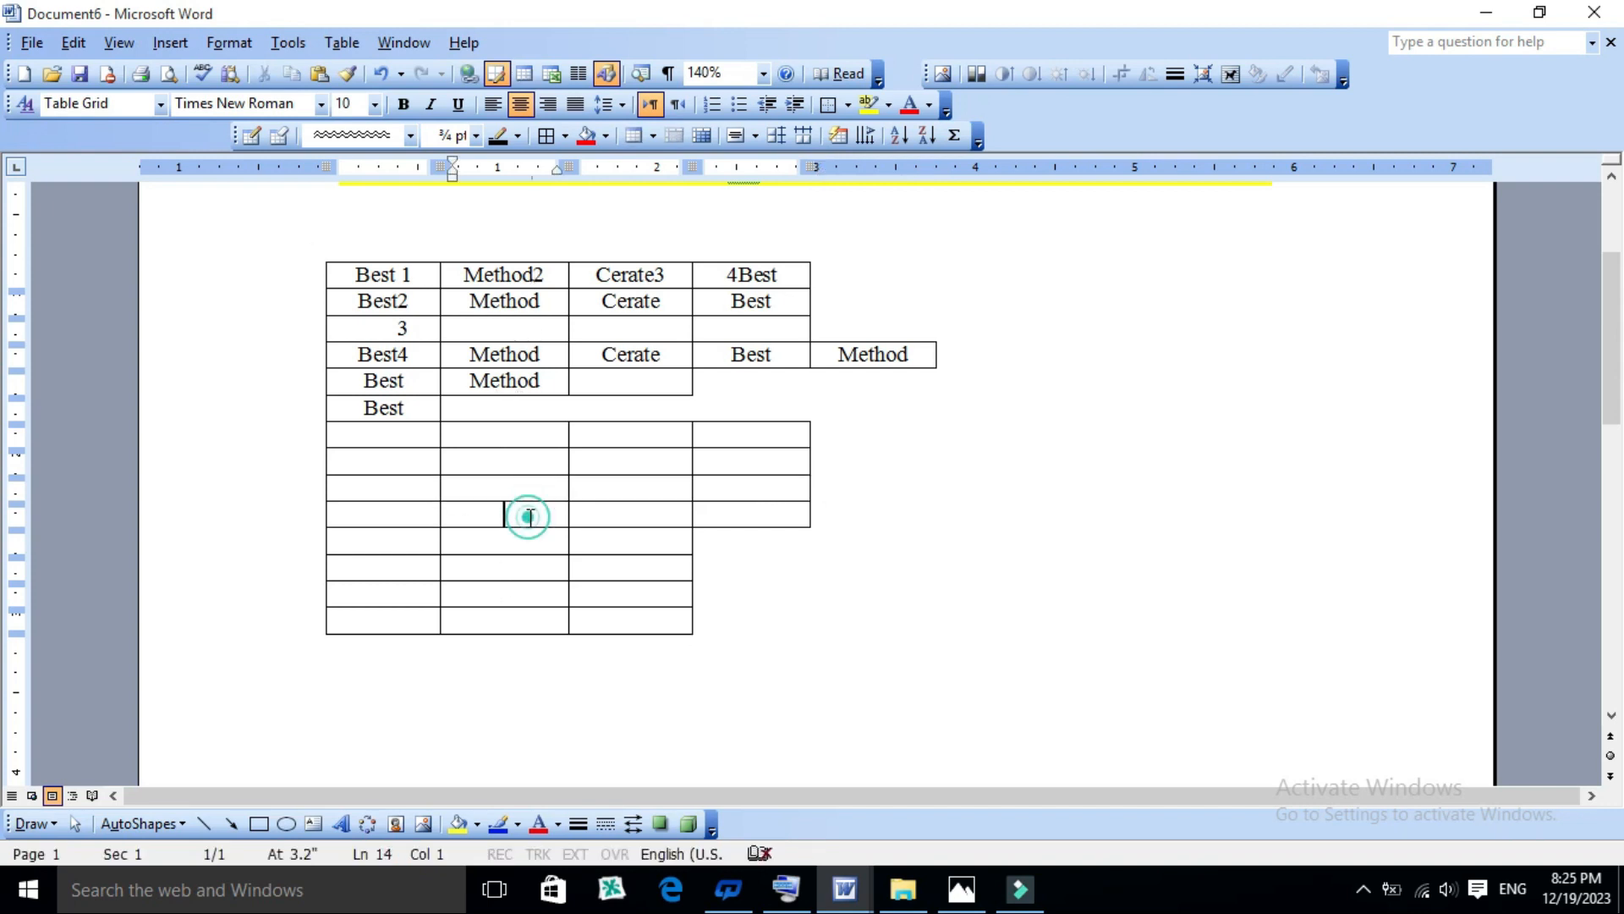
pyautogui.click(343, 47)
pyautogui.moveTo(379, 160)
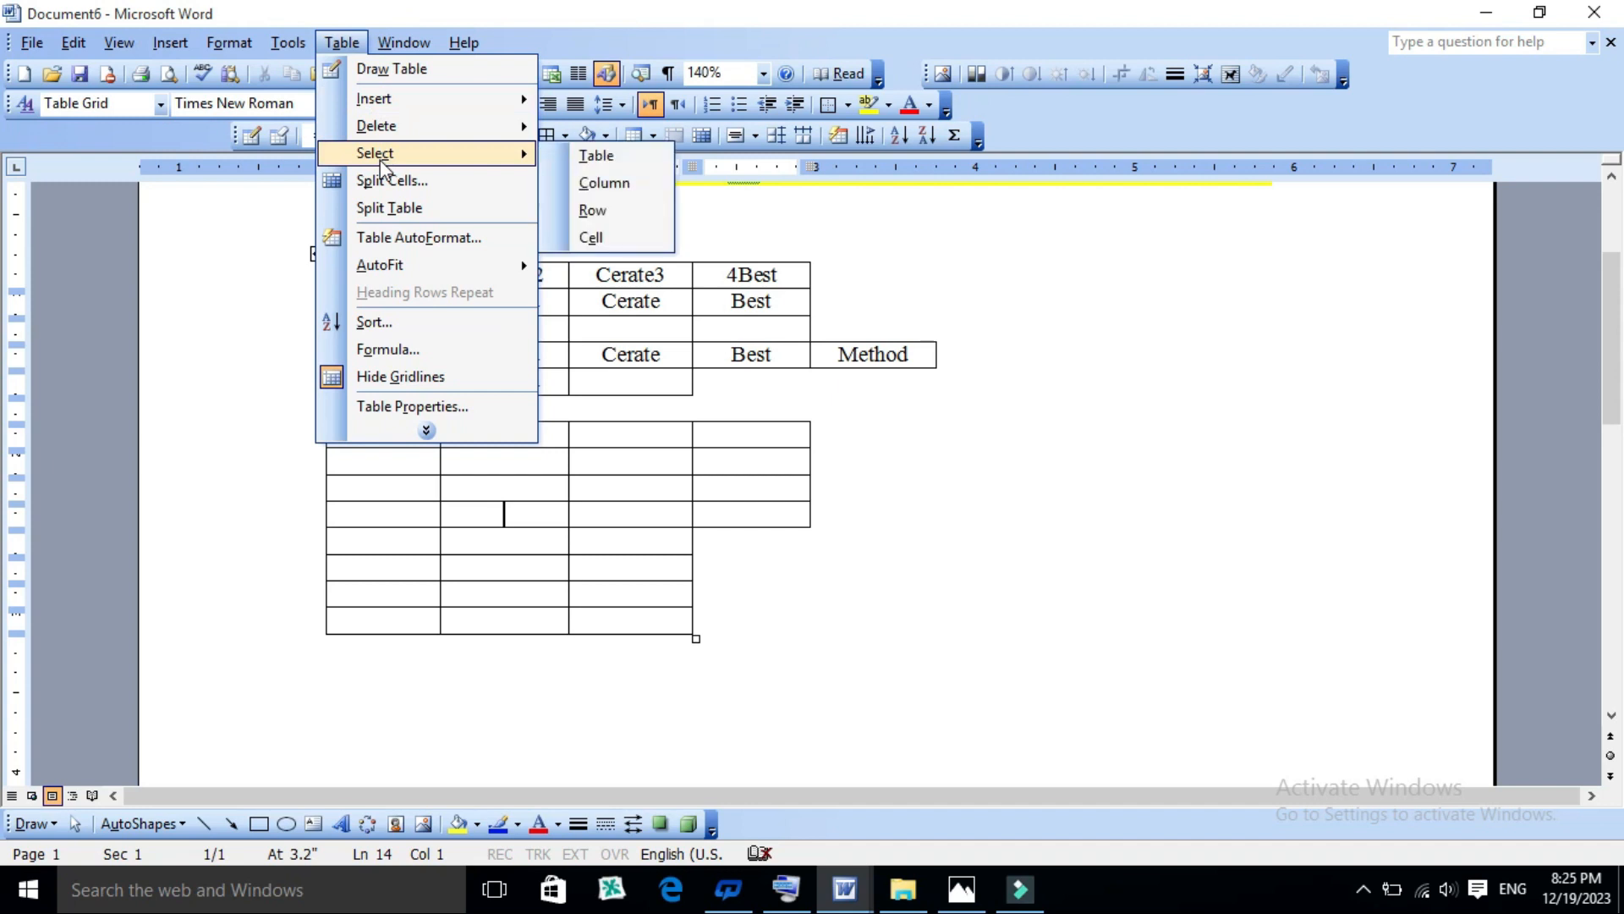
pyautogui.click(590, 238)
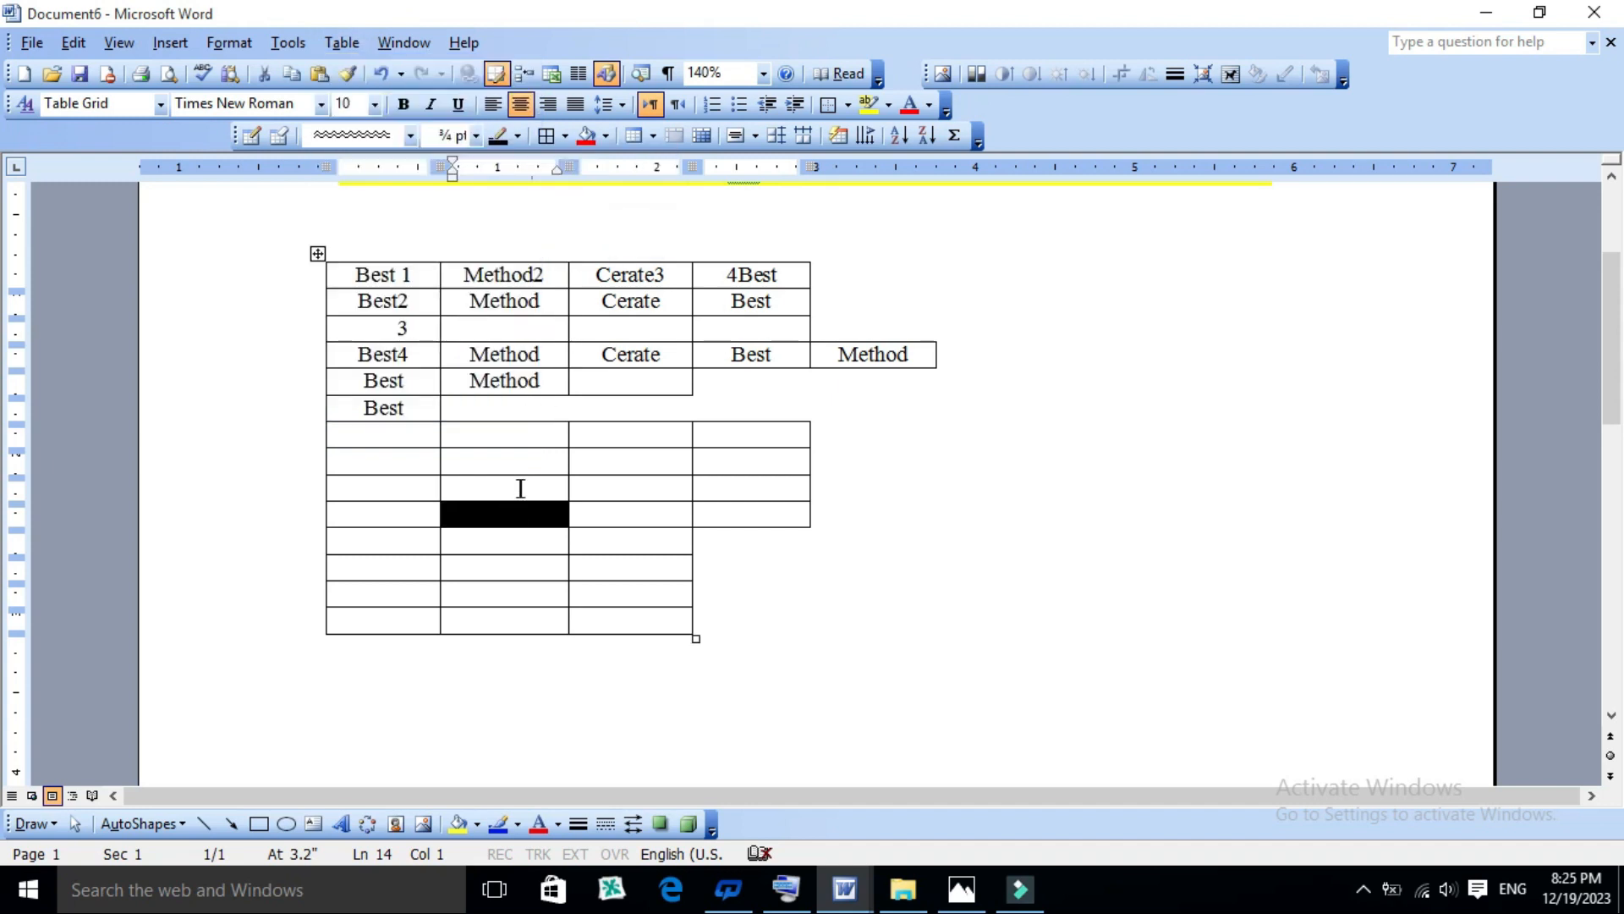
pyautogui.click(520, 516)
pyautogui.click(529, 548)
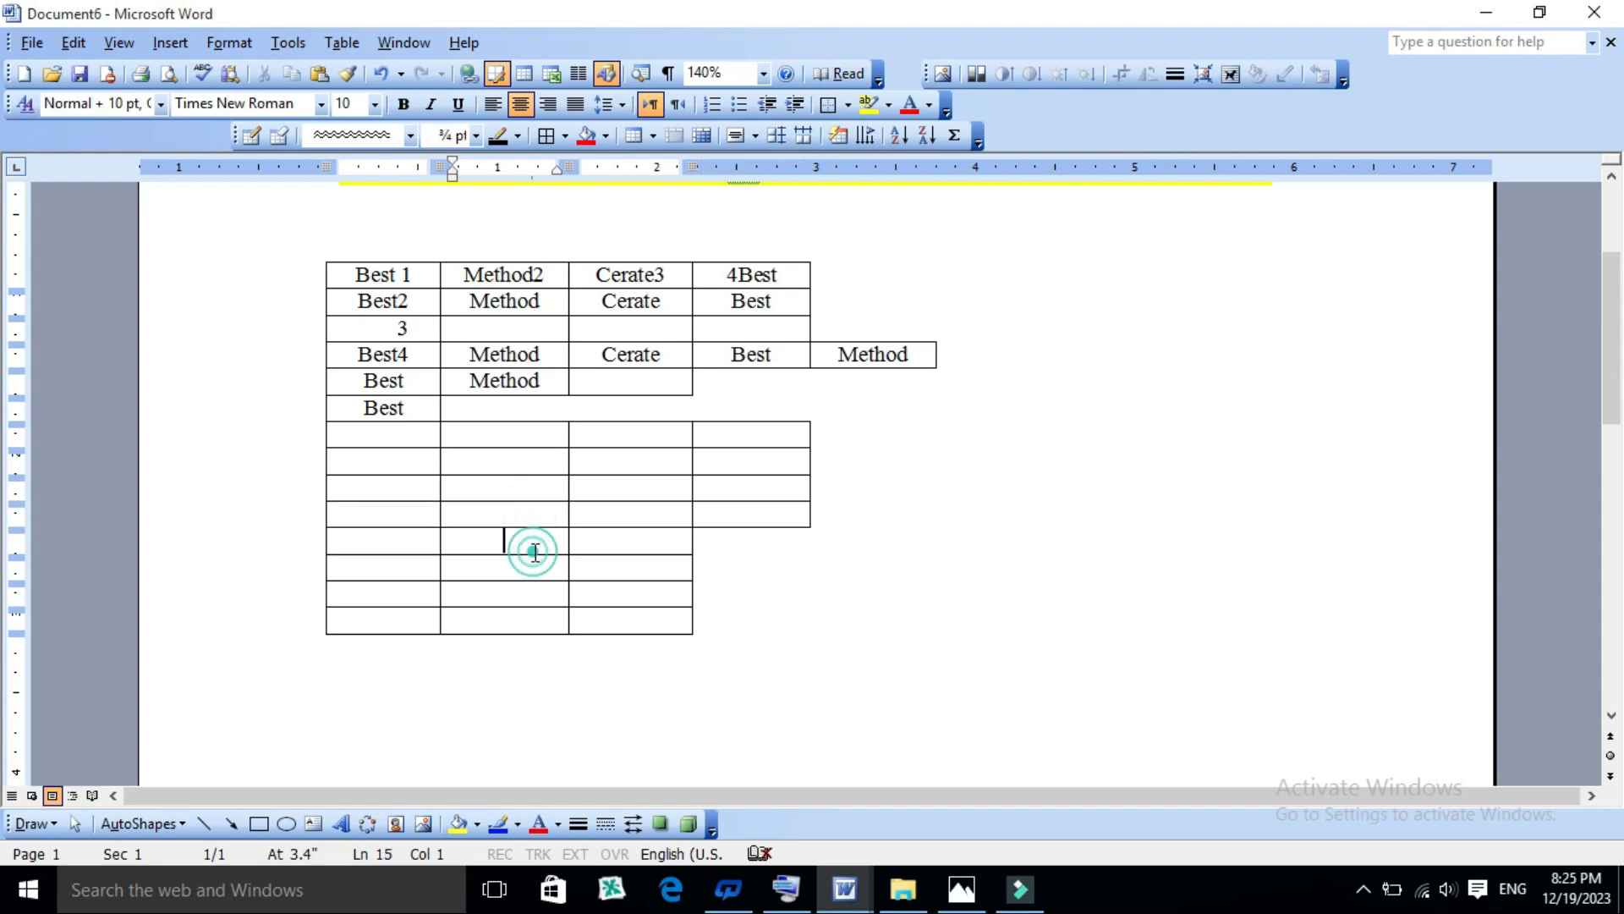
pyautogui.click(339, 44)
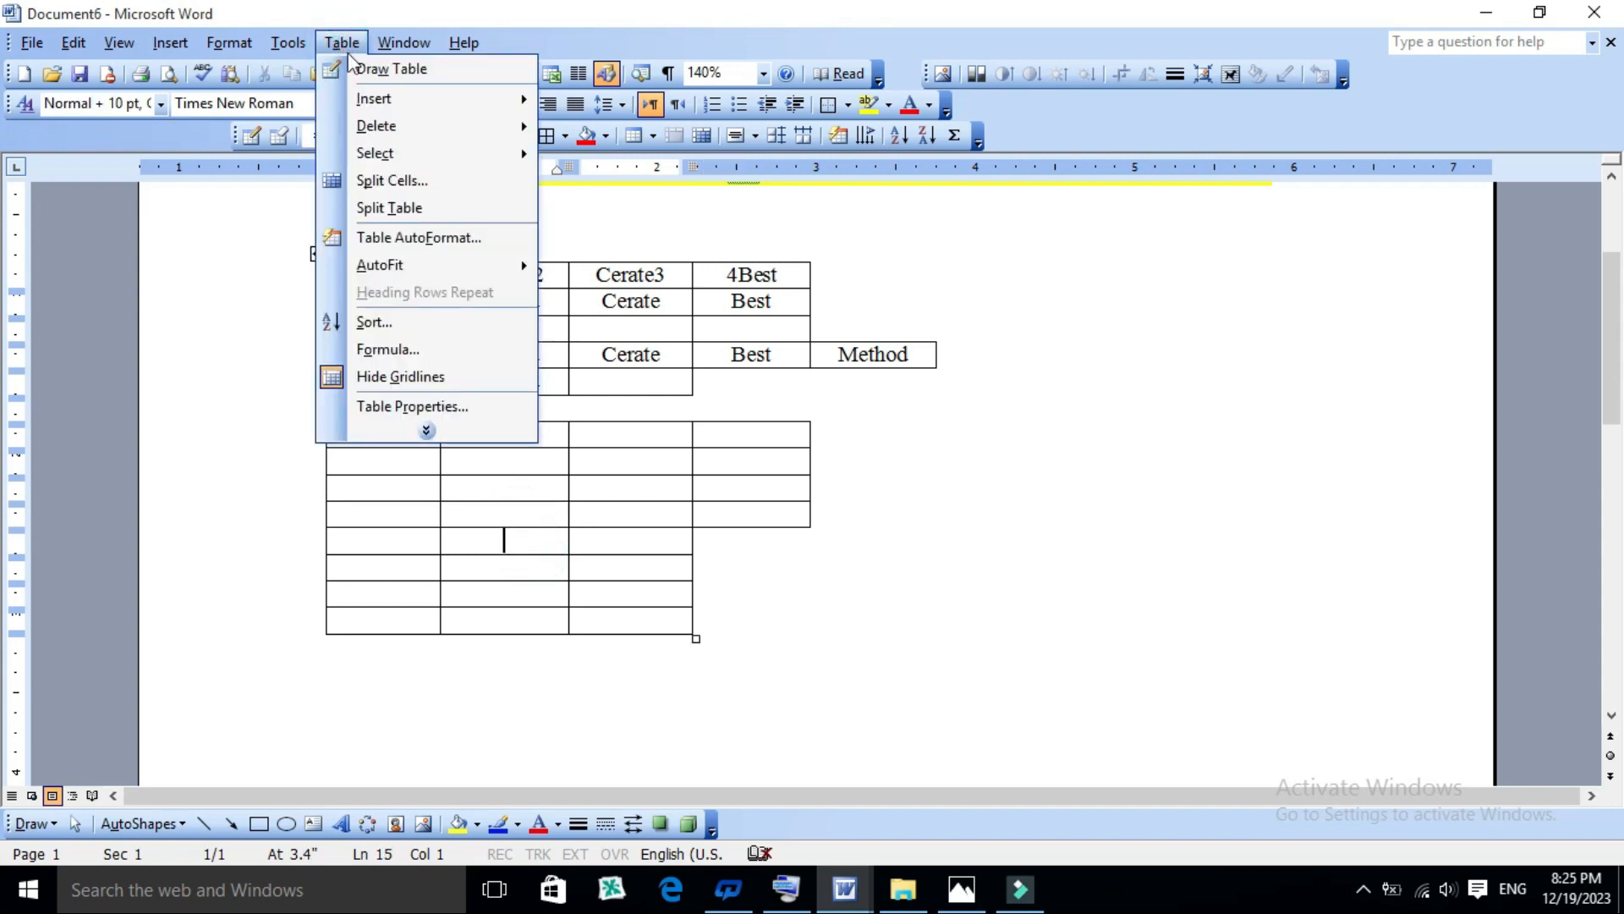
pyautogui.moveTo(396, 159)
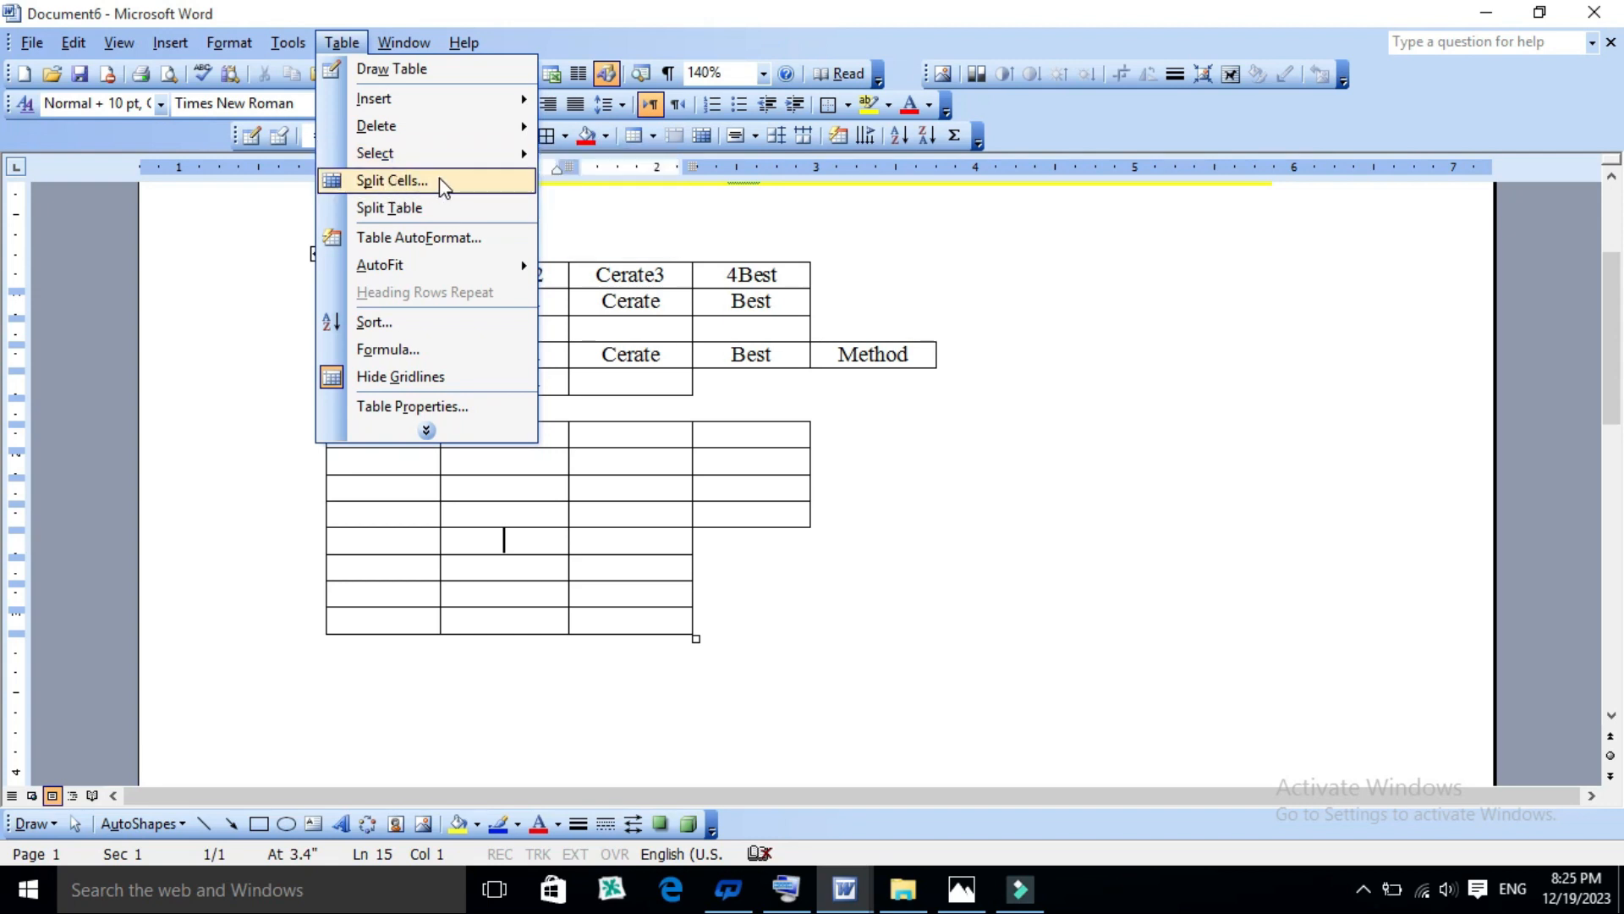
pyautogui.click(526, 533)
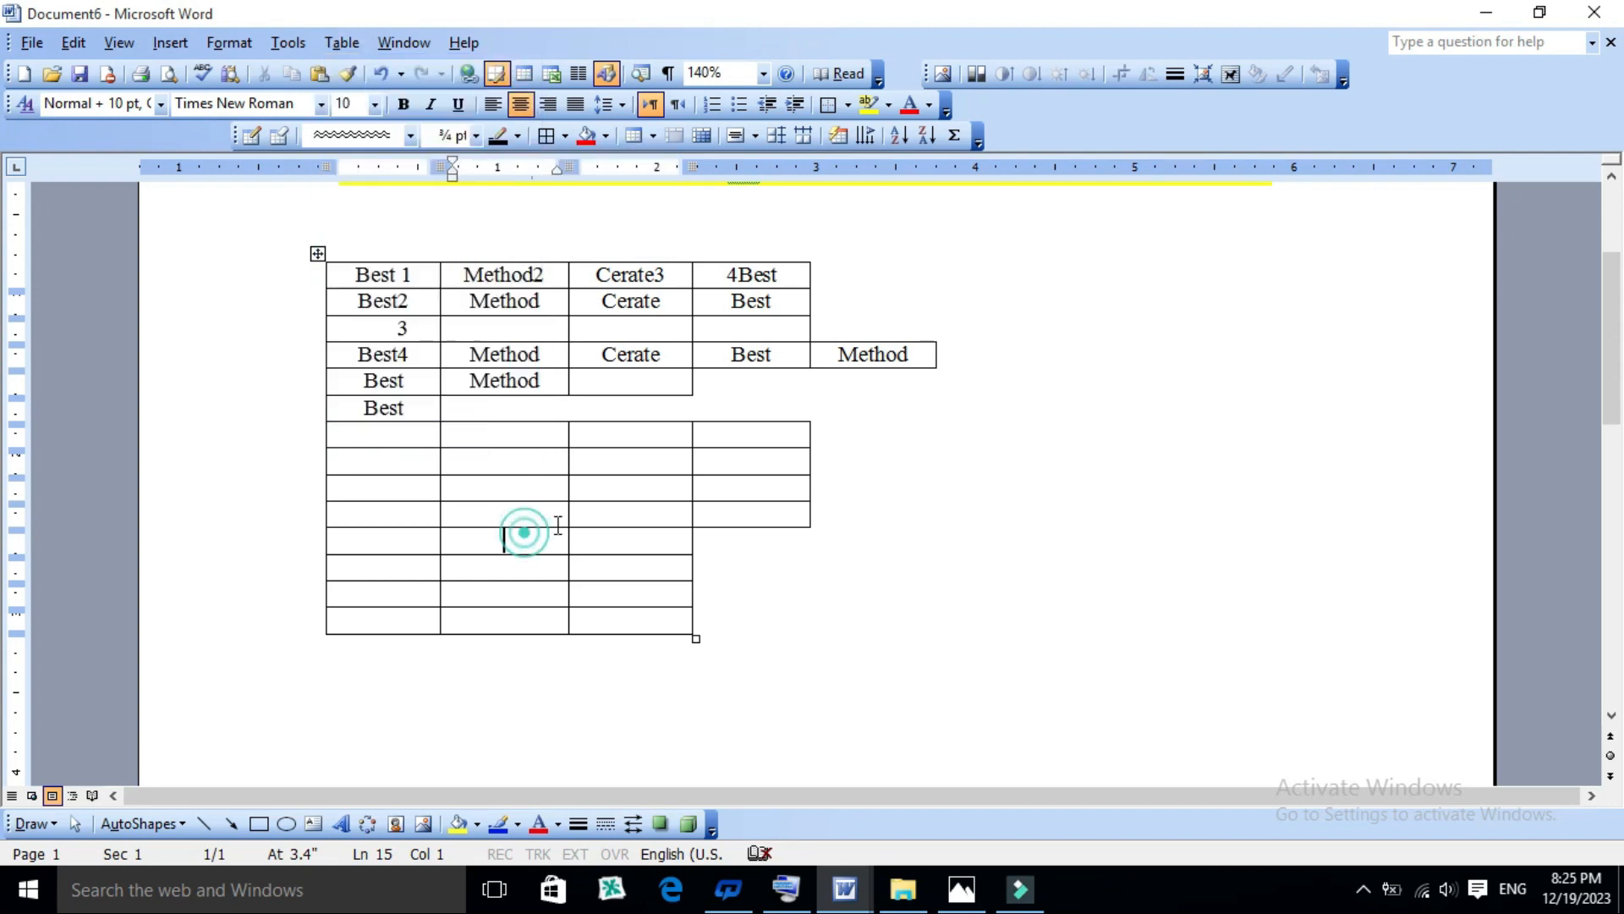
# - Add empty lines to the third cell of the table's last row, and split that cell into 4 columns and 3 rows
pyautogui.click(650, 614)
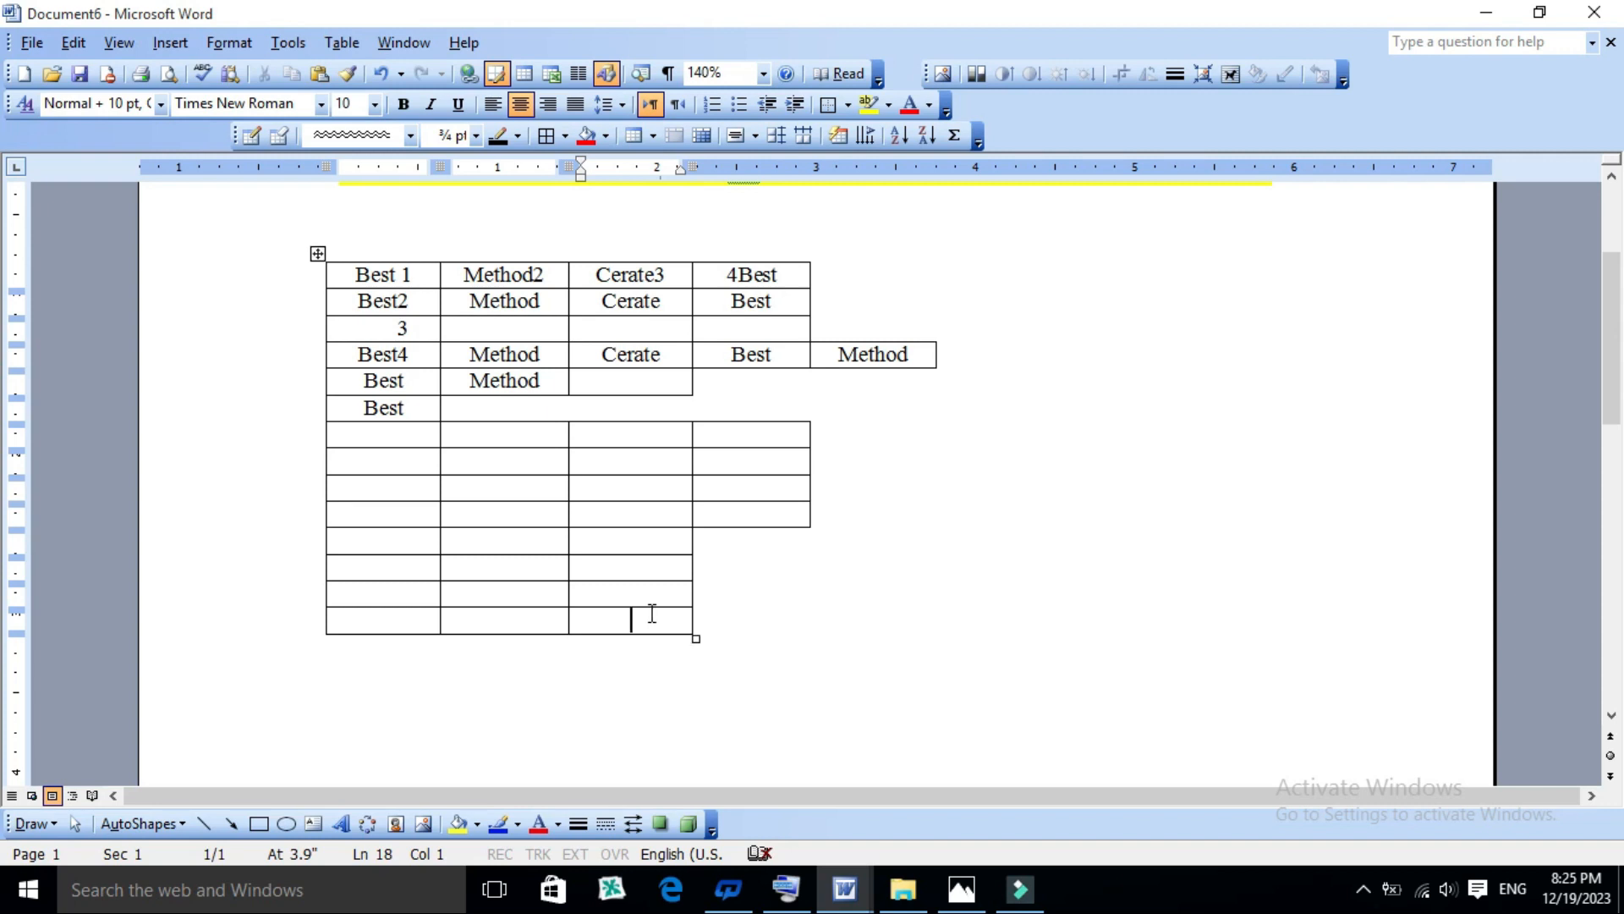
pyautogui.press('Return')
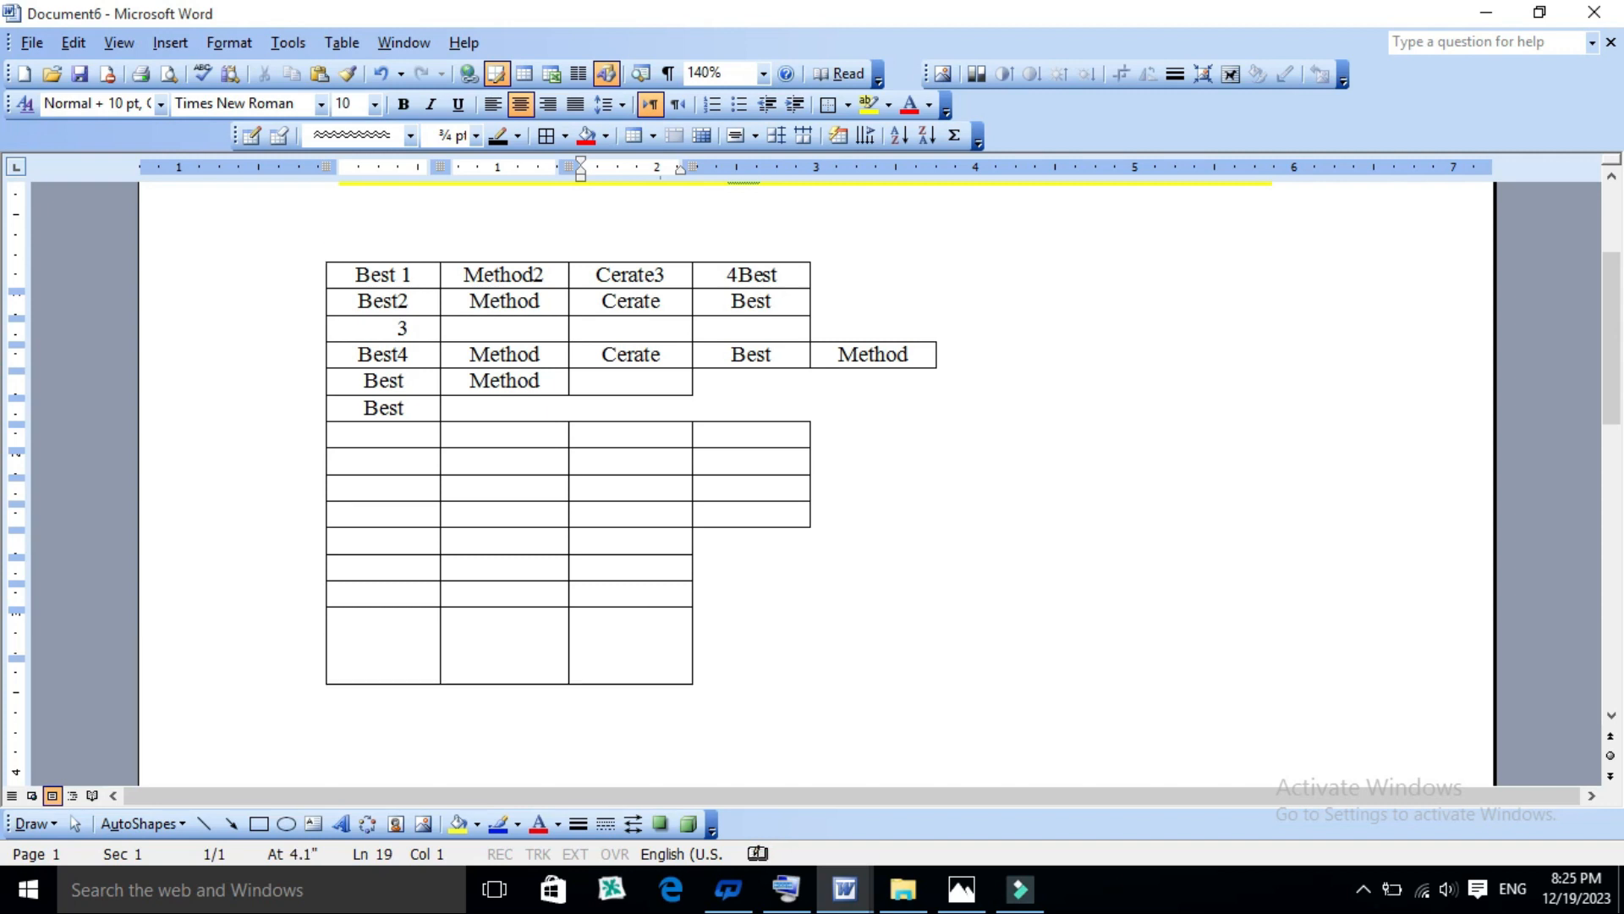
pyautogui.click(634, 623)
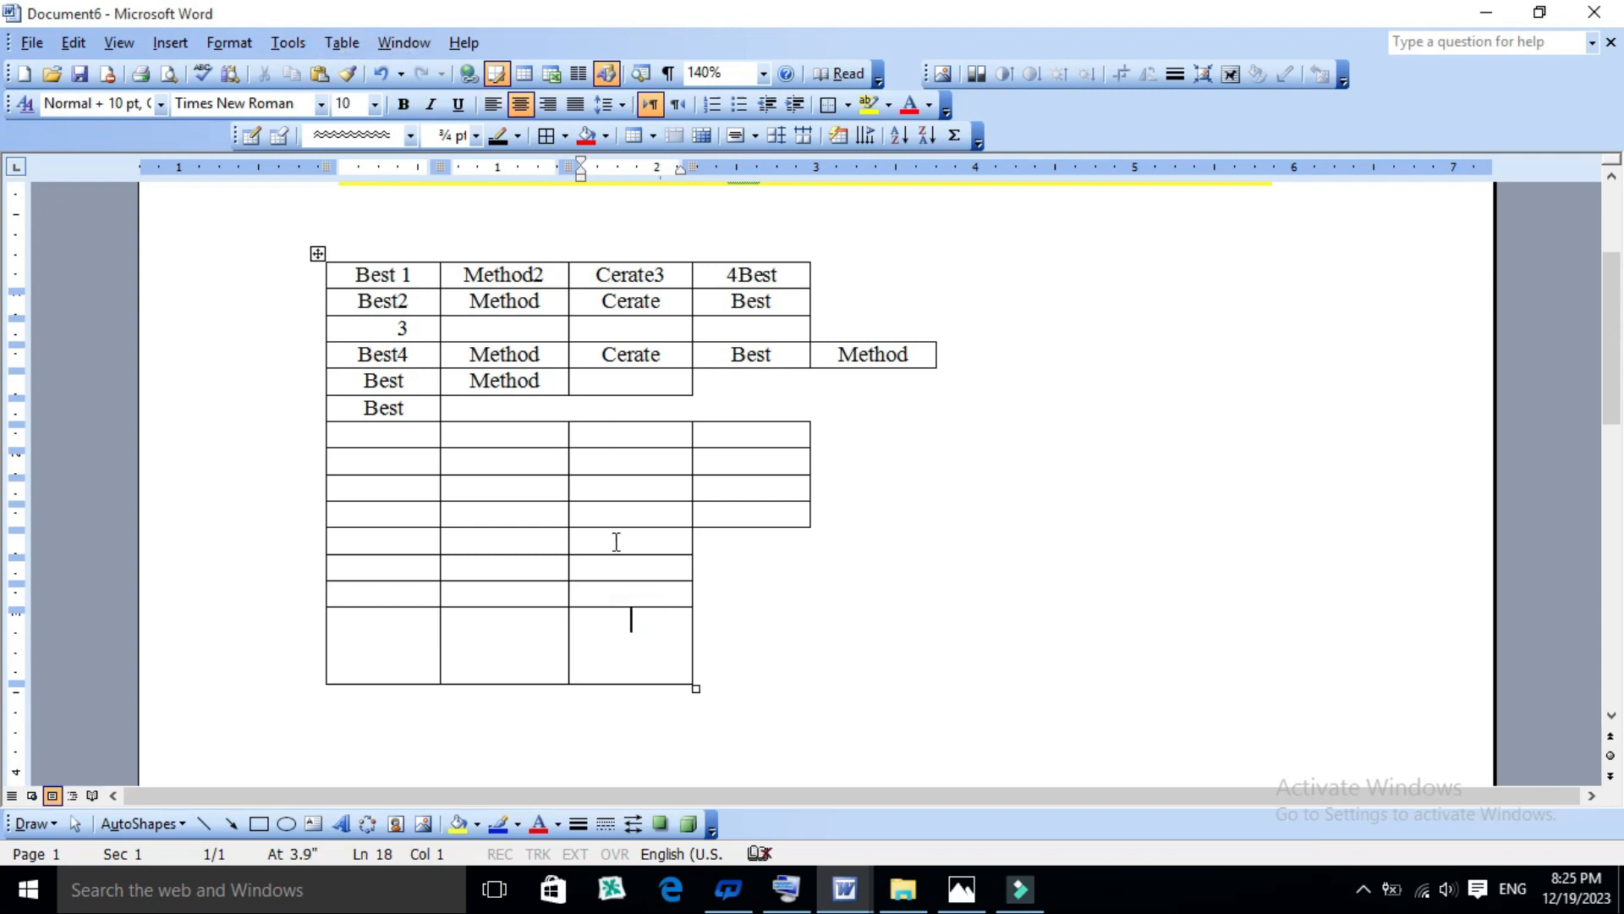
pyautogui.click(341, 42)
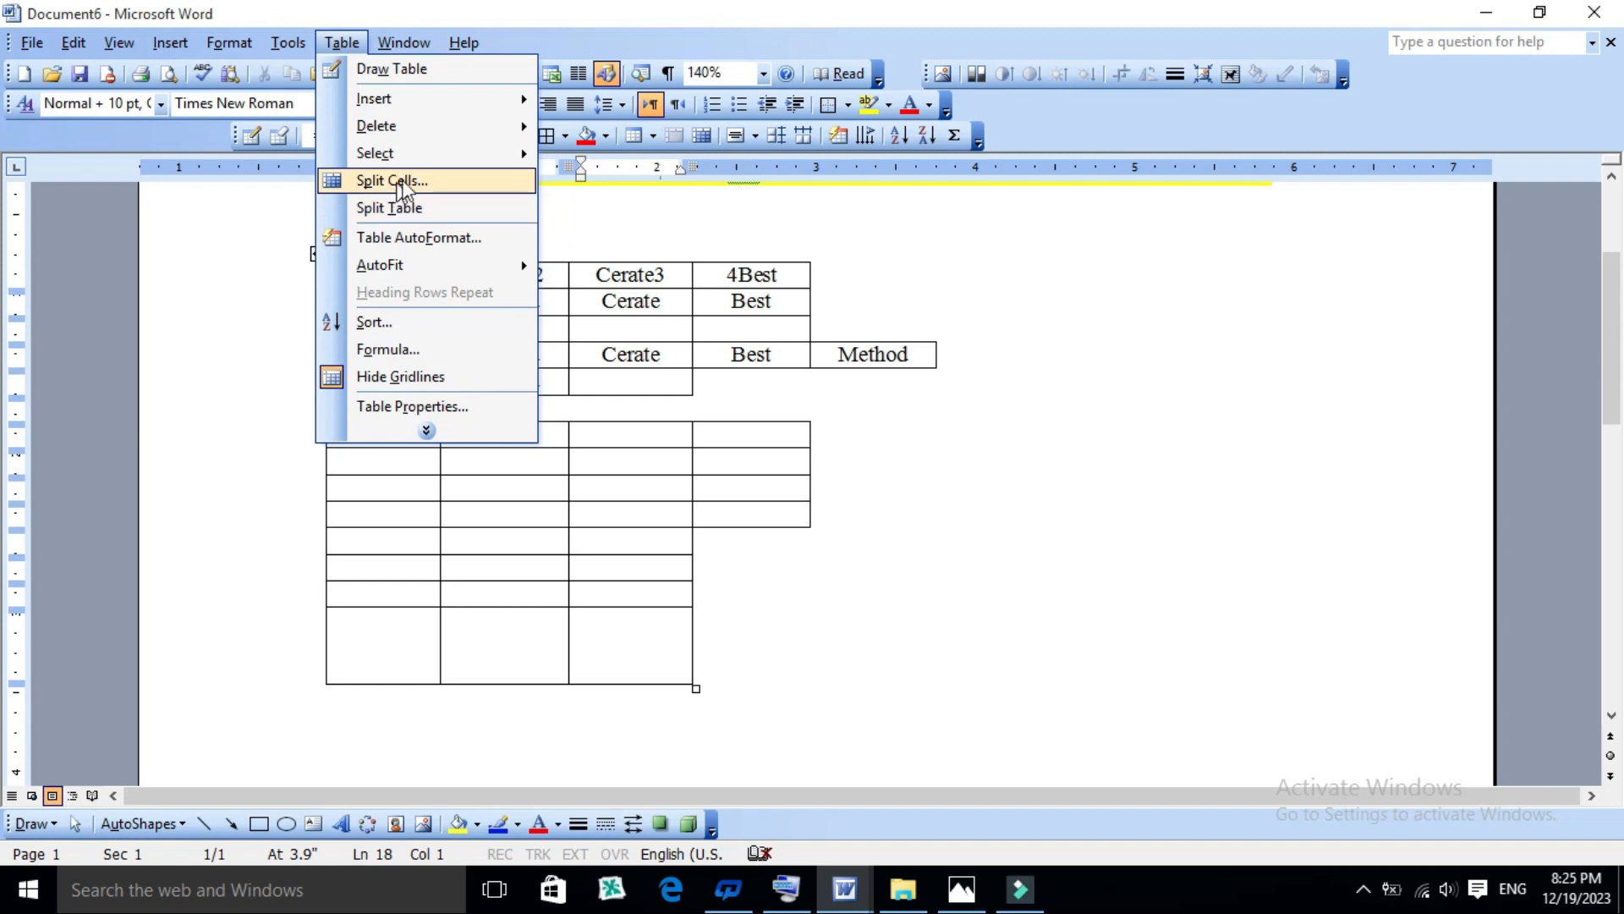
pyautogui.click(427, 182)
pyautogui.click(938, 378)
pyautogui.click(938, 377)
pyautogui.click(938, 412)
pyautogui.click(938, 412)
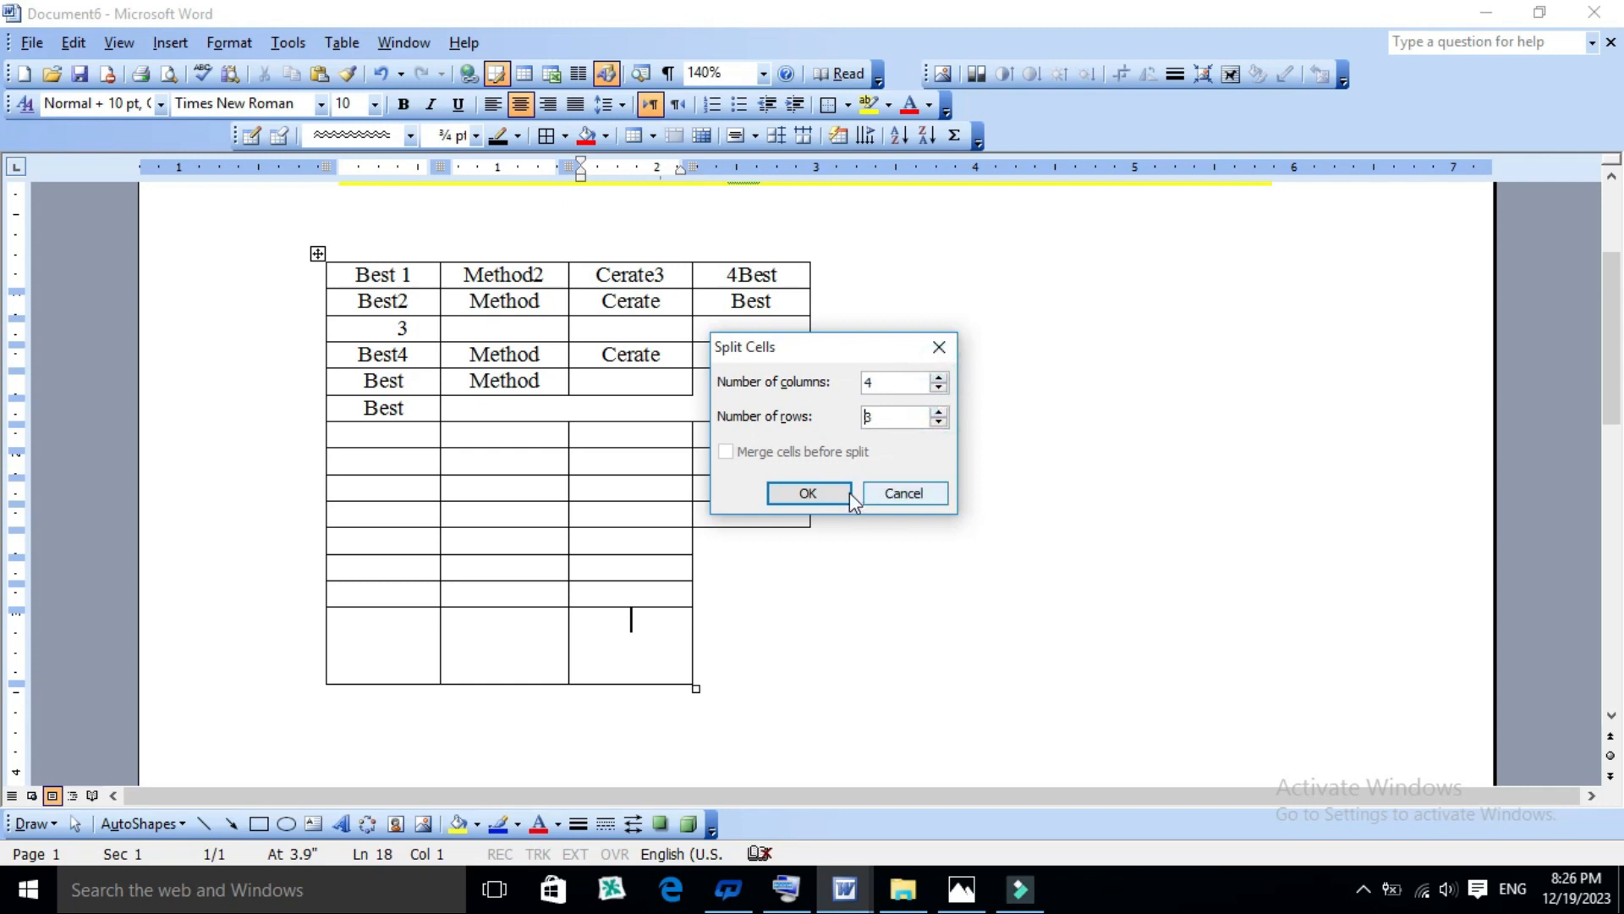
pyautogui.click(808, 493)
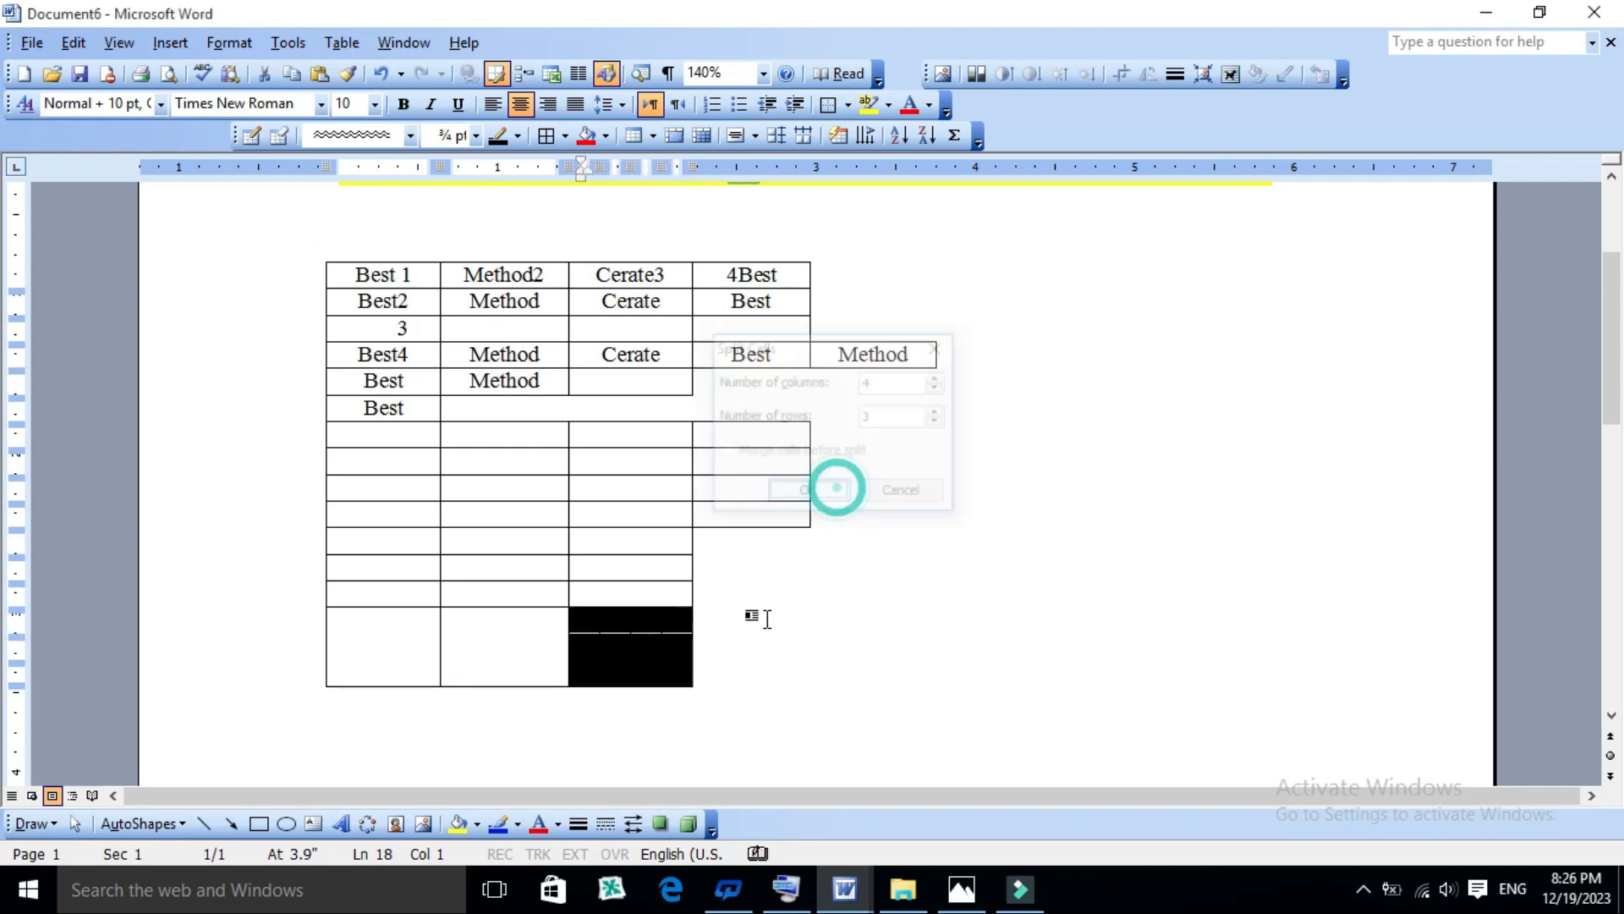
pyautogui.click(667, 635)
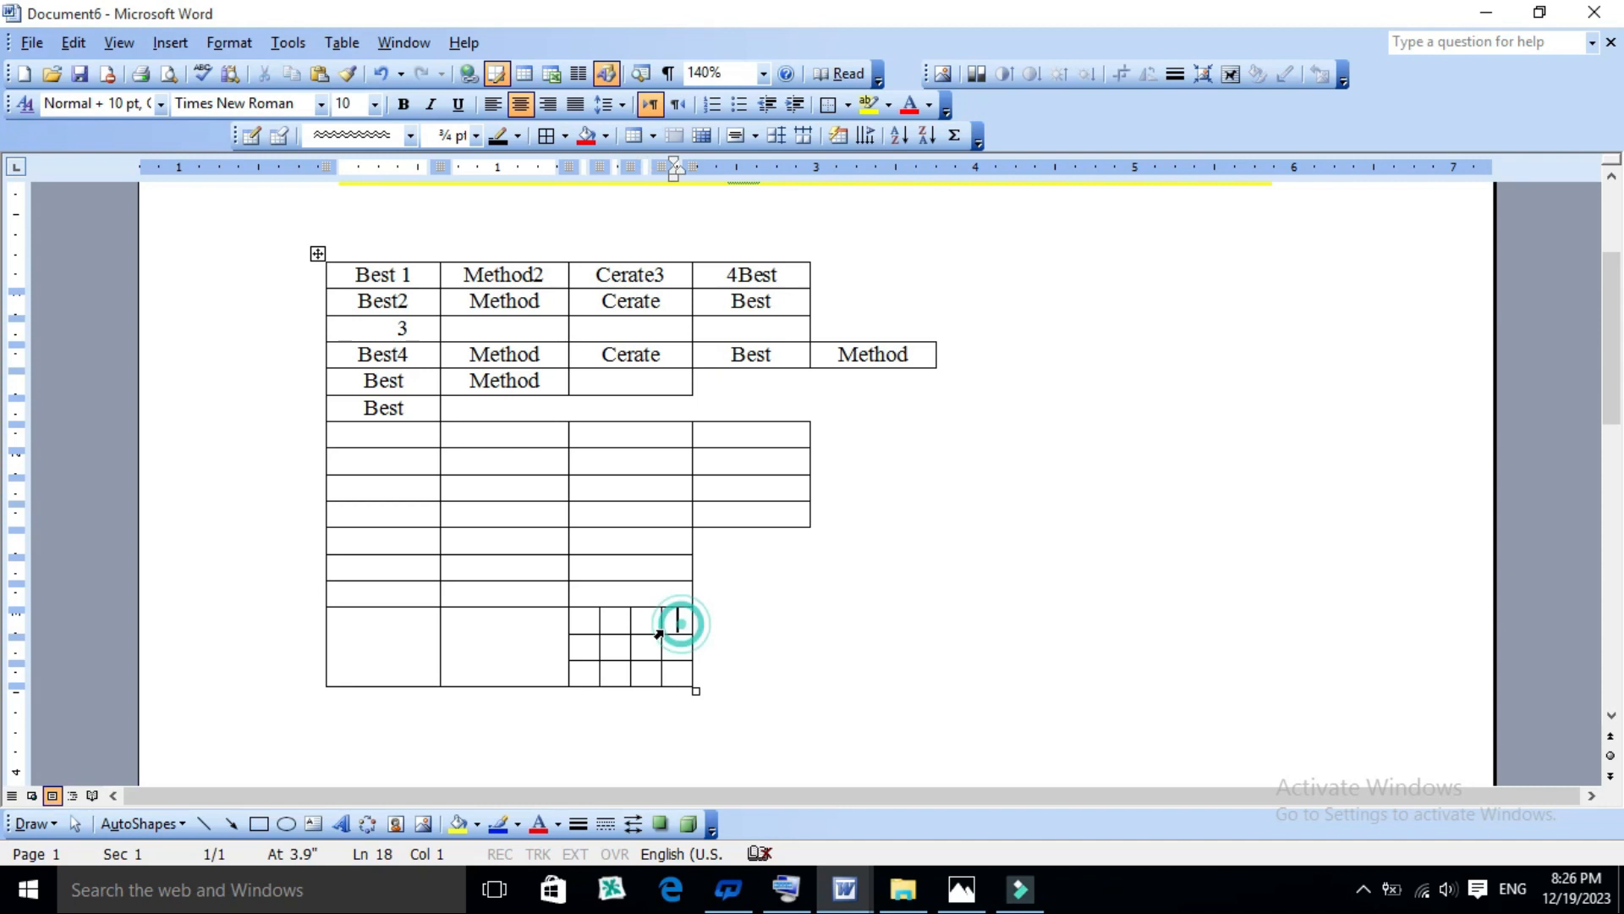
pyautogui.click(534, 593)
pyautogui.click(355, 44)
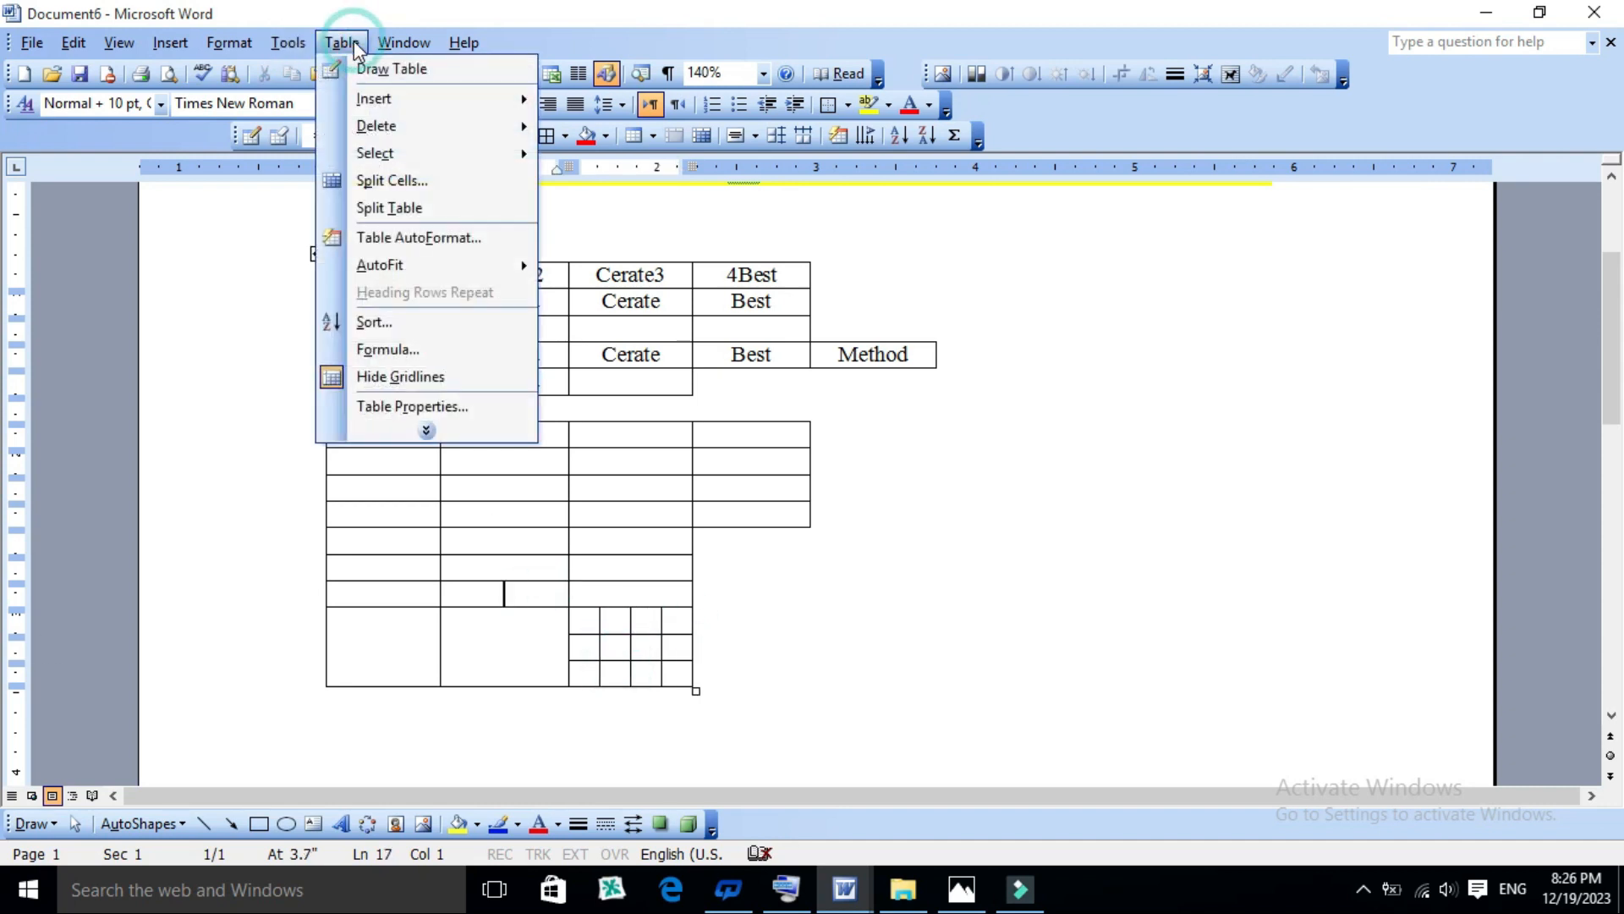
pyautogui.click(405, 211)
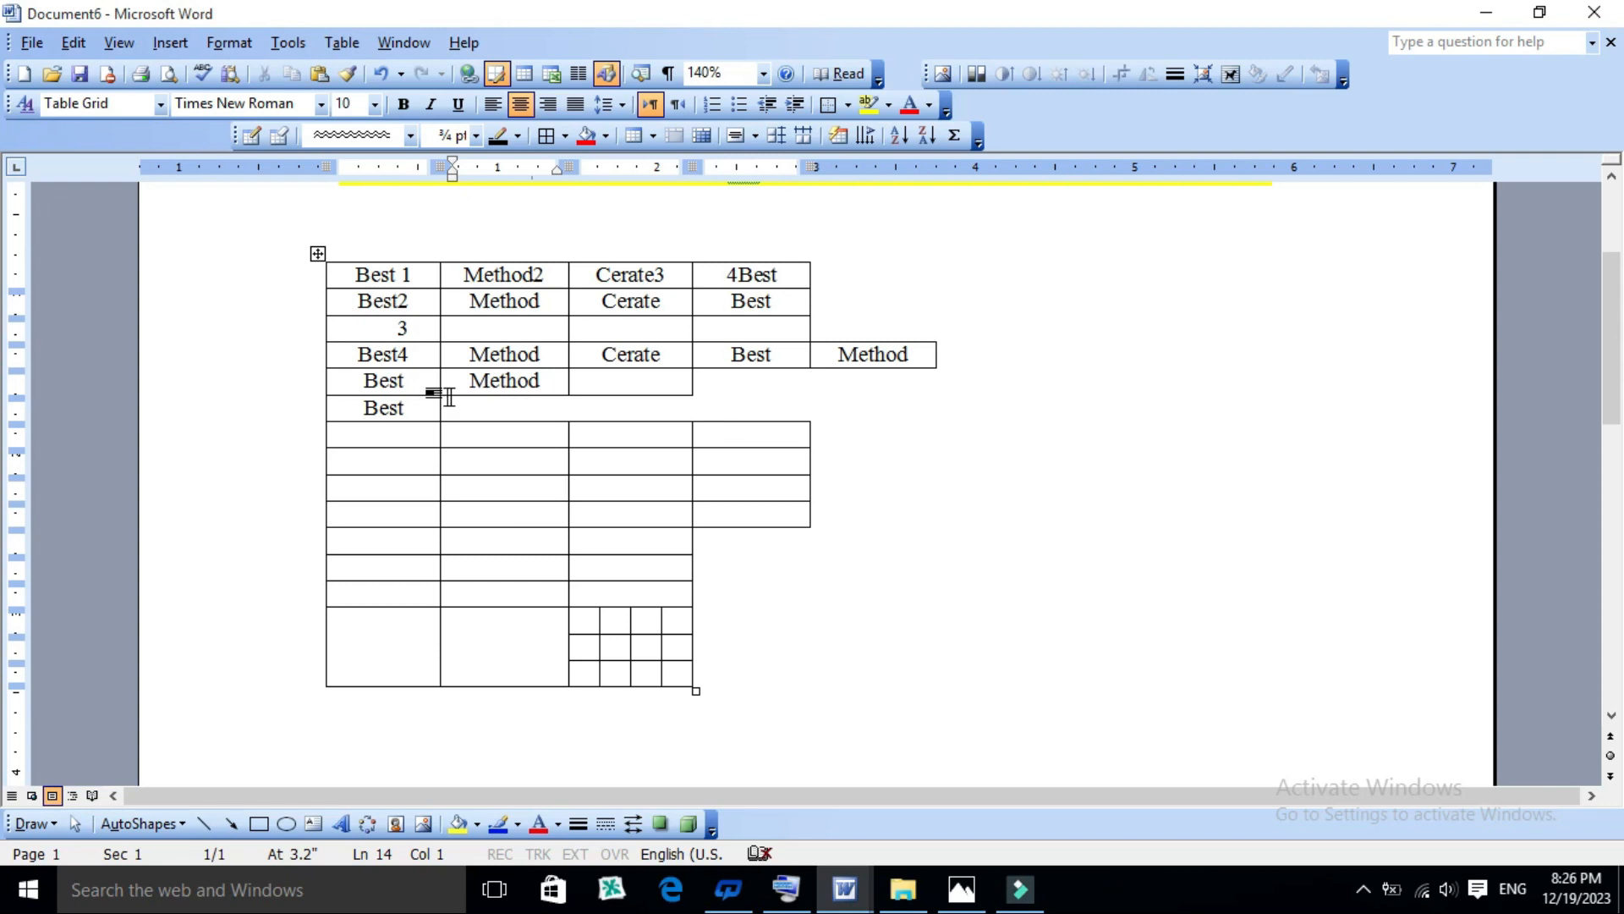
# - Split the table in two so that the second table starts at the sixth row, the single "Best" cell
pyautogui.click(361, 405)
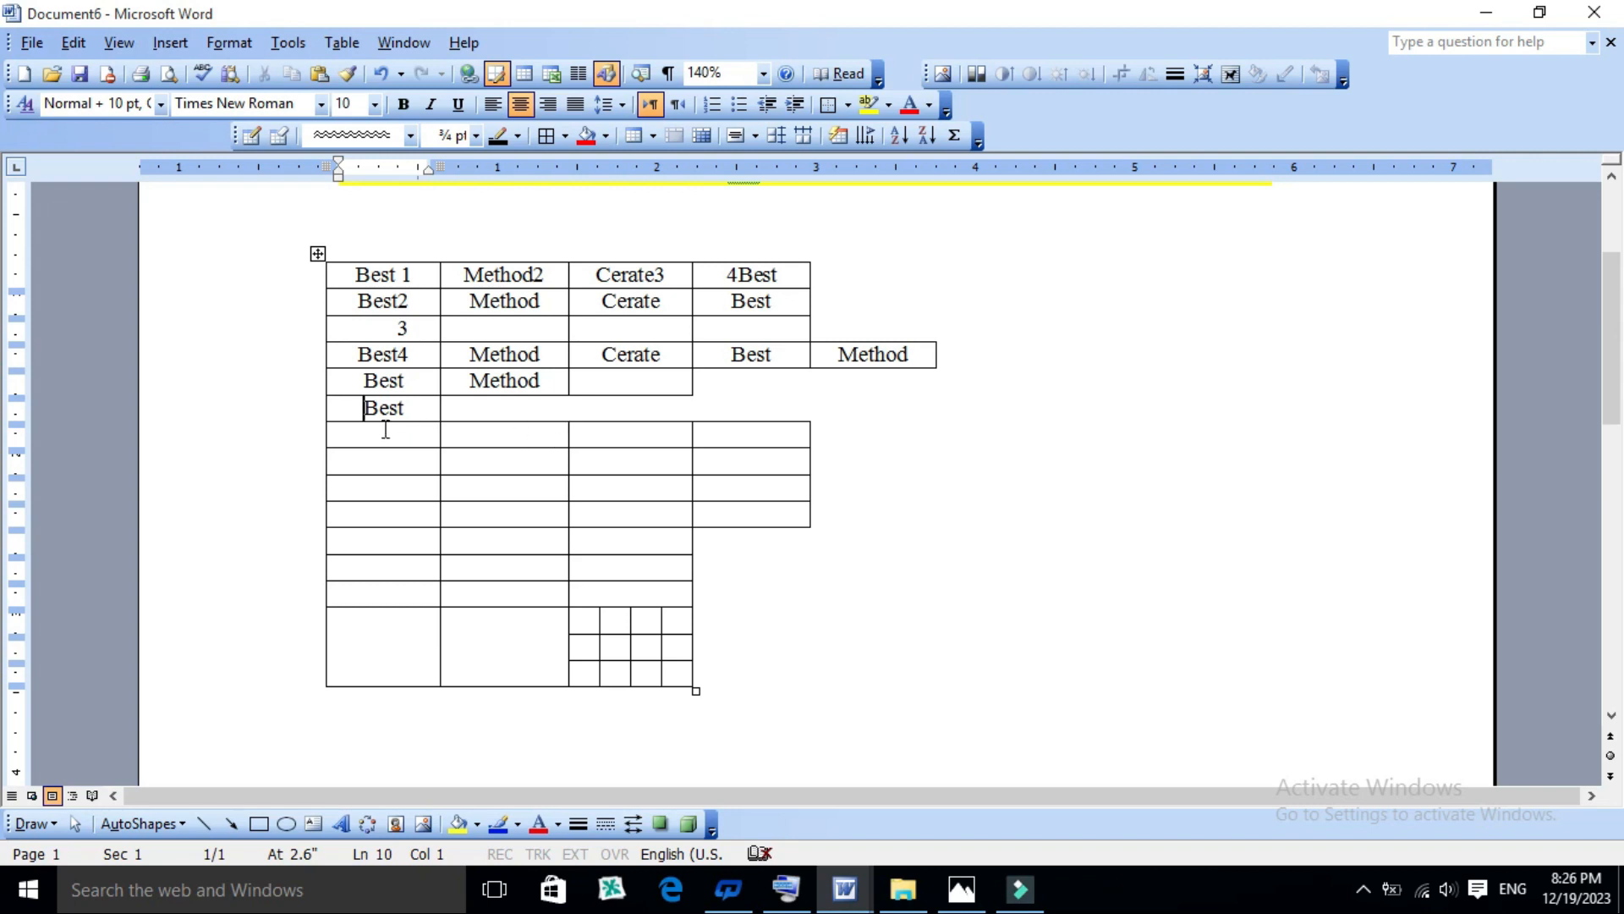
pyautogui.click(338, 39)
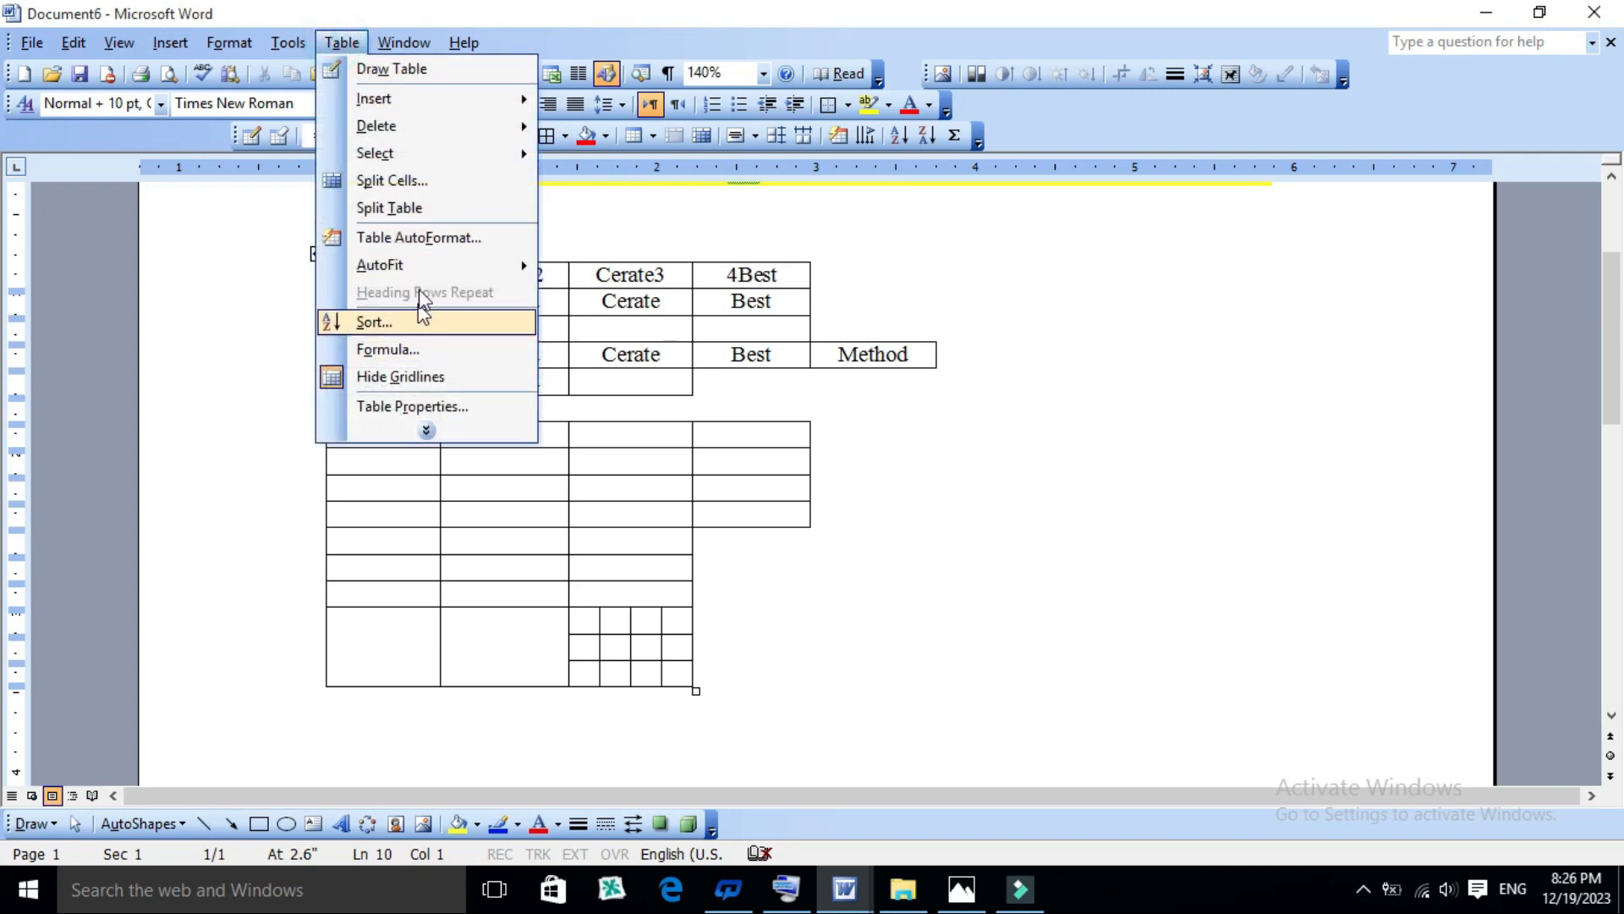
pyautogui.click(419, 209)
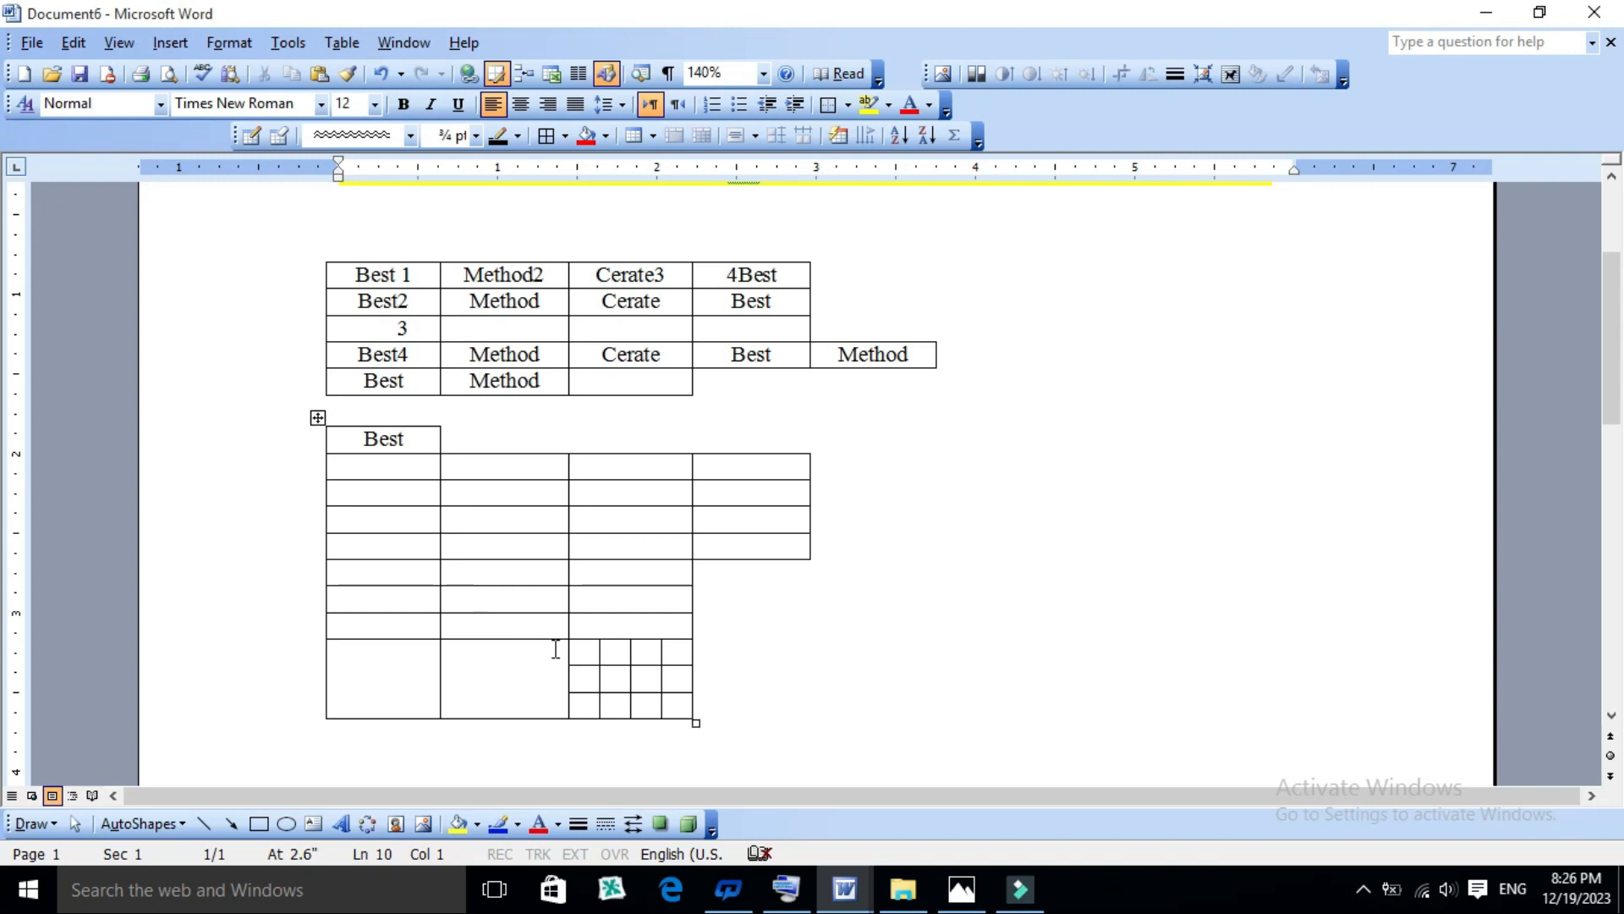
pyautogui.click(398, 658)
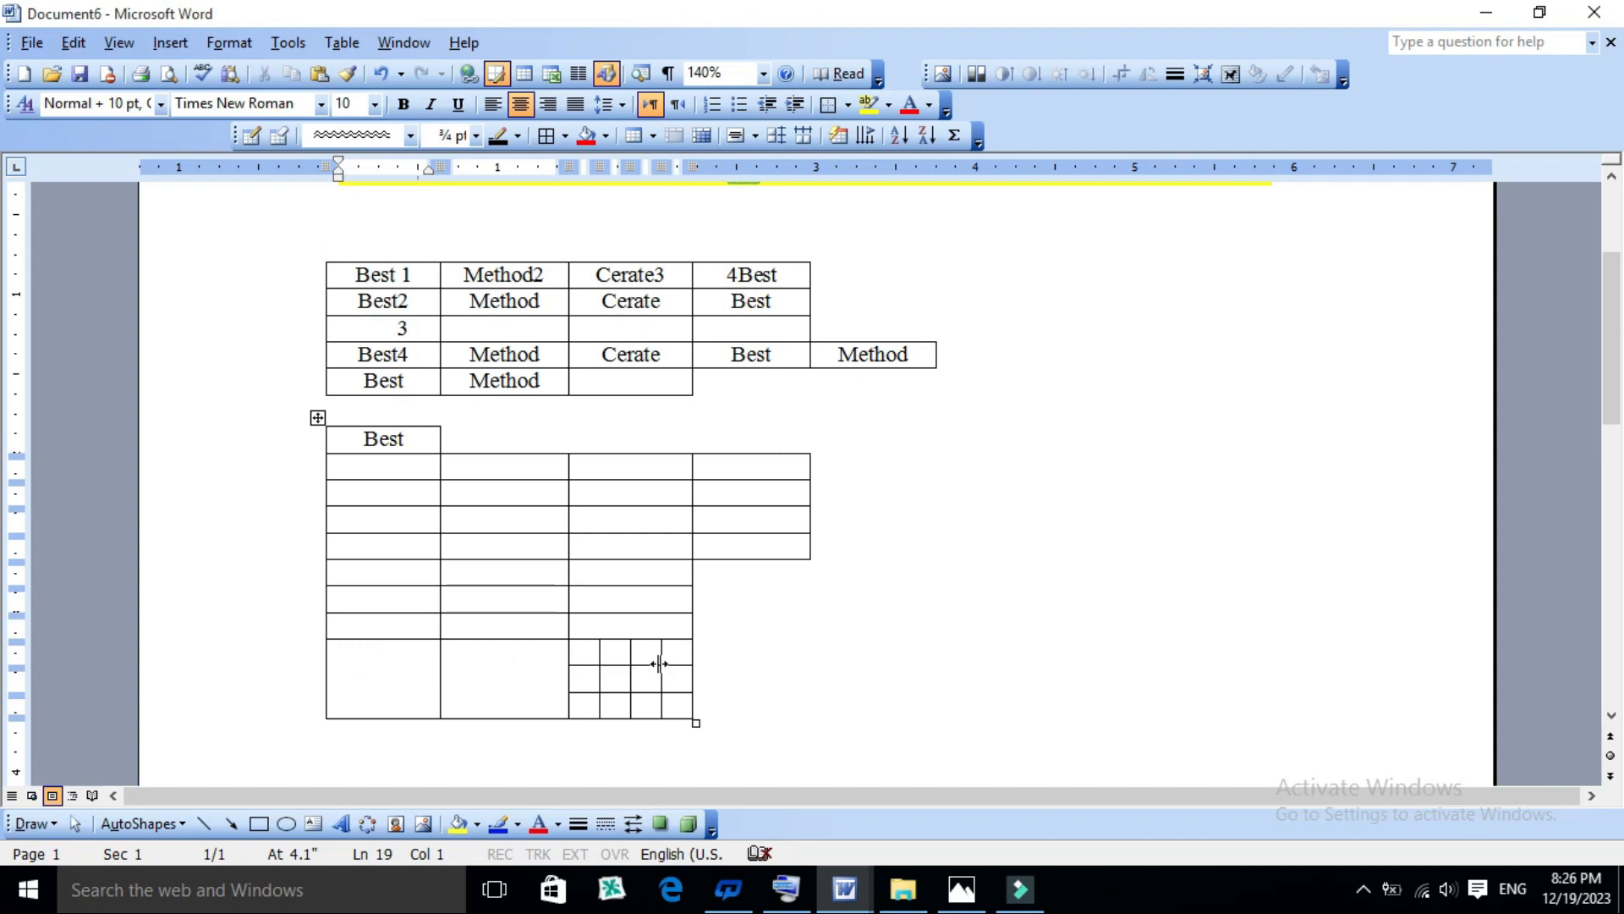
pyautogui.click(482, 667)
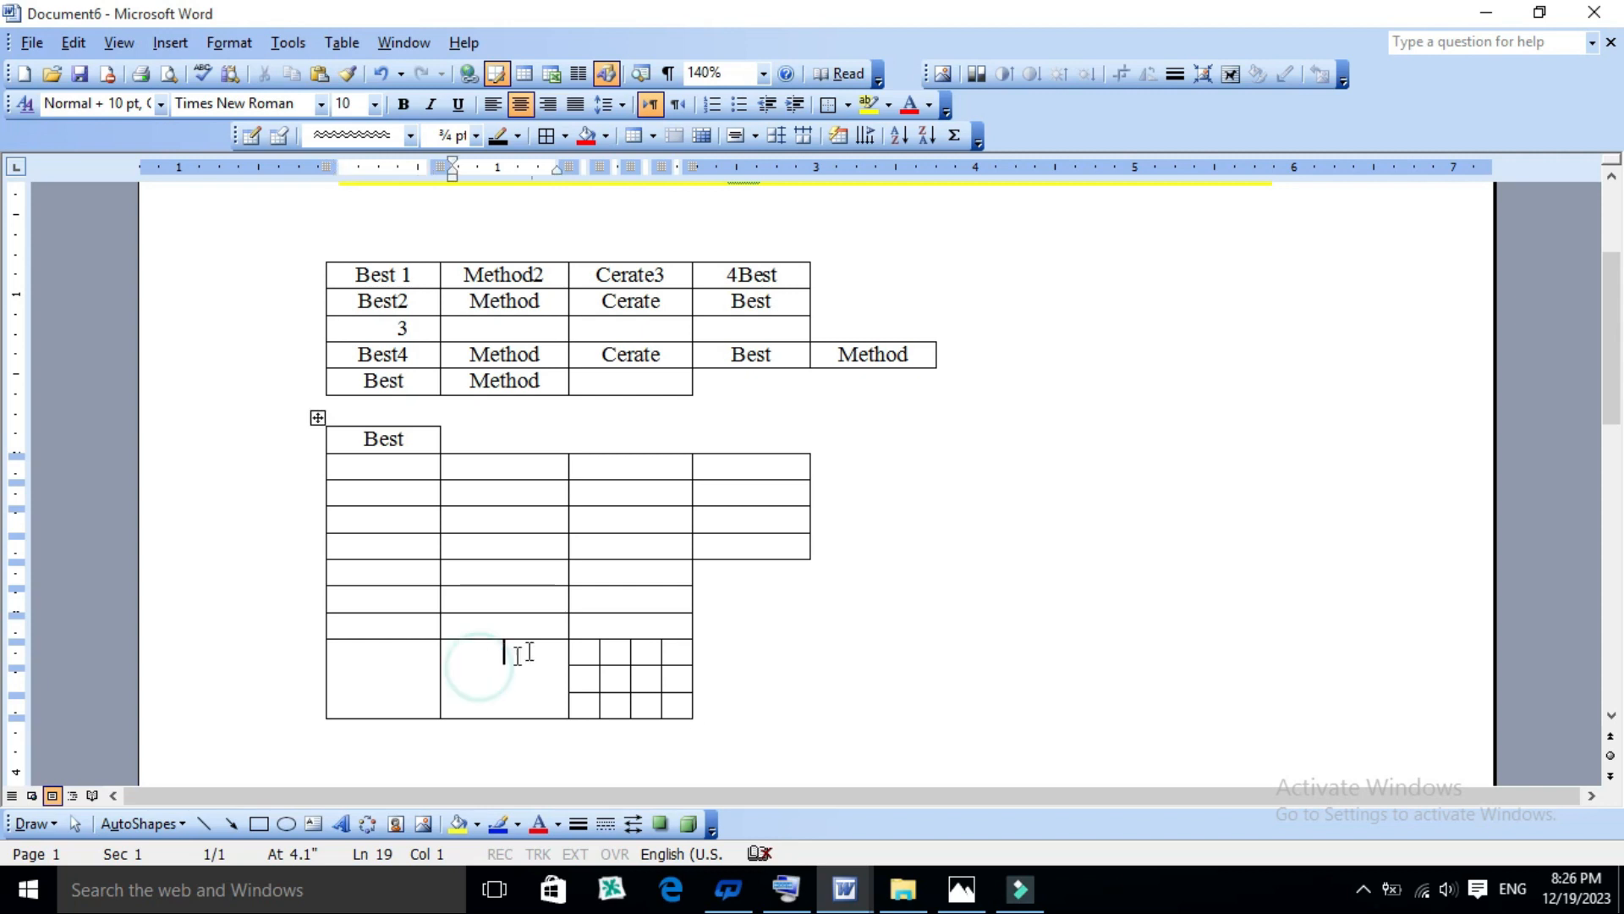
pyautogui.click(405, 666)
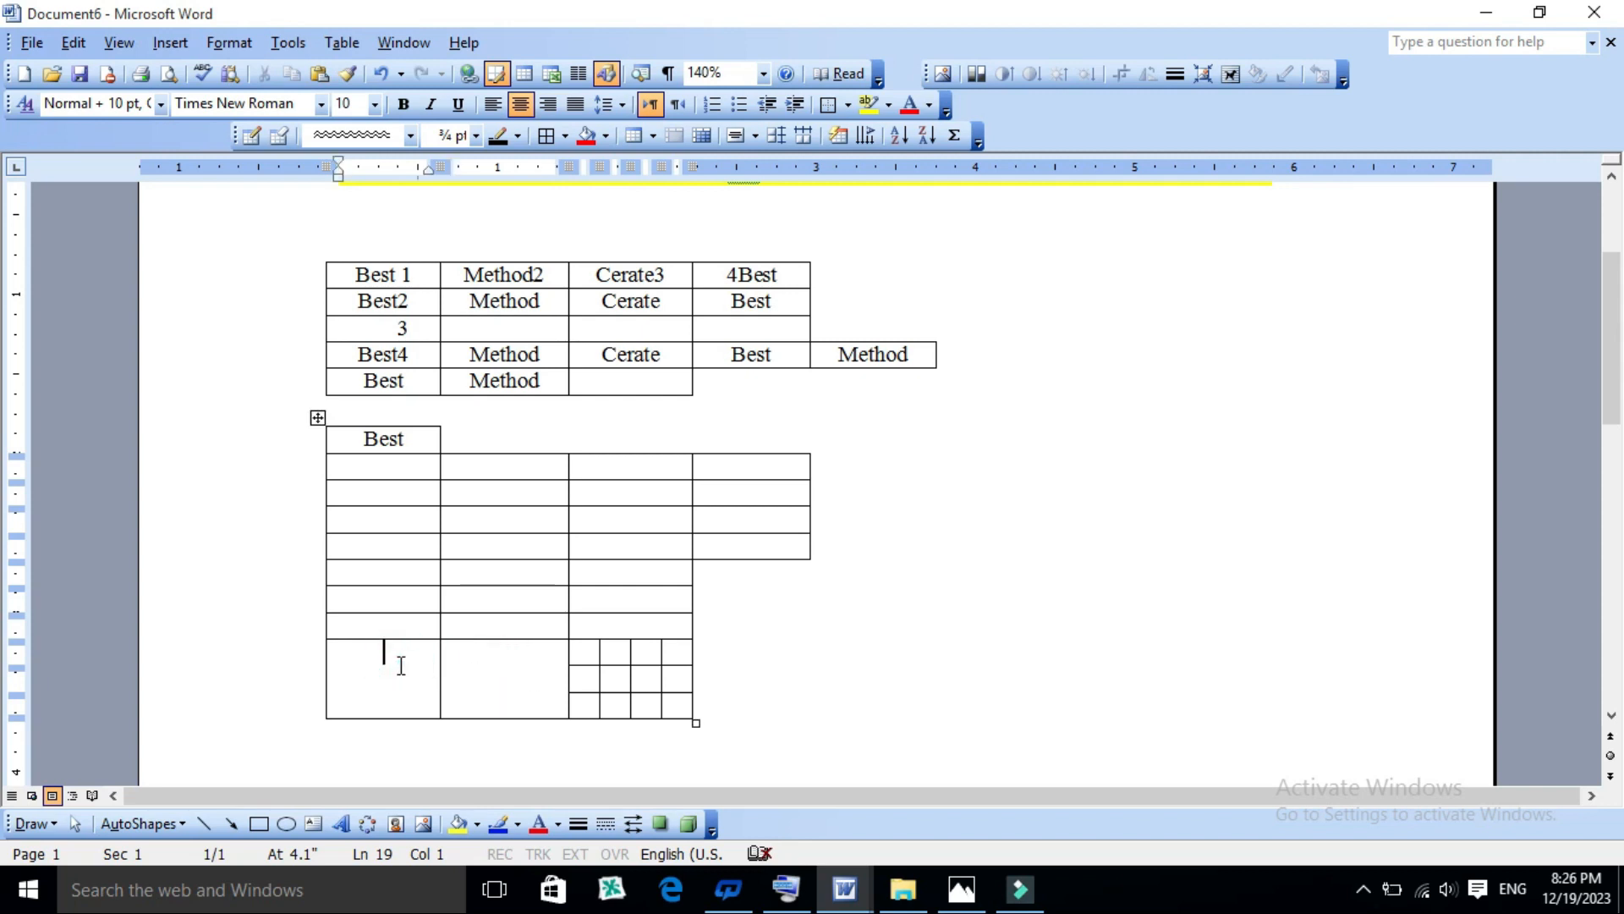
# - Split the second table at its last row, so the row containing the 4-by-3 split cell becomes a separate third table
pyautogui.moveTo(594, 649); pyautogui.dragTo(666, 695)
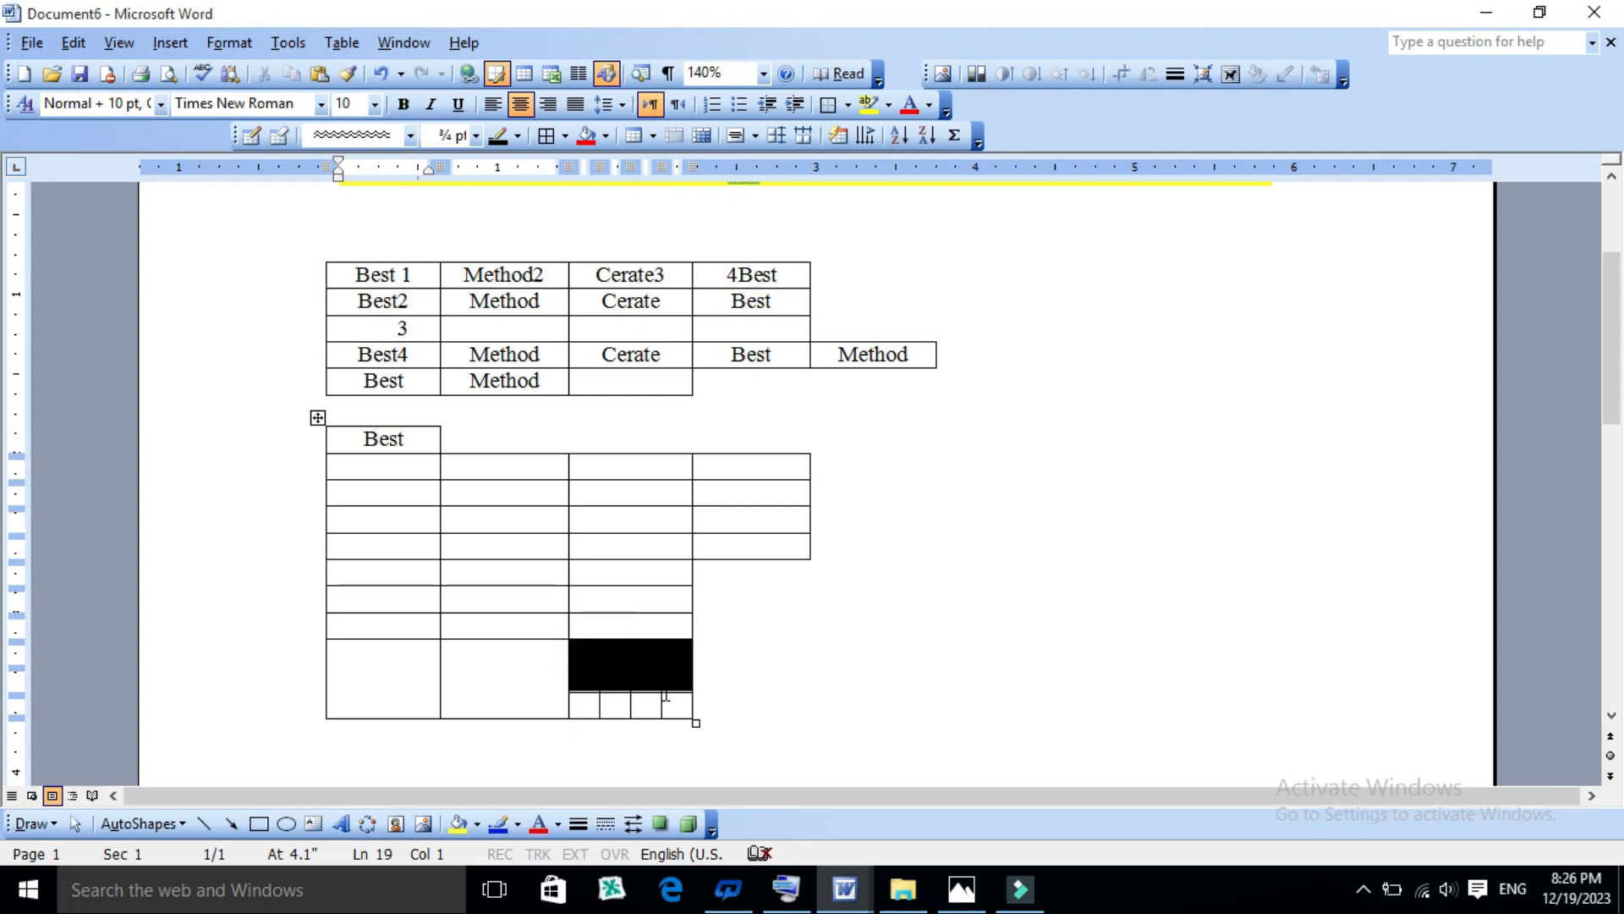
pyautogui.click(496, 668)
pyautogui.click(401, 671)
pyautogui.click(342, 43)
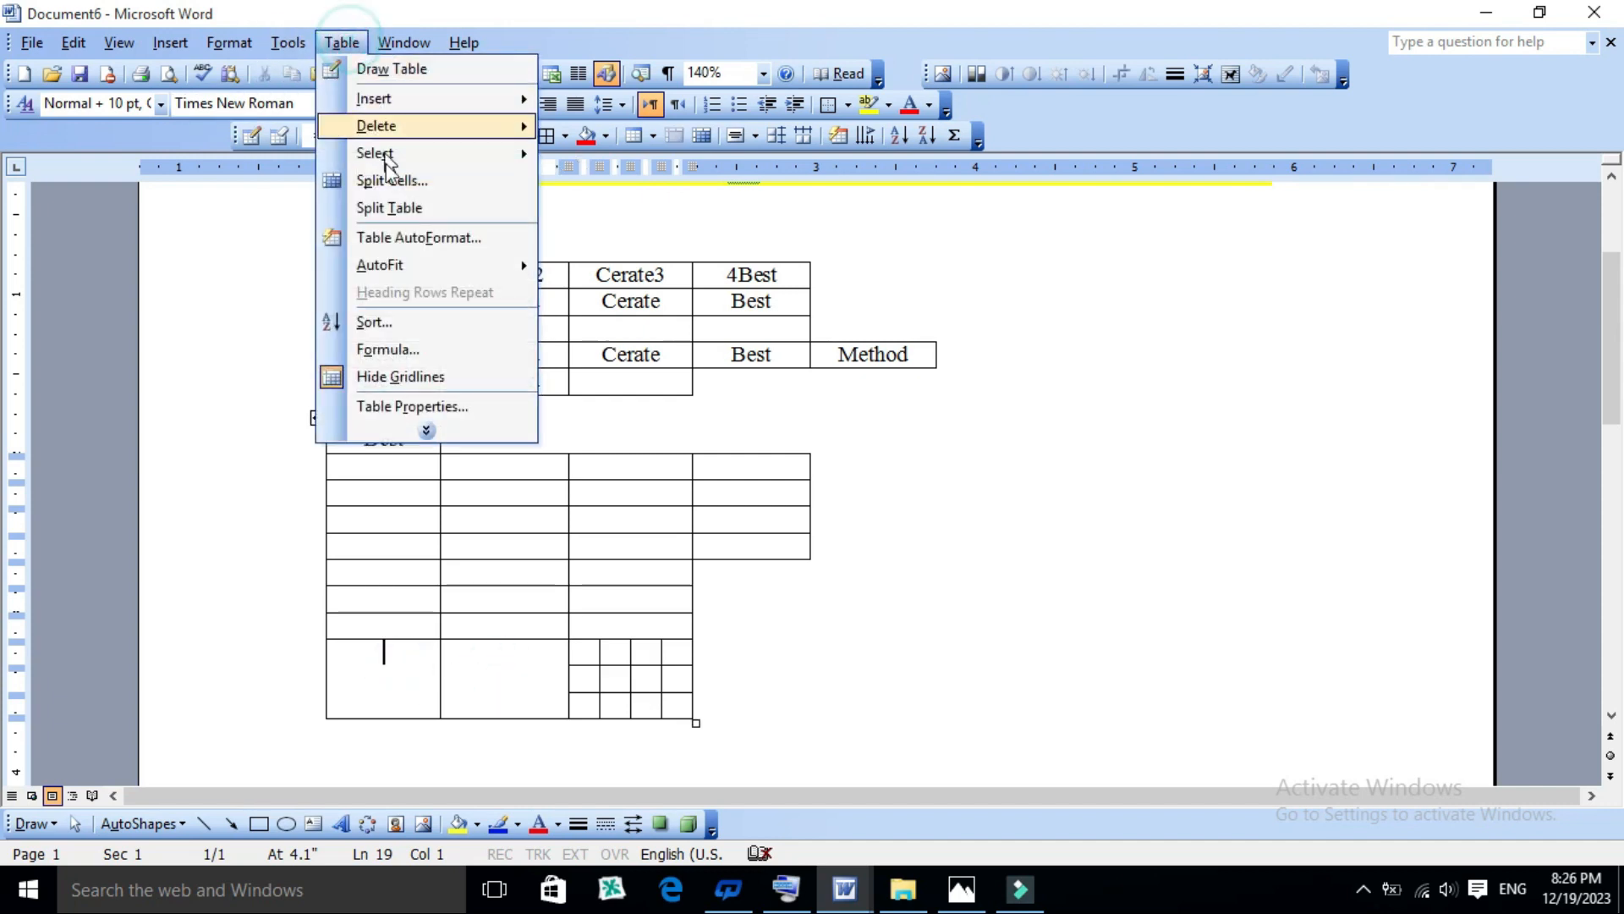
pyautogui.click(396, 209)
pyautogui.scroll(-1, 573, 489)
pyautogui.scroll(1, 584, 489)
pyautogui.scroll(1, 758, 472)
pyautogui.scroll(-1, 806, 538)
pyautogui.scroll(1, 625, 554)
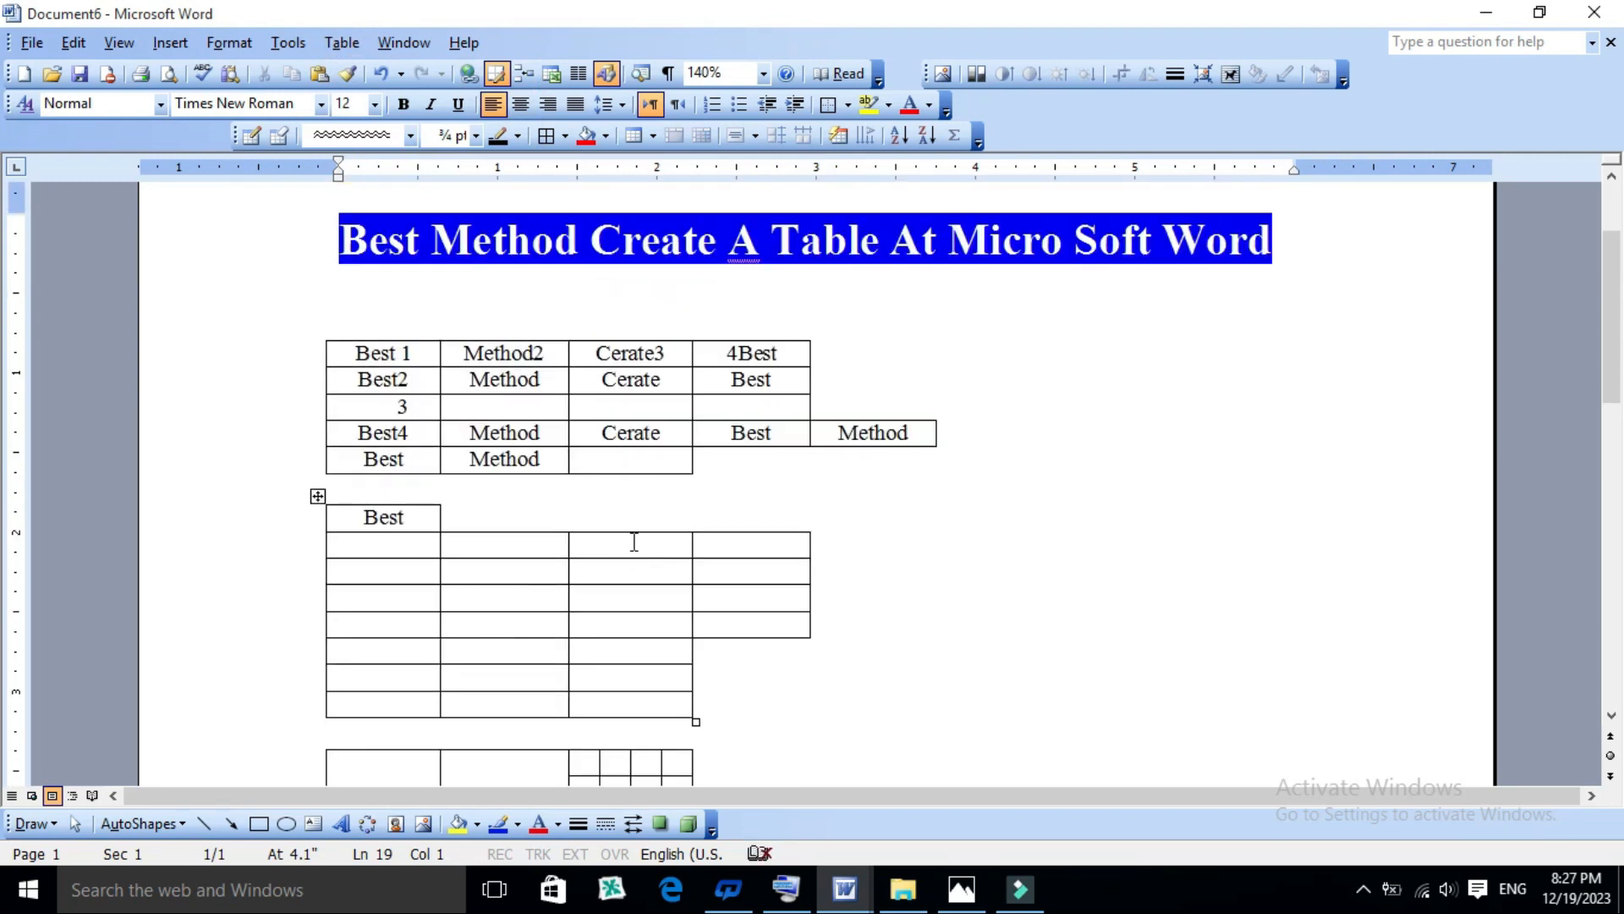
pyautogui.click(909, 564)
pyautogui.click(342, 43)
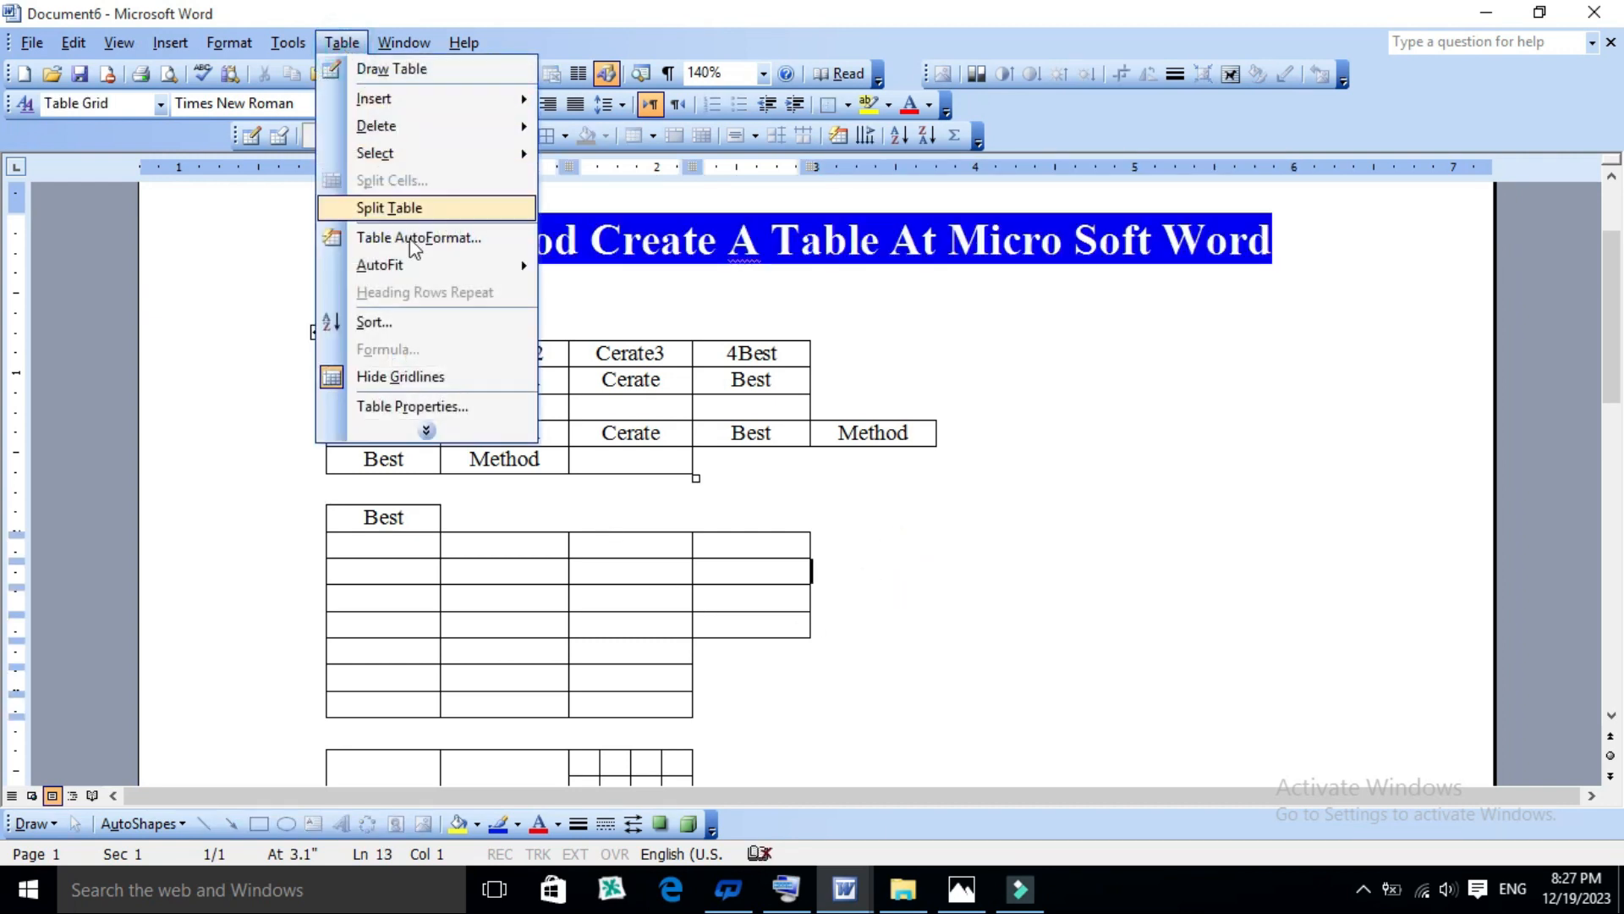
pyautogui.click(427, 431)
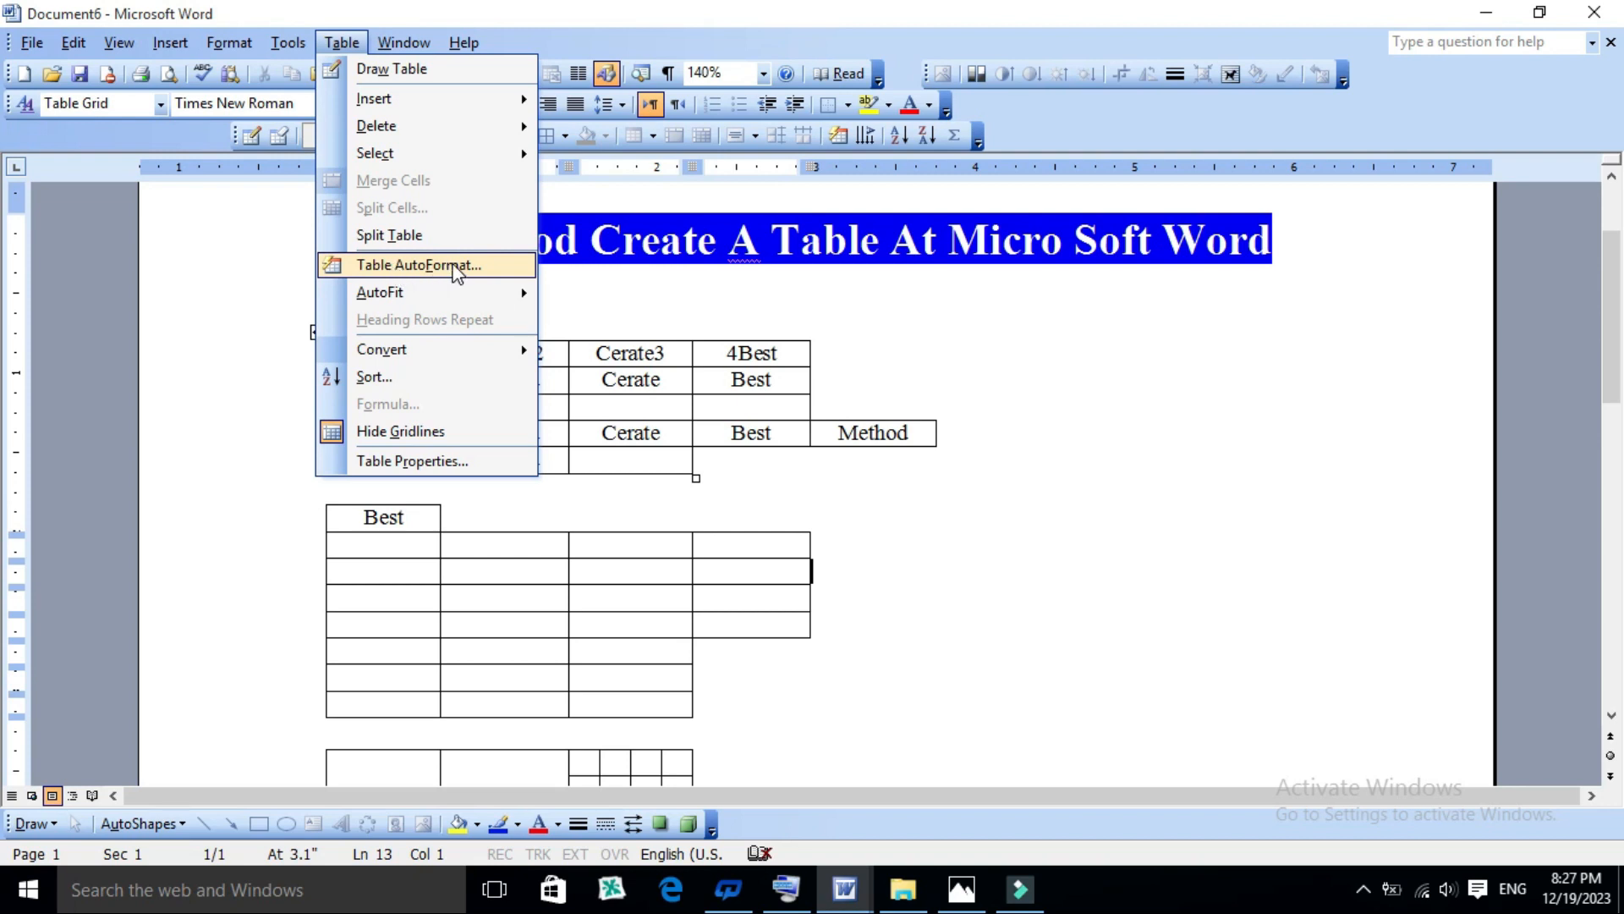
pyautogui.click(455, 266)
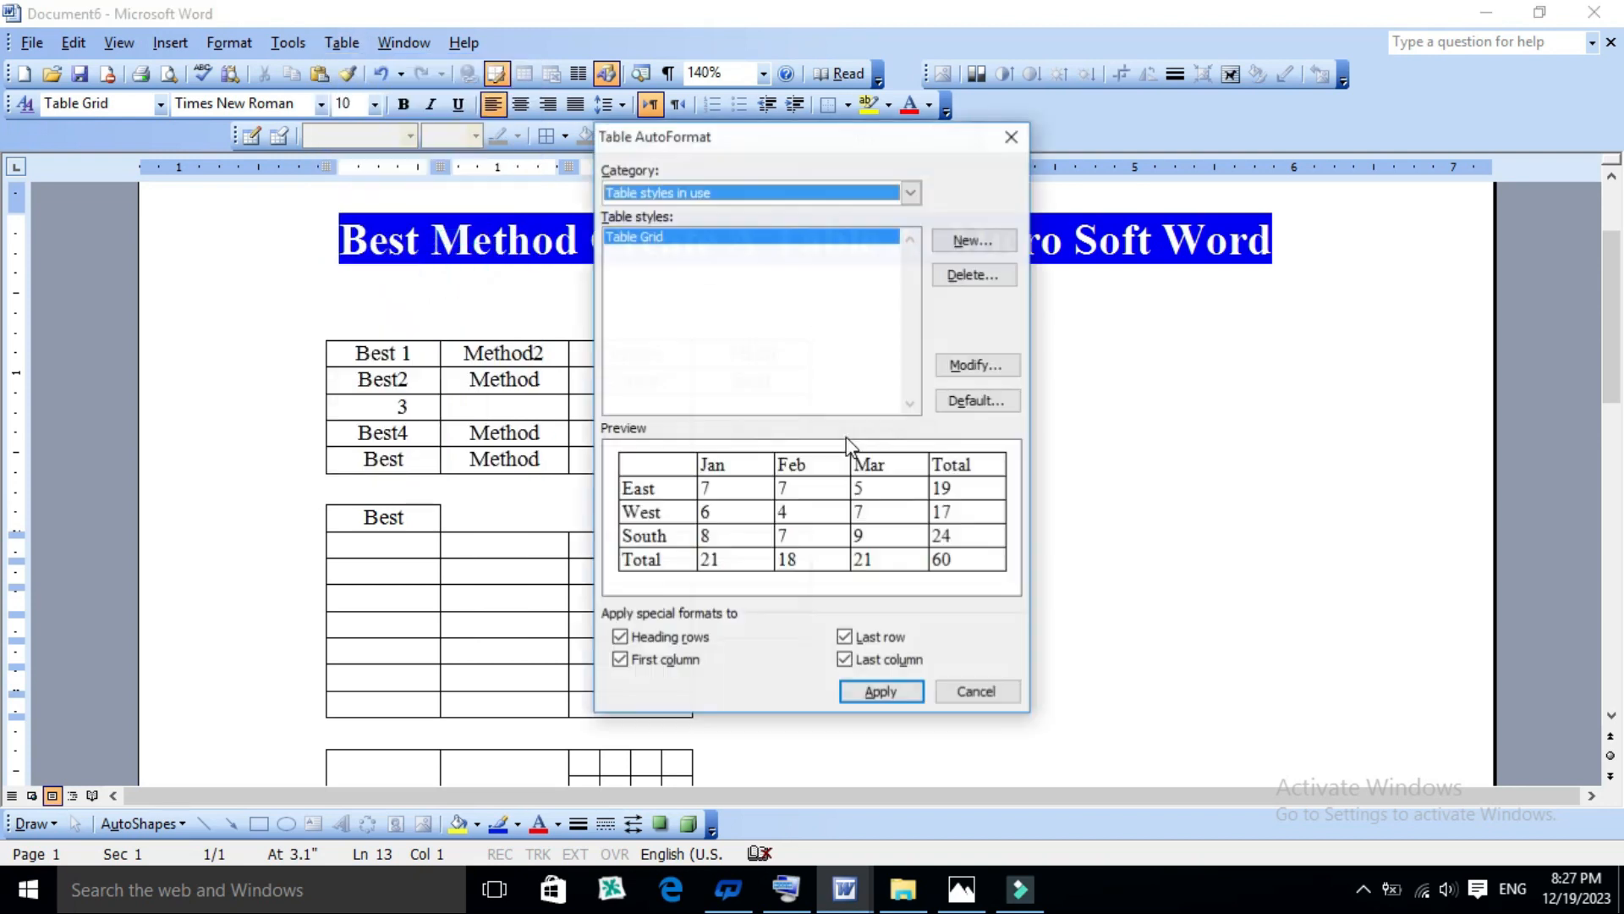
pyautogui.click(973, 689)
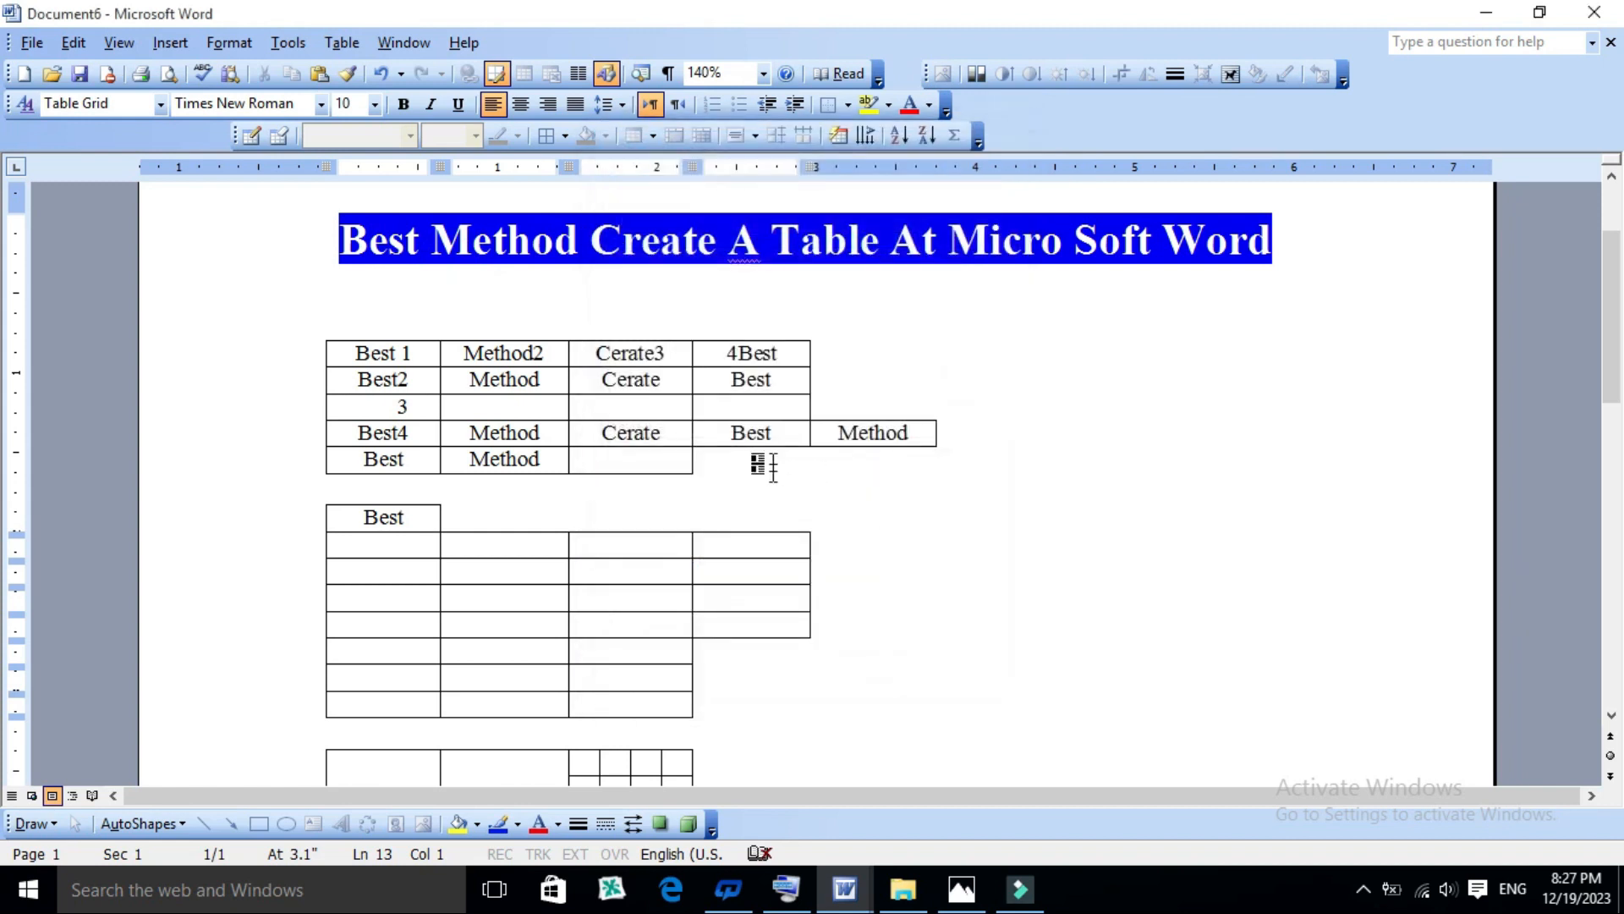
pyautogui.click(771, 487)
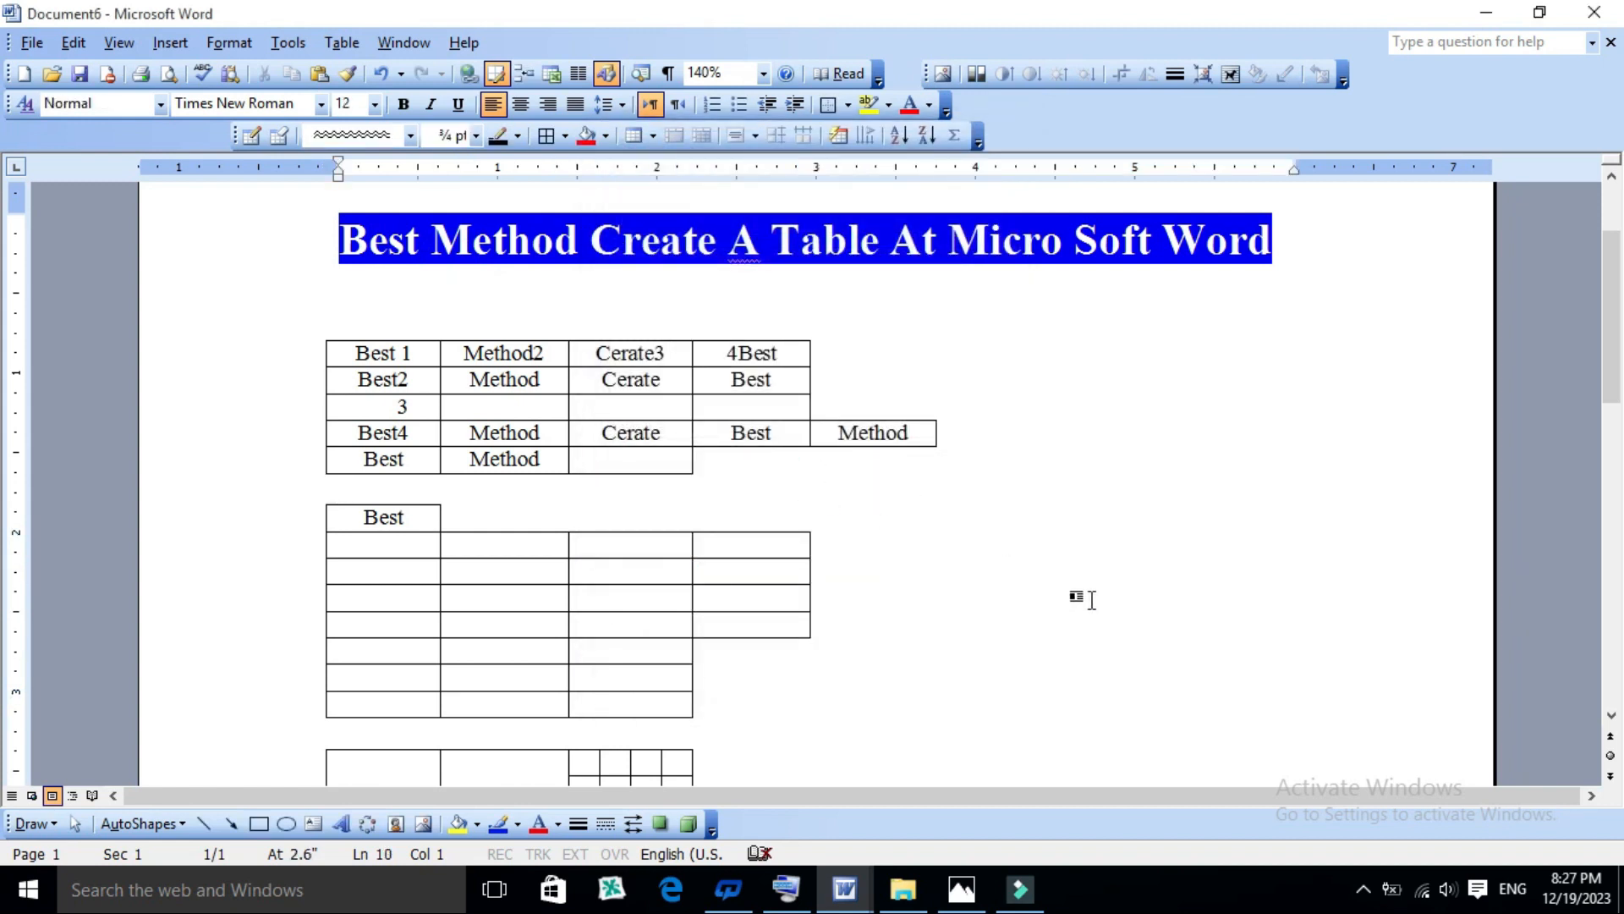
pyautogui.scroll(-2, 1015, 626)
pyautogui.scroll(2, 973, 575)
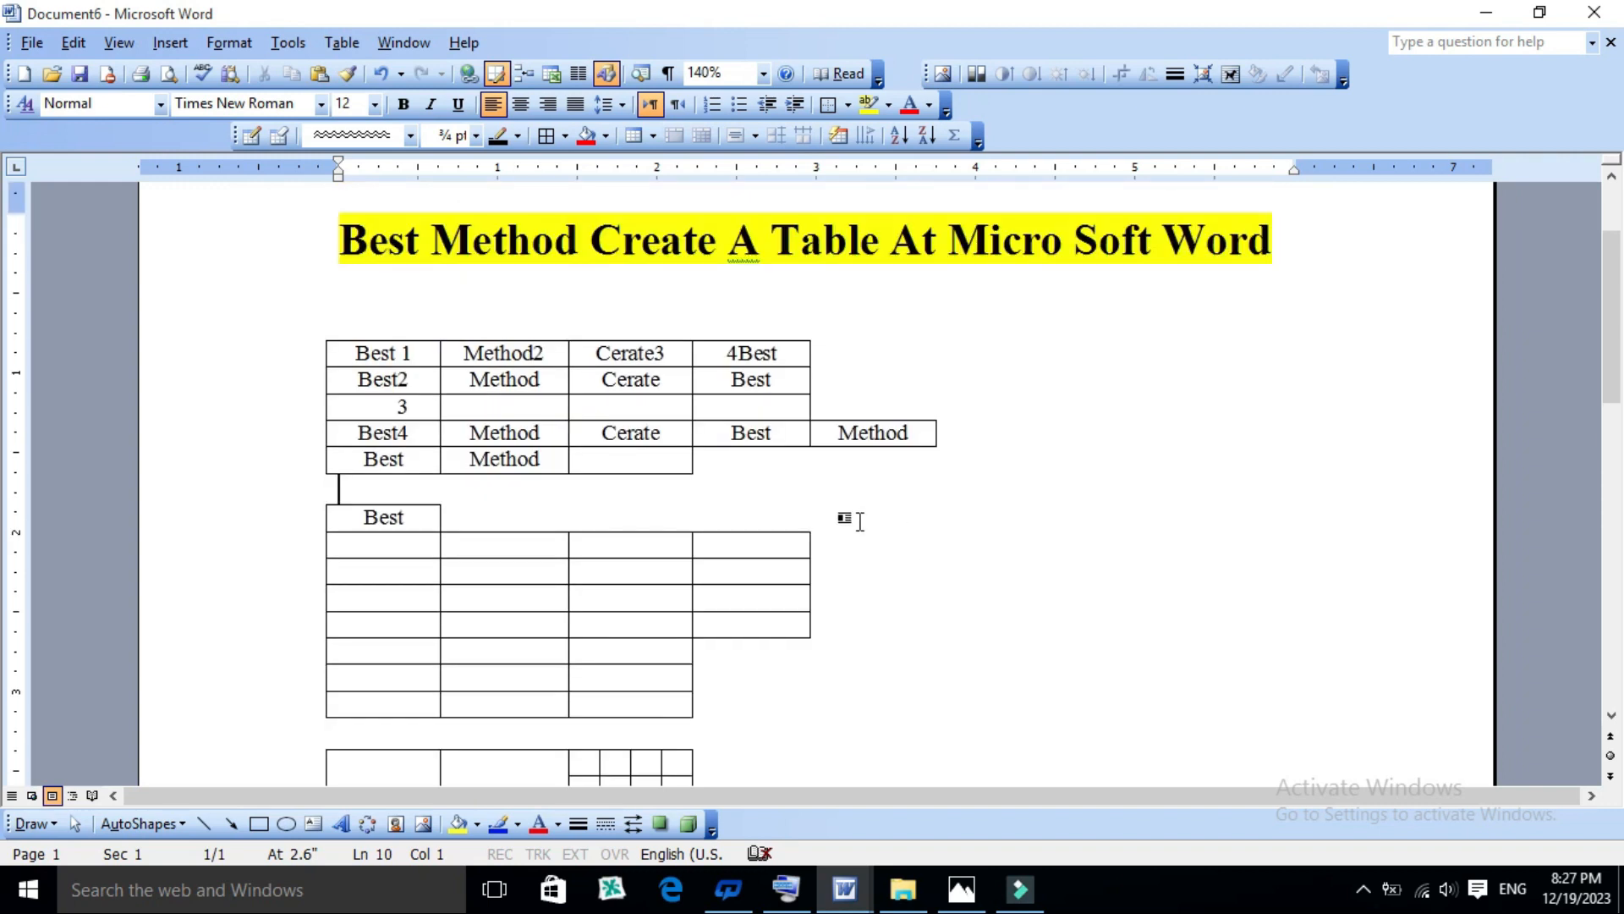
pyautogui.click(778, 353)
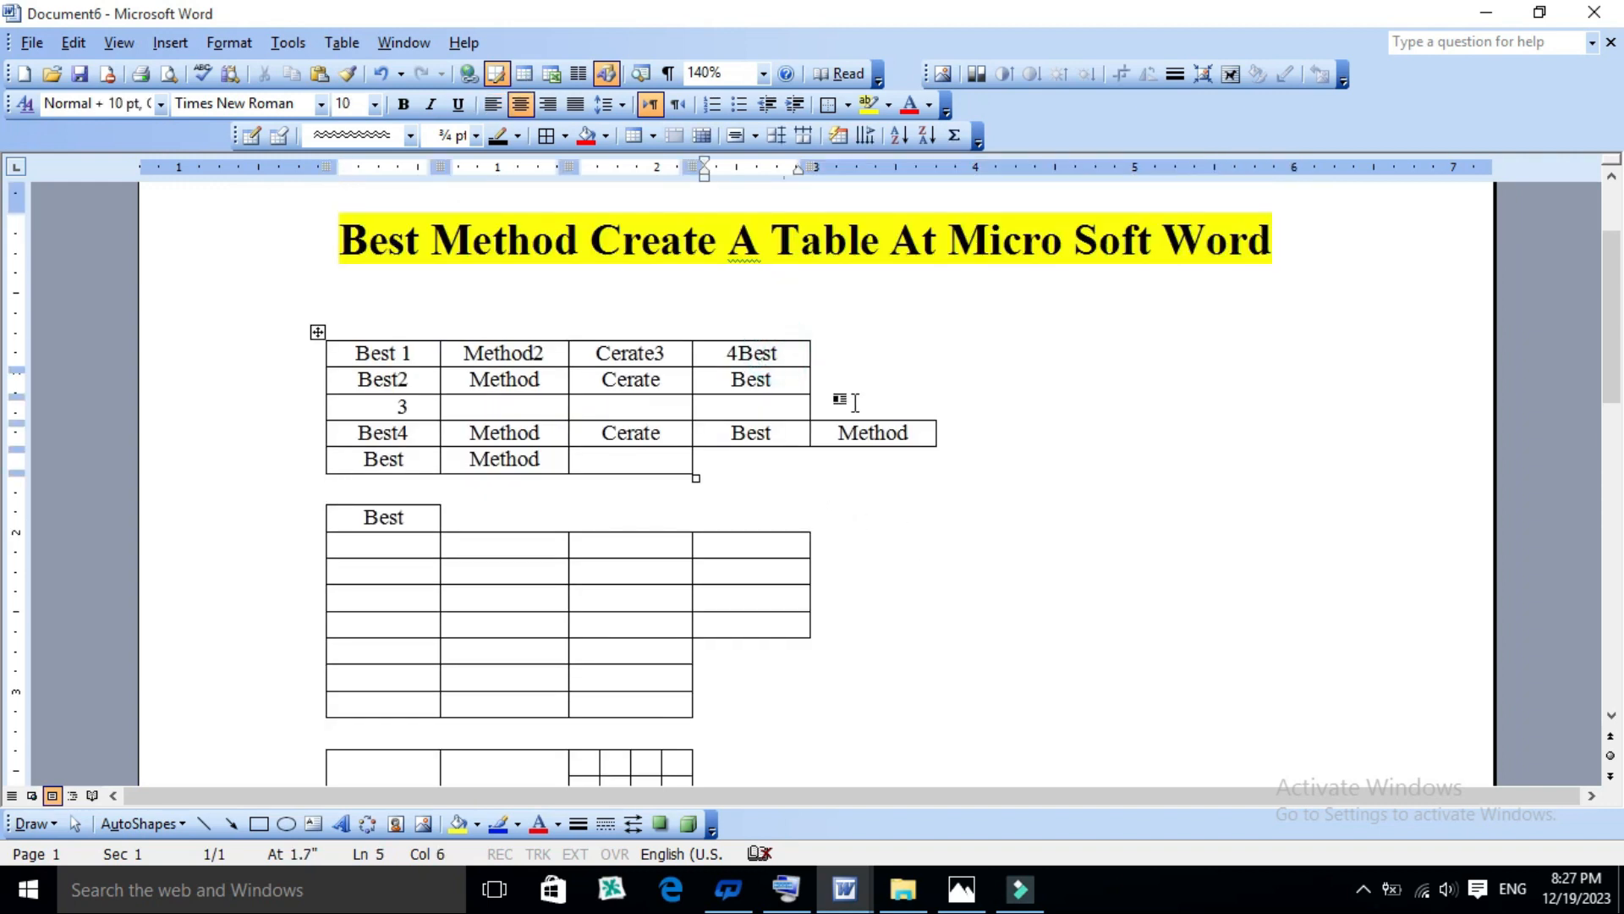
pyautogui.click(764, 543)
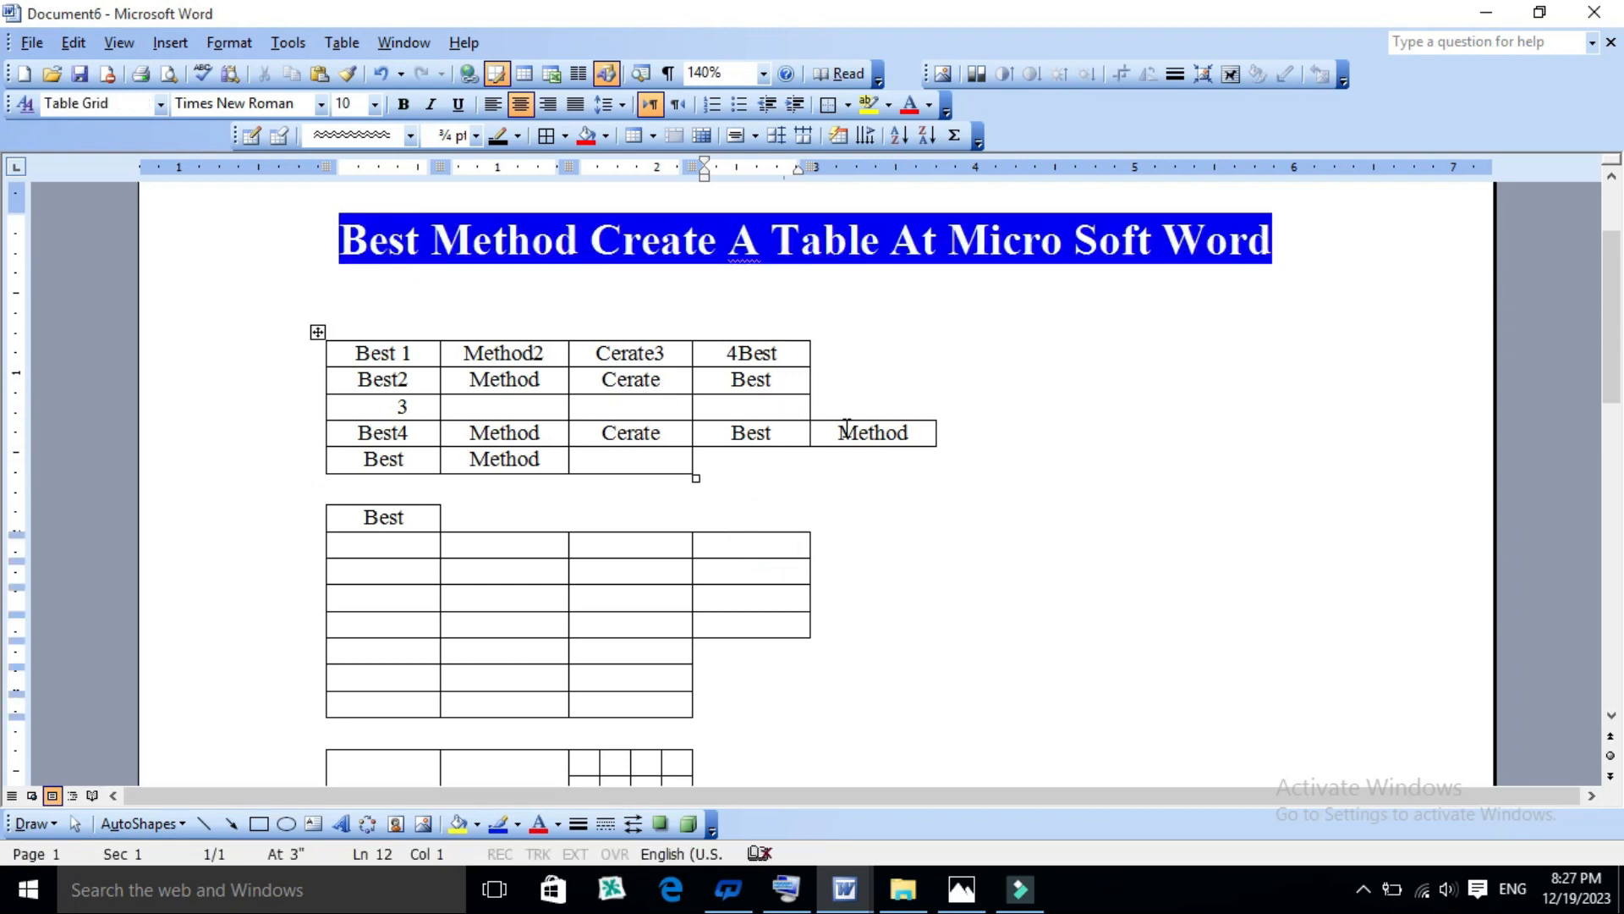
pyautogui.scroll(-1, 626, 557)
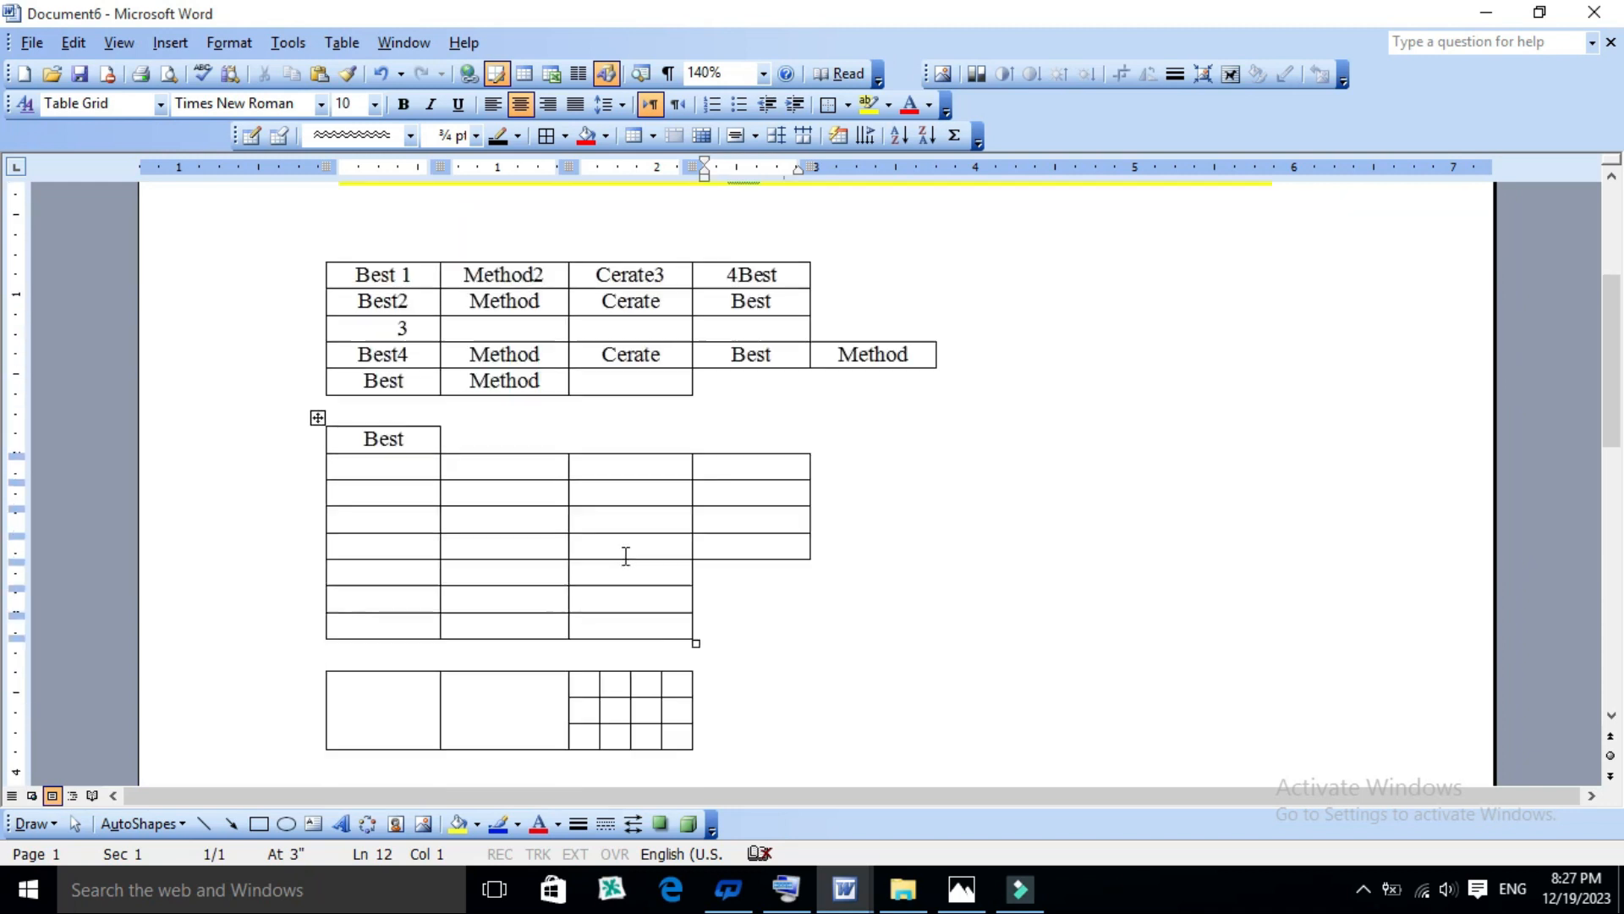
pyautogui.scroll(2, 625, 541)
pyautogui.click(697, 467)
pyautogui.click(755, 434)
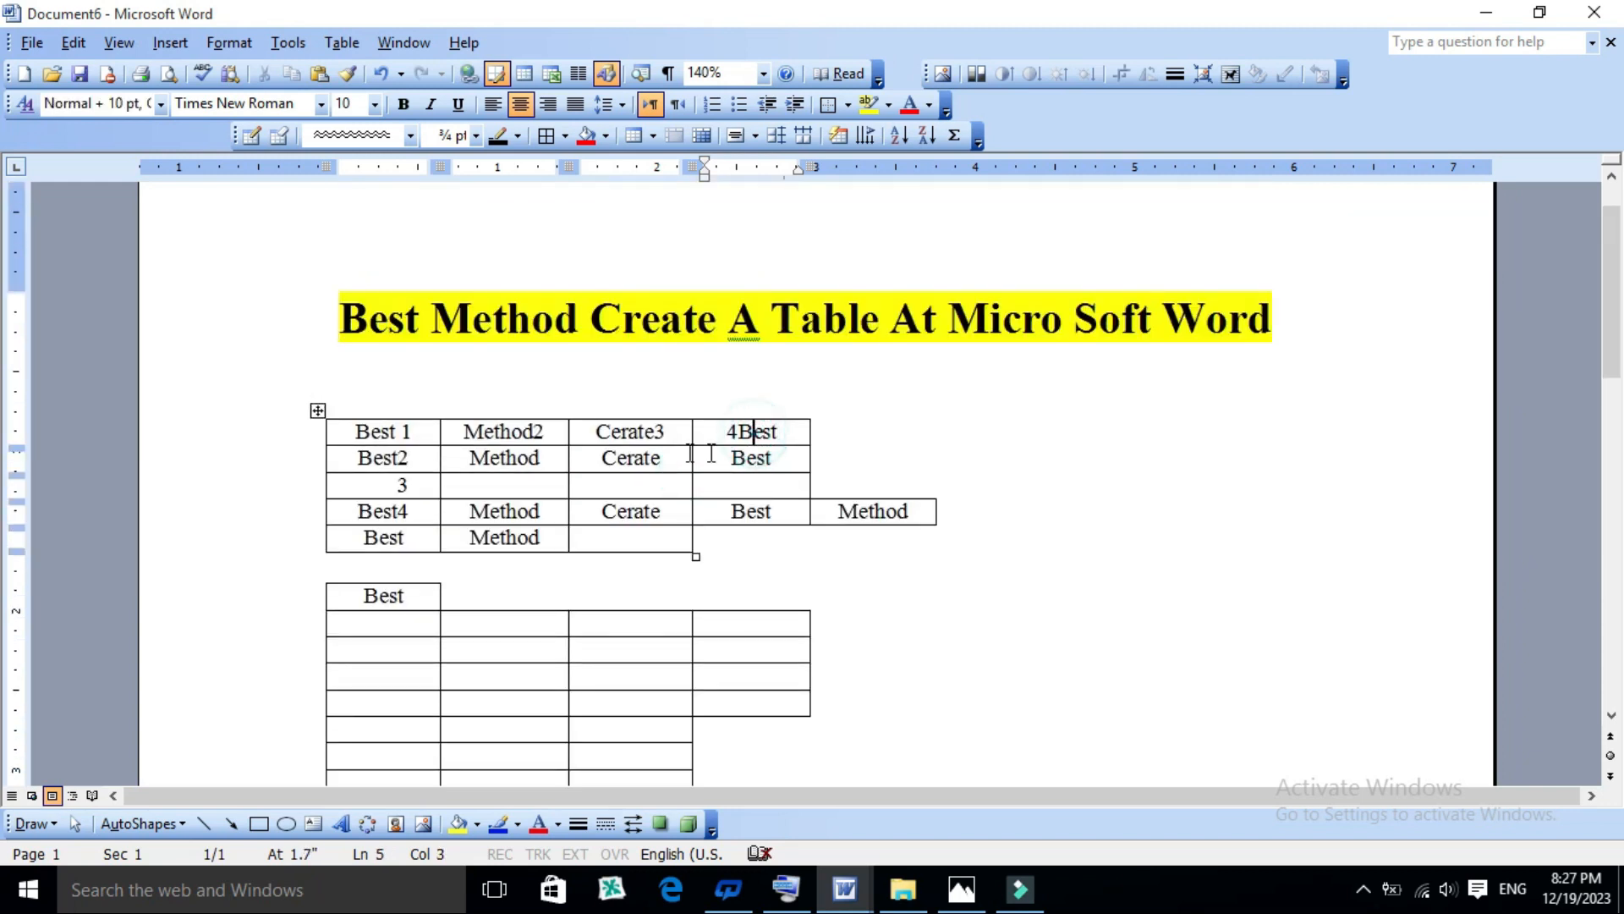
pyautogui.scroll(-1, 670, 516)
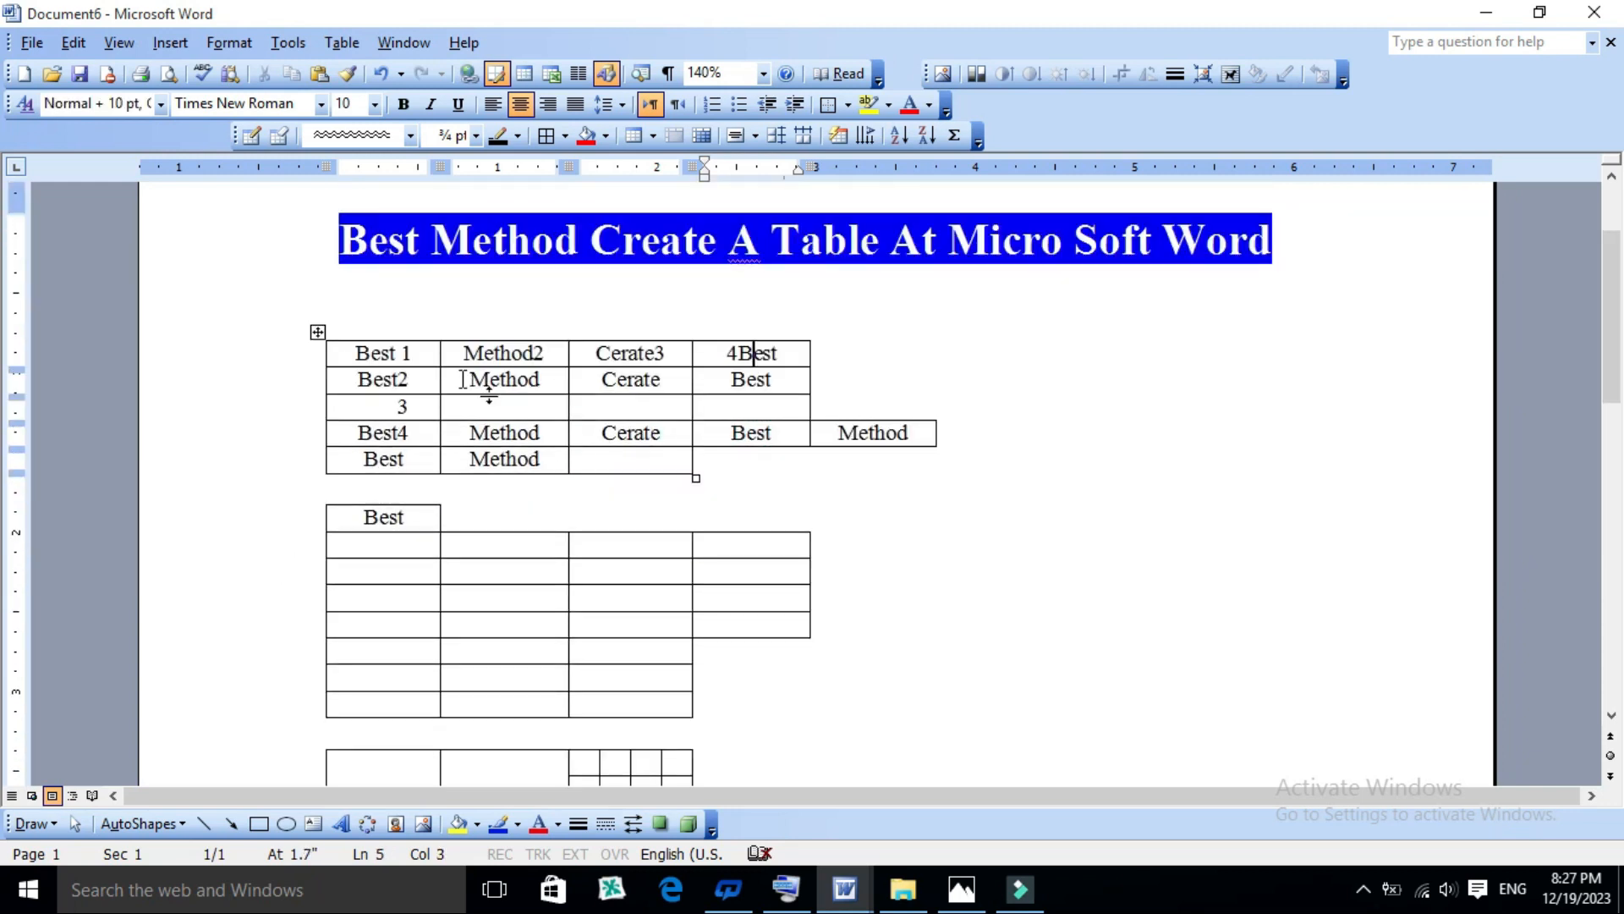
# - Enlarge the first table proportionally until its four-column rows extend to about 3.9 inches on the ruler
pyautogui.click(350, 353)
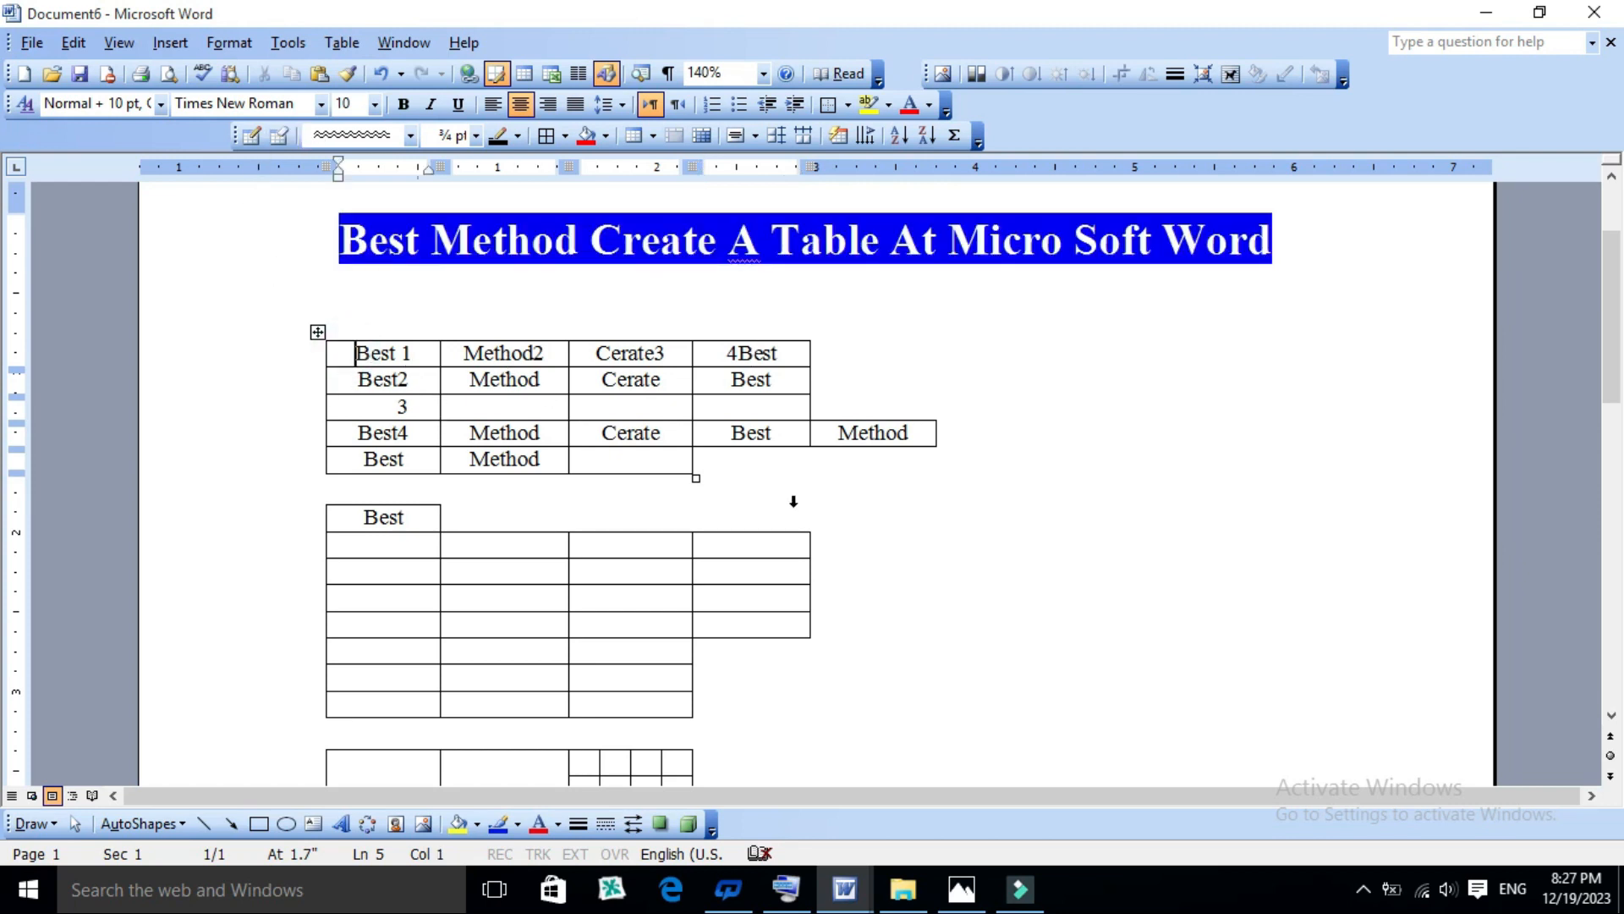
pyautogui.moveTo(696, 478); pyautogui.dragTo(1114, 463)
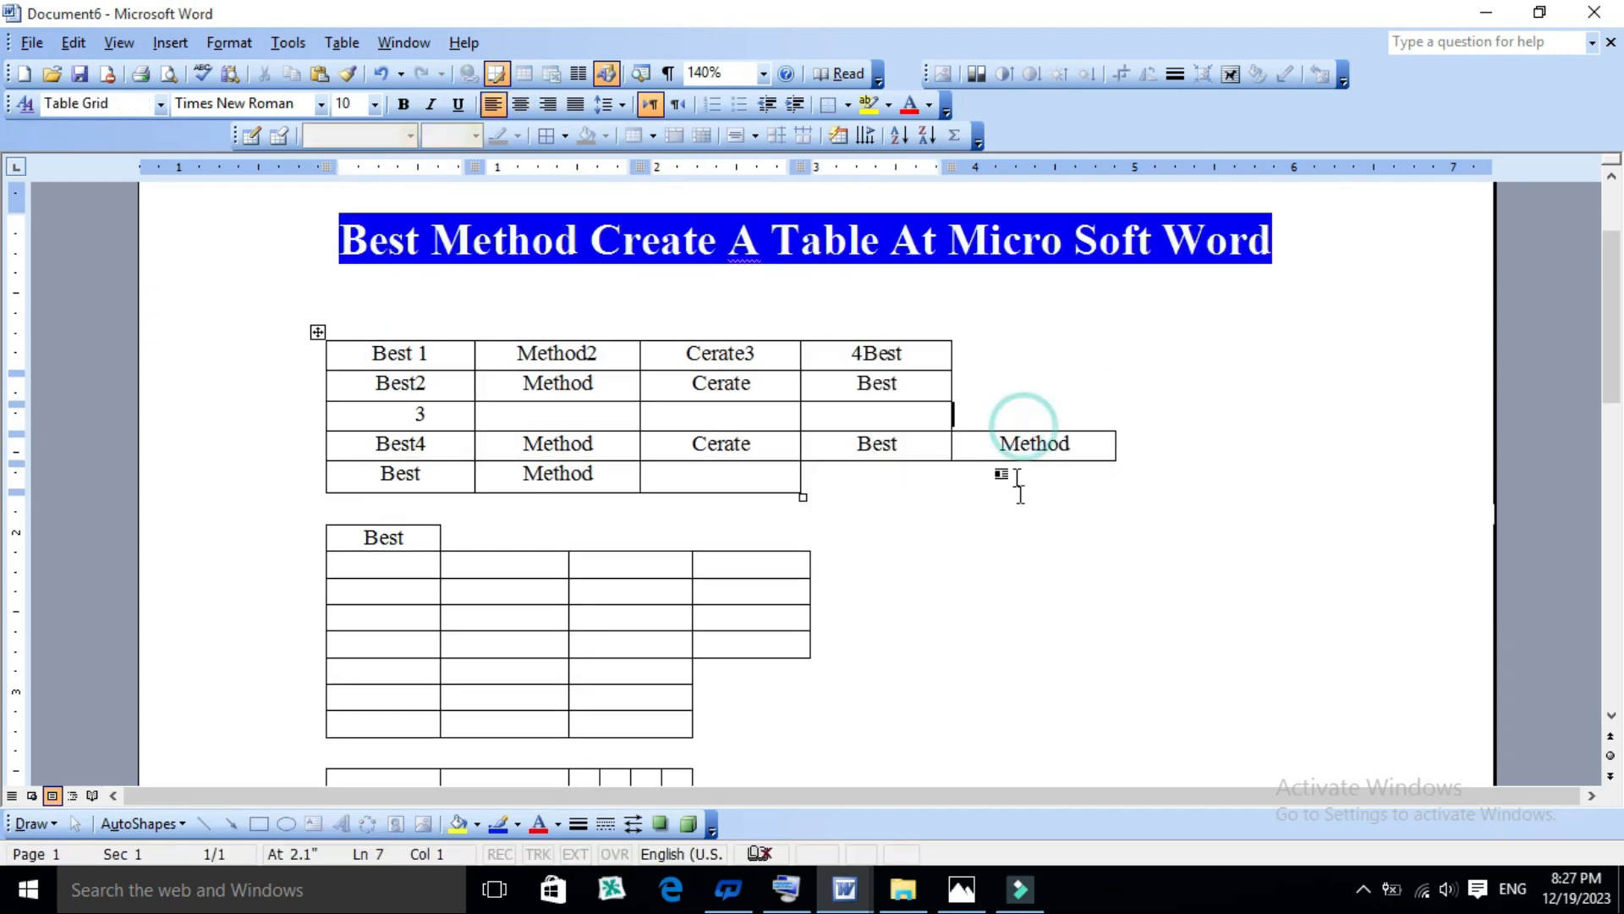
pyautogui.click(817, 707)
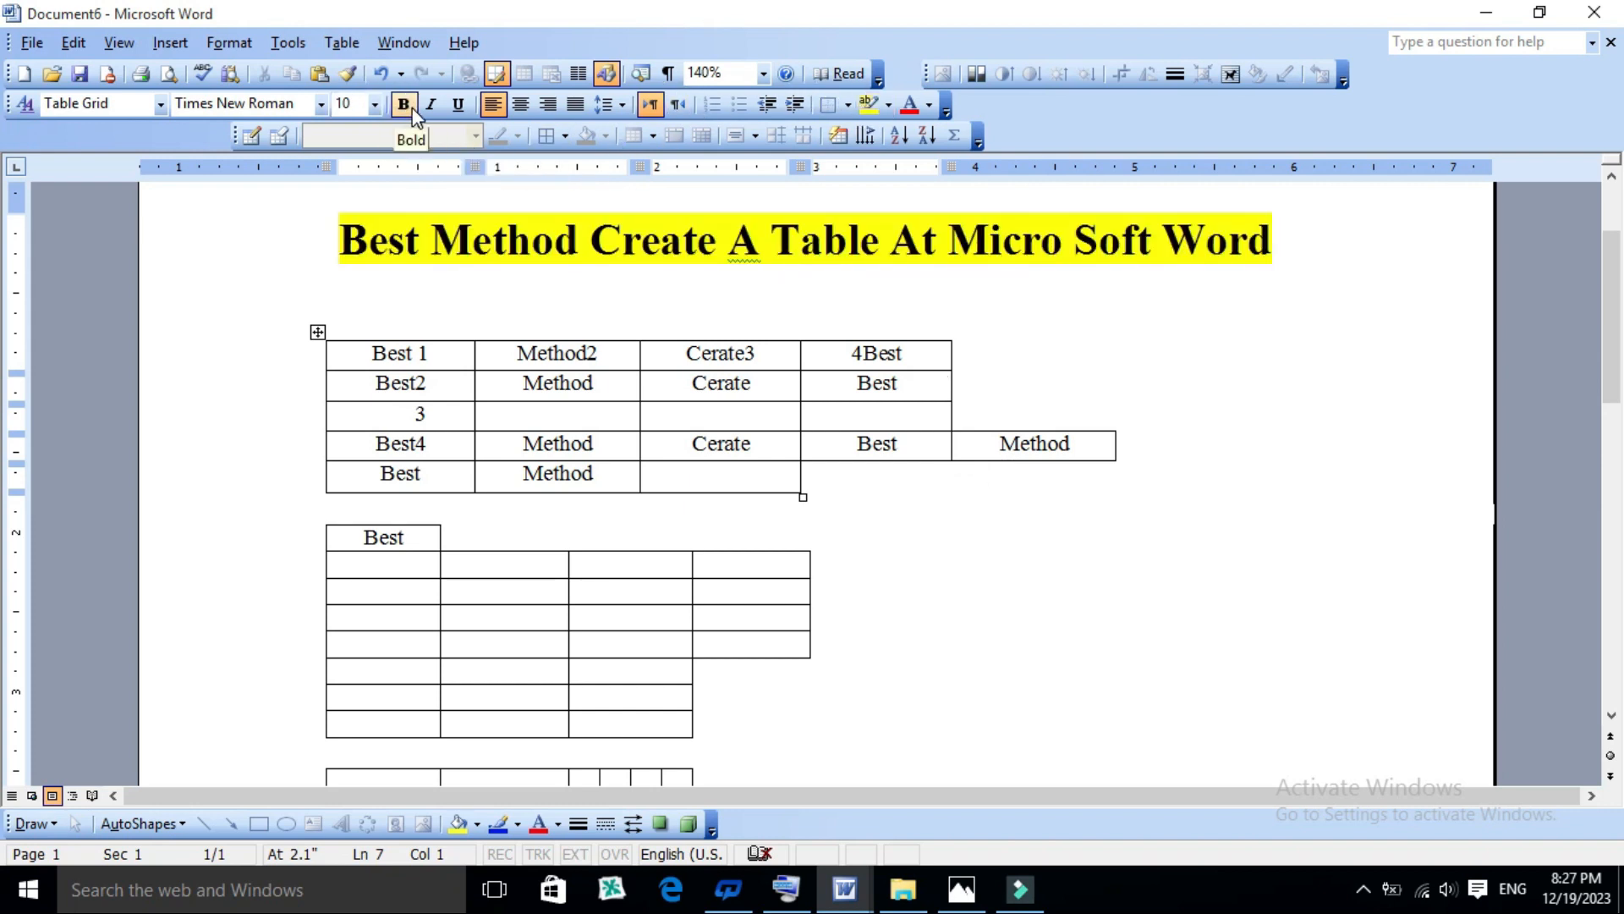
# - Erase the protruding fifth cell "Method" from the first table's fourth row with the Eraser, and leave the tool
pyautogui.click(279, 137)
pyautogui.moveTo(1044, 405)
pyautogui.mouseDown()
pyautogui.moveTo(1052, 503)
pyautogui.moveTo(1021, 508)
pyautogui.mouseUp()
pyautogui.moveTo(1045, 424)
pyautogui.mouseDown()
pyautogui.moveTo(1050, 489)
pyautogui.moveTo(1028, 439)
pyautogui.moveTo(988, 486)
pyautogui.moveTo(998, 428)
pyautogui.moveTo(1019, 488)
pyautogui.mouseUp()
pyautogui.moveTo(1116, 443); pyautogui.dragTo(1132, 438)
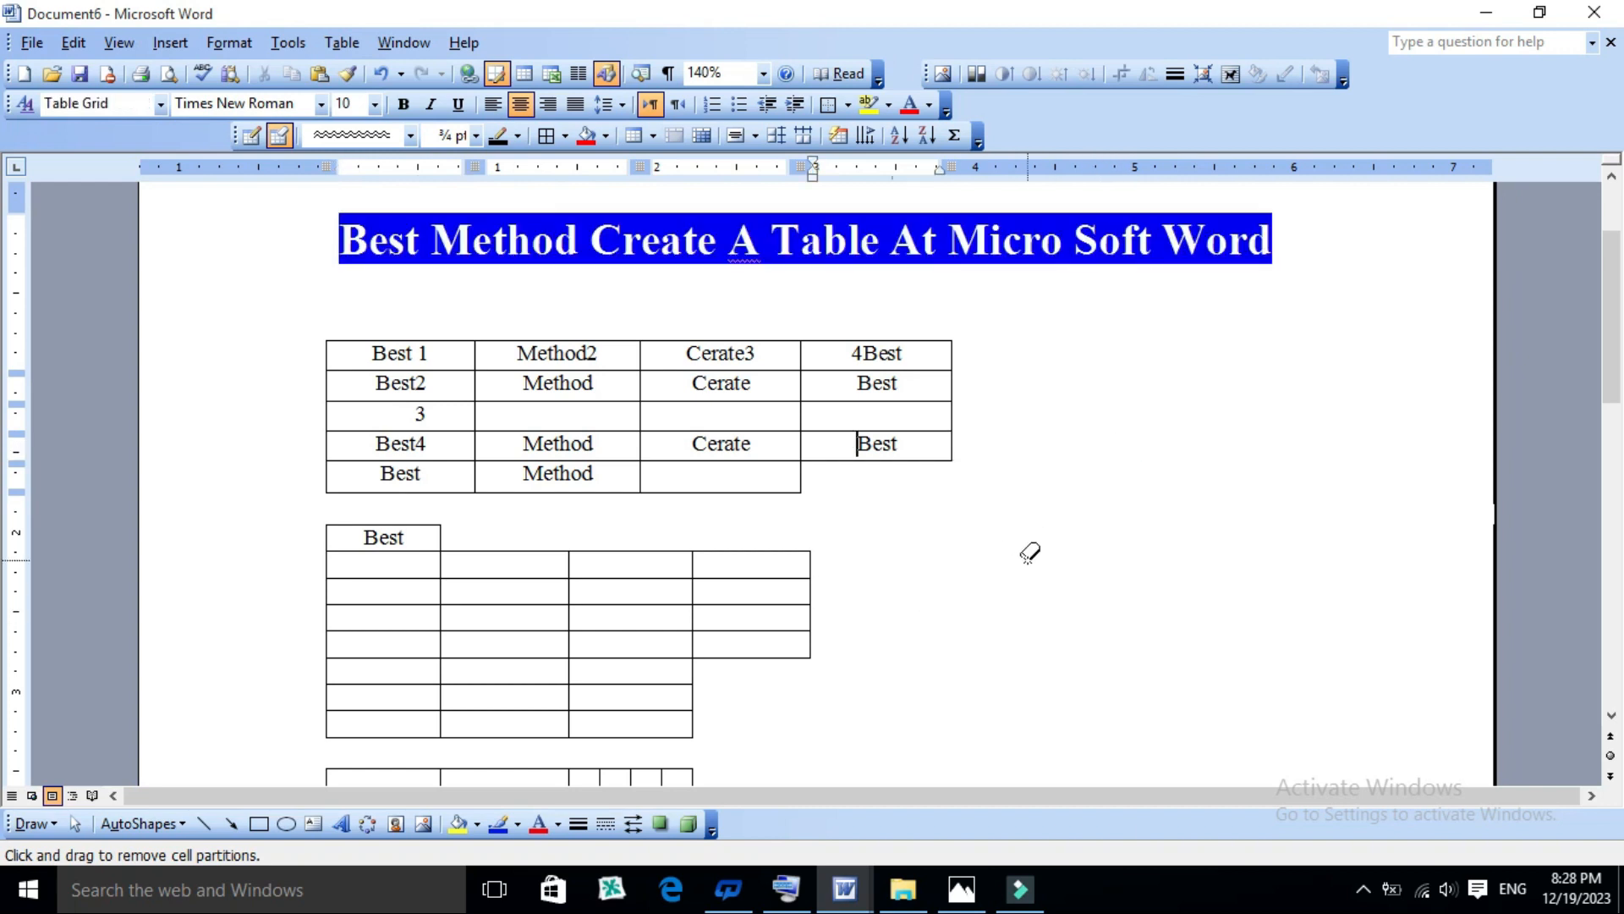
pyautogui.press('Escape')
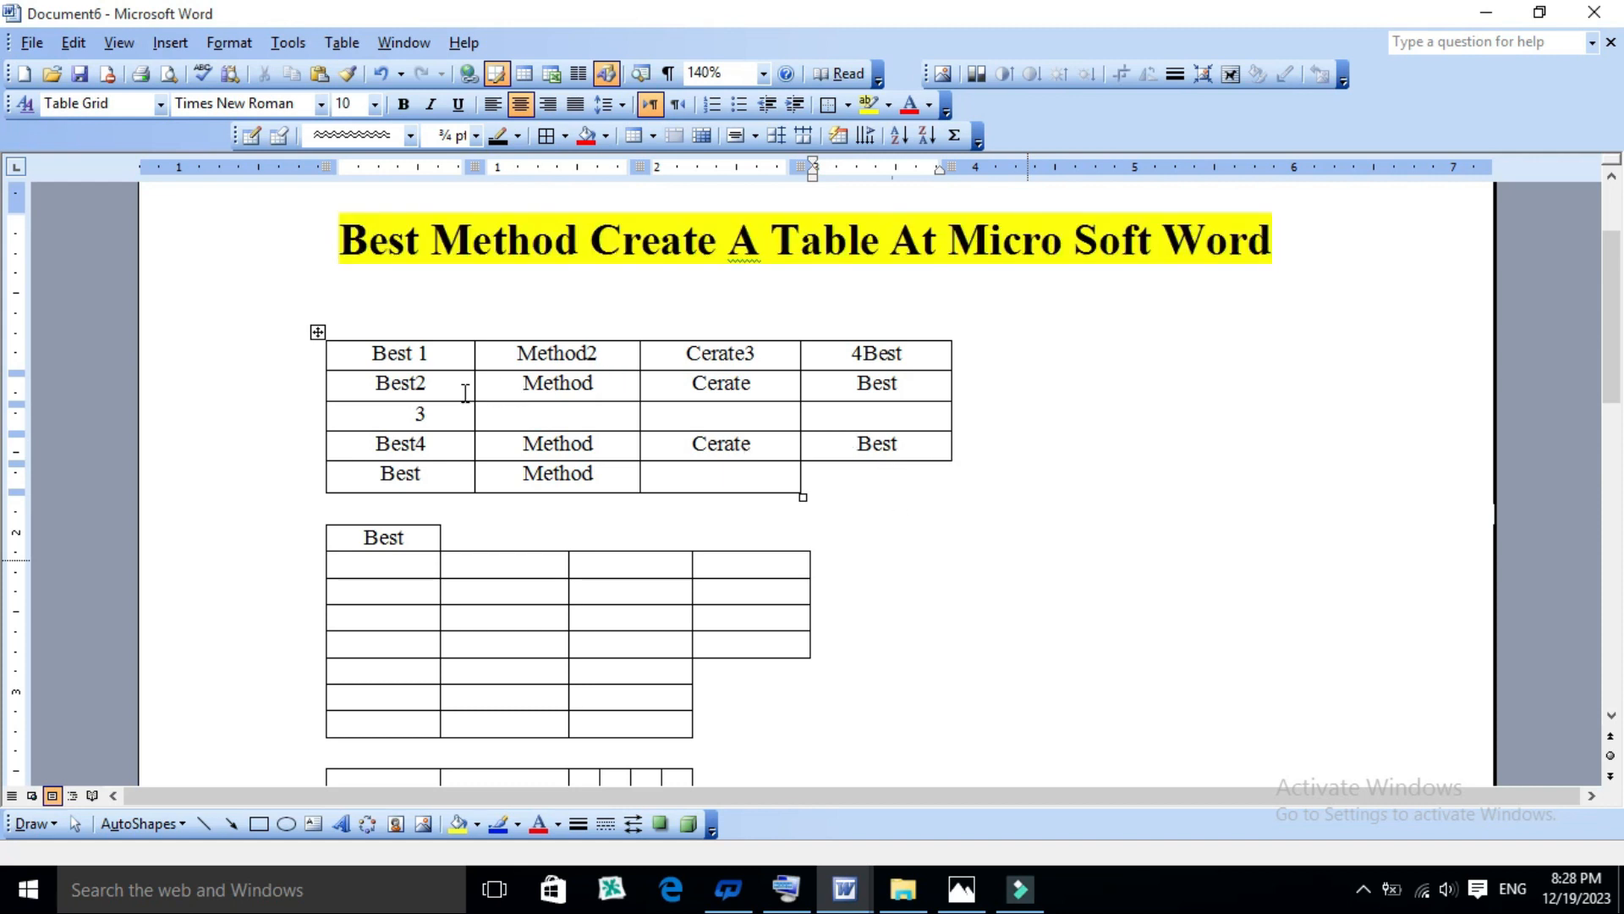
# - Open Table AutoFormat for the first table and set the category to All table styles
pyautogui.click(450, 356)
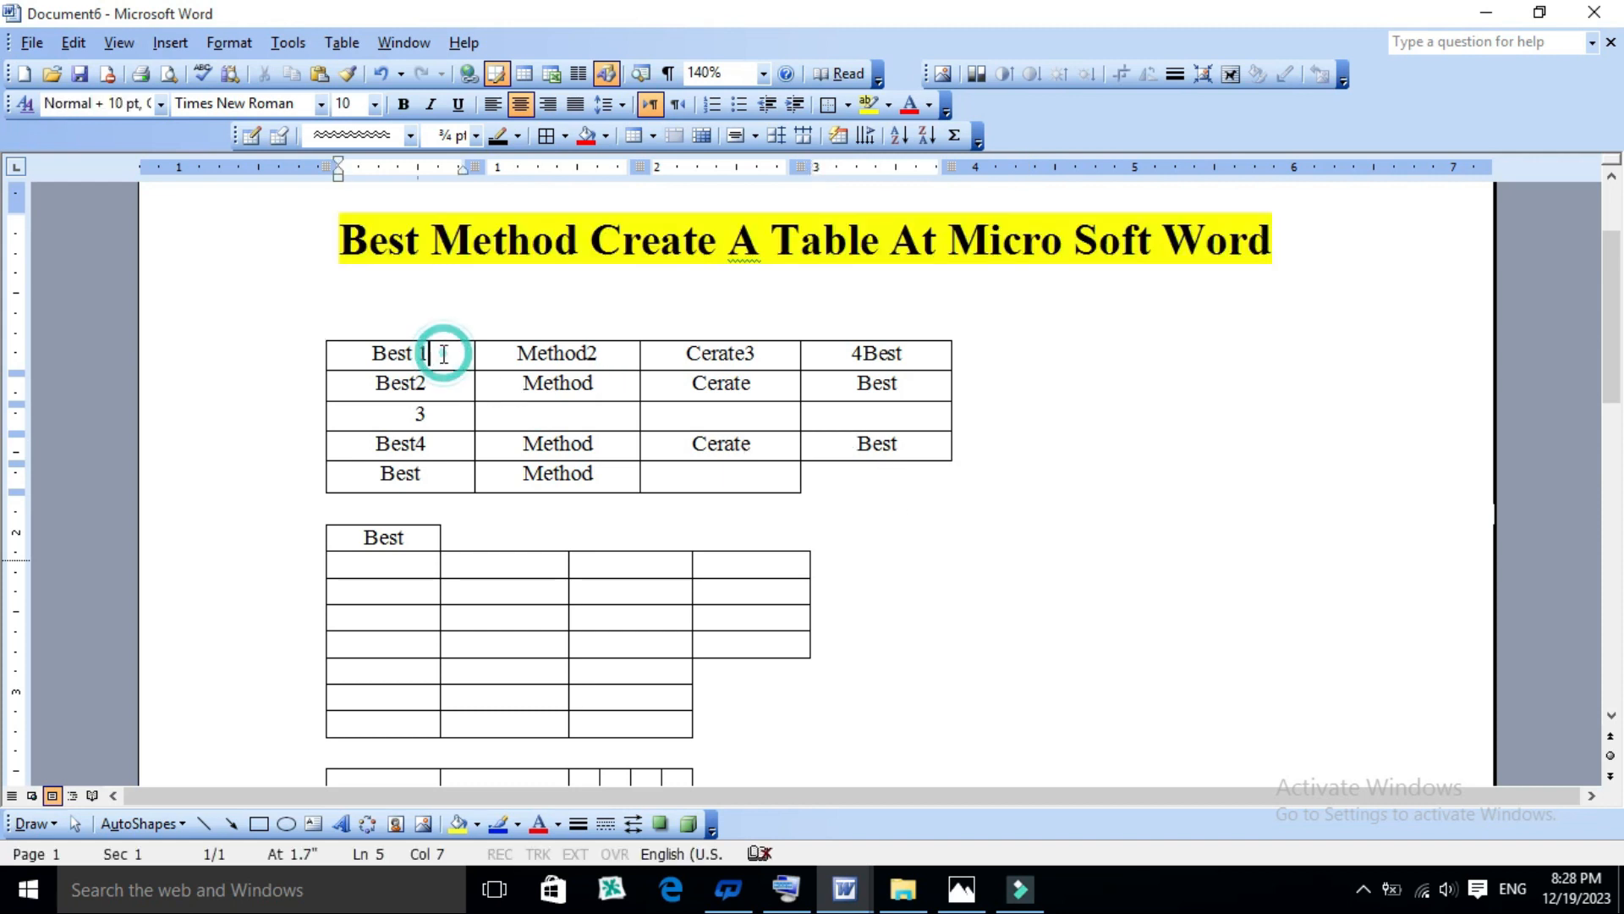
pyautogui.click(338, 43)
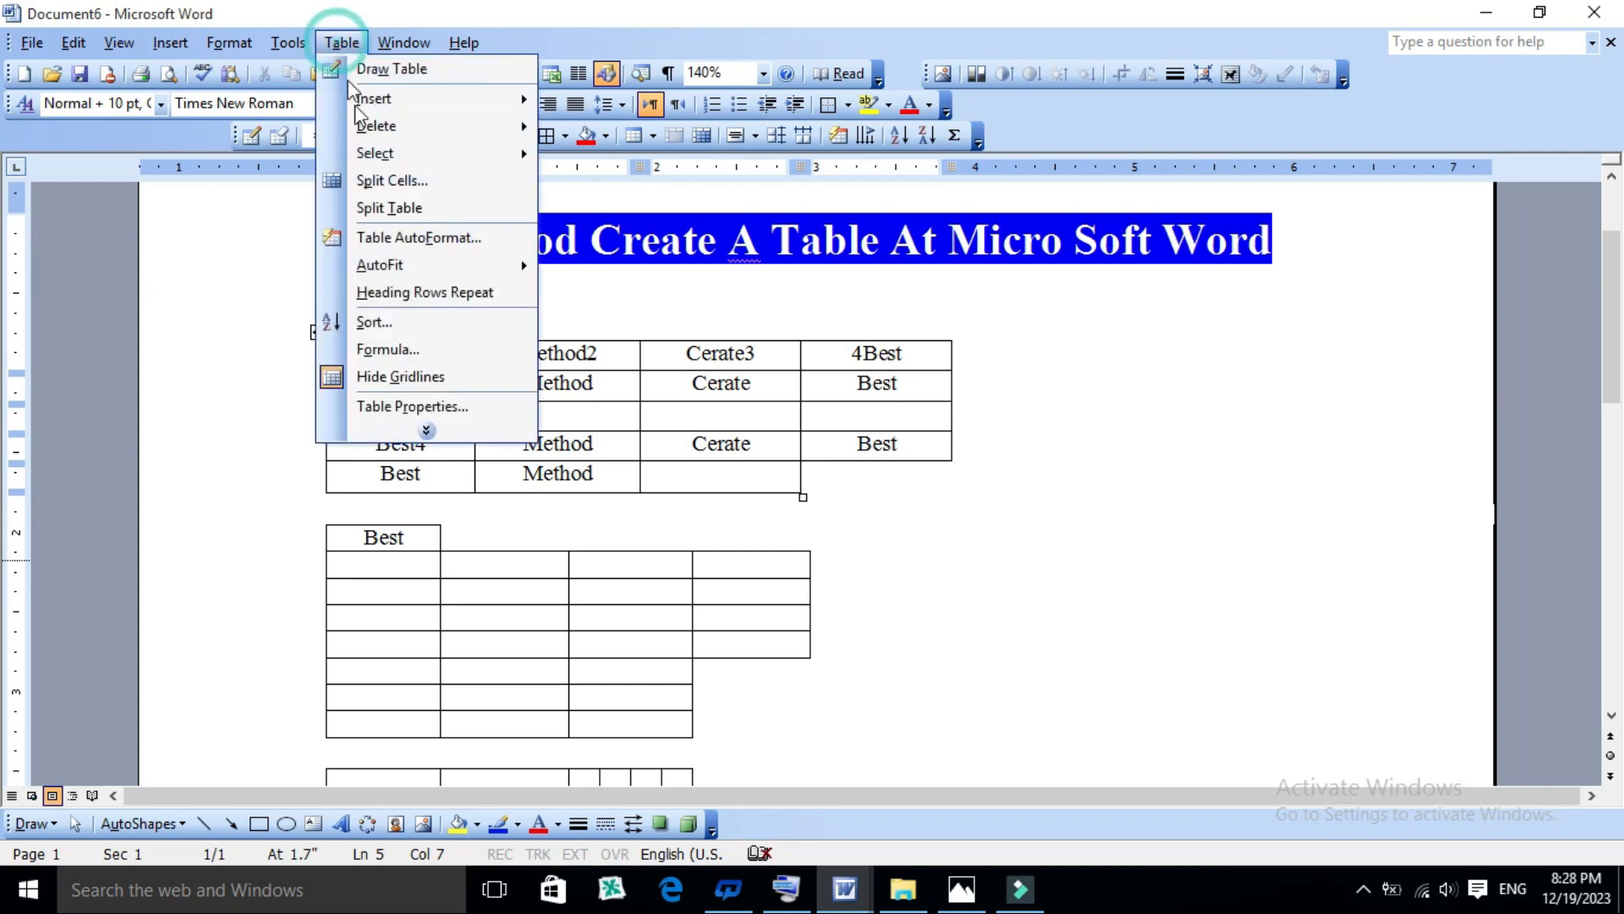
pyautogui.click(389, 242)
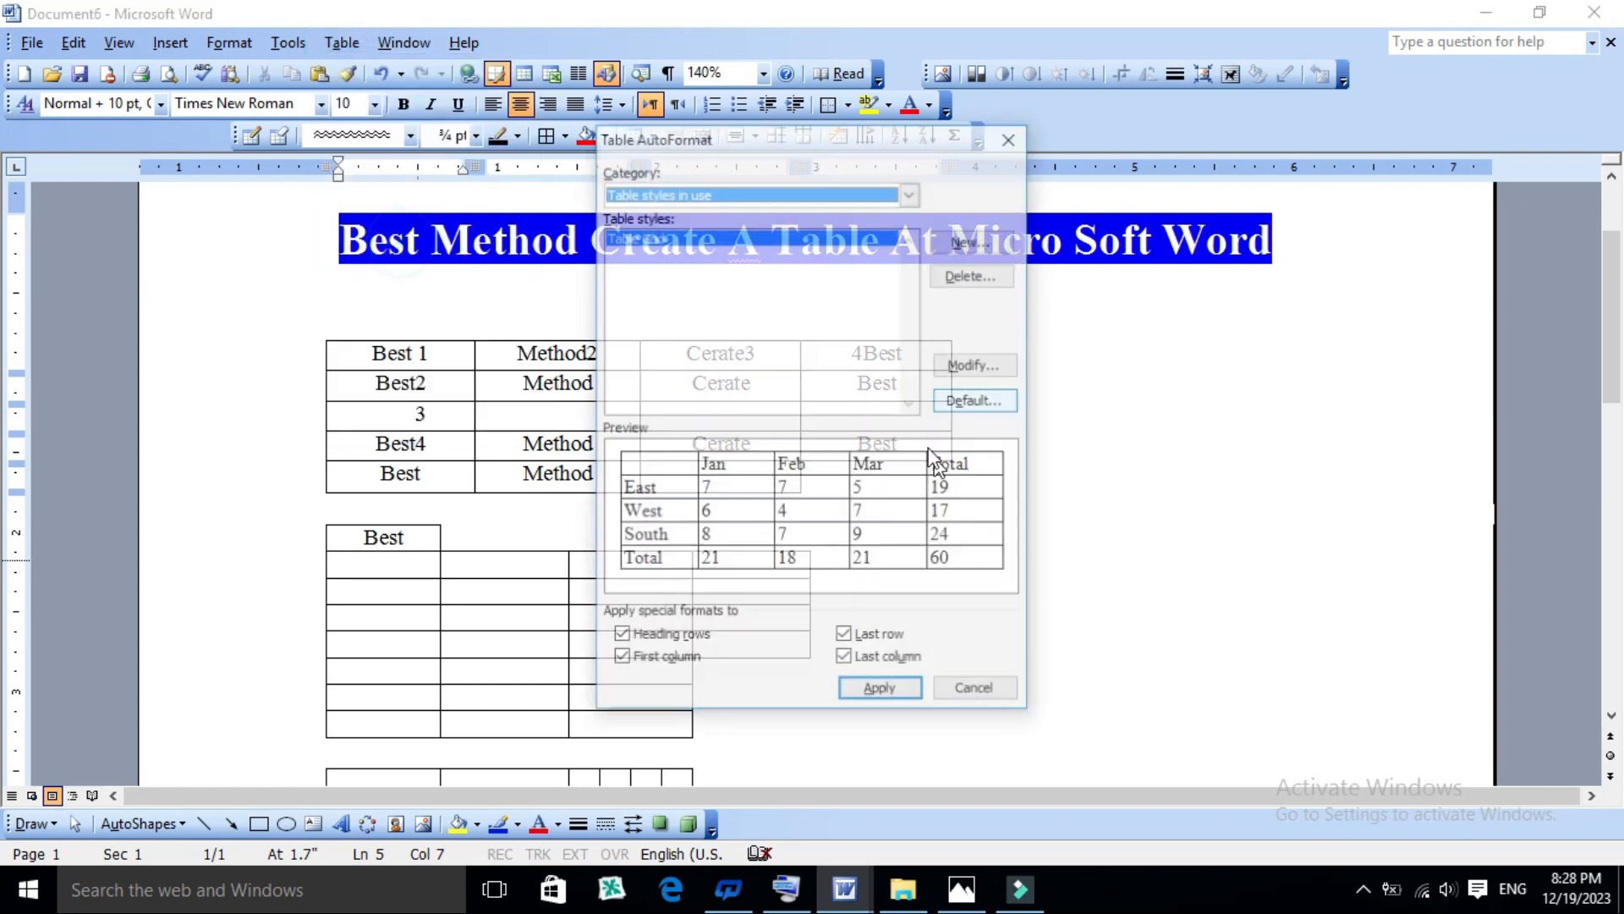
pyautogui.moveTo(752, 152); pyautogui.dragTo(1021, 155)
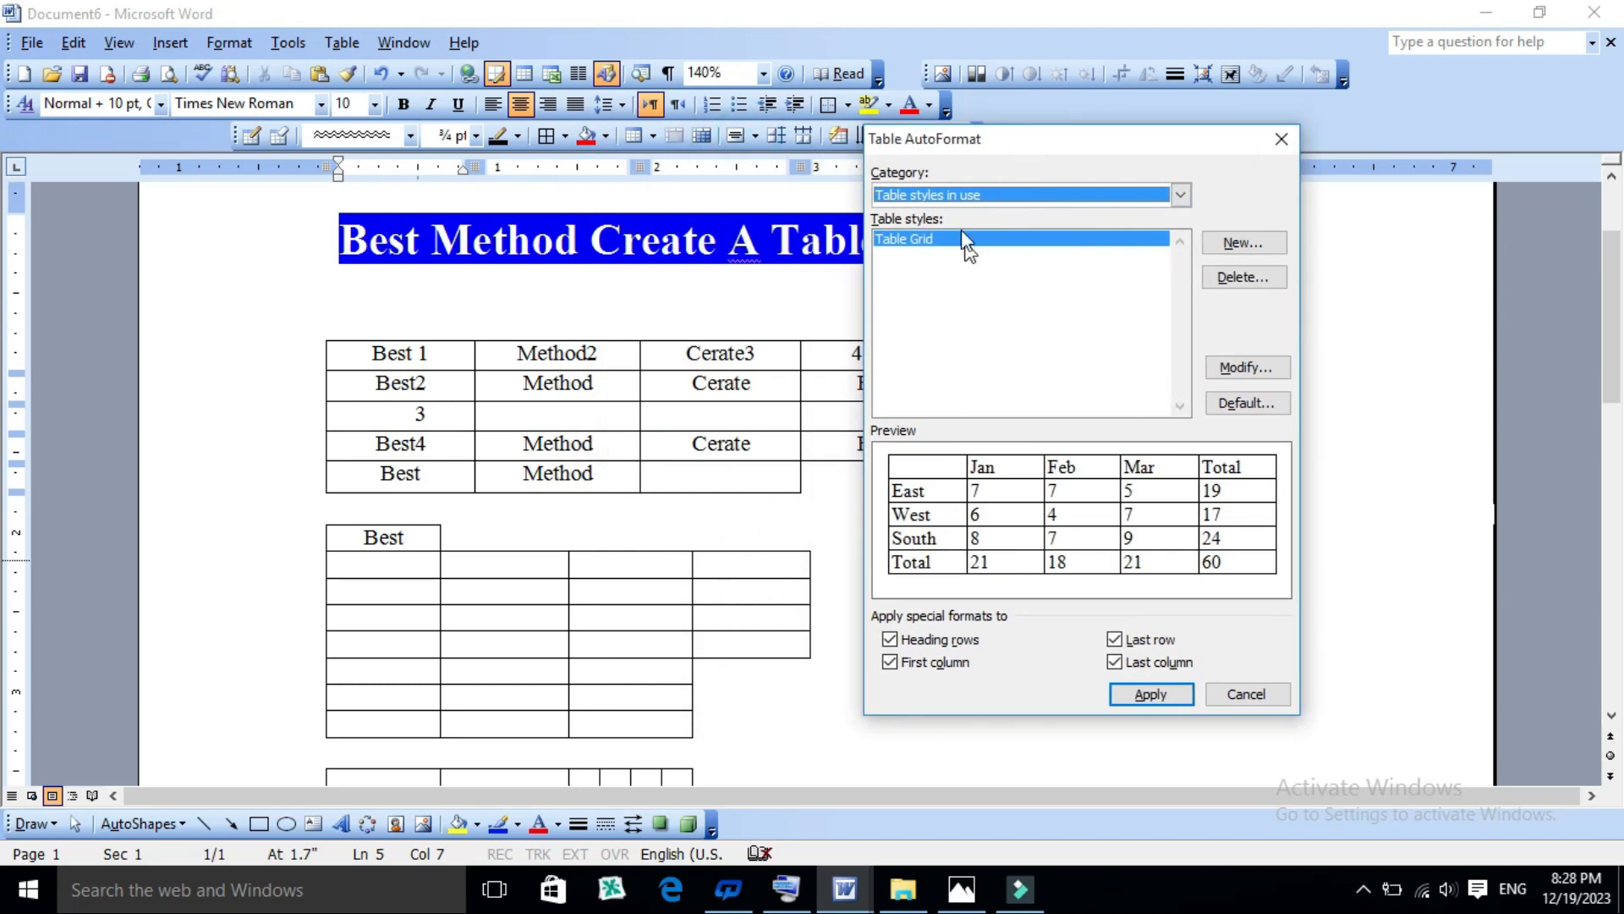
pyautogui.click(995, 492)
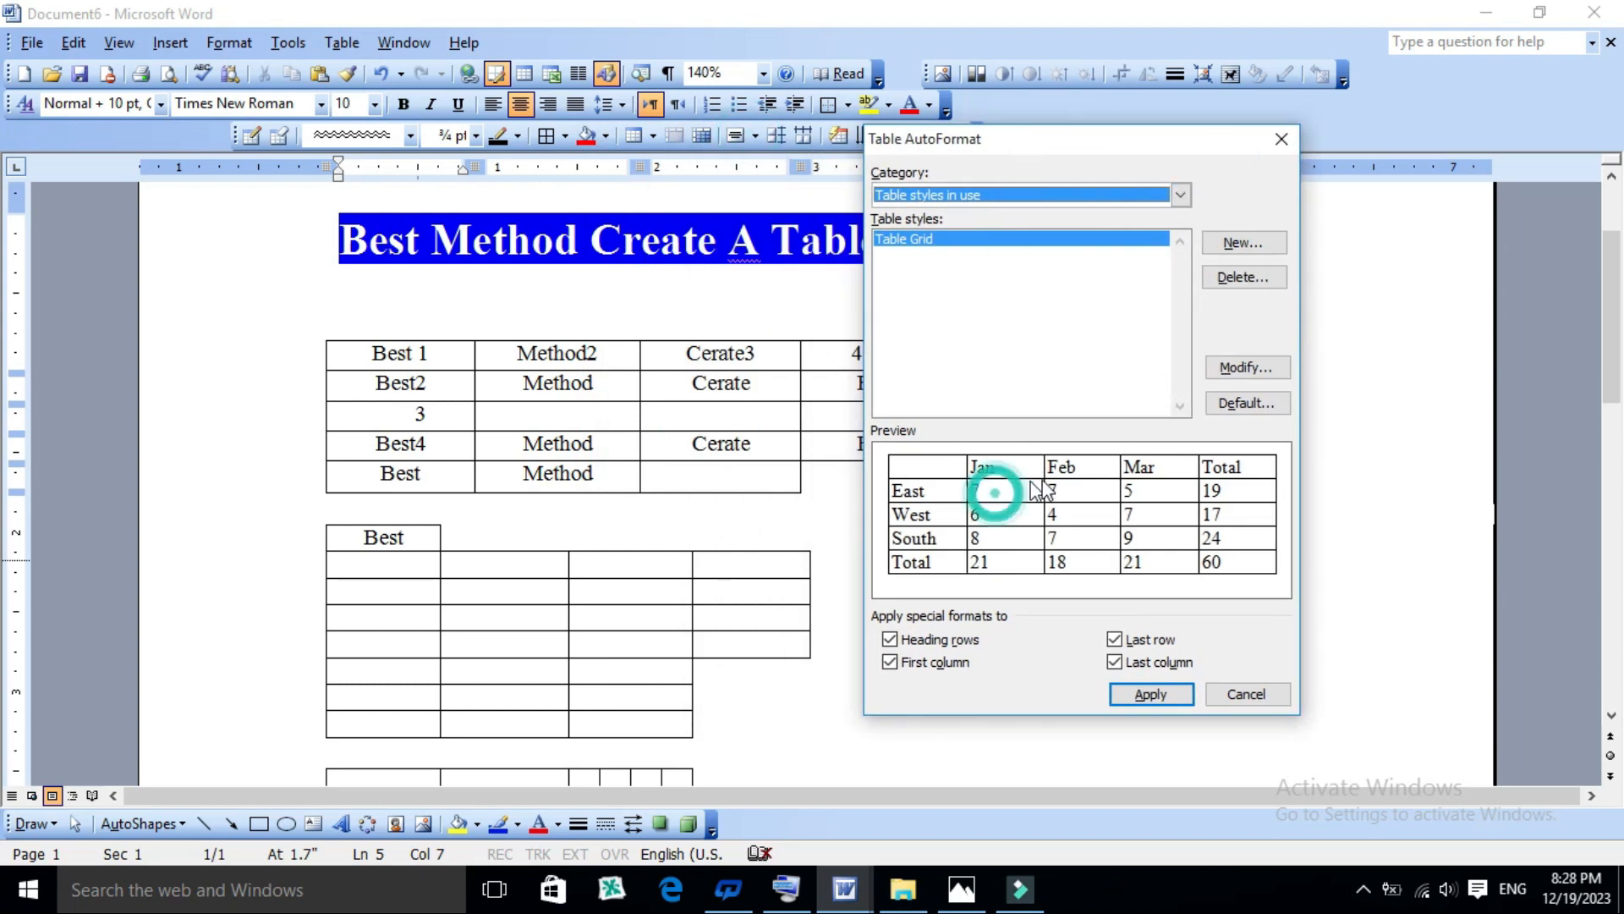
pyautogui.click(1008, 505)
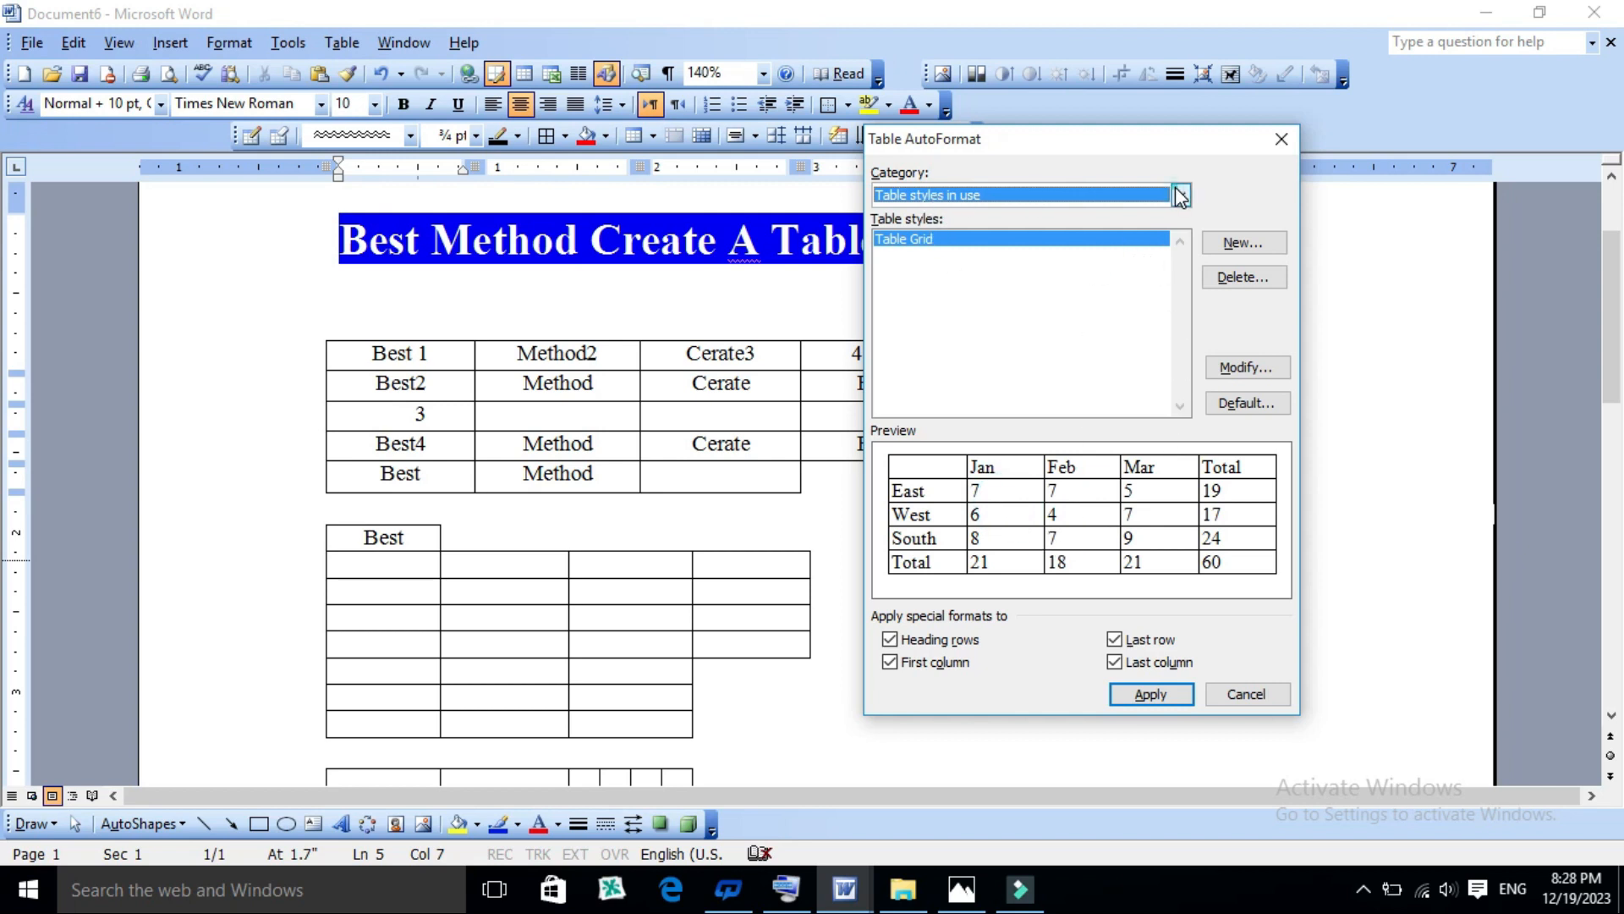
pyautogui.click(1181, 195)
pyautogui.click(1050, 225)
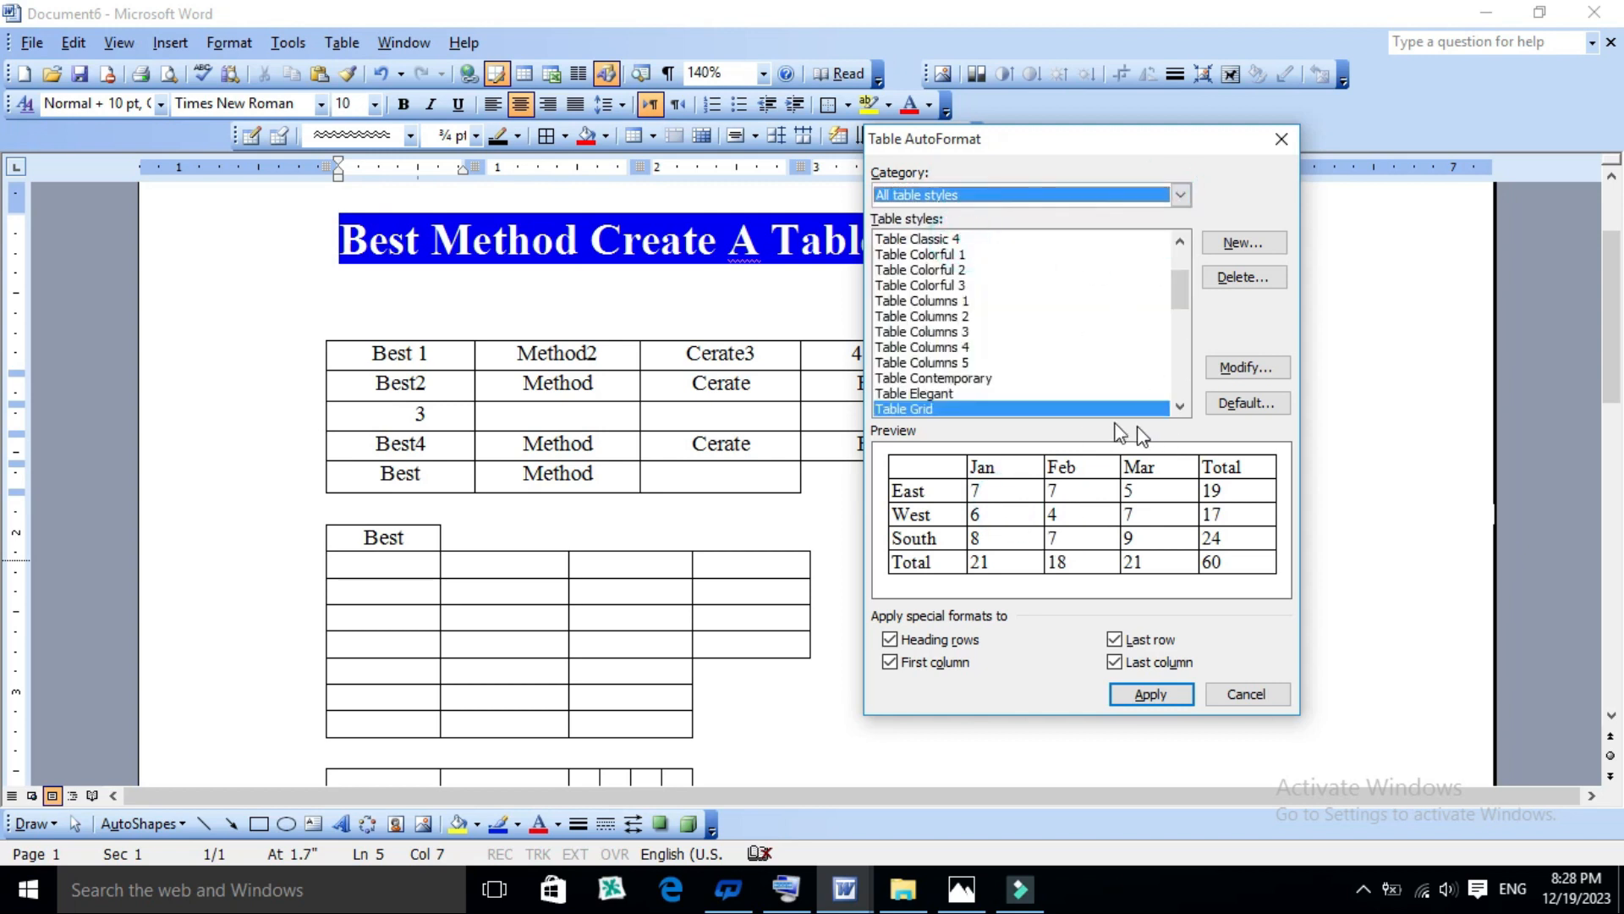
# - Preview Table Colorful 1, Table Colorful 3 and other styles, and apply Table Columns 2 to the first table
pyautogui.click(931, 239)
pyautogui.click(932, 256)
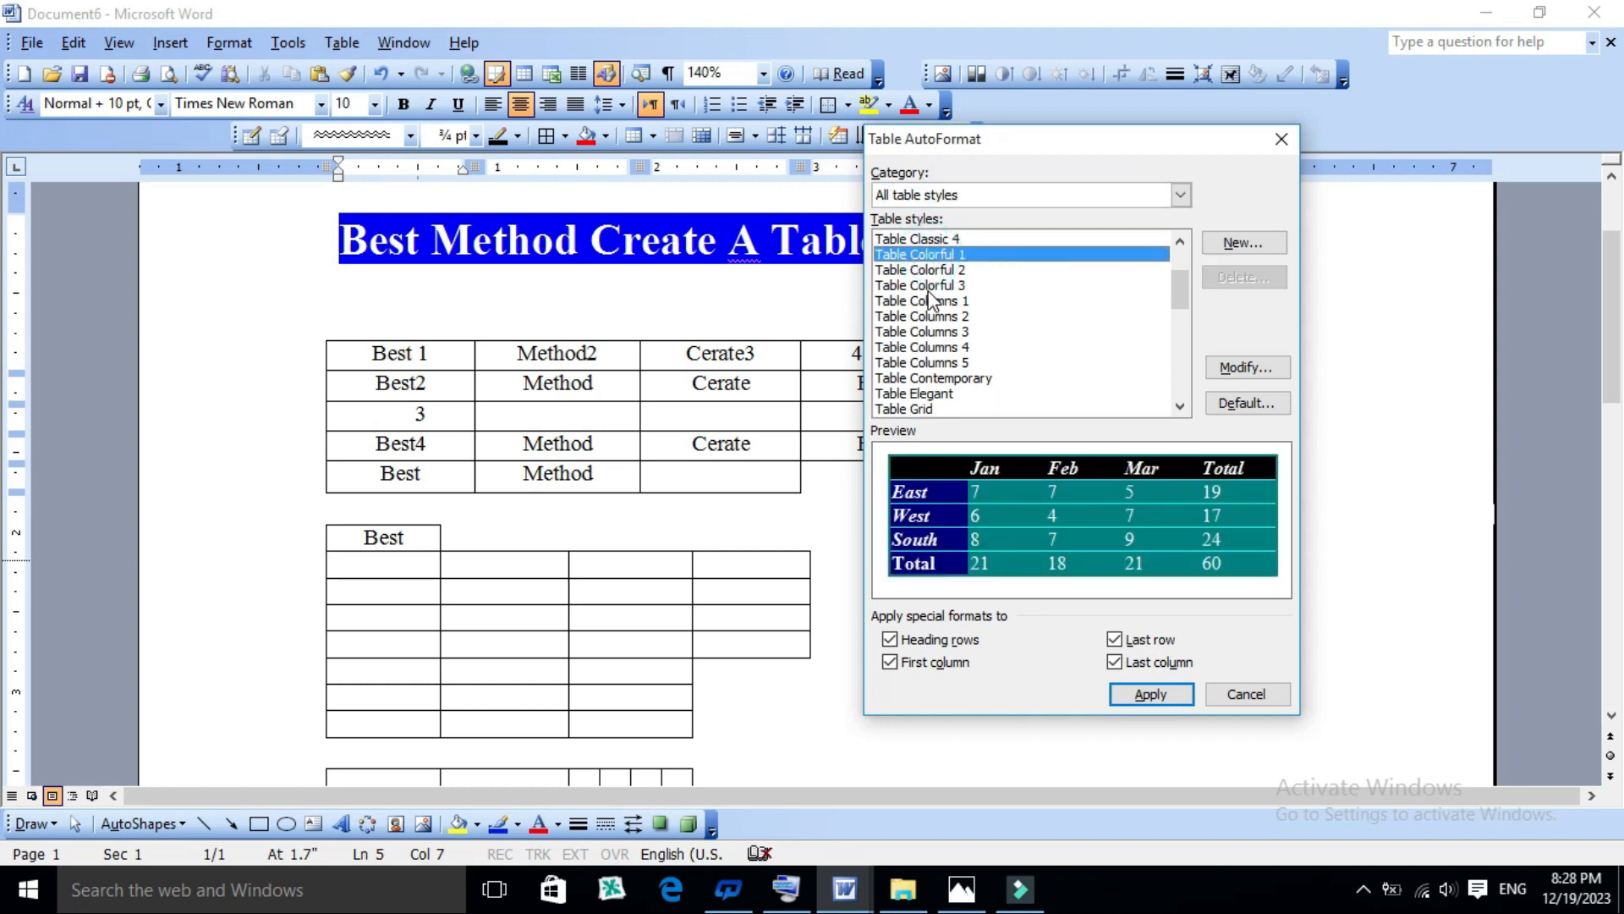
pyautogui.click(928, 286)
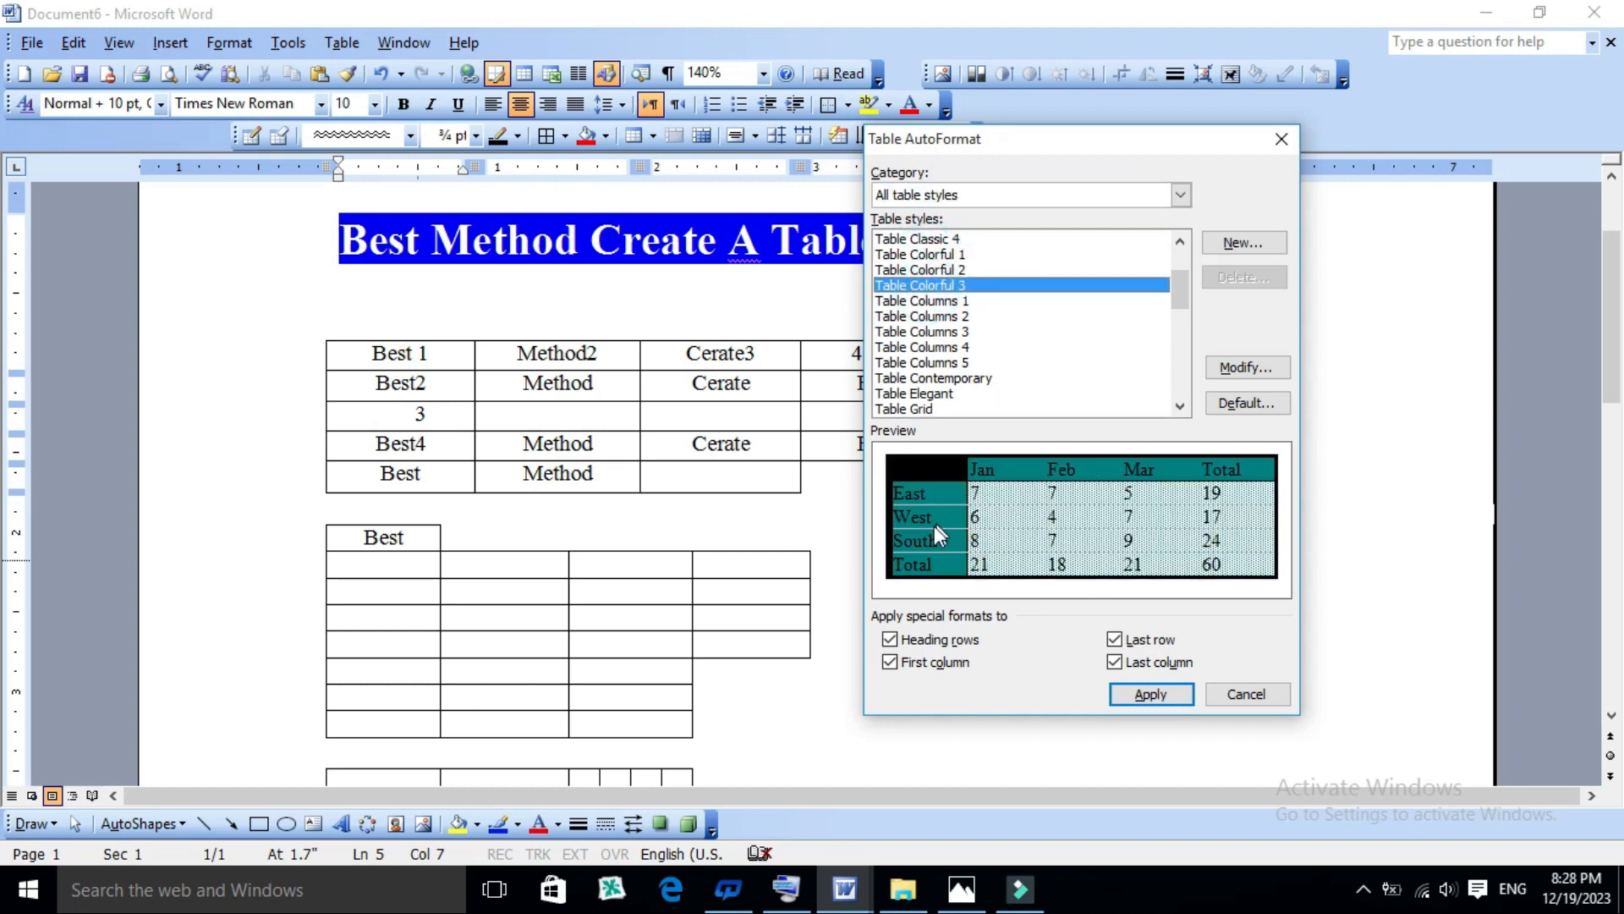
pyautogui.click(926, 302)
pyautogui.click(928, 316)
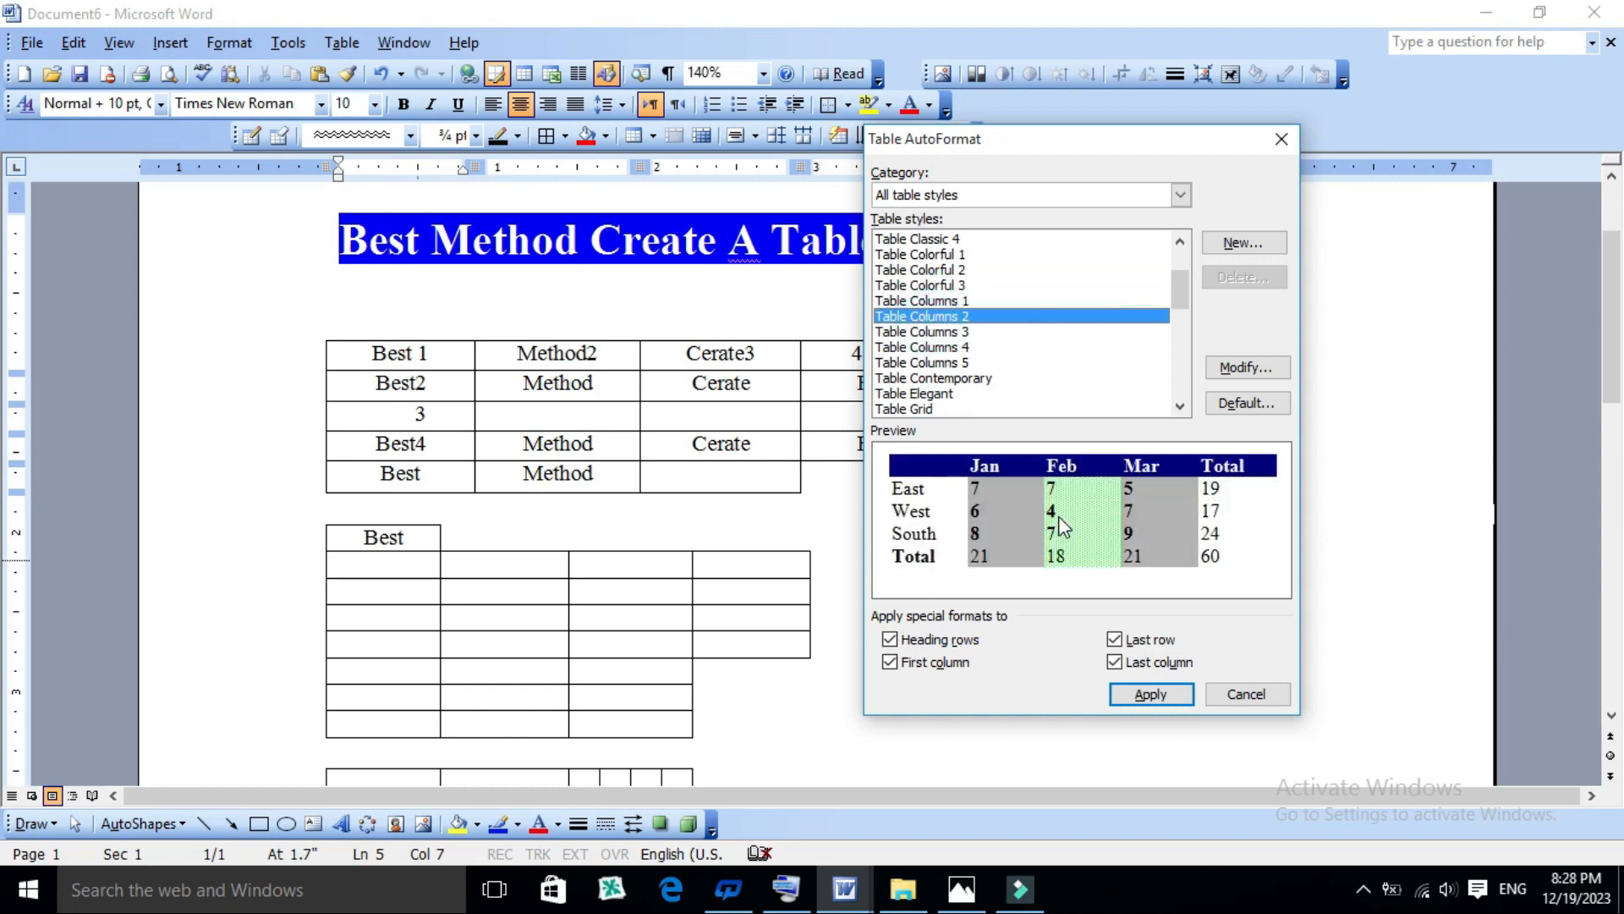
pyautogui.click(1149, 693)
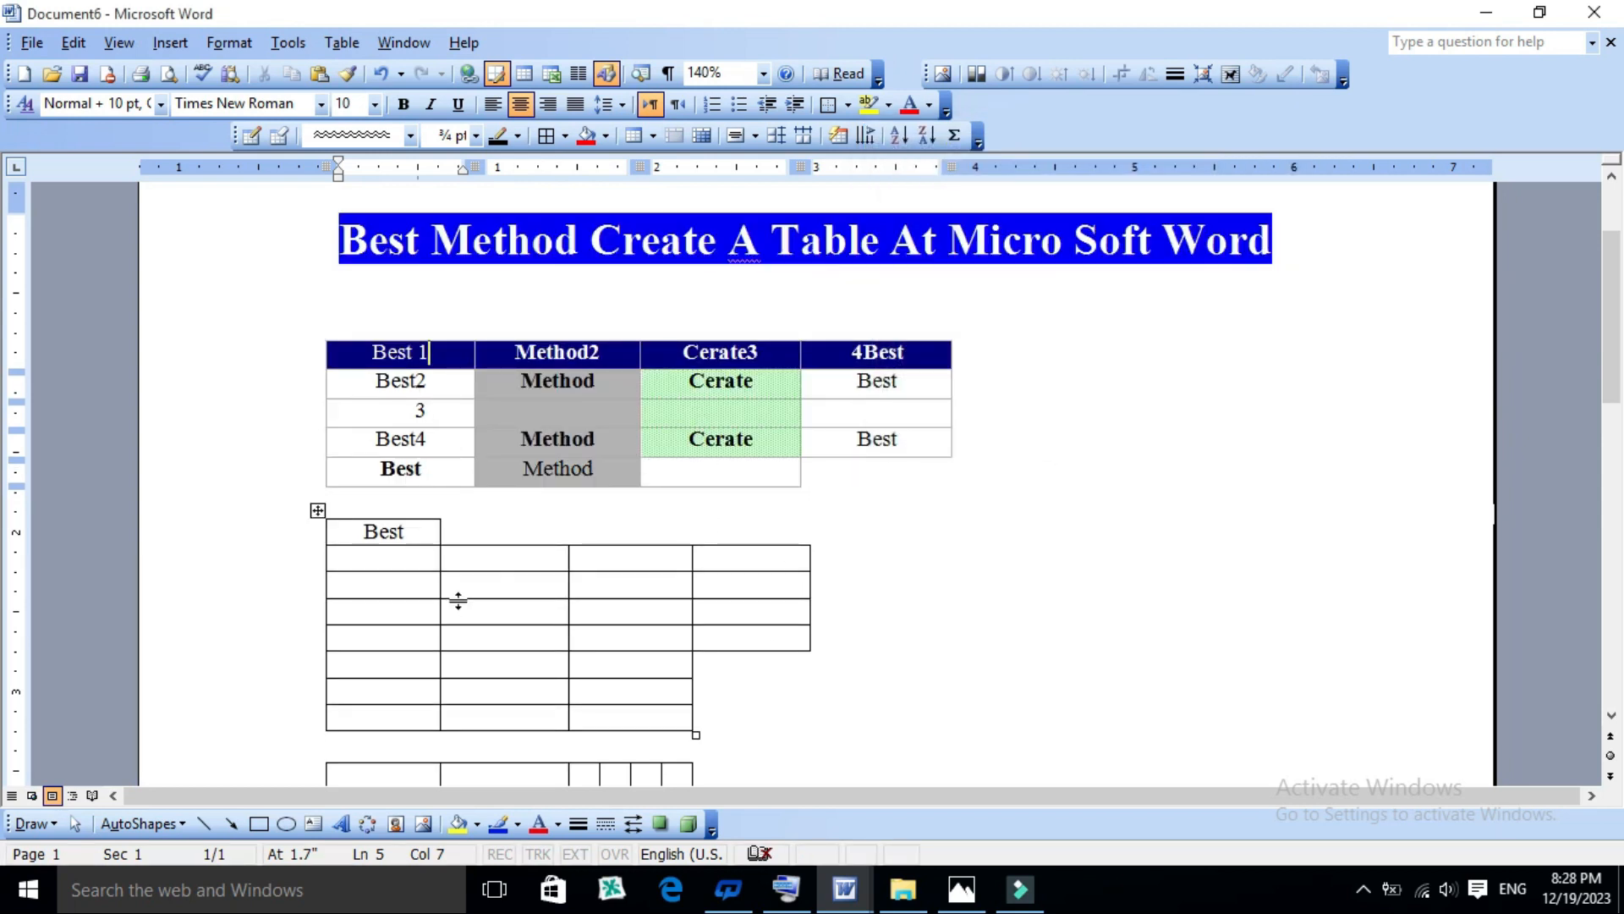
# - Widen the formatted first table until its four-column rows extend to about 4.9 inches on the ruler
pyautogui.click(398, 533)
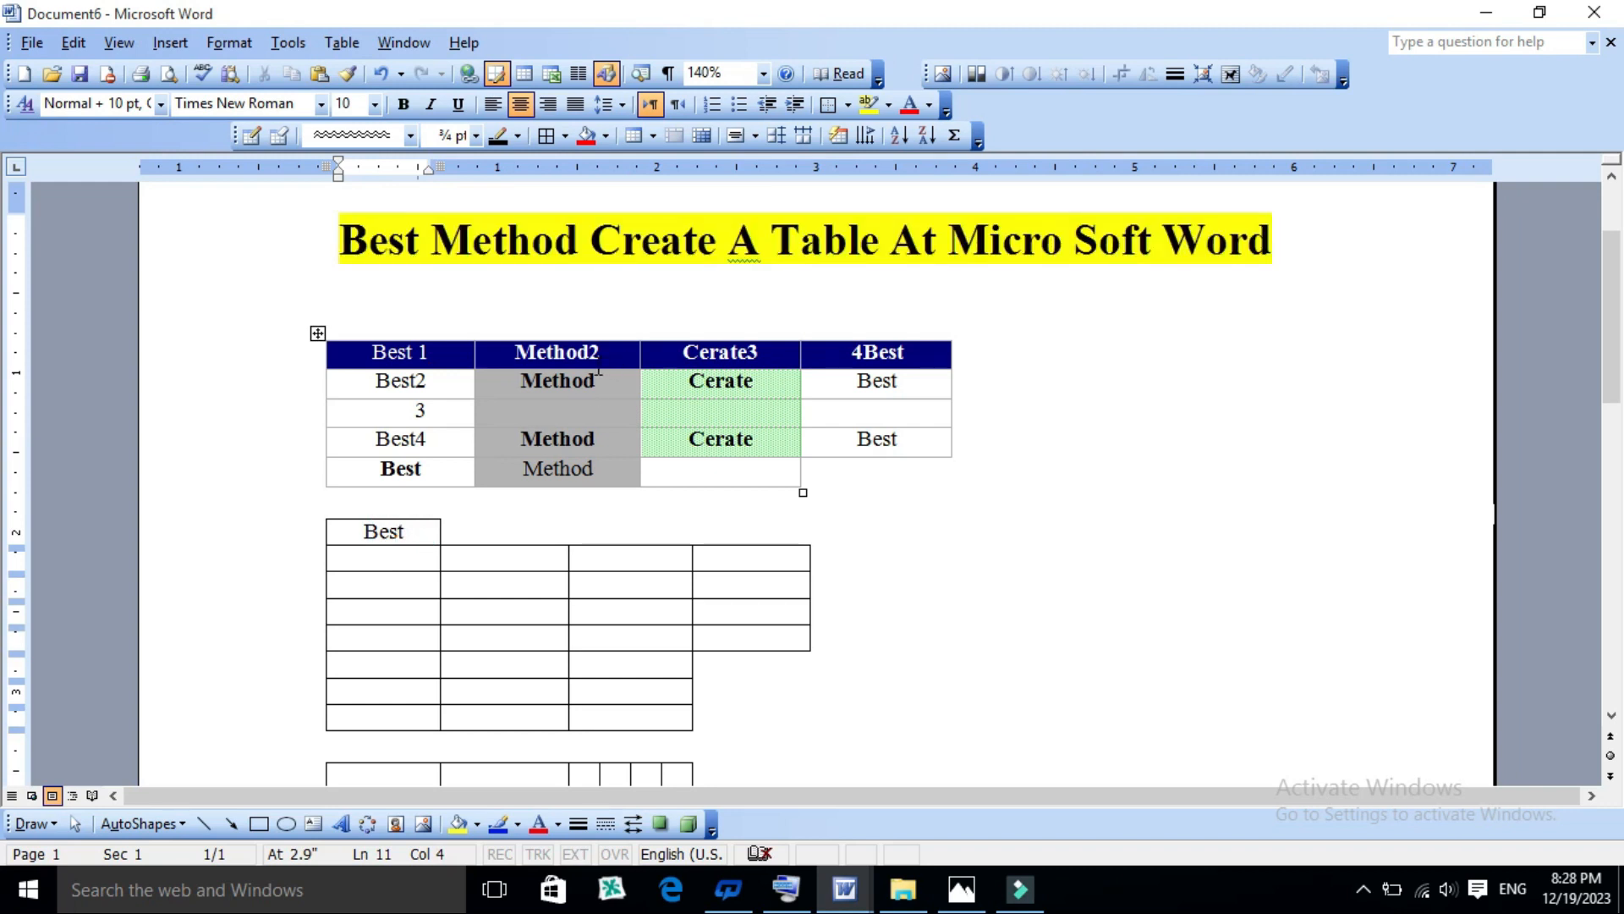
pyautogui.moveTo(802, 492); pyautogui.dragTo(1117, 489)
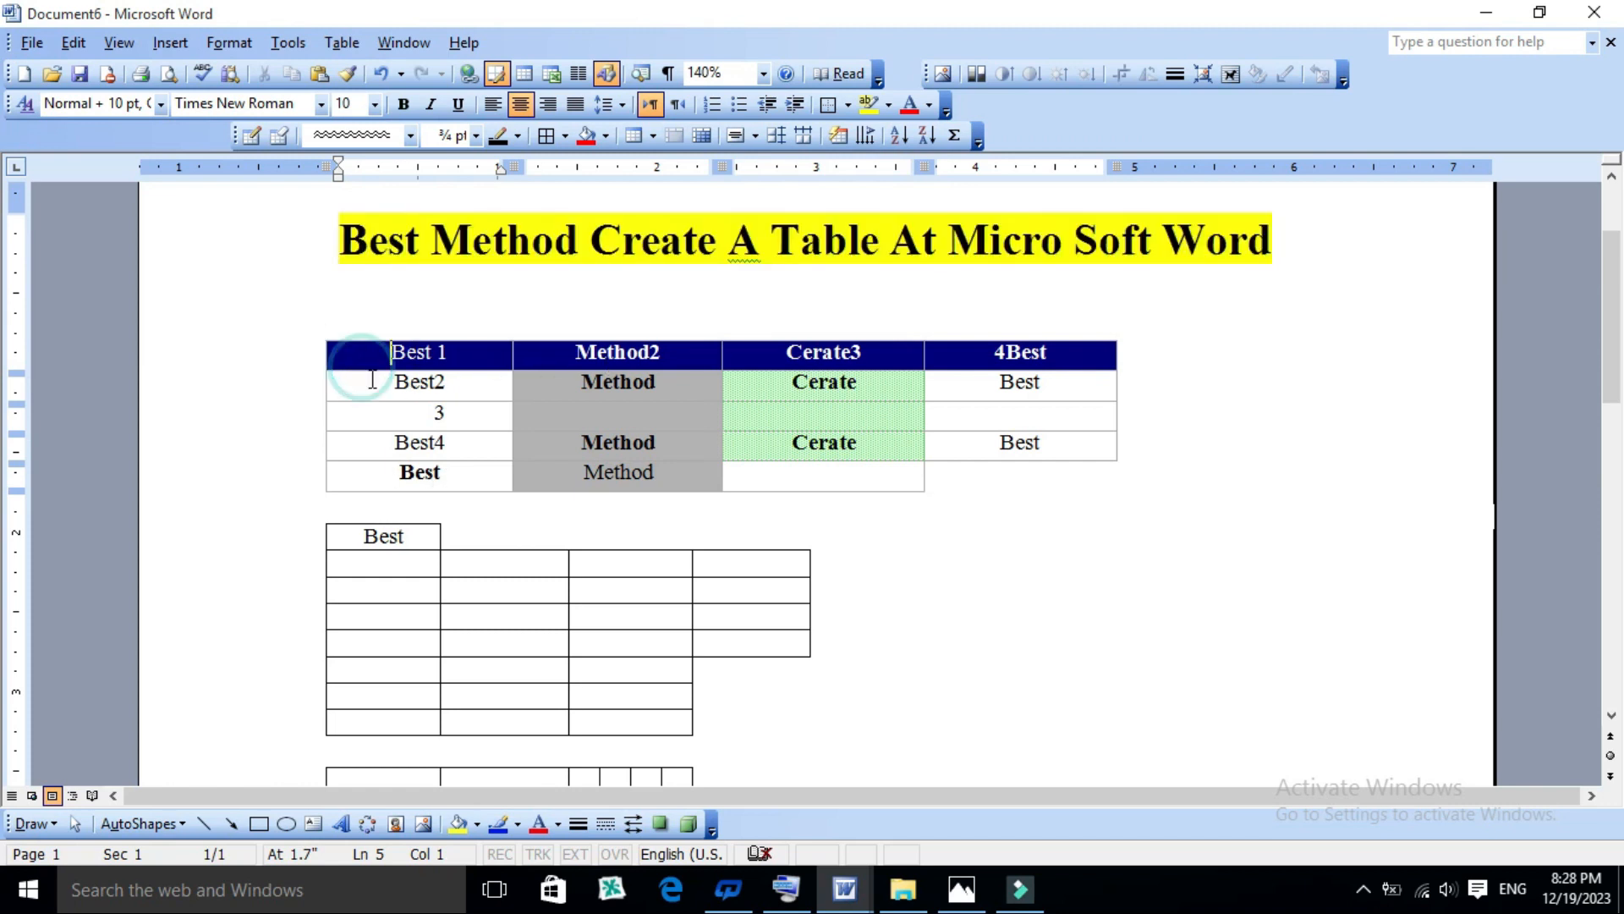
pyautogui.click(401, 412)
pyautogui.click(404, 445)
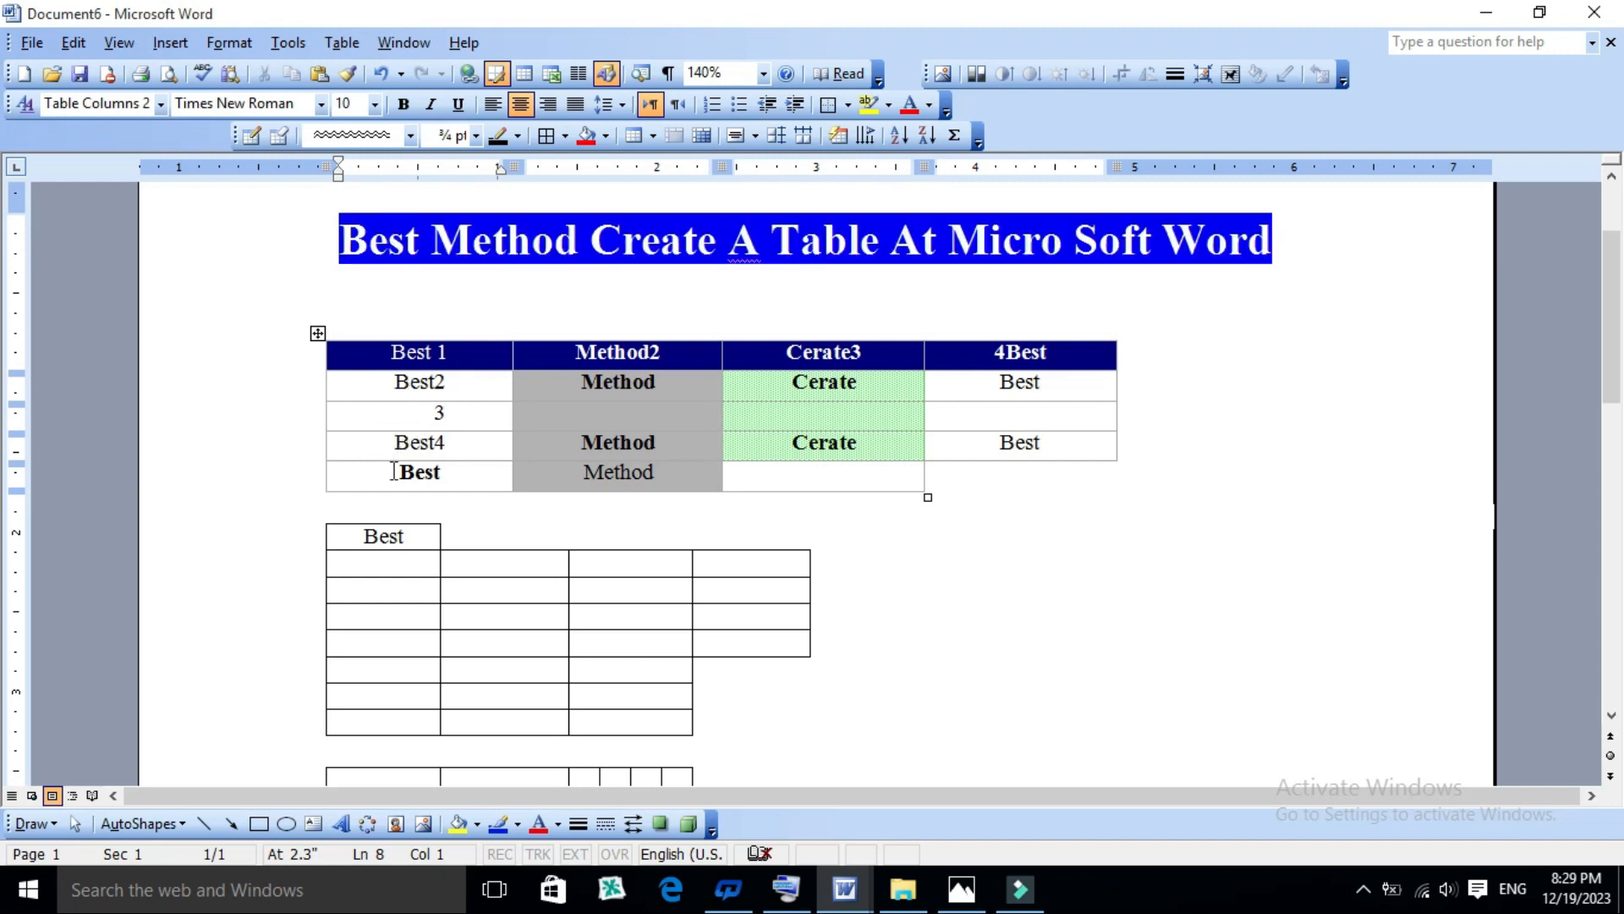
pyautogui.click(426, 472)
pyautogui.click(448, 472)
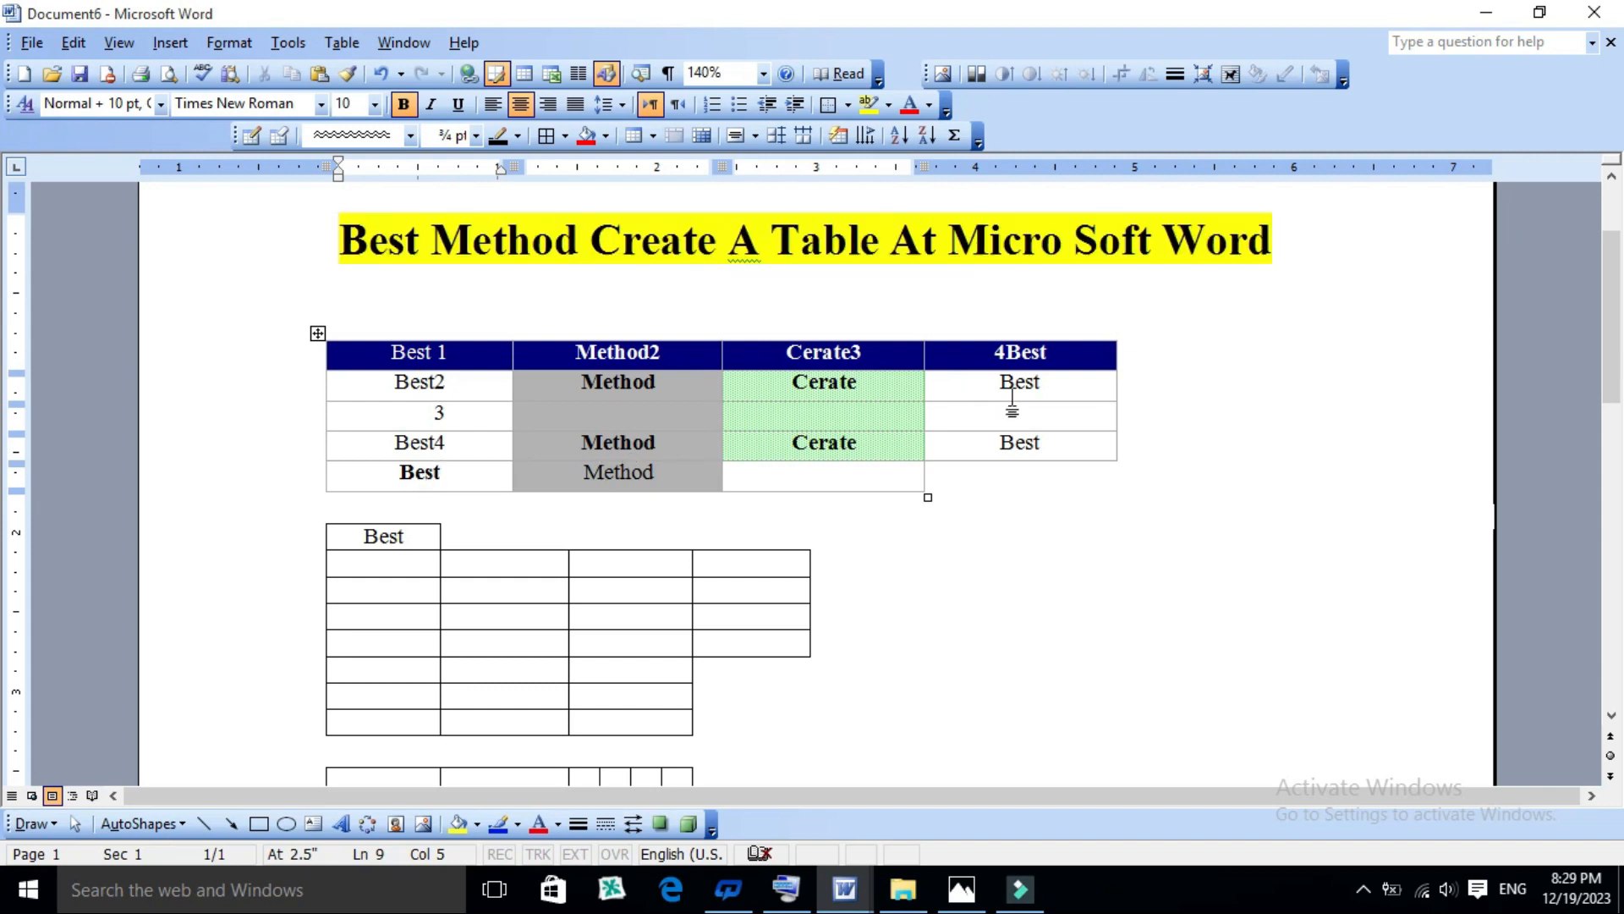
pyautogui.scroll(-3, 834, 616)
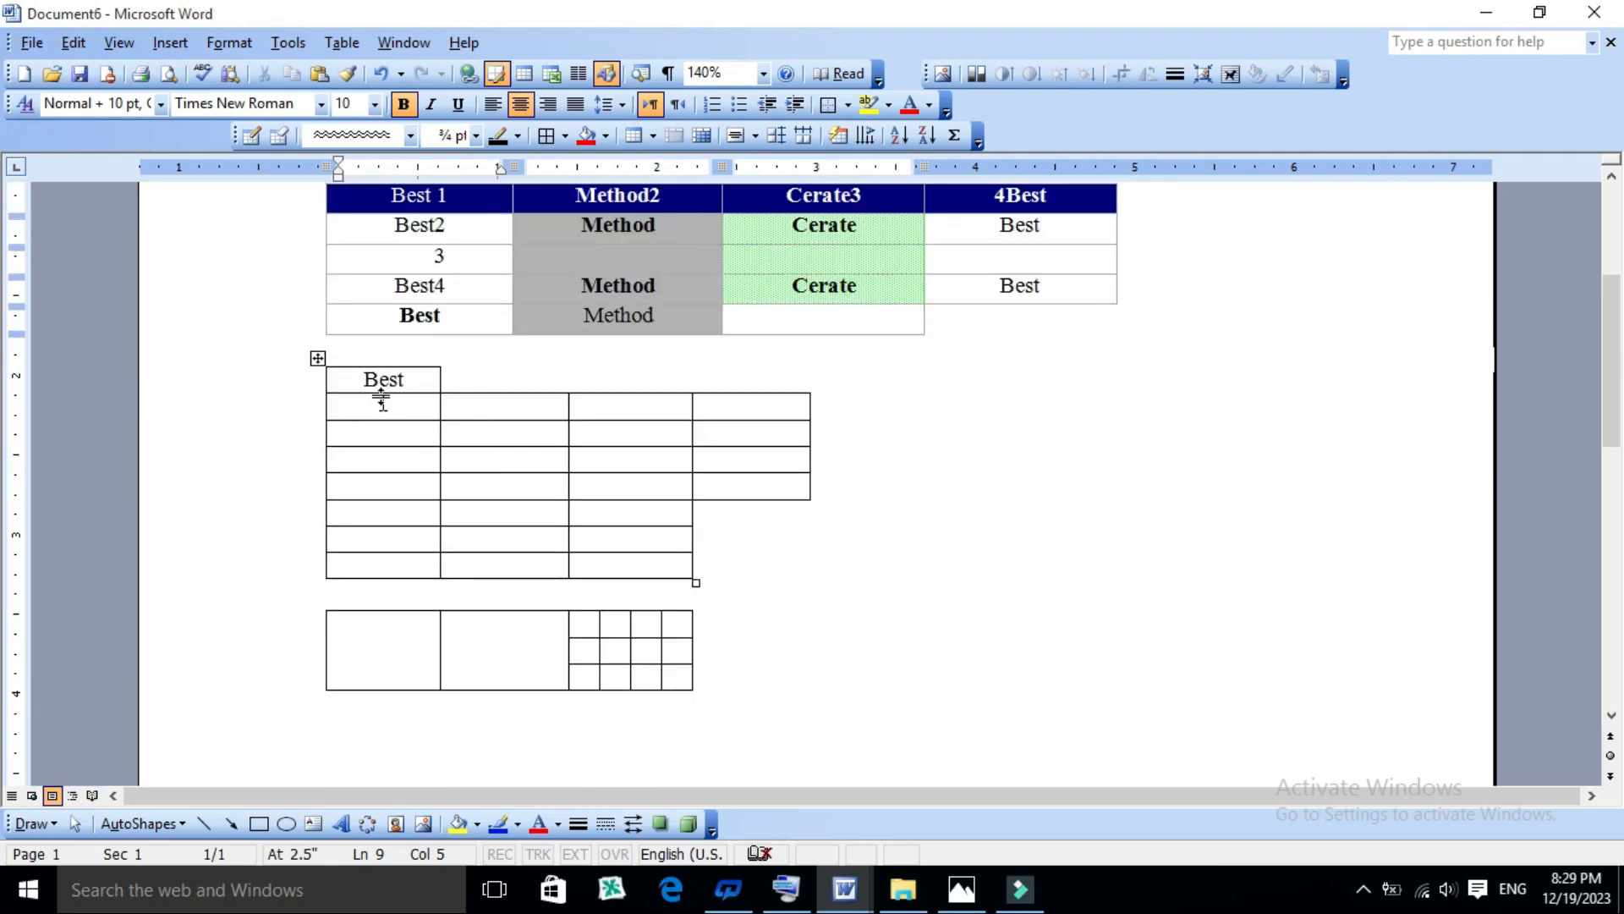
# - Open Table AutoFormat for the first table and clear the Heading rows, First column, Last row and Last column special formats
pyautogui.scroll(2, 588, 355)
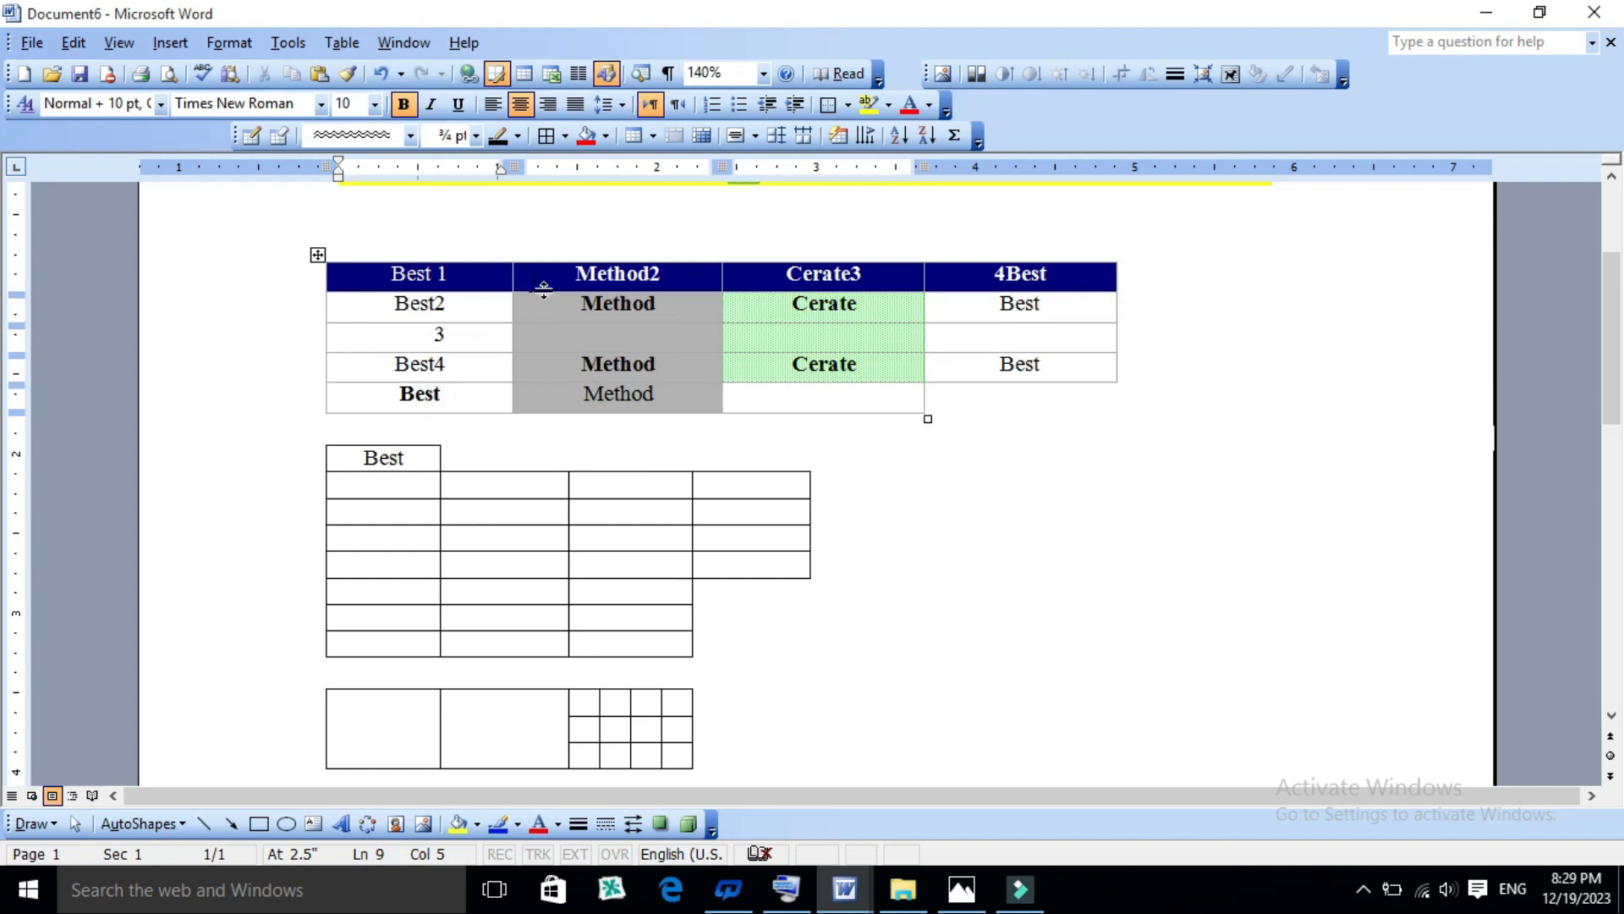
pyautogui.click(357, 265)
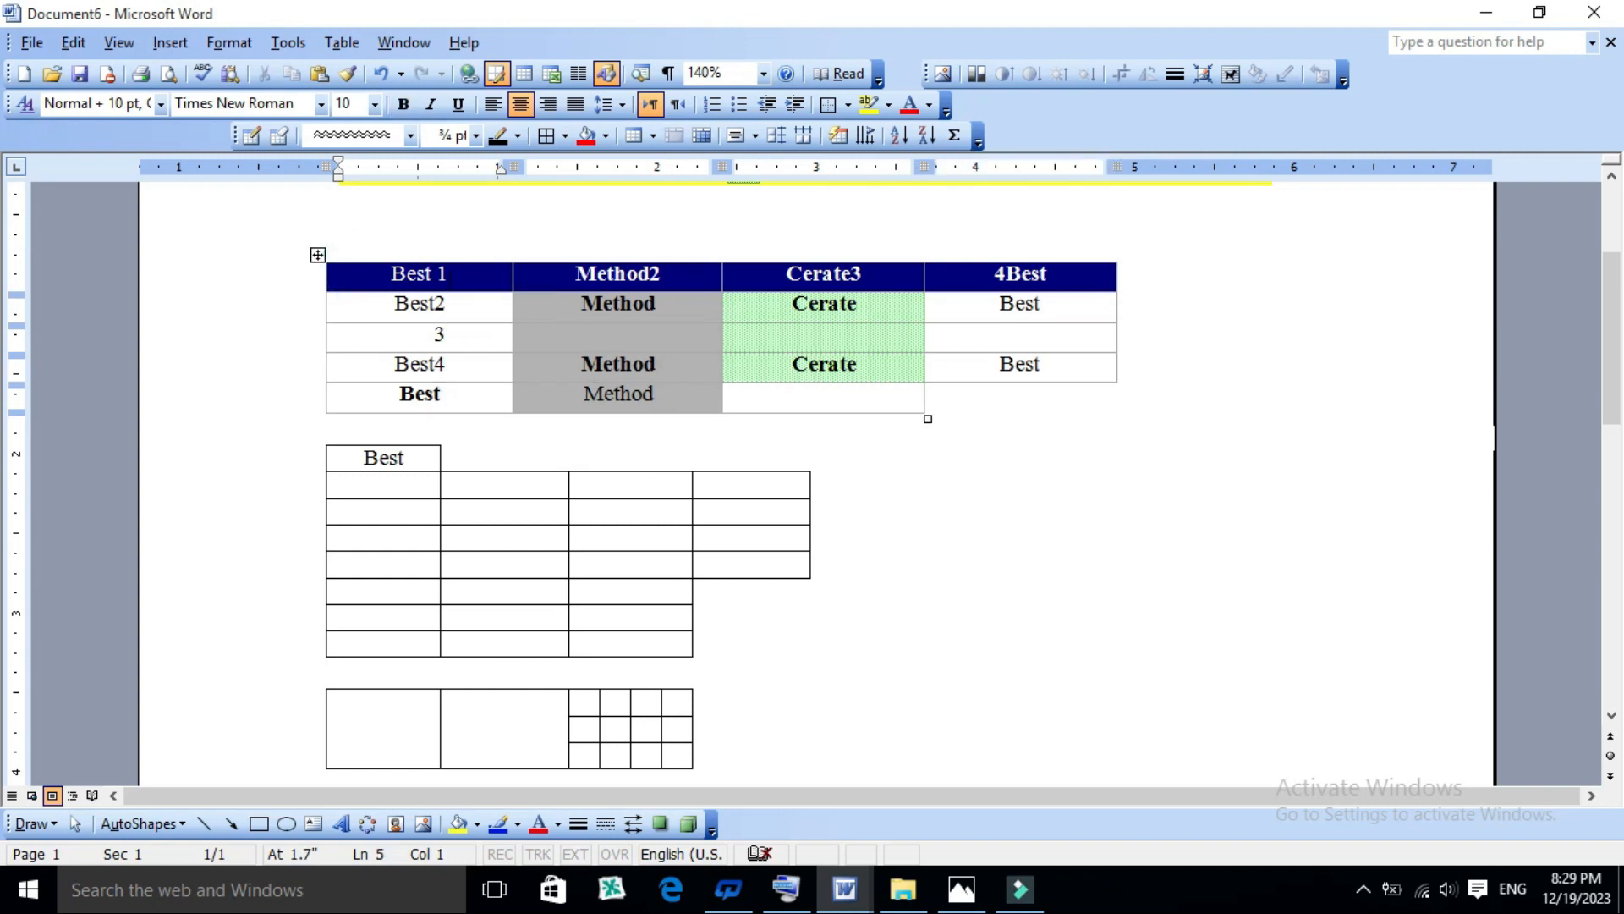
pyautogui.click(339, 43)
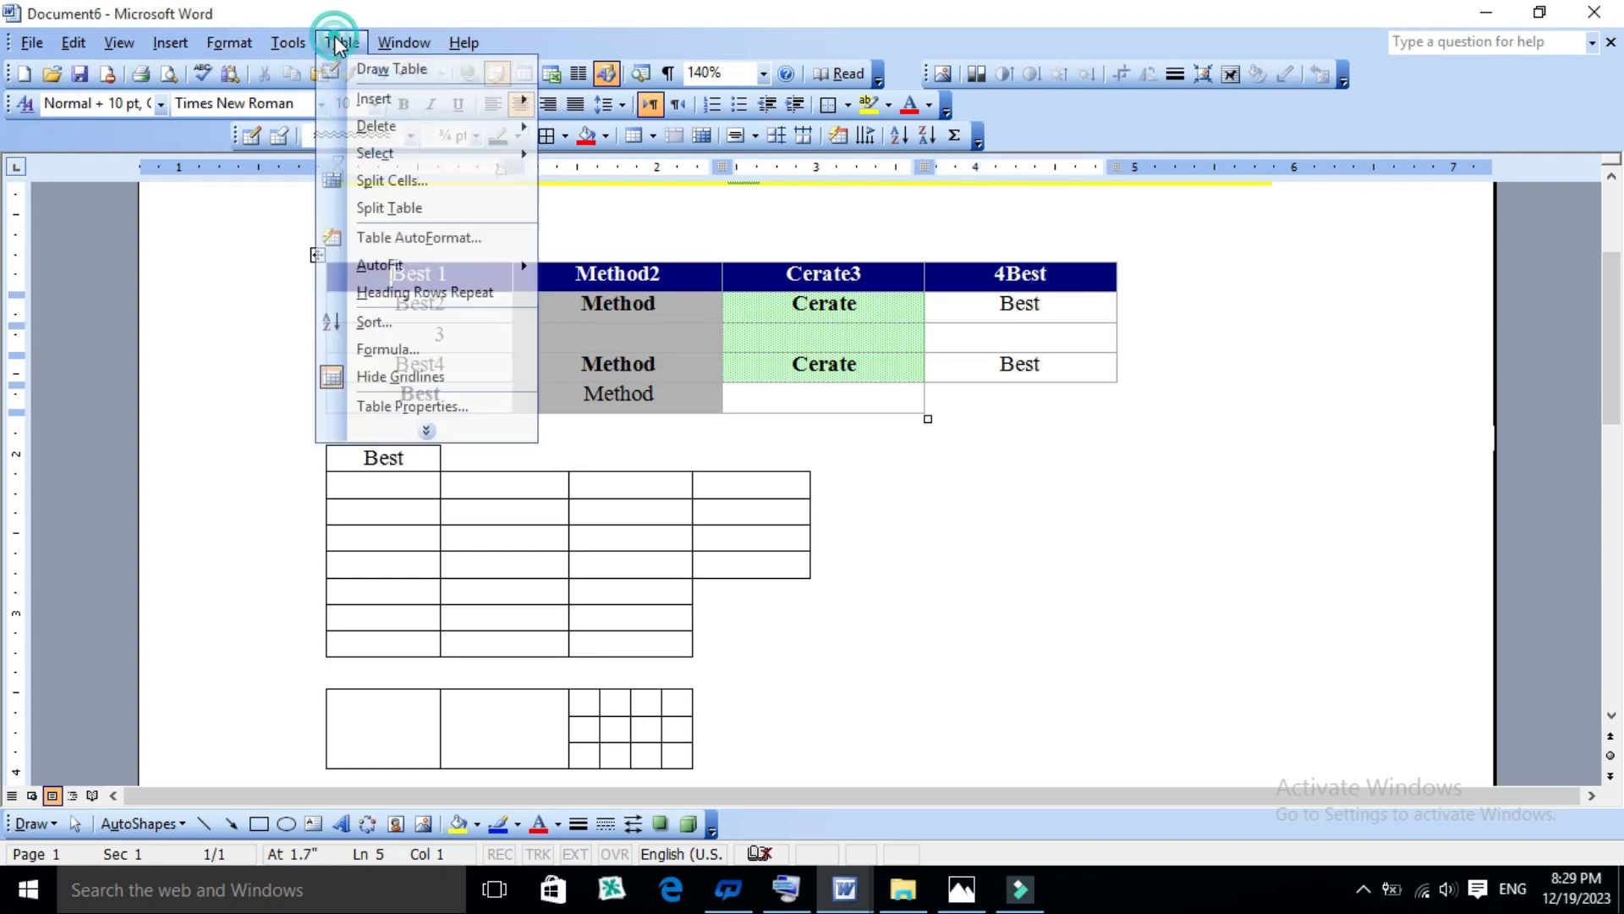
pyautogui.click(404, 239)
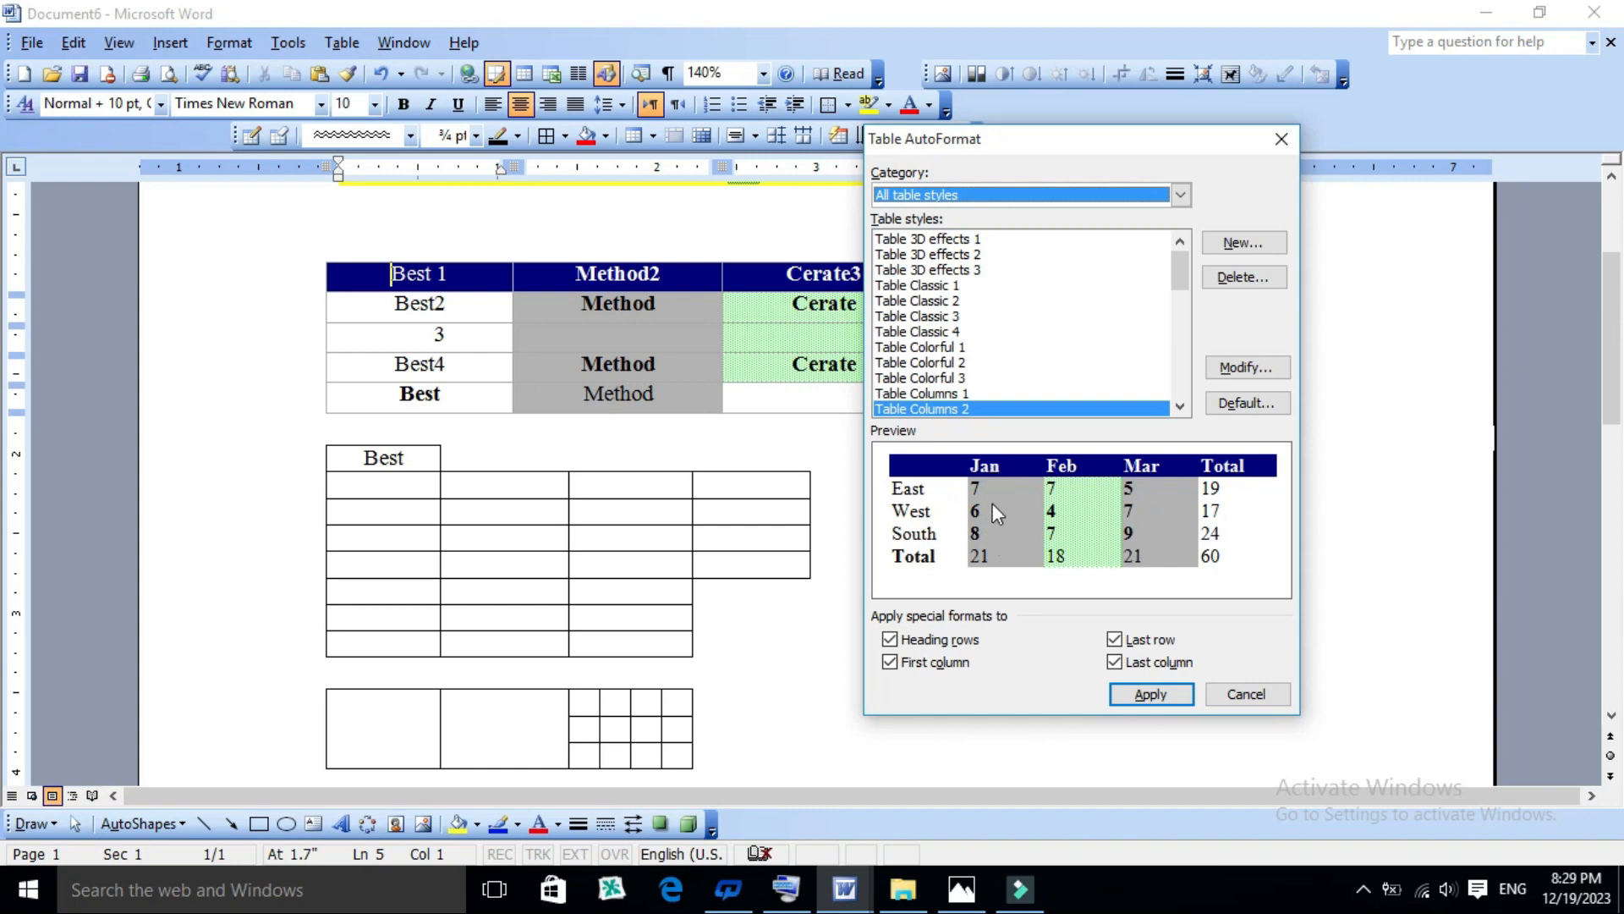
pyautogui.click(934, 645)
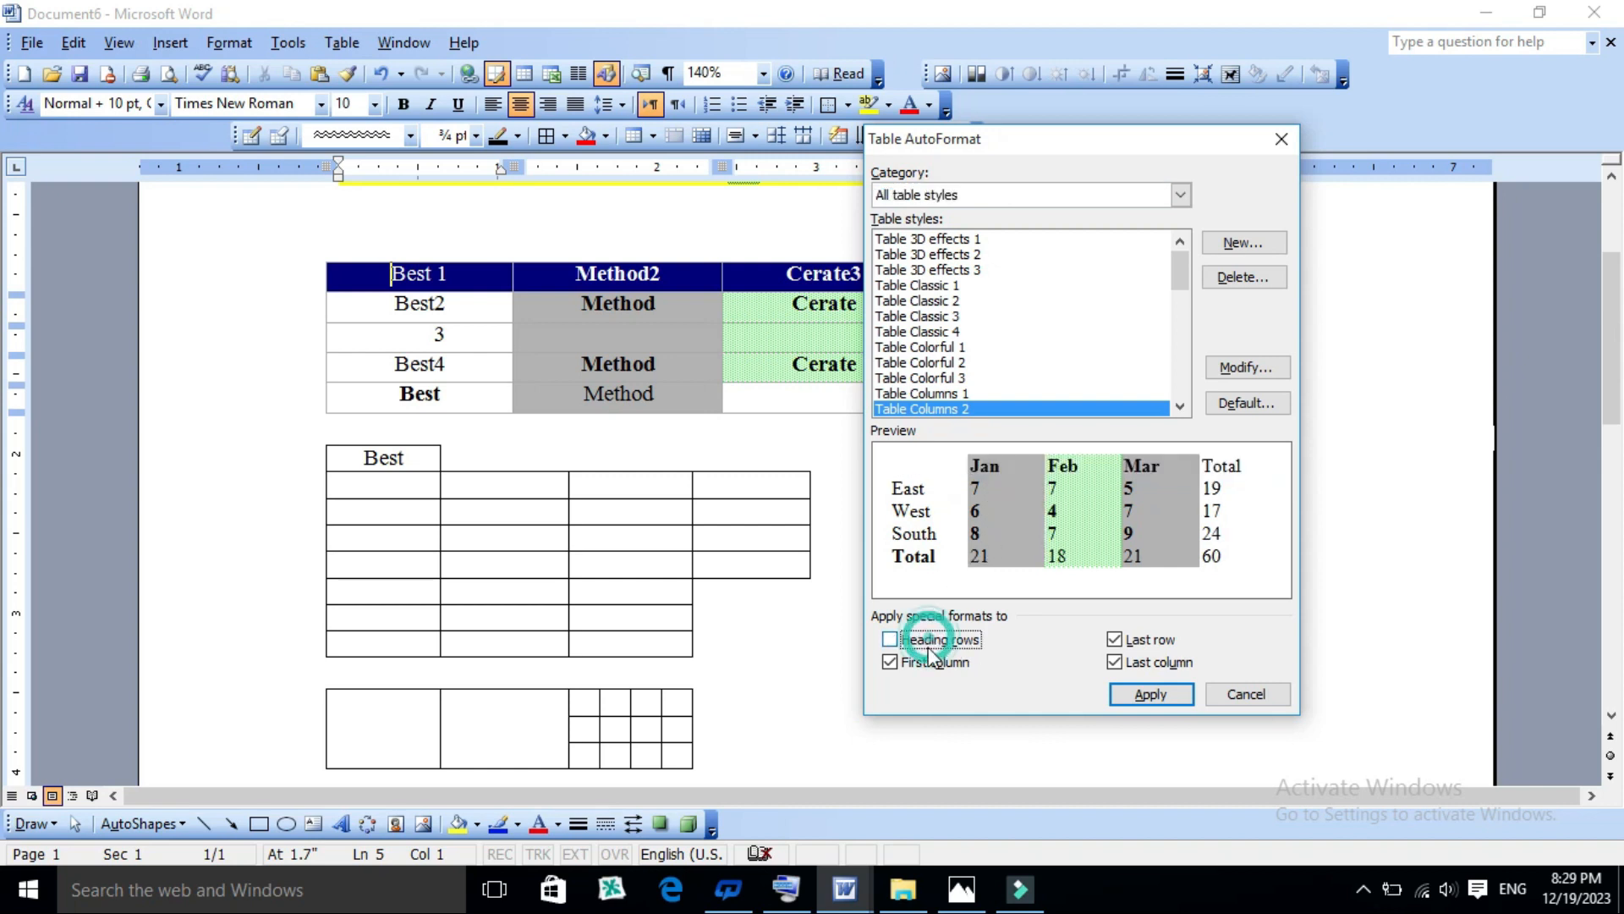
pyautogui.click(1134, 662)
pyautogui.click(1127, 641)
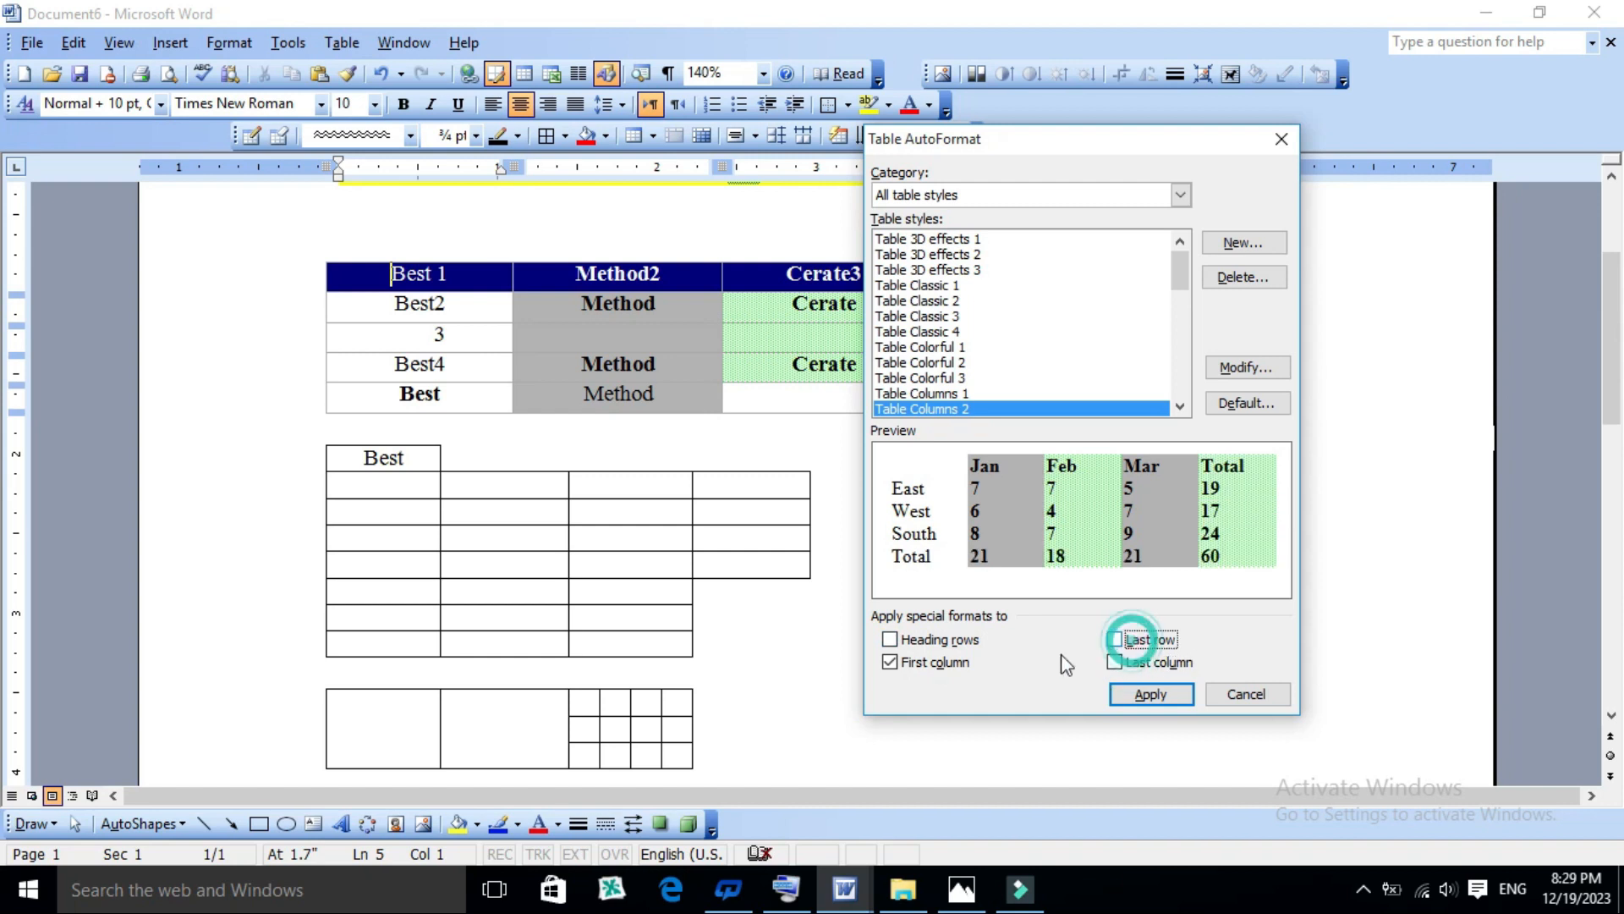
pyautogui.click(948, 665)
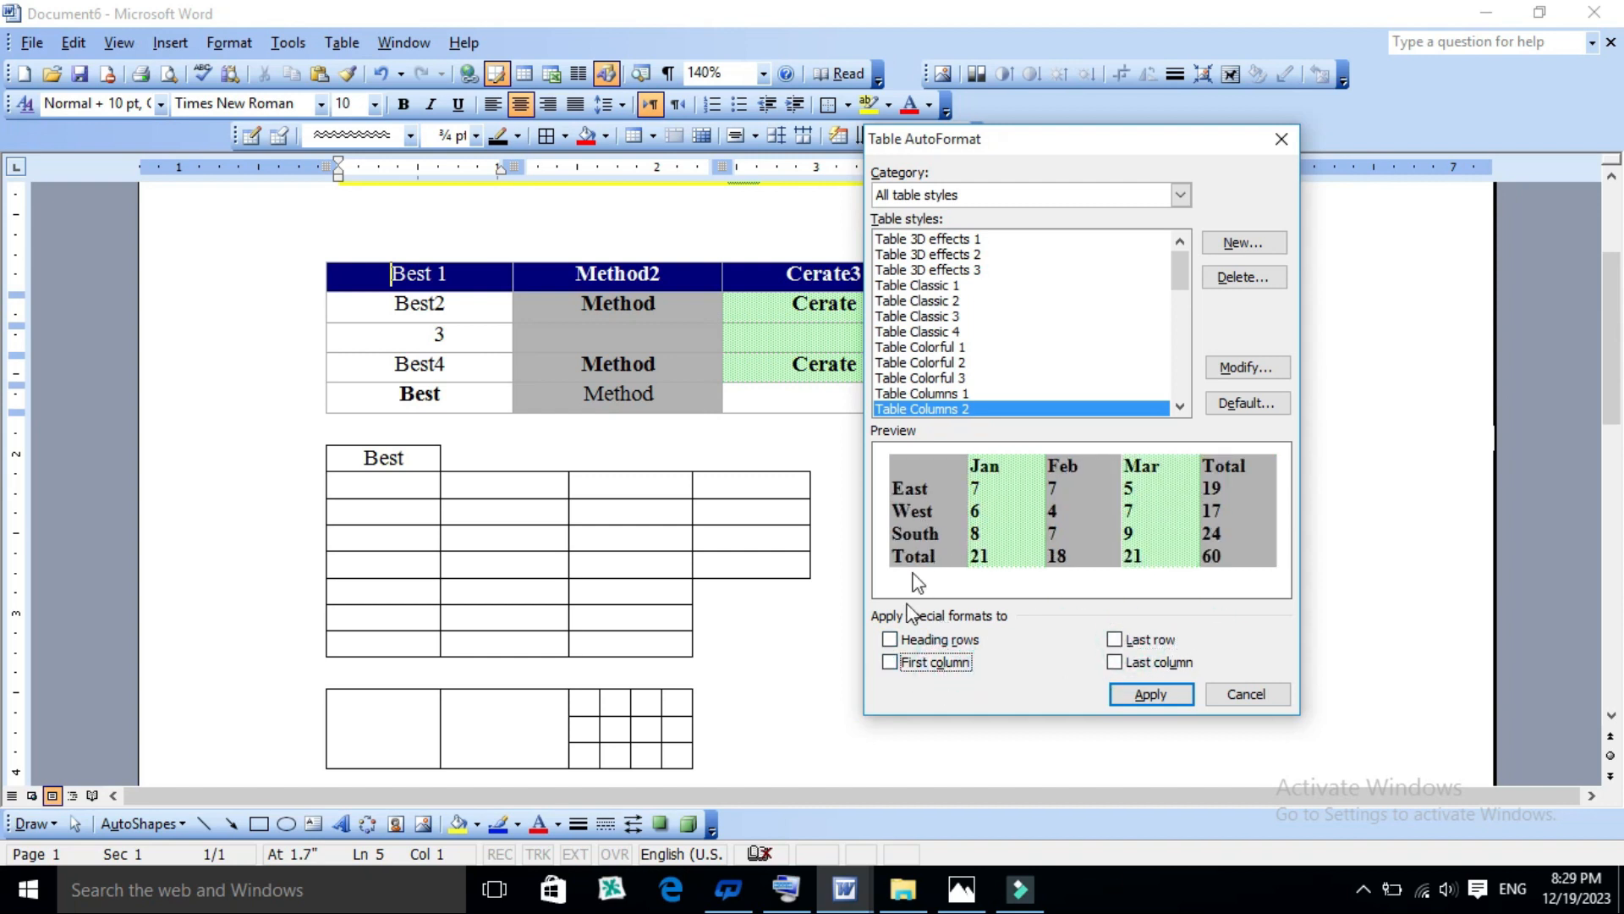
pyautogui.click(900, 662)
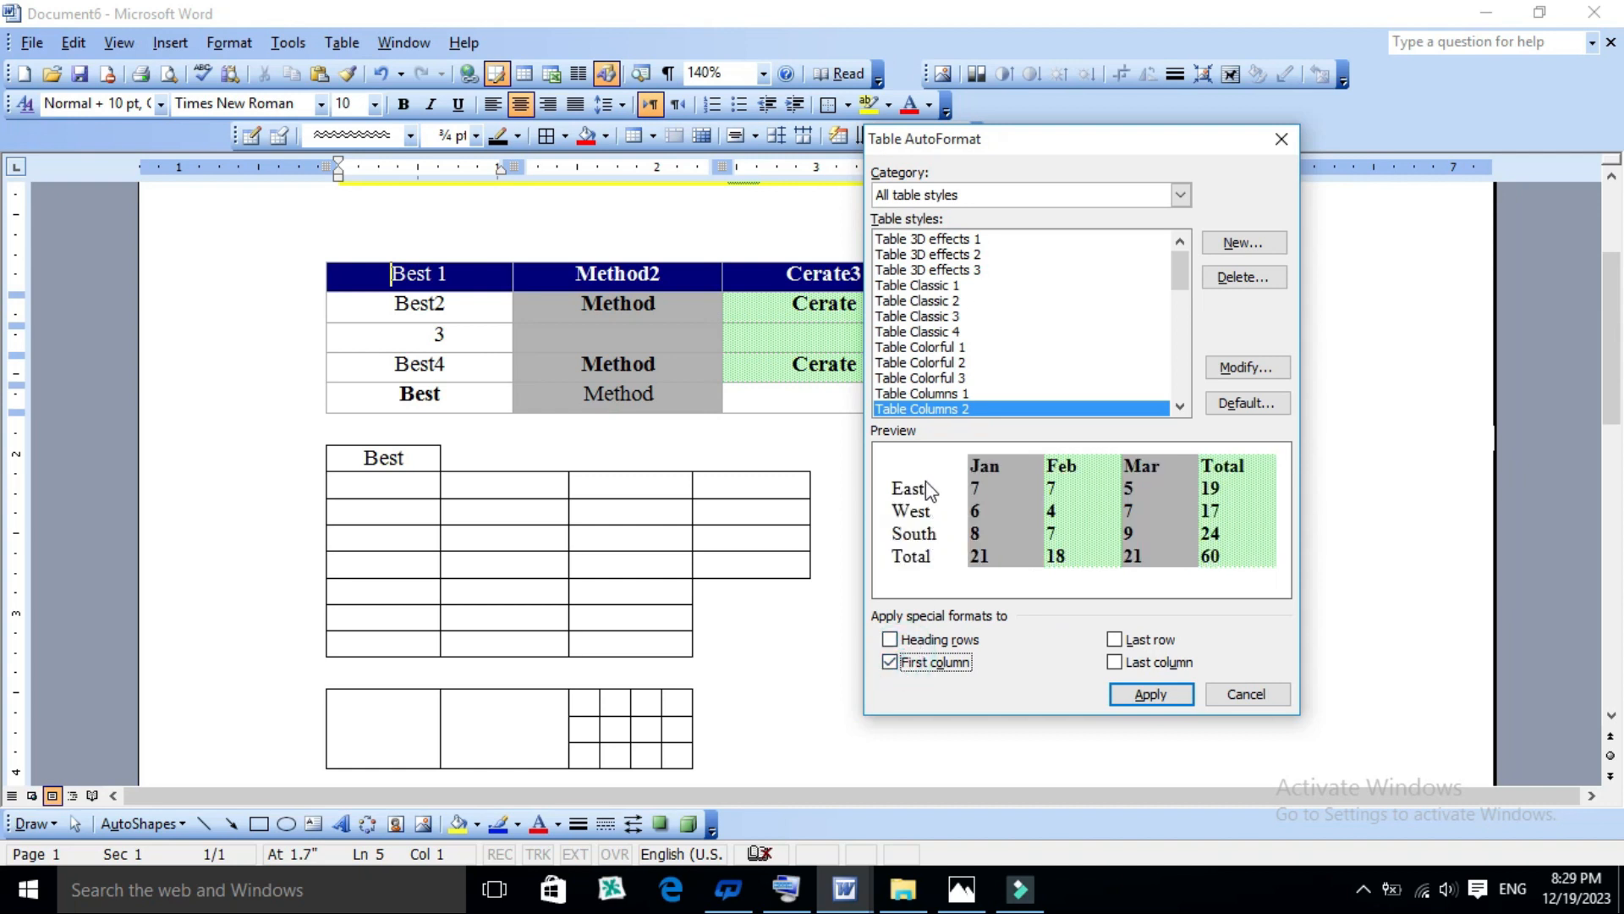
pyautogui.click(900, 661)
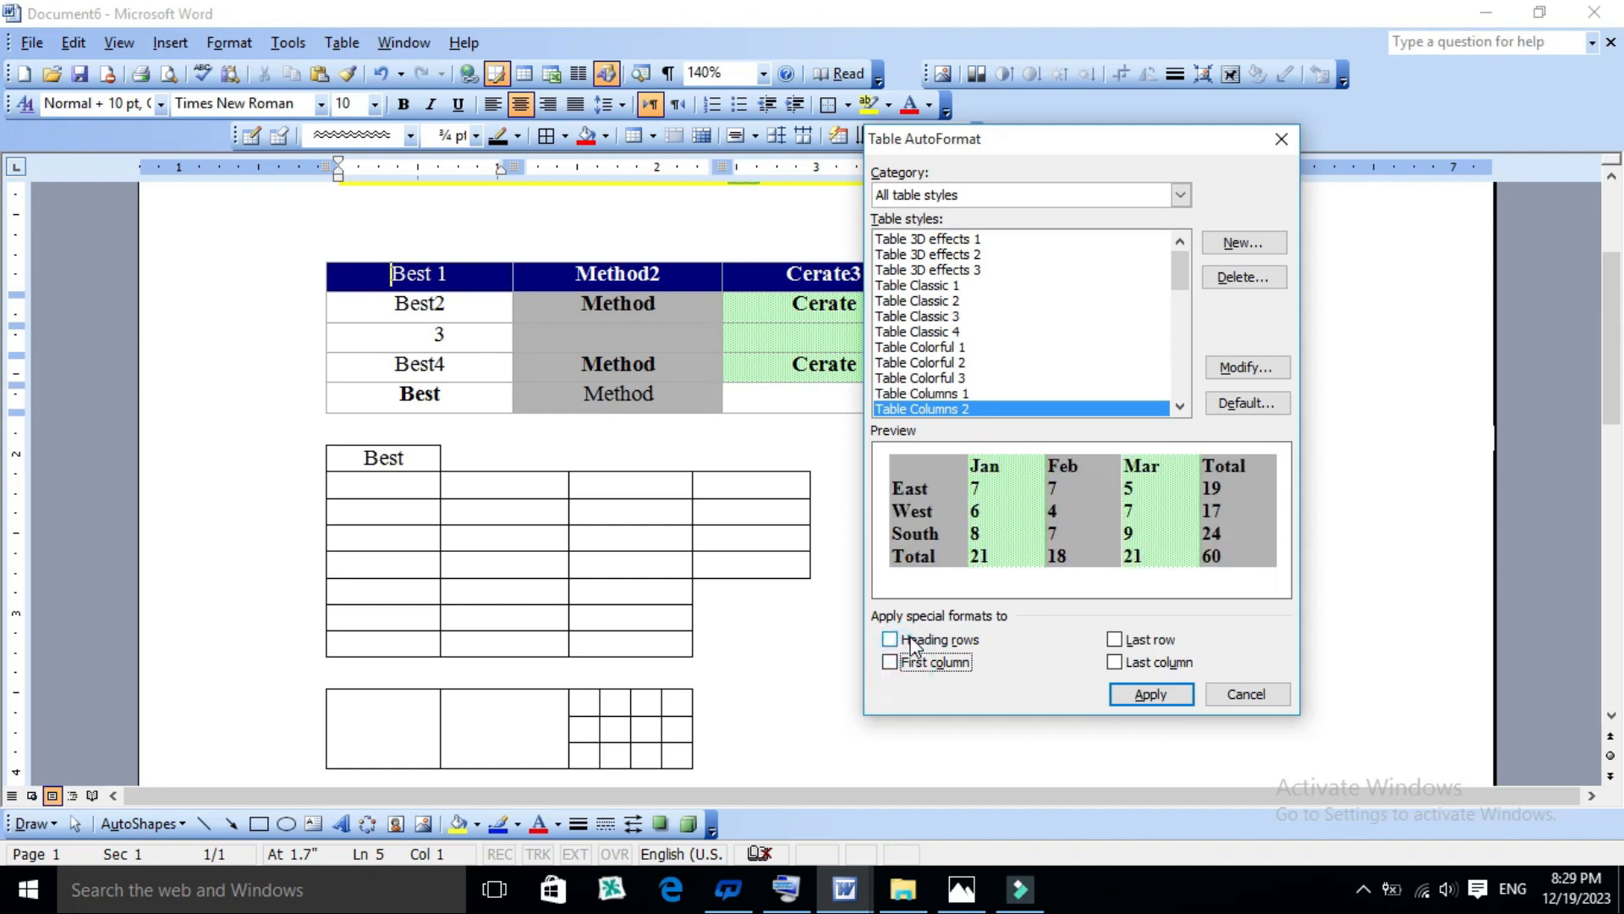
# - Enable special formats for Heading rows and Last row only, and apply Table Columns 2 to the first table
pyautogui.click(912, 648)
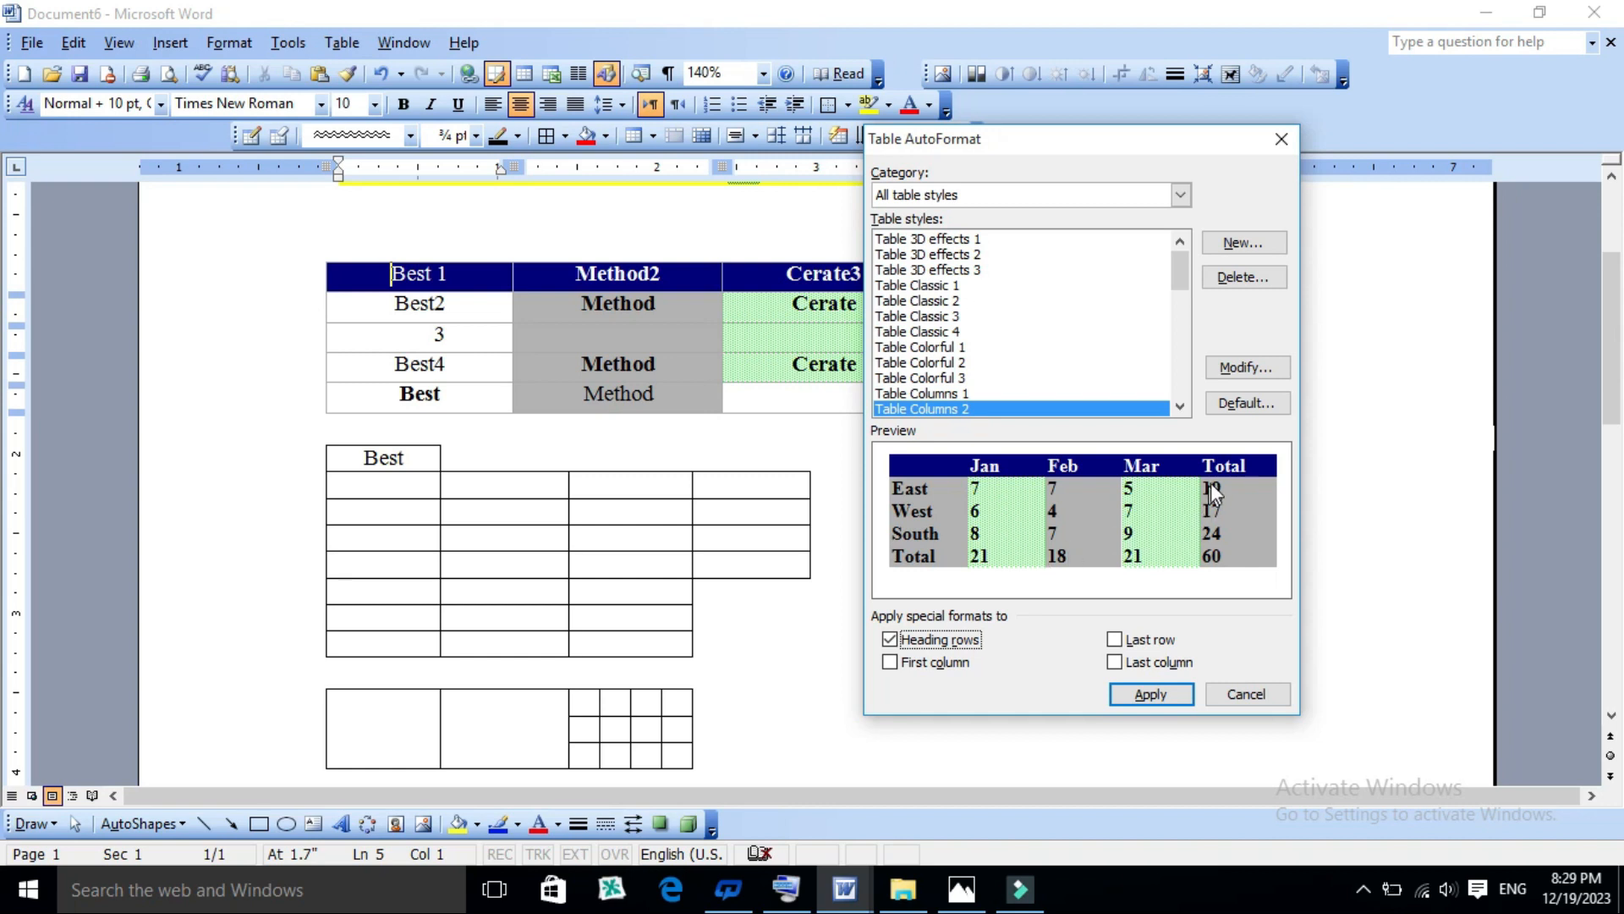
pyautogui.click(1133, 641)
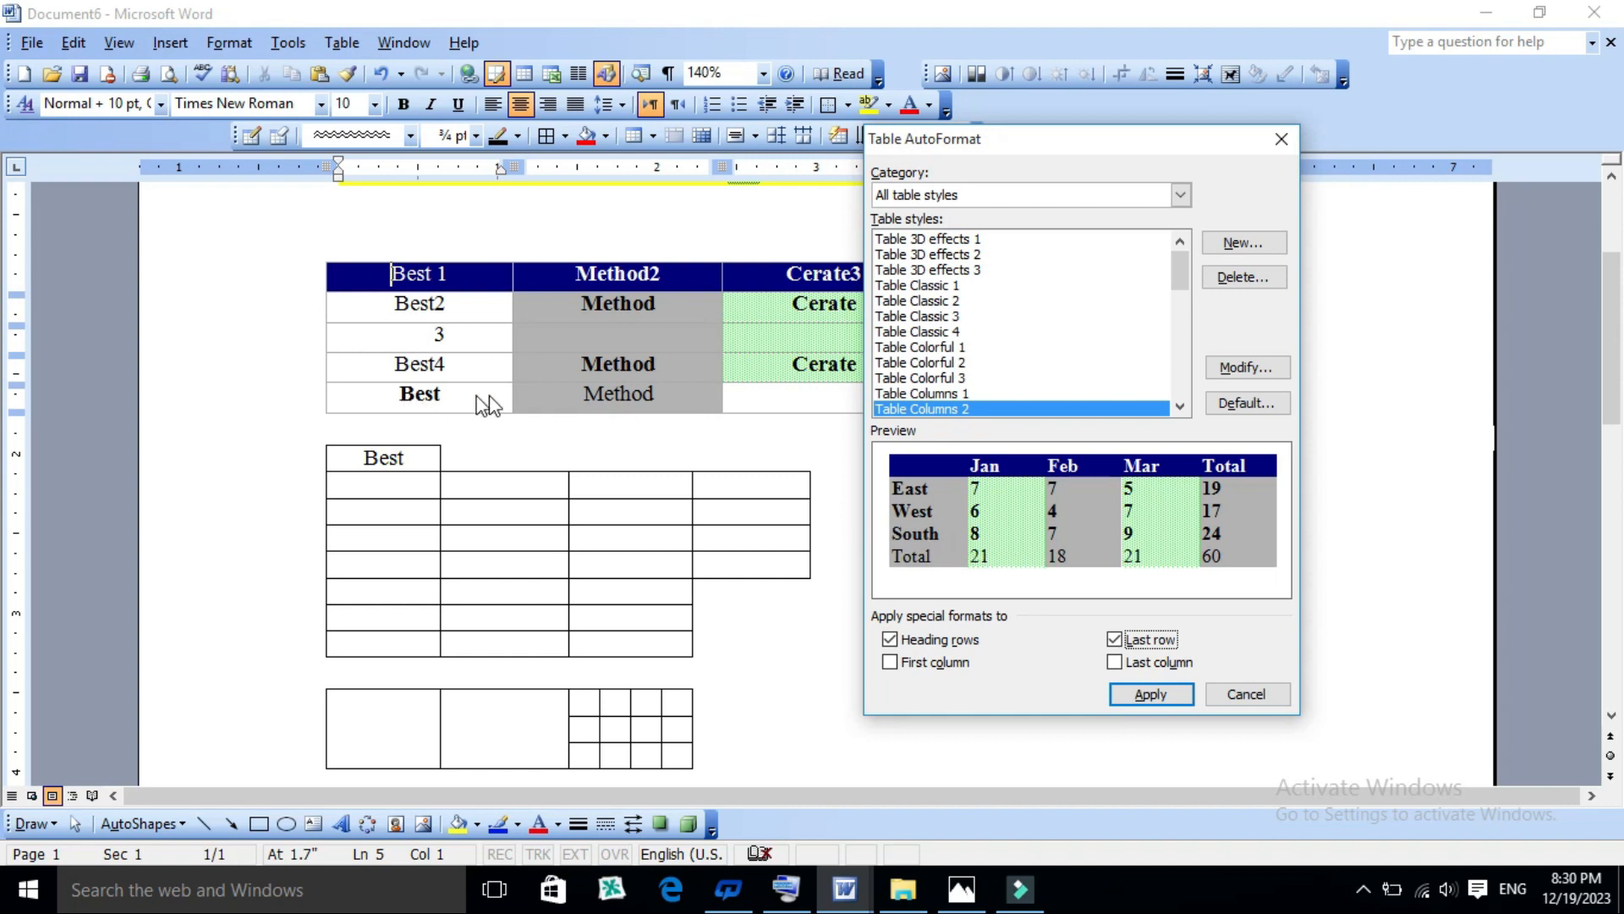
pyautogui.click(1125, 664)
pyautogui.click(1126, 663)
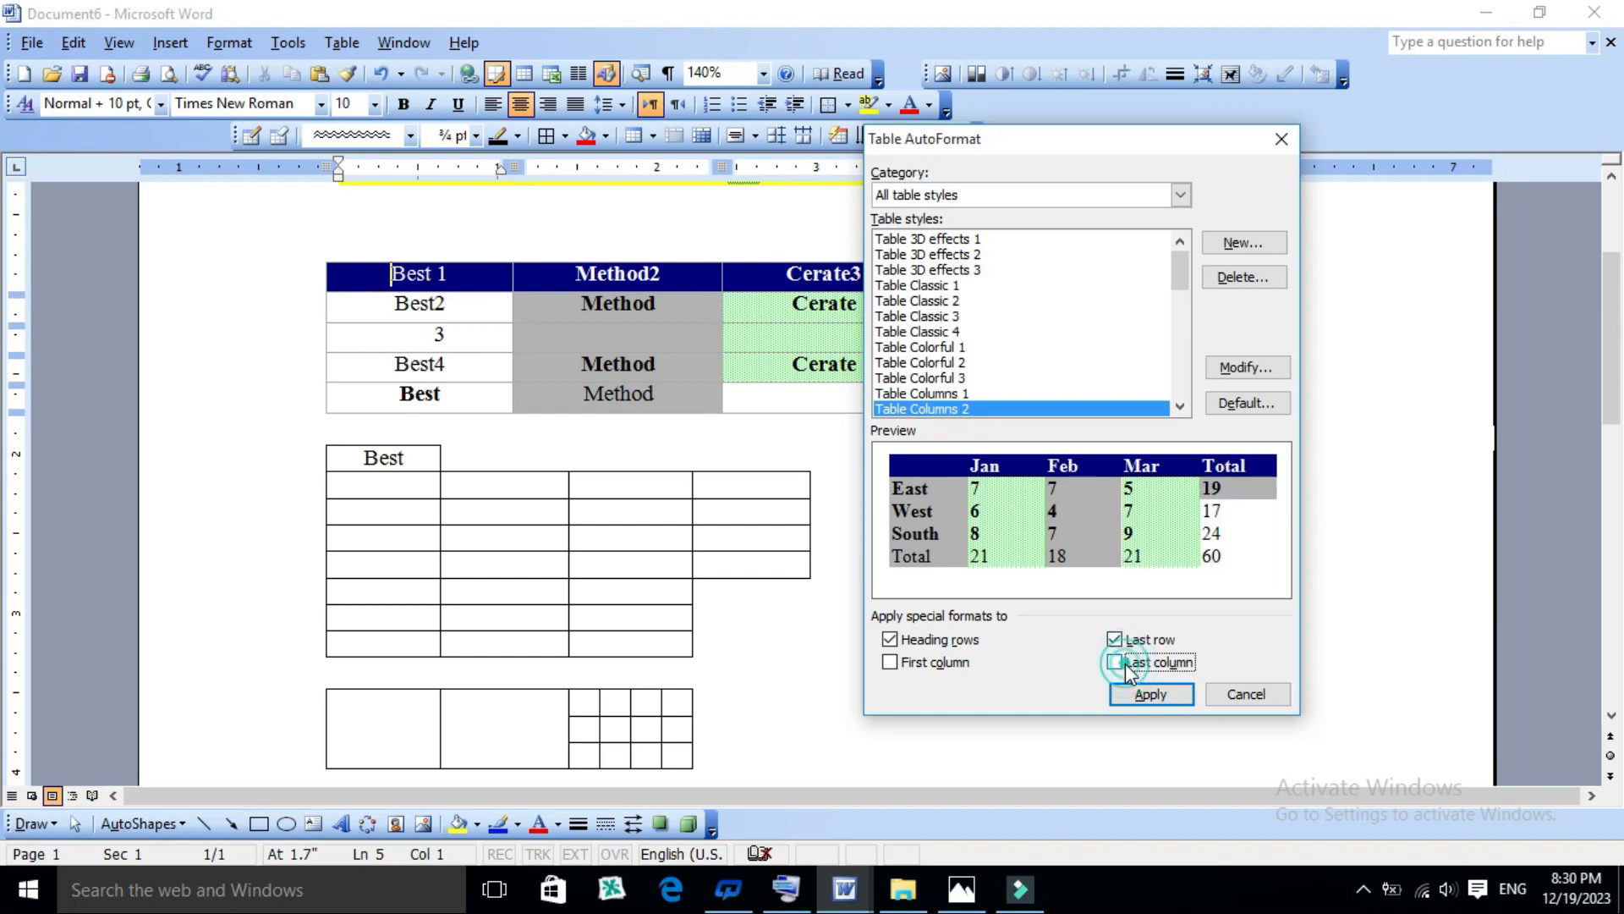
pyautogui.click(1137, 644)
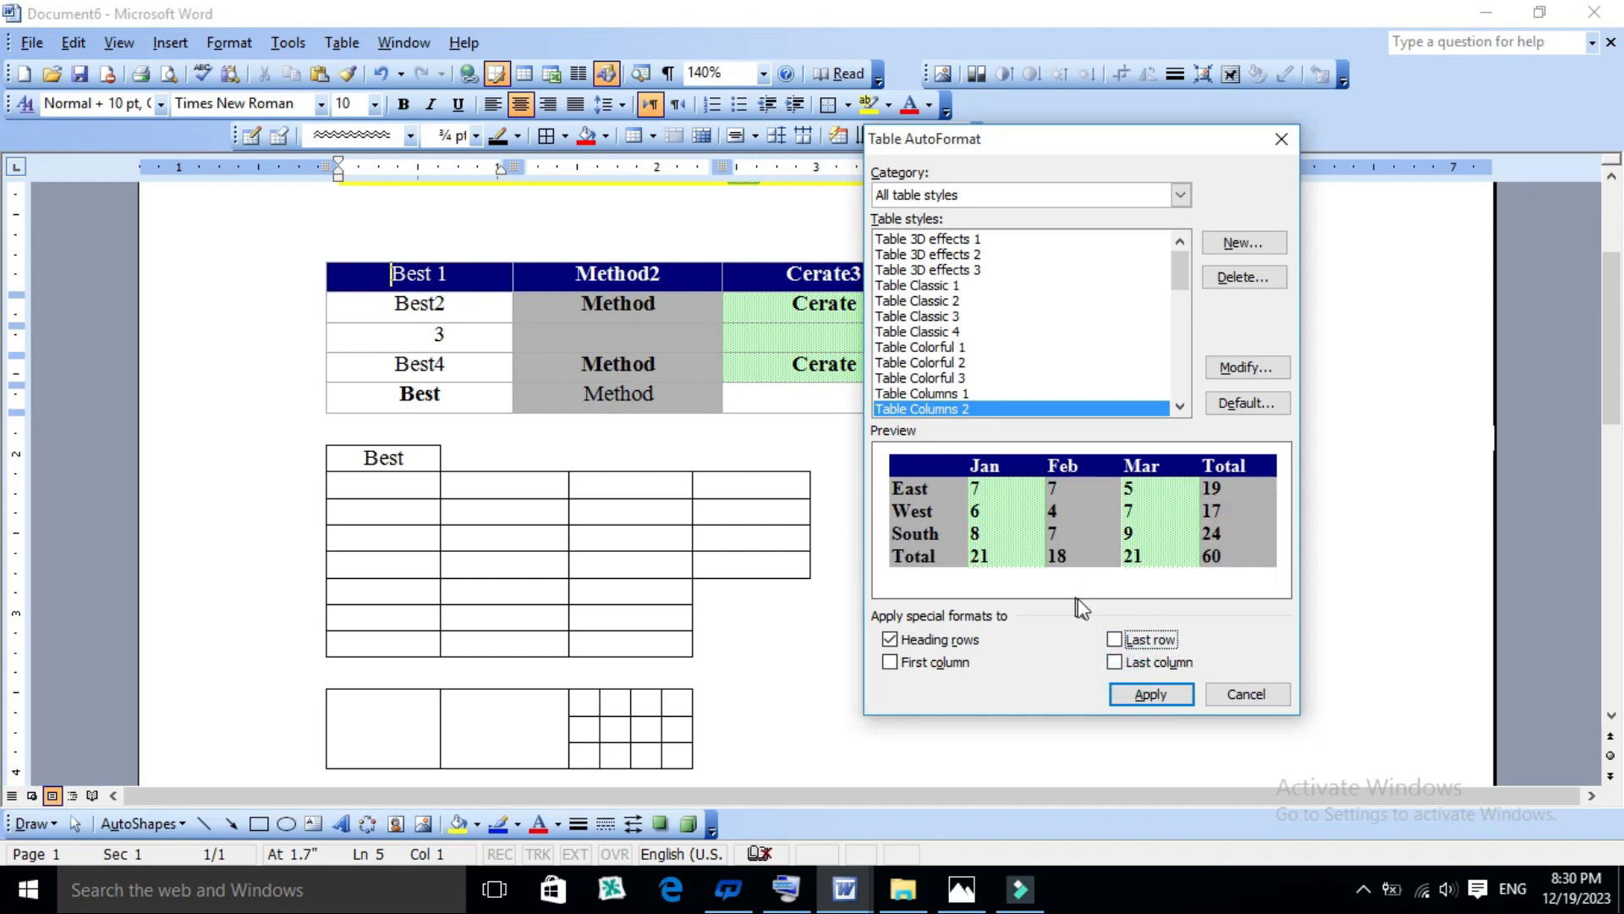
pyautogui.click(1117, 647)
pyautogui.click(1149, 696)
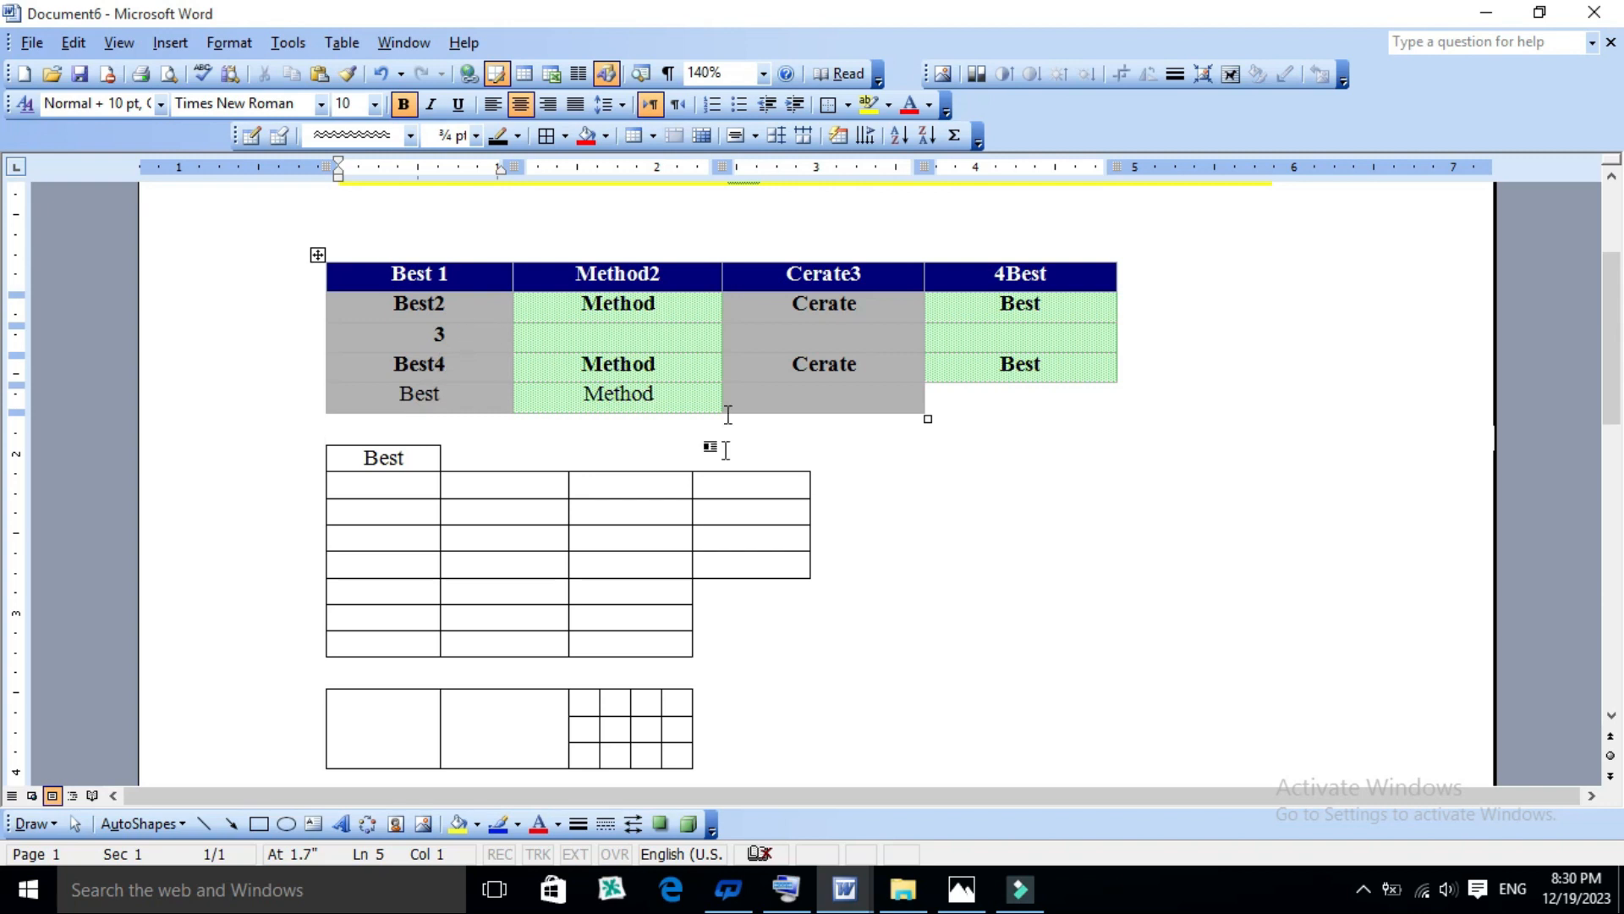
pyautogui.scroll(-2, 973, 542)
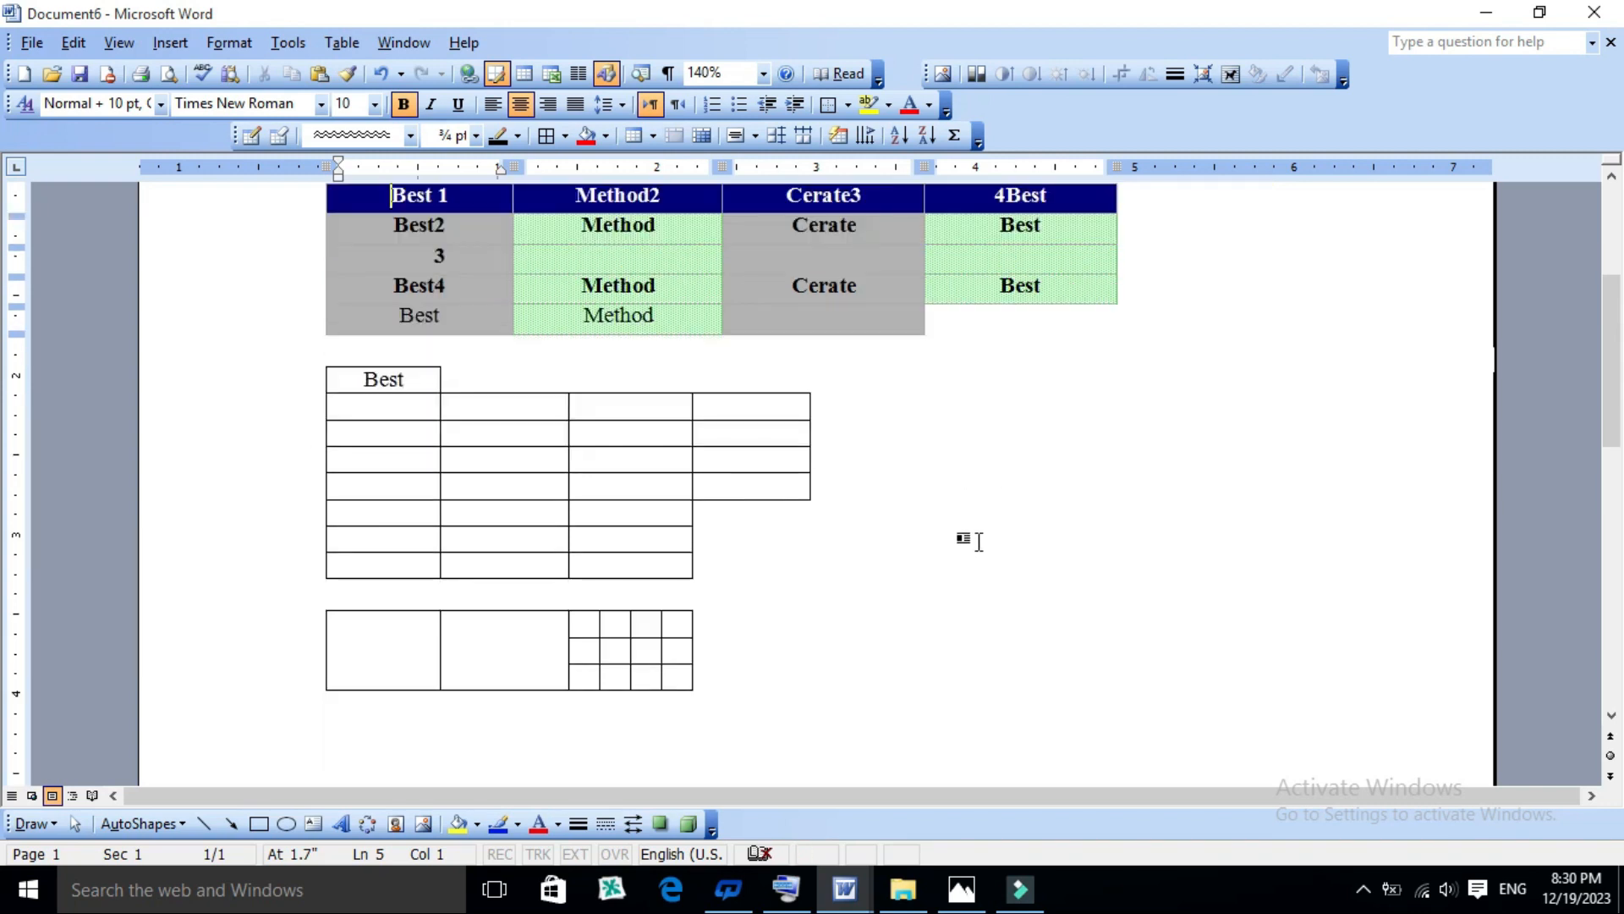
pyautogui.scroll(3, 728, 484)
pyautogui.scroll(-3, 918, 550)
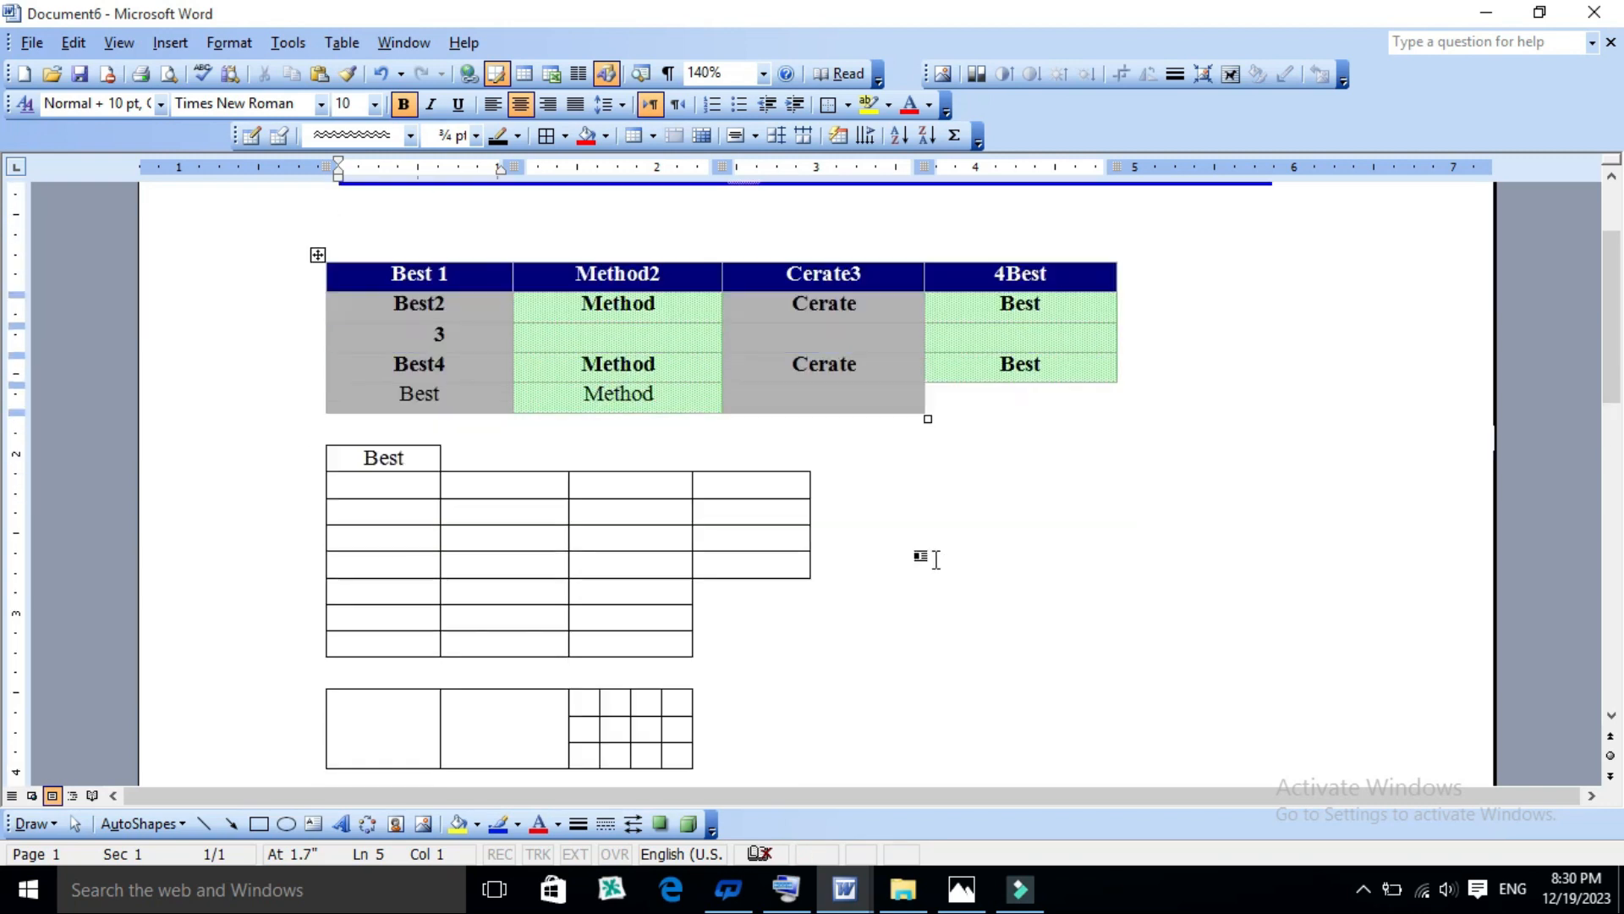
pyautogui.scroll(3, 918, 550)
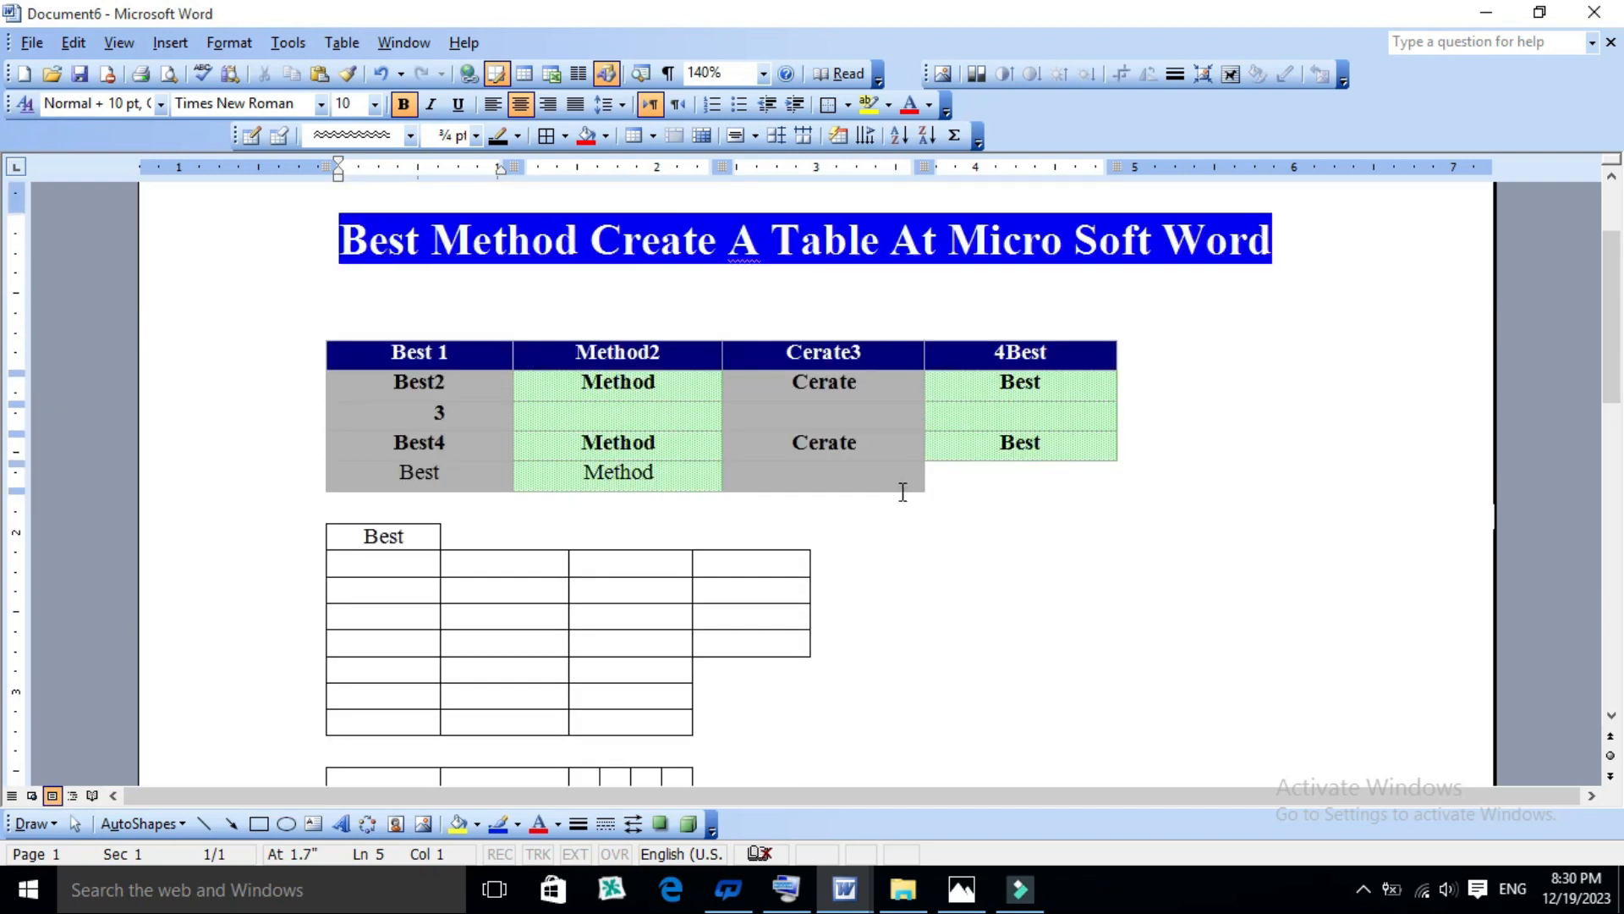
pyautogui.scroll(-3, 973, 552)
pyautogui.scroll(3, 973, 550)
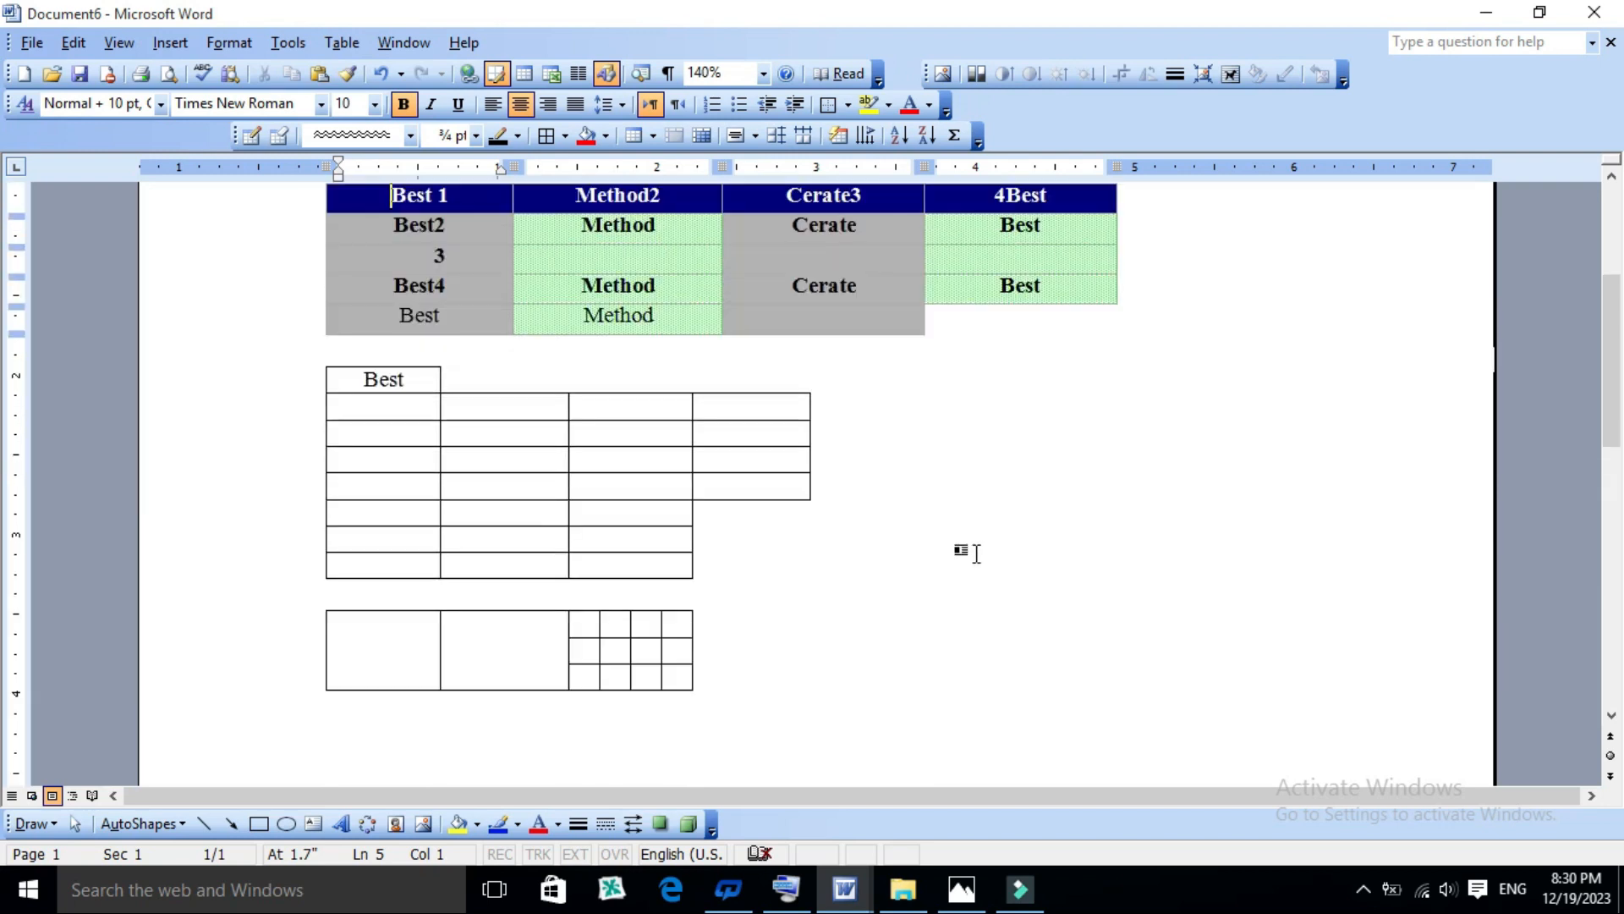
pyautogui.click(318, 333)
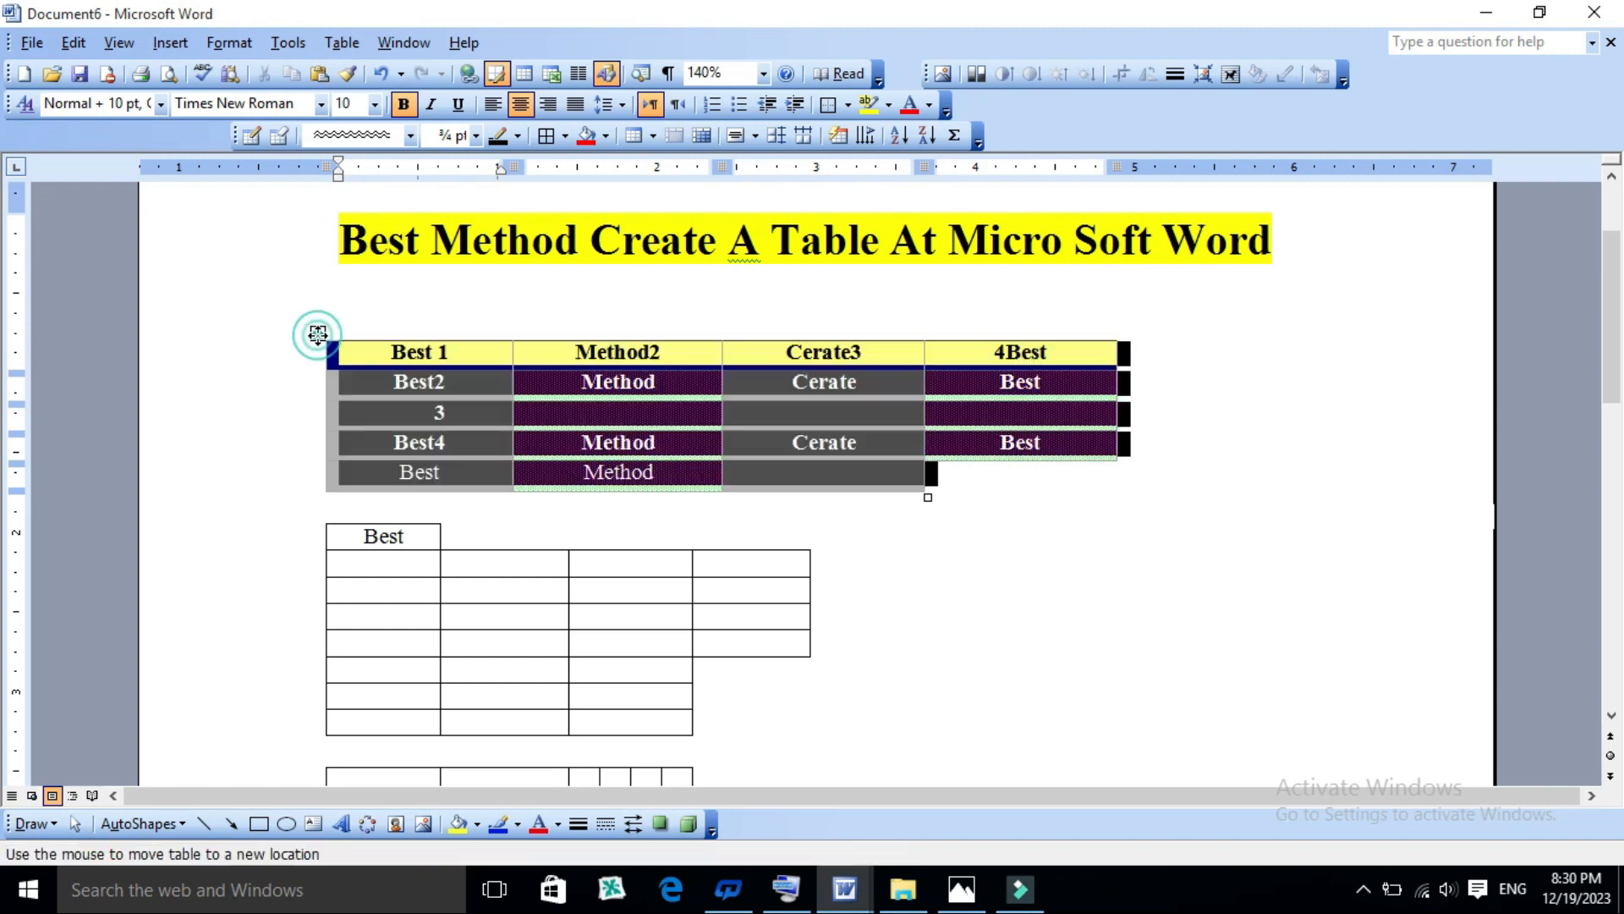
pyautogui.click(751, 563)
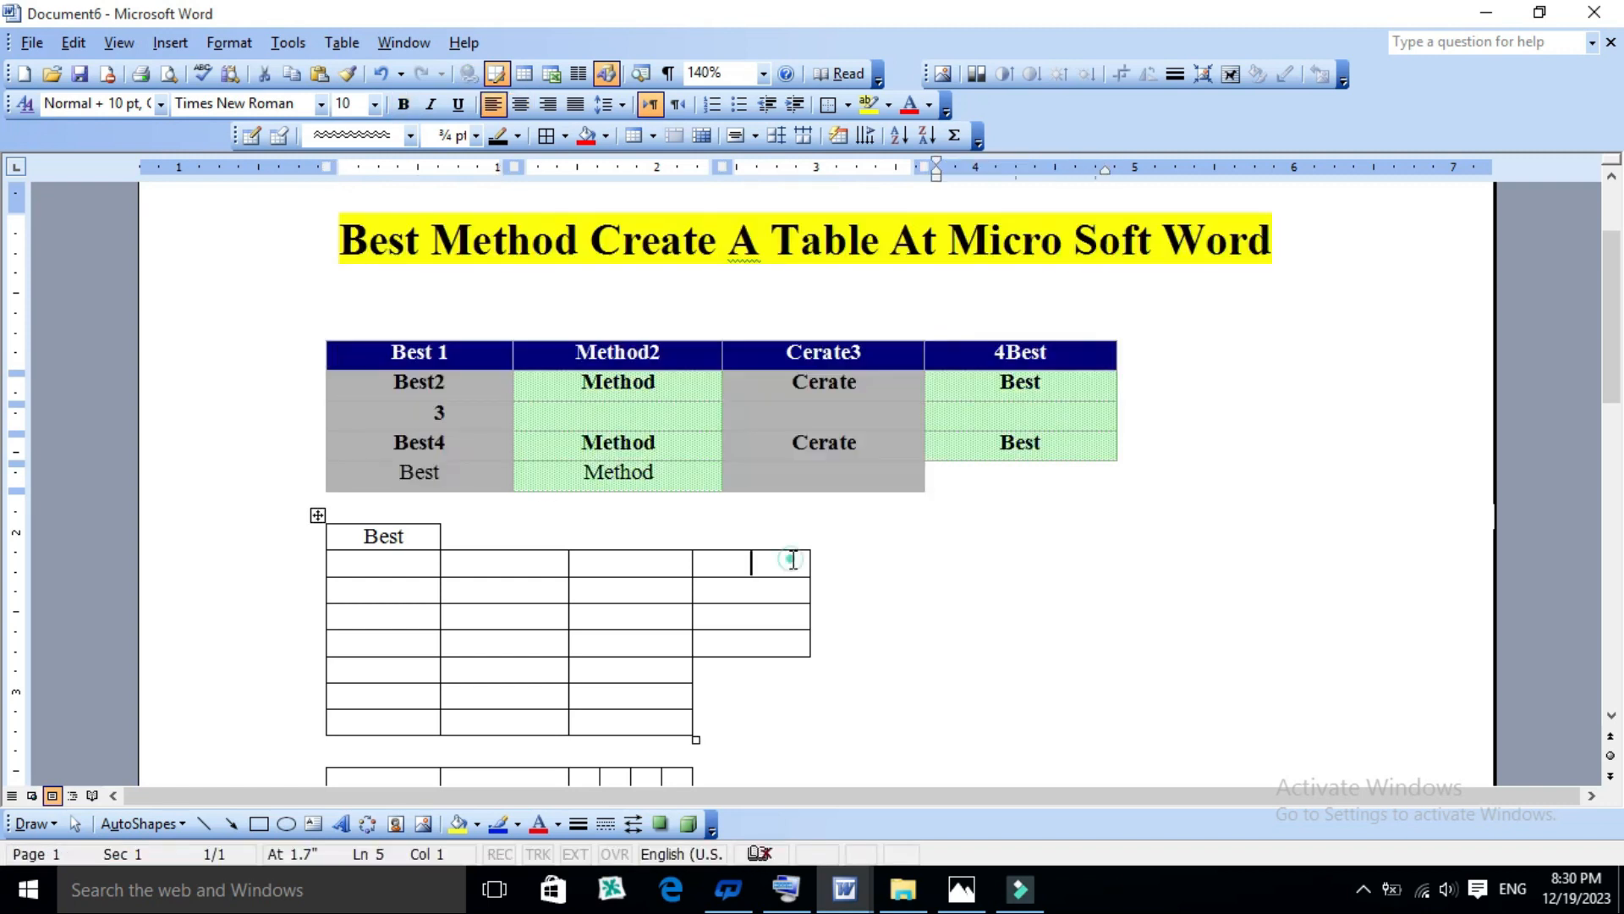
# - Erase all three tables below the heading with the Eraser, and leave the tool
pyautogui.click(278, 137)
pyautogui.moveTo(1167, 326); pyautogui.dragTo(699, 638)
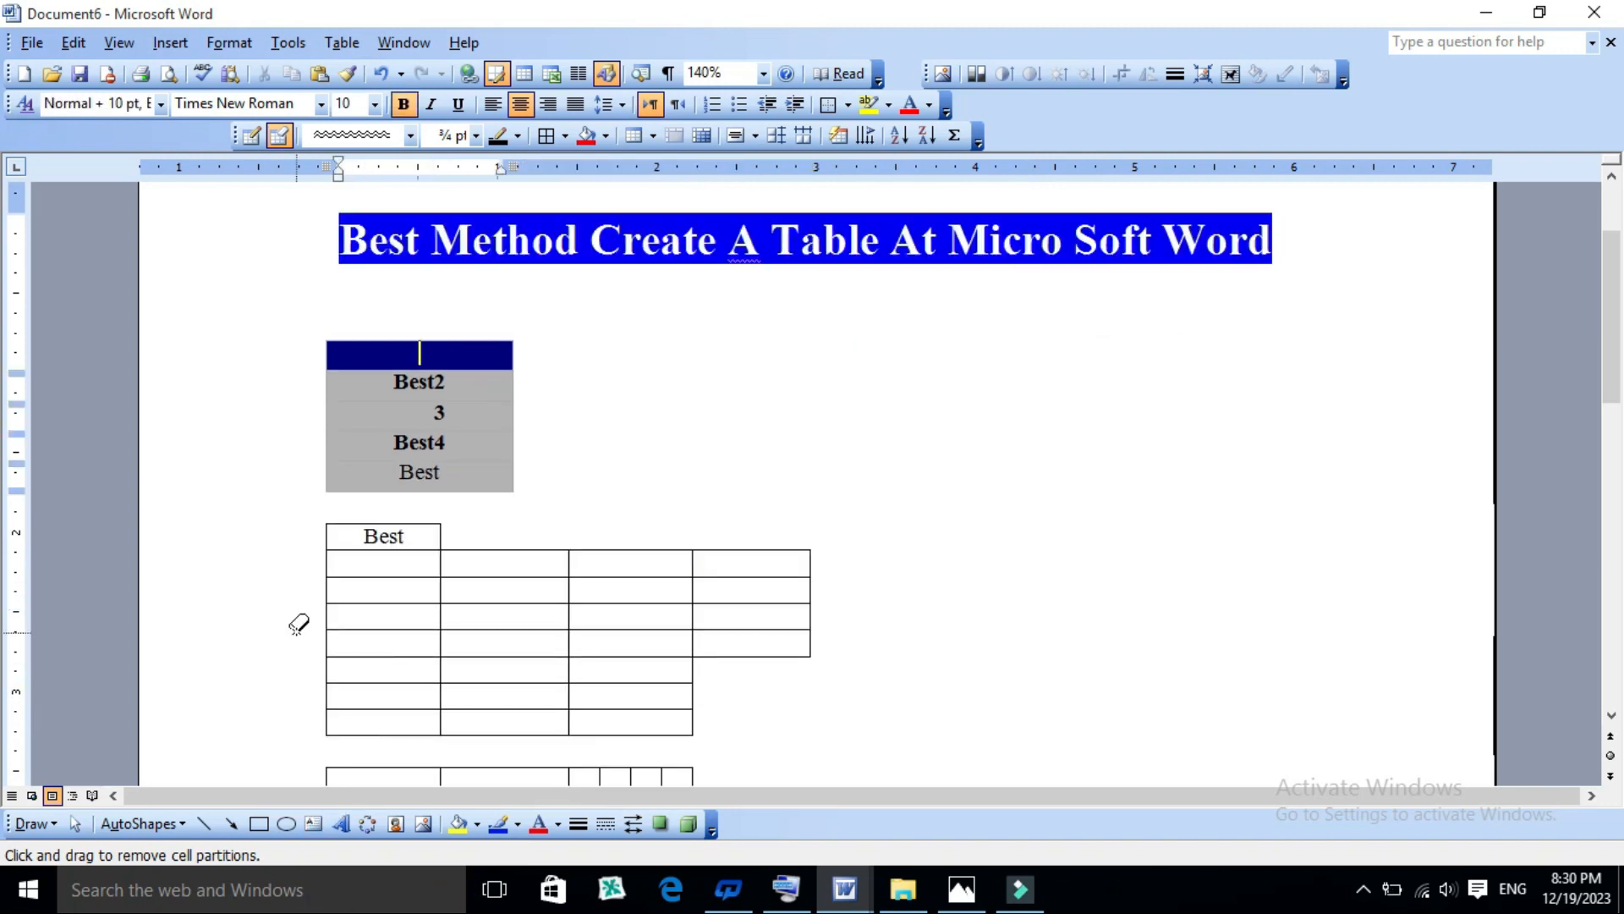
pyautogui.moveTo(1136, 325)
pyautogui.mouseDown()
pyautogui.moveTo(805, 367)
pyautogui.moveTo(134, 885)
pyautogui.moveTo(318, 711)
pyautogui.moveTo(297, 703)
pyautogui.mouseUp()
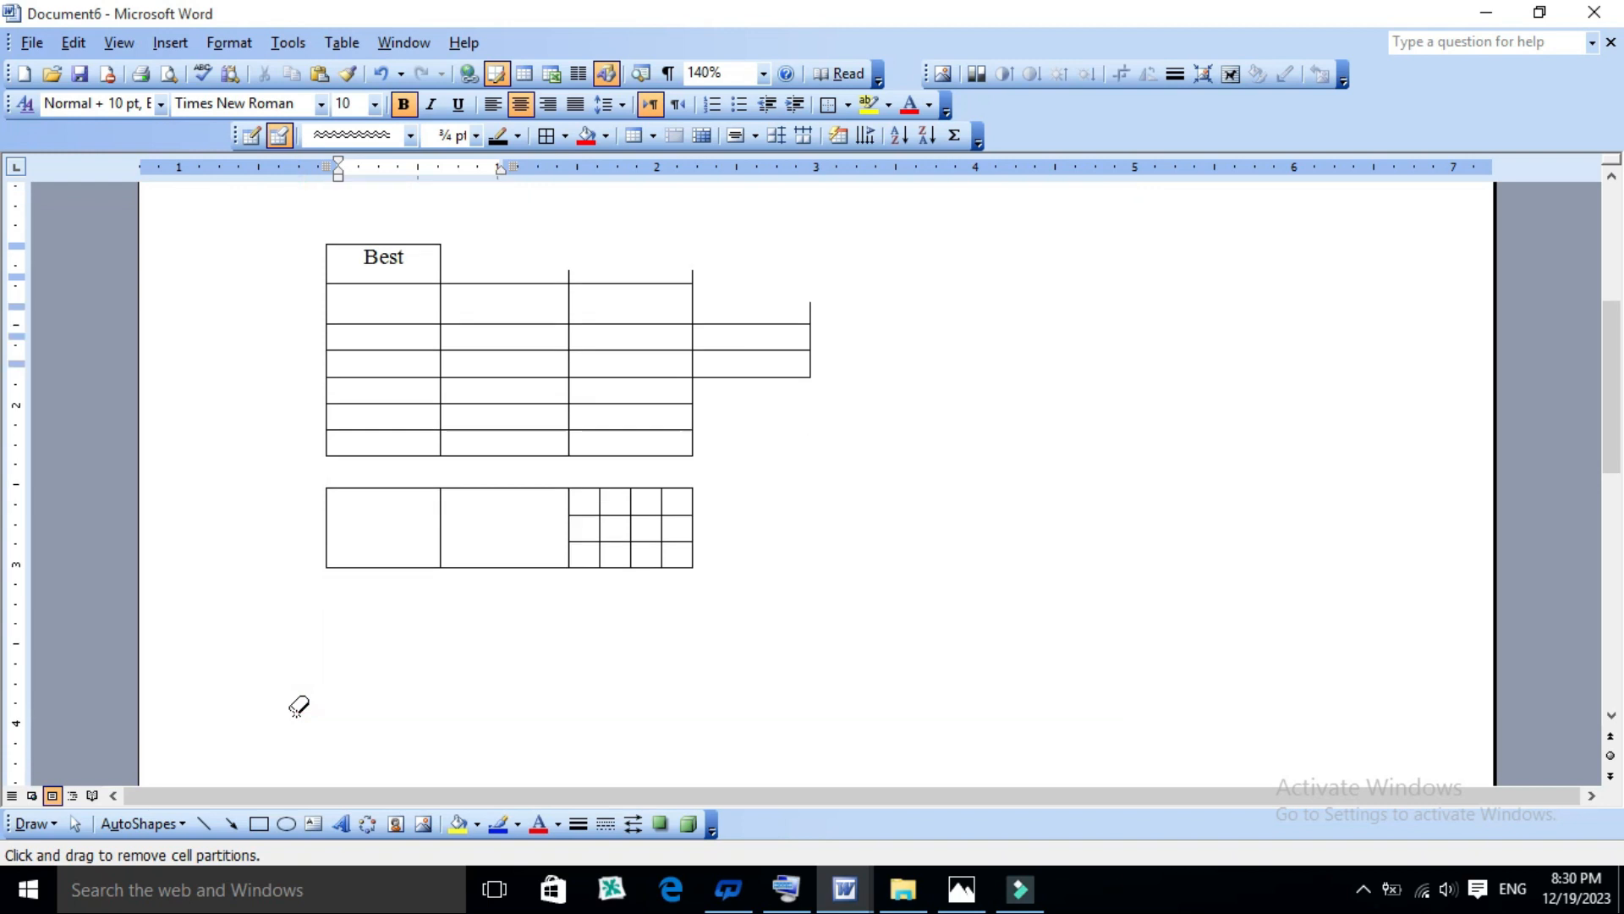
pyautogui.moveTo(874, 208)
pyautogui.mouseDown()
pyautogui.moveTo(174, 620)
pyautogui.moveTo(189, 671)
pyautogui.moveTo(217, 675)
pyautogui.mouseUp()
pyautogui.moveTo(692, 248); pyautogui.dragTo(275, 419)
pyautogui.scroll(1, 863, 340)
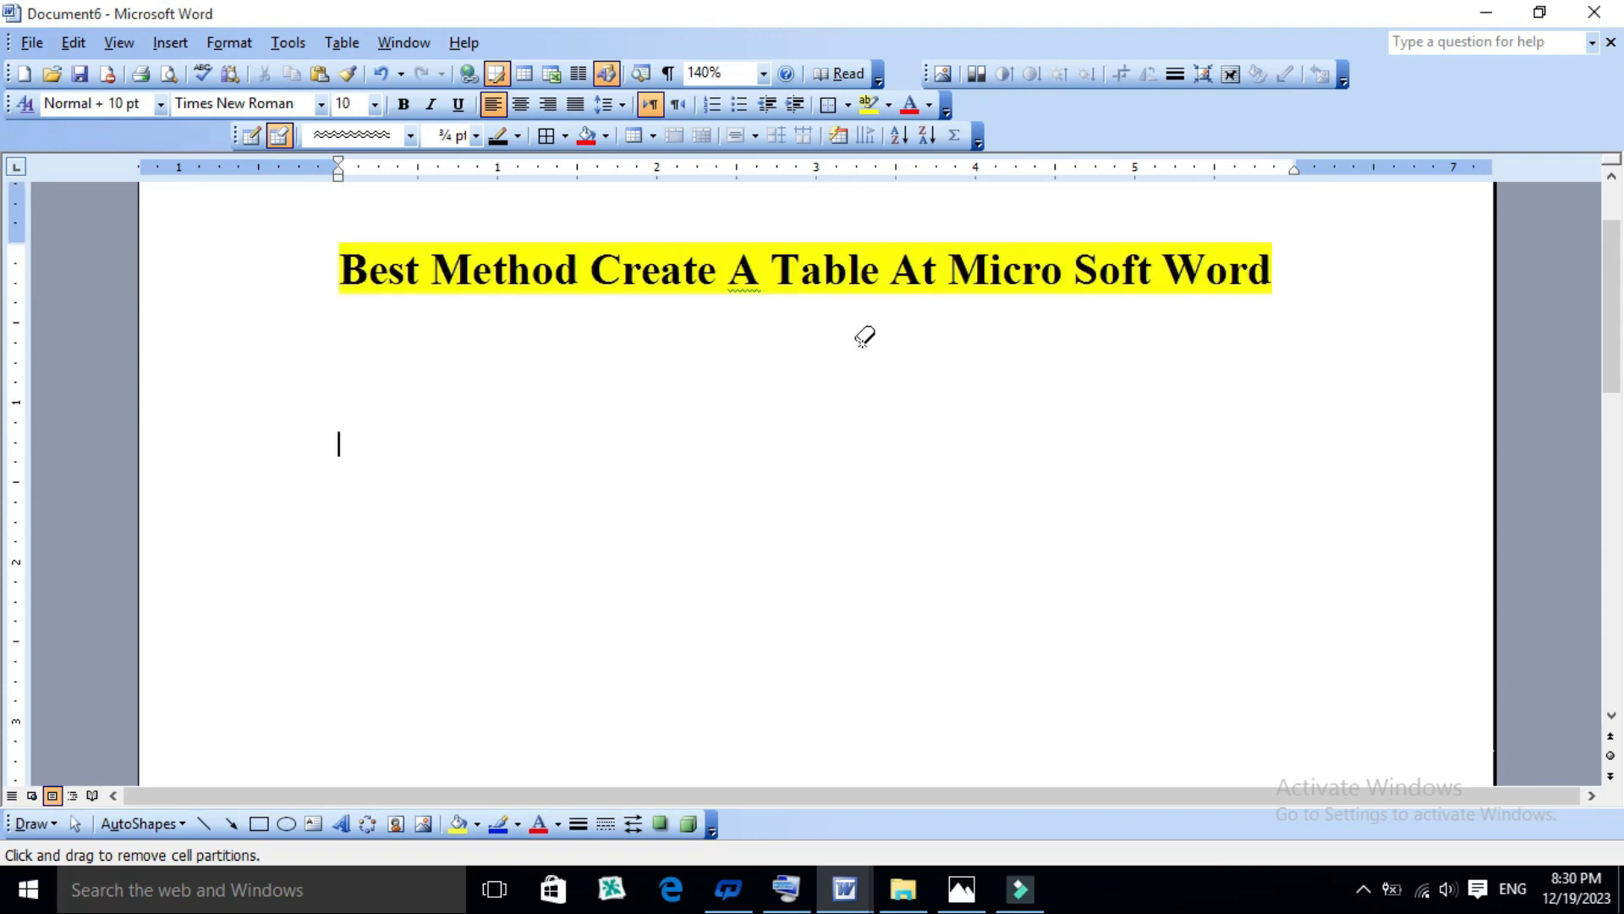
pyautogui.press('Escape')
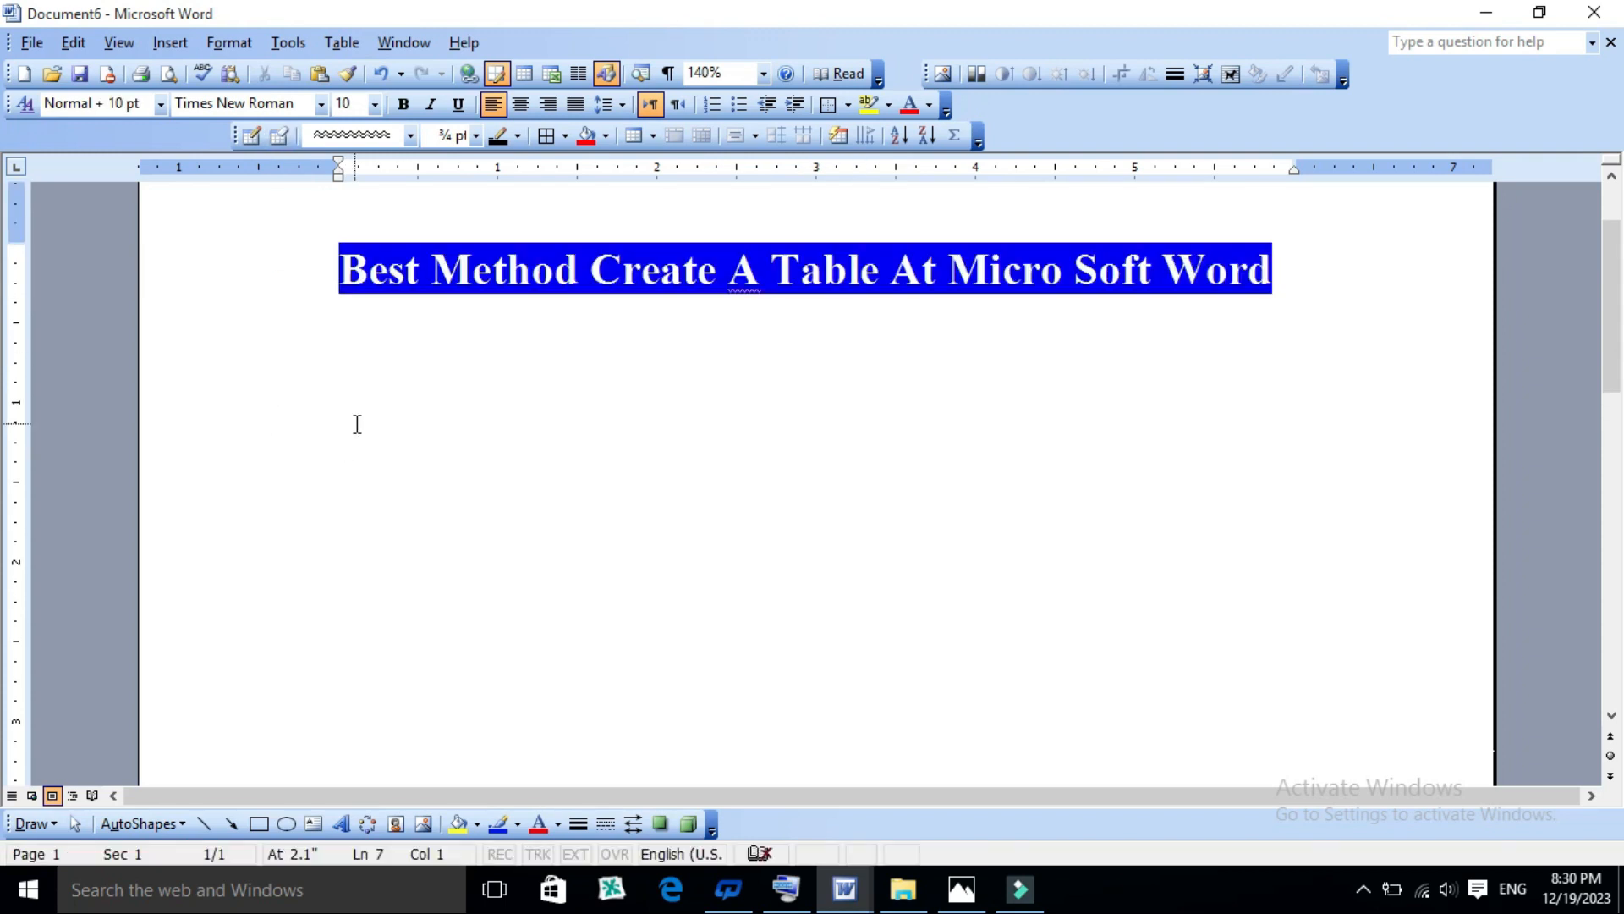
# - Start a new table style from Table AutoFormat and name it 67
pyautogui.click(338, 42)
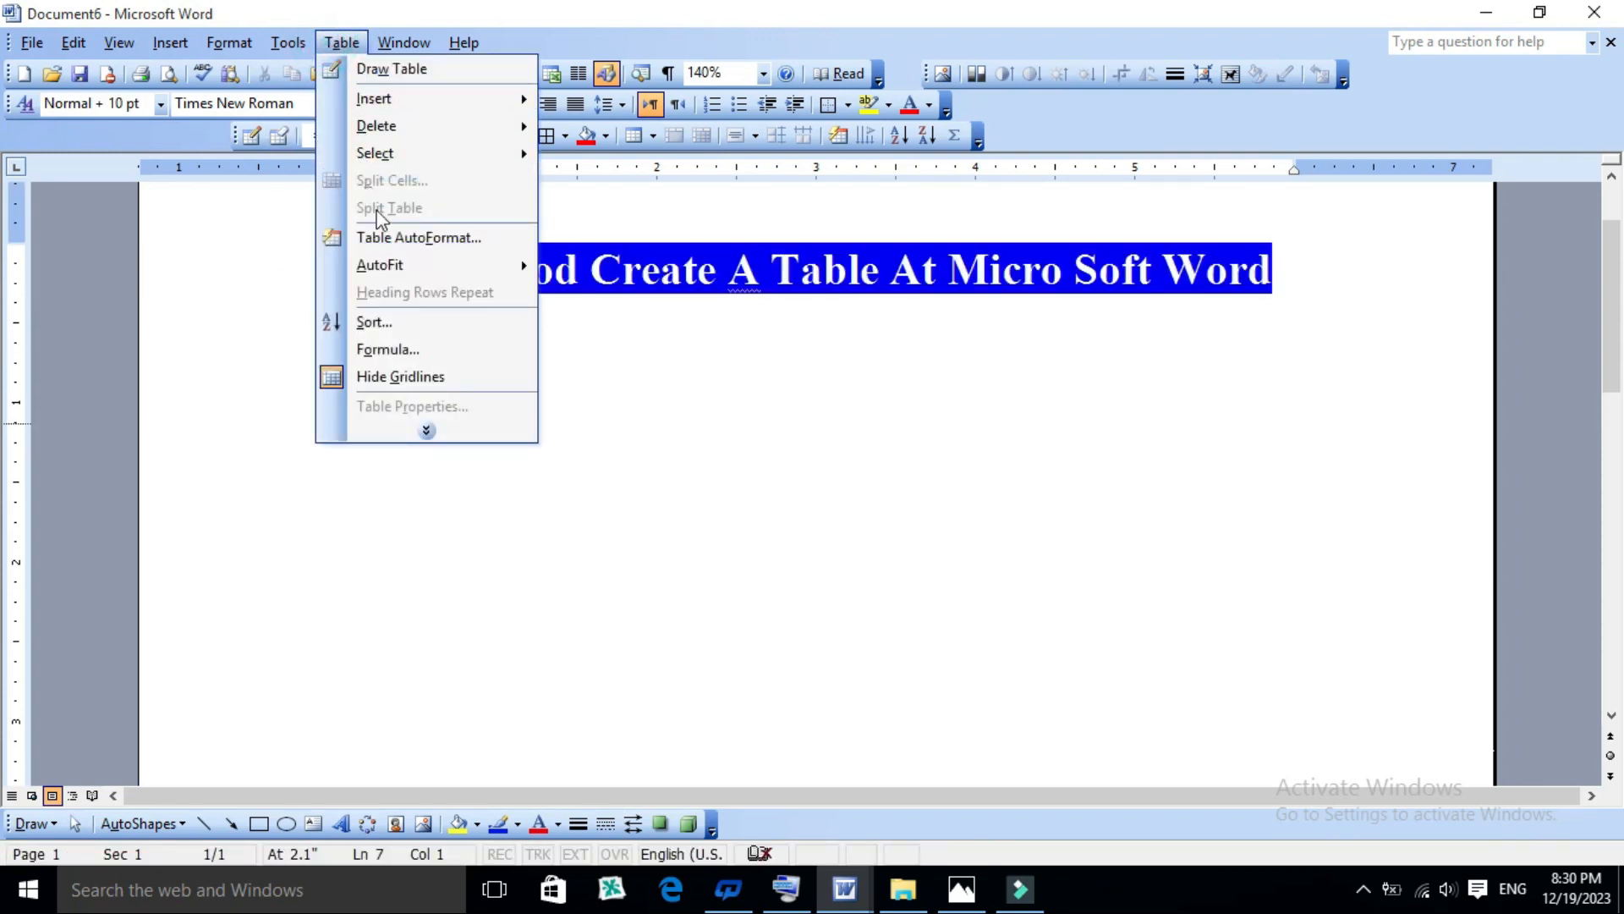
pyautogui.click(387, 237)
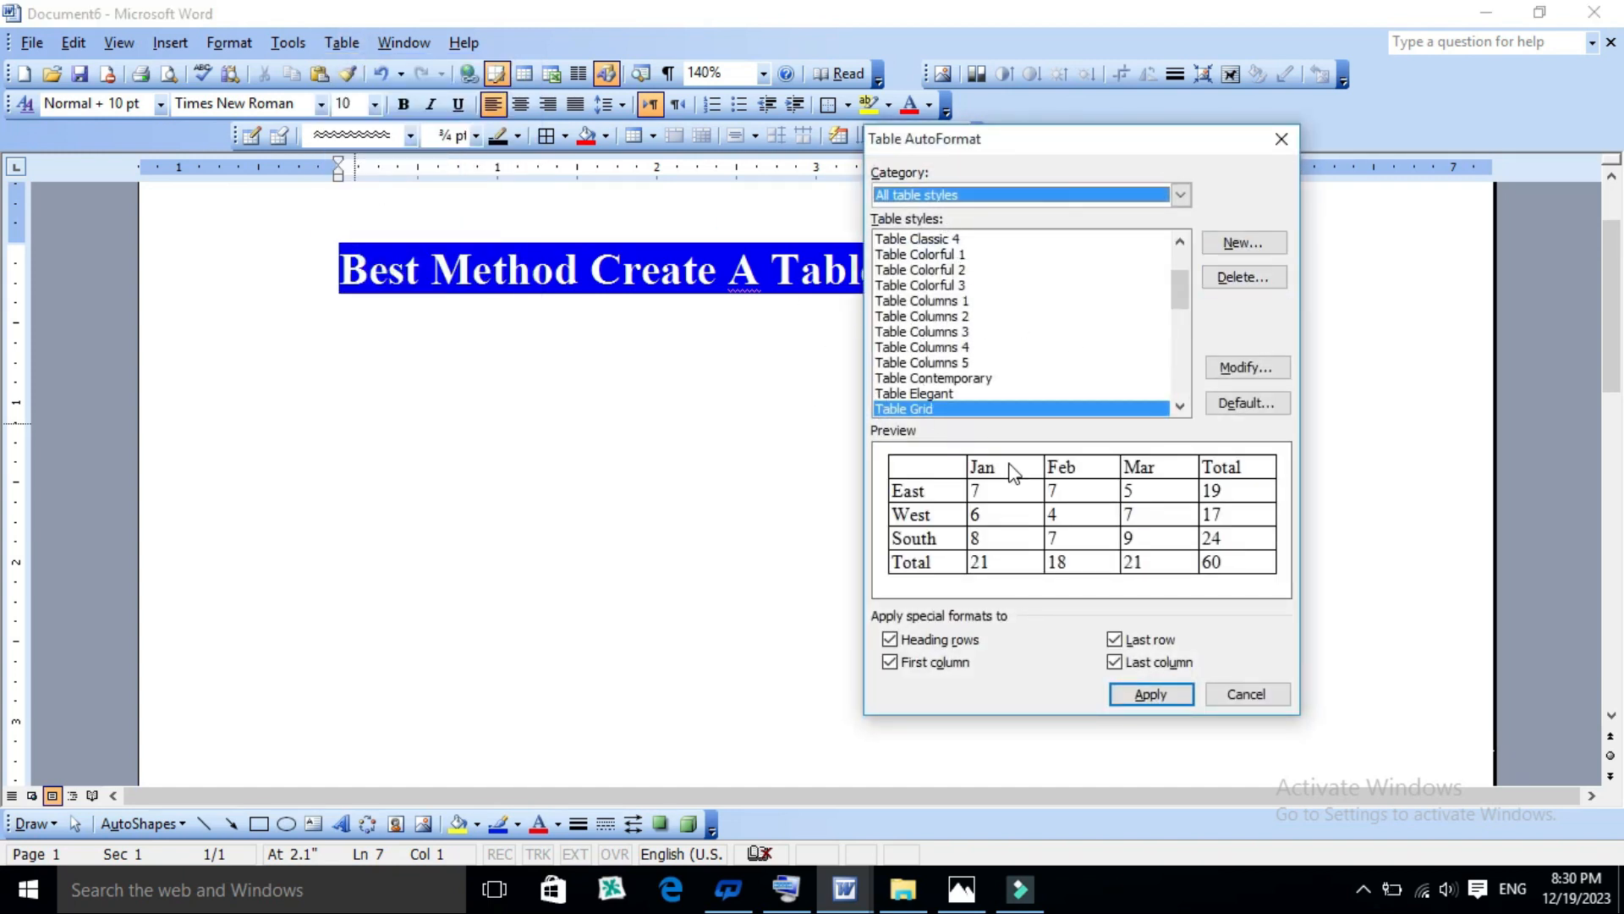
pyautogui.click(1243, 242)
pyautogui.moveTo(911, 230); pyautogui.dragTo(806, 232)
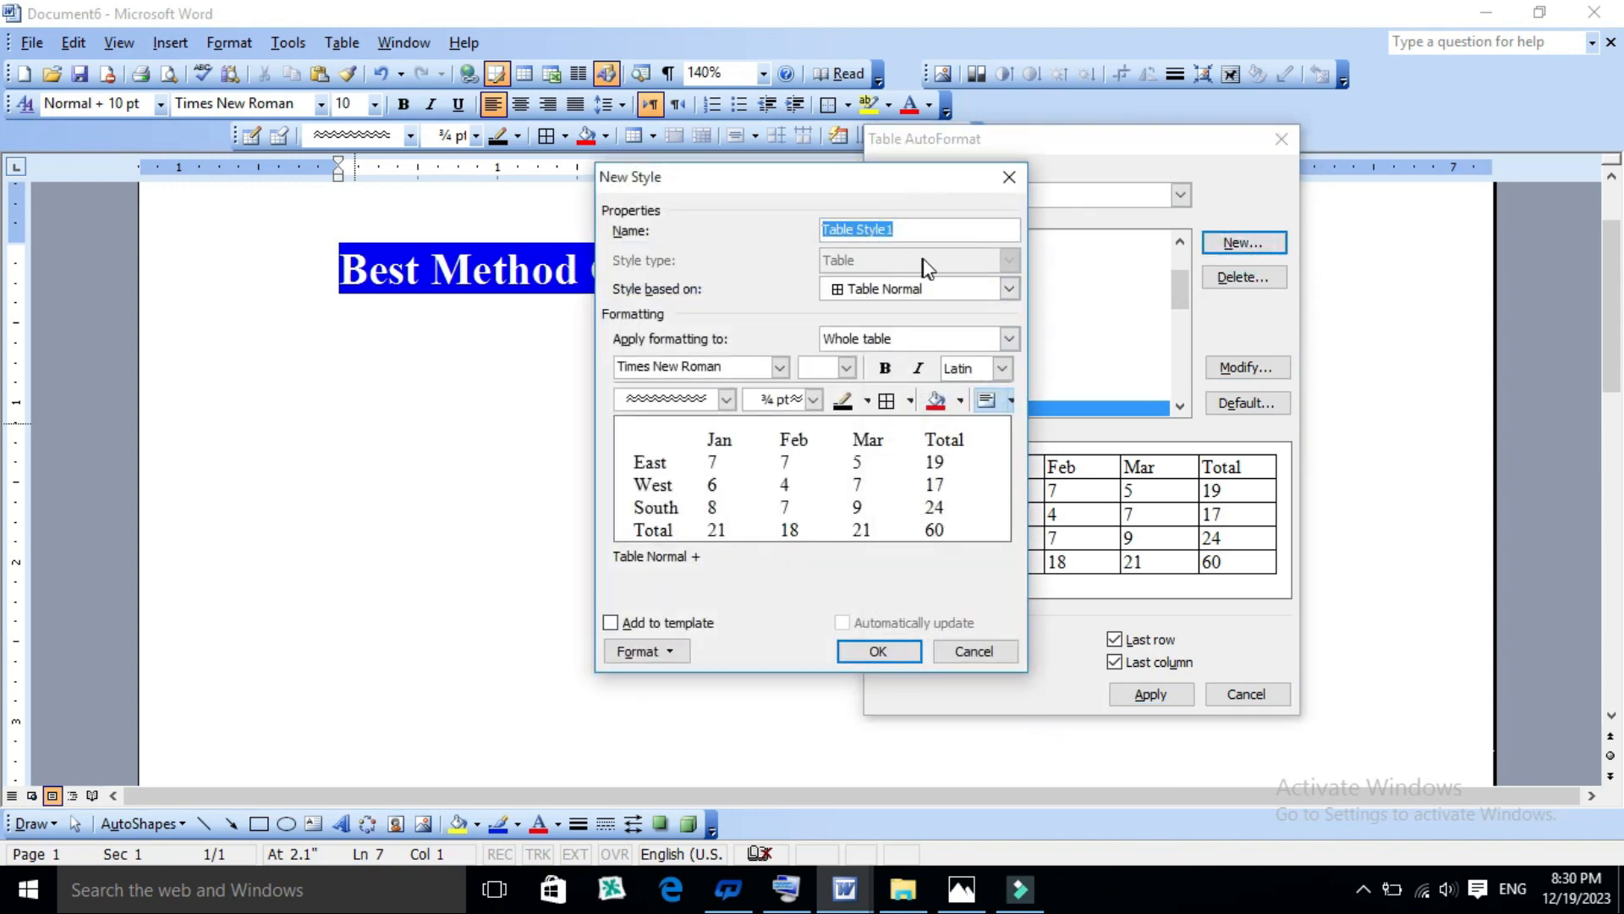
pyautogui.write('677')
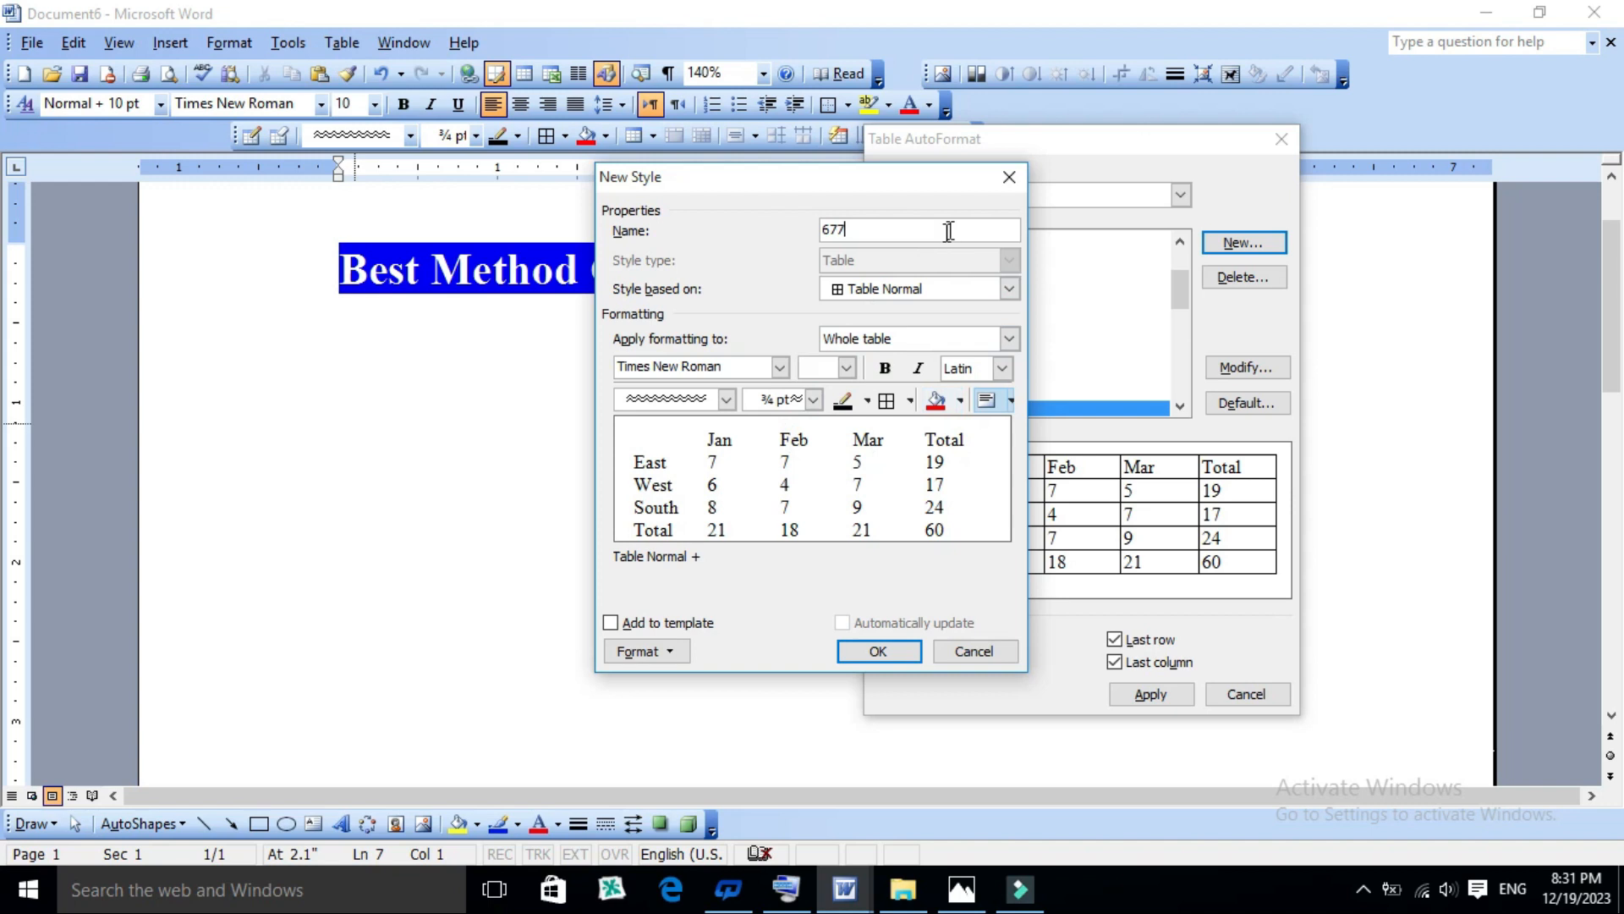
# - Base the new table style on Table Grid 7
pyautogui.click(1009, 289)
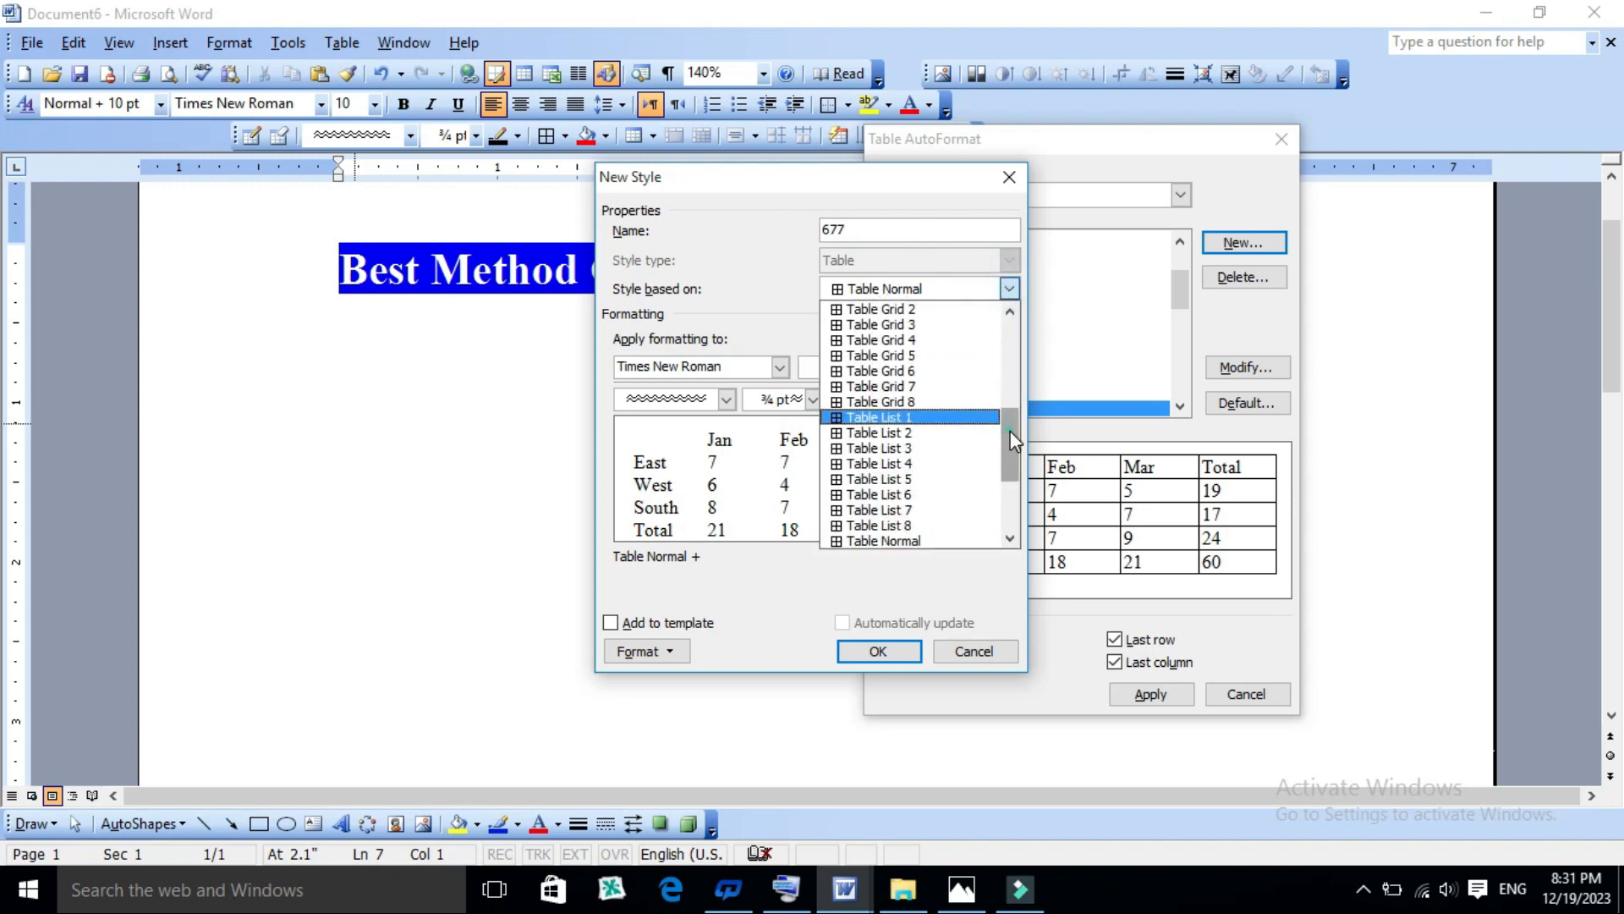
pyautogui.moveTo(1011, 430); pyautogui.dragTo(1012, 403)
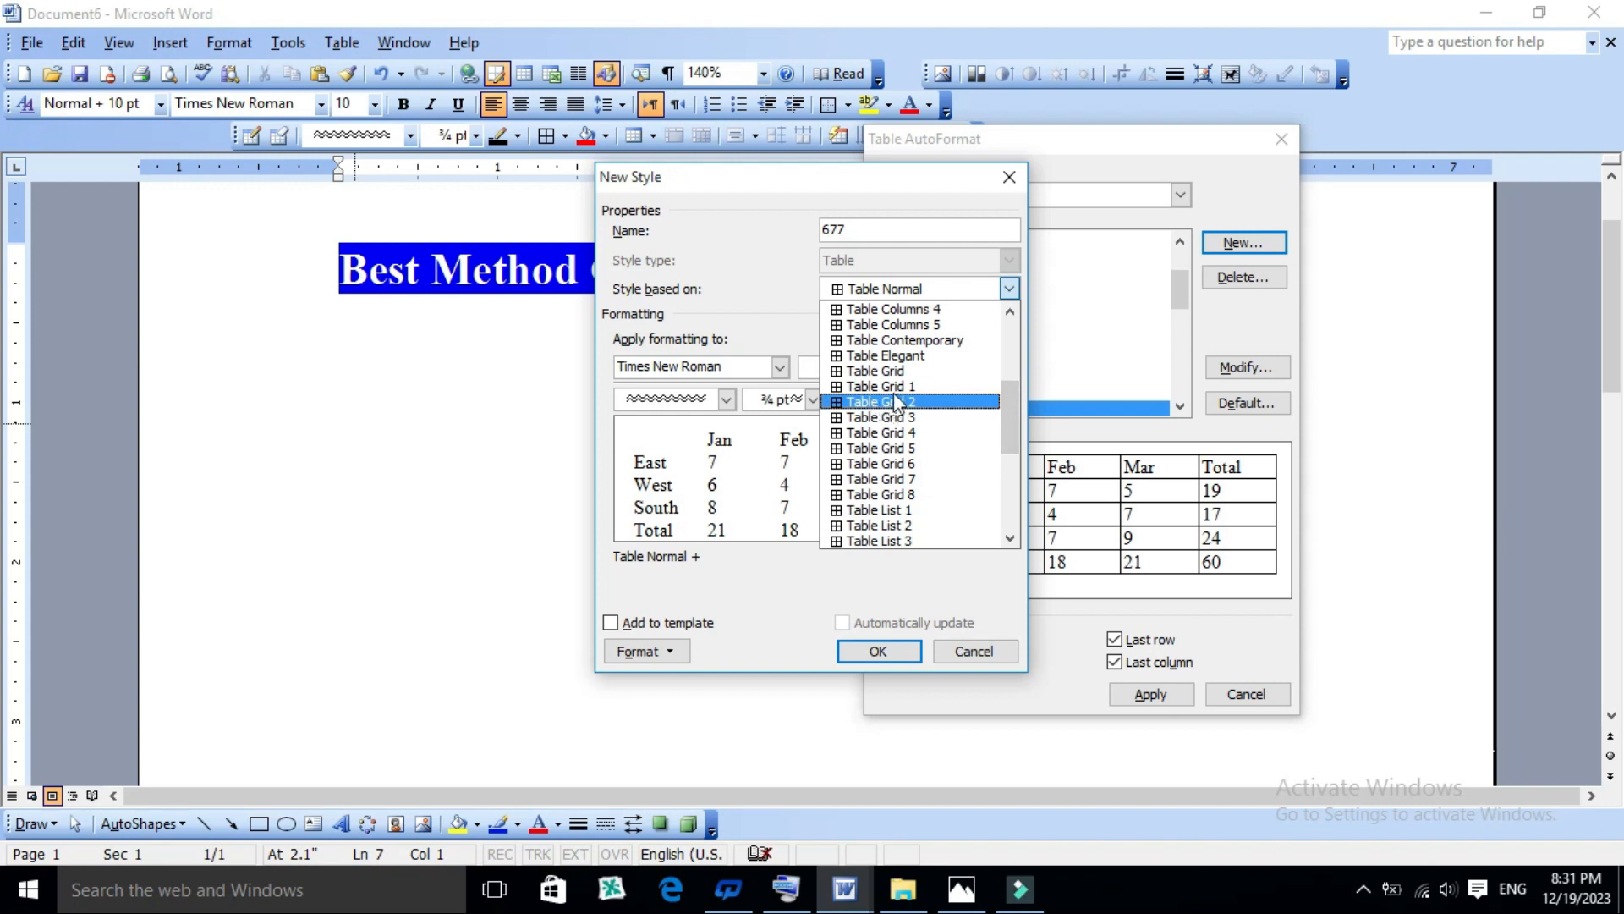
pyautogui.click(890, 485)
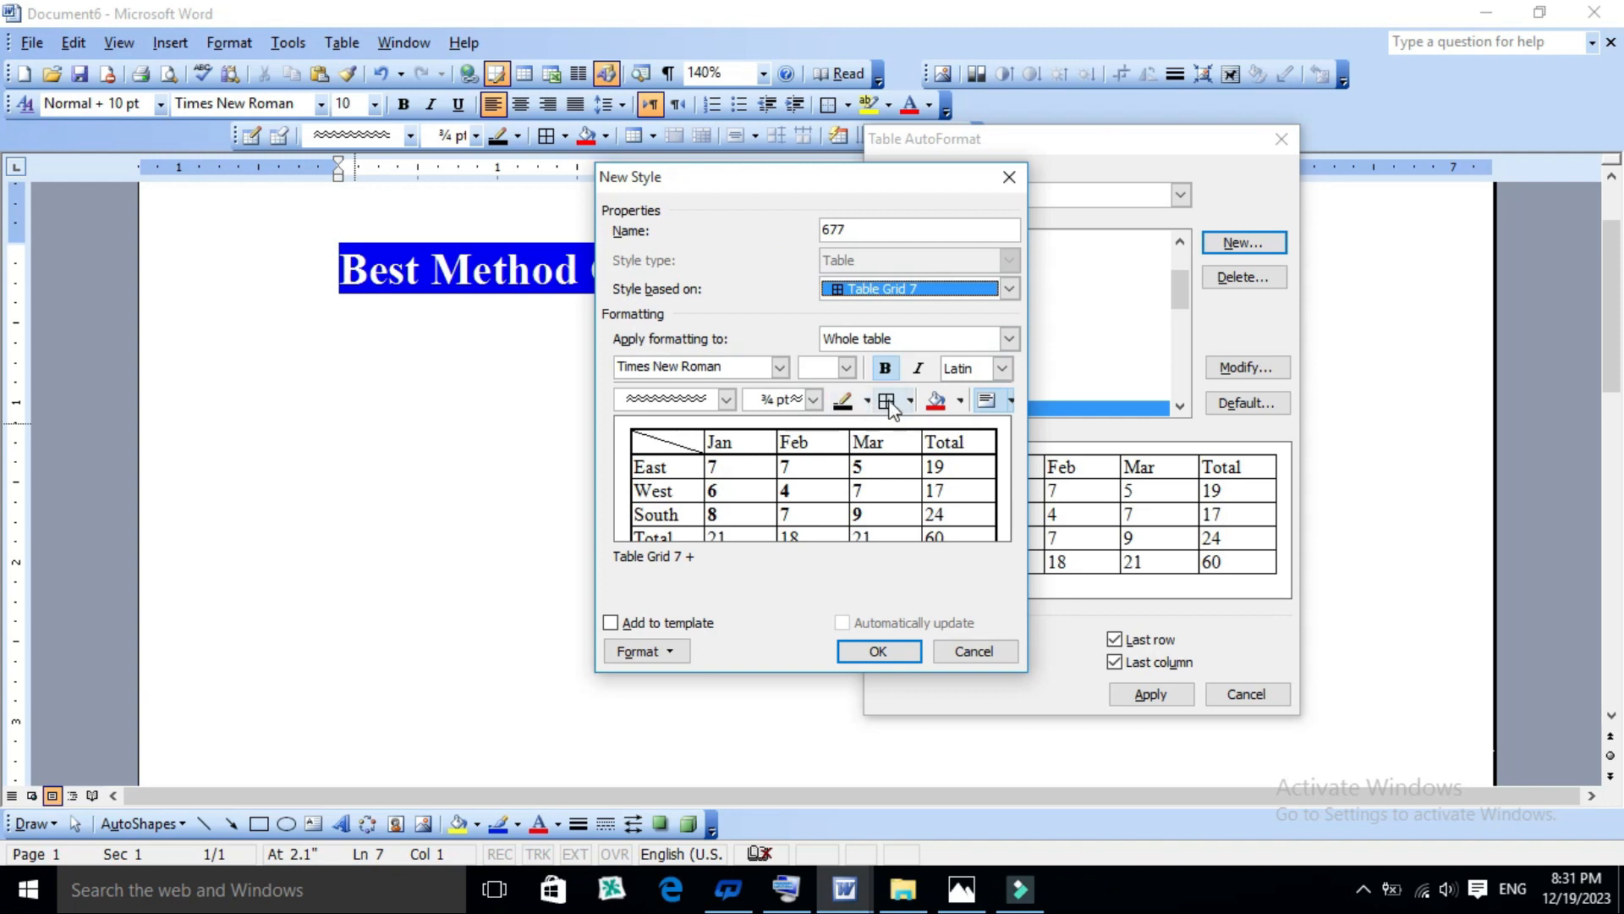
# - Set the new style's border line to a single solid line with a width of 1 pt
pyautogui.click(726, 401)
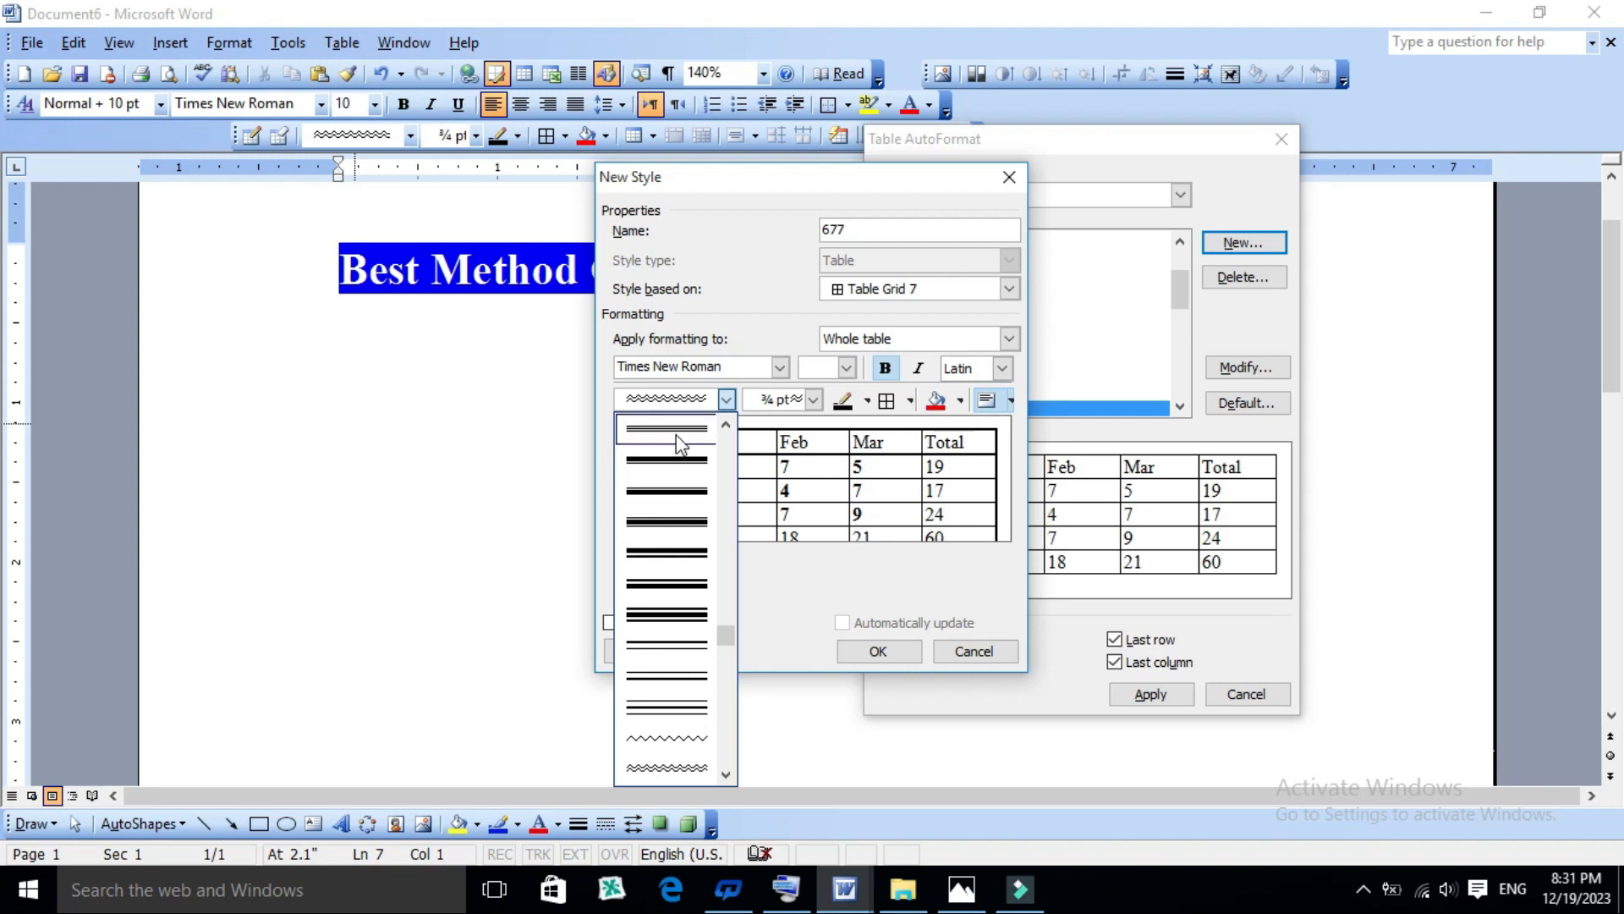
pyautogui.moveTo(726, 635); pyautogui.dragTo(750, 431)
pyautogui.click(677, 464)
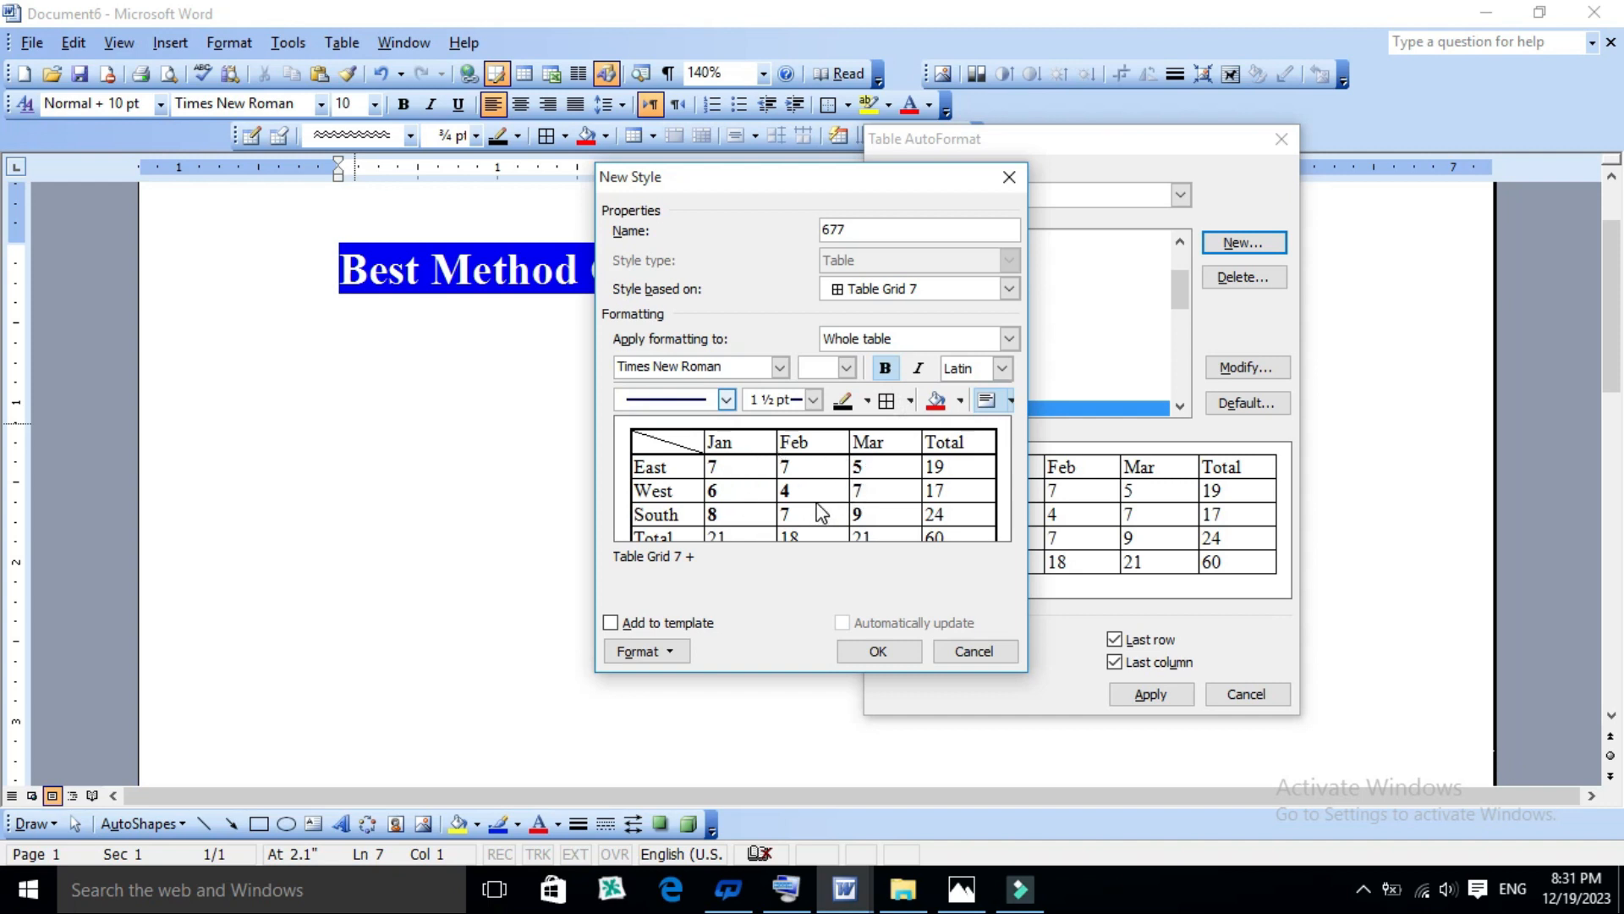
pyautogui.click(815, 399)
pyautogui.click(826, 460)
pyautogui.click(813, 399)
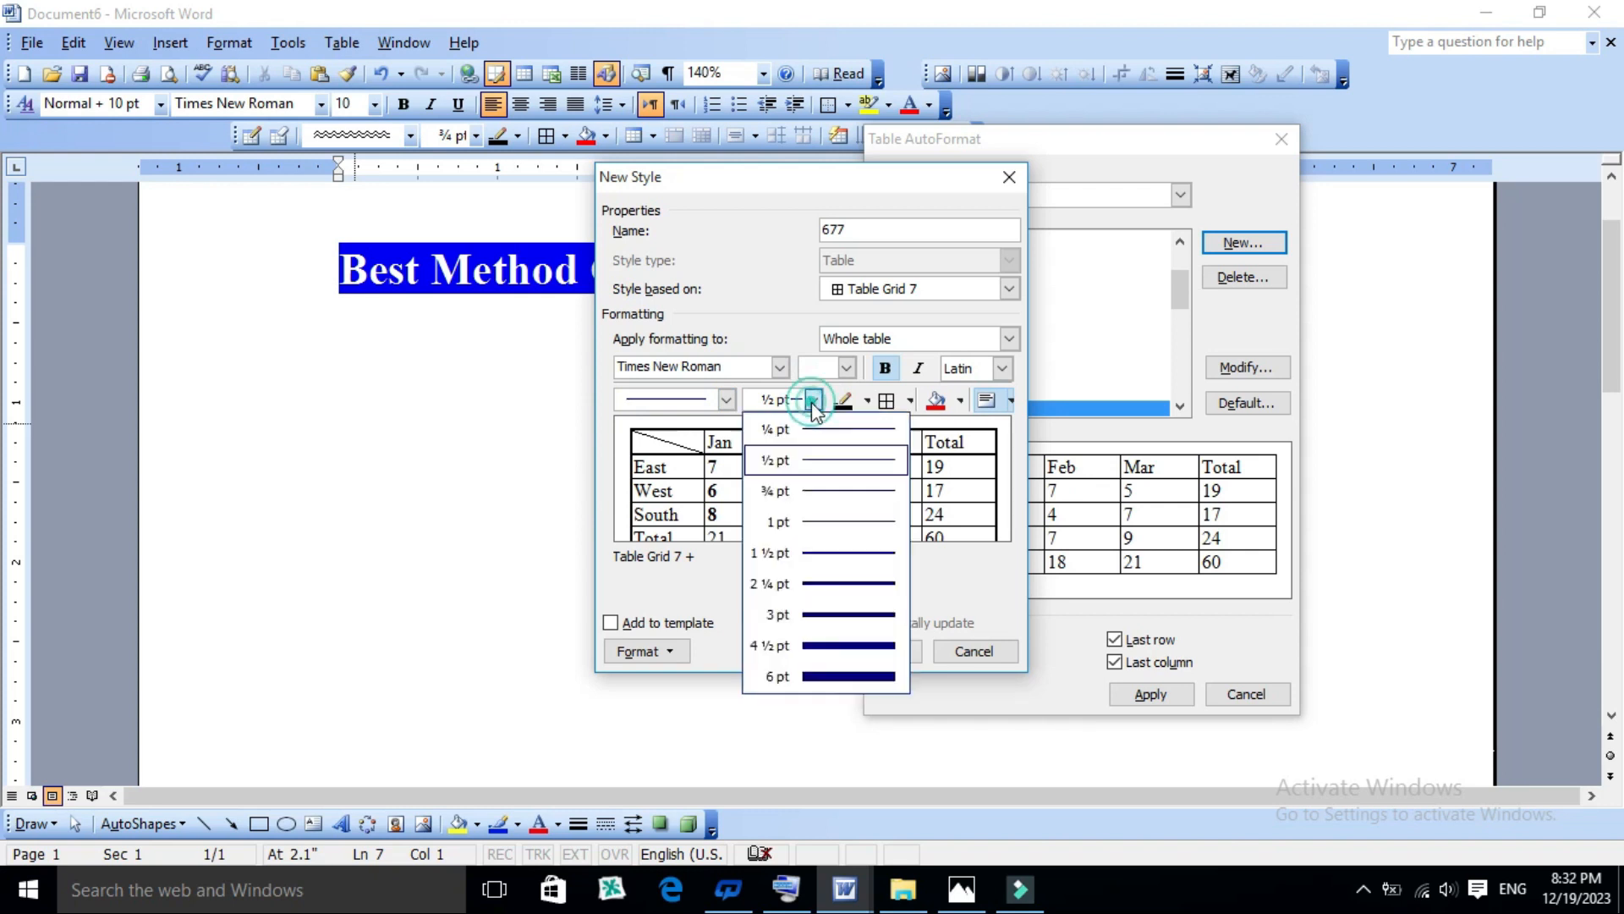
pyautogui.click(819, 558)
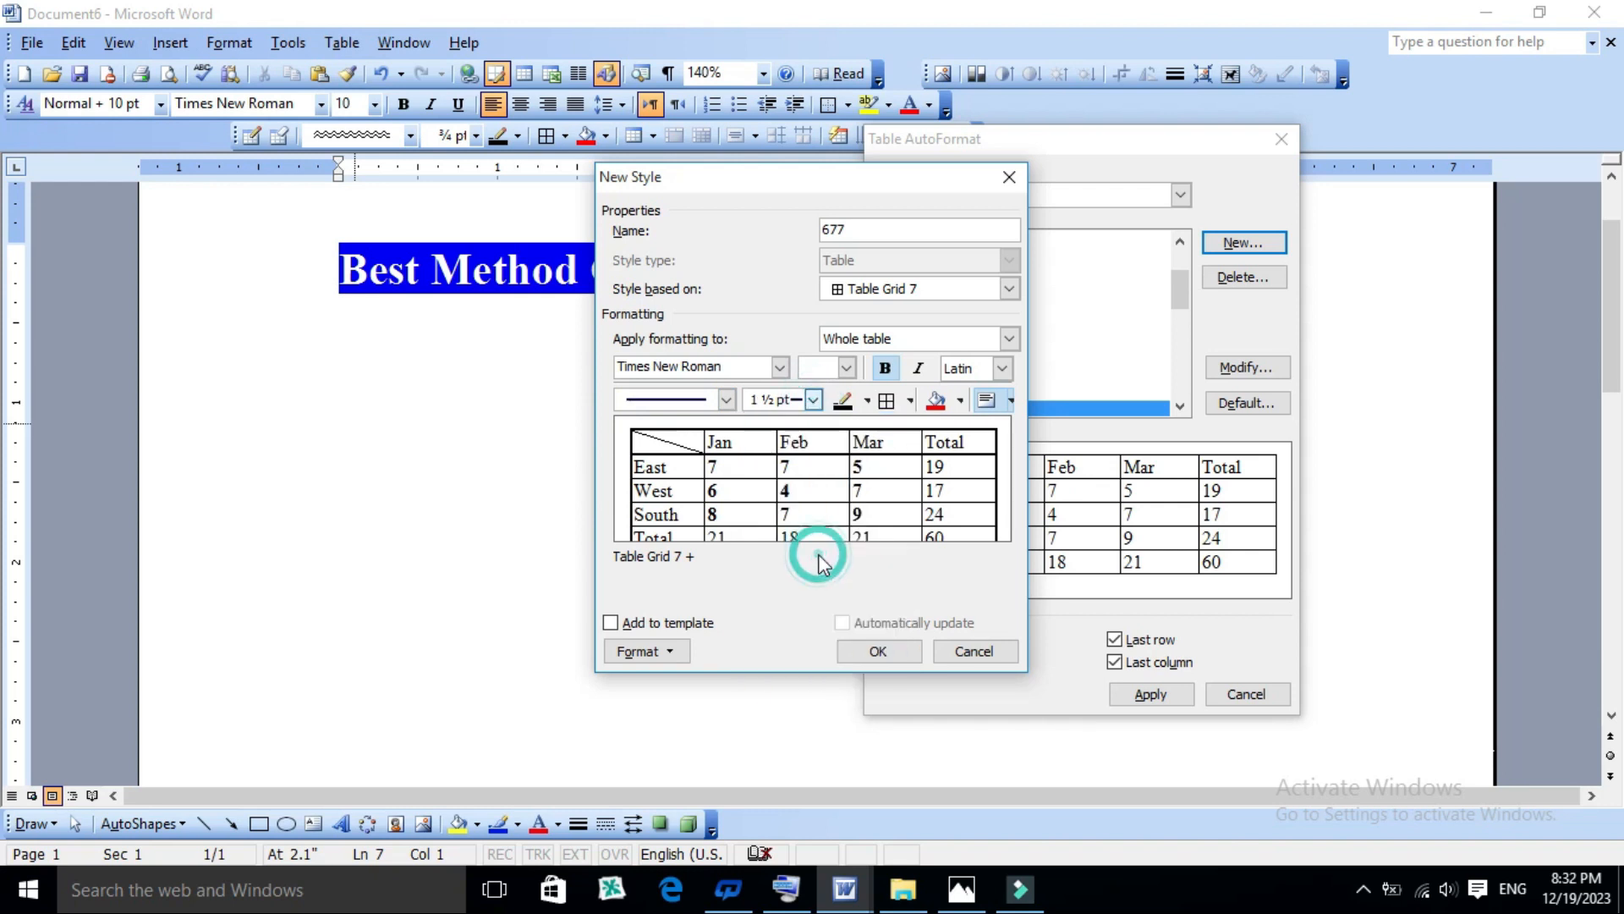
pyautogui.click(813, 400)
pyautogui.click(846, 522)
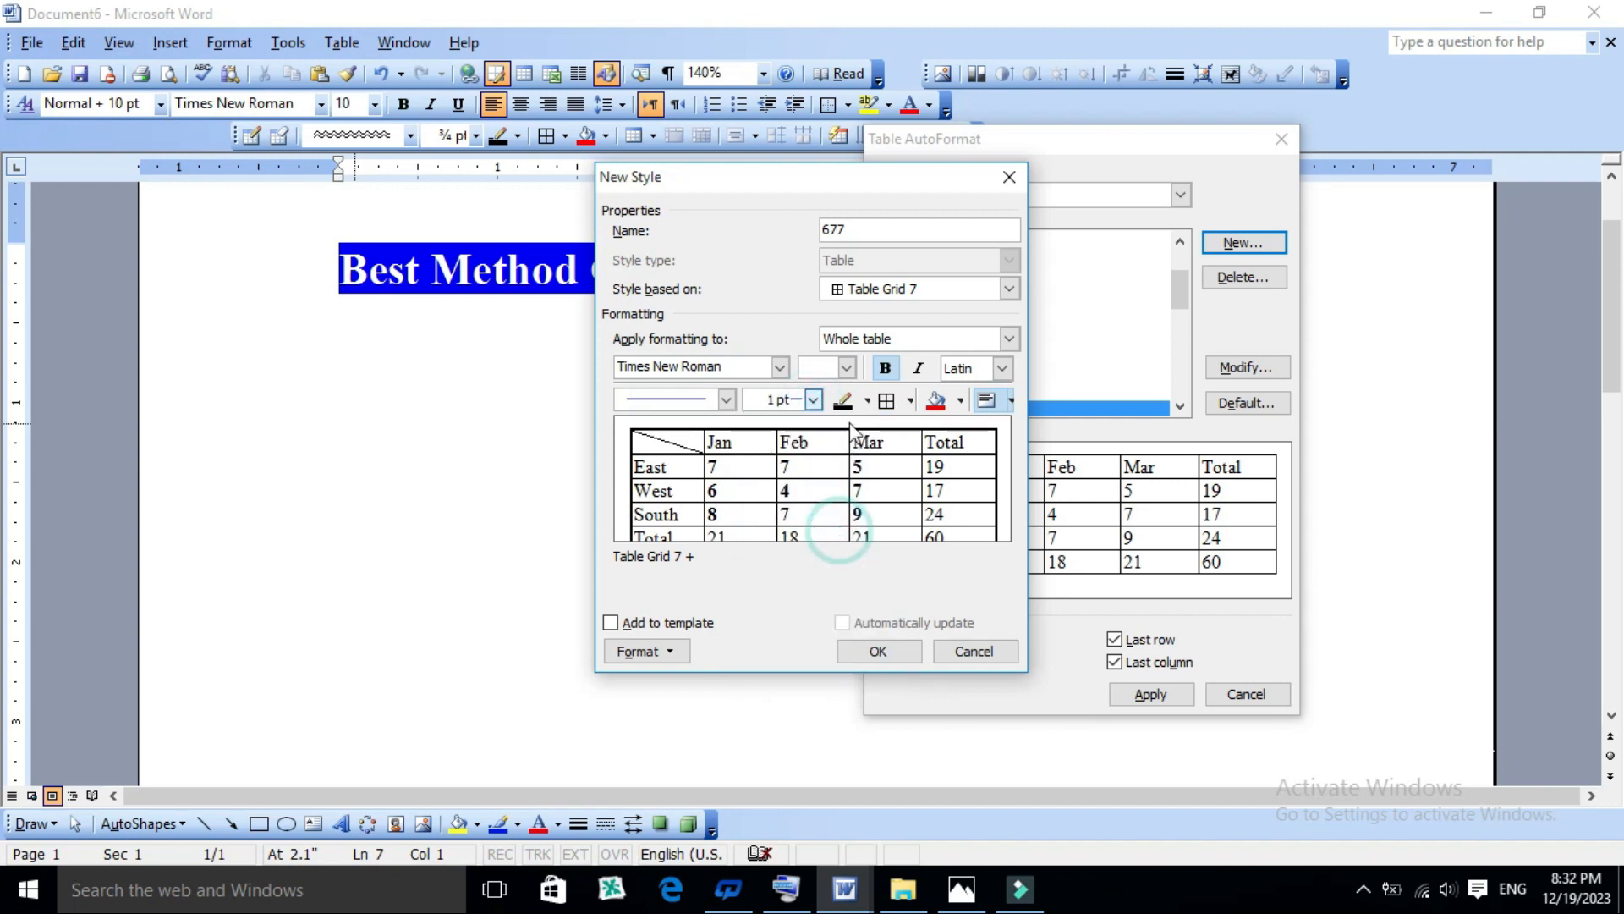
# - Set the border colour to red and apply all borders to the whole table in the new style
pyautogui.click(864, 401)
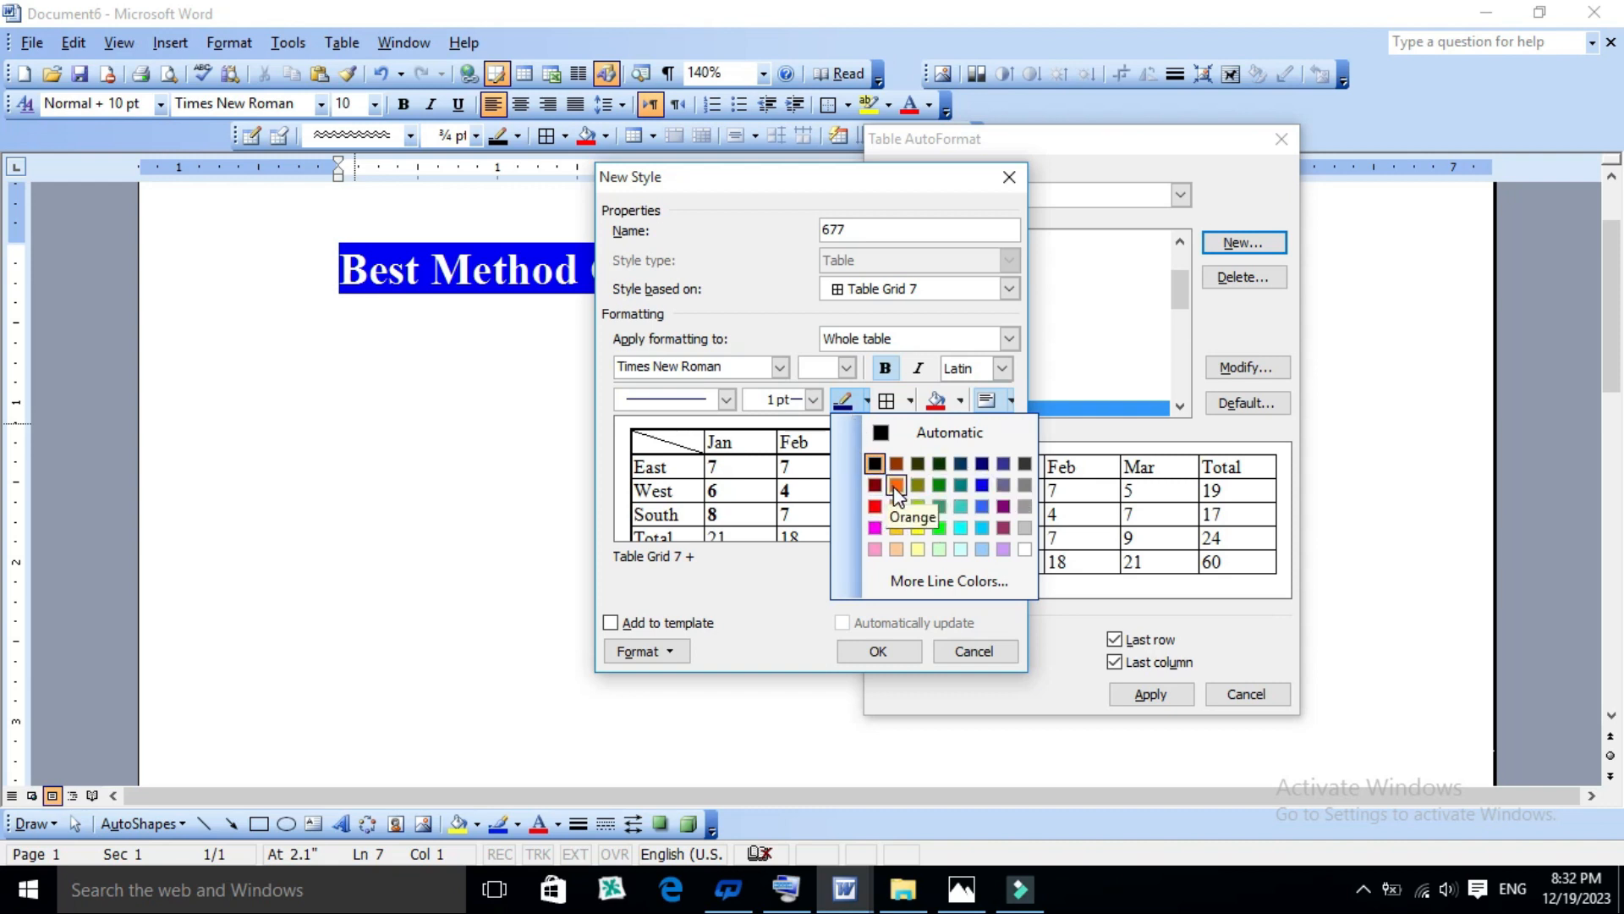
pyautogui.click(876, 506)
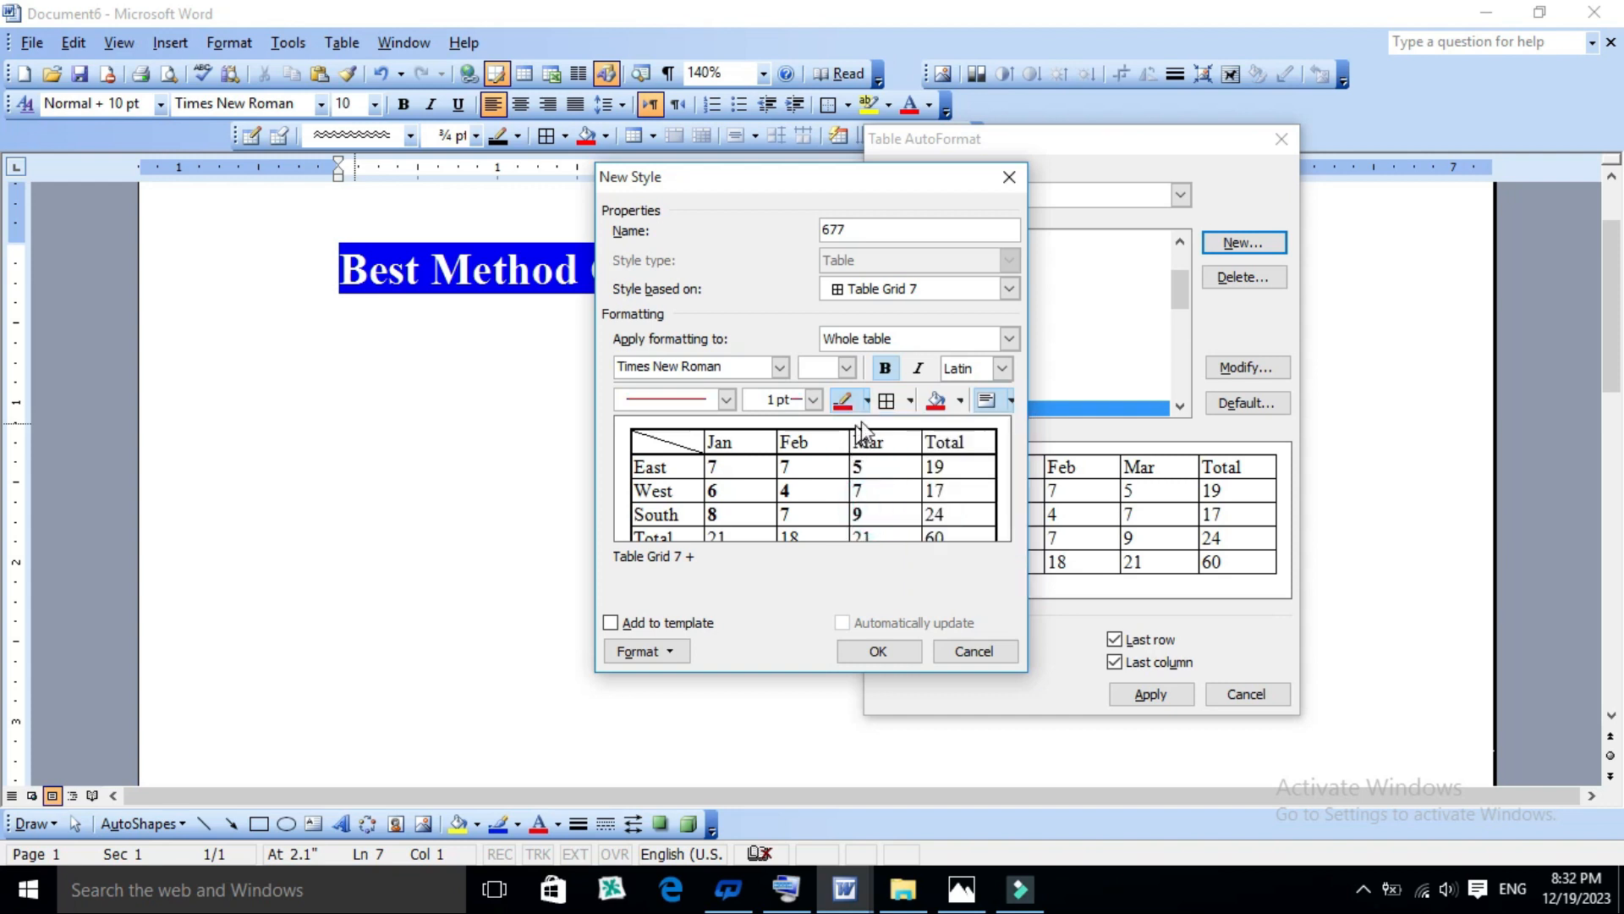
pyautogui.click(911, 401)
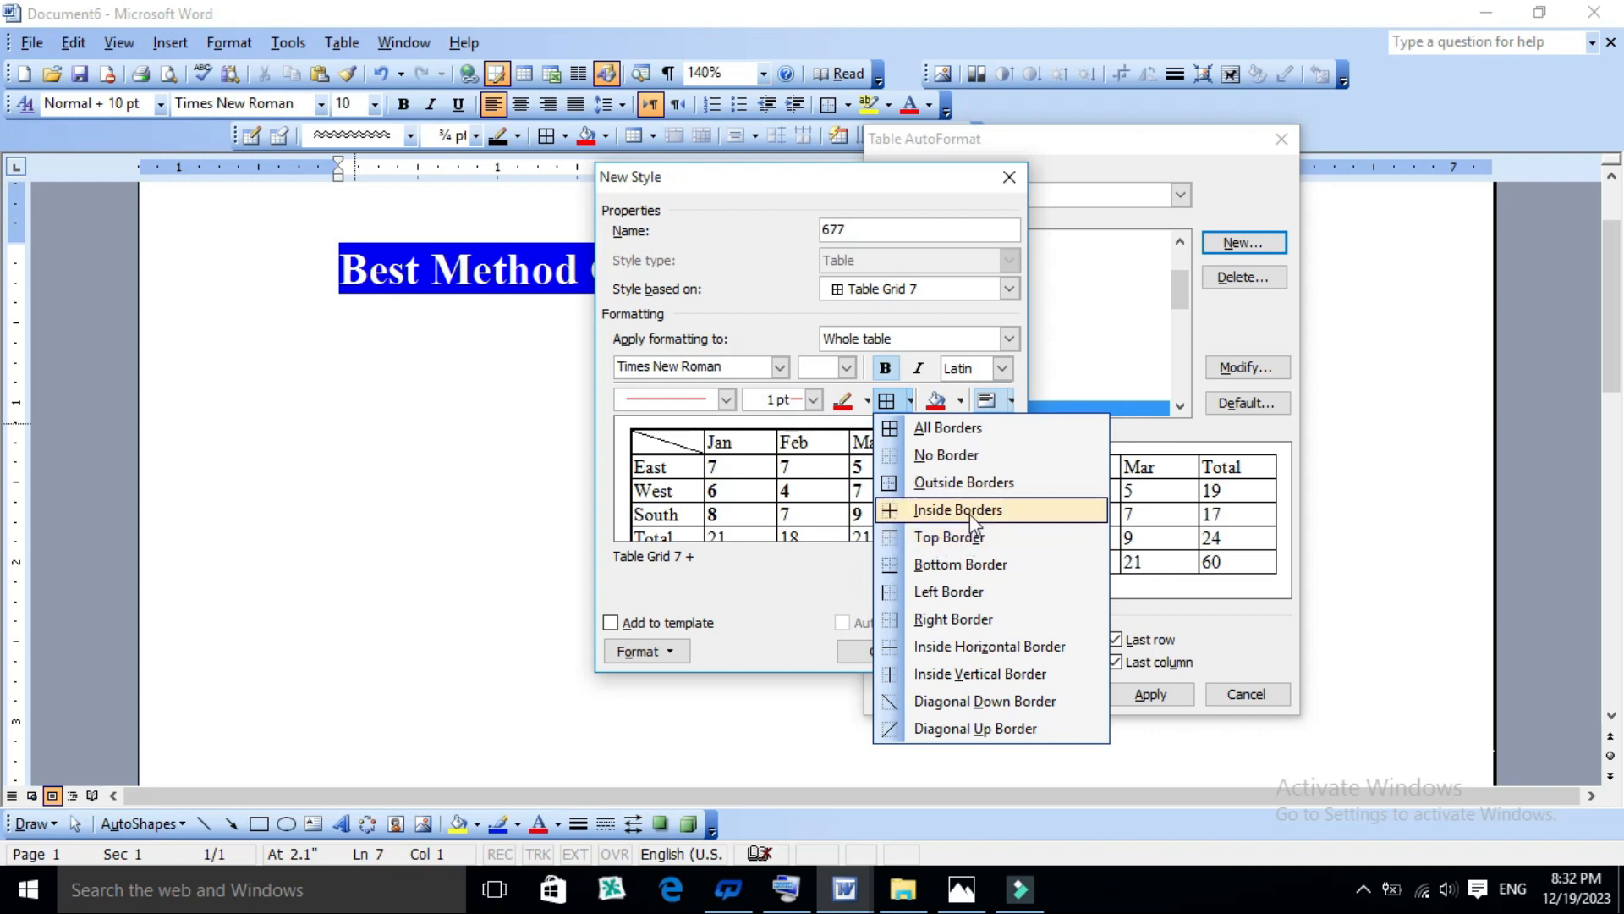
pyautogui.click(929, 431)
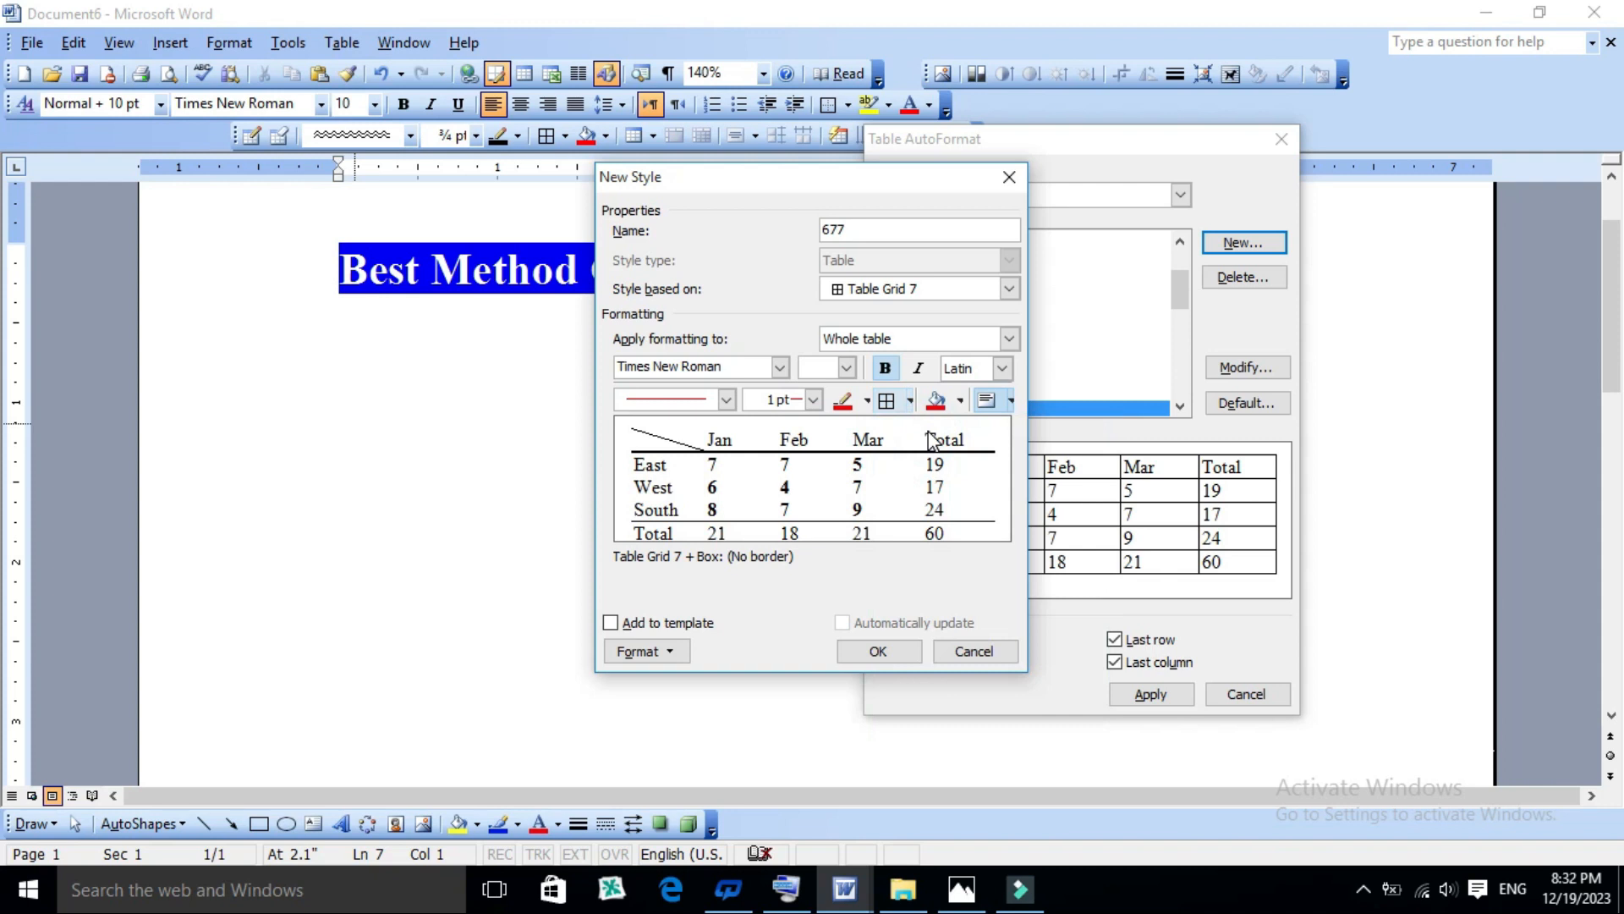
pyautogui.click(887, 402)
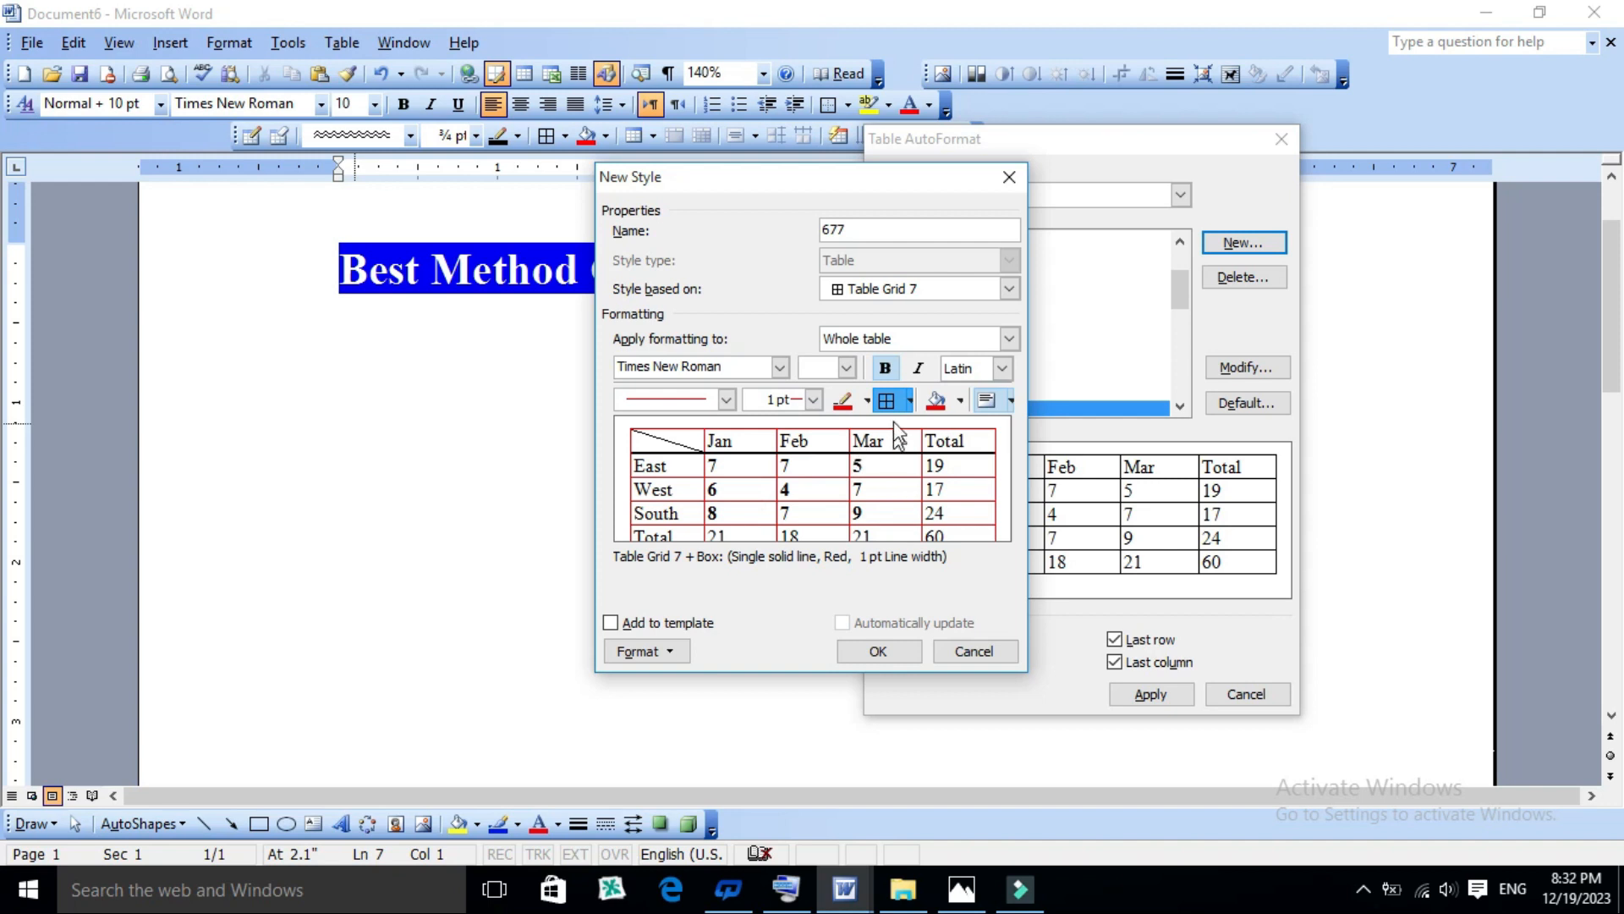
# - Fill the whole table with yellow and align the cell text to the centre both ways in the new style
pyautogui.click(960, 401)
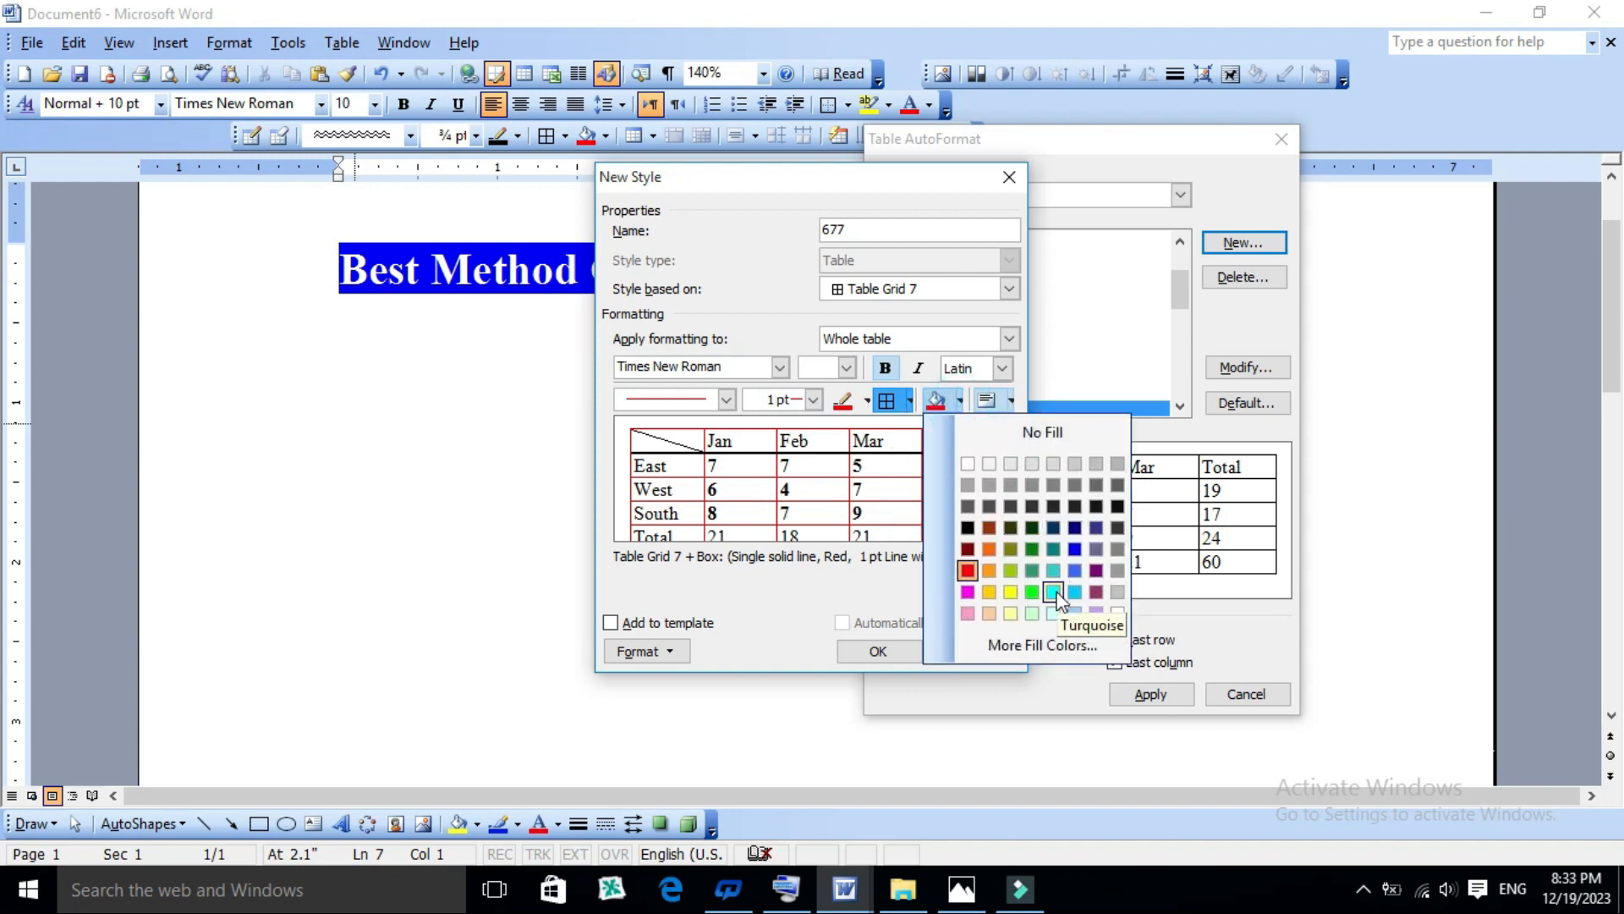
pyautogui.click(1010, 592)
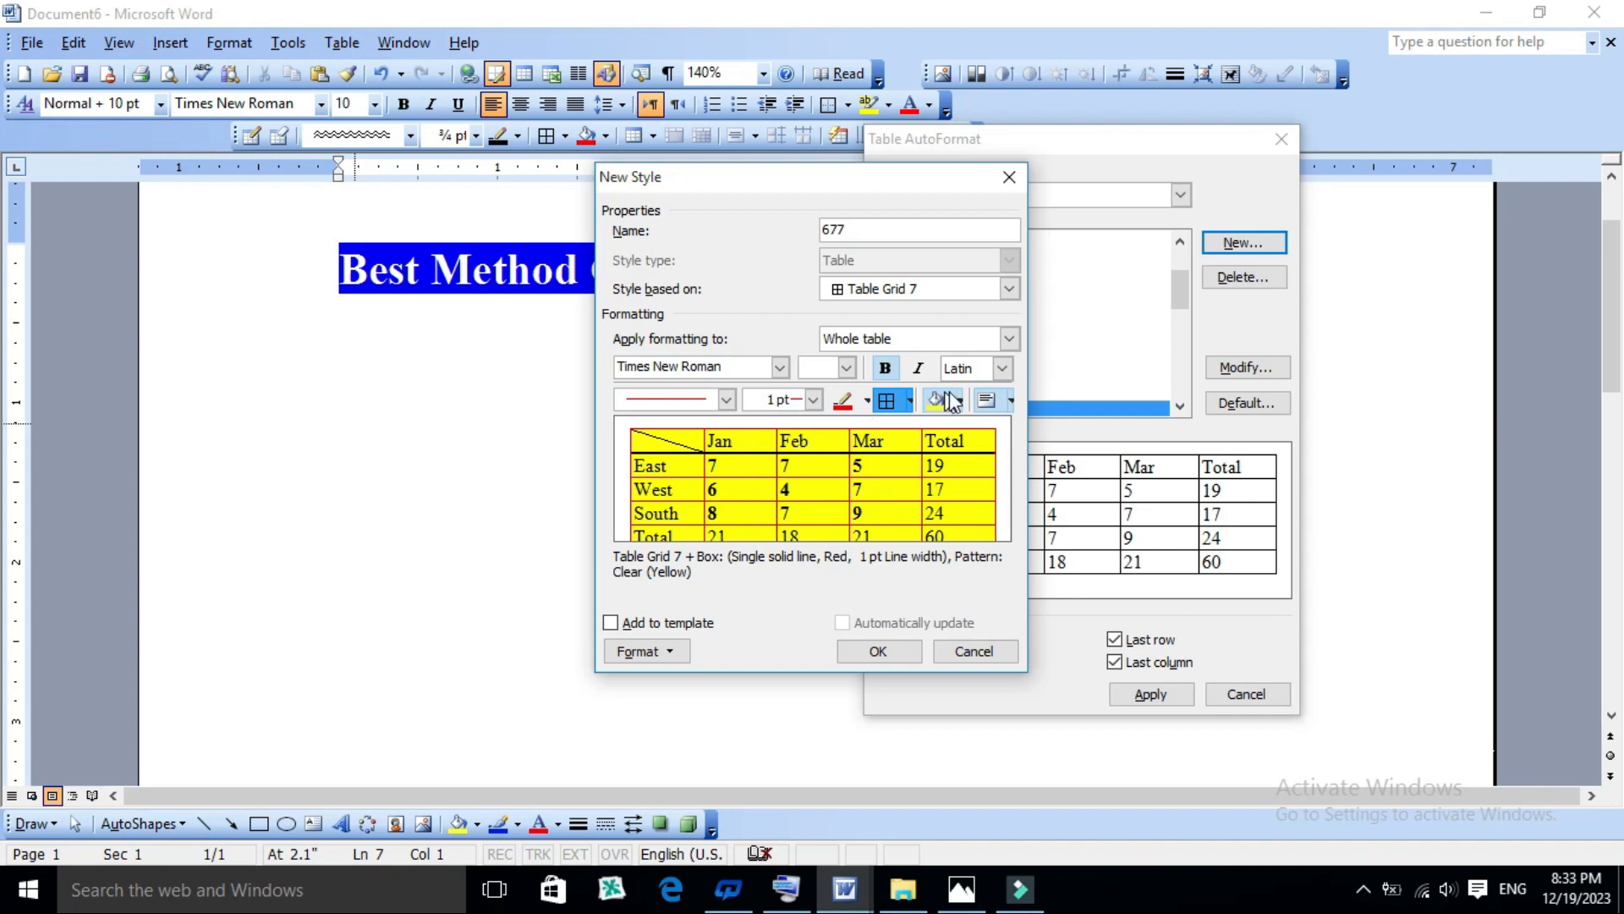
pyautogui.click(1011, 401)
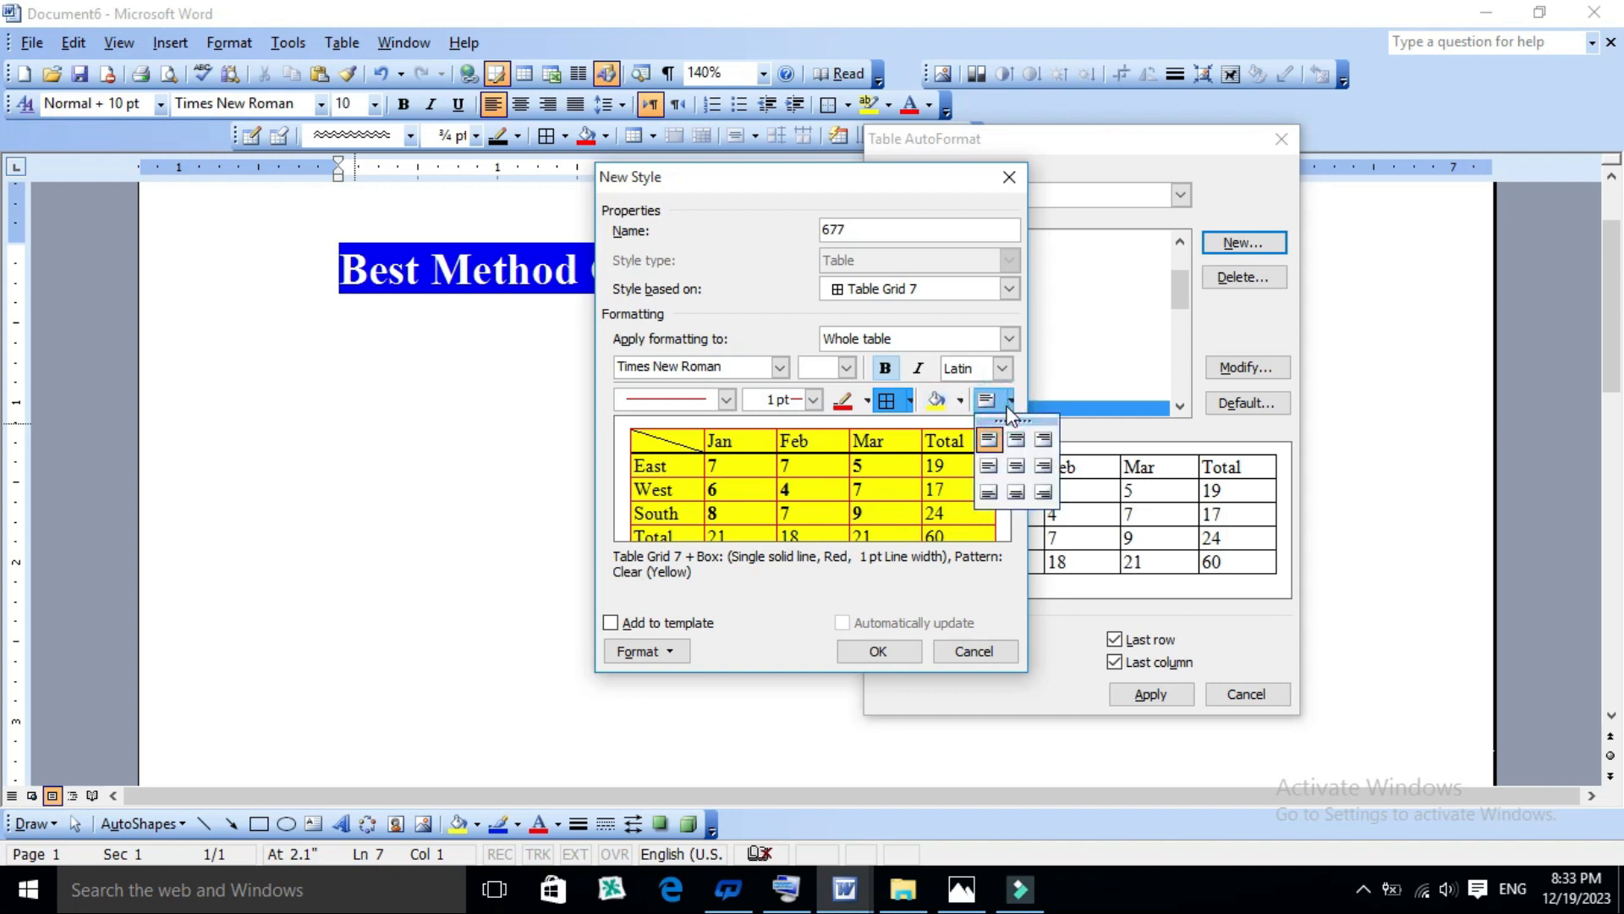
pyautogui.click(1043, 467)
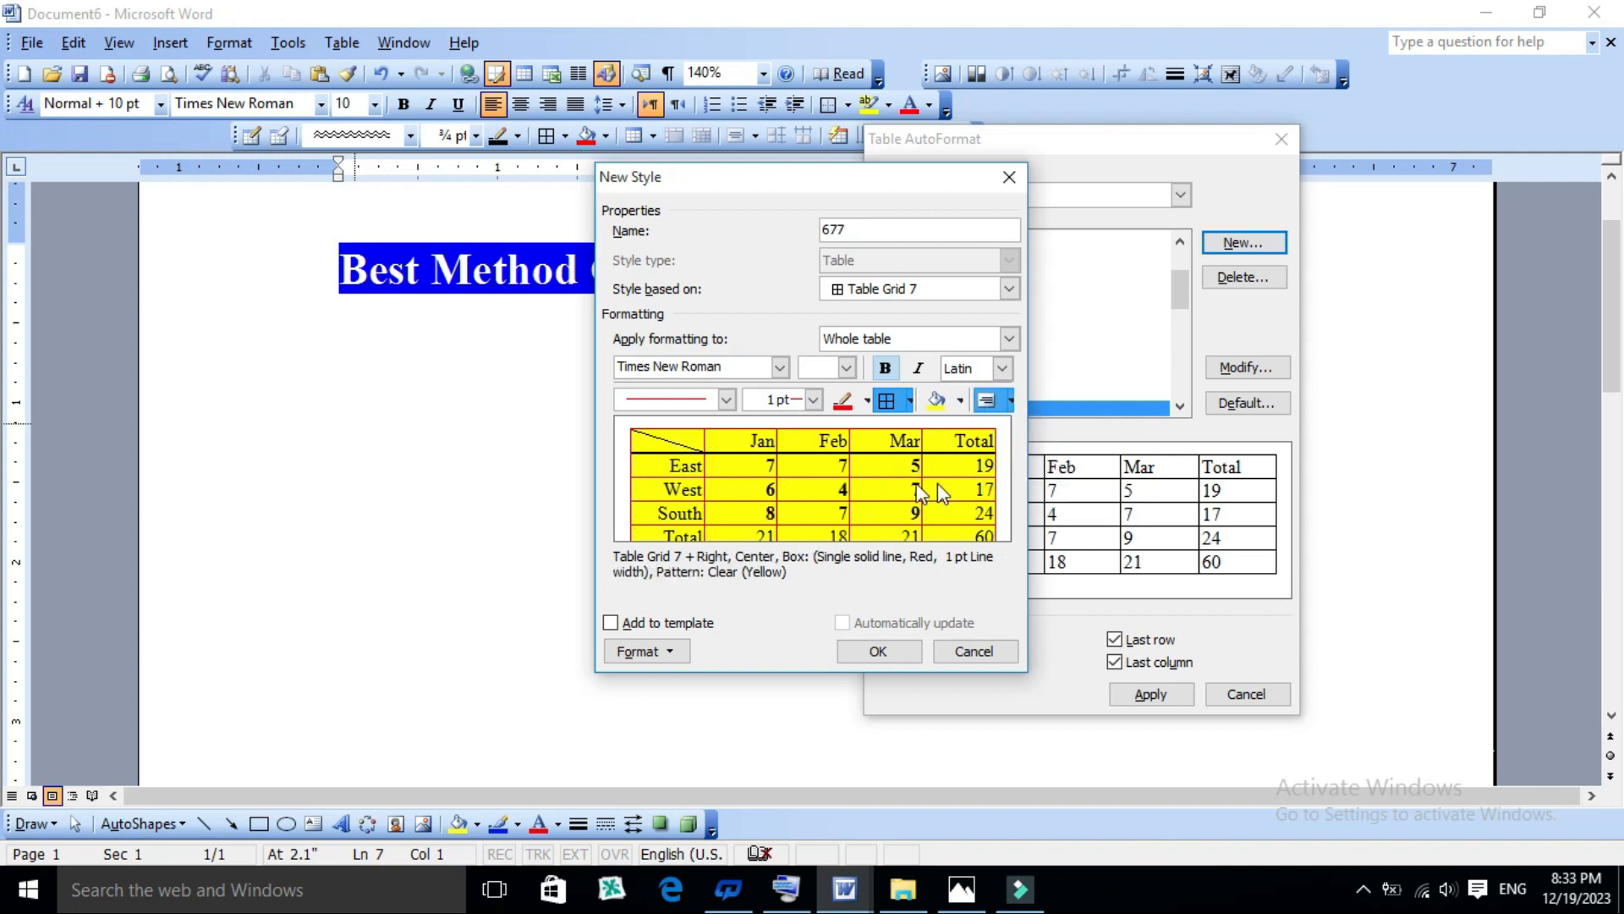
pyautogui.click(1011, 401)
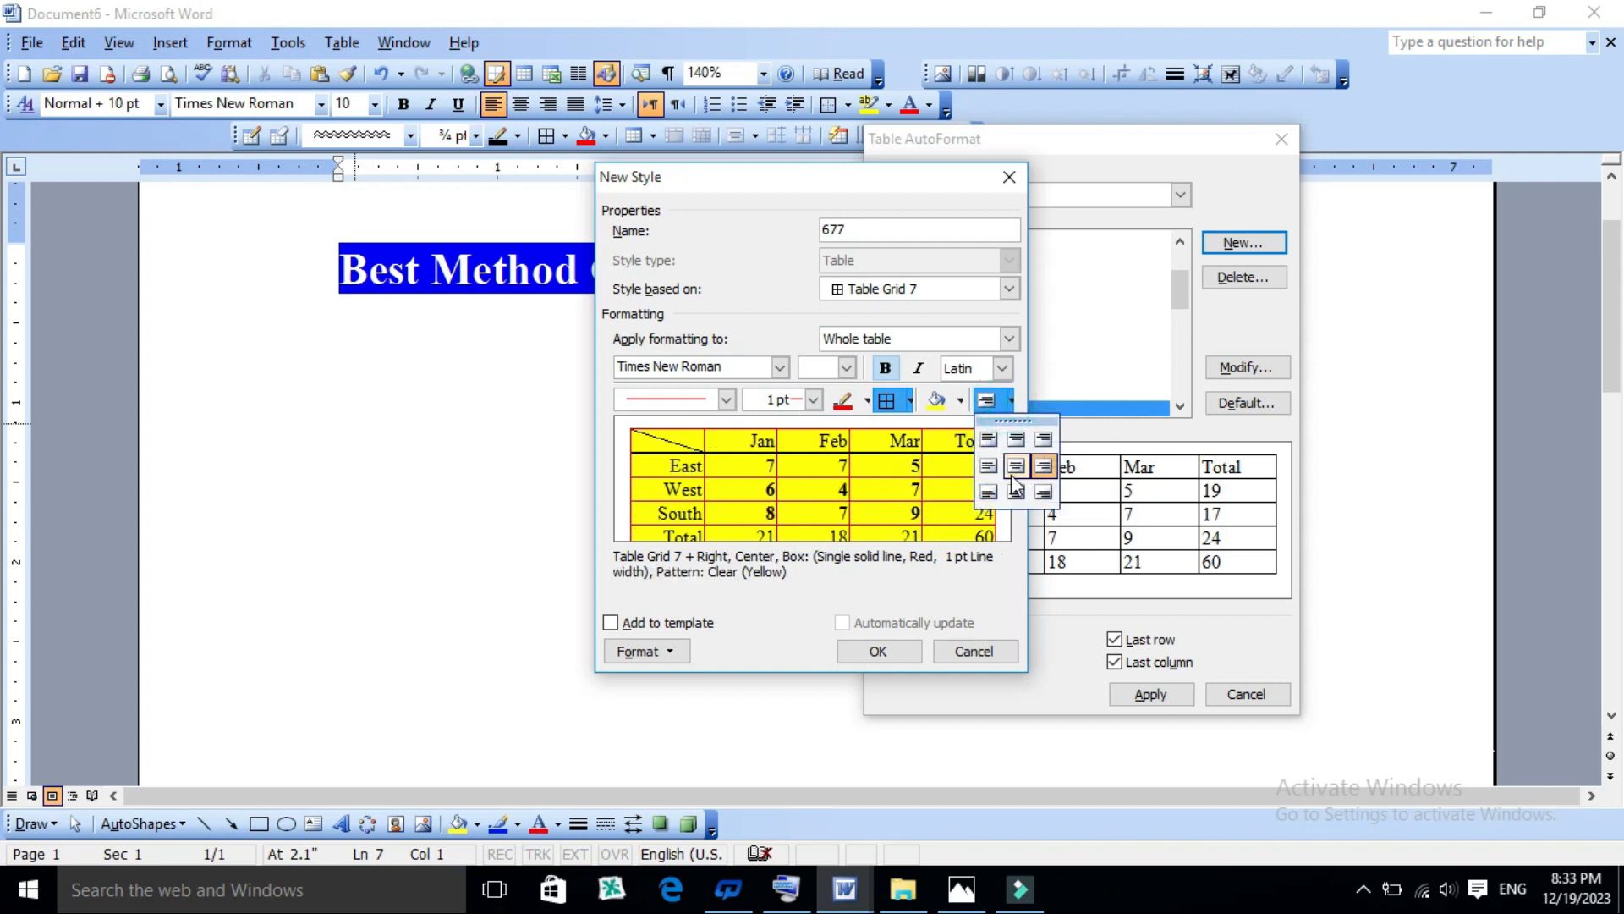
pyautogui.click(1014, 468)
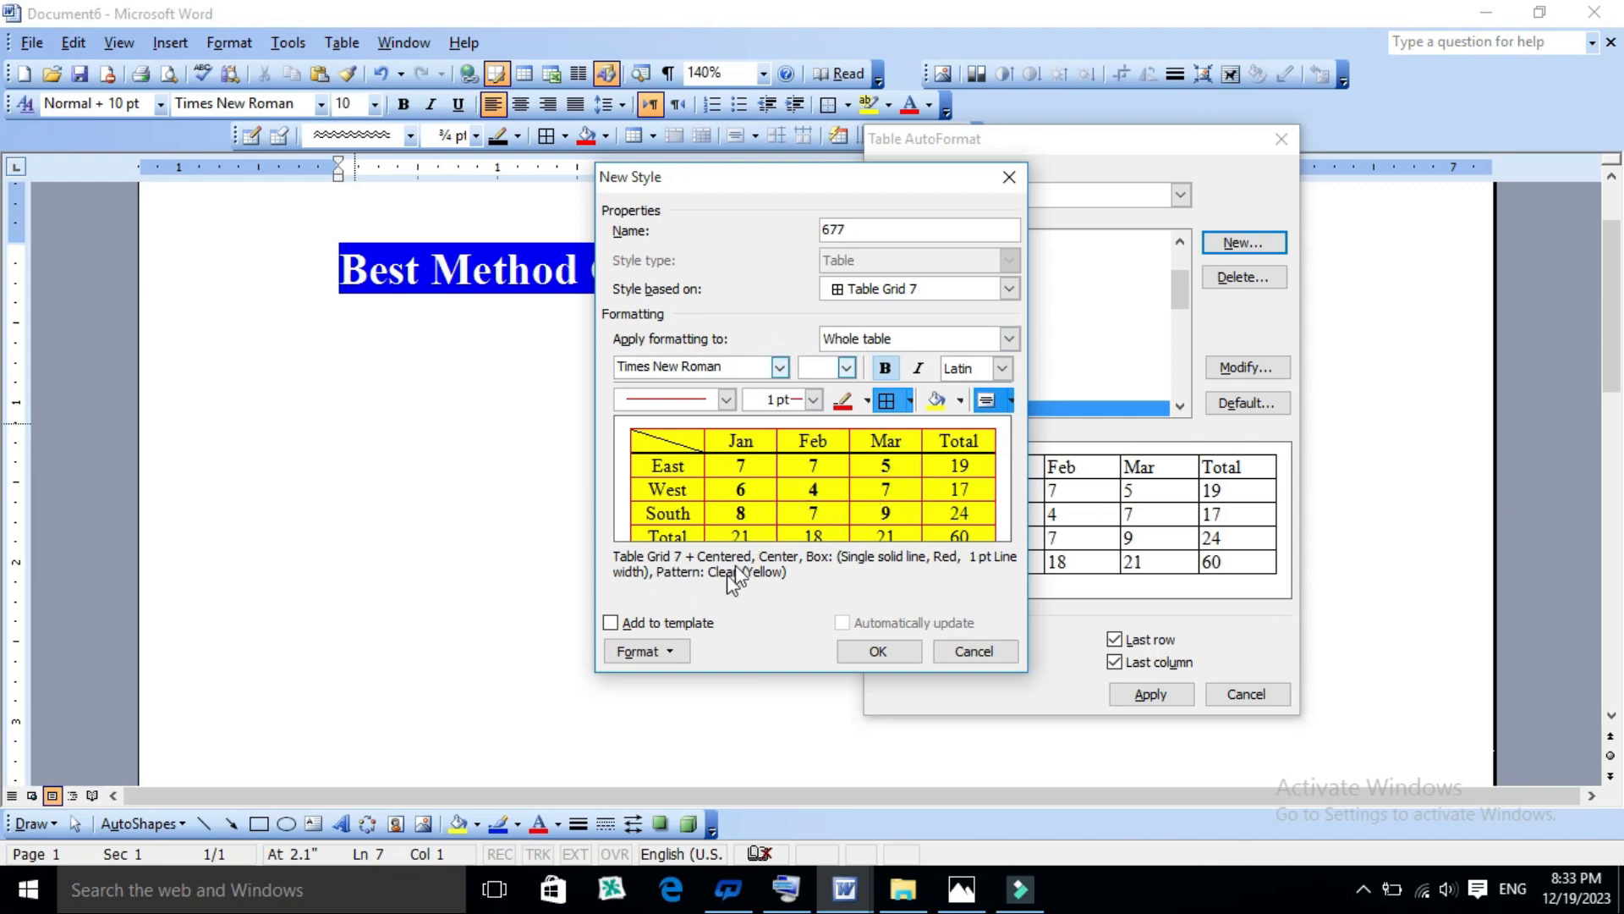
pyautogui.click(654, 656)
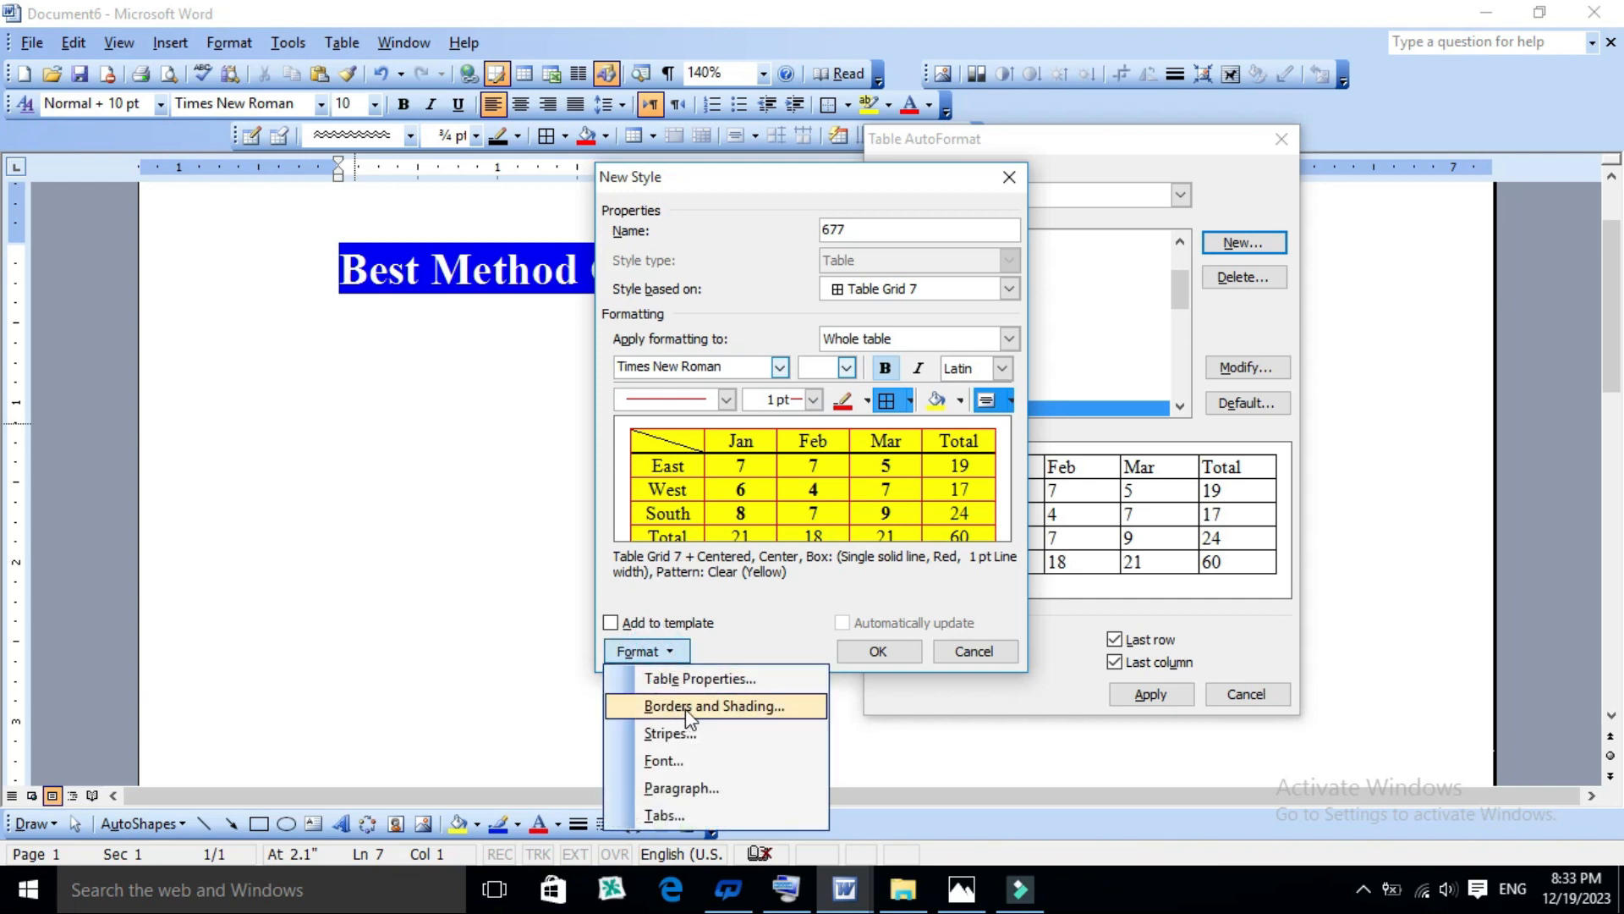
pyautogui.click(714, 706)
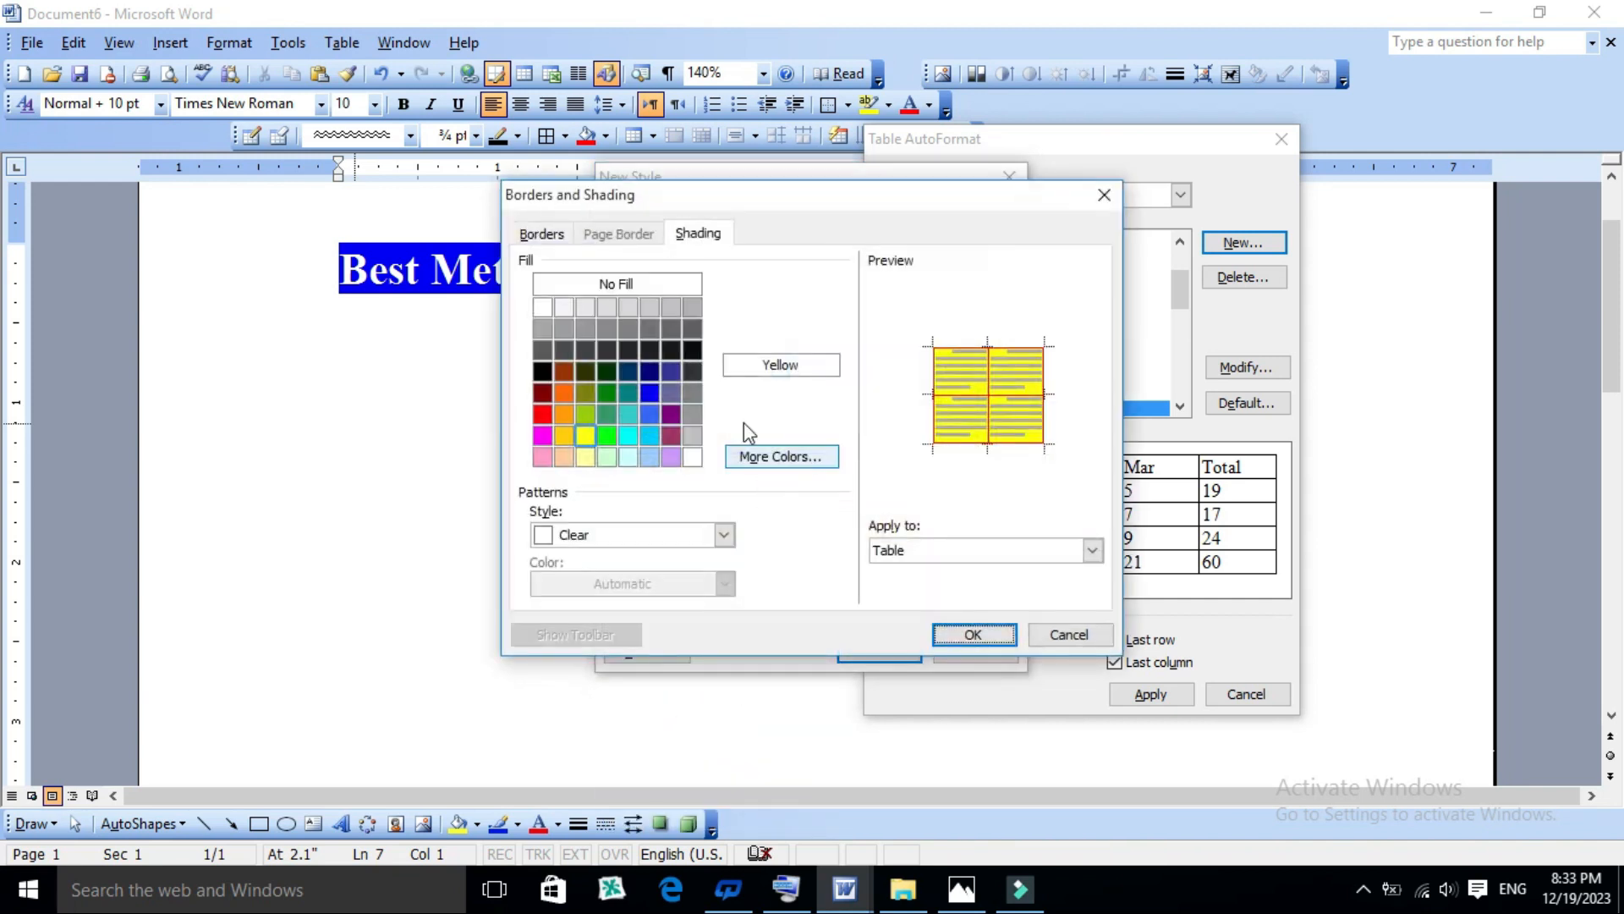
pyautogui.moveTo(811, 201); pyautogui.dragTo(608, 199)
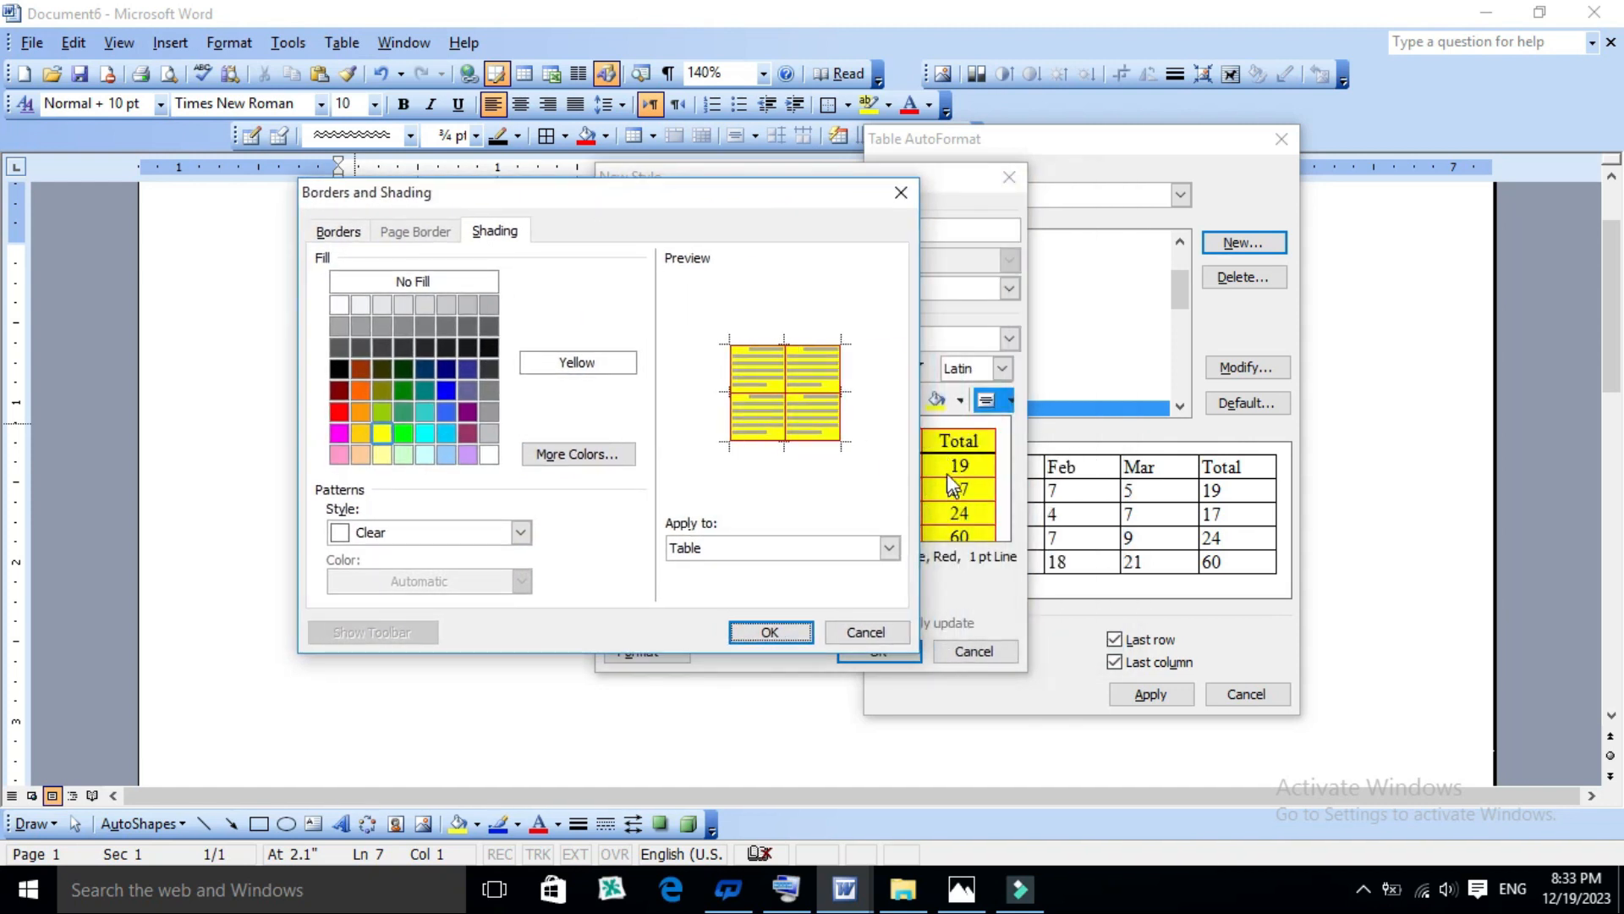
pyautogui.click(443, 389)
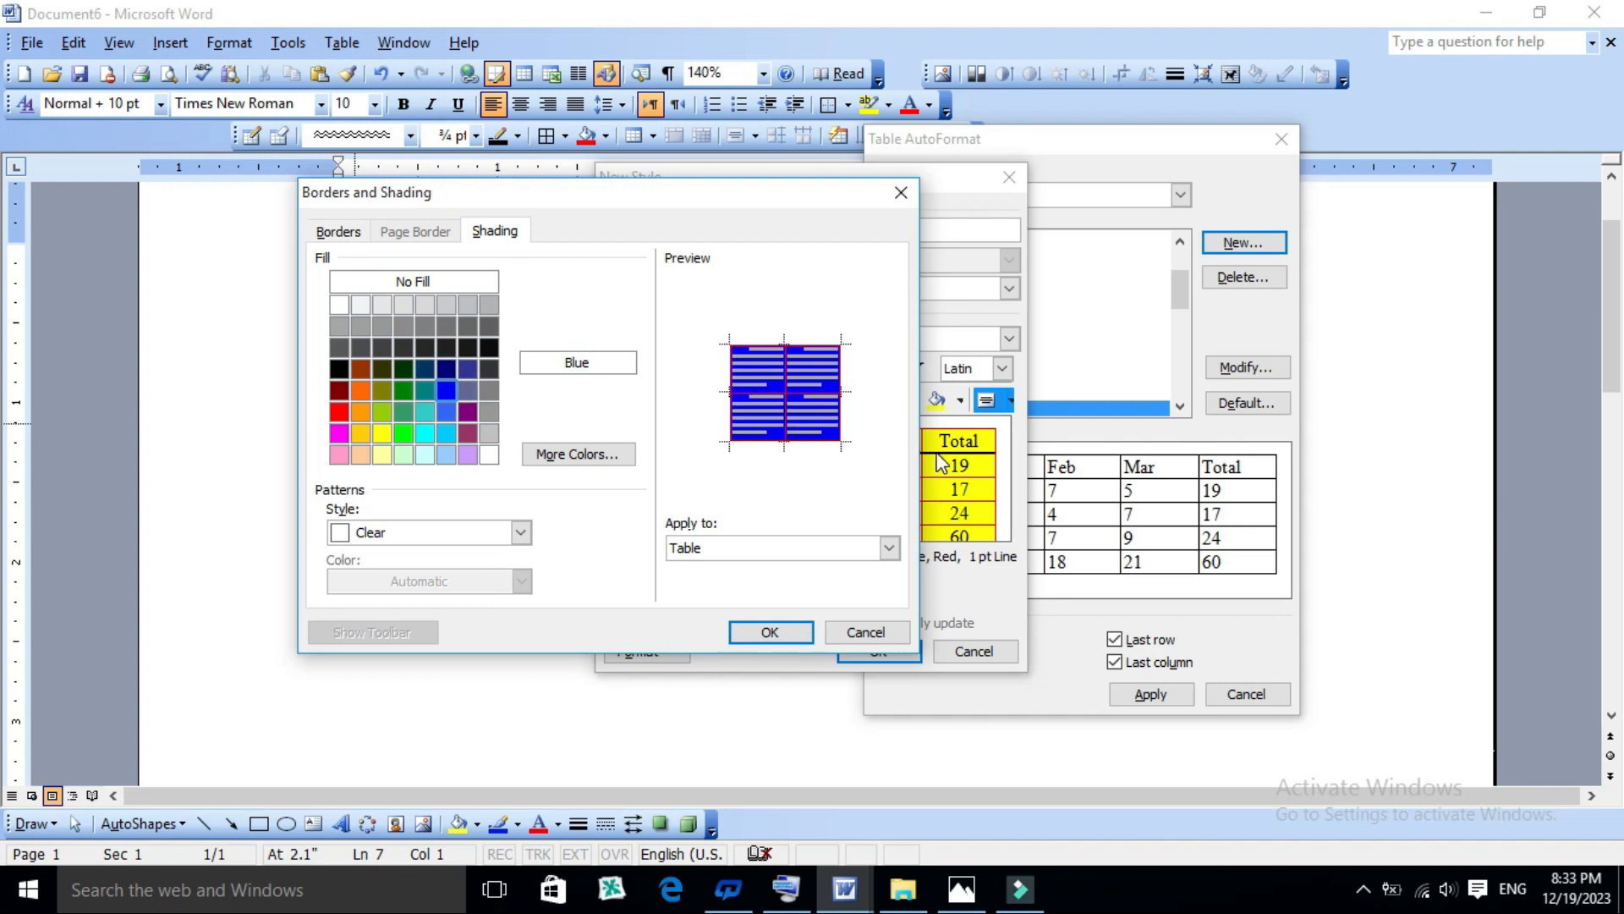
pyautogui.click(339, 230)
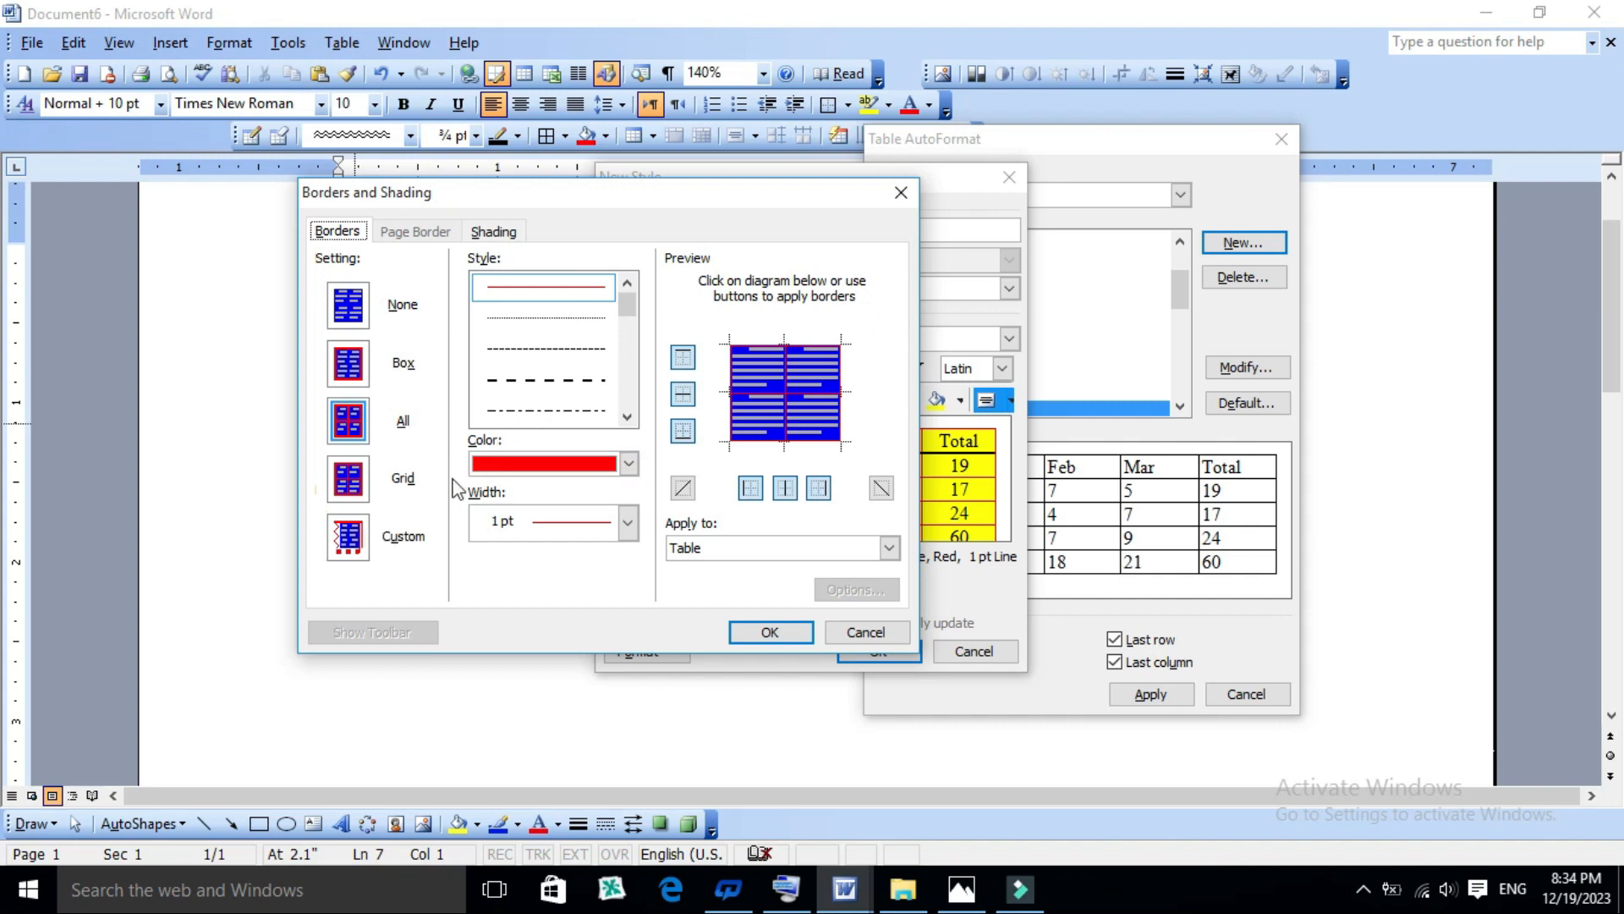
pyautogui.click(347, 480)
pyautogui.click(357, 533)
pyautogui.click(349, 366)
pyautogui.click(347, 308)
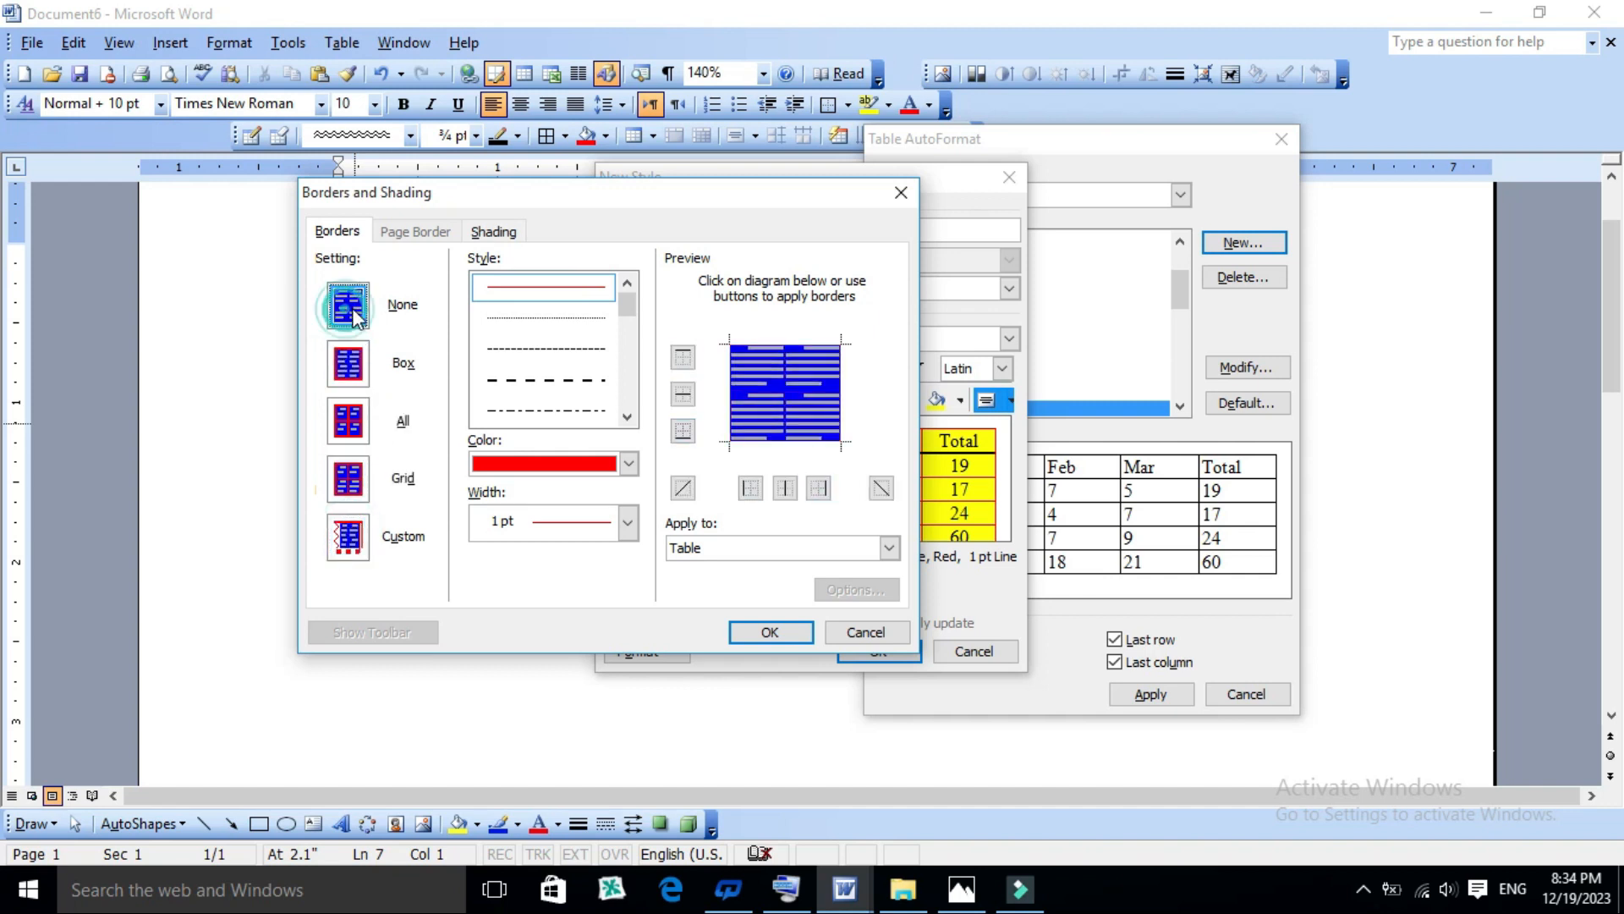
pyautogui.click(361, 433)
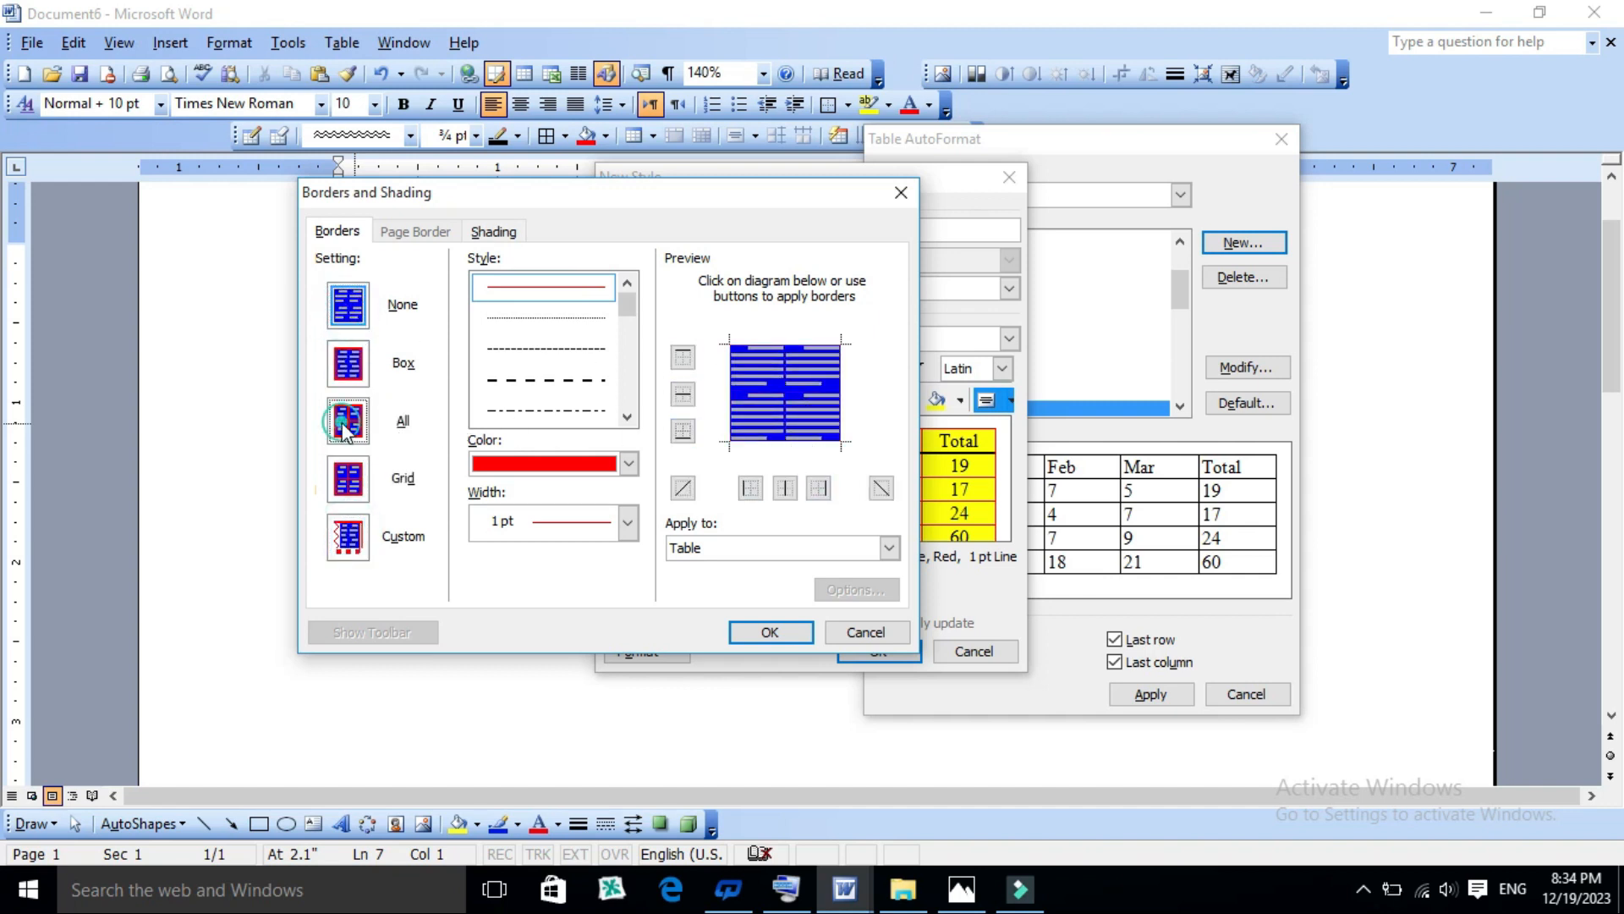
pyautogui.click(861, 630)
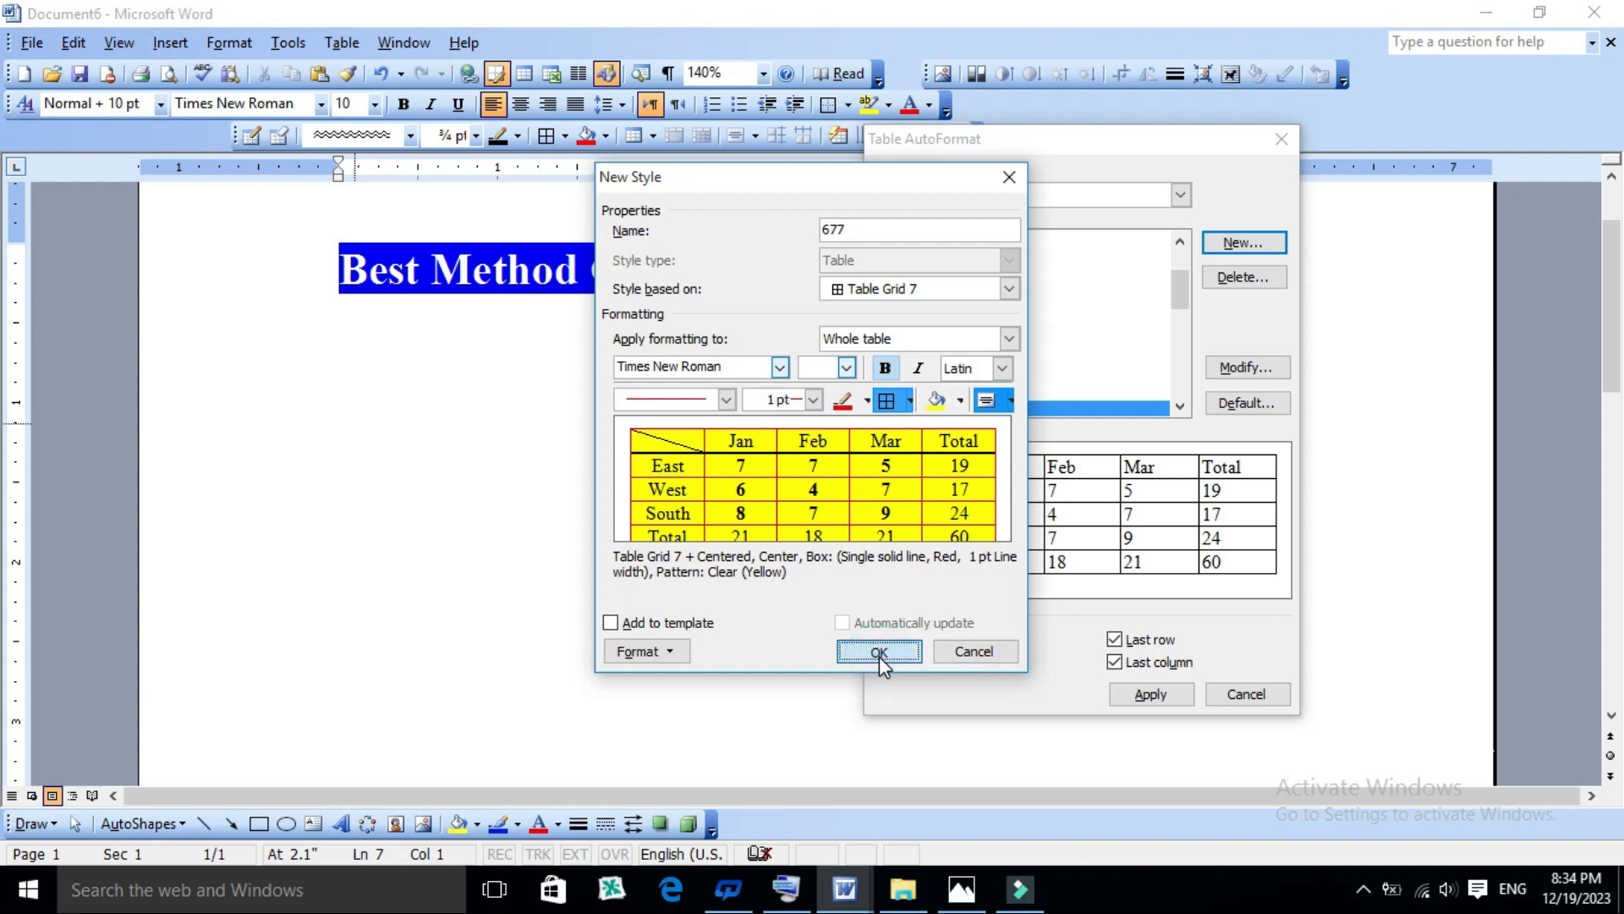
# - Toggle the new style's bold formatting, leave it on, and save the style
pyautogui.click(885, 368)
pyautogui.click(885, 369)
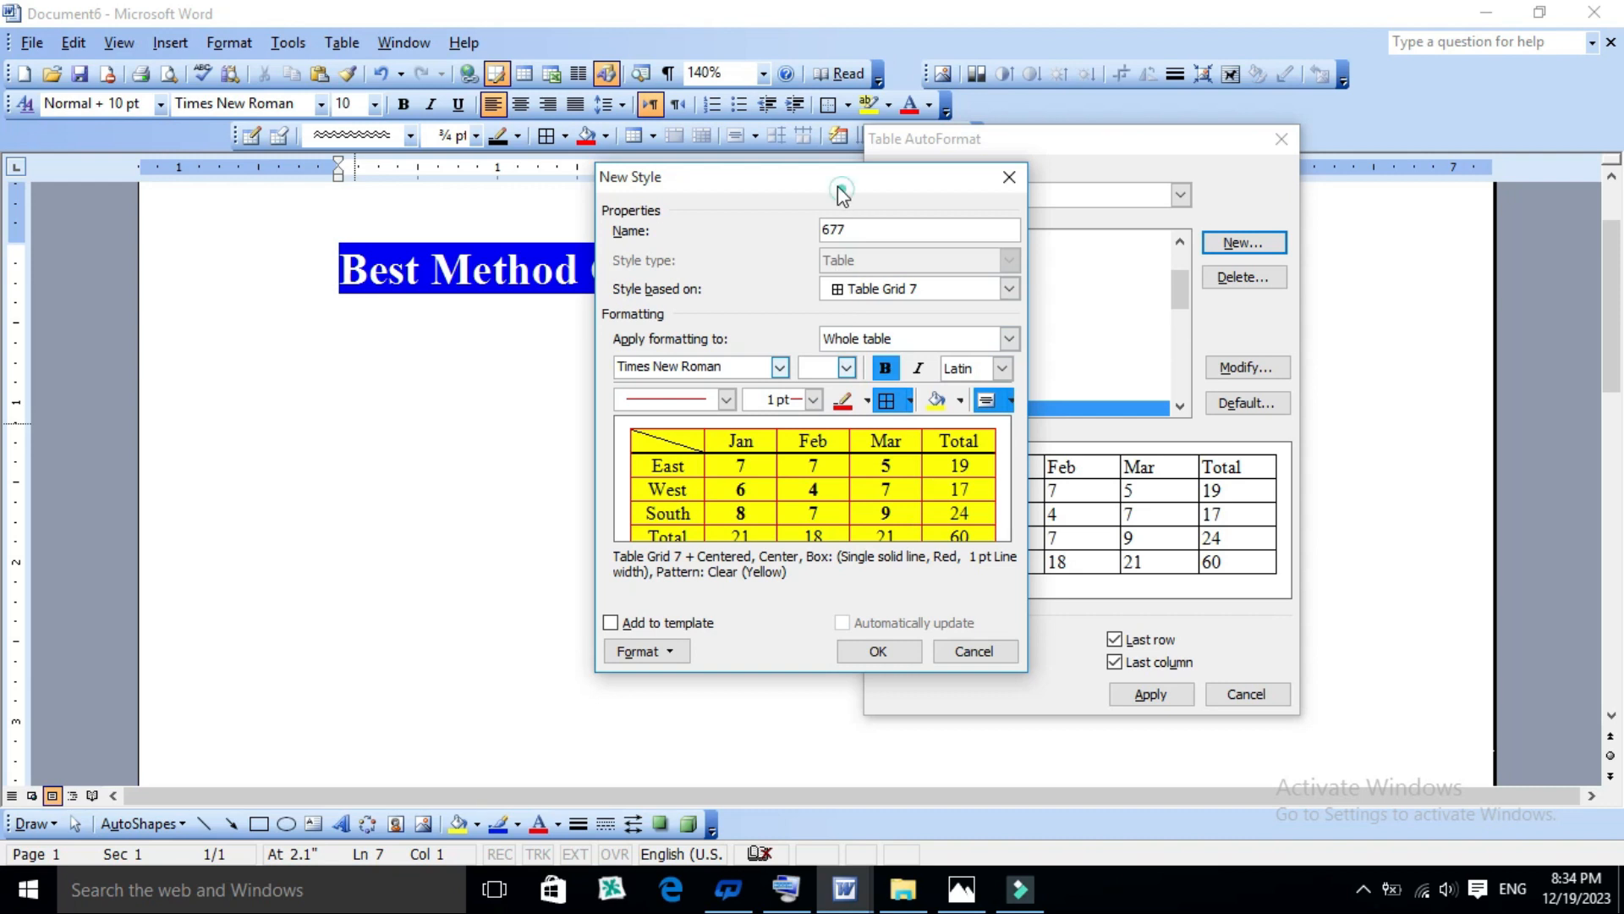
pyautogui.moveTo(842, 193); pyautogui.dragTo(707, 151)
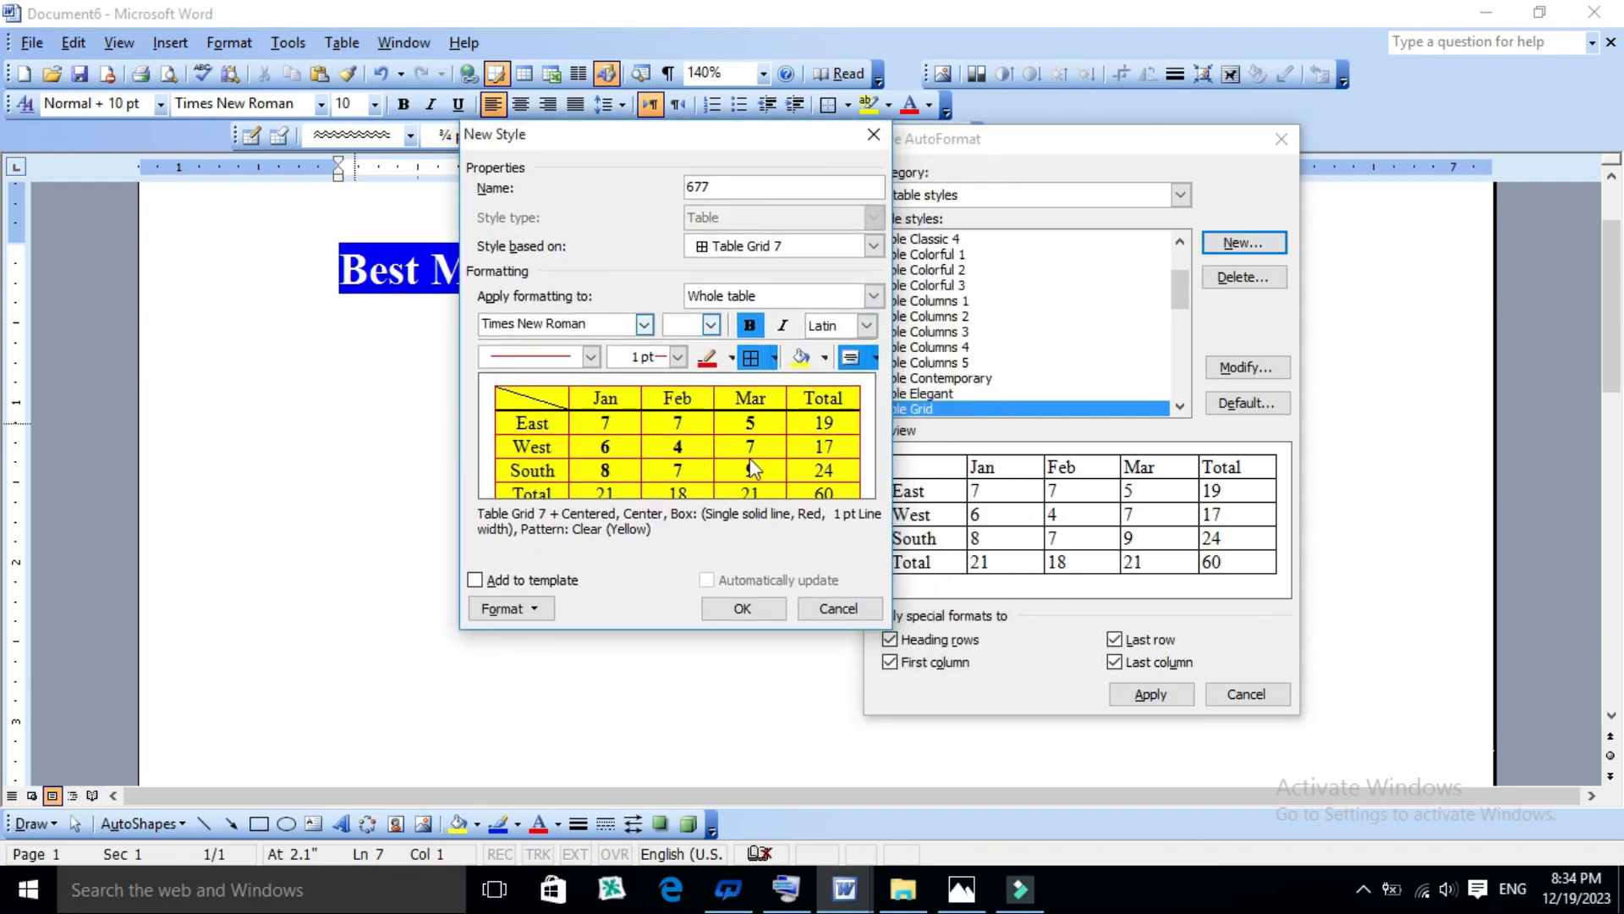
pyautogui.click(745, 606)
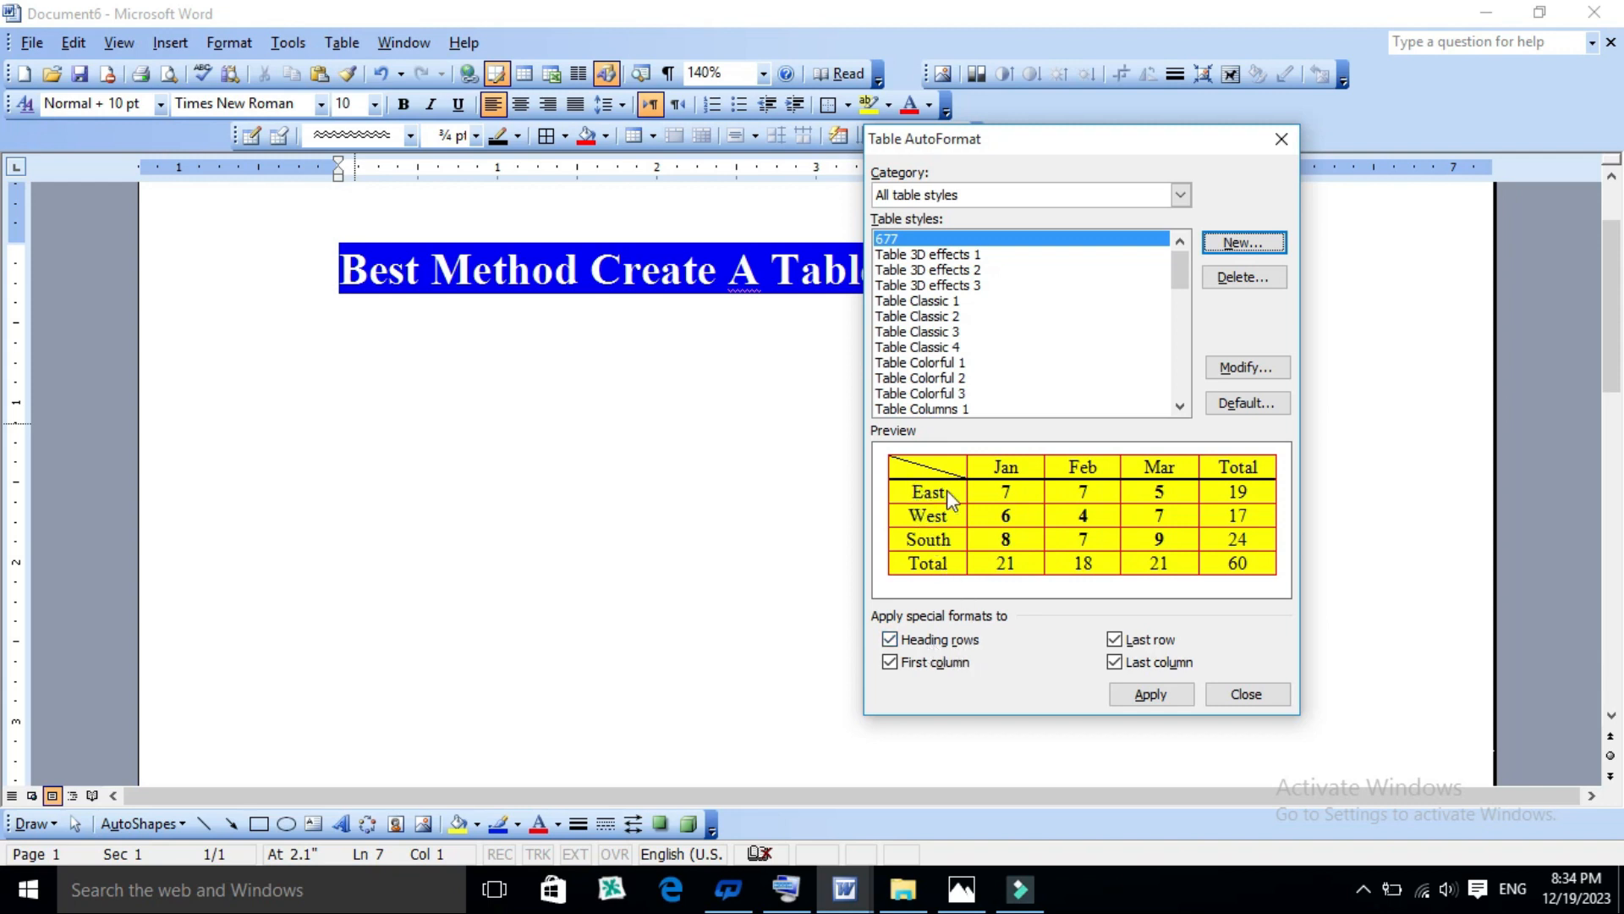
# - Toggle the Heading rows special format off and back on for style 677, and clear First column
pyautogui.click(890, 640)
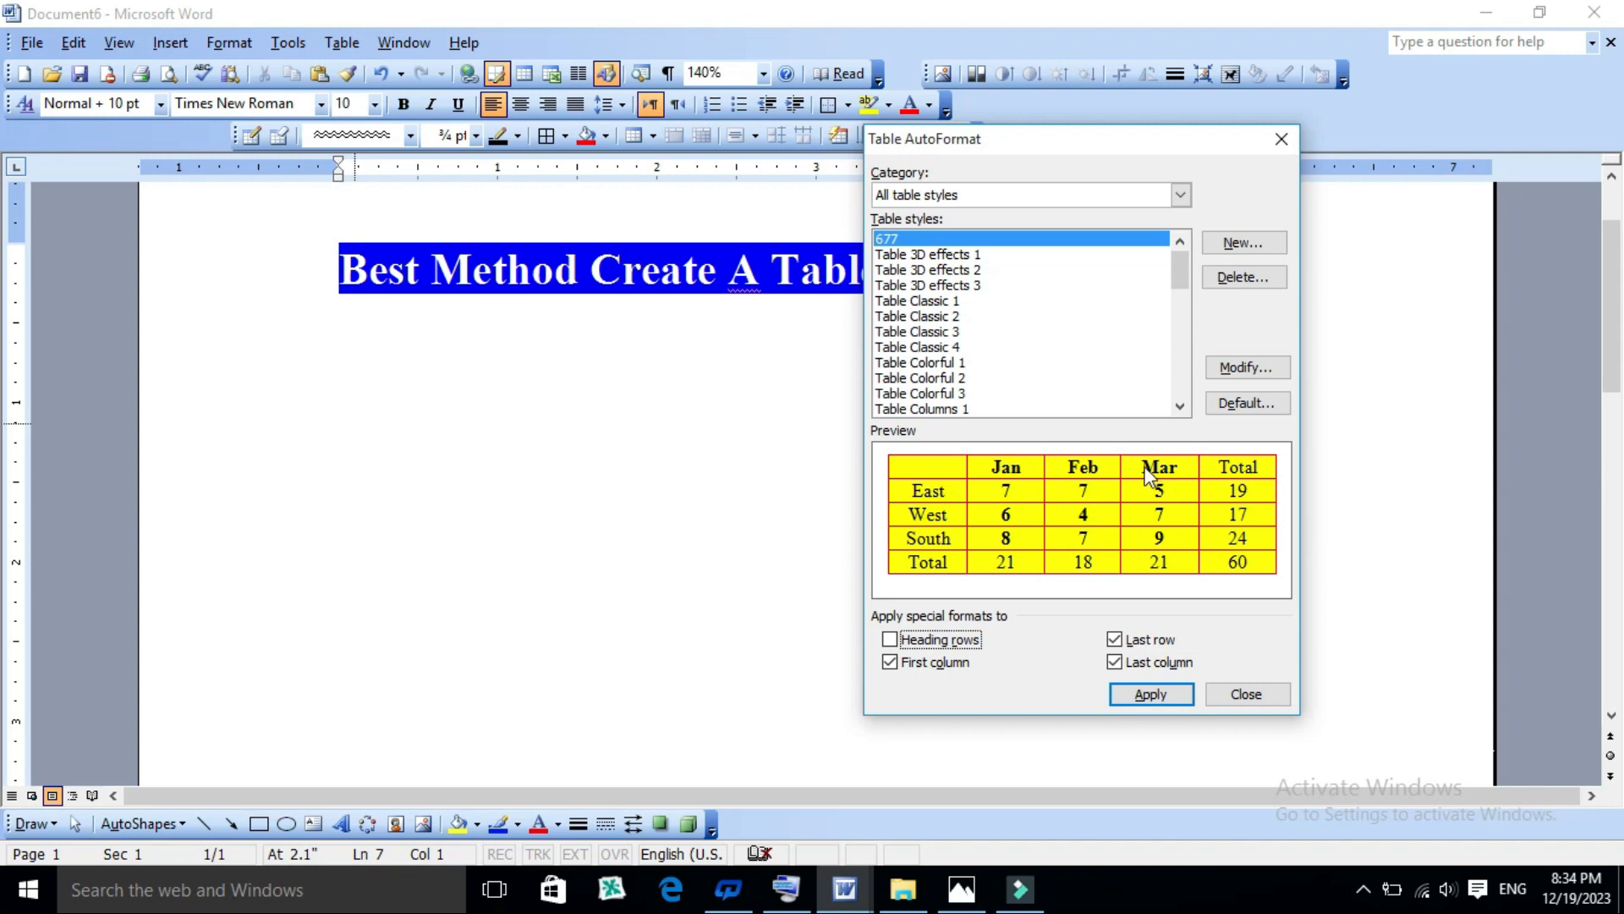
pyautogui.click(898, 641)
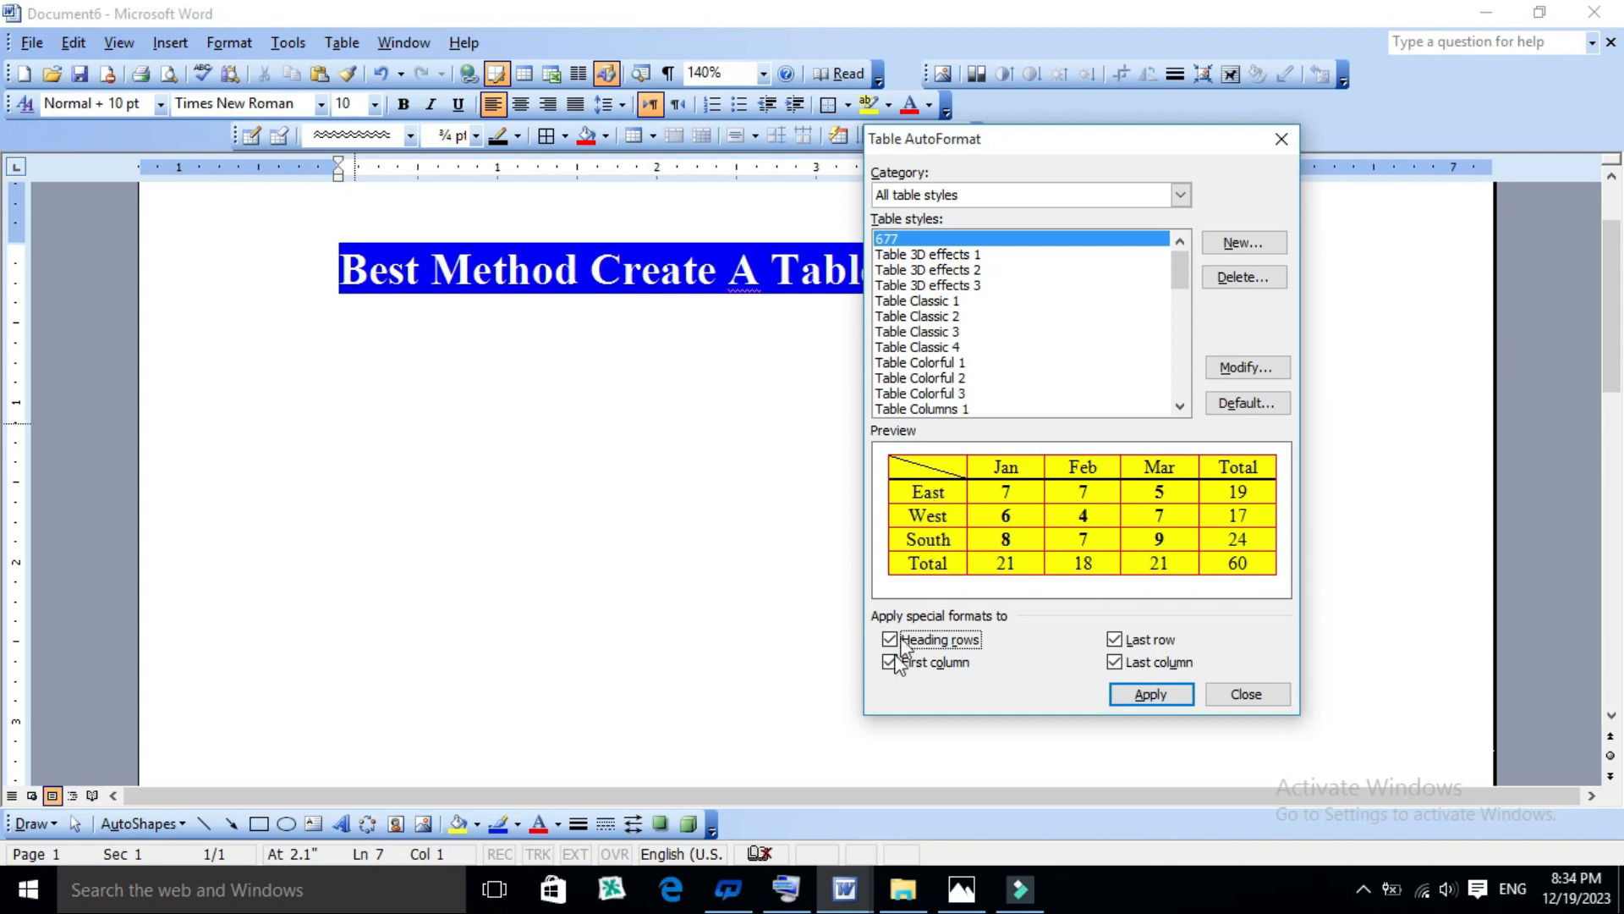
pyautogui.click(889, 666)
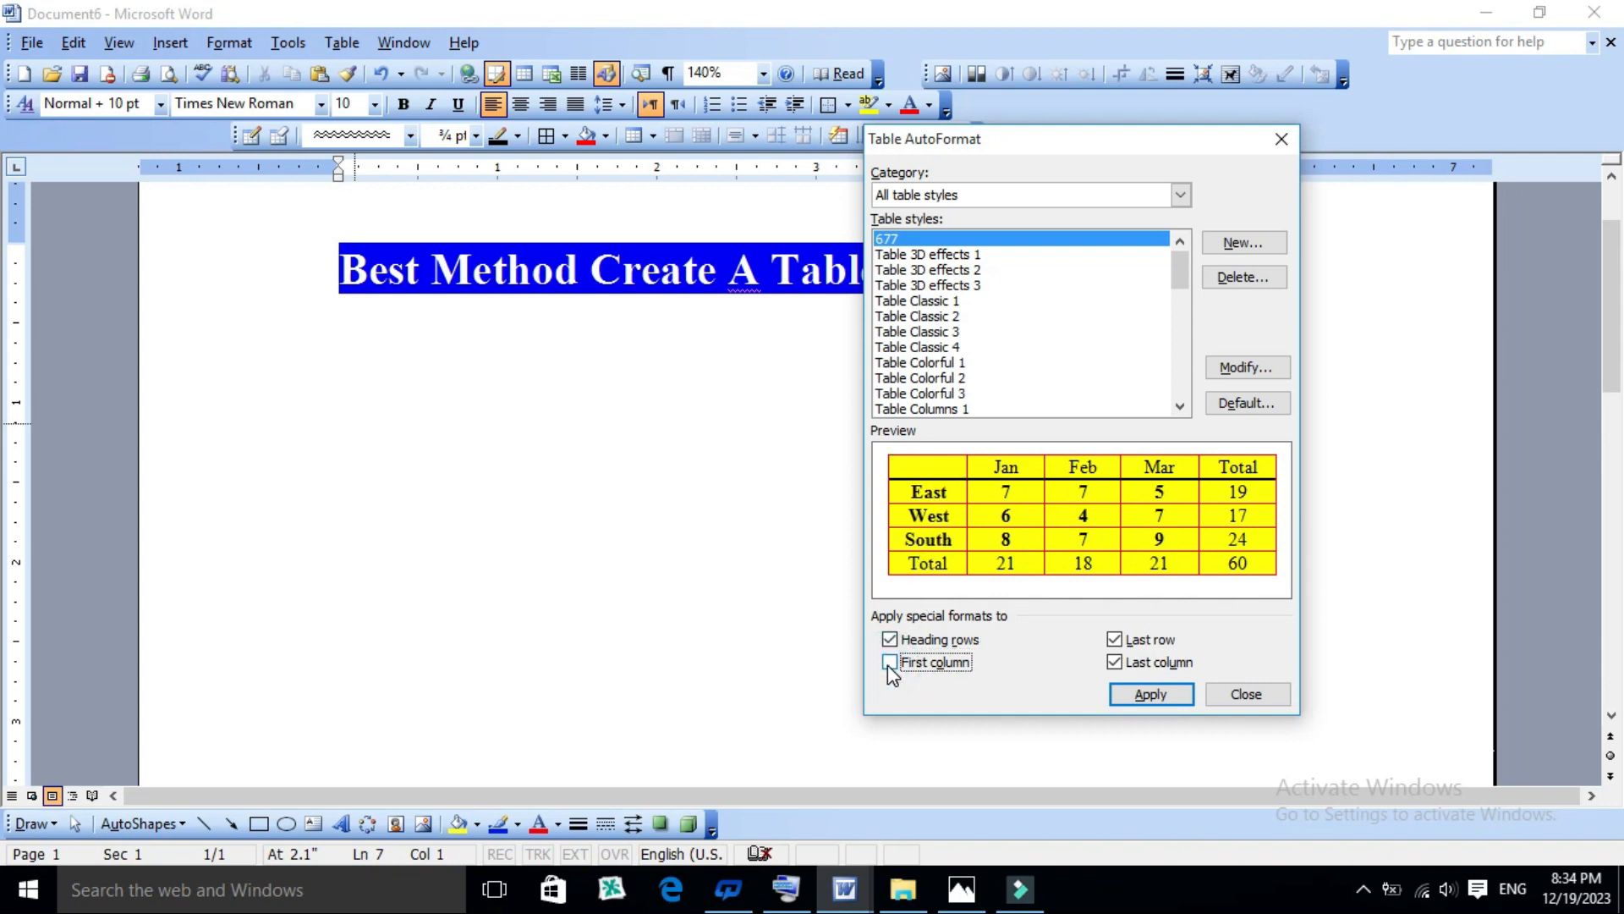
pyautogui.click(890, 663)
pyautogui.click(890, 664)
# - Toggle the Last row and Last column special formats, leaving Last column enabled and Last row cleared
pyautogui.click(1113, 642)
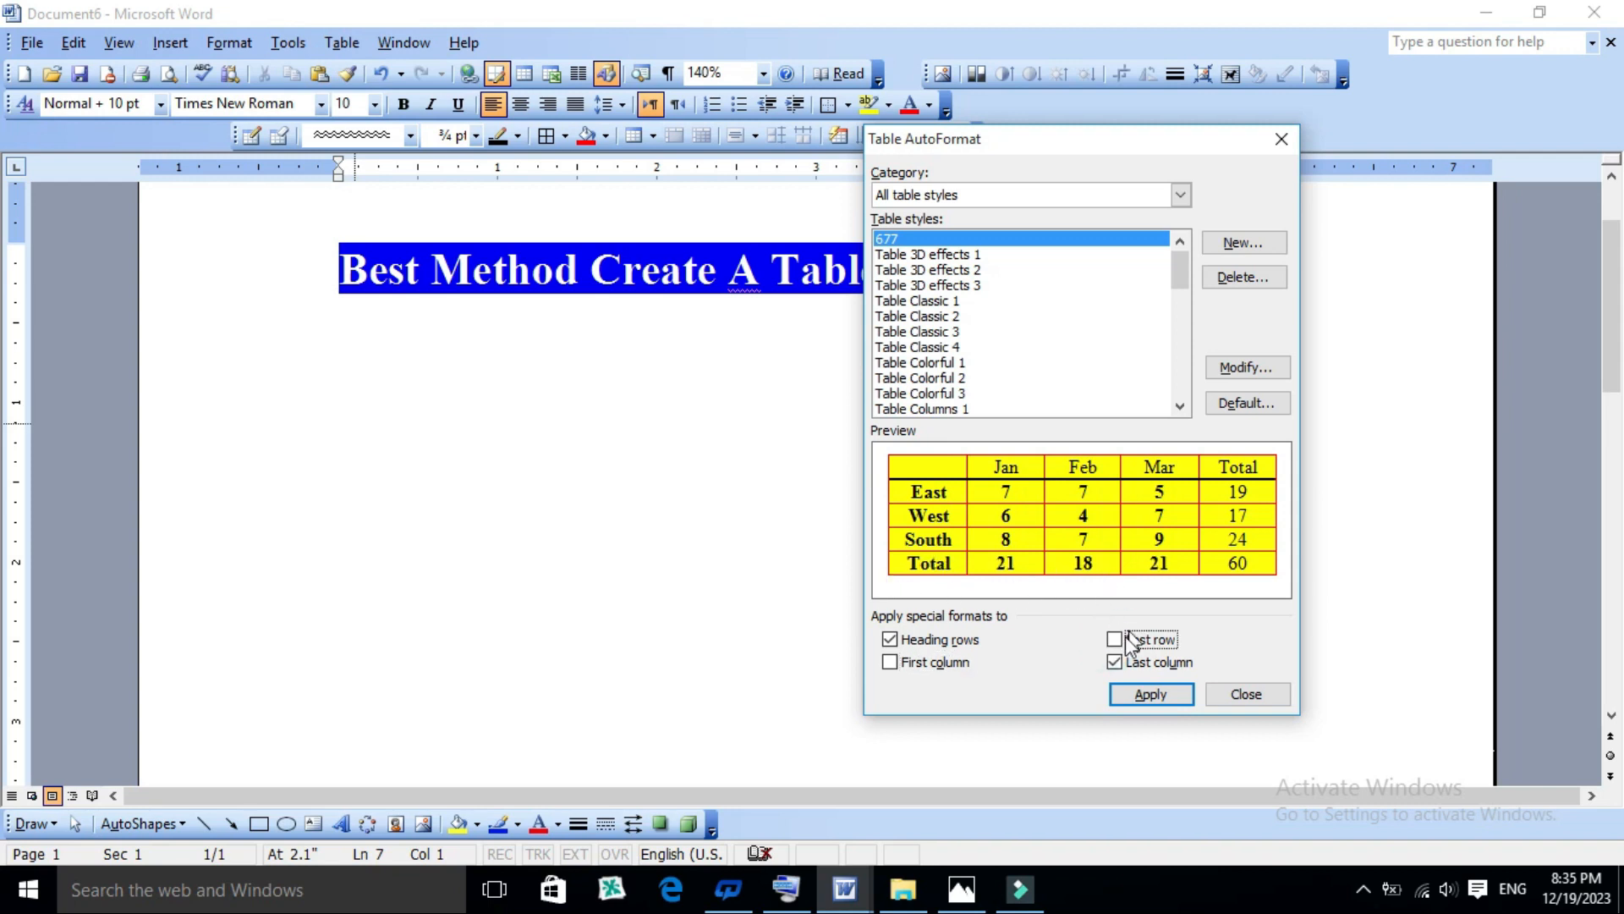
pyautogui.click(1114, 640)
pyautogui.click(1114, 662)
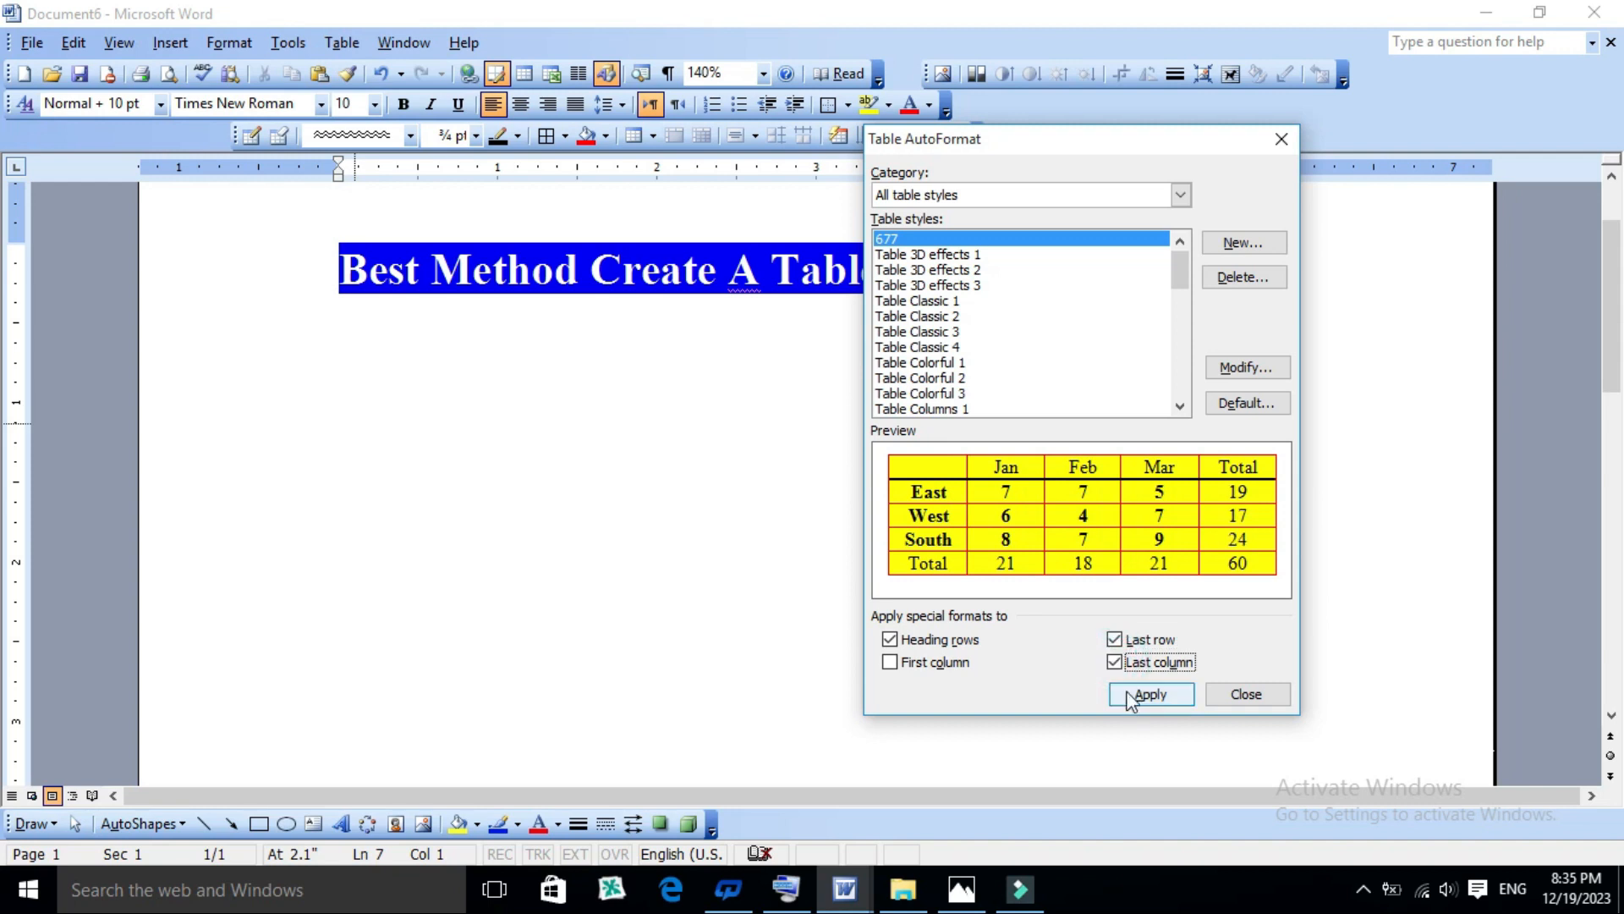
pyautogui.click(1111, 662)
pyautogui.click(1112, 662)
pyautogui.click(1114, 641)
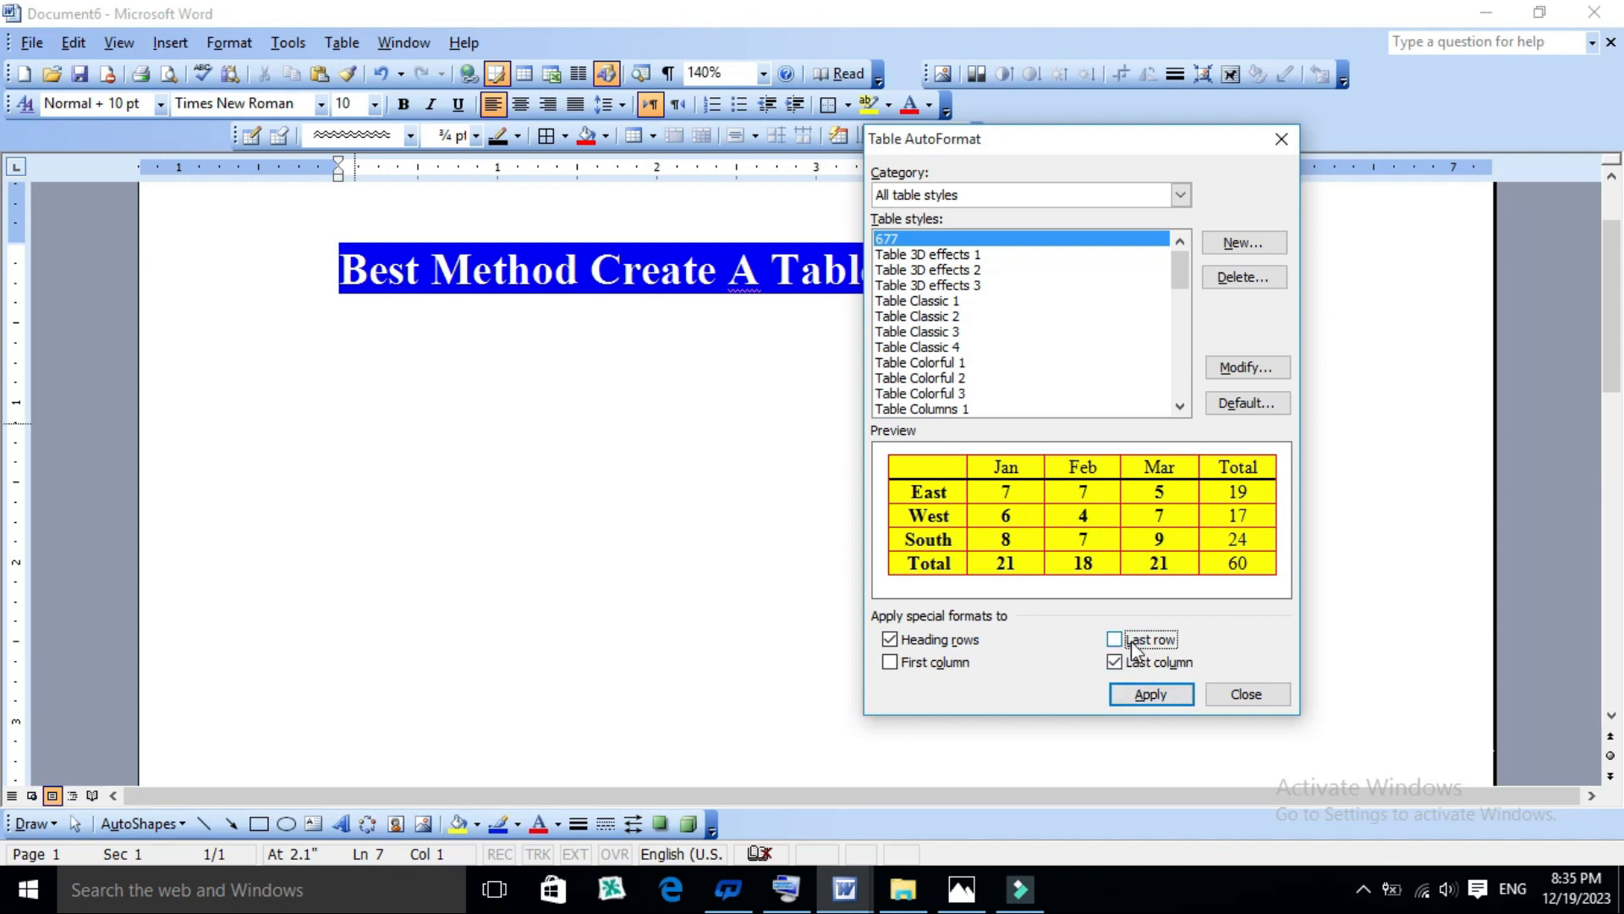
# - Review the default table style options and the modification settings for style 677, leaving both without changes
pyautogui.click(1245, 409)
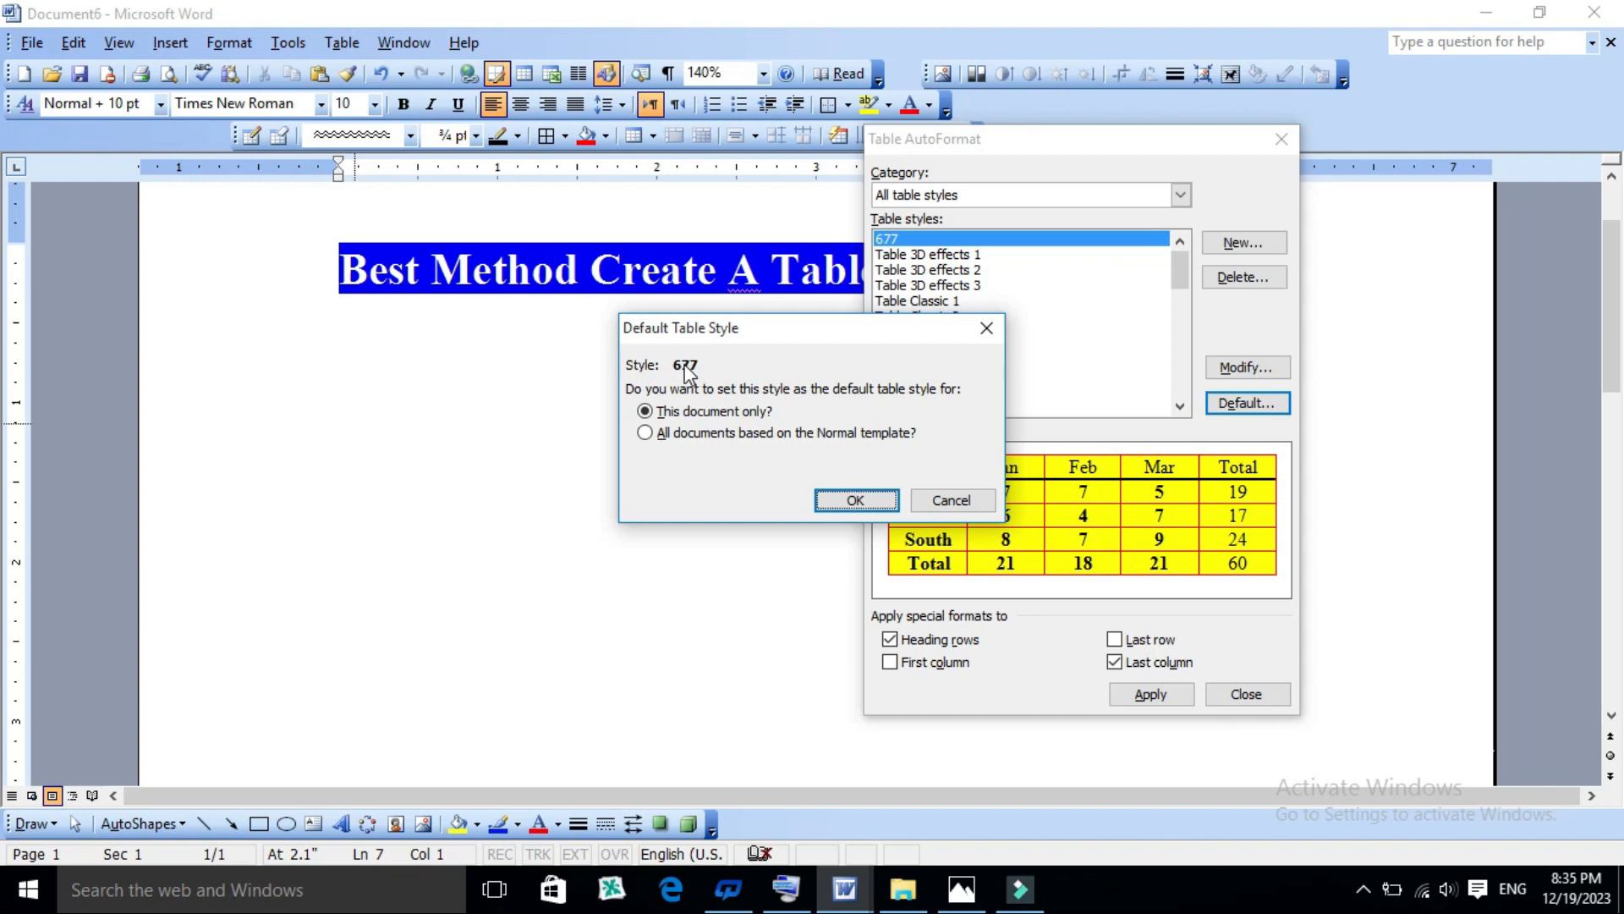
pyautogui.click(951, 501)
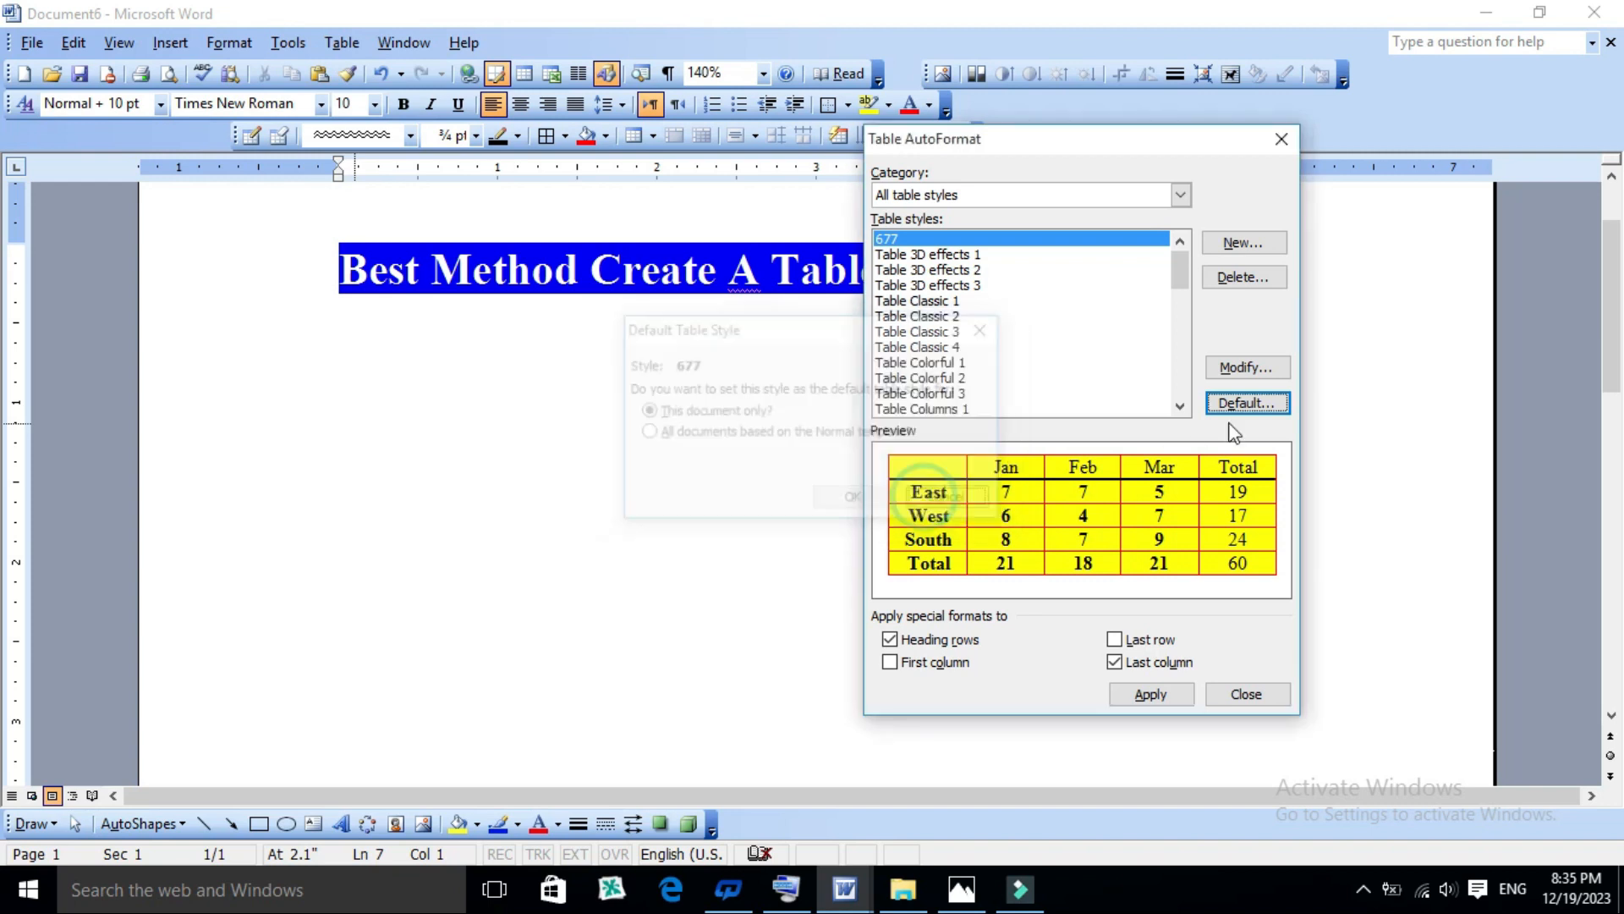
pyautogui.click(1247, 367)
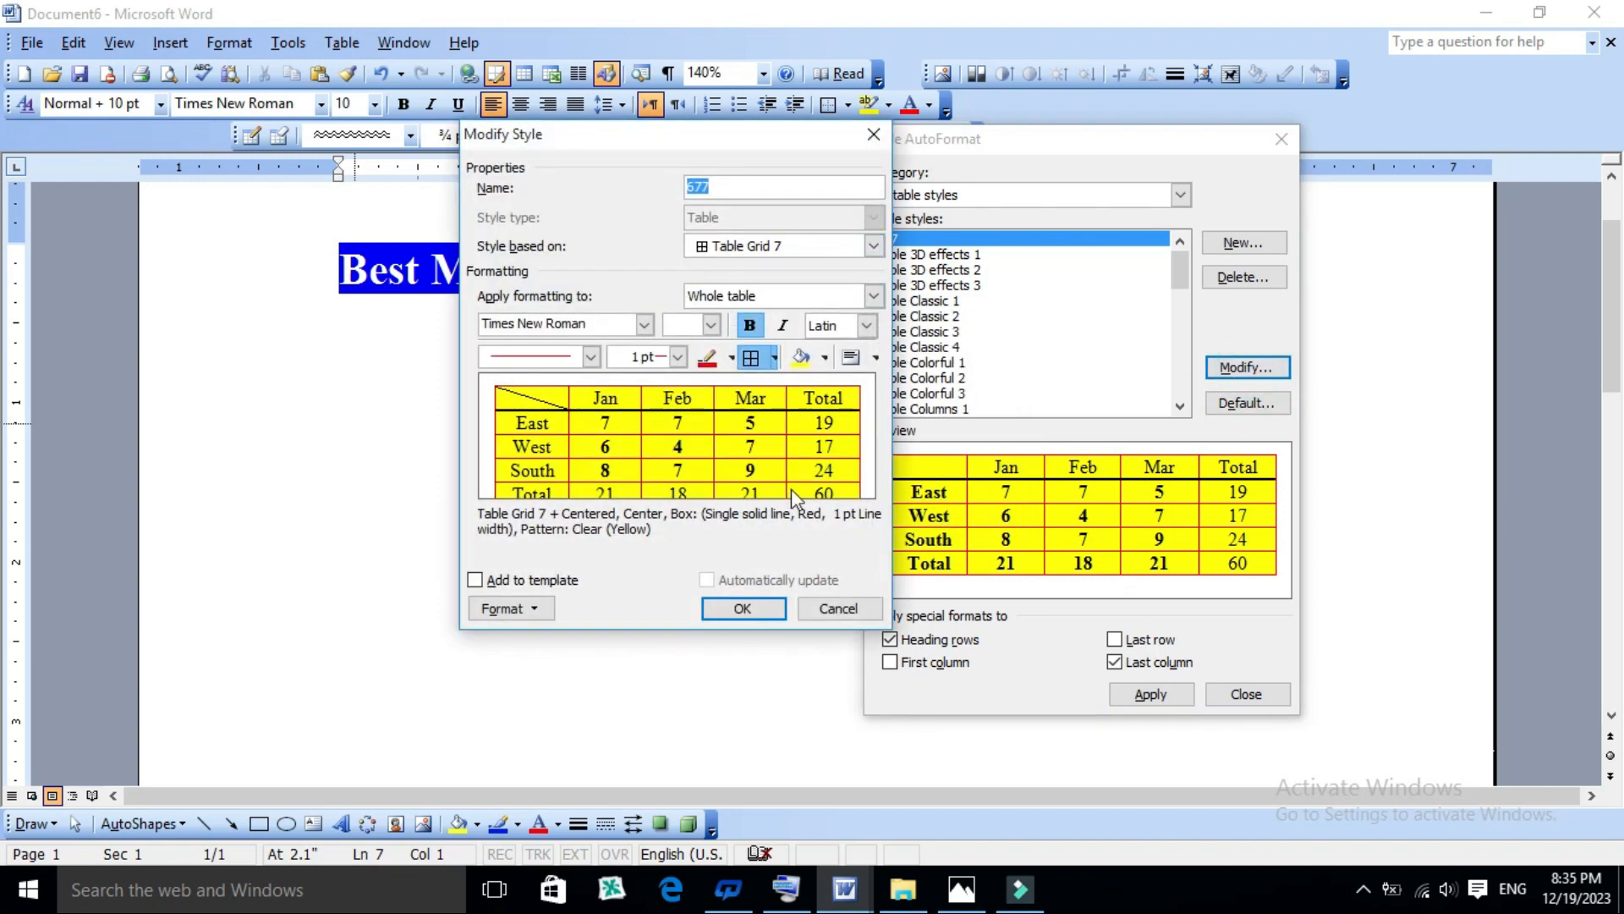
pyautogui.click(838, 608)
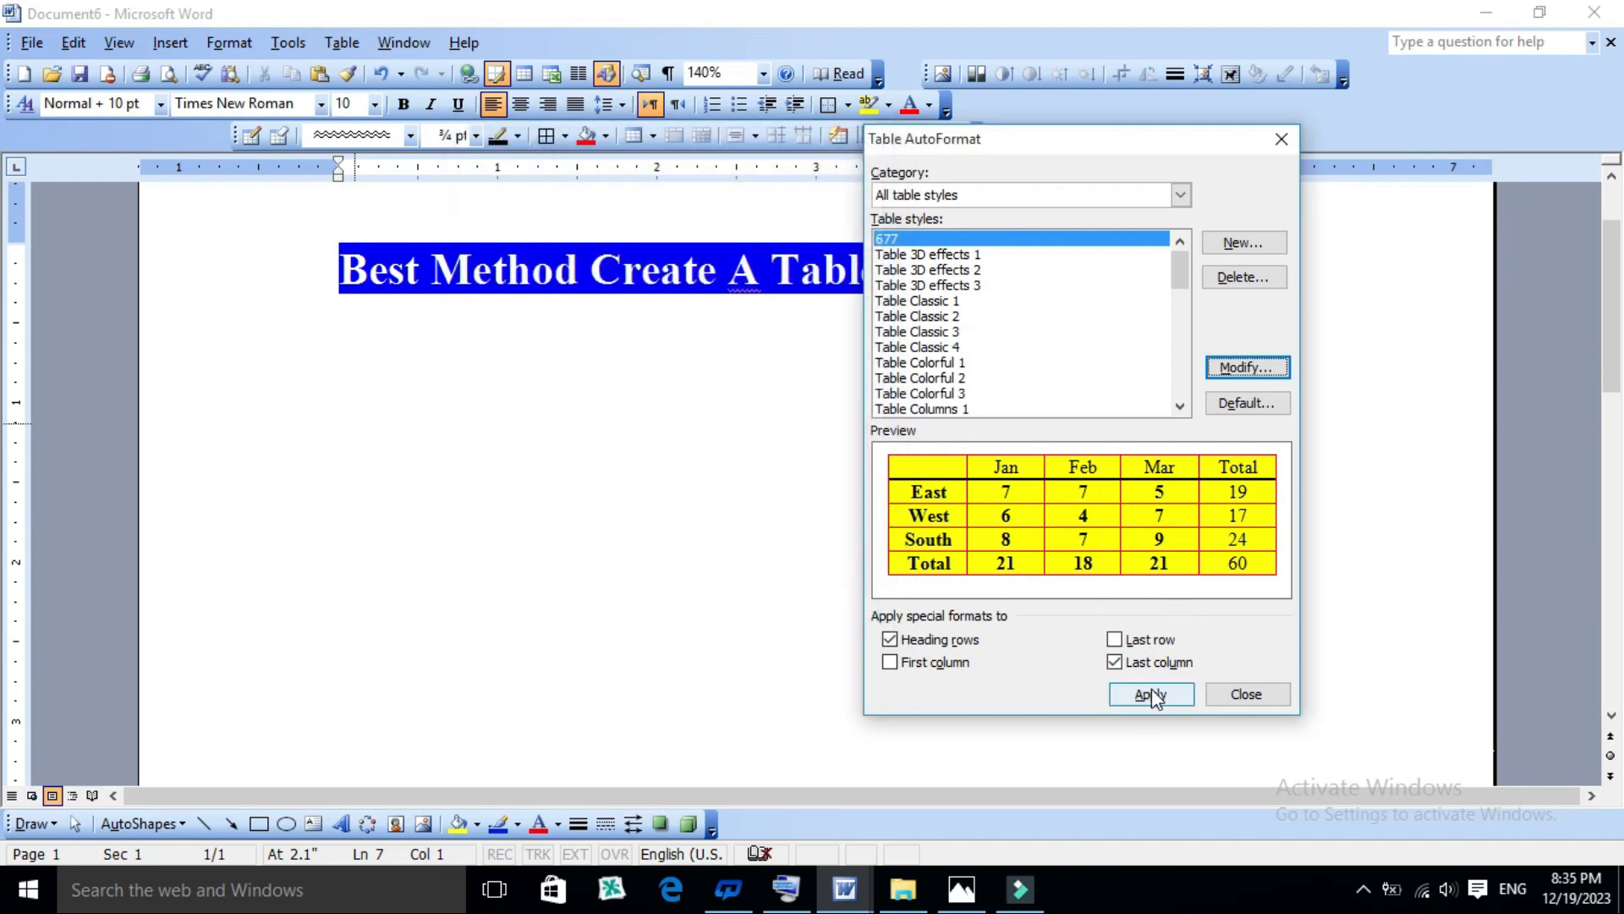
# - Apply style 677 and insert a table with 5 columns and 2 rows below the title
pyautogui.click(1143, 699)
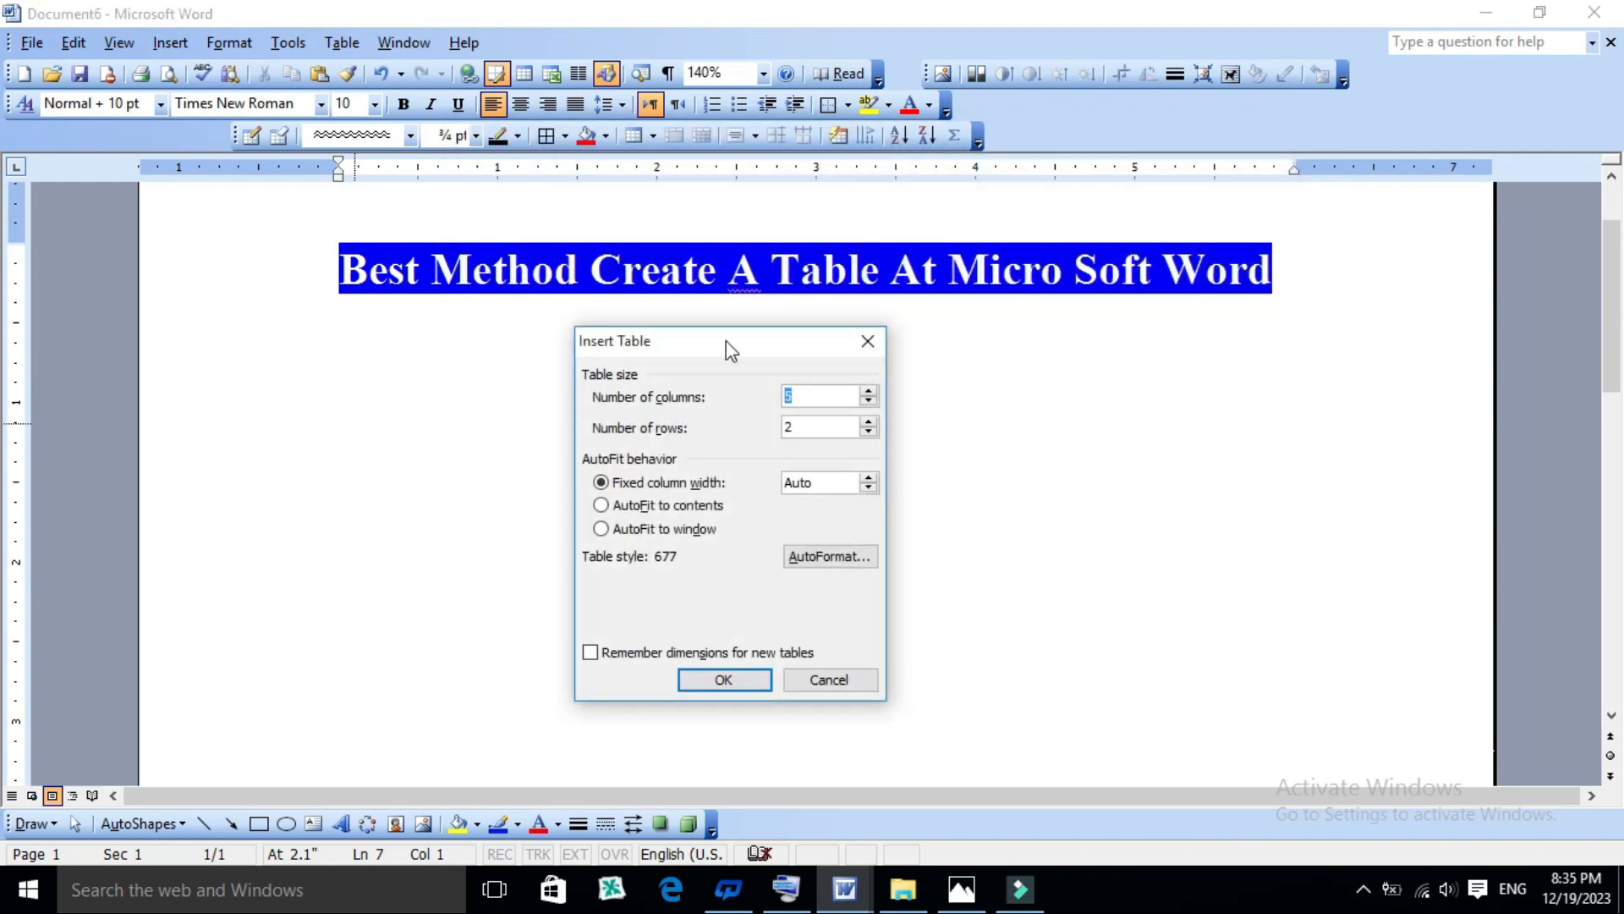
pyautogui.moveTo(726, 342); pyautogui.dragTo(705, 380)
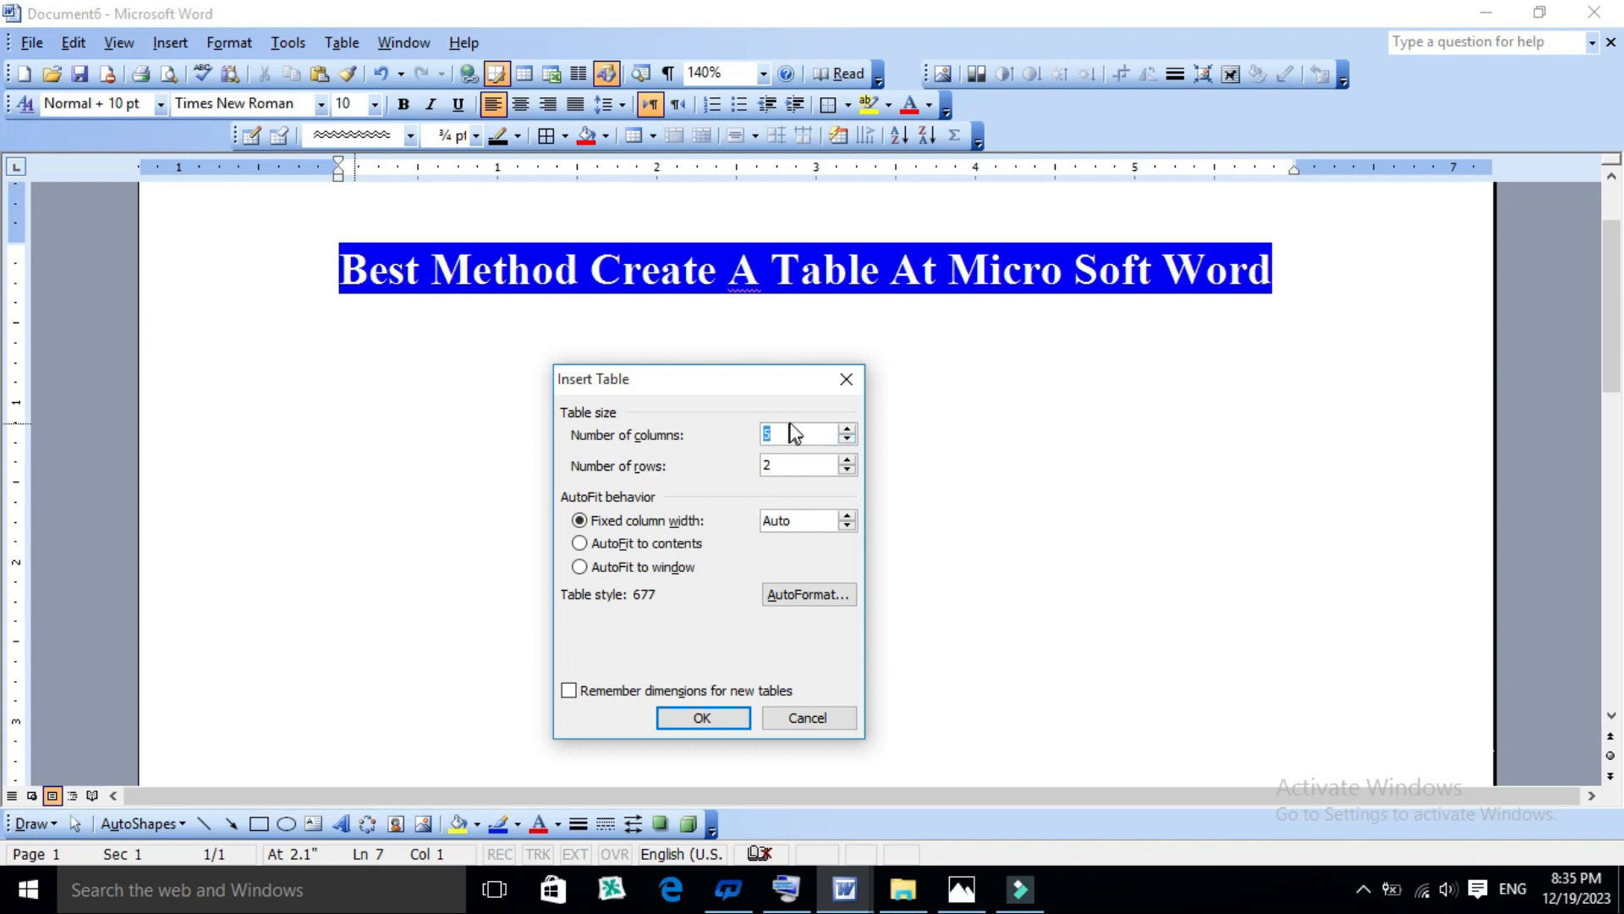
pyautogui.click(699, 716)
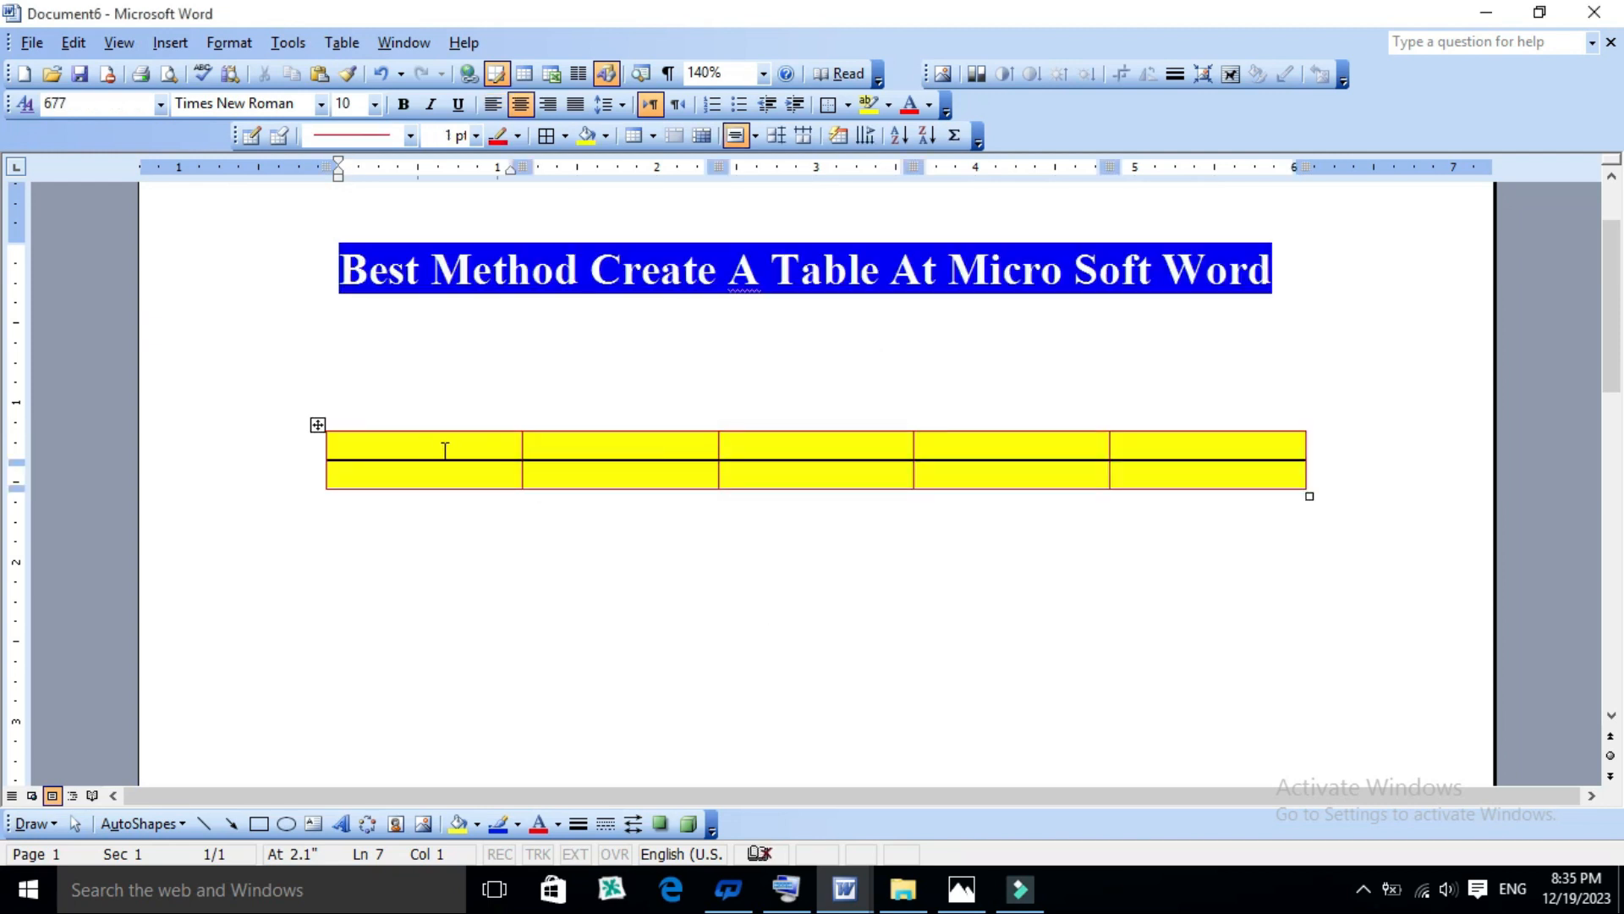
# - Add rows at the end of the table until it has nine rows
pyautogui.click(1190, 471)
pyautogui.press('Tab')
pyautogui.press('Tab')
pyautogui.press('Tab')
pyautogui.press('Tab')
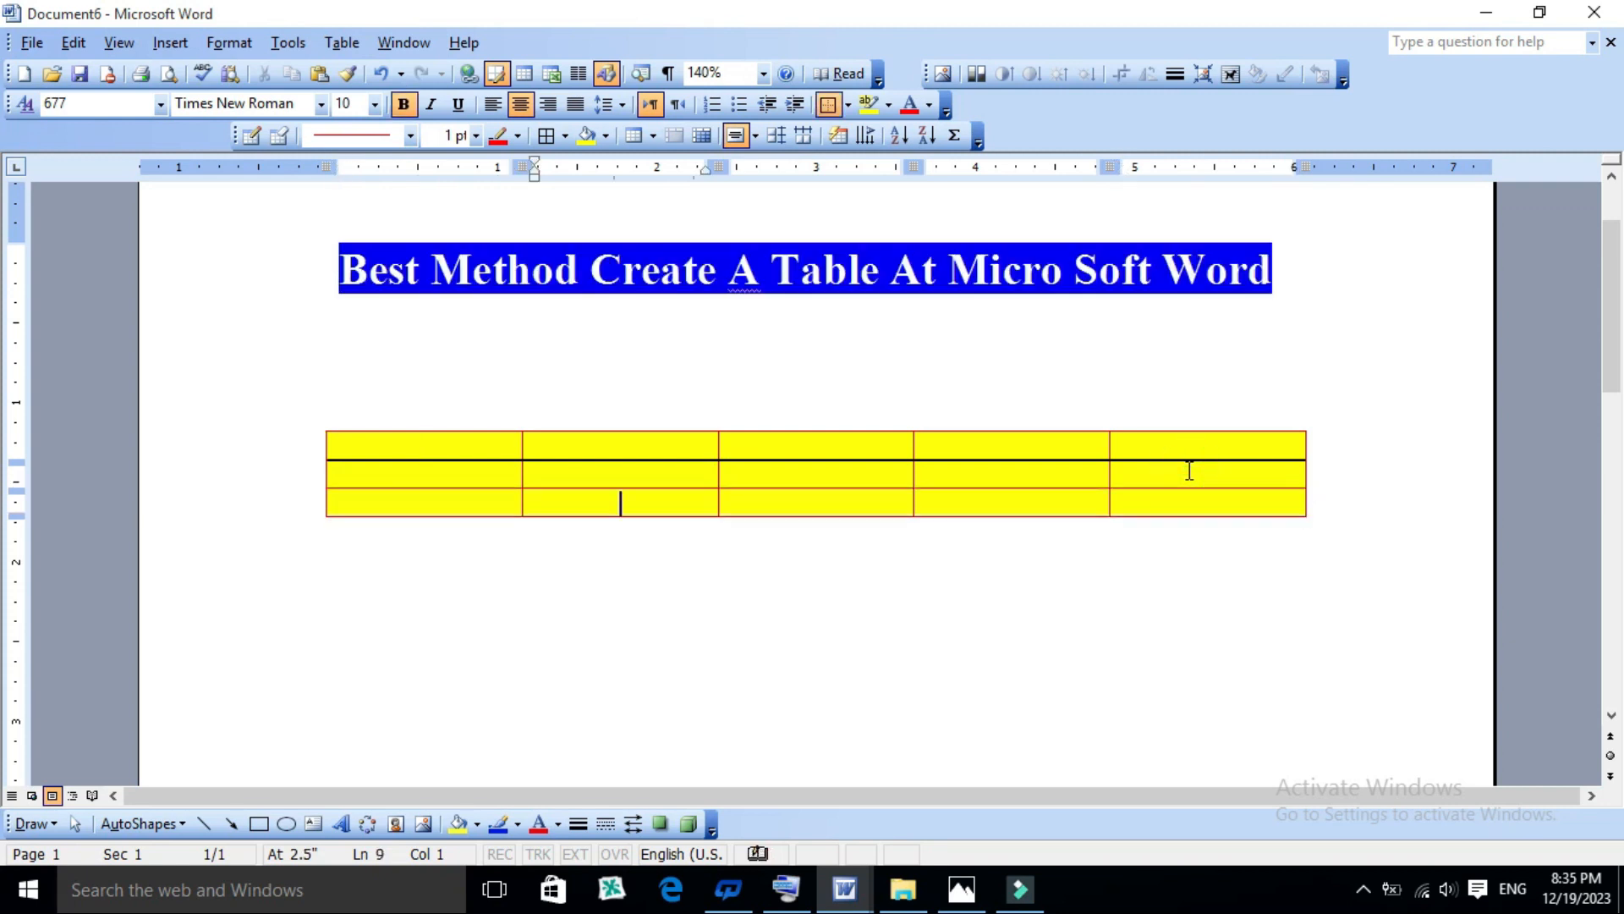
pyautogui.press('Tab')
pyautogui.press('Tab')
pyautogui.press('Tab')
pyautogui.press('Tab')
pyautogui.press('Tab')
pyautogui.press('Tab')
pyautogui.press('Tab')
pyautogui.press('Tab')
pyautogui.press('Tab')
pyautogui.press('Tab')
pyautogui.press('Tab')
pyautogui.press('Tab')
pyautogui.press('Tab')
pyautogui.press('Tab')
pyautogui.press('Tab')
pyautogui.press('Tab')
pyautogui.press('Tab')
pyautogui.press('Tab')
pyautogui.press('Tab')
pyautogui.press('Tab')
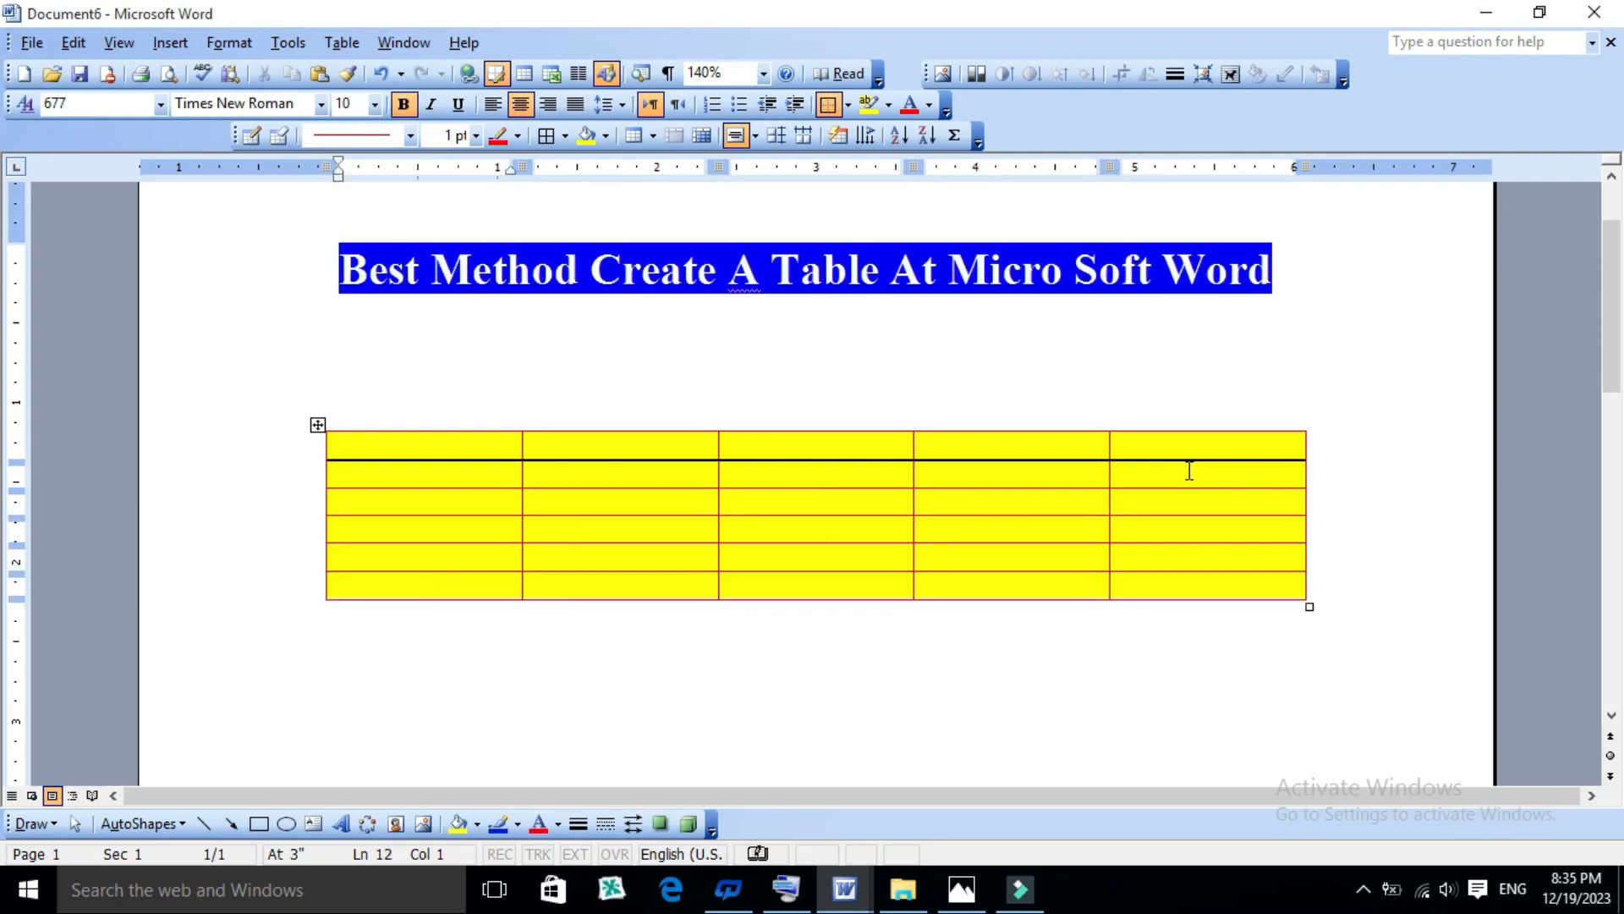
pyautogui.press('Tab')
pyautogui.press('Tab')
pyautogui.press('Tab')
pyautogui.press('Tab')
pyautogui.press('Tab')
pyautogui.press('Tab')
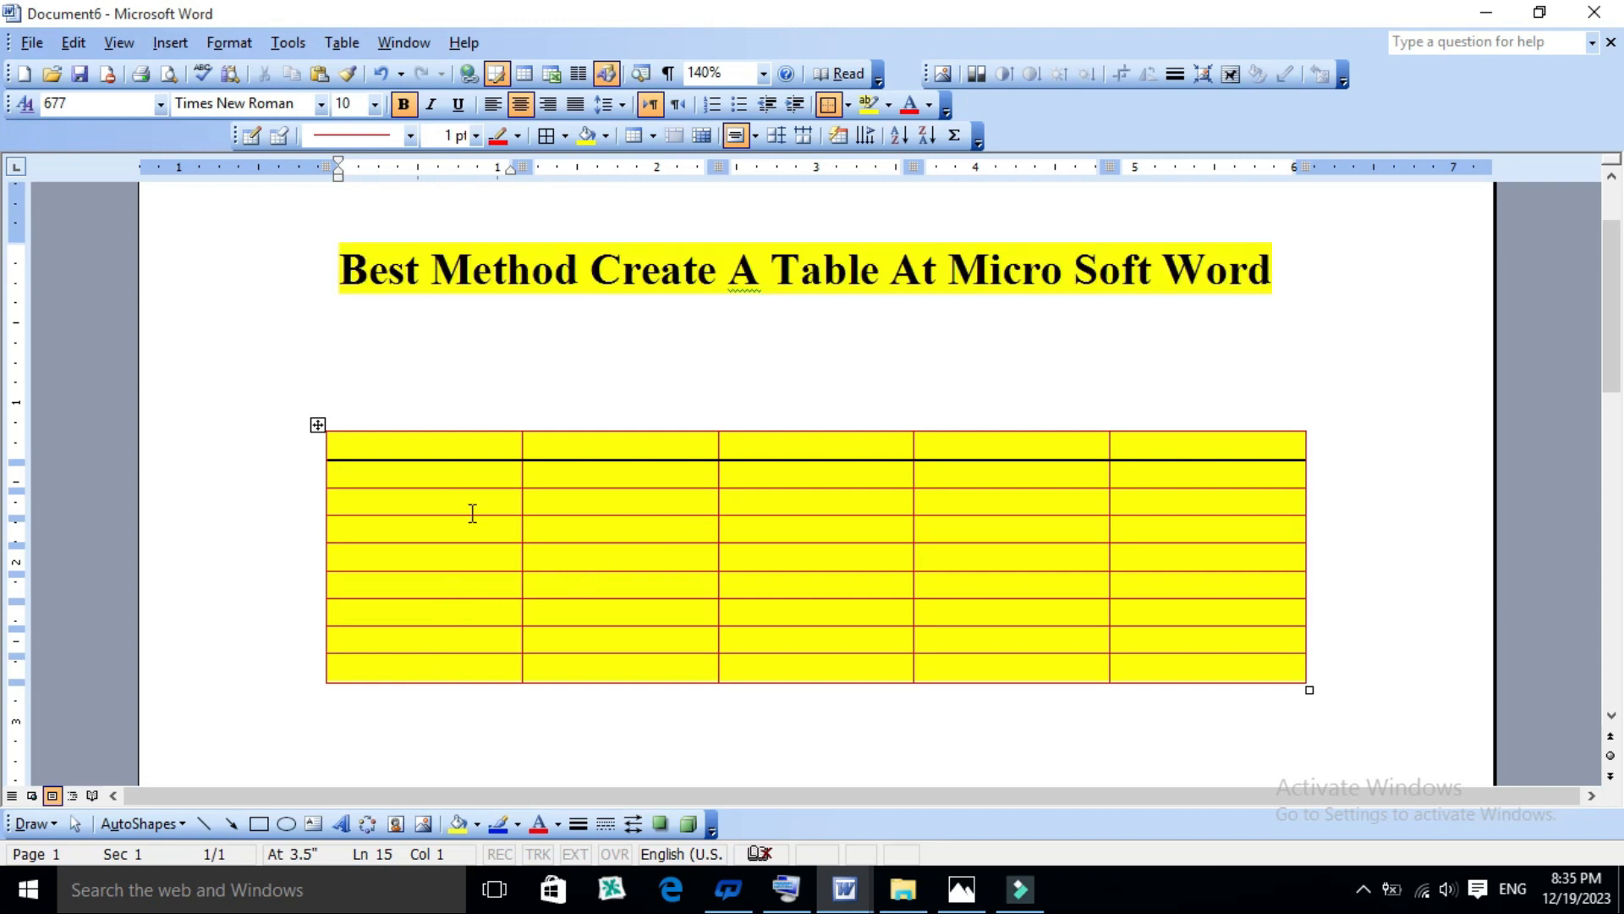
pyautogui.scroll(-1, 715, 591)
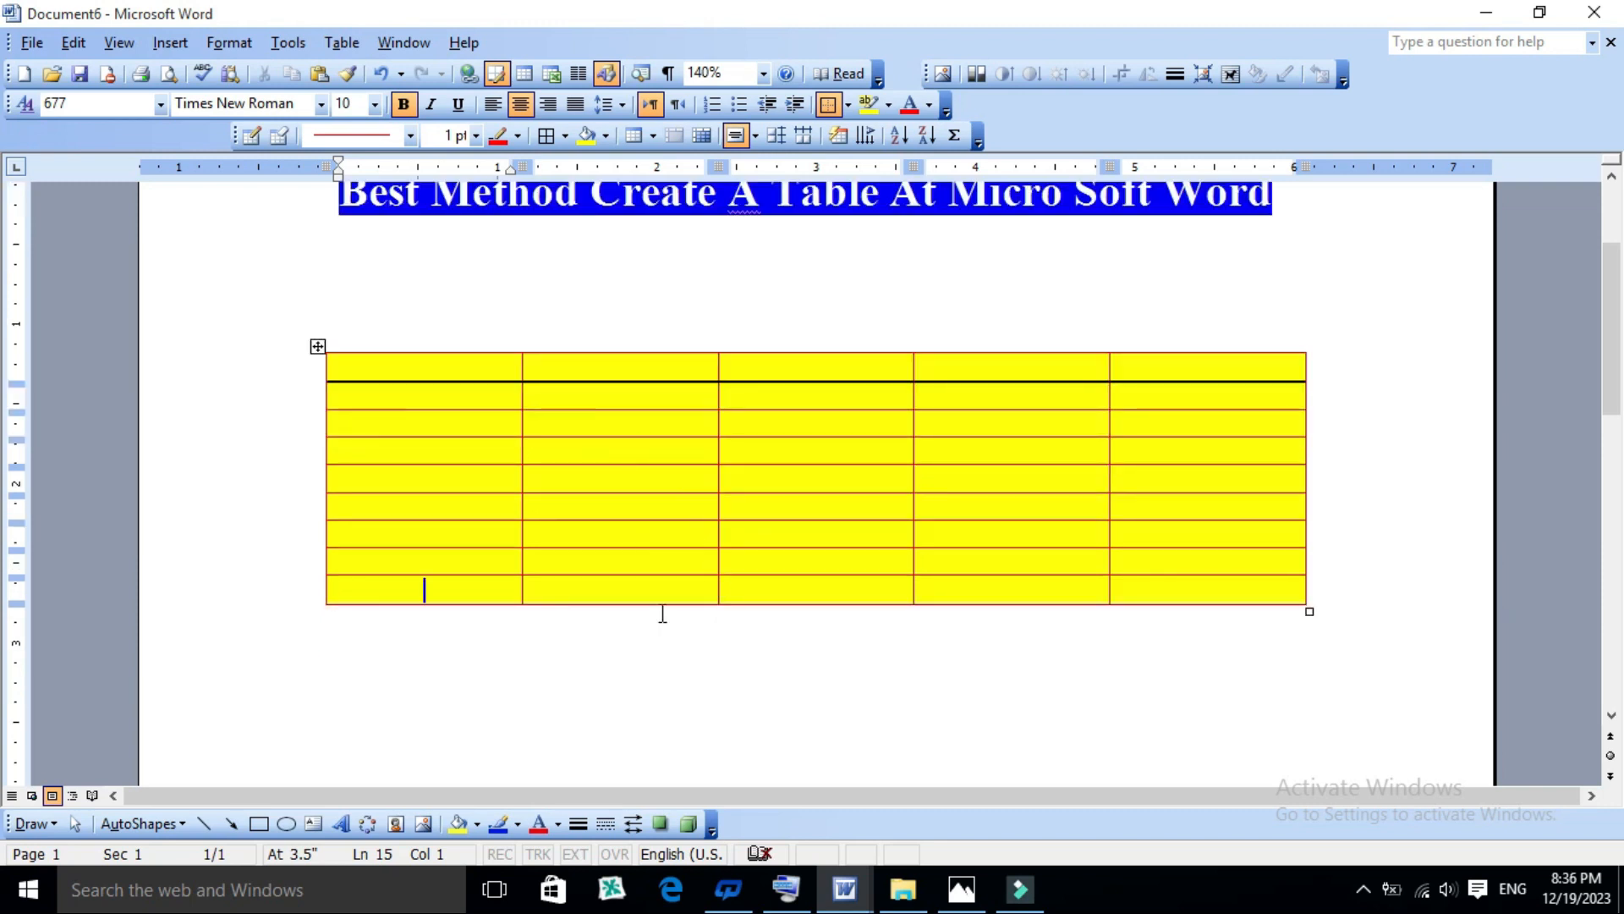
pyautogui.click(658, 645)
# - Preview several AutoFormat styles for the table, including Table Colorful 3 and Table Classic 1, and apply Table 3D effects 3
pyautogui.click(416, 370)
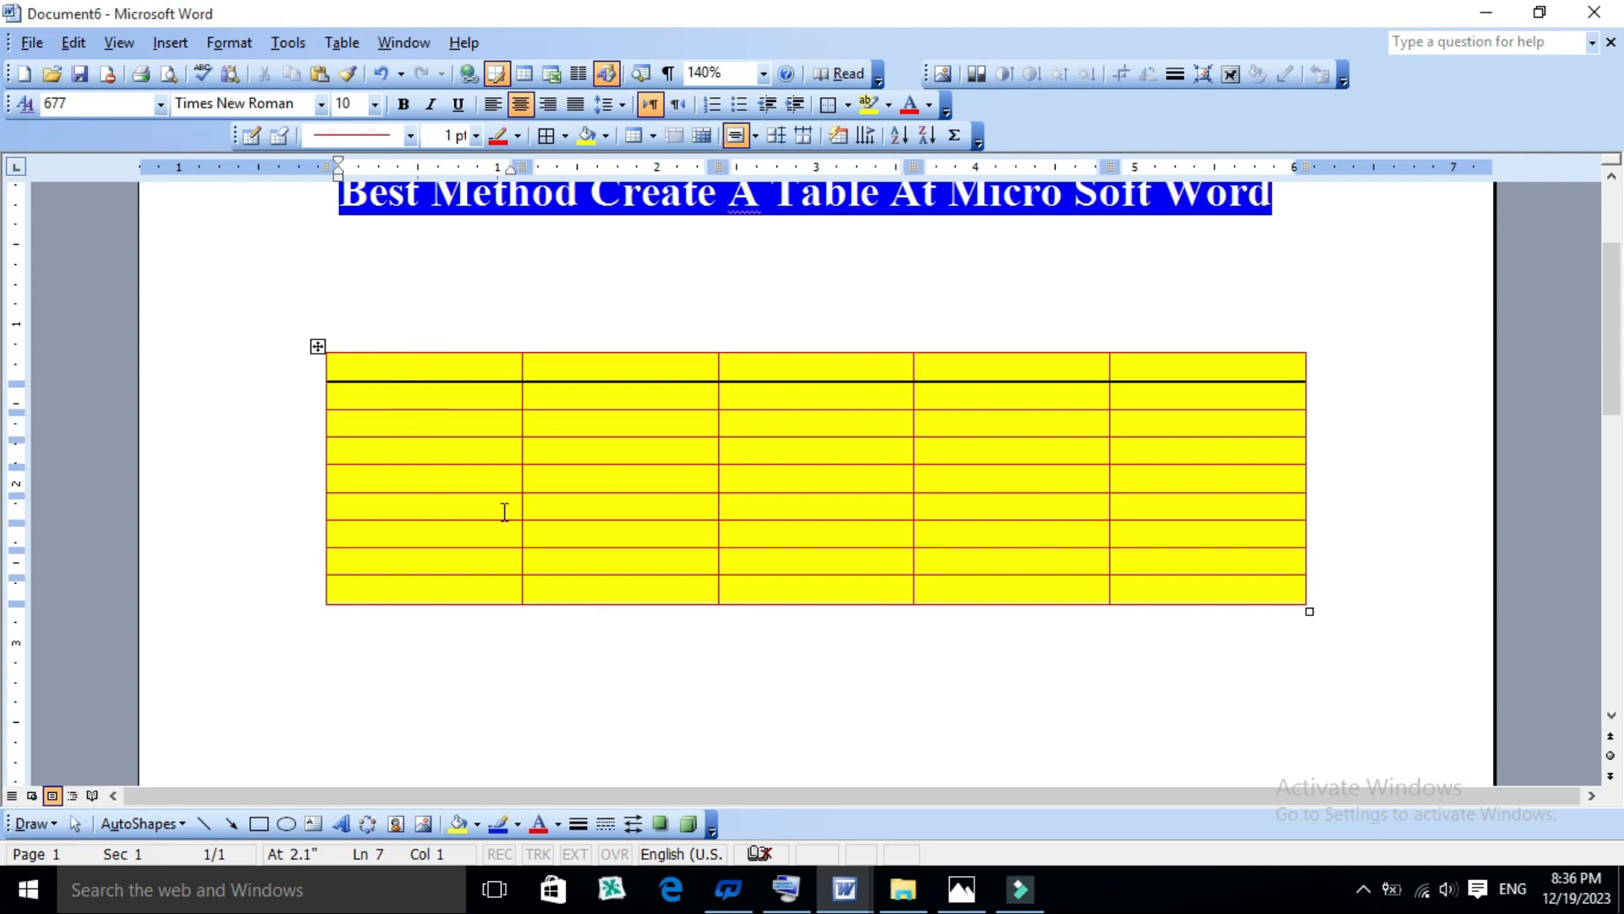
pyautogui.click(406, 364)
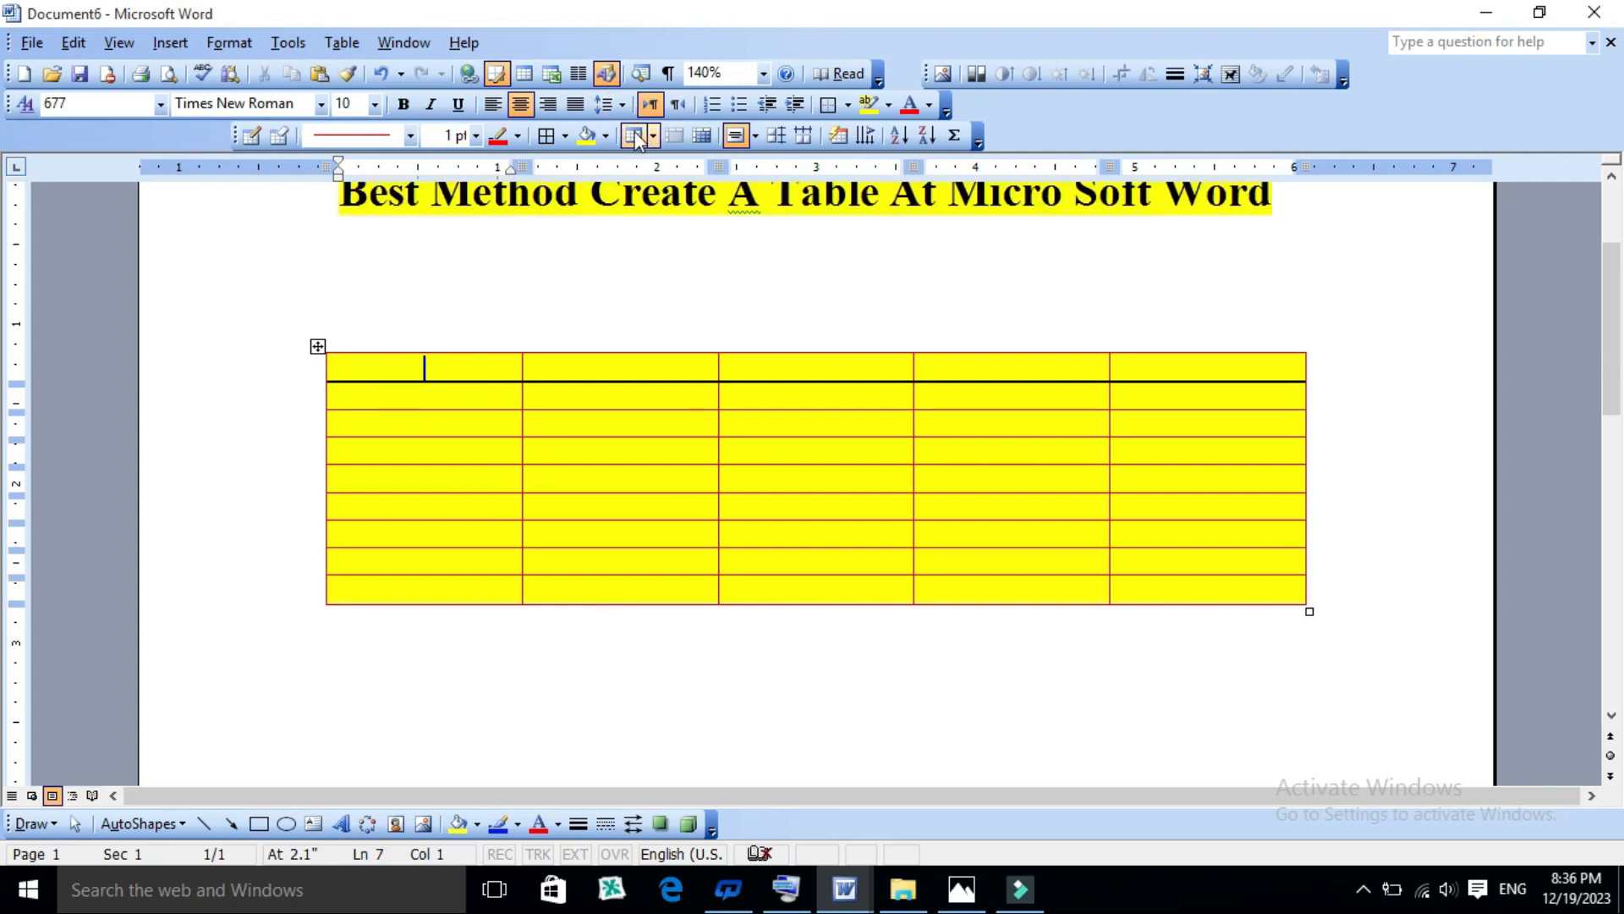
pyautogui.click(341, 43)
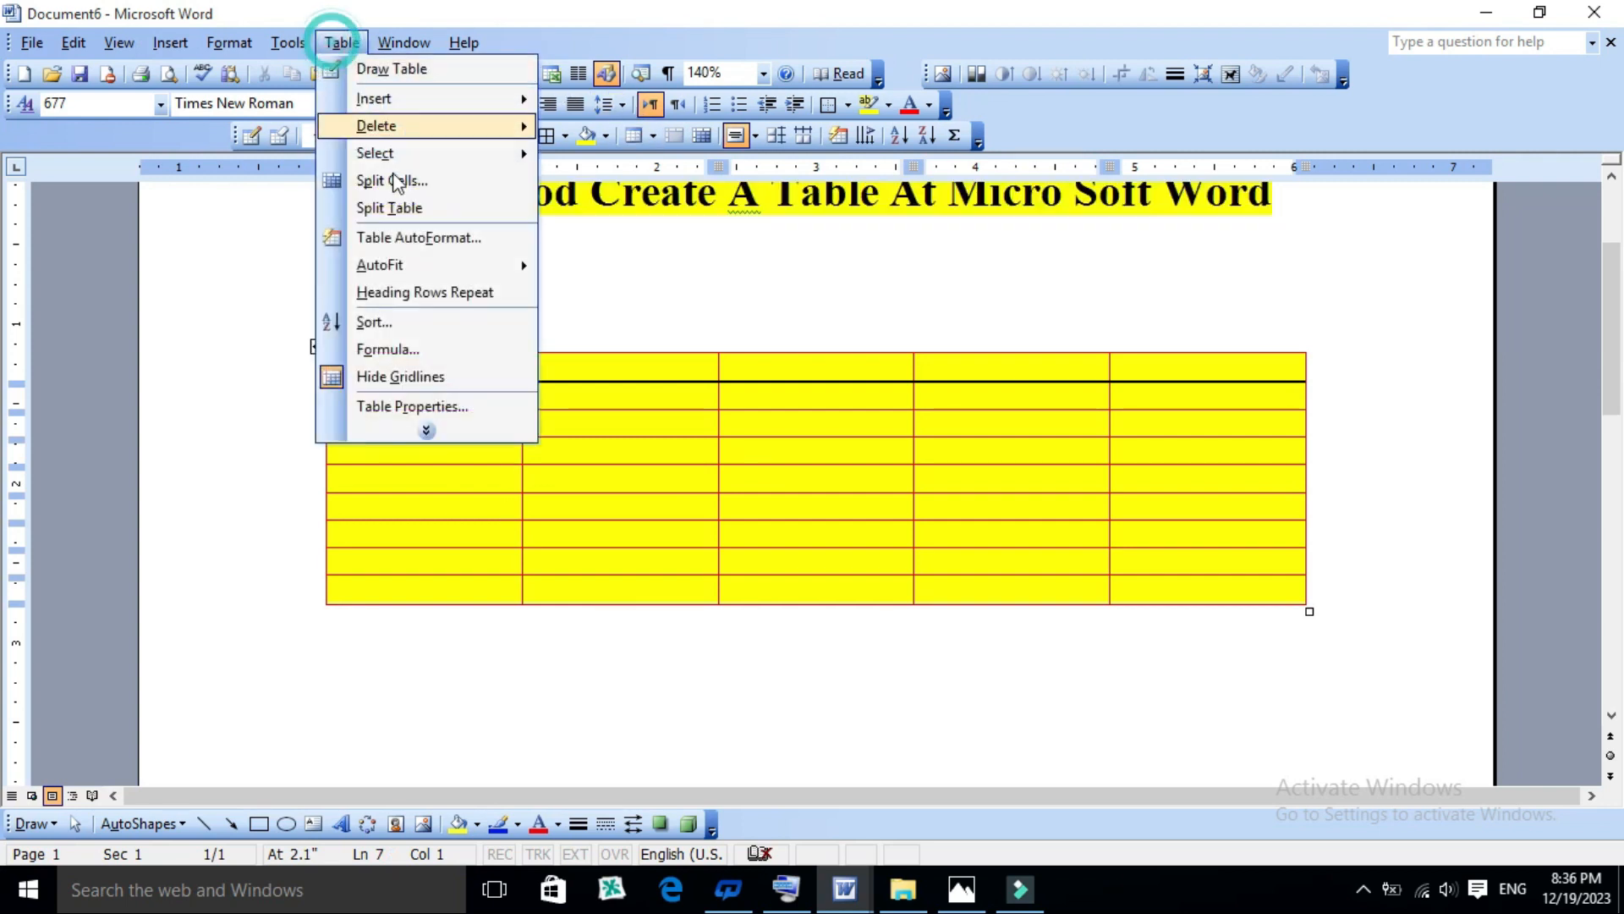
pyautogui.click(395, 238)
pyautogui.click(896, 393)
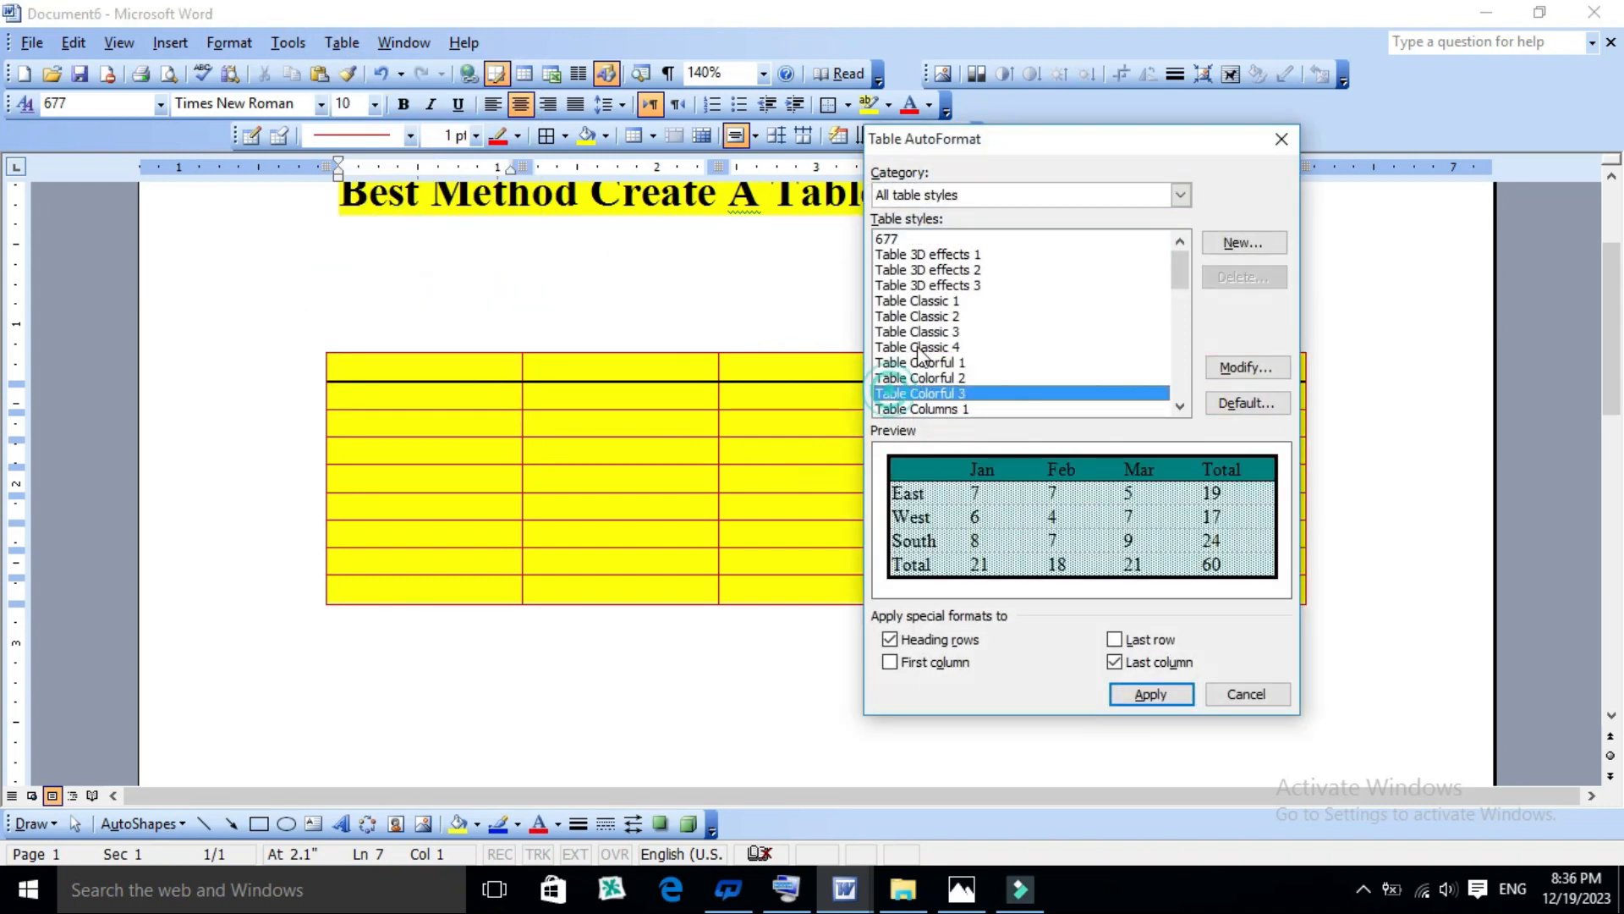
pyautogui.click(922, 331)
pyautogui.click(927, 394)
pyautogui.click(898, 240)
pyautogui.click(917, 301)
pyautogui.click(940, 270)
pyautogui.click(935, 320)
pyautogui.click(926, 286)
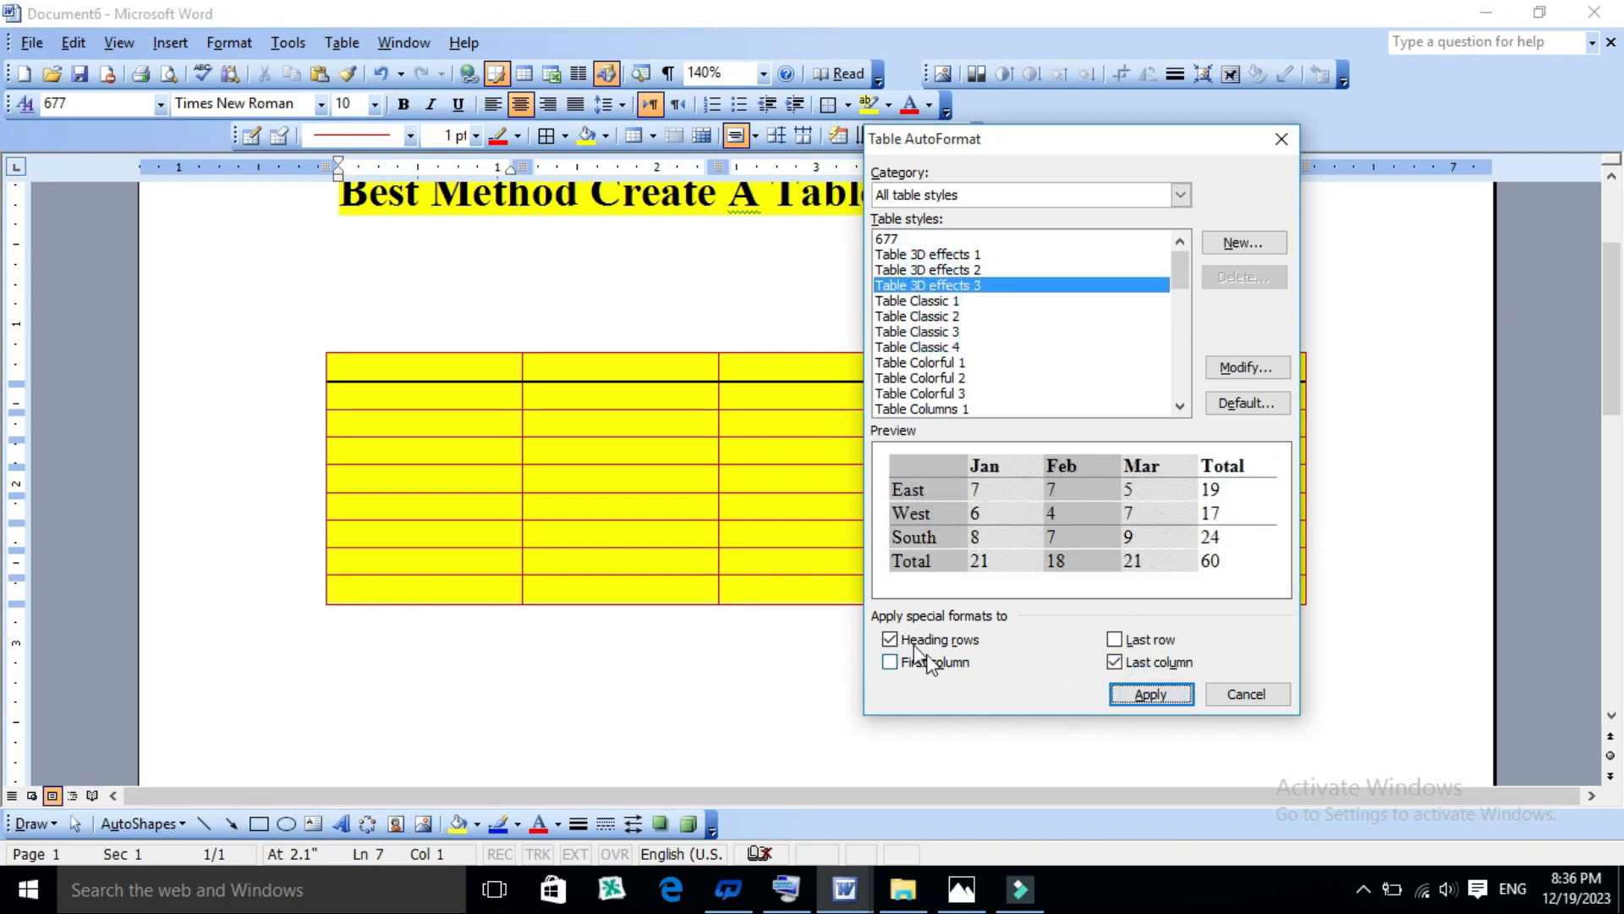
pyautogui.click(1157, 702)
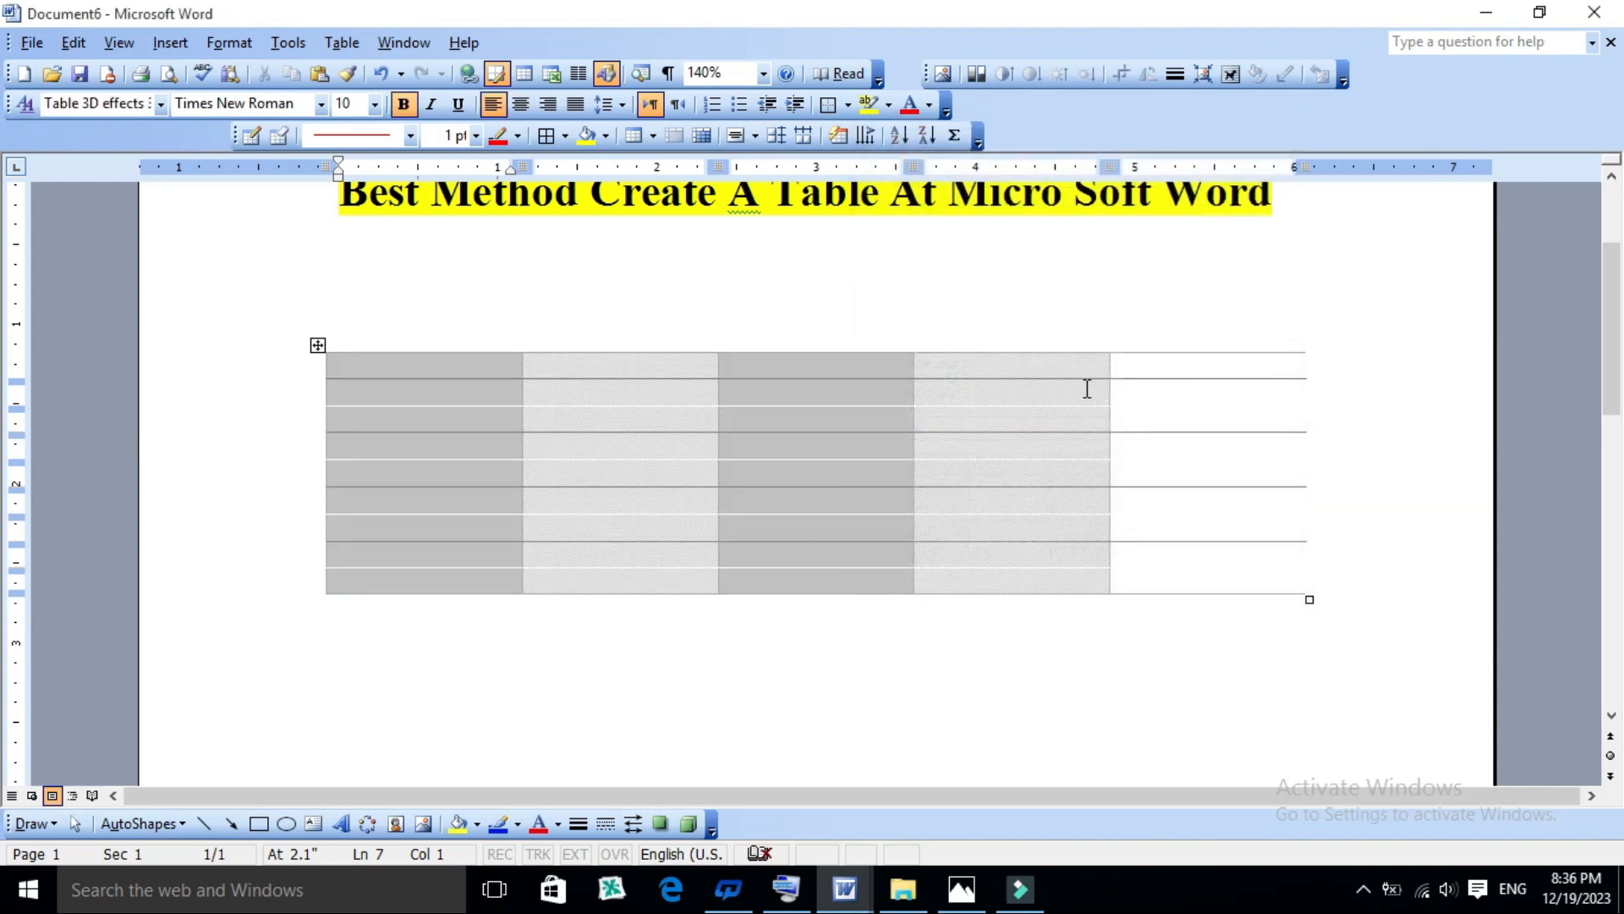
# - Try red 1 pt borders on all cells of the table and undo them
pyautogui.click(318, 345)
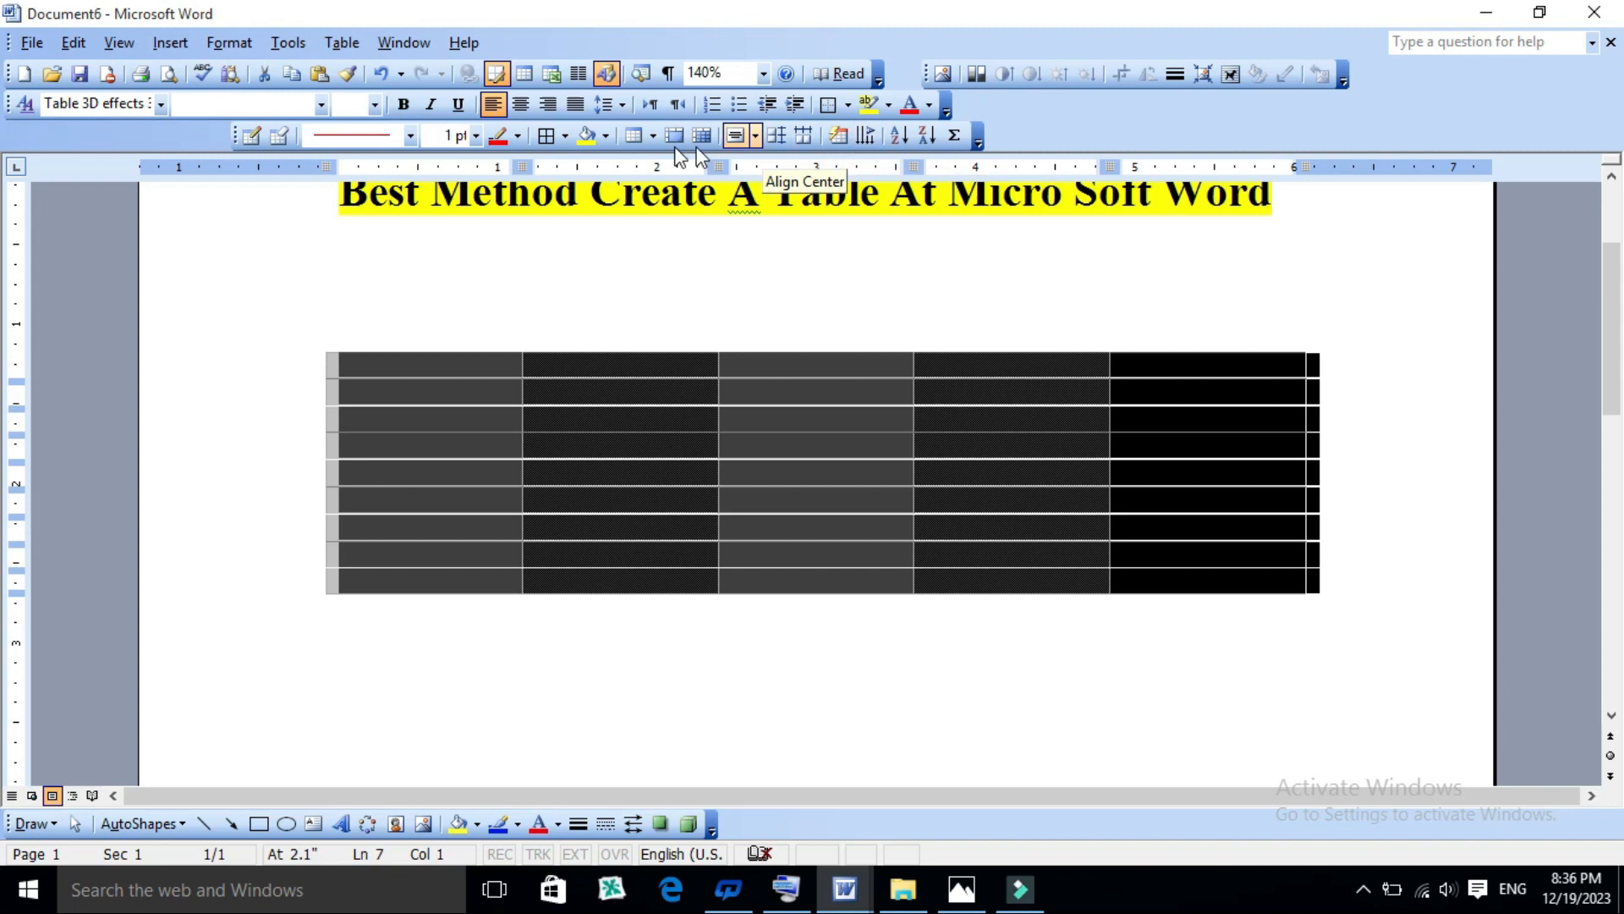
pyautogui.click(546, 136)
pyautogui.click(766, 425)
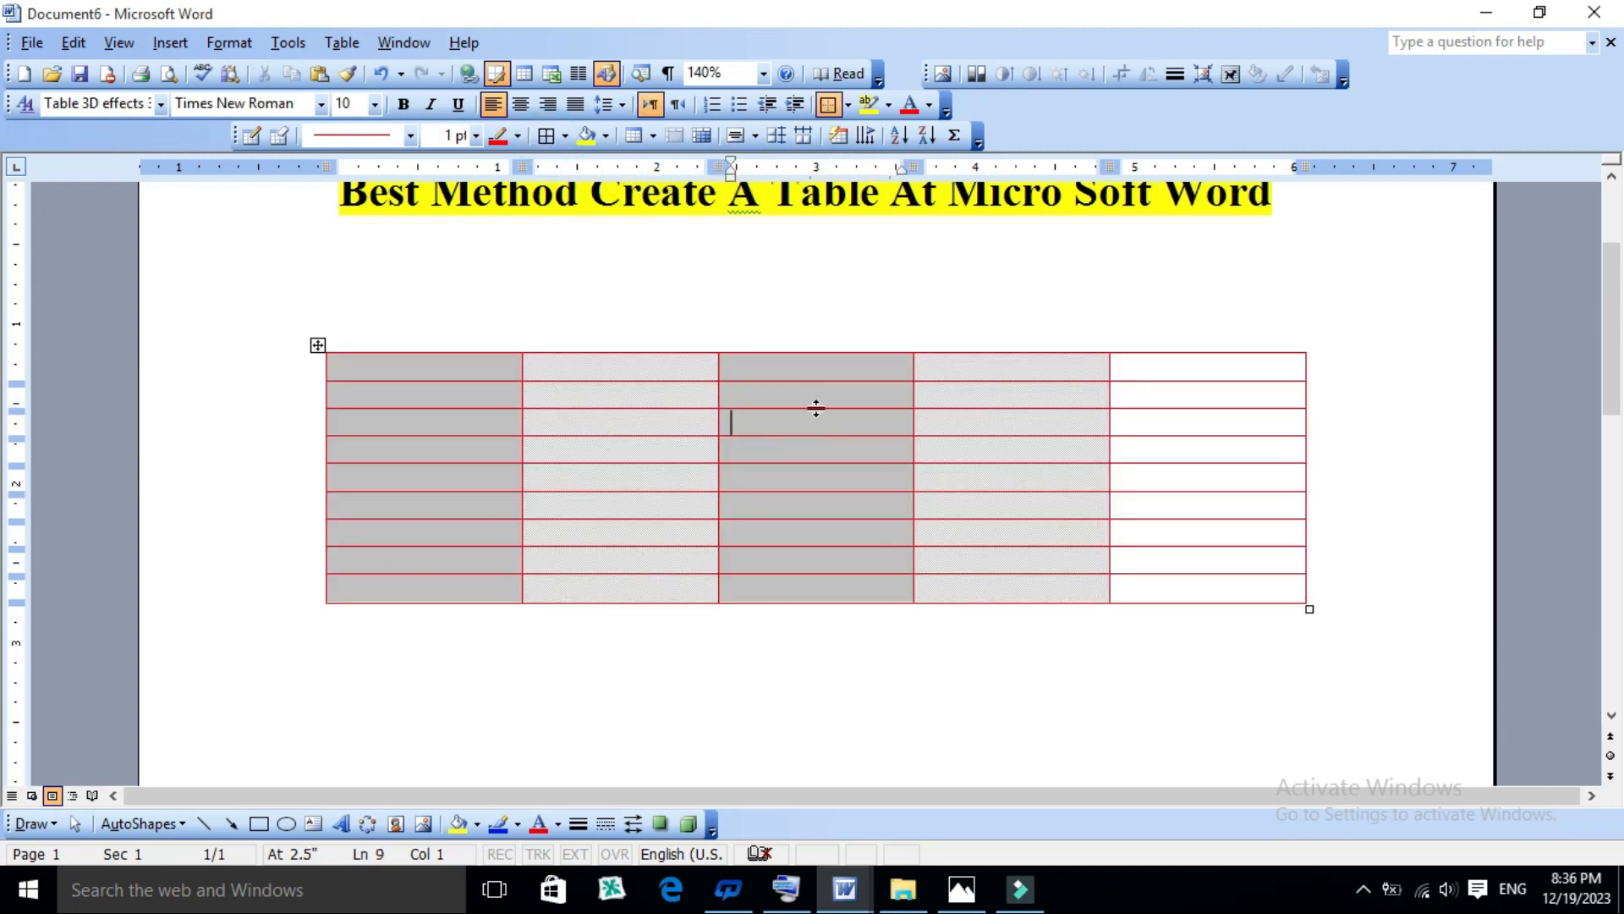
pyautogui.hotkey('ctrl', 'z')
pyautogui.click(827, 606)
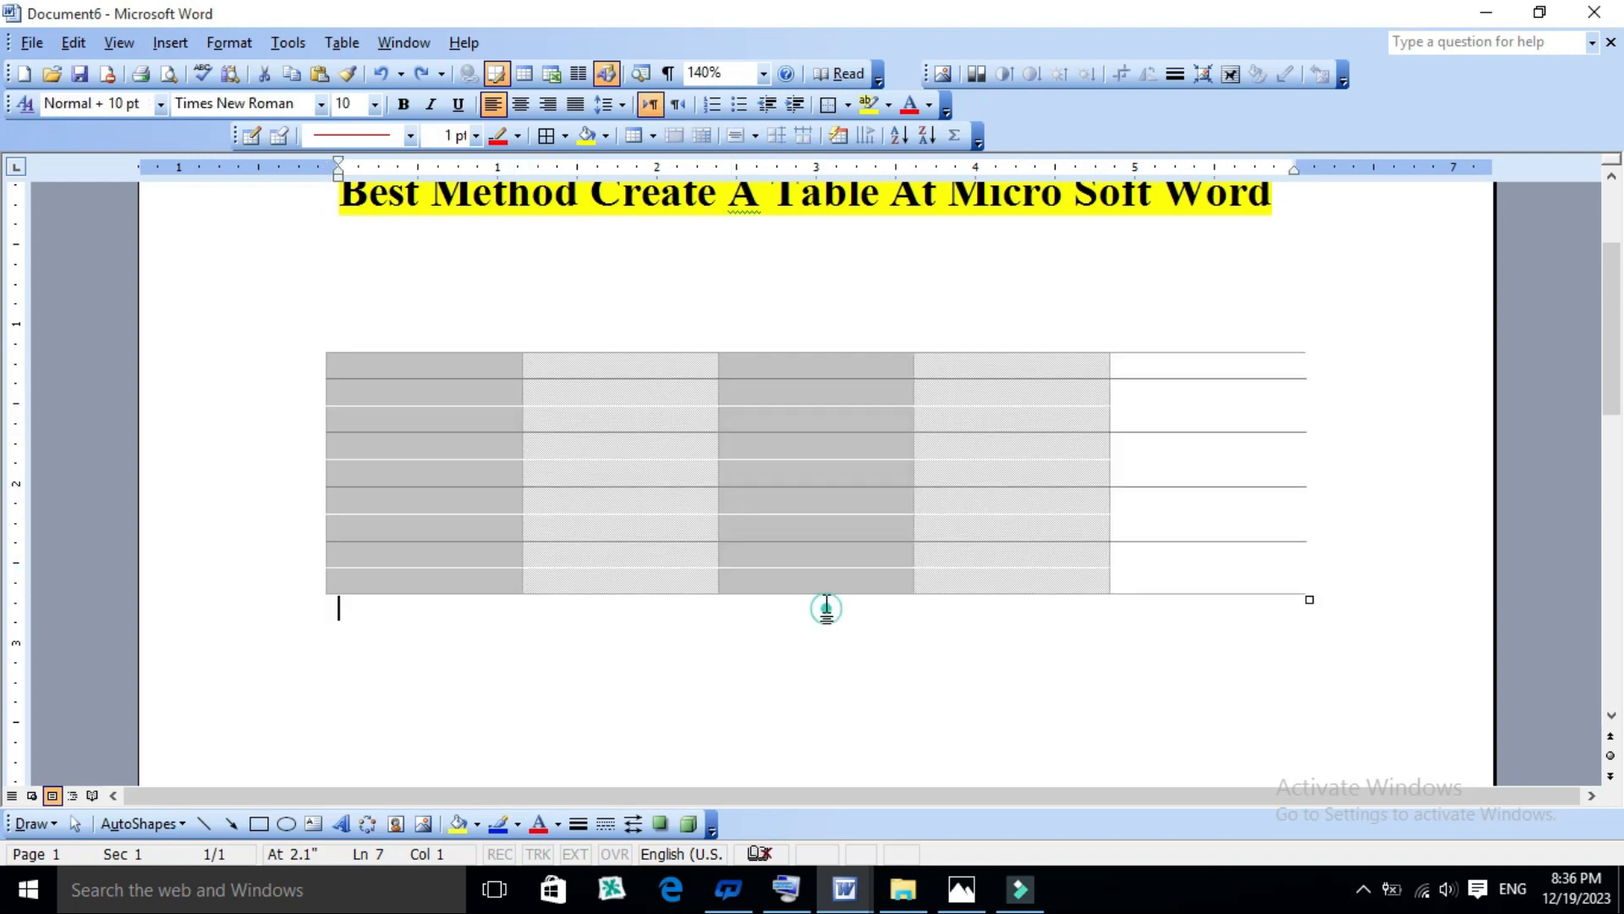
pyautogui.scroll(-4, 833, 463)
pyautogui.click(586, 414)
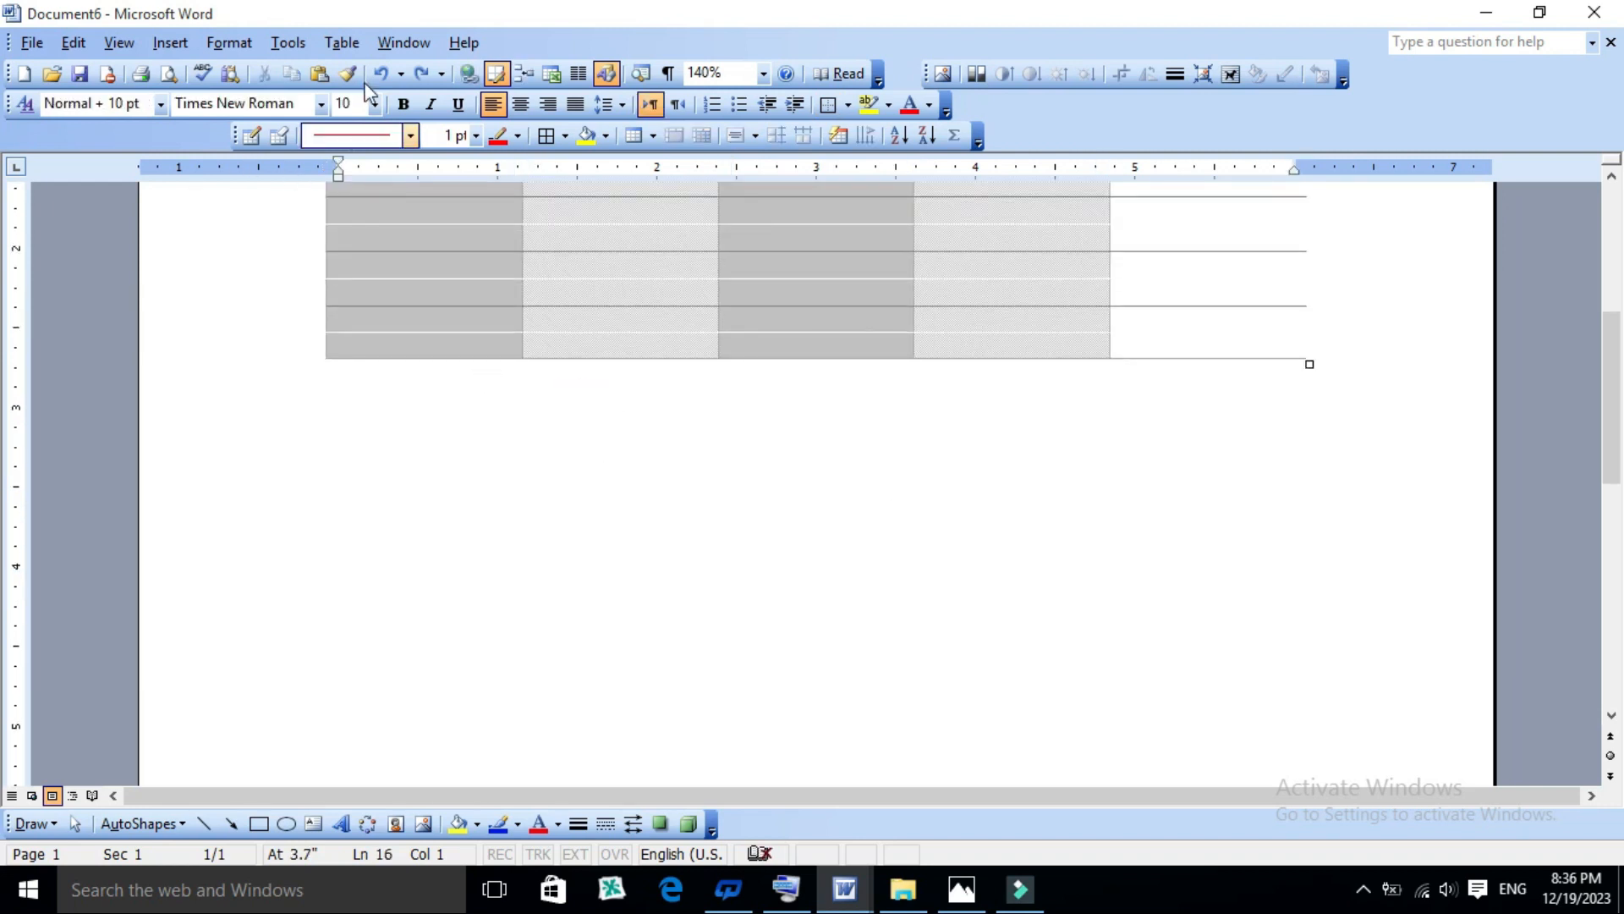
pyautogui.click(341, 44)
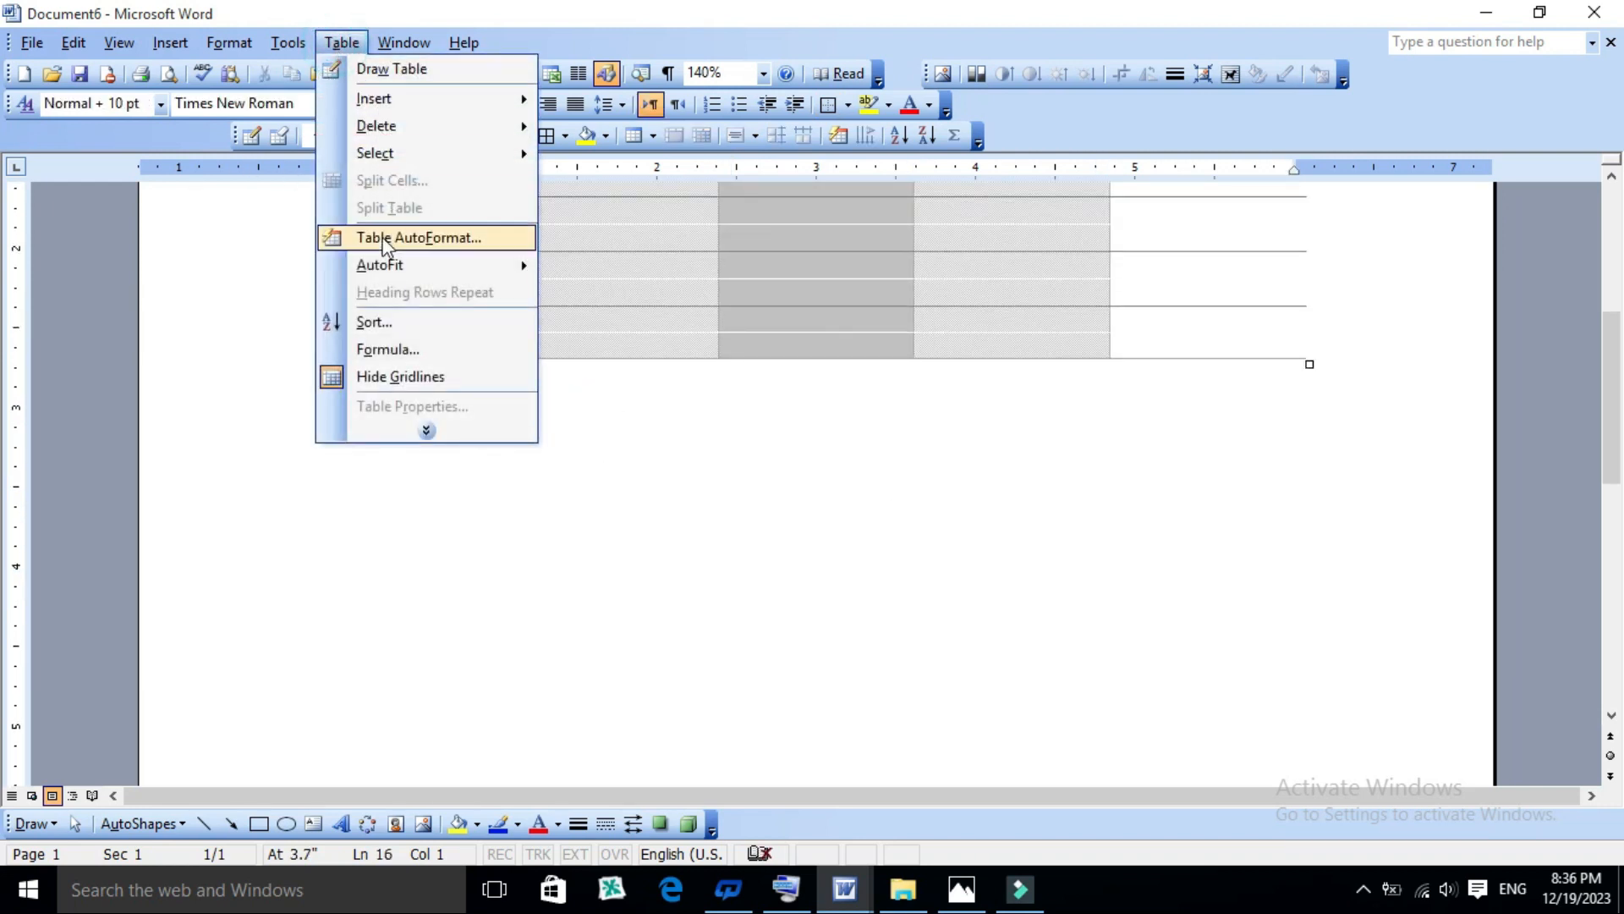
pyautogui.moveTo(383, 264)
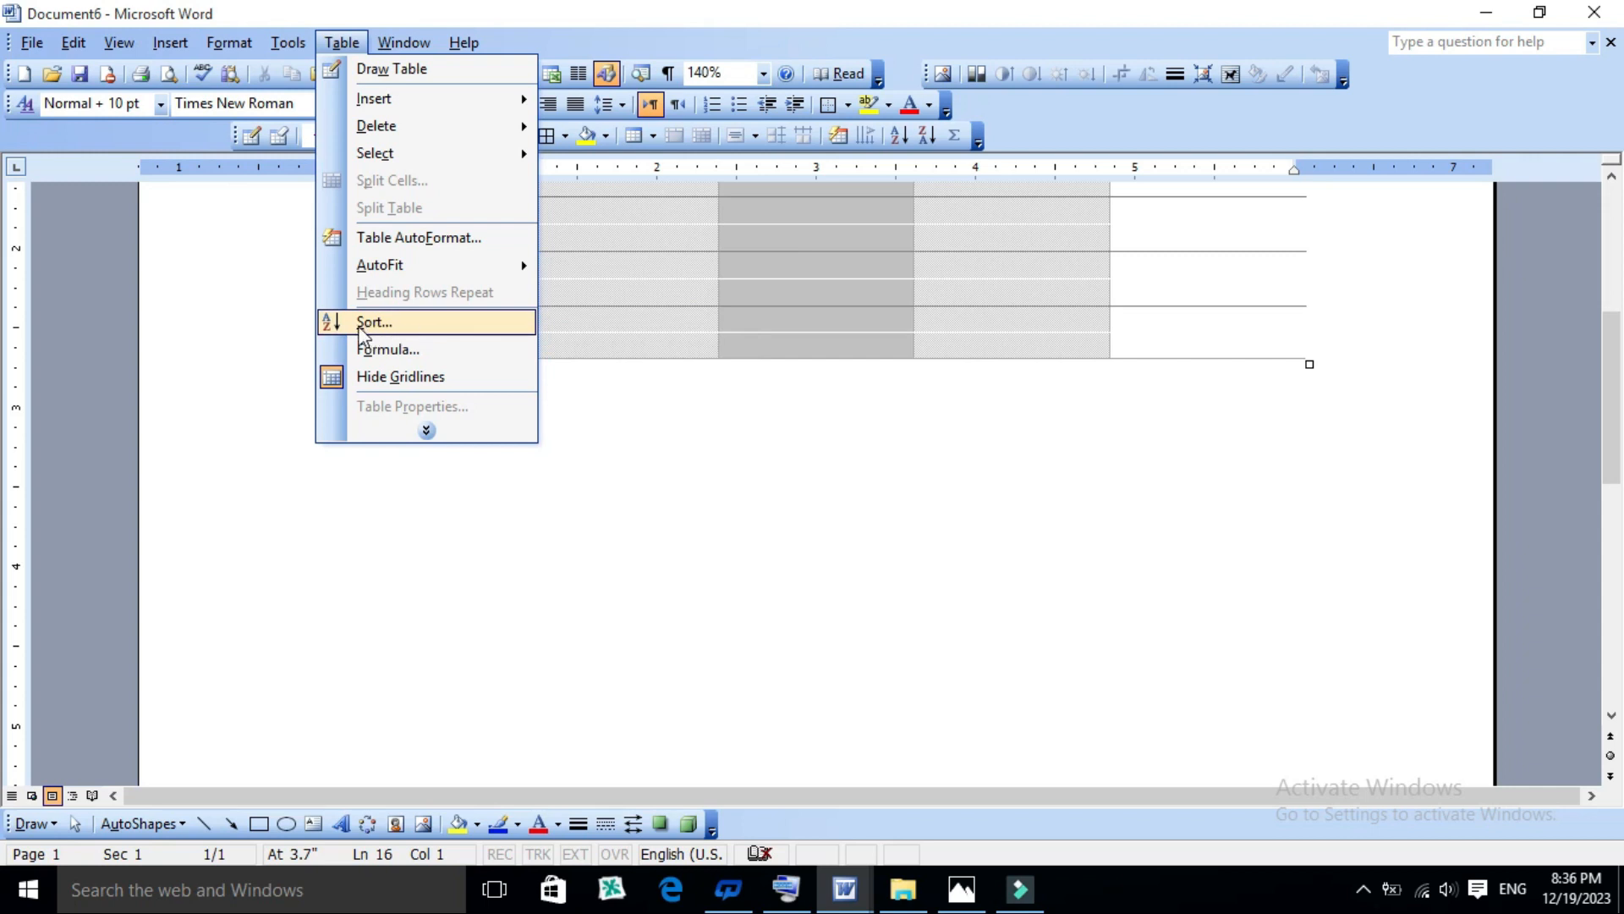
pyautogui.click(702, 328)
pyautogui.scroll(5, 701, 326)
pyautogui.scroll(-6, 690, 322)
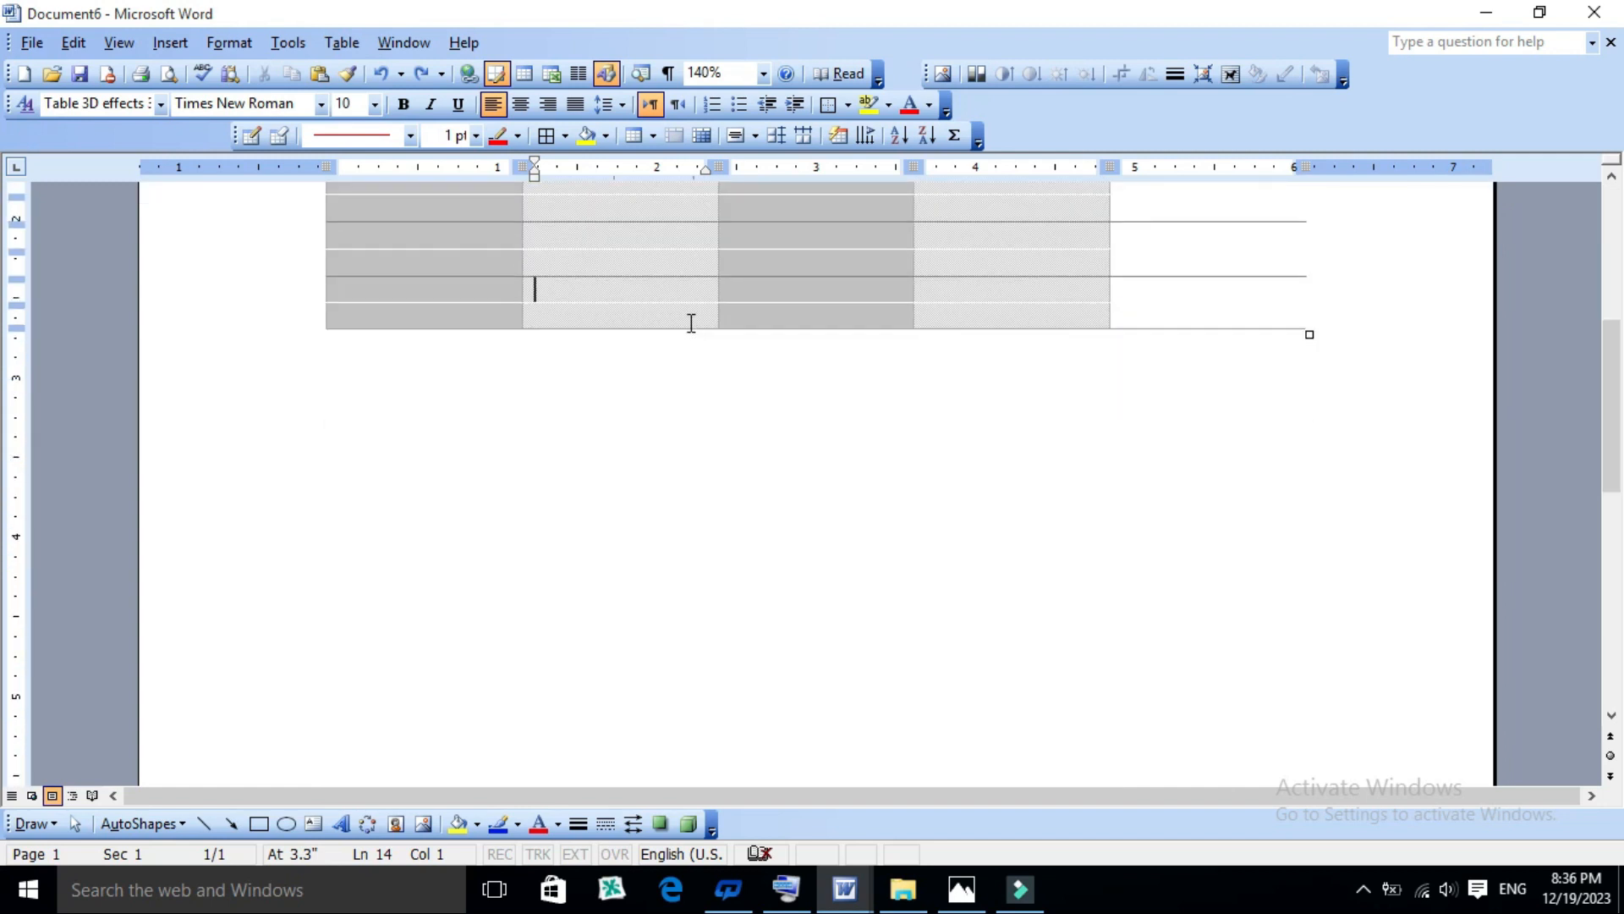
pyautogui.scroll(2, 530, 286)
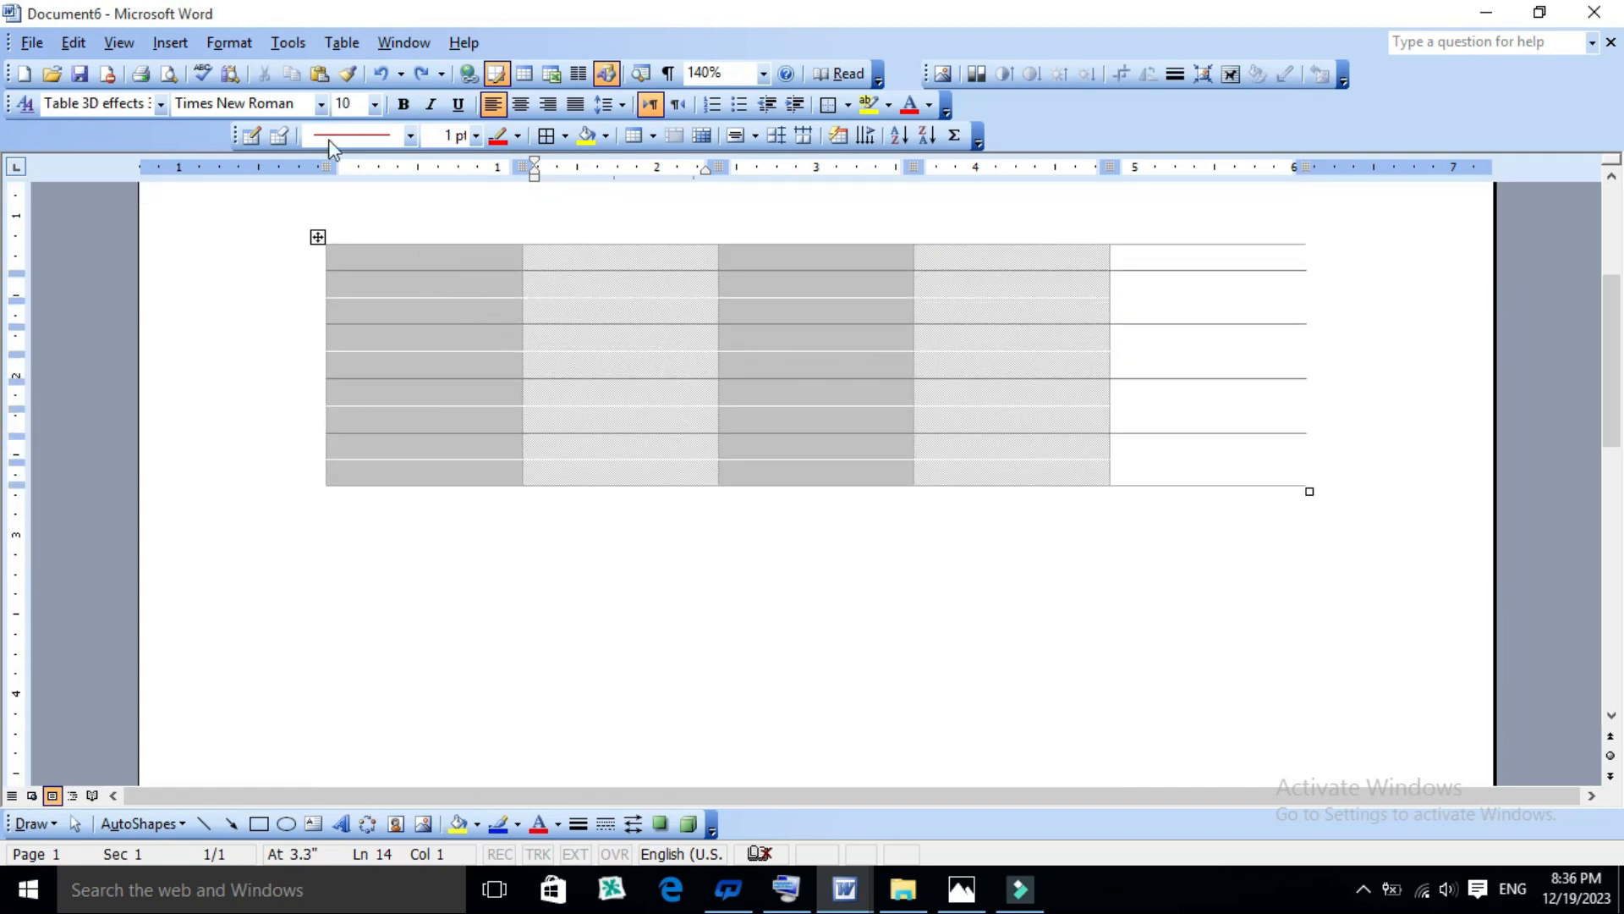
pyautogui.click(339, 42)
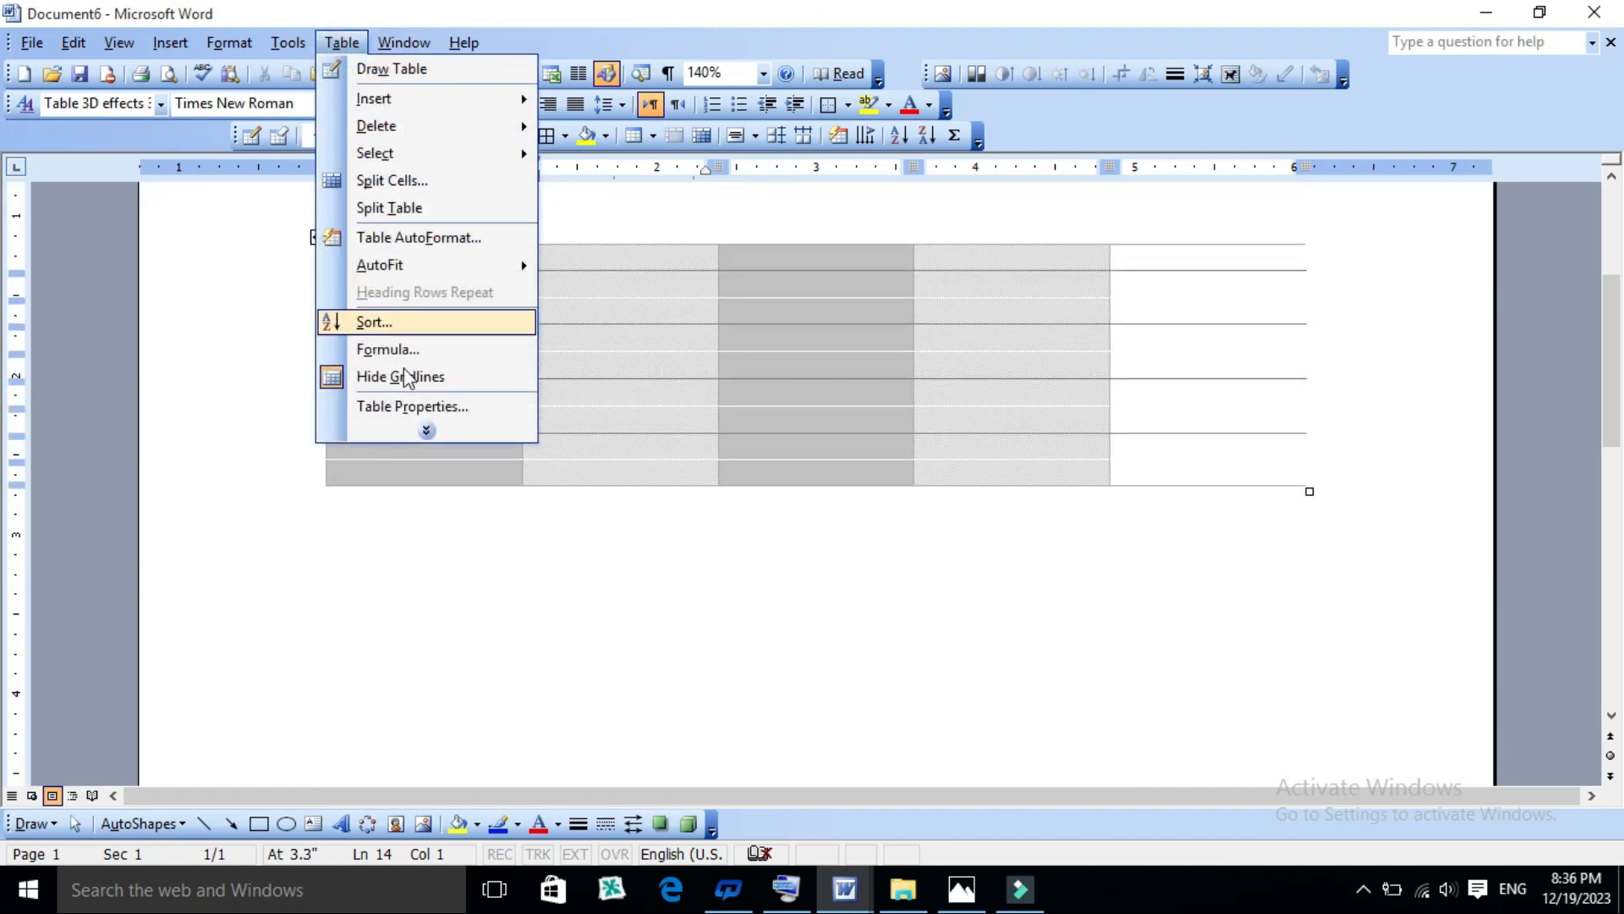
pyautogui.click(425, 432)
pyautogui.moveTo(474, 349)
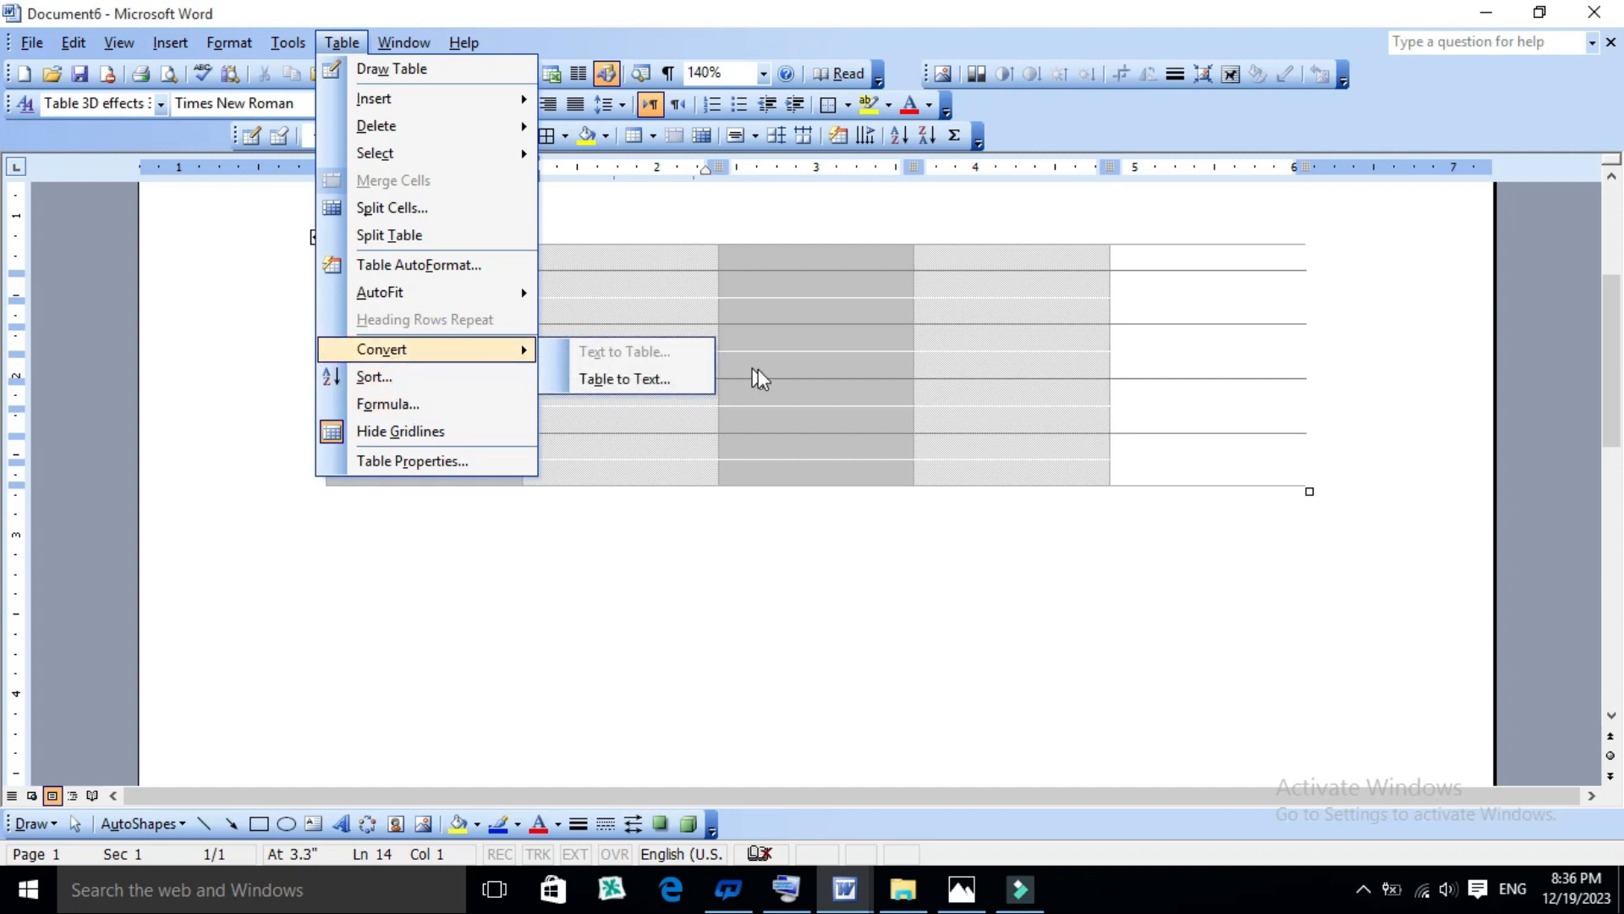
pyautogui.click(754, 373)
# - Paste the copied words Best, Method and Cerate across all cells of the table and centre them horizontally
pyautogui.scroll(4, 761, 330)
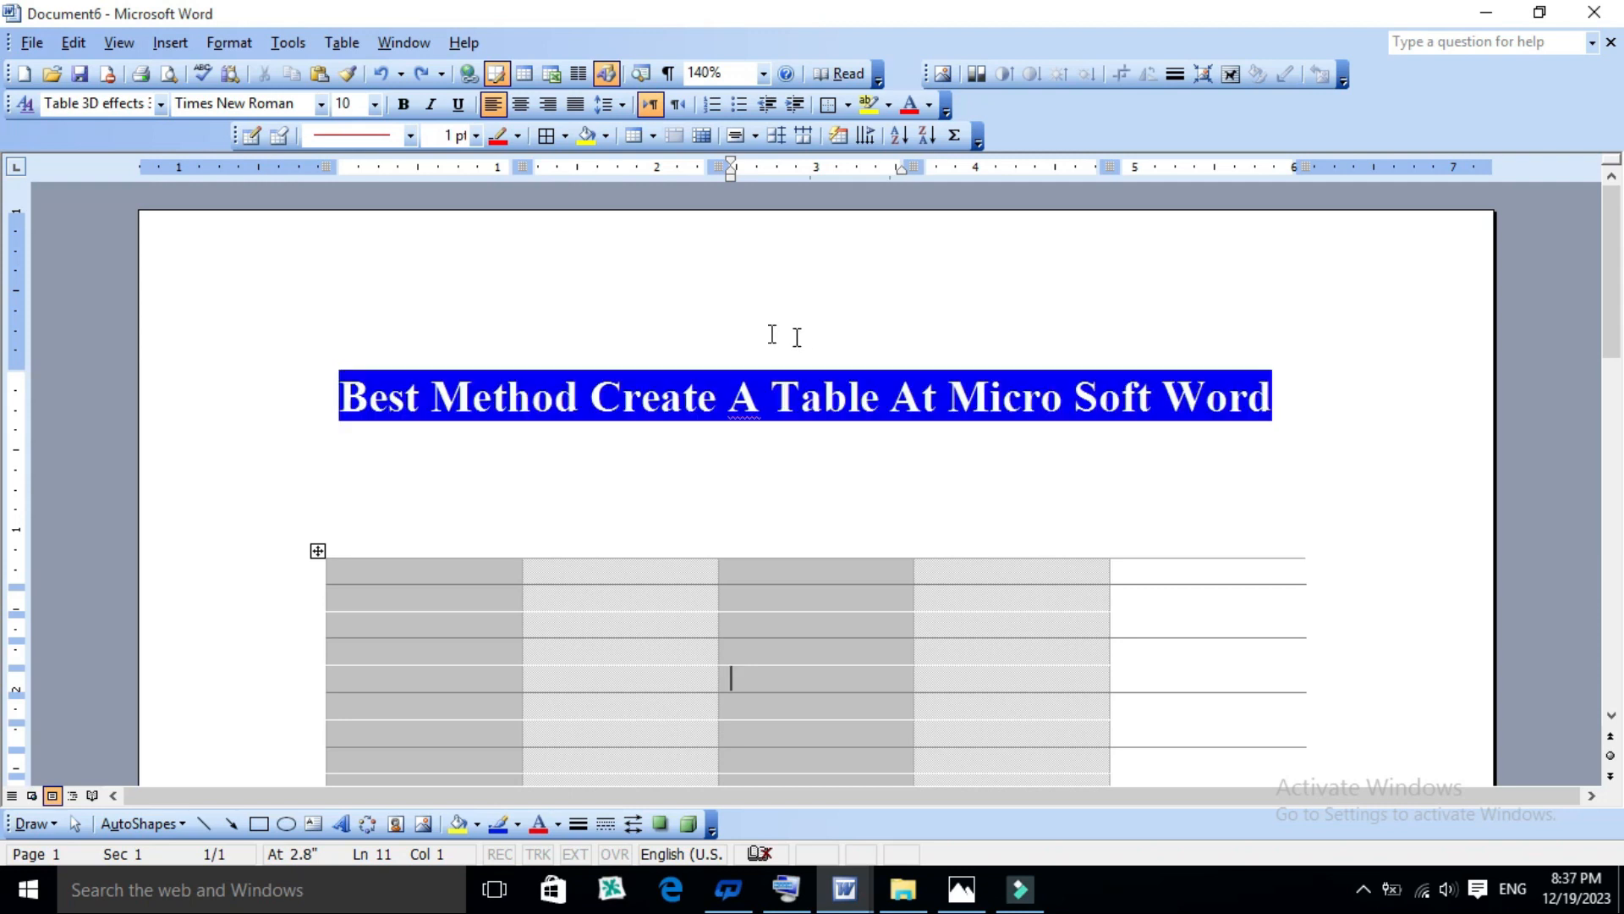
pyautogui.click(411, 565)
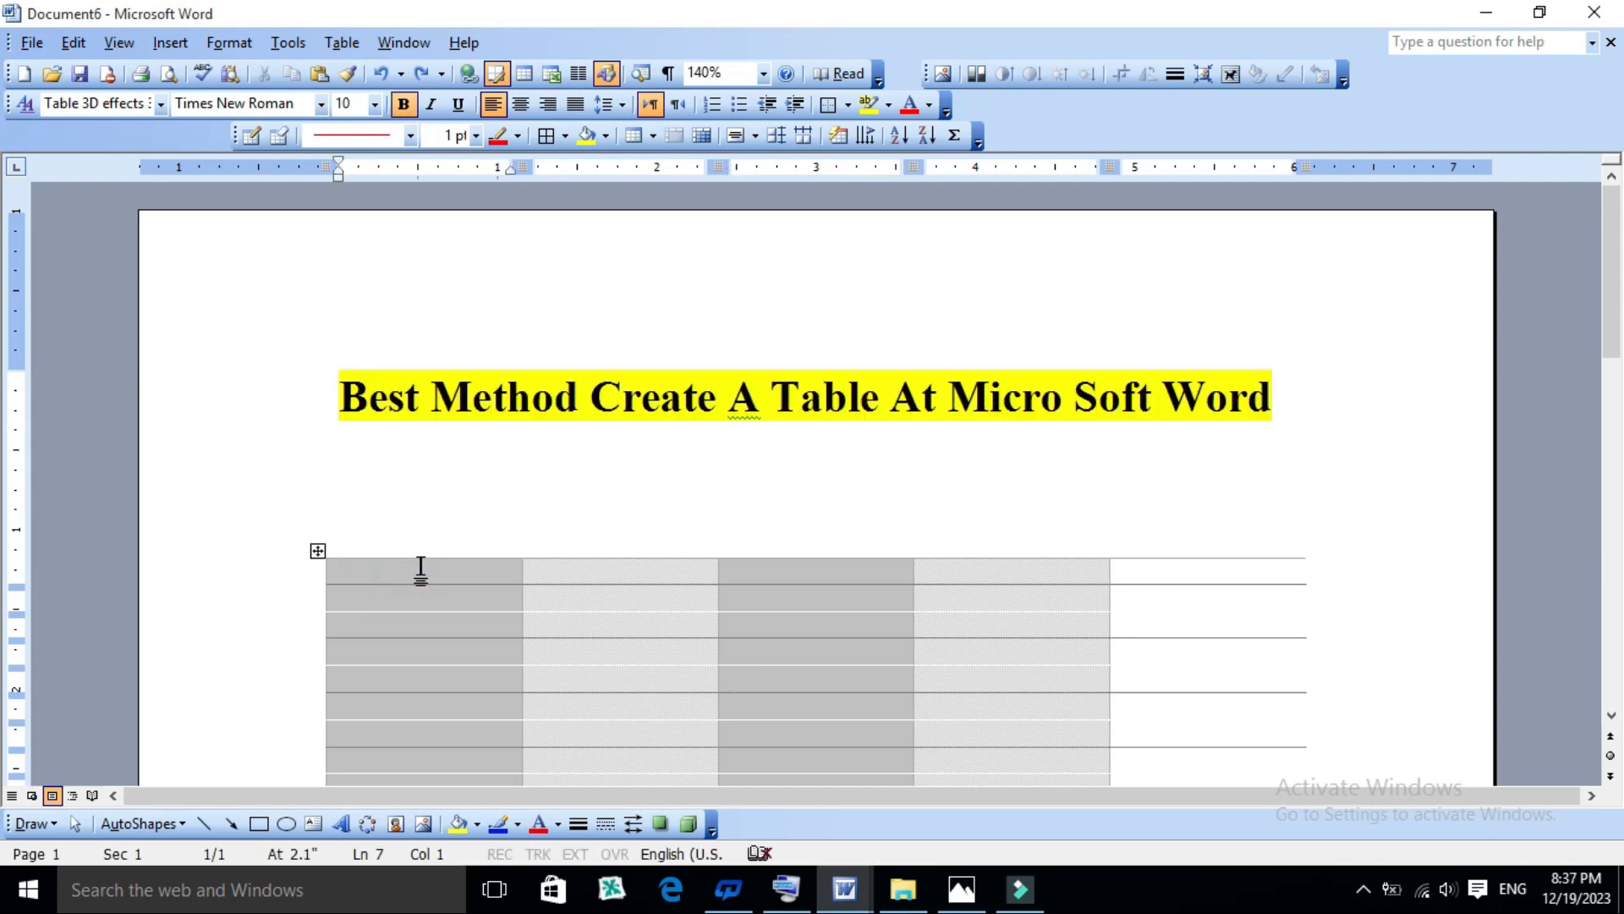
pyautogui.moveTo(415, 568); pyautogui.dragTo(1177, 656)
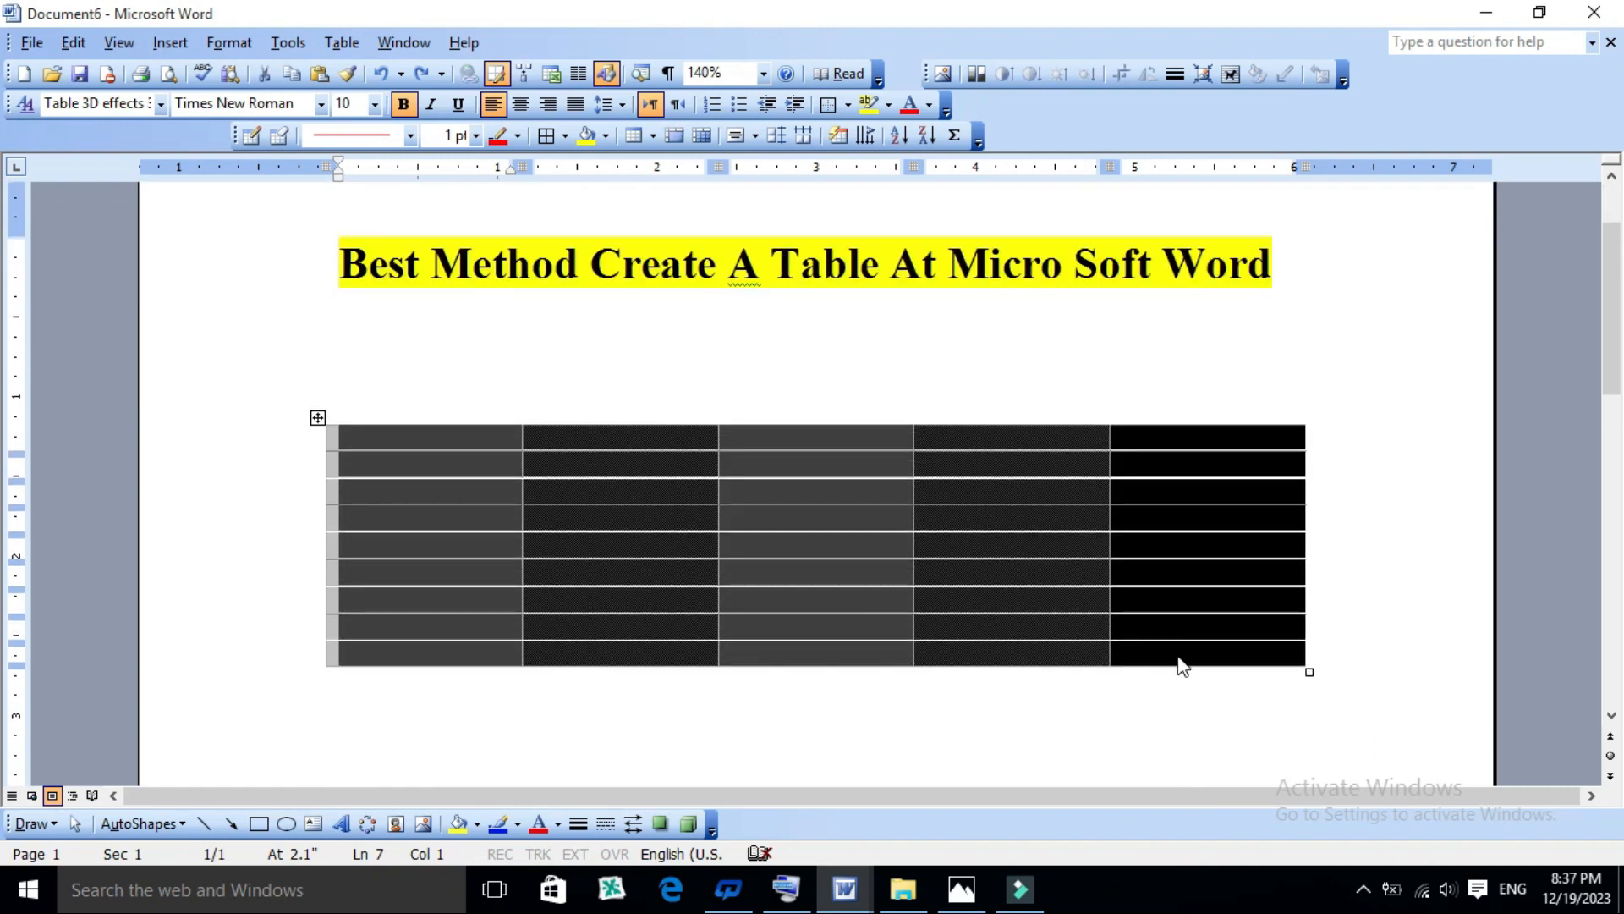
pyautogui.write('Best\tMethod\tCerate\tBest\tMethod Best\tMethod\tCerate\tBest\tMethod Best\tMethod\tCerate\tBest\tMethod Best\tMethod\tCerate\tBest\tMethod Best\tMethod\tCerate\tBest\tMethod Best\tMethod\tCerate\tBest\tMethod Best\tMethod\tCerate\tBest\tMethod Best\tMethod\tCerate\tBest\tMethod Best\tMethod\tCerate\tBest\tMethod')
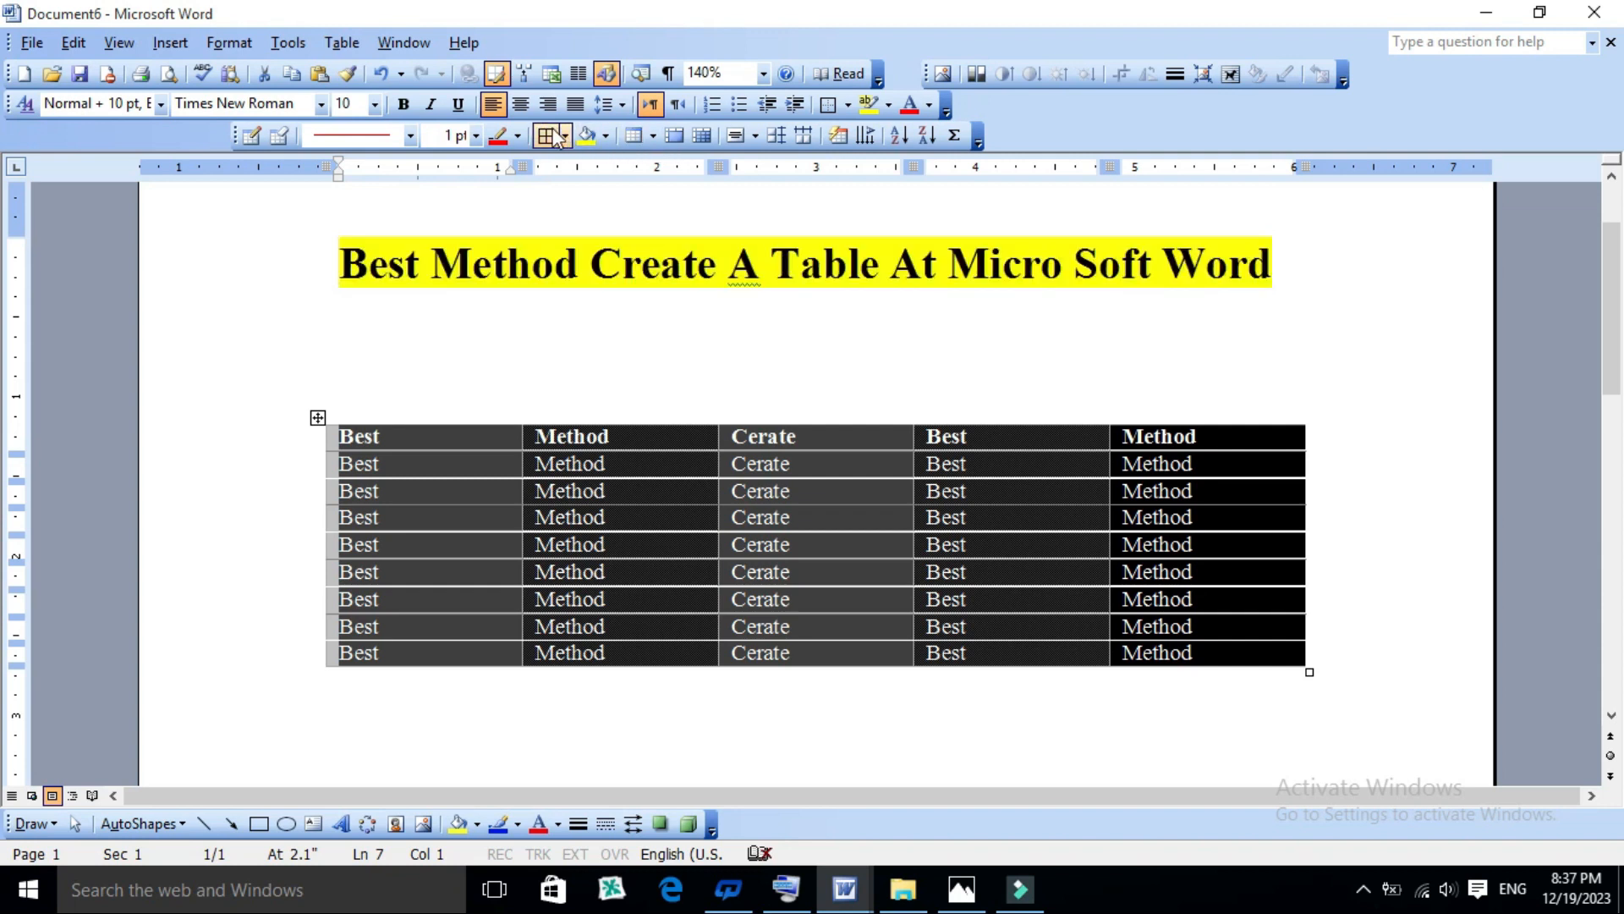
pyautogui.hotkey('ctrl', 'e')
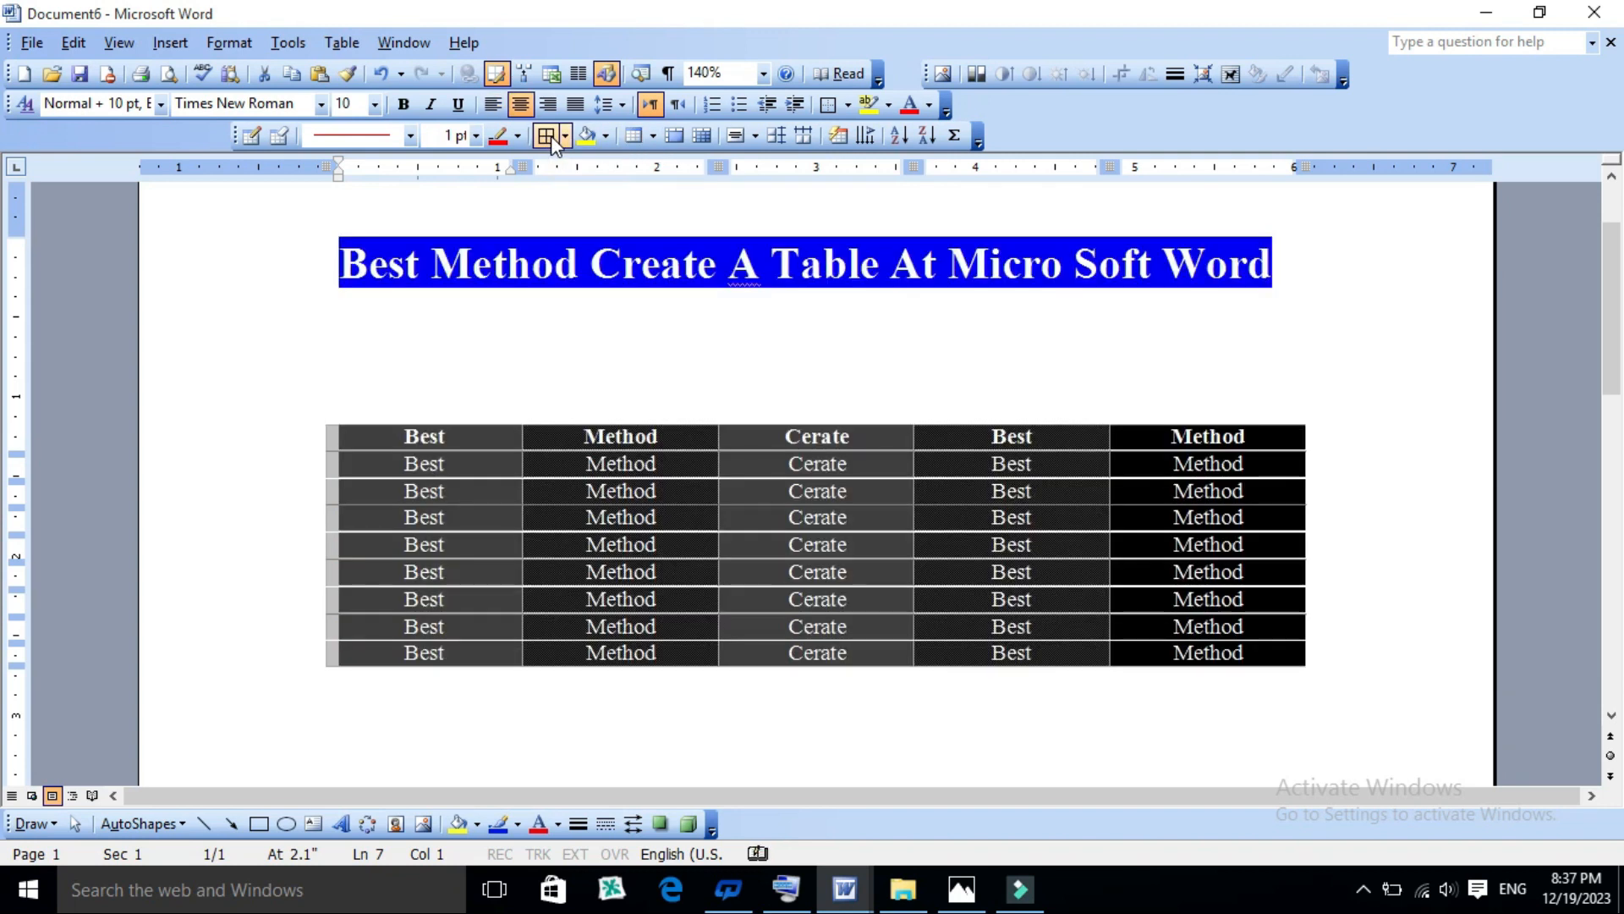
pyautogui.click(663, 446)
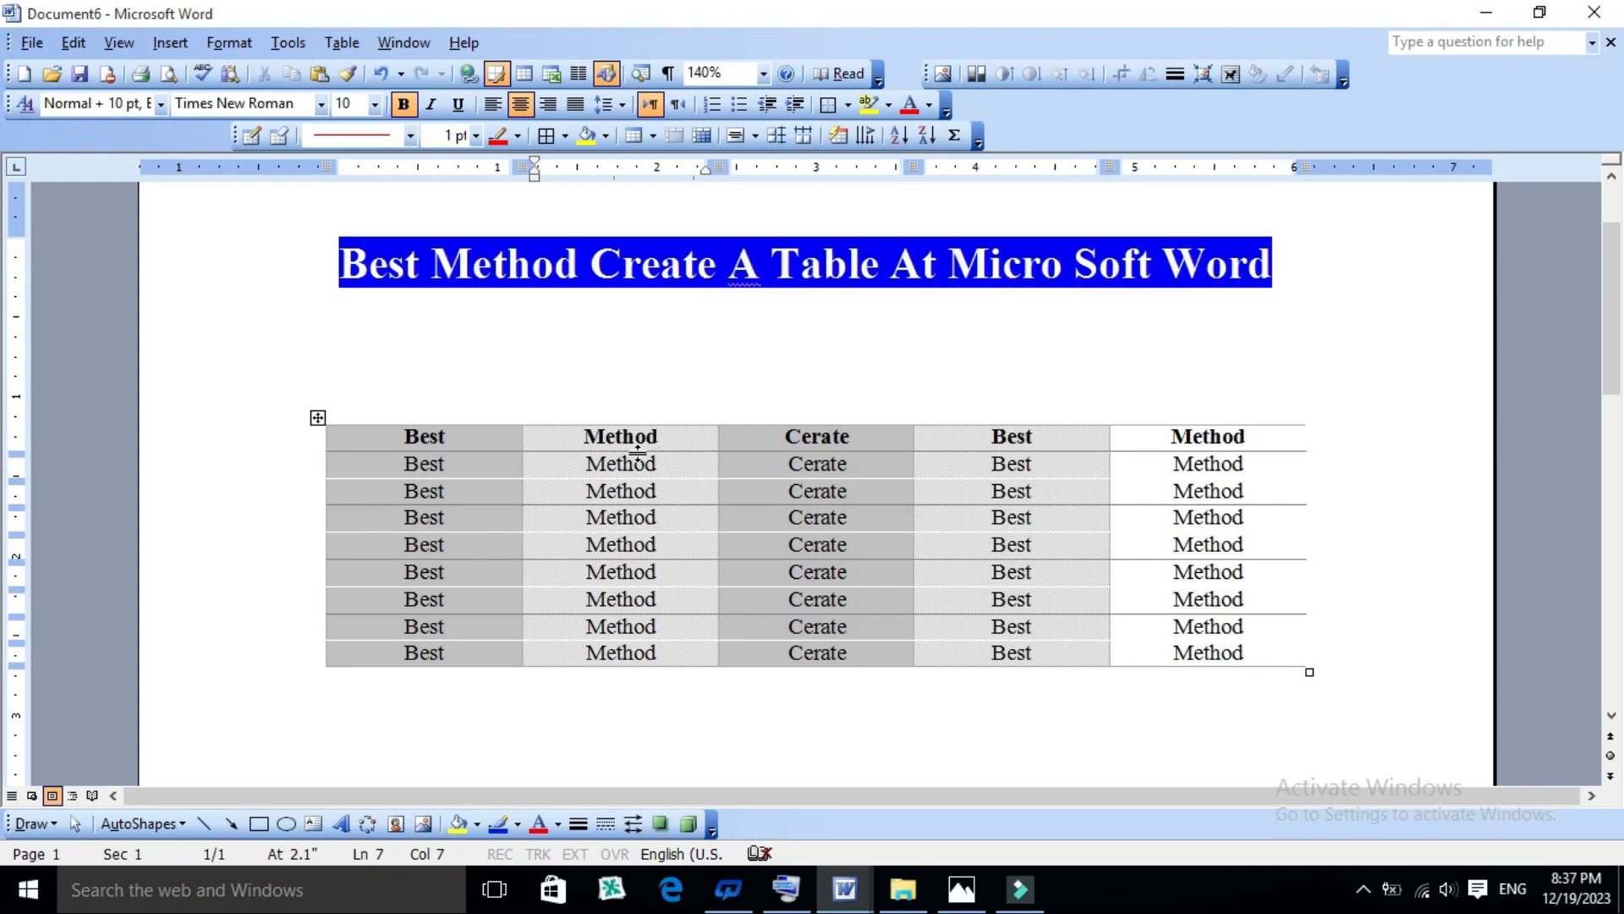
pyautogui.scroll(-1, 577, 392)
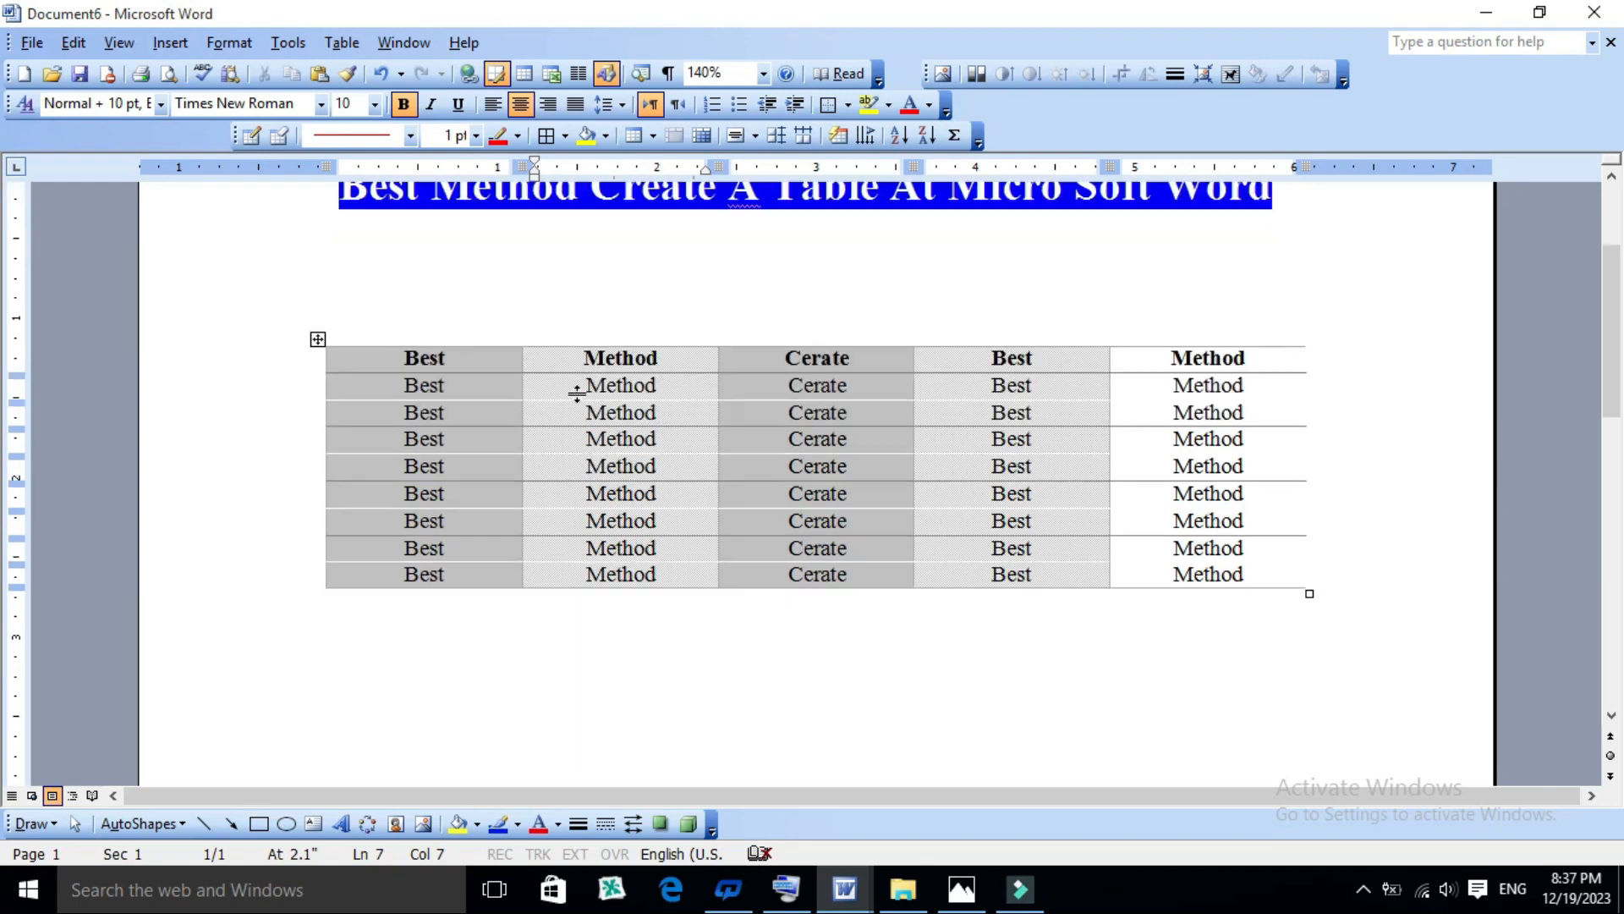
pyautogui.click(506, 386)
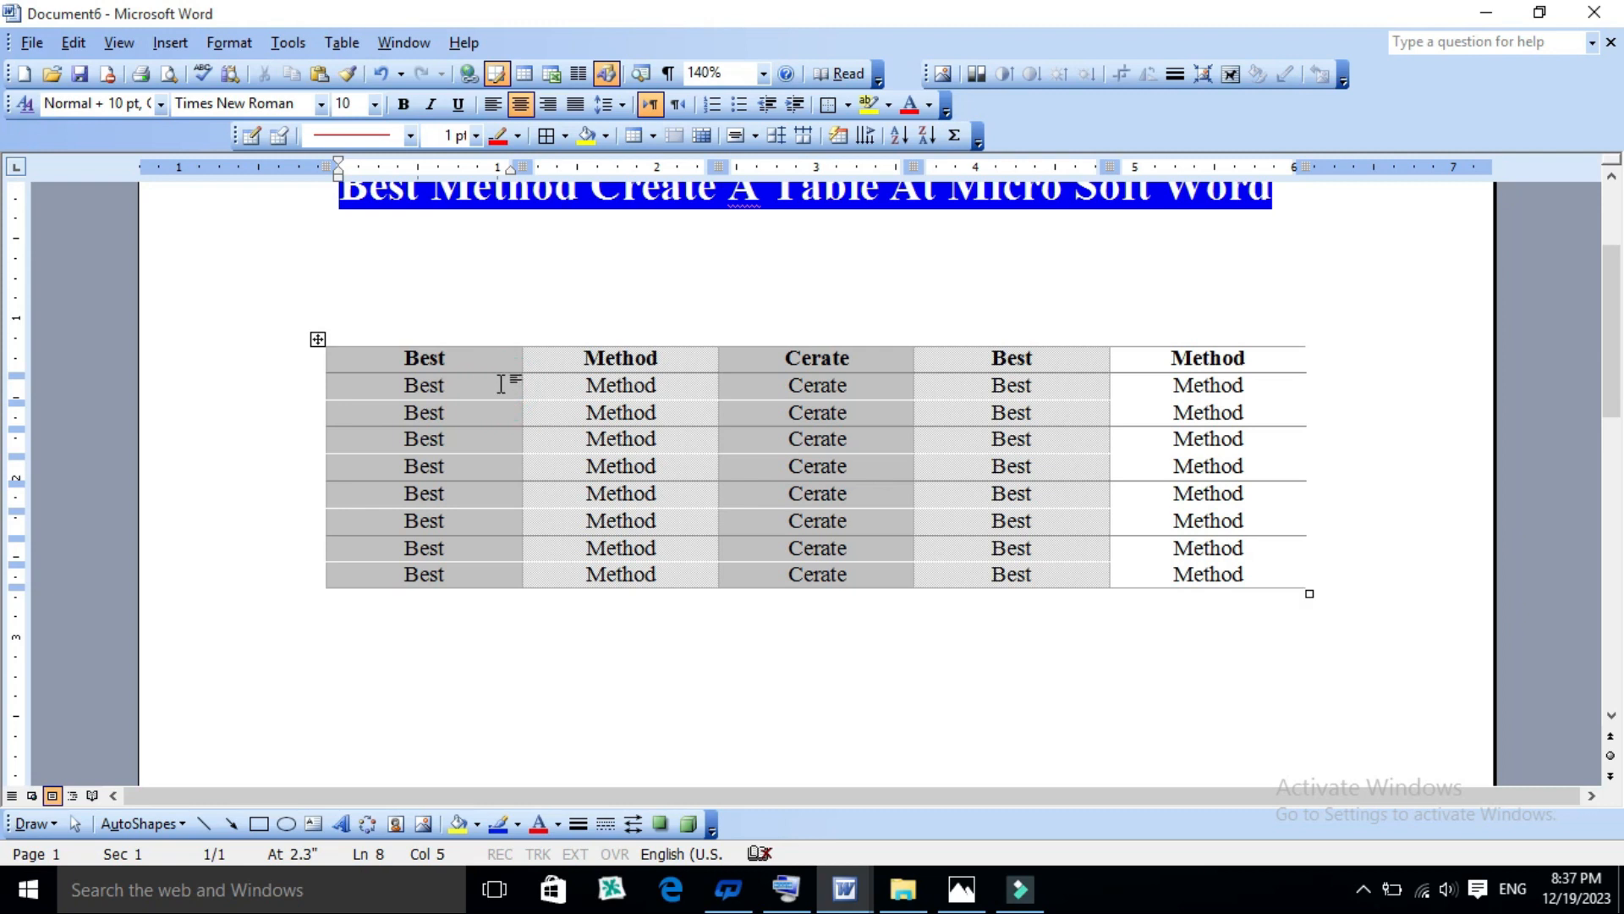
# - Convert the whole table to text, separating the cell contents with paragraph marks
pyautogui.click(485, 359)
pyautogui.click(455, 254)
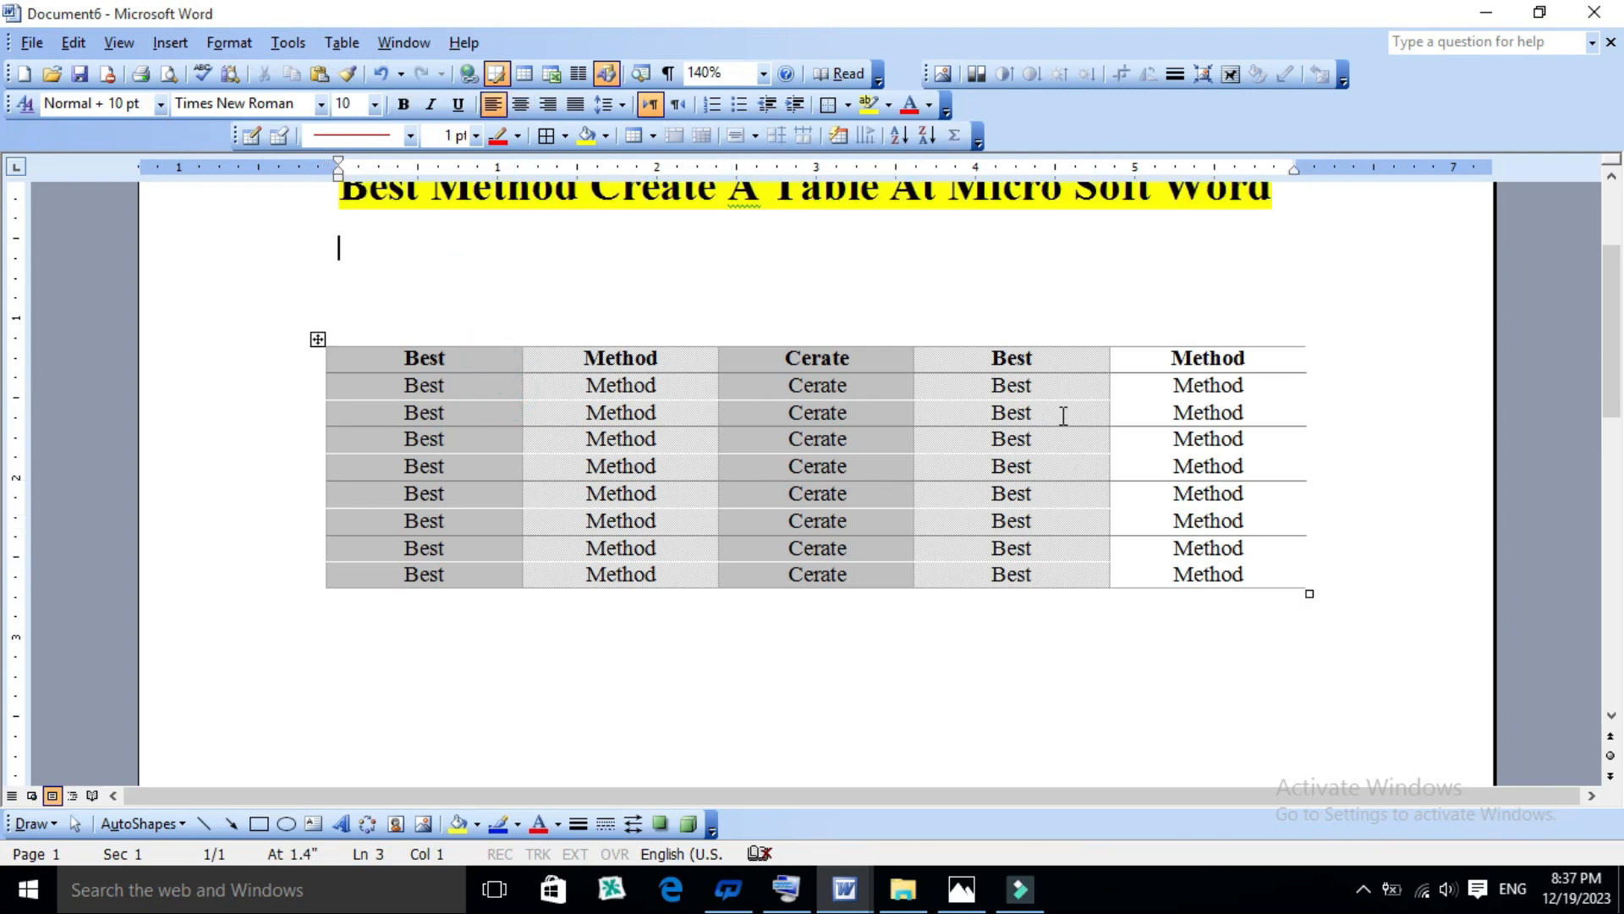
pyautogui.click(464, 385)
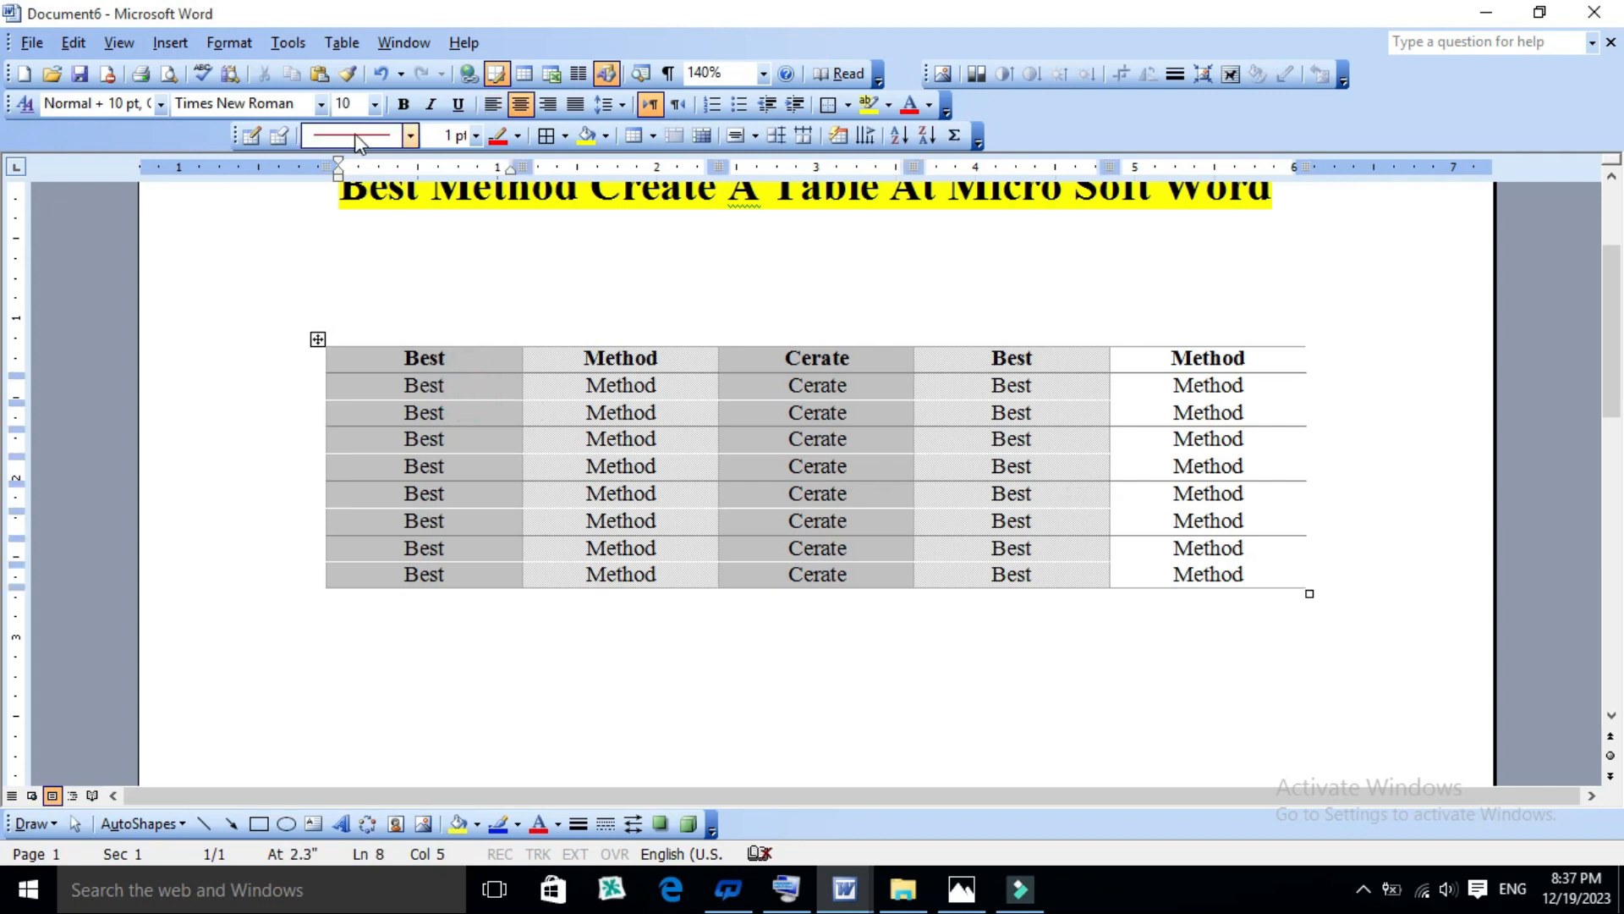
pyautogui.click(342, 43)
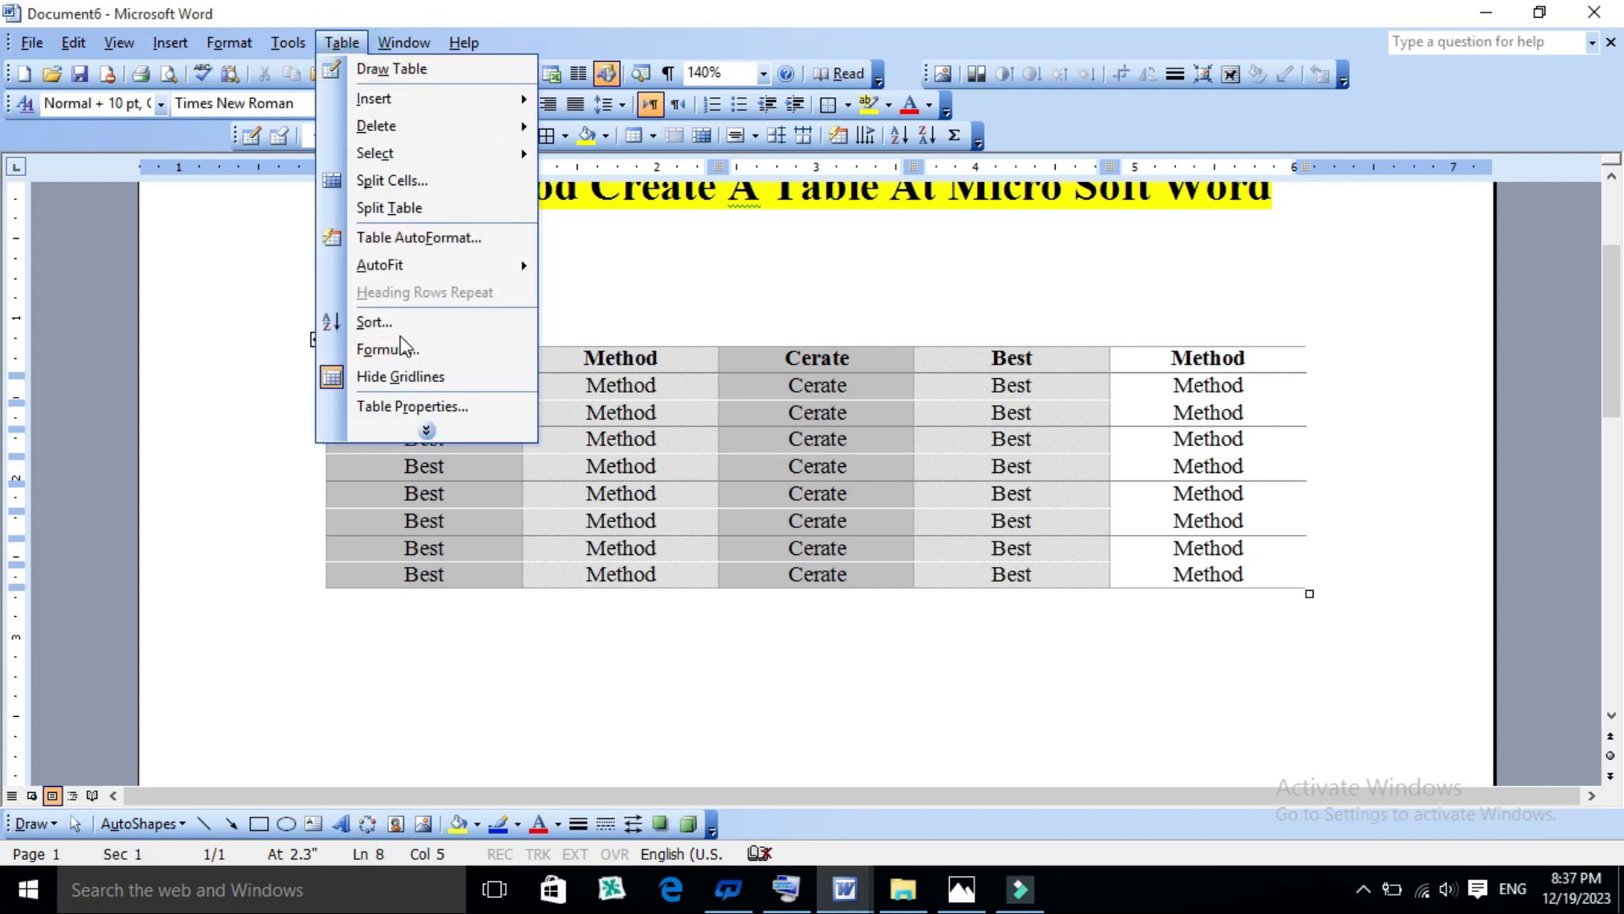
pyautogui.click(425, 431)
pyautogui.moveTo(393, 364)
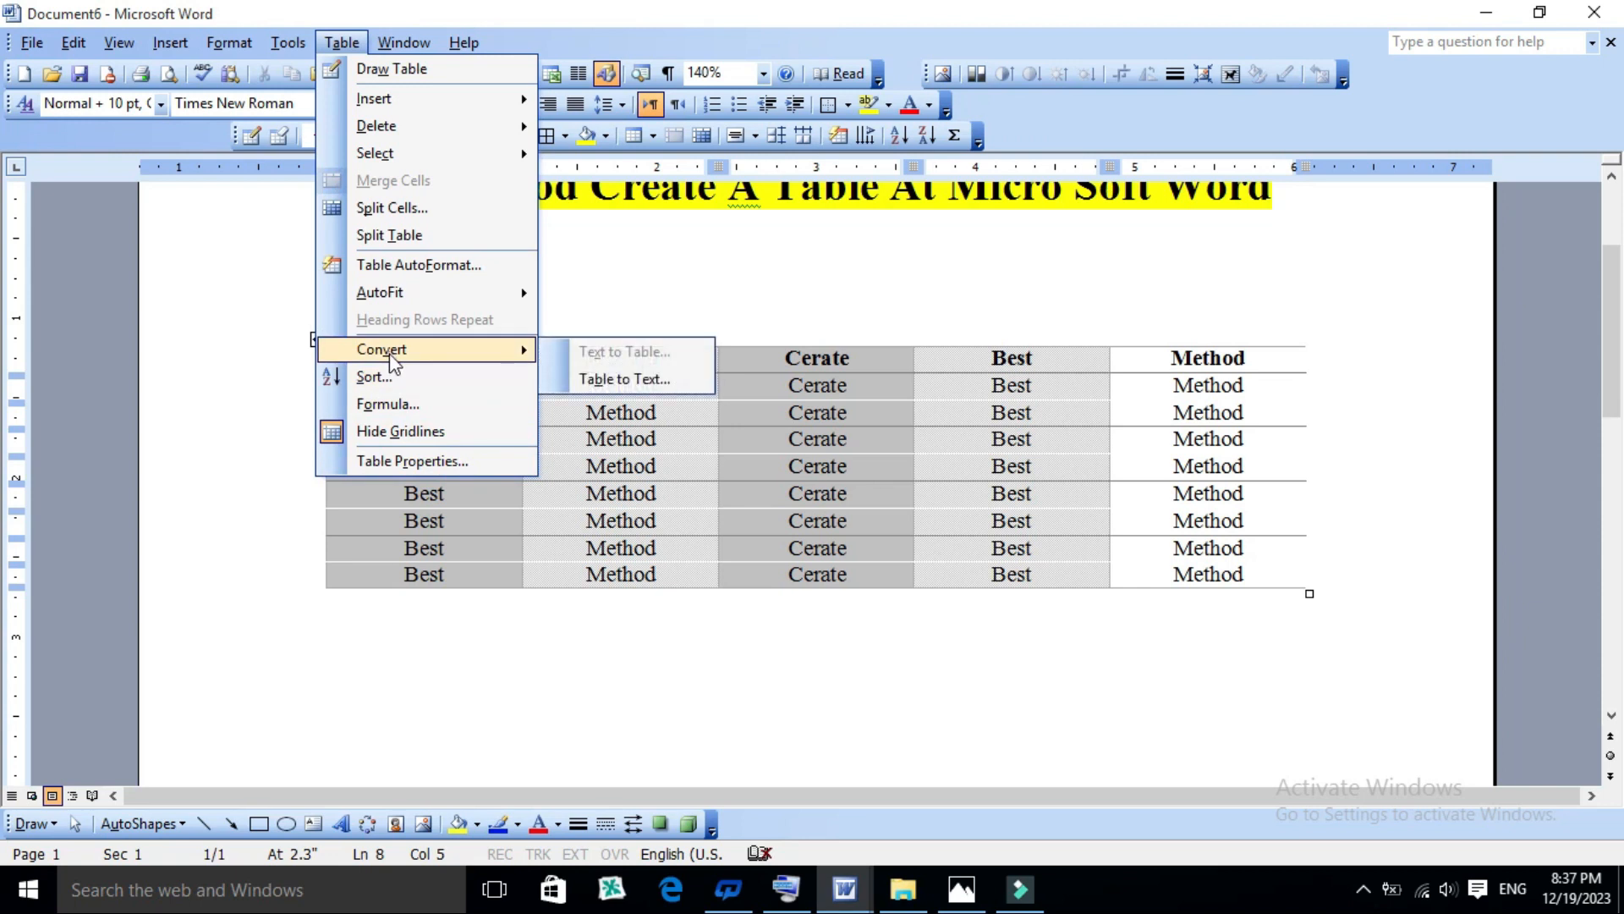
pyautogui.click(645, 387)
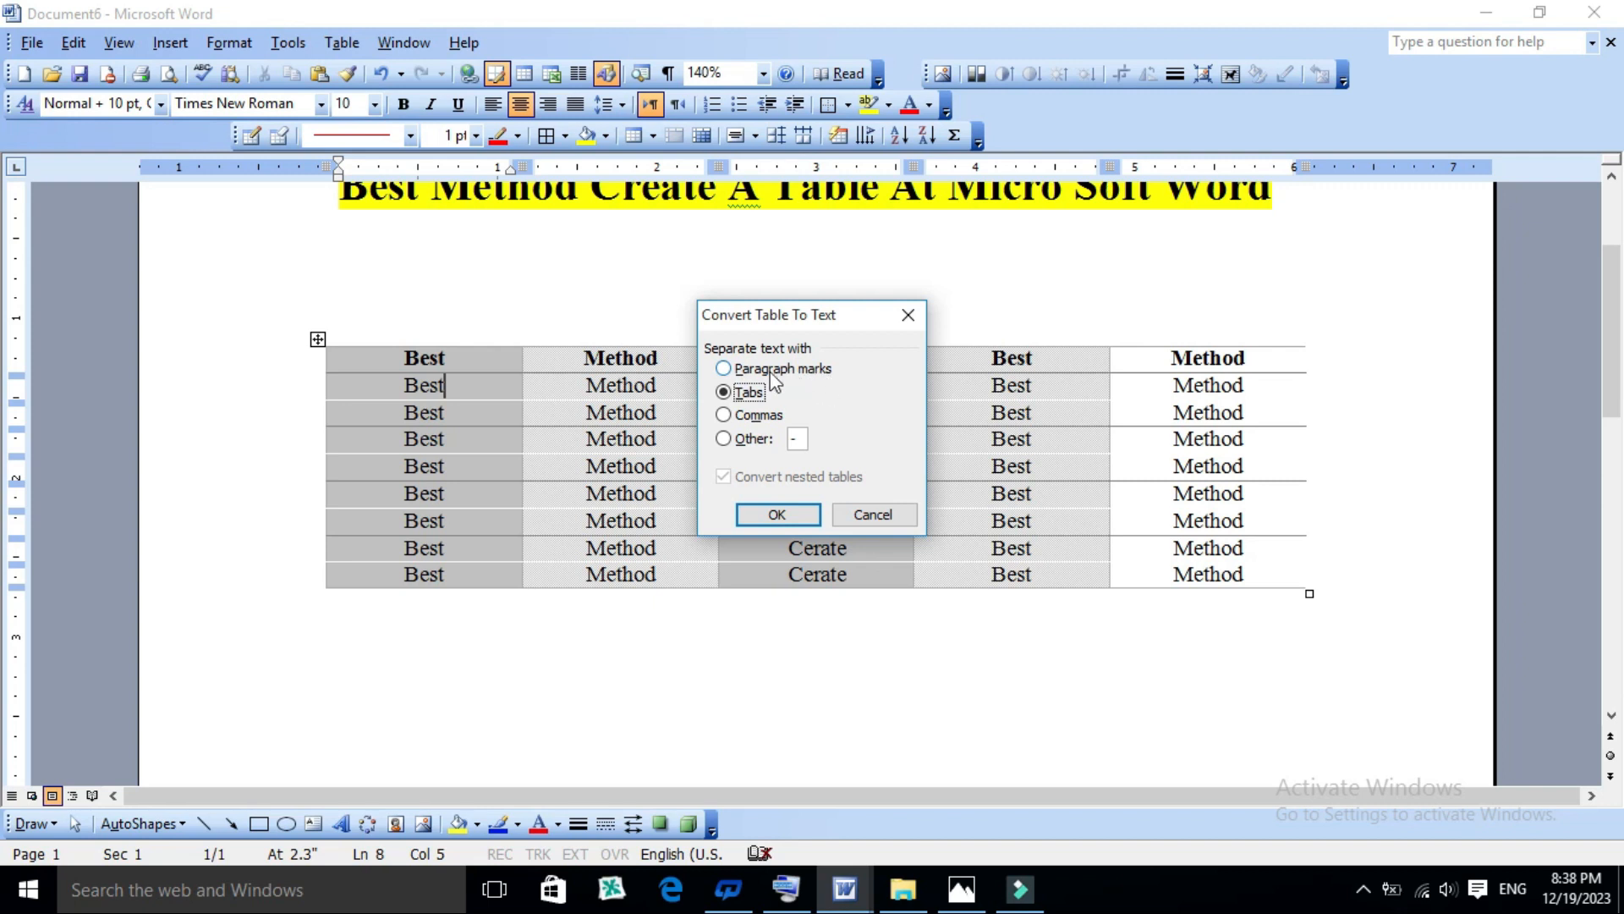
pyautogui.click(821, 368)
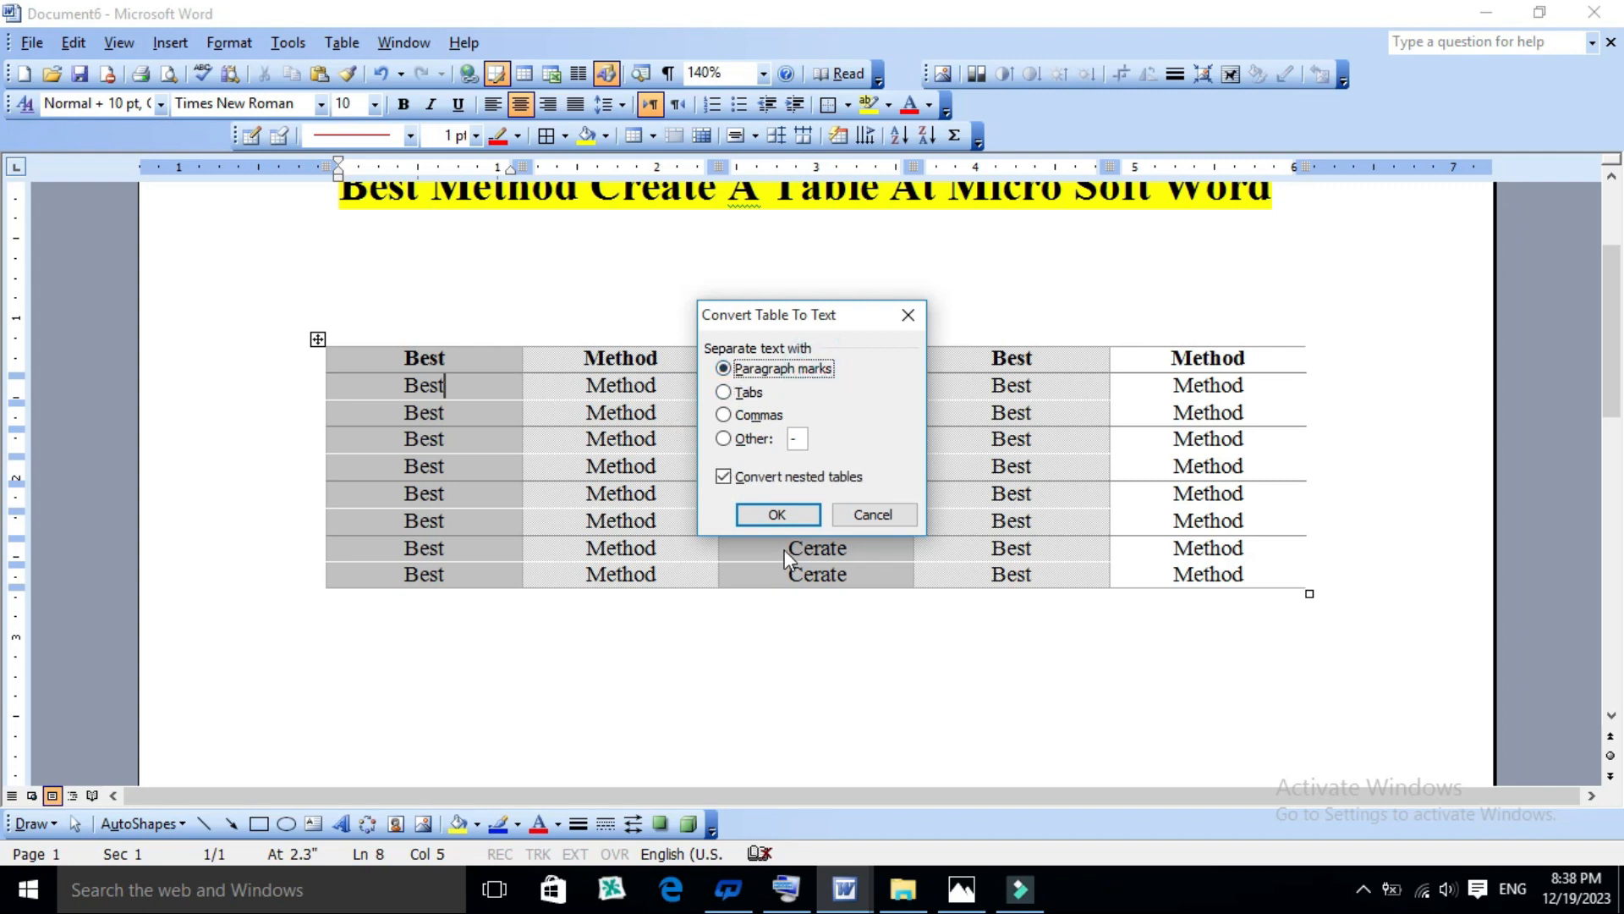
pyautogui.click(777, 515)
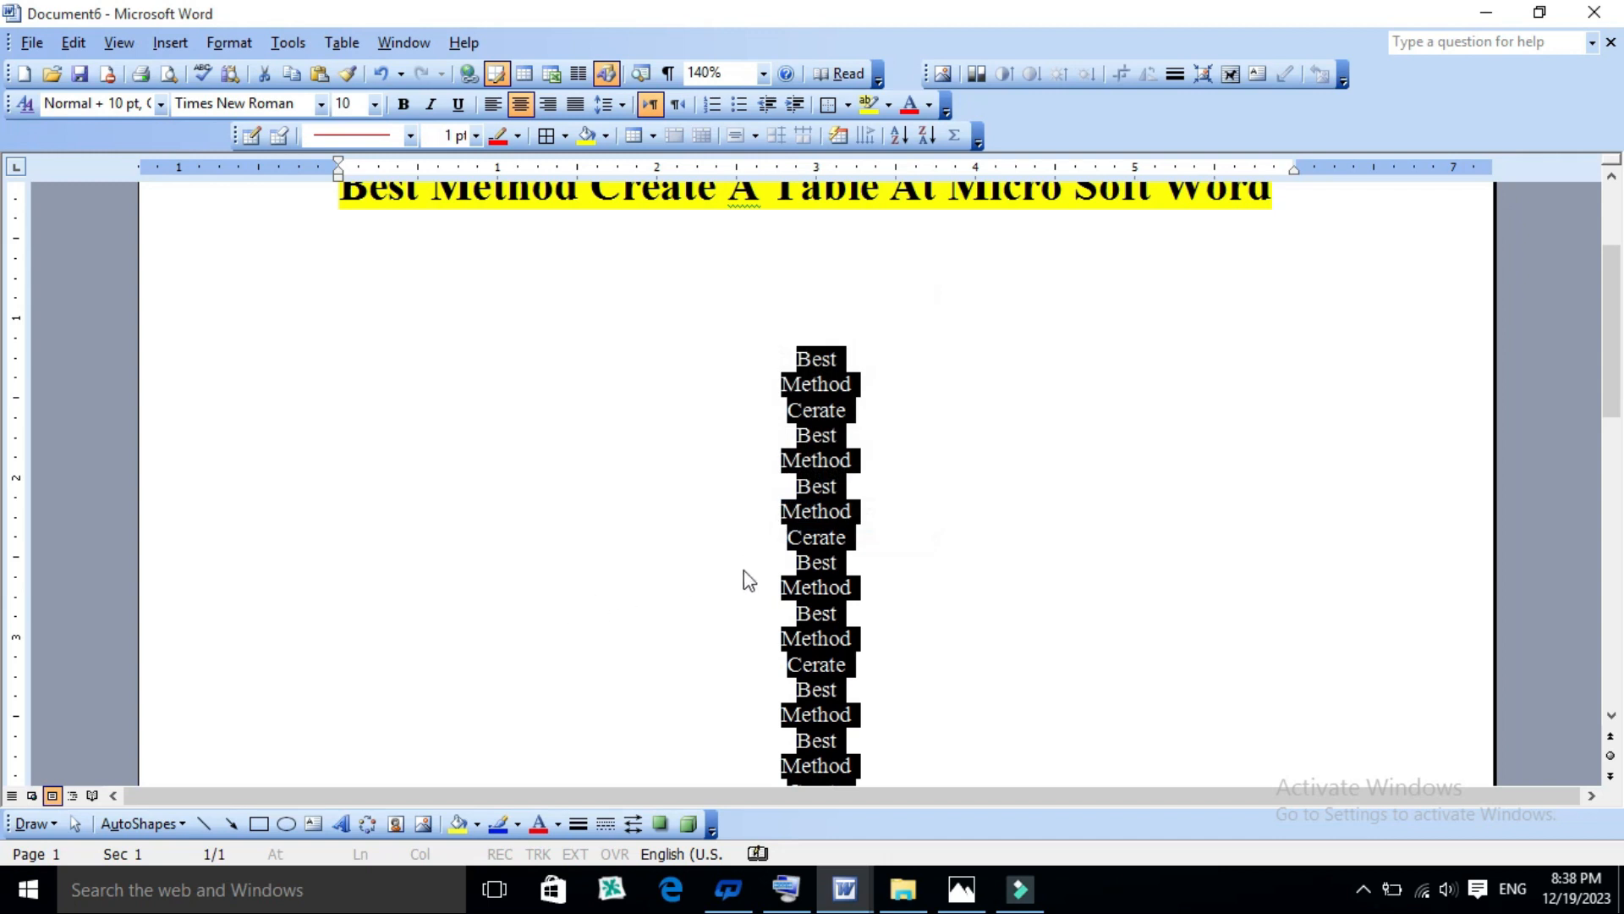
# - Look through the whole list of converted text down to its last line
pyautogui.scroll(-7, 777, 559)
pyautogui.scroll(8, 783, 559)
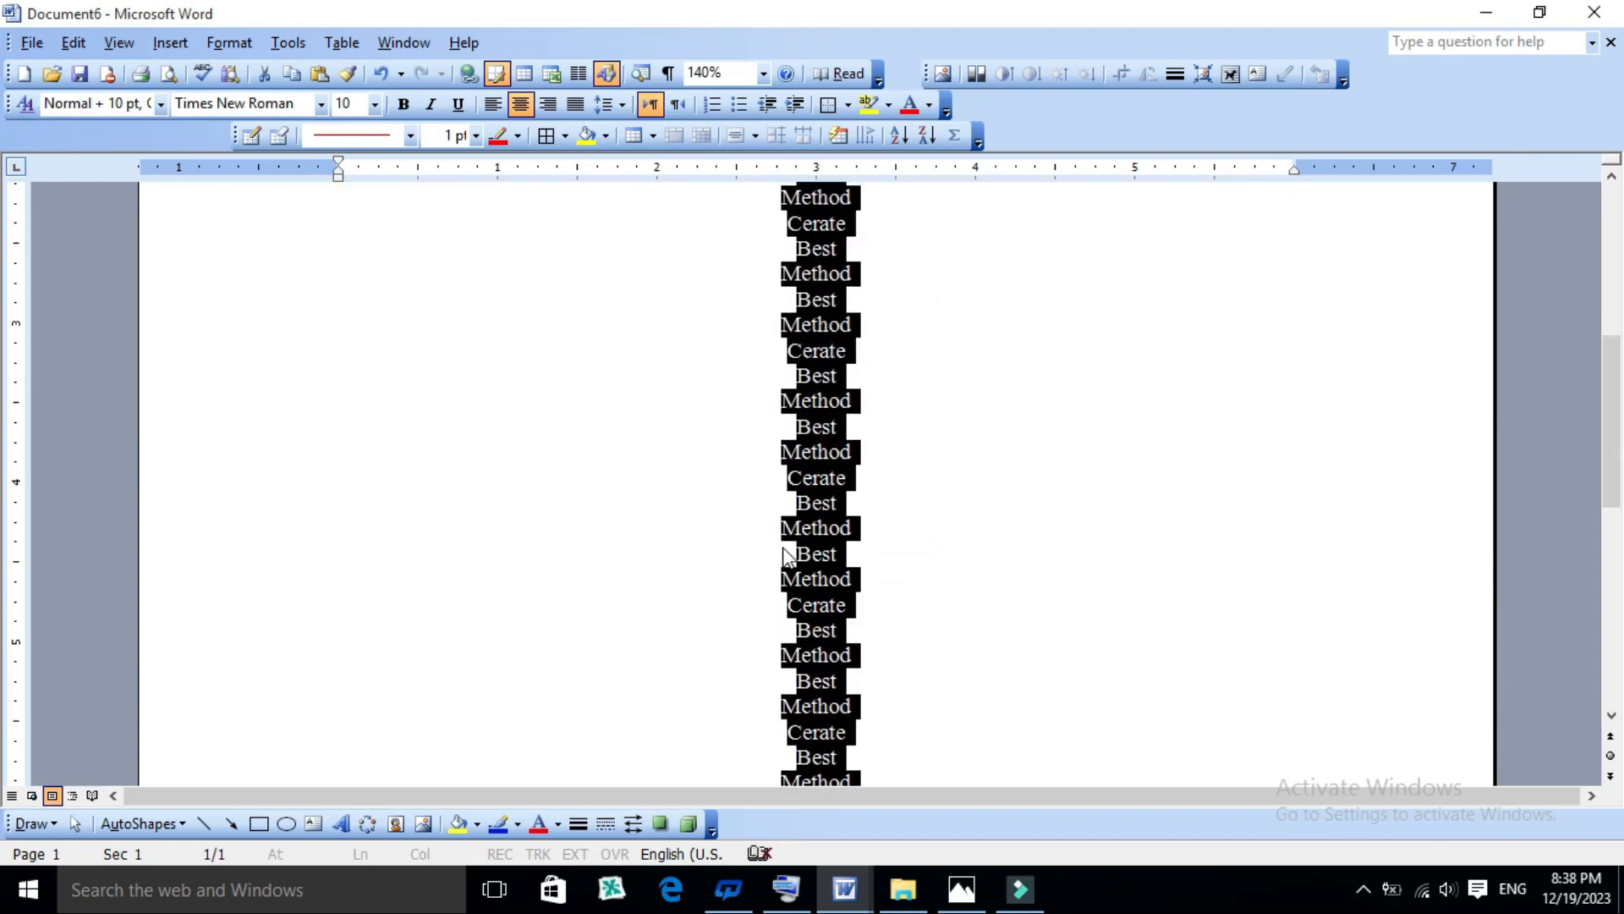
pyautogui.hotkey('ctrl', 'a')
pyautogui.click(788, 558)
pyautogui.scroll(-5, 791, 541)
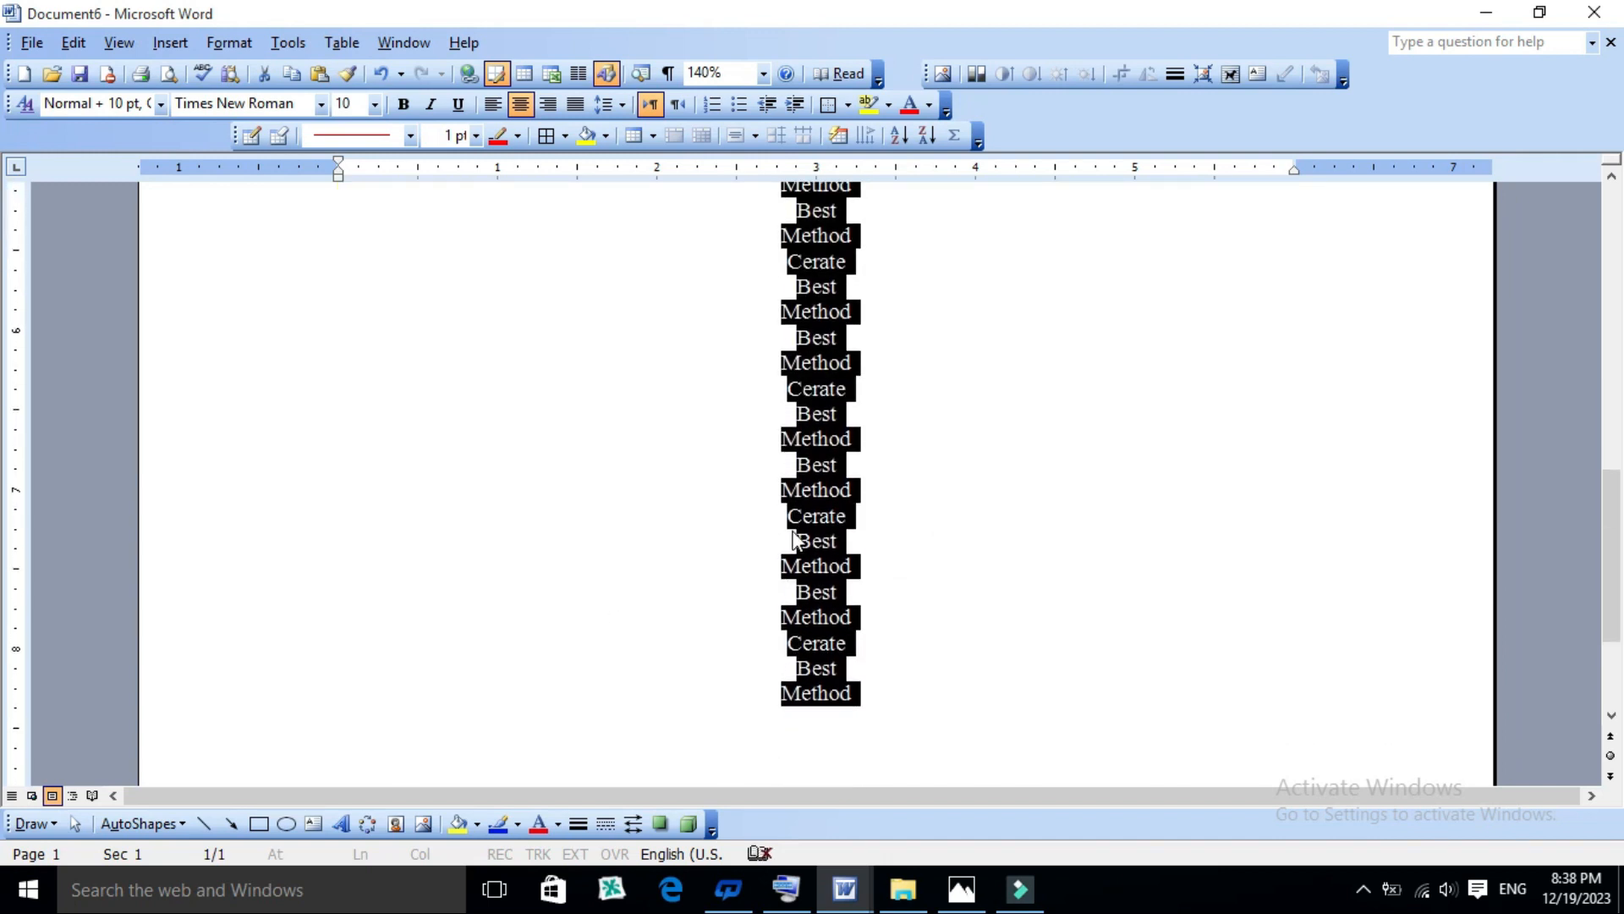
pyautogui.scroll(-1, 795, 520)
pyautogui.scroll(6, 798, 532)
pyautogui.scroll(-2, 796, 533)
pyautogui.scroll(-1, 796, 532)
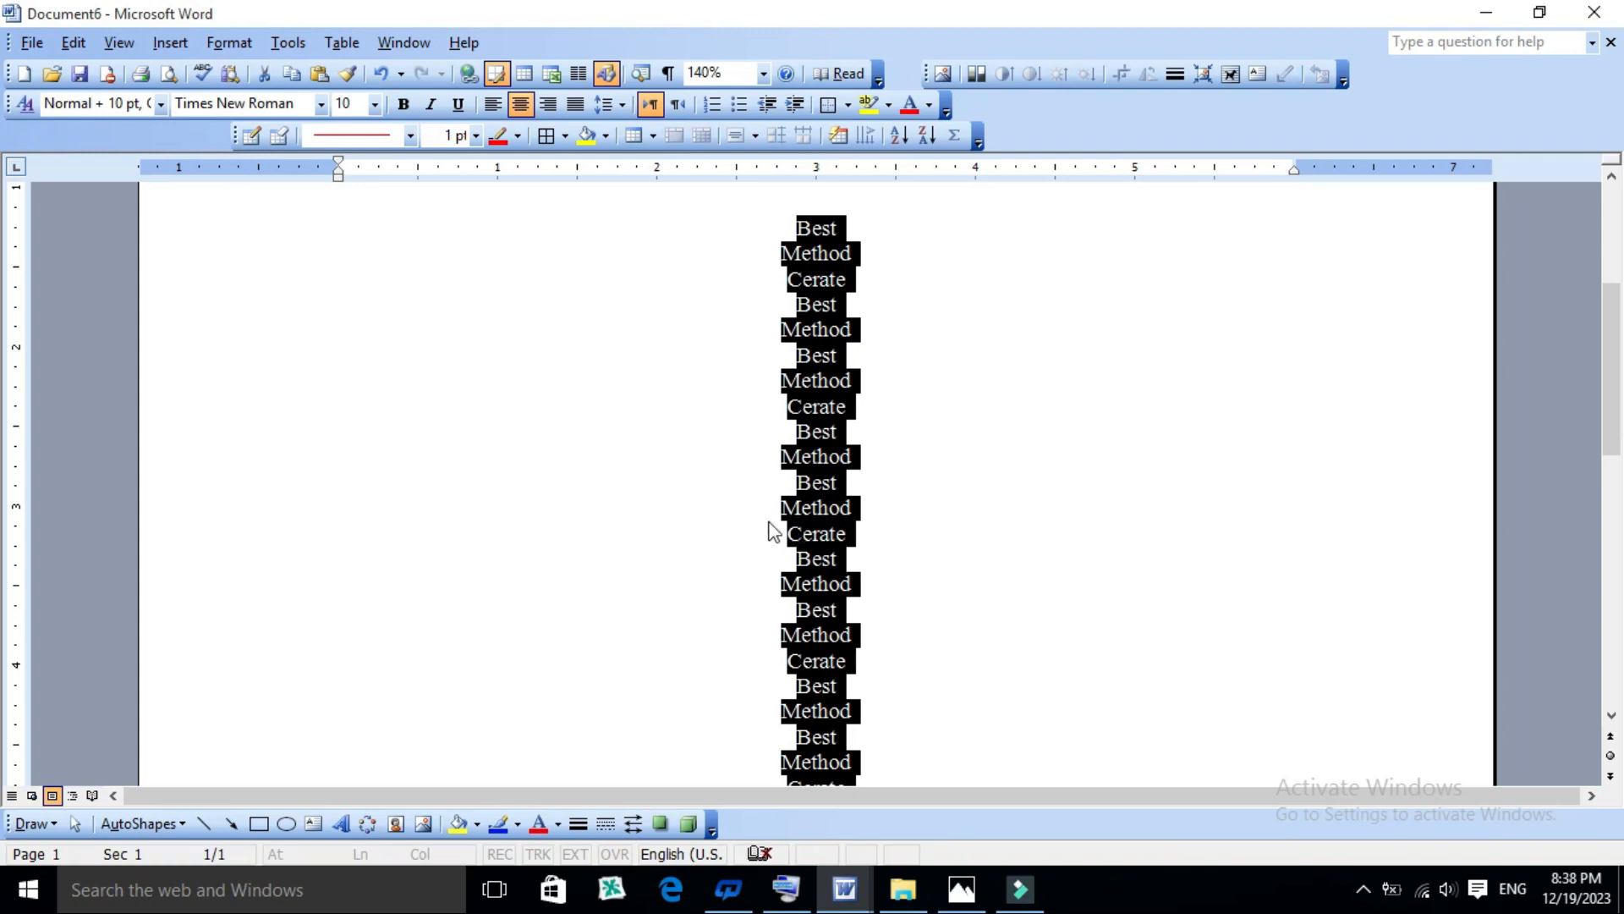
# - Start converting the selected text to a table and set the number of columns to 6
pyautogui.click(341, 46)
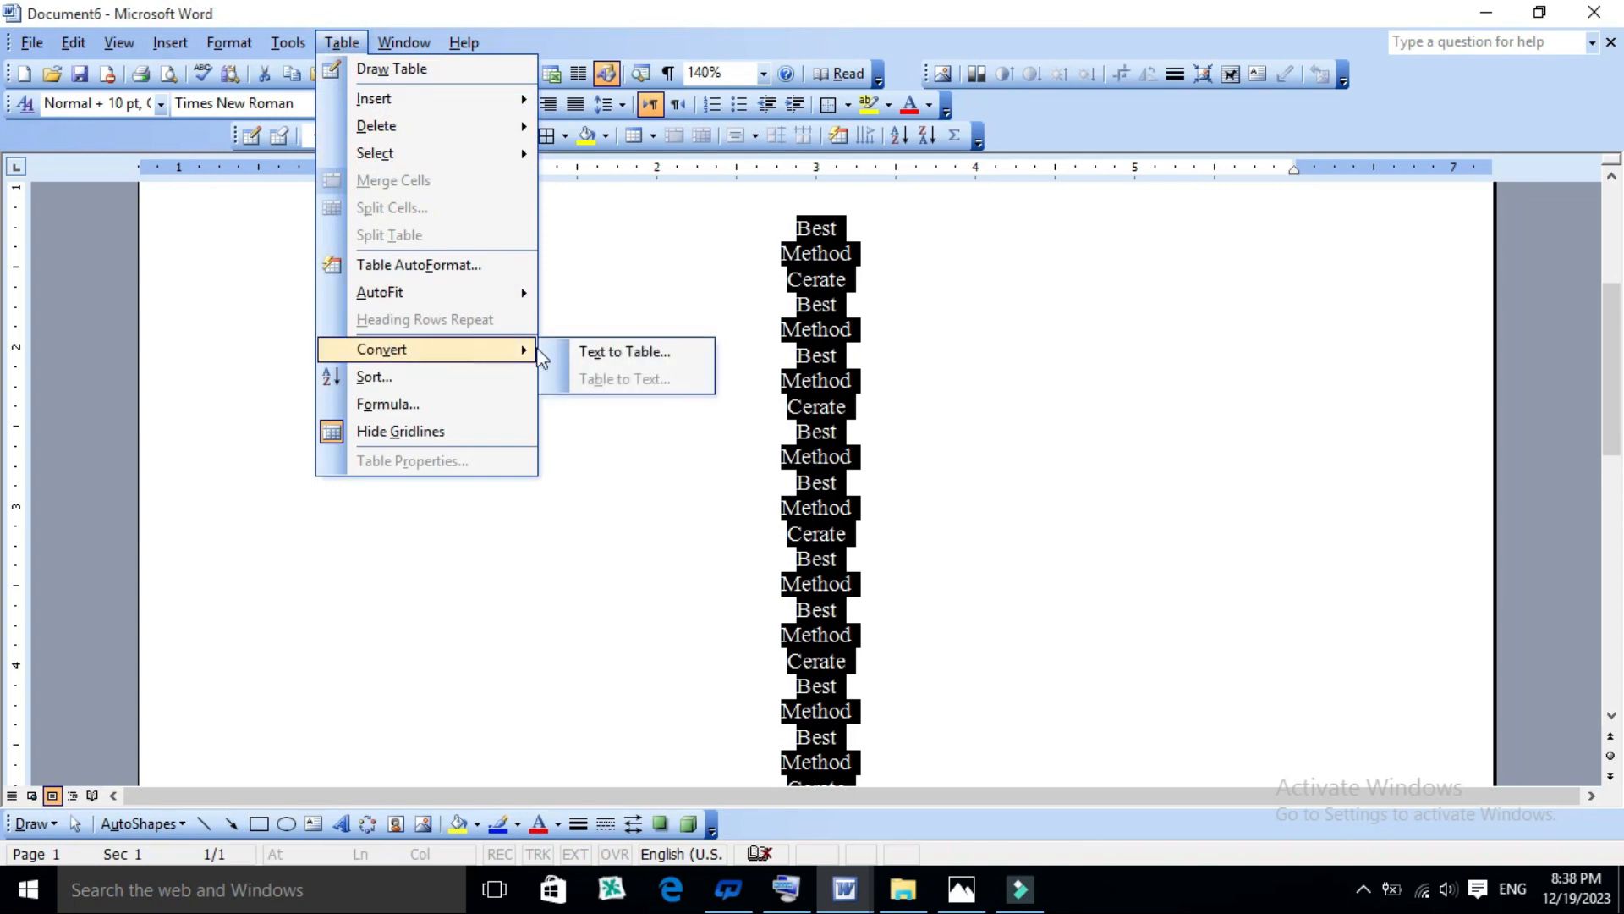
pyautogui.click(608, 351)
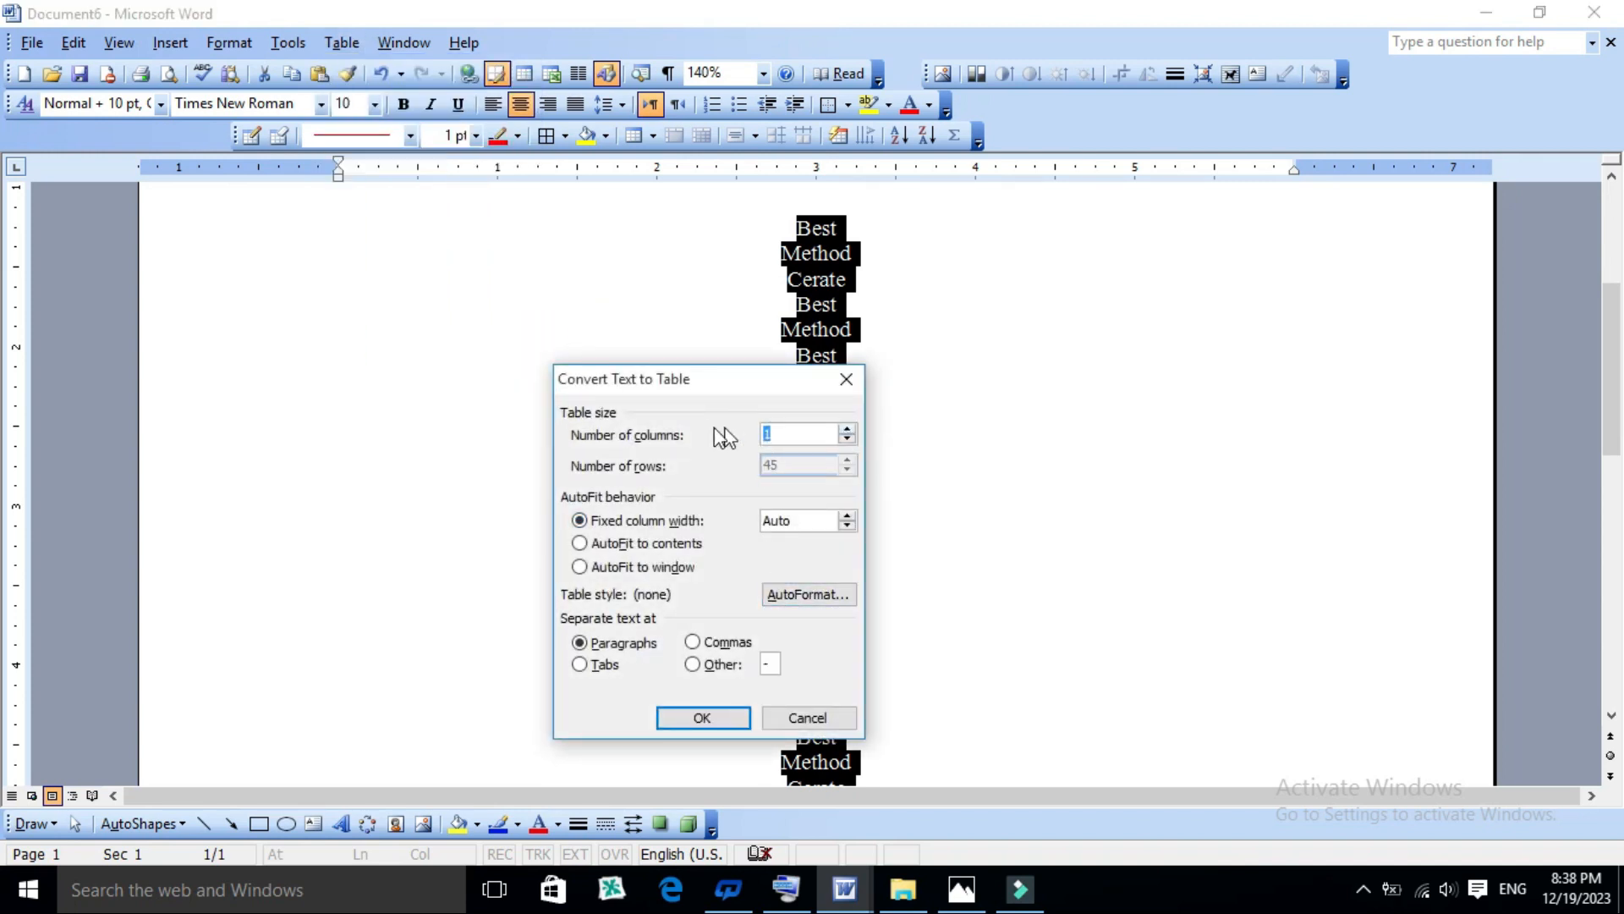
pyautogui.click(847, 430)
pyautogui.click(847, 430)
pyautogui.moveTo(761, 379); pyautogui.dragTo(567, 277)
# - Preview AutoFormat styles such as Table Columns 3 and Table Grid 5, choose Table Grid 4 and complete the text-to-table conversion
pyautogui.click(617, 491)
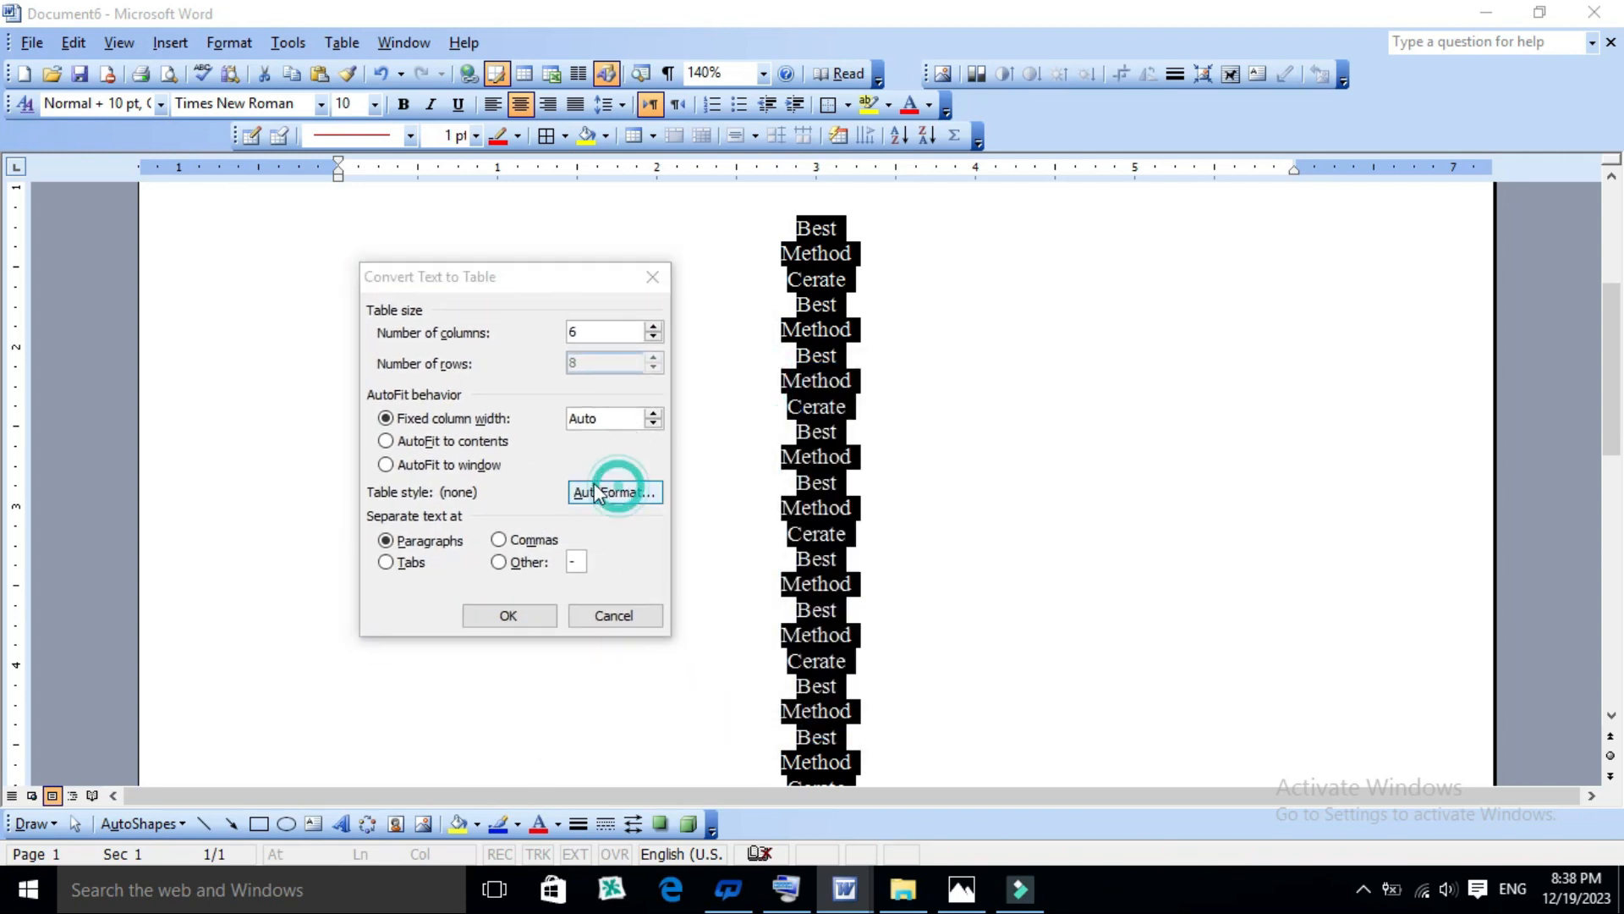
pyautogui.click(935, 377)
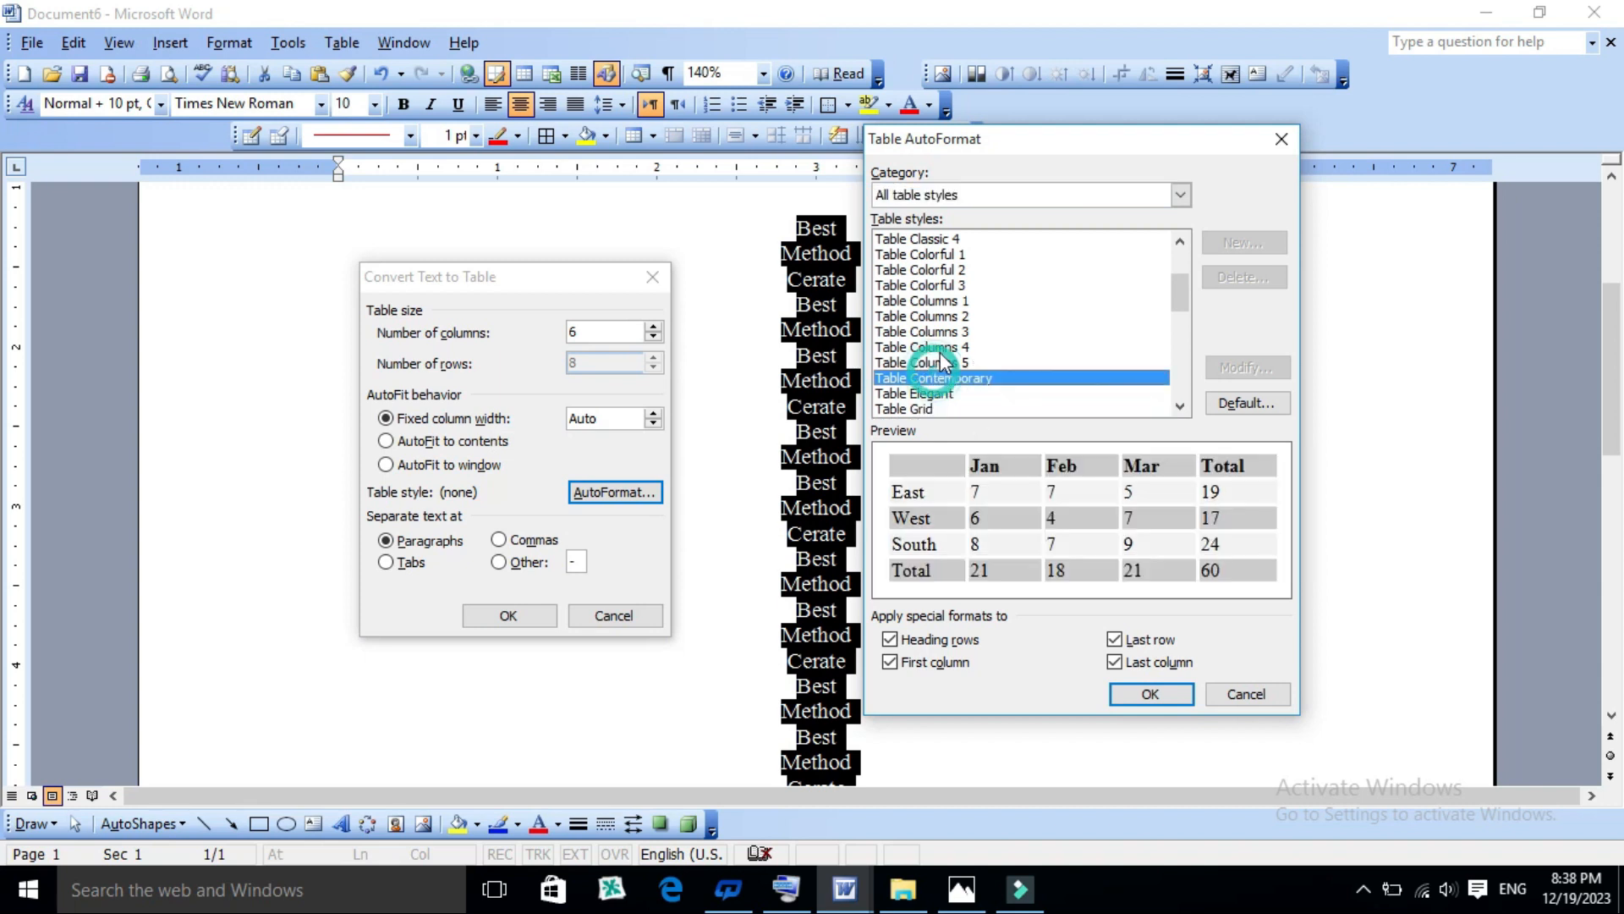
pyautogui.click(941, 331)
pyautogui.moveTo(1181, 284); pyautogui.dragTo(1171, 300)
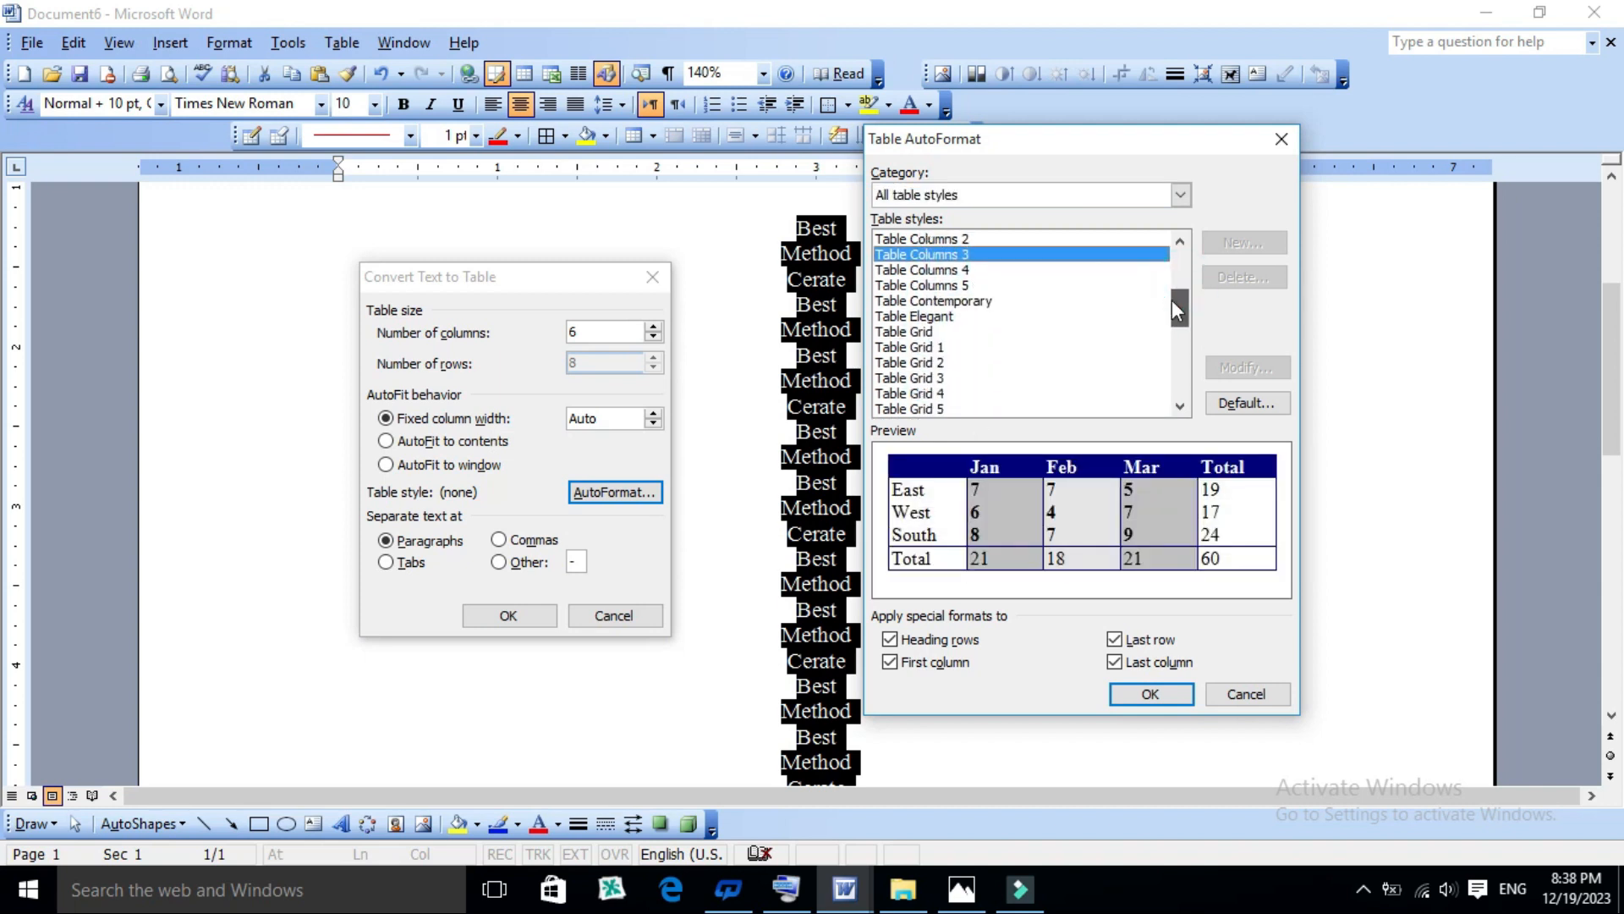
pyautogui.click(931, 318)
pyautogui.click(929, 297)
pyautogui.click(931, 285)
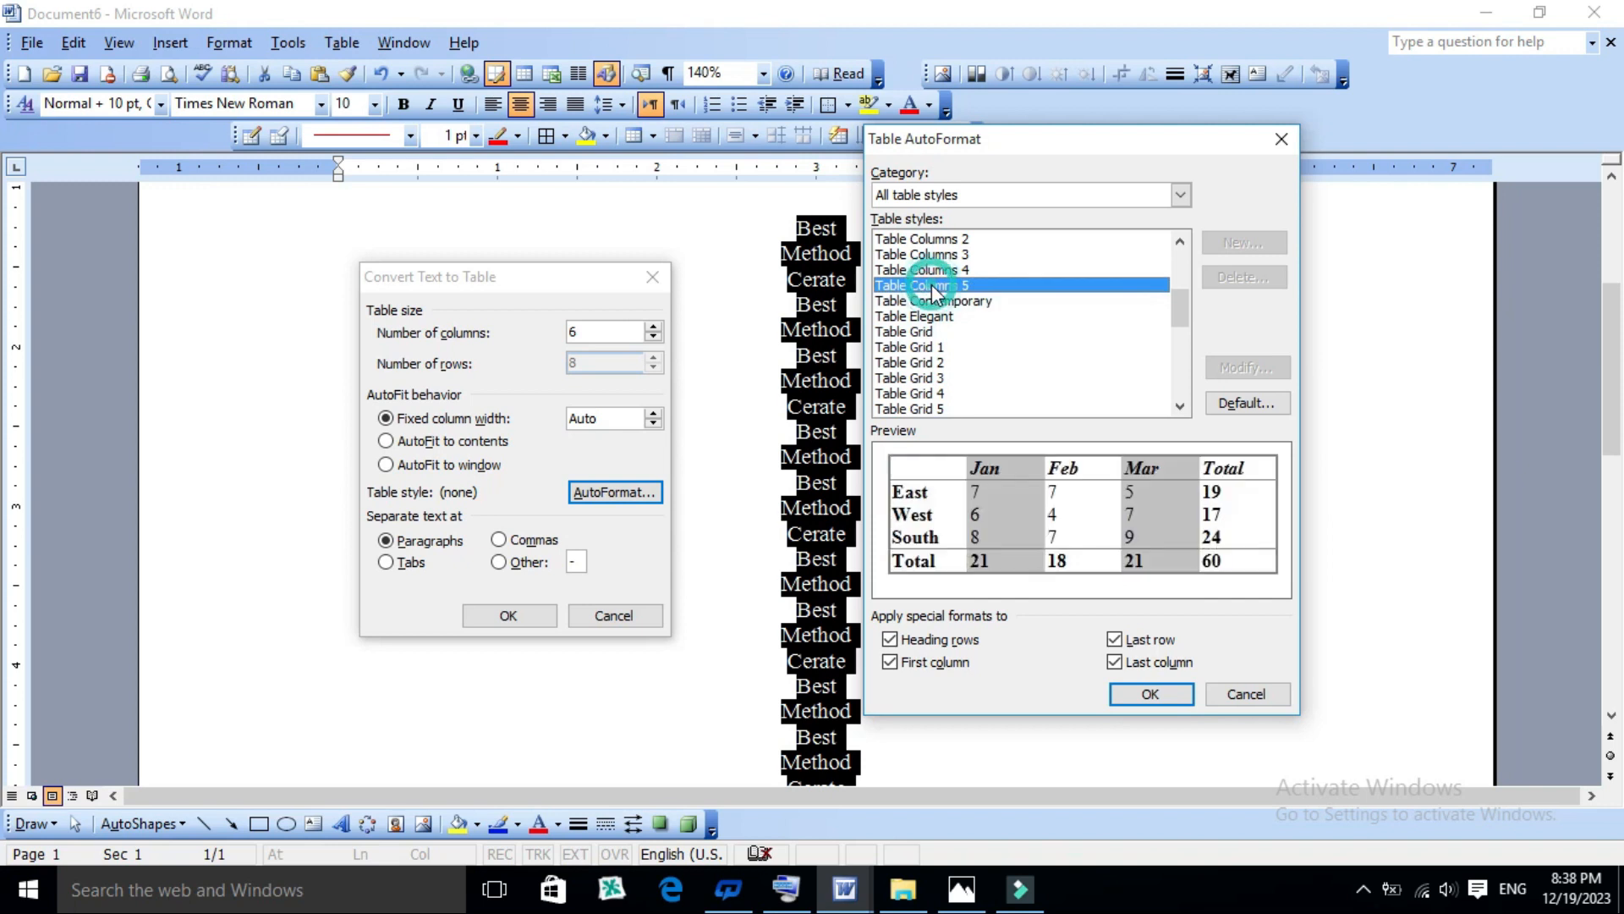
pyautogui.click(941, 378)
pyautogui.click(939, 392)
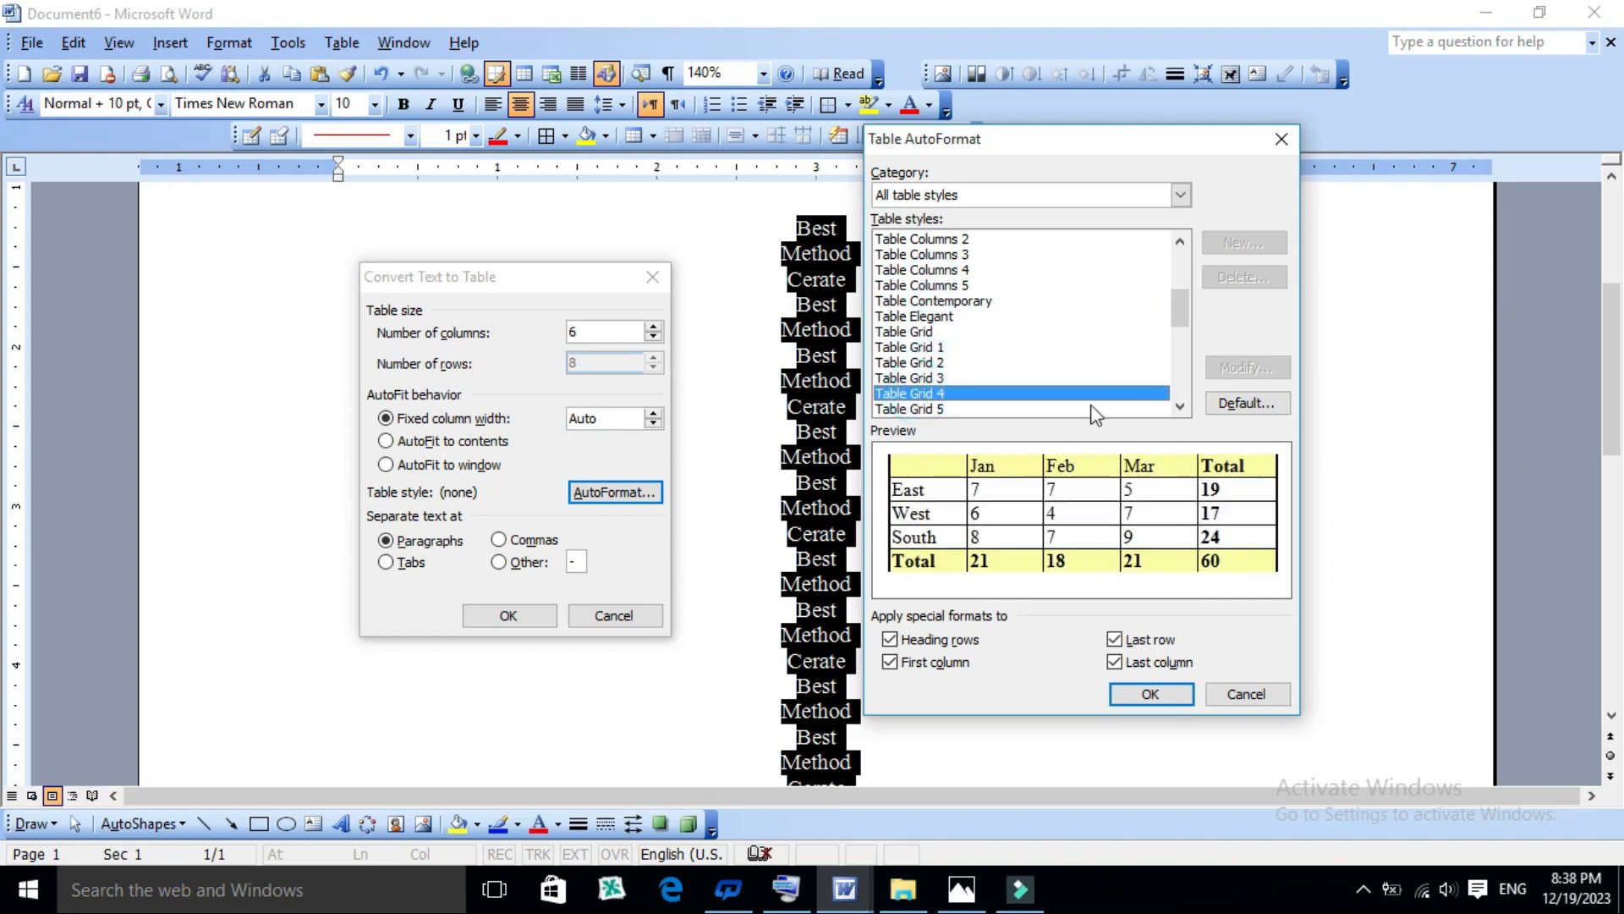
pyautogui.moveTo(1176, 305); pyautogui.dragTo(1175, 318)
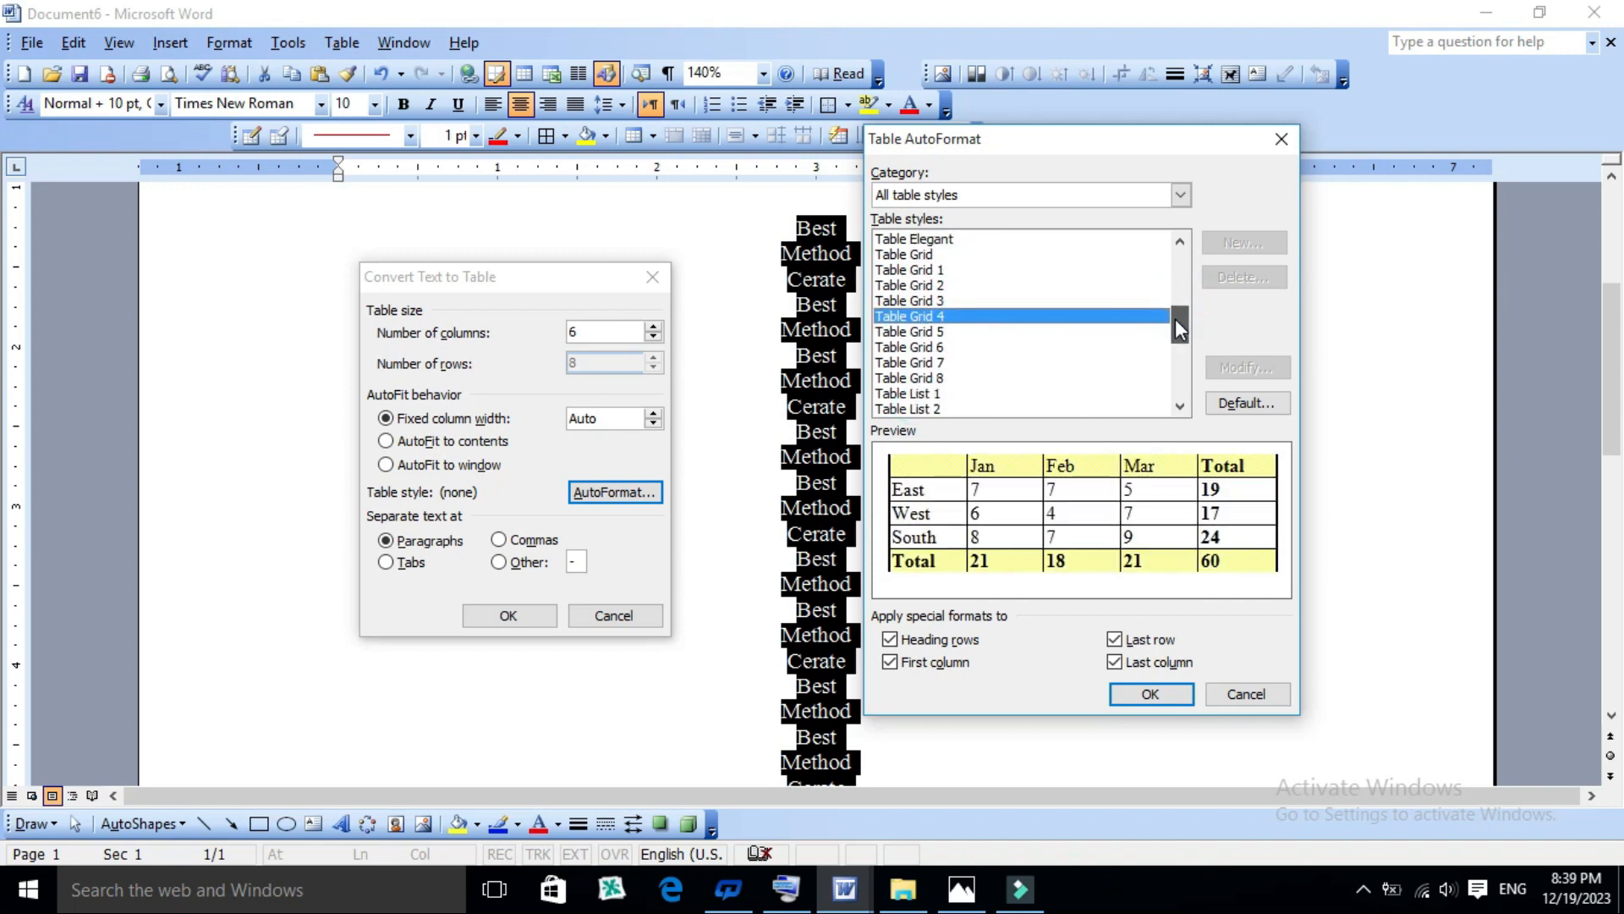
pyautogui.click(899, 348)
pyautogui.click(901, 392)
pyautogui.click(918, 331)
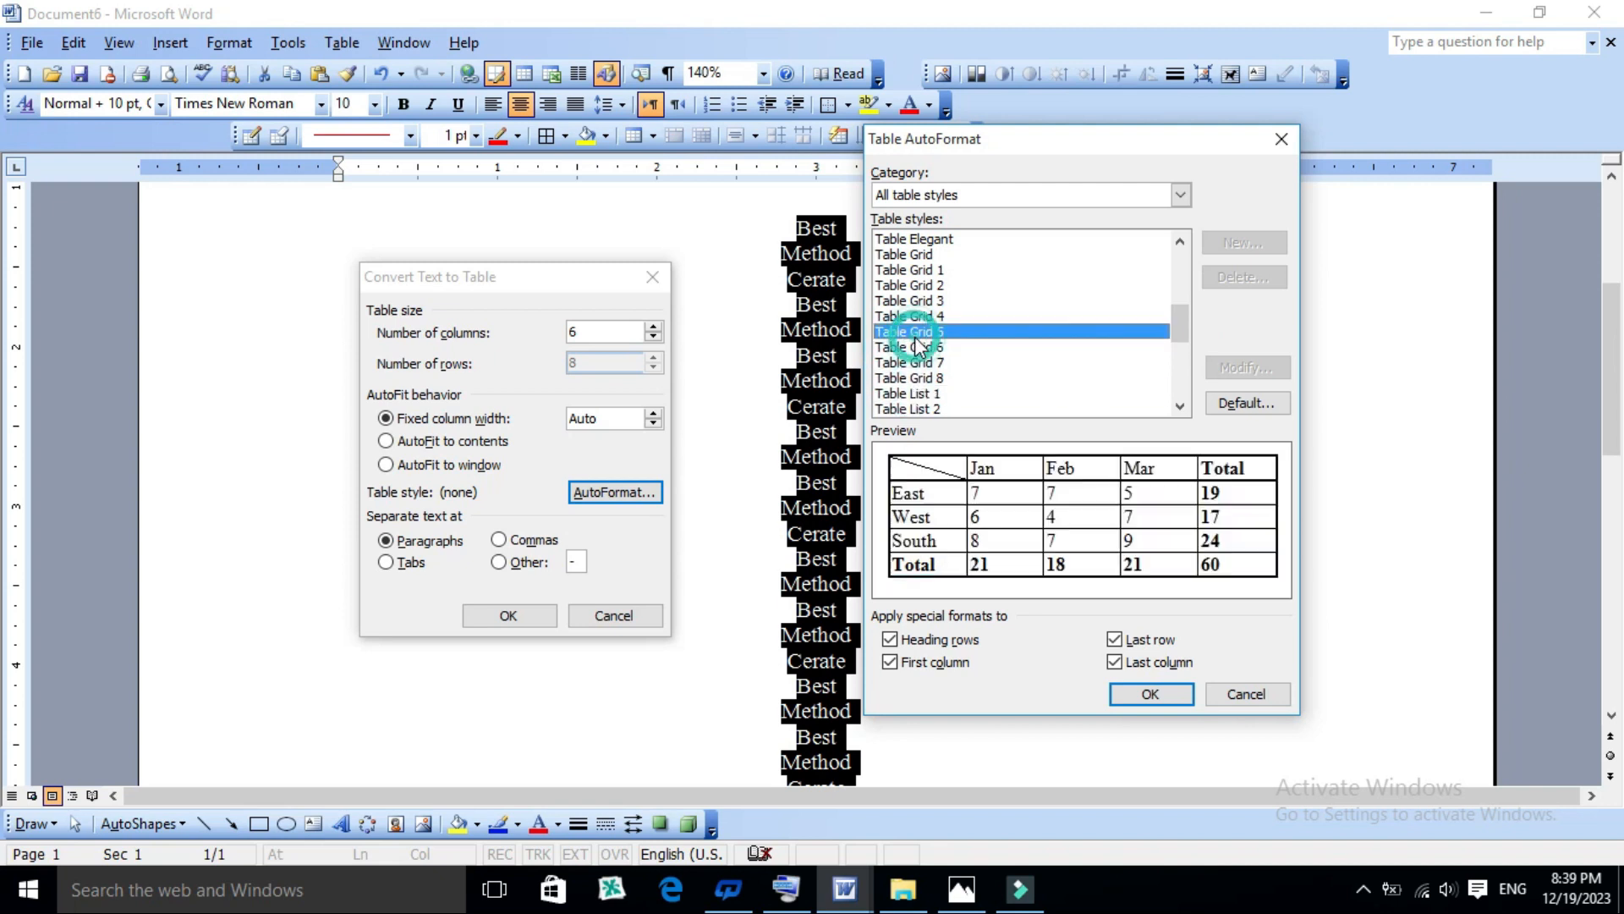
pyautogui.click(917, 316)
pyautogui.click(1154, 693)
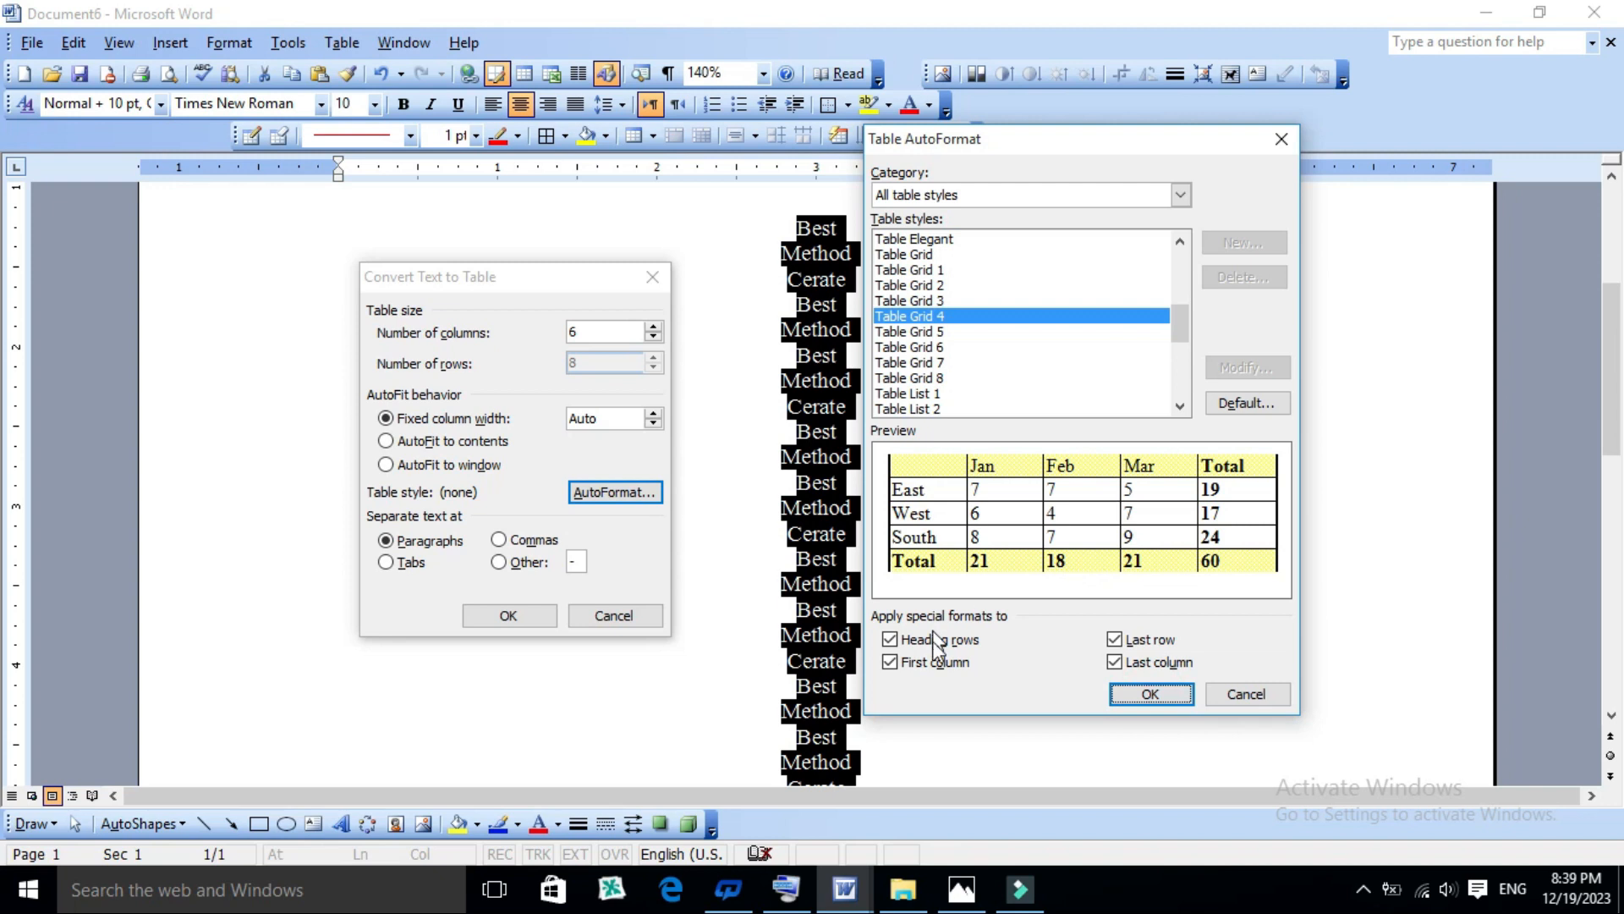
pyautogui.click(1125, 696)
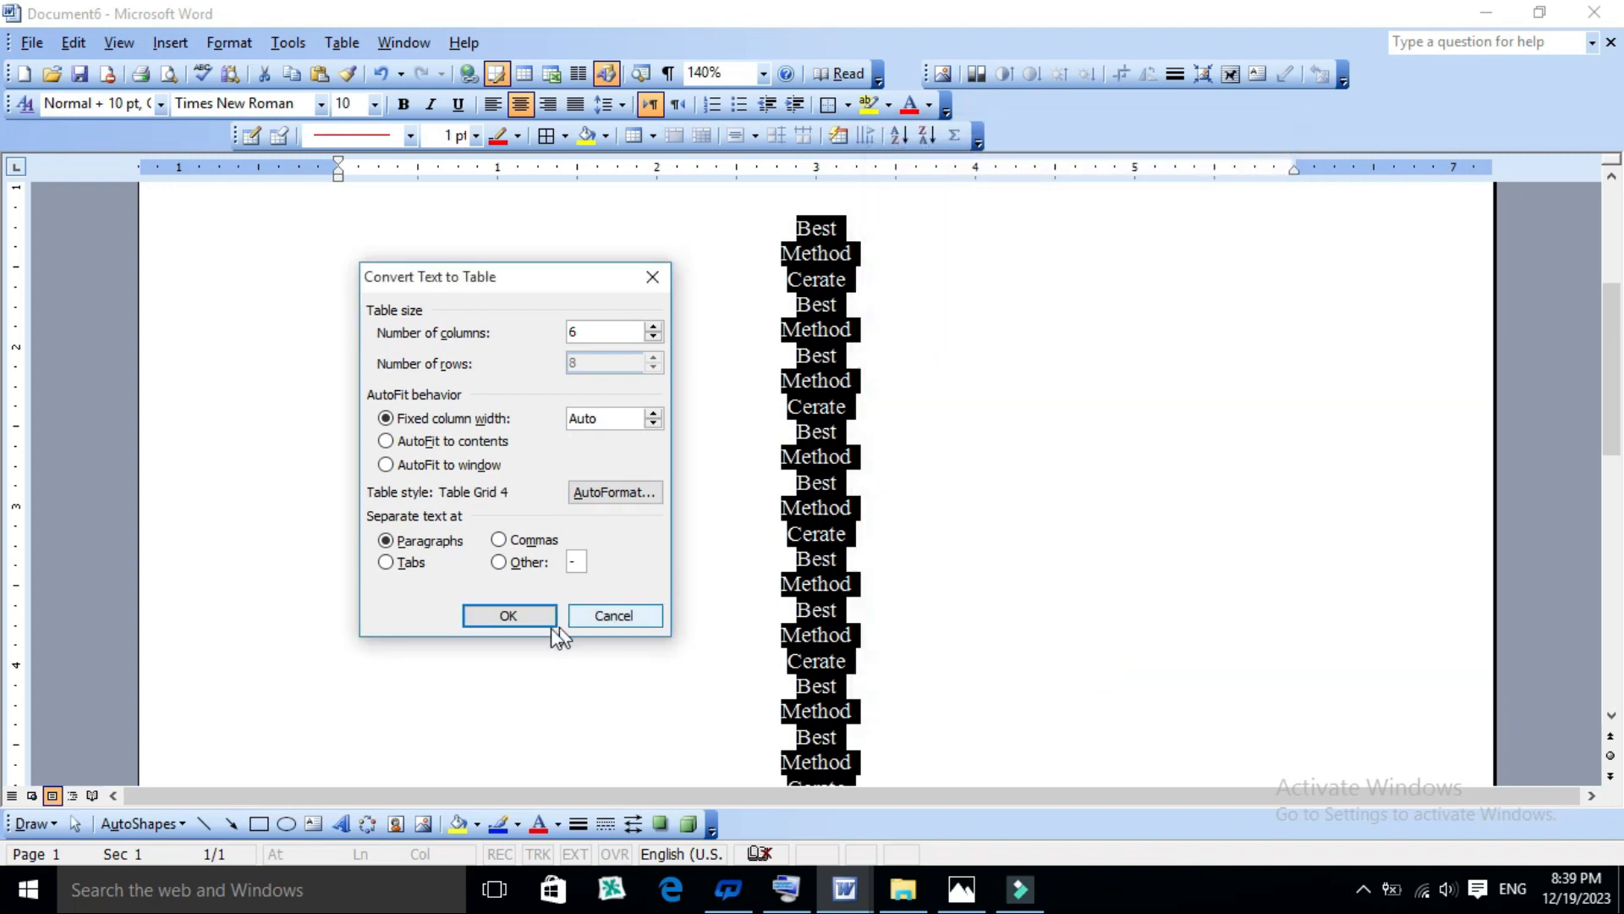
pyautogui.click(524, 616)
pyautogui.click(762, 524)
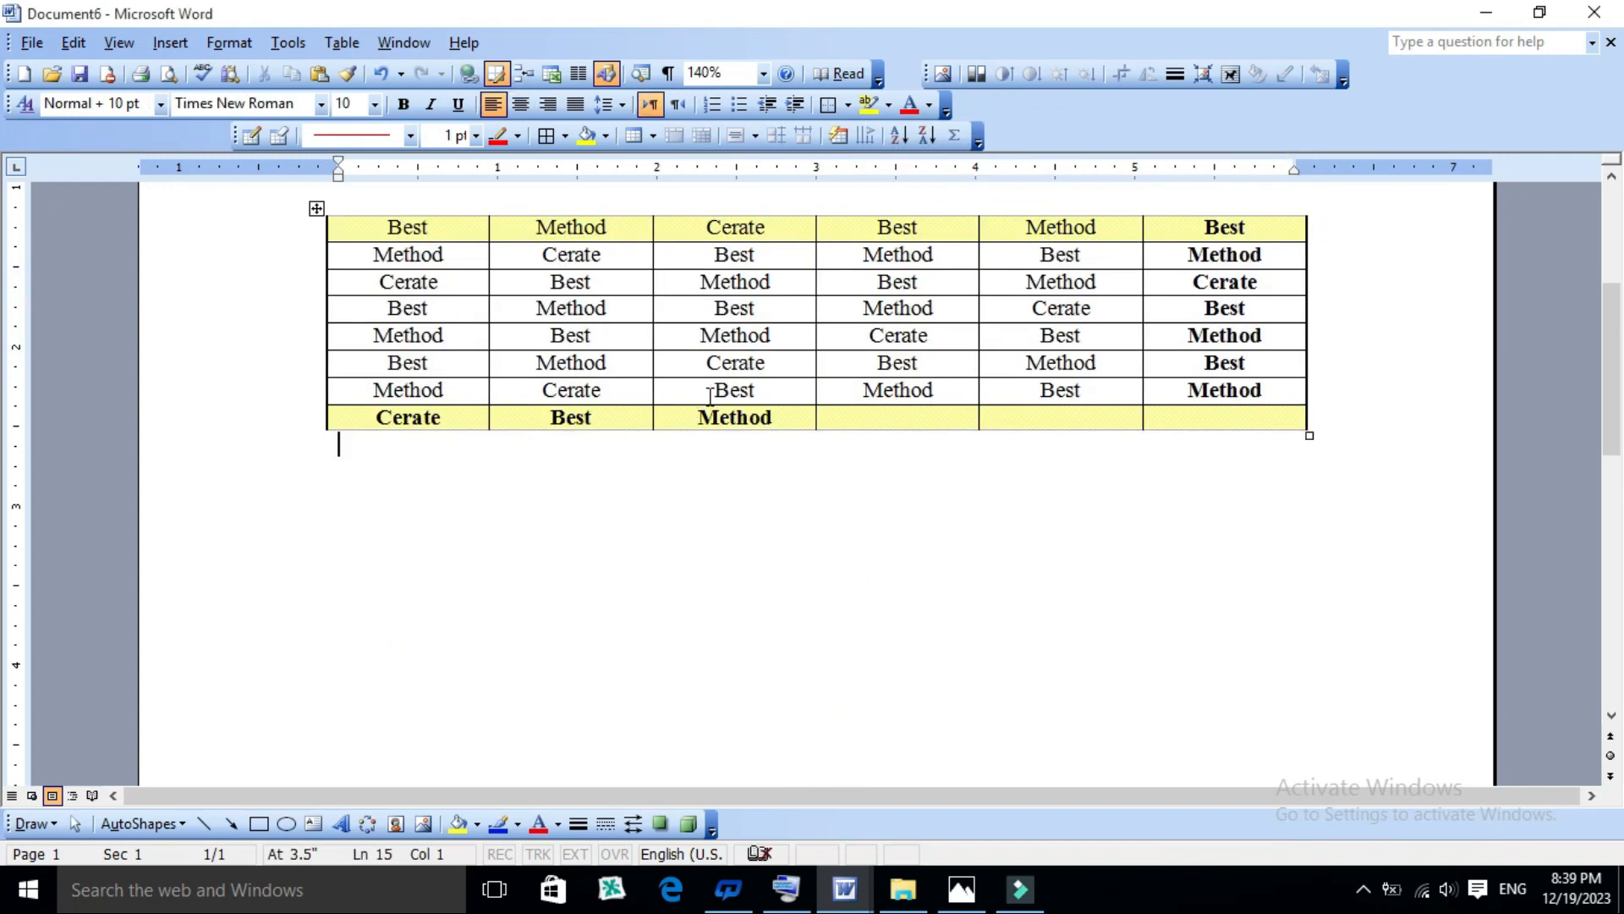
pyautogui.scroll(1, 745, 472)
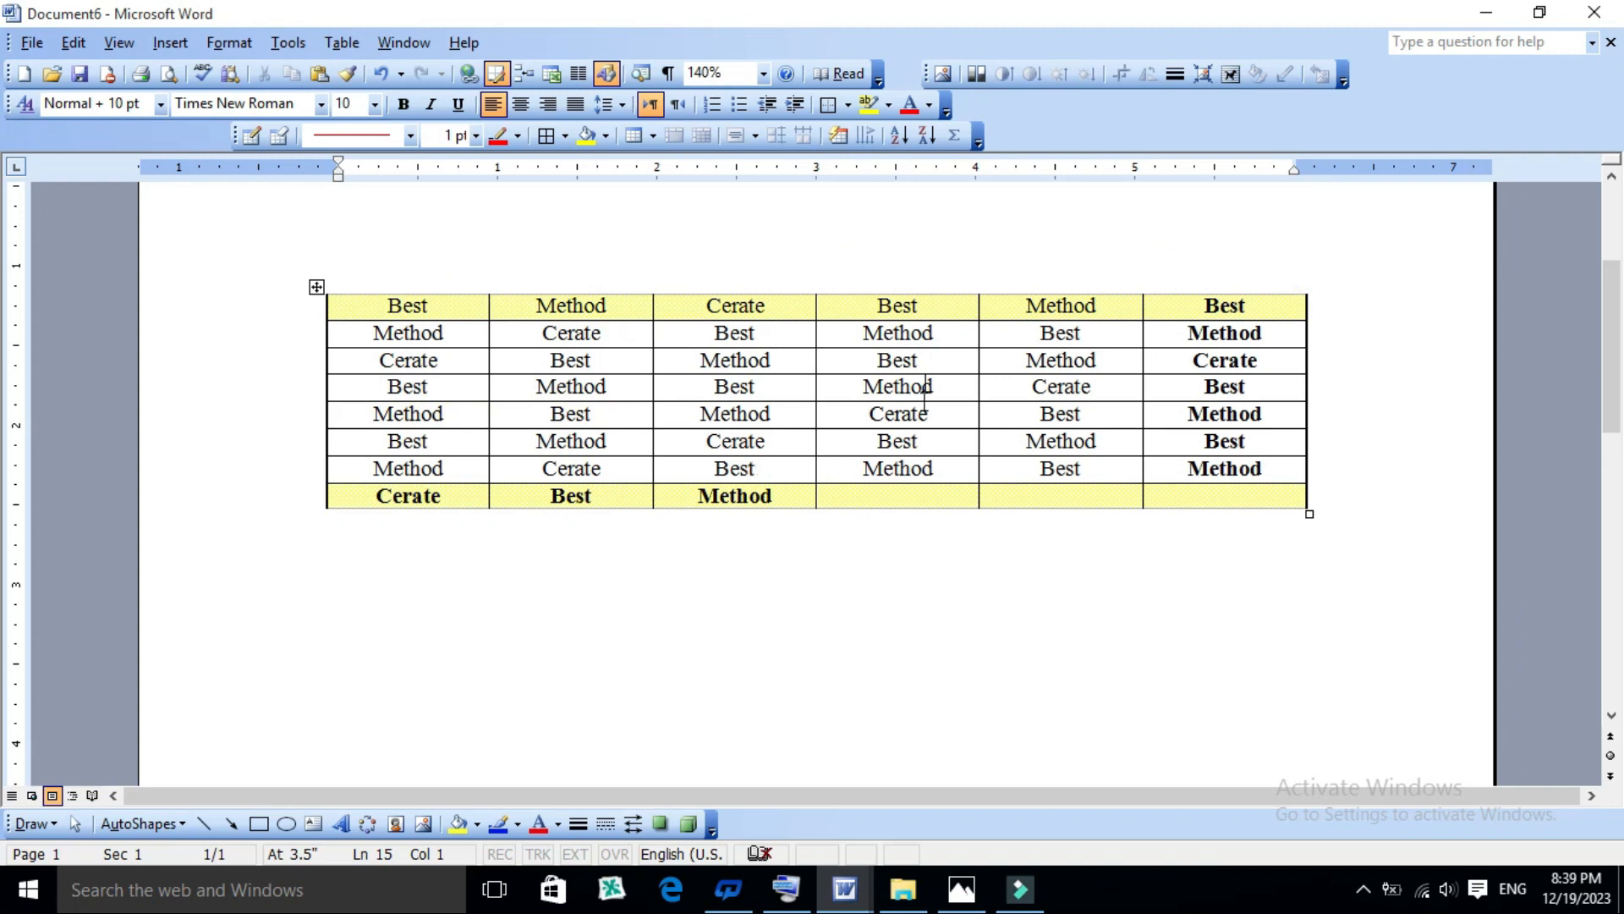
pyautogui.click(489, 592)
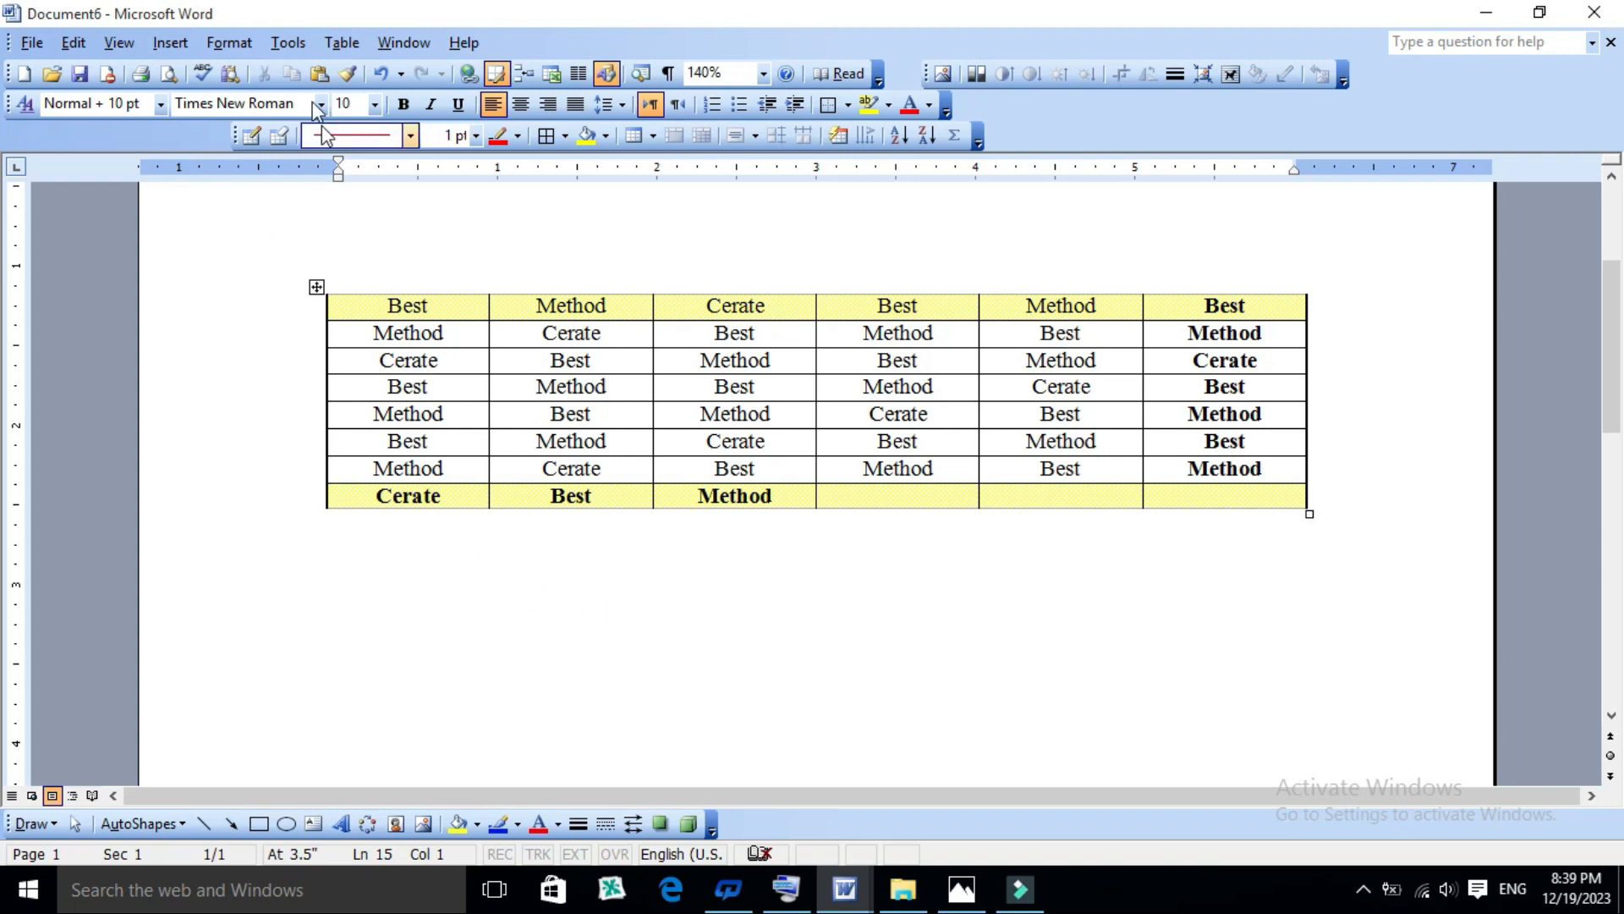
pyautogui.click(341, 42)
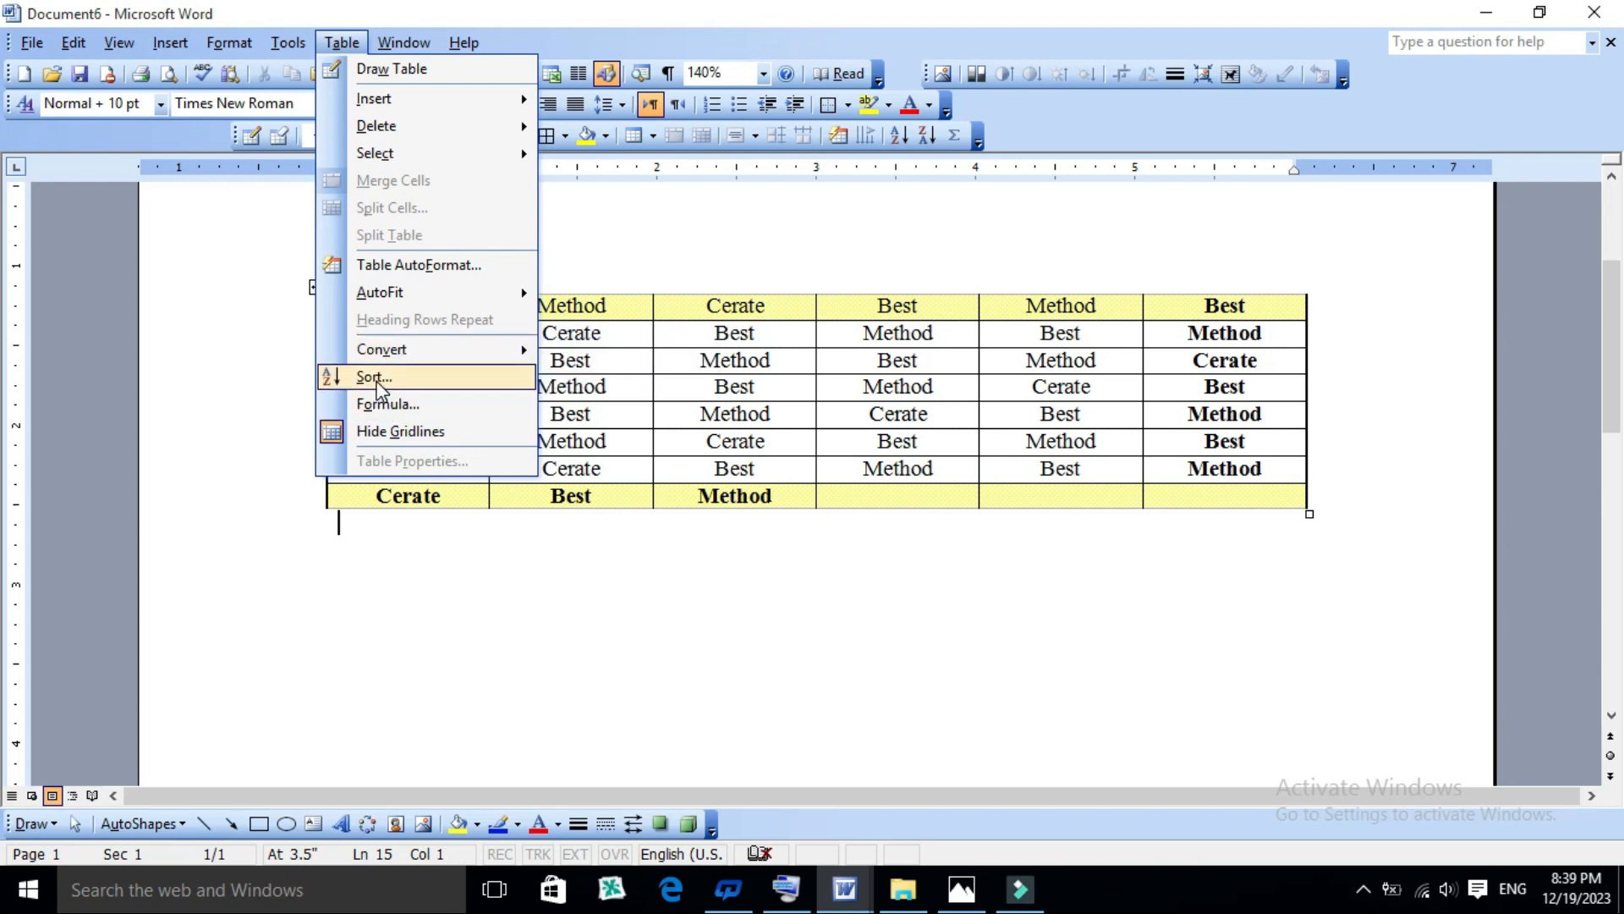
pyautogui.click(624, 408)
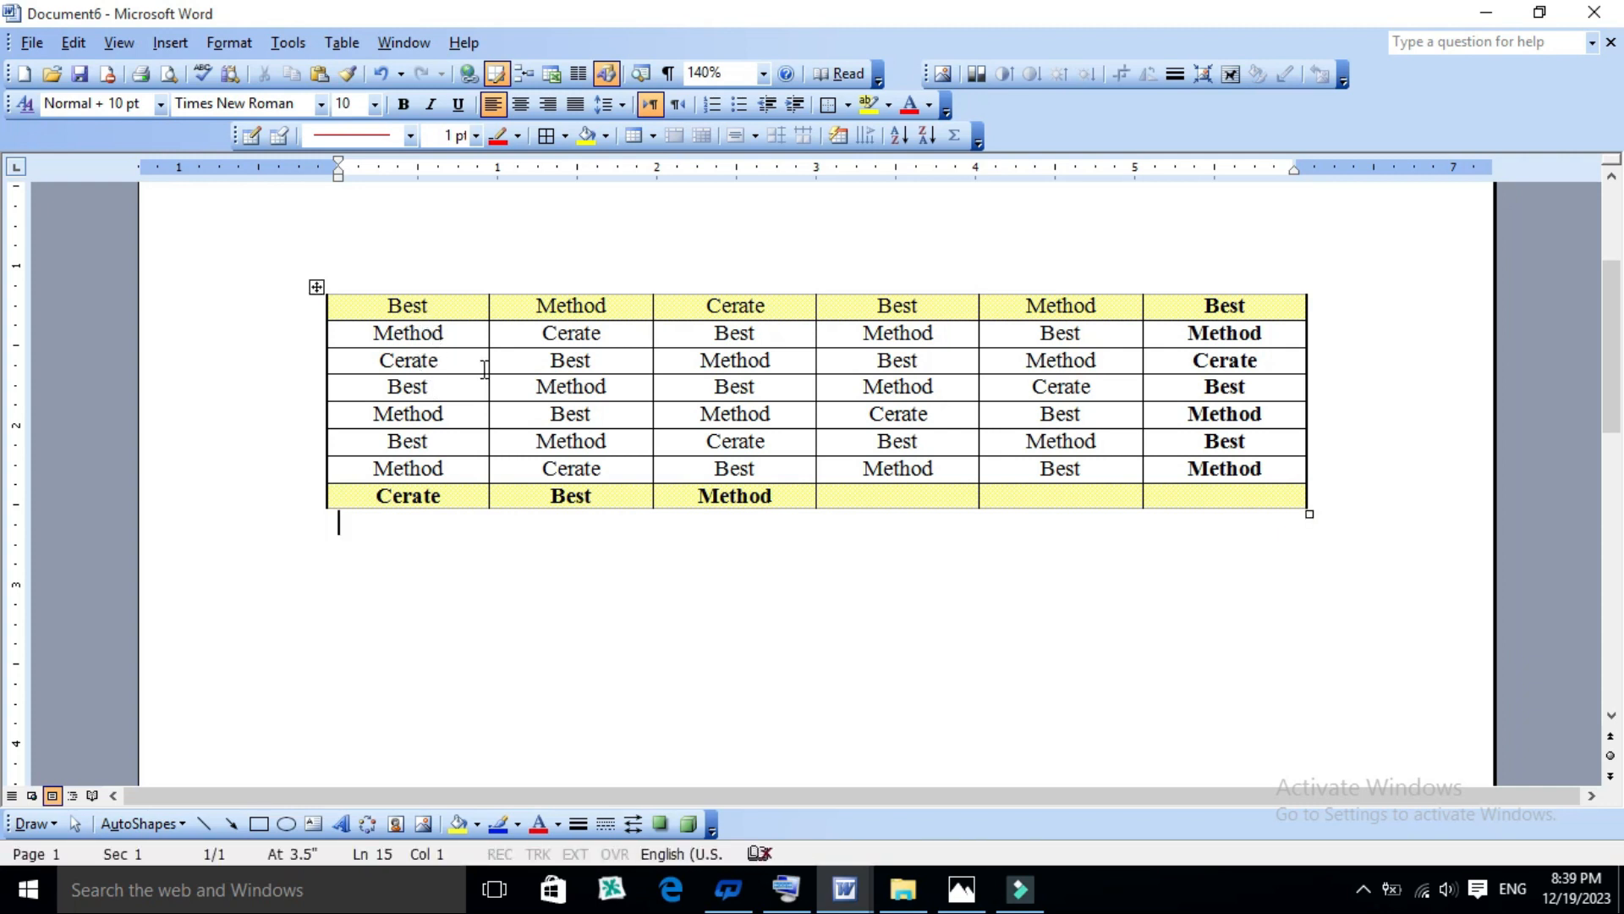
# - Sort the table rows by the first column in ascending order and again in descending order
pyautogui.click(454, 360)
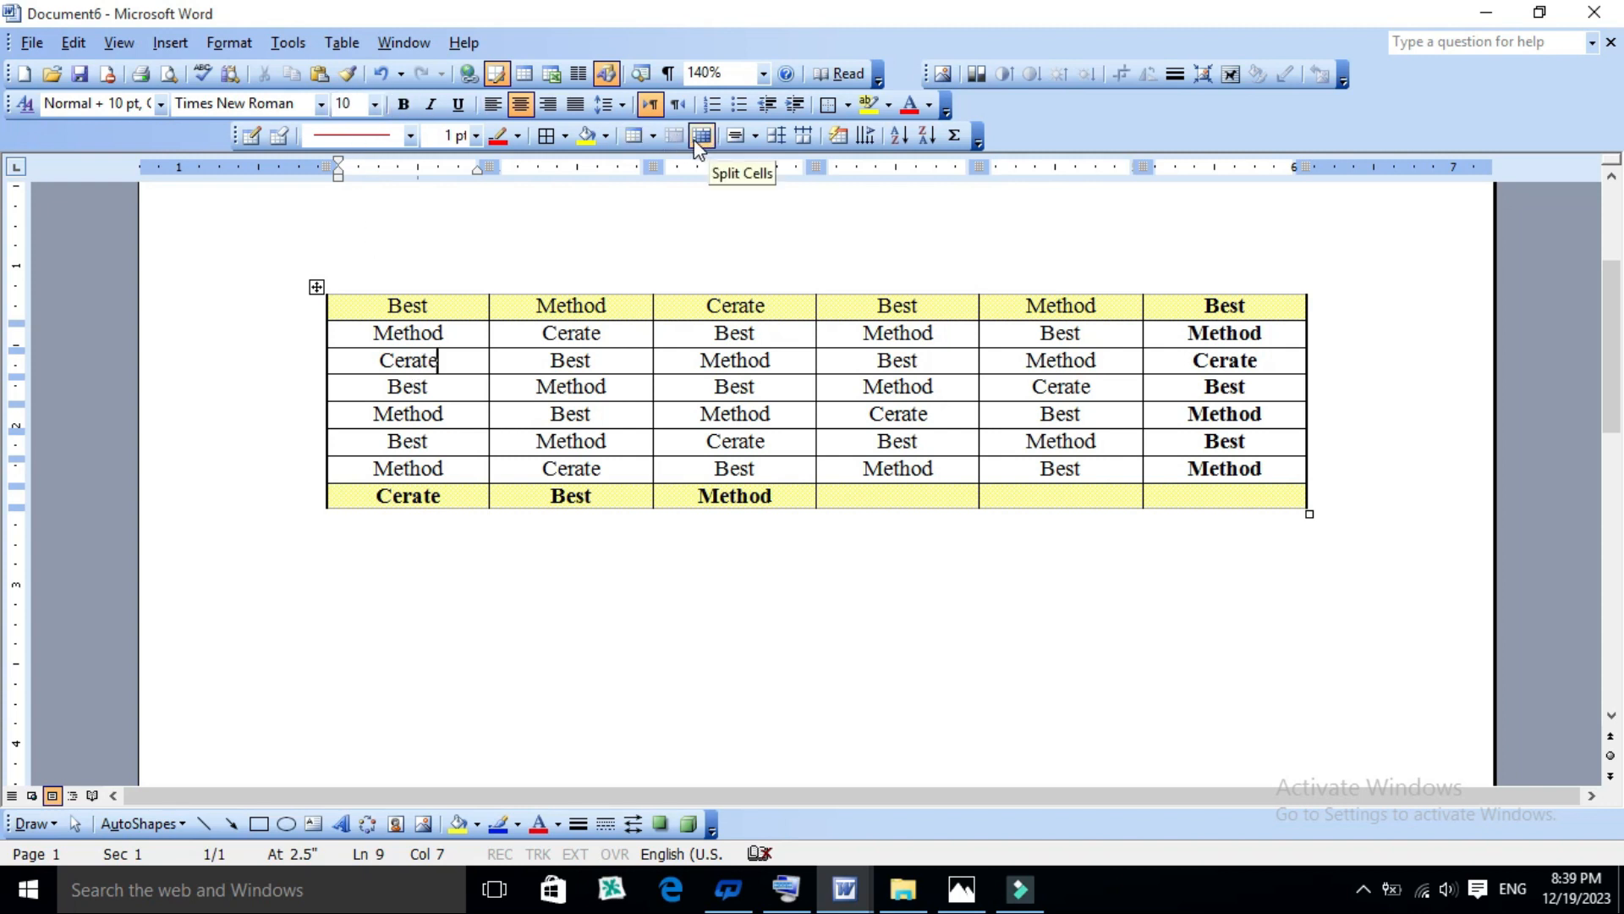
pyautogui.click(899, 137)
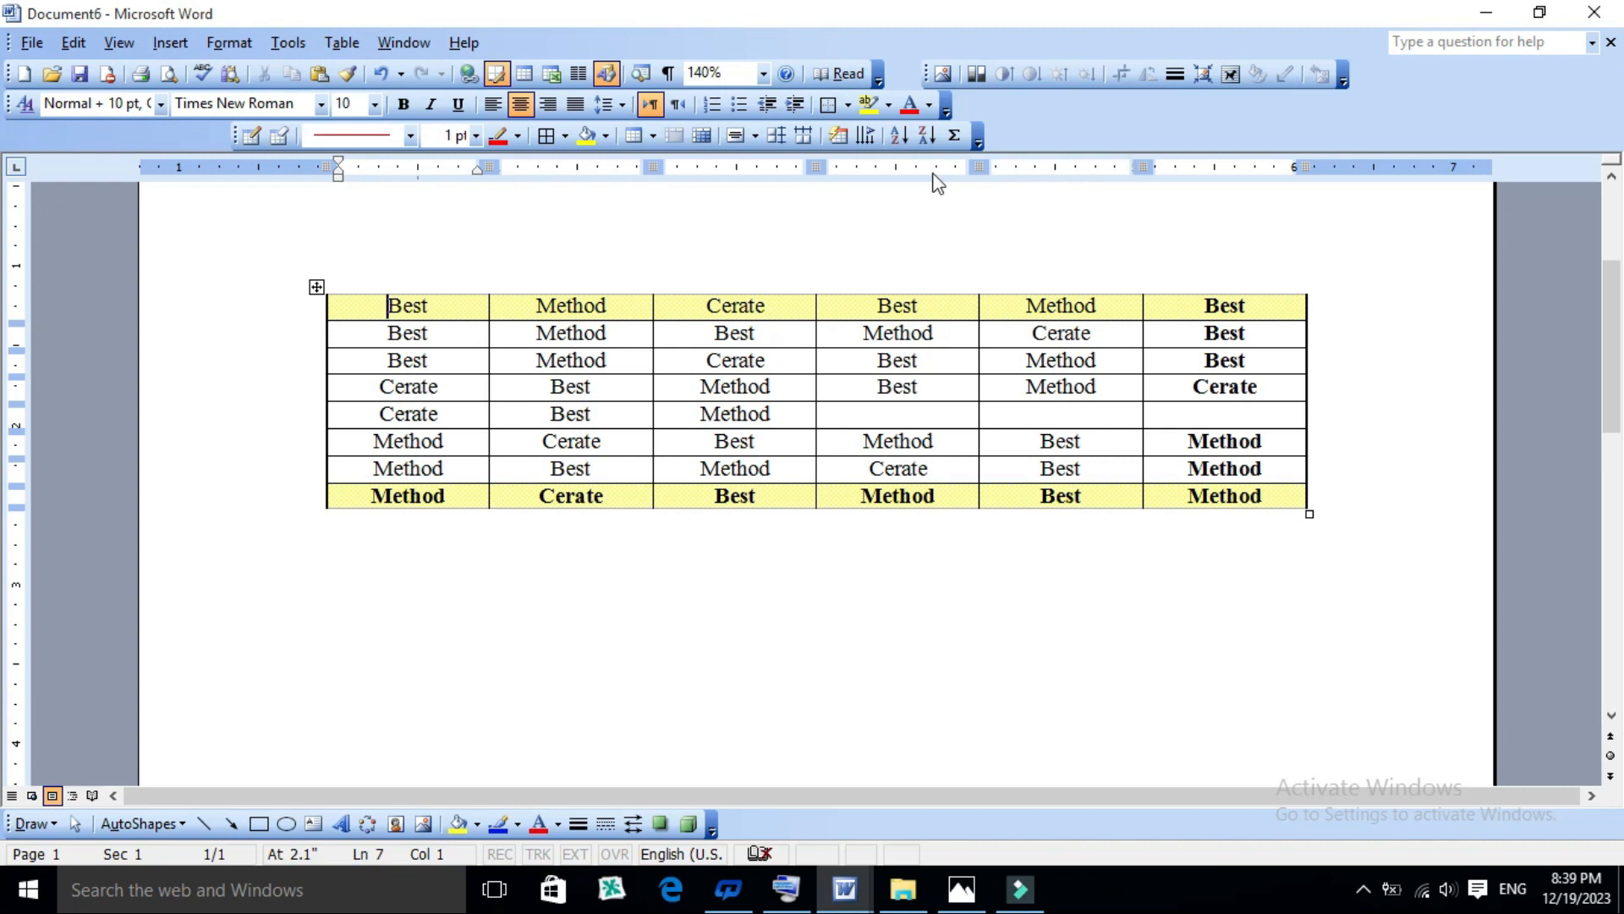
pyautogui.click(927, 136)
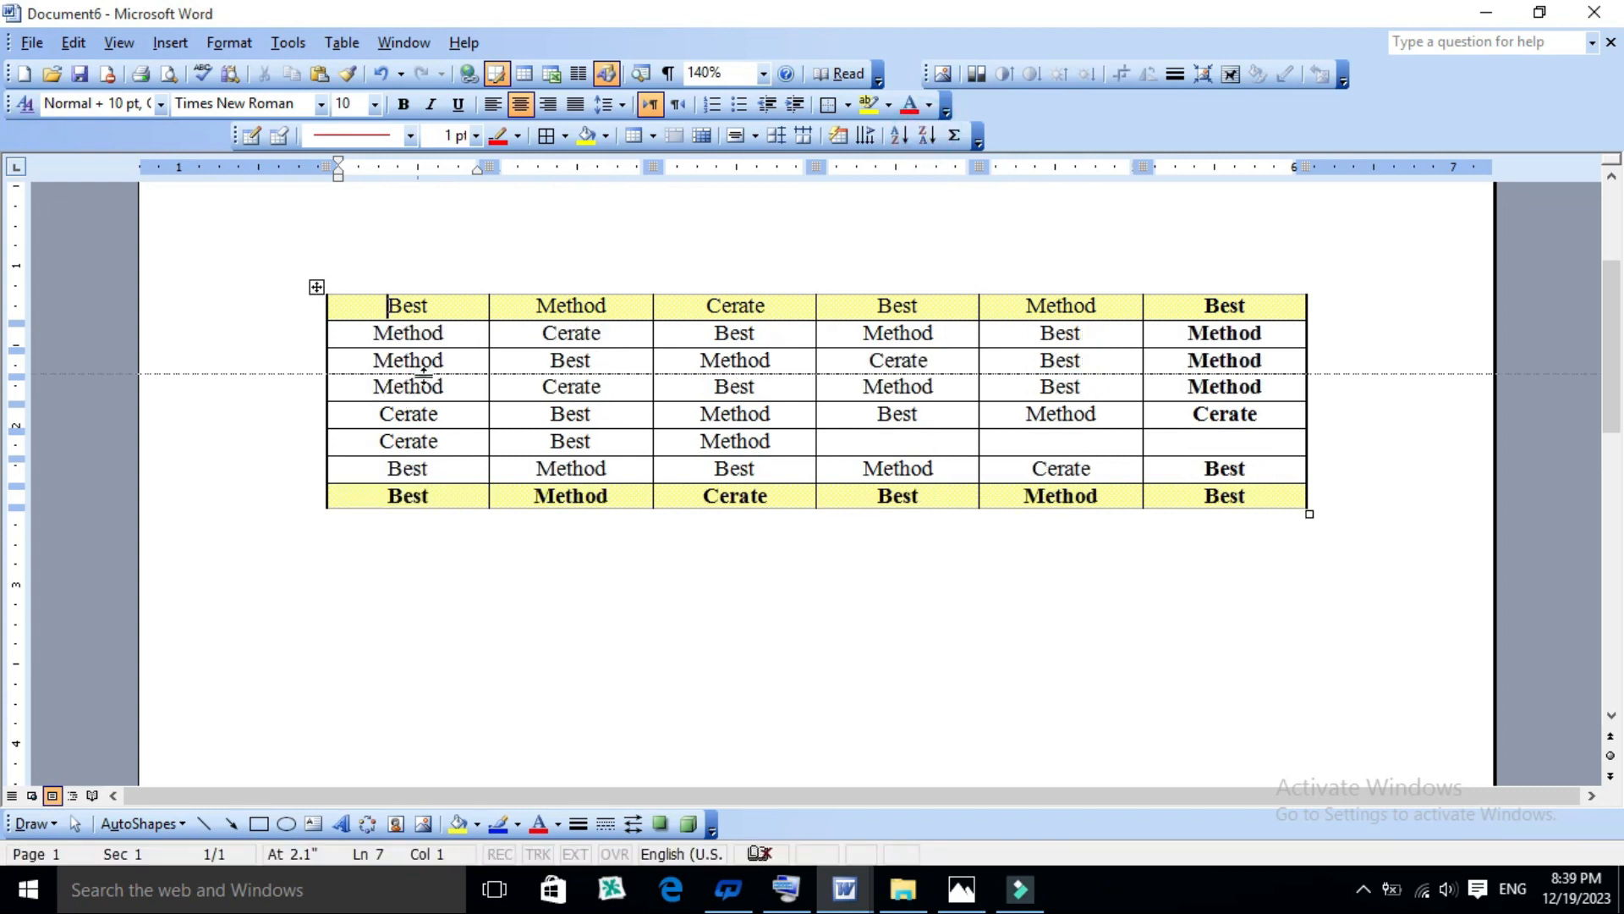
# - Sort the table rows by the second column, Method, with type Text in ascending order
pyautogui.click(448, 356)
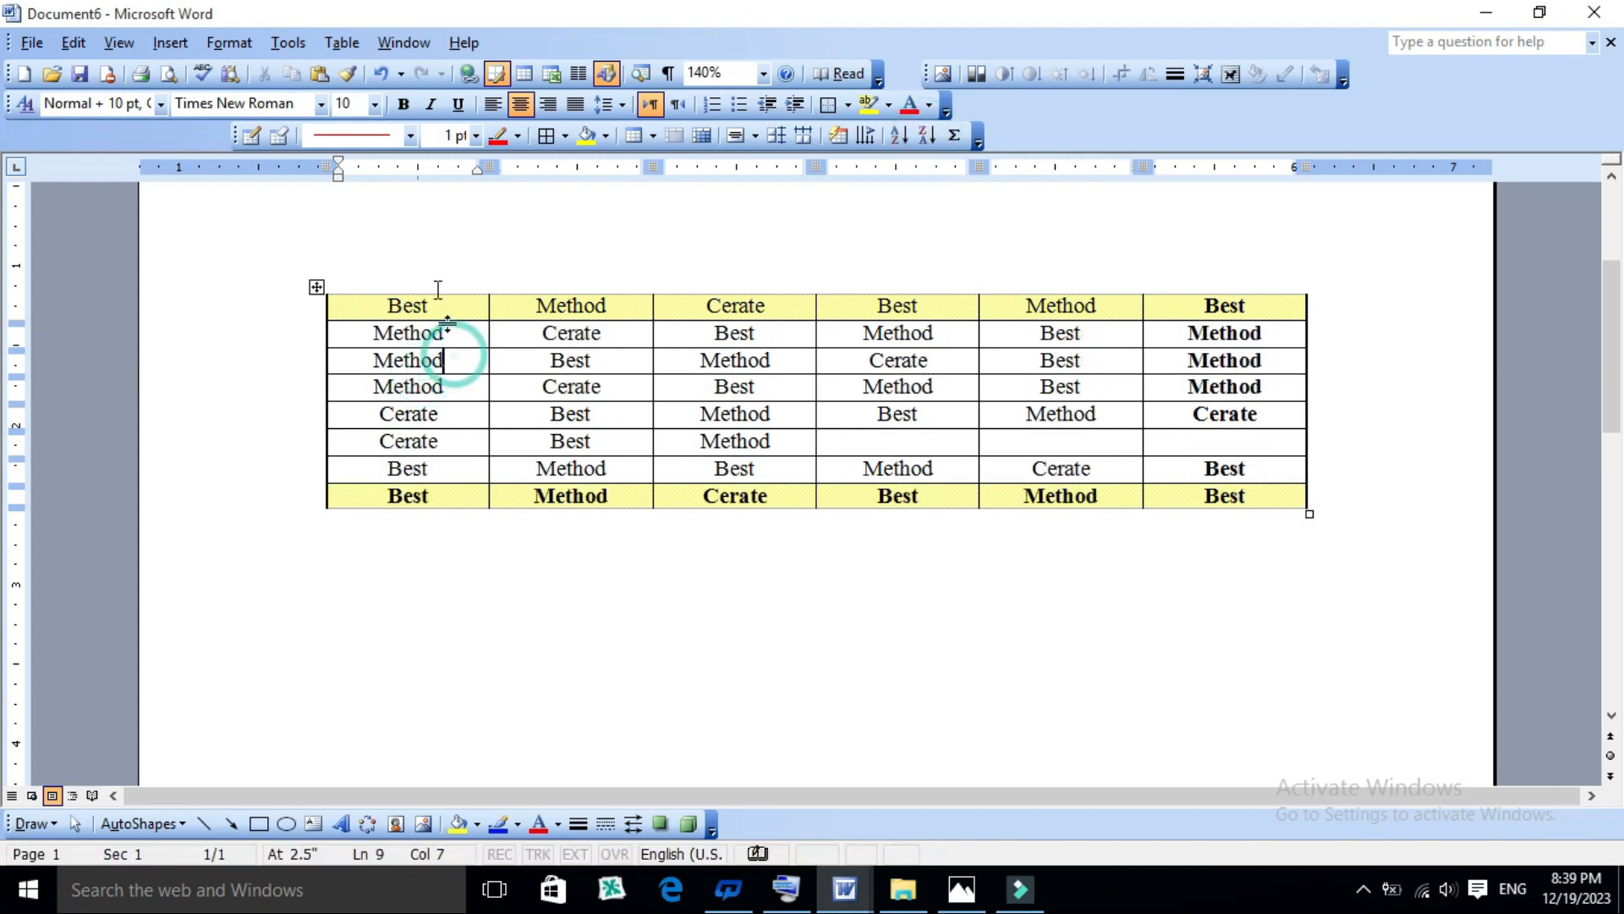
pyautogui.click(355, 44)
pyautogui.moveTo(429, 293)
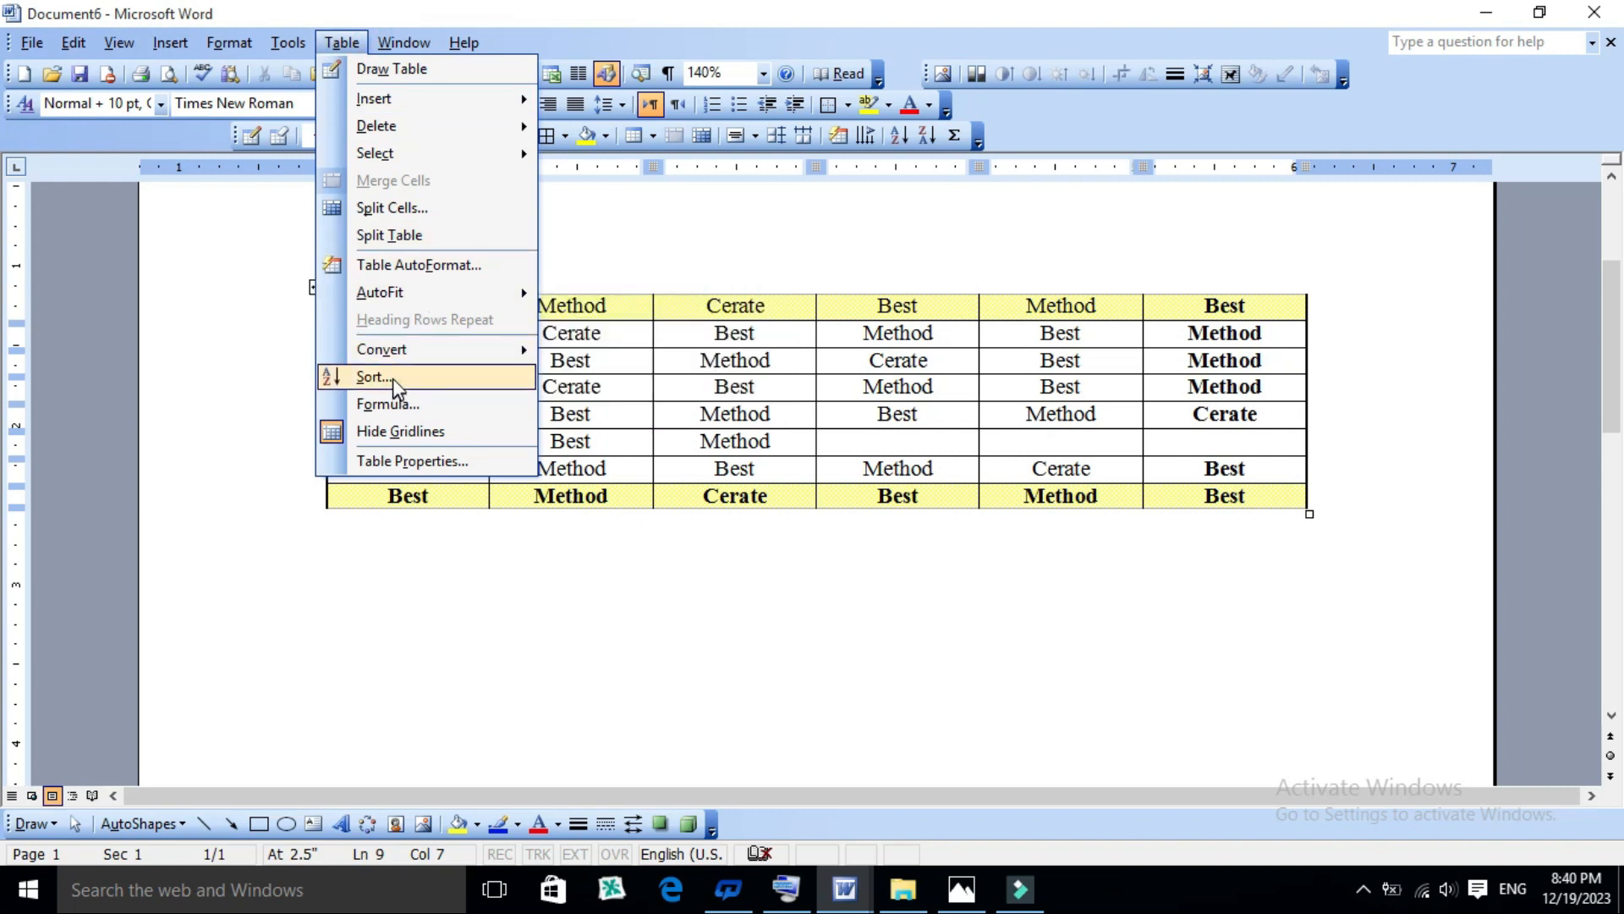
pyautogui.click(393, 378)
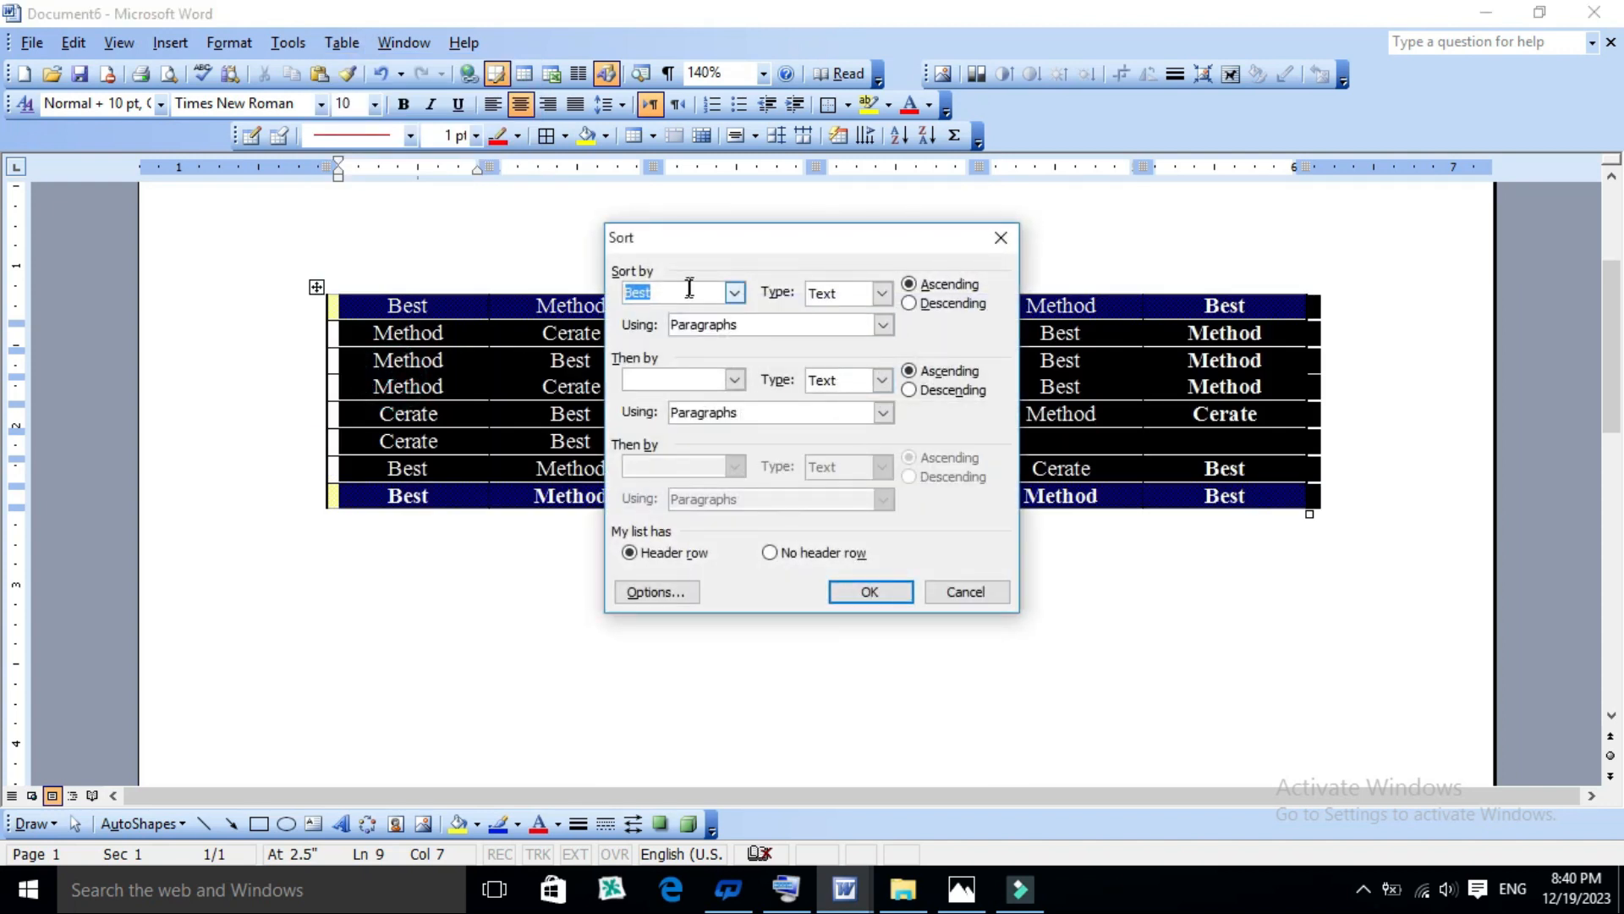
pyautogui.click(882, 293)
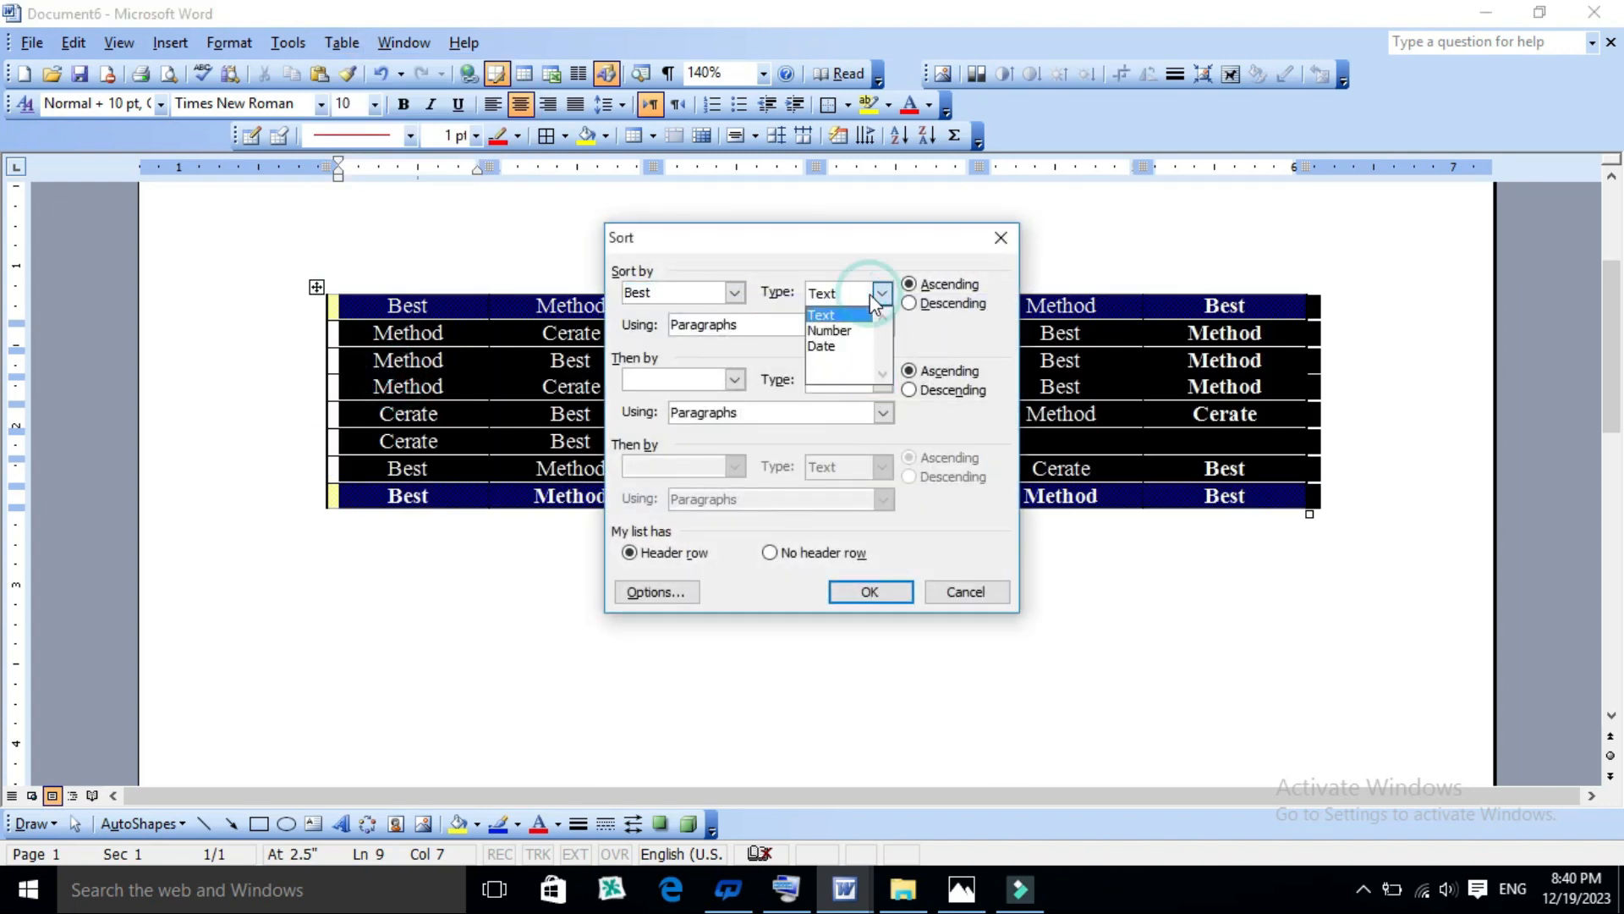
pyautogui.click(837, 325)
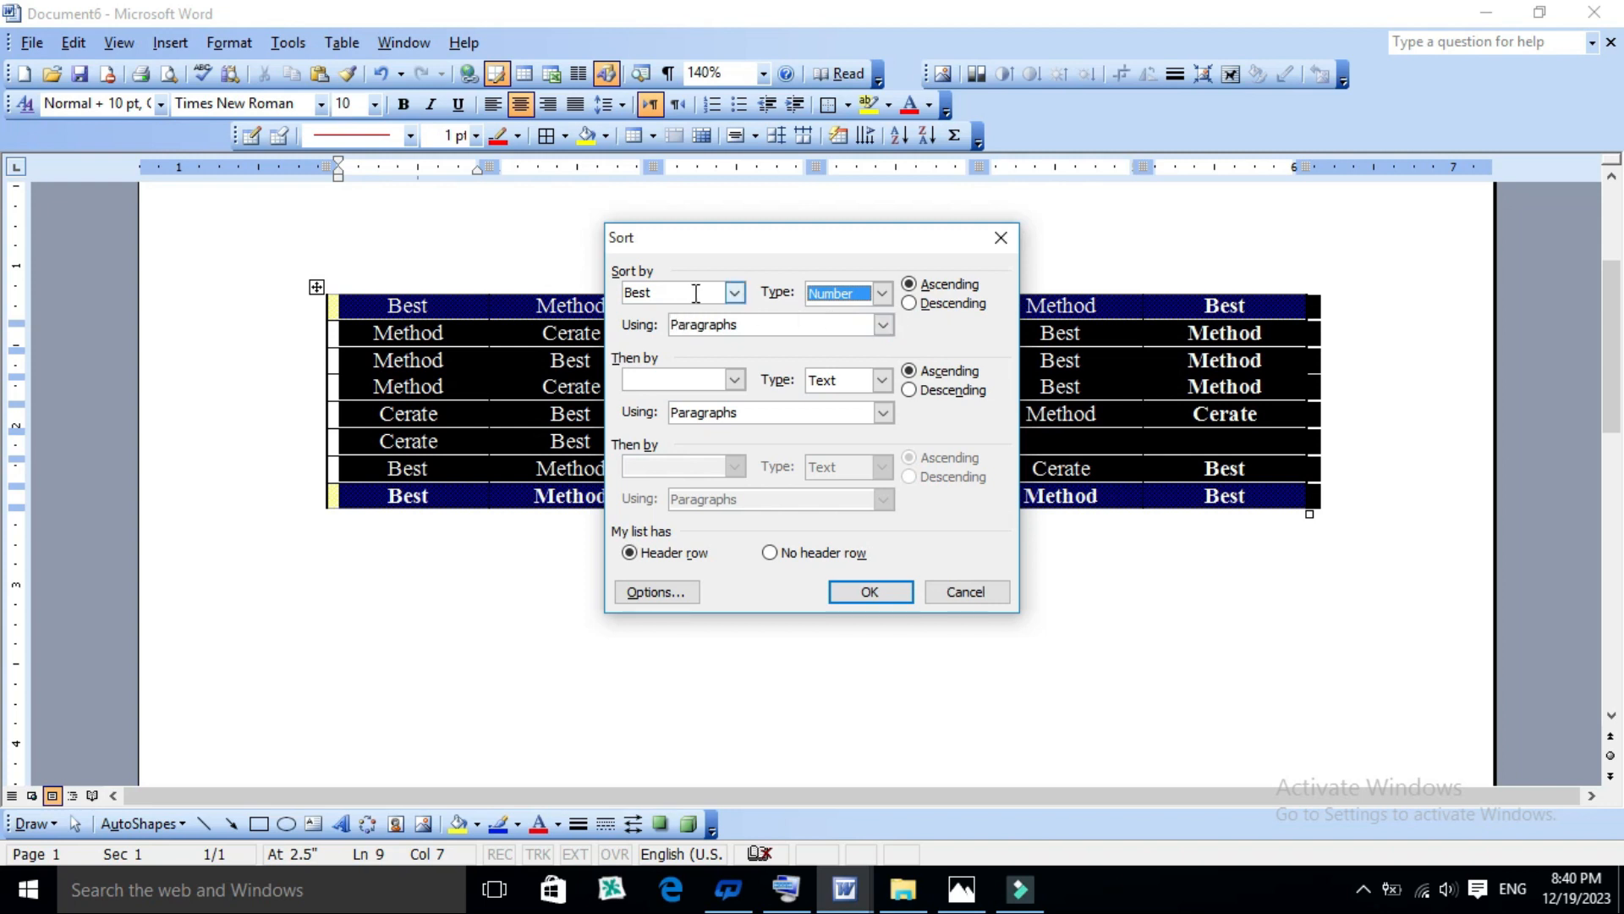
pyautogui.click(735, 293)
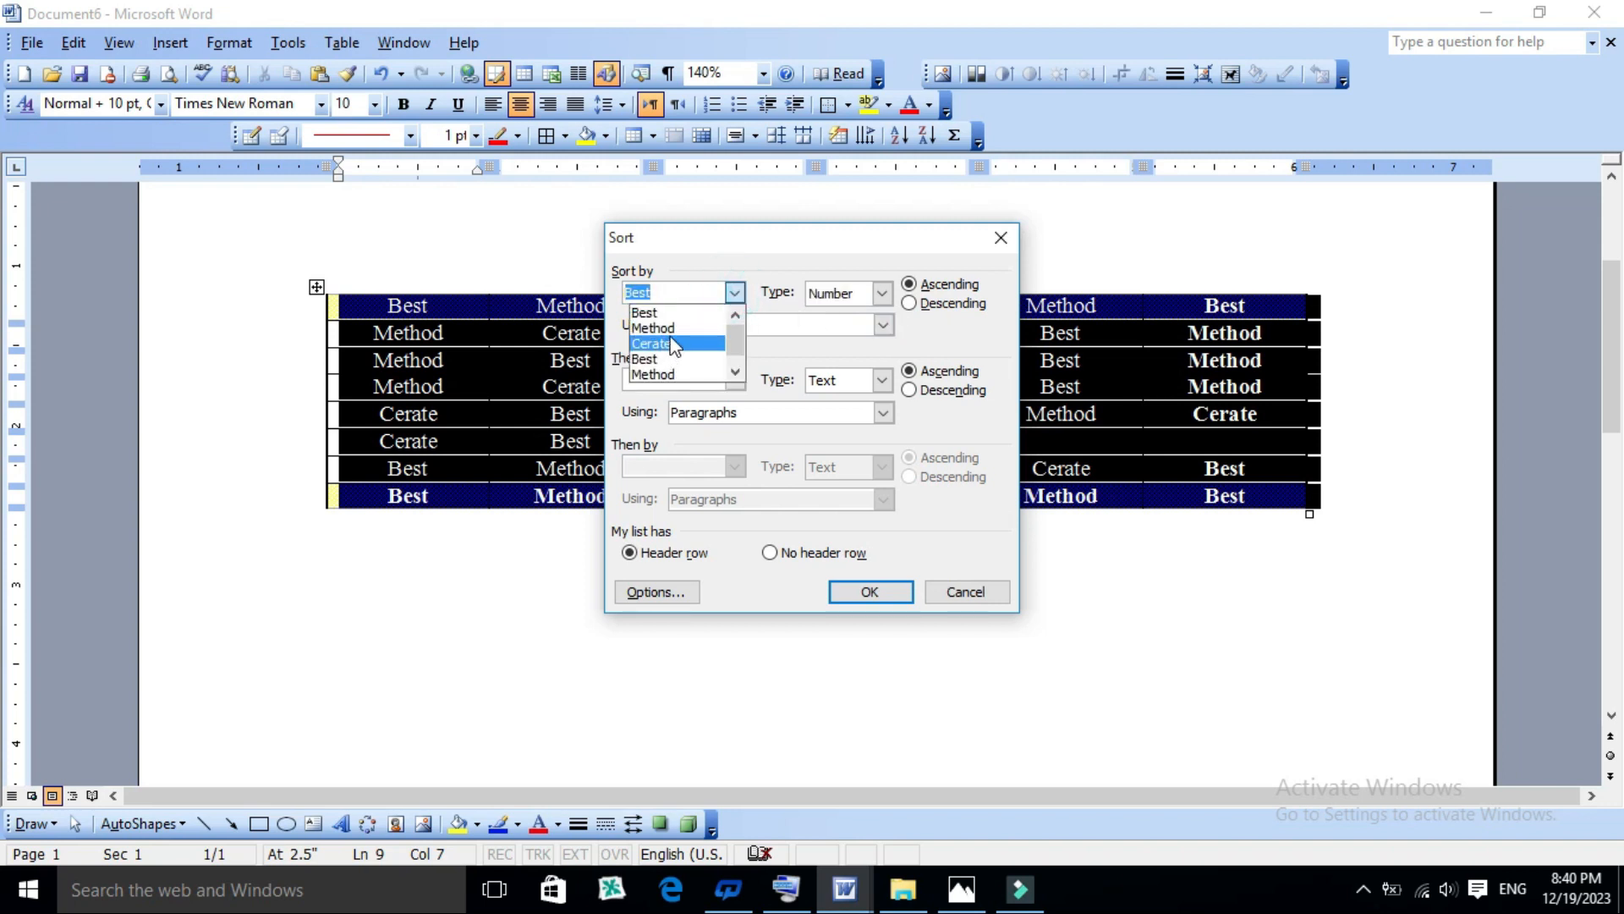
pyautogui.click(673, 329)
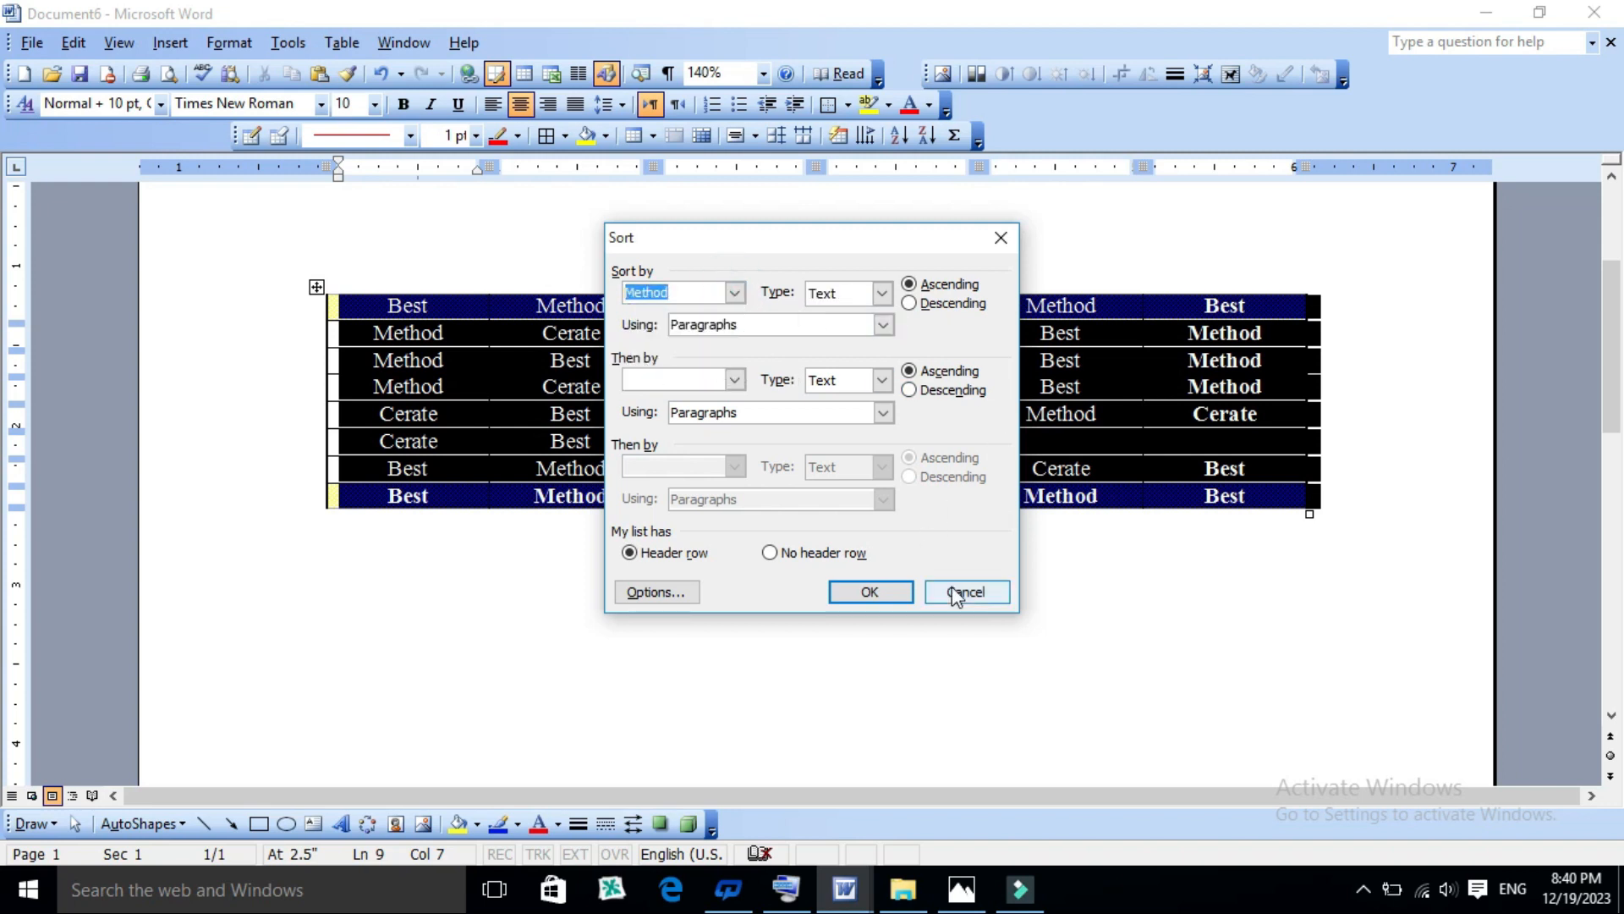
pyautogui.click(870, 591)
pyautogui.click(825, 419)
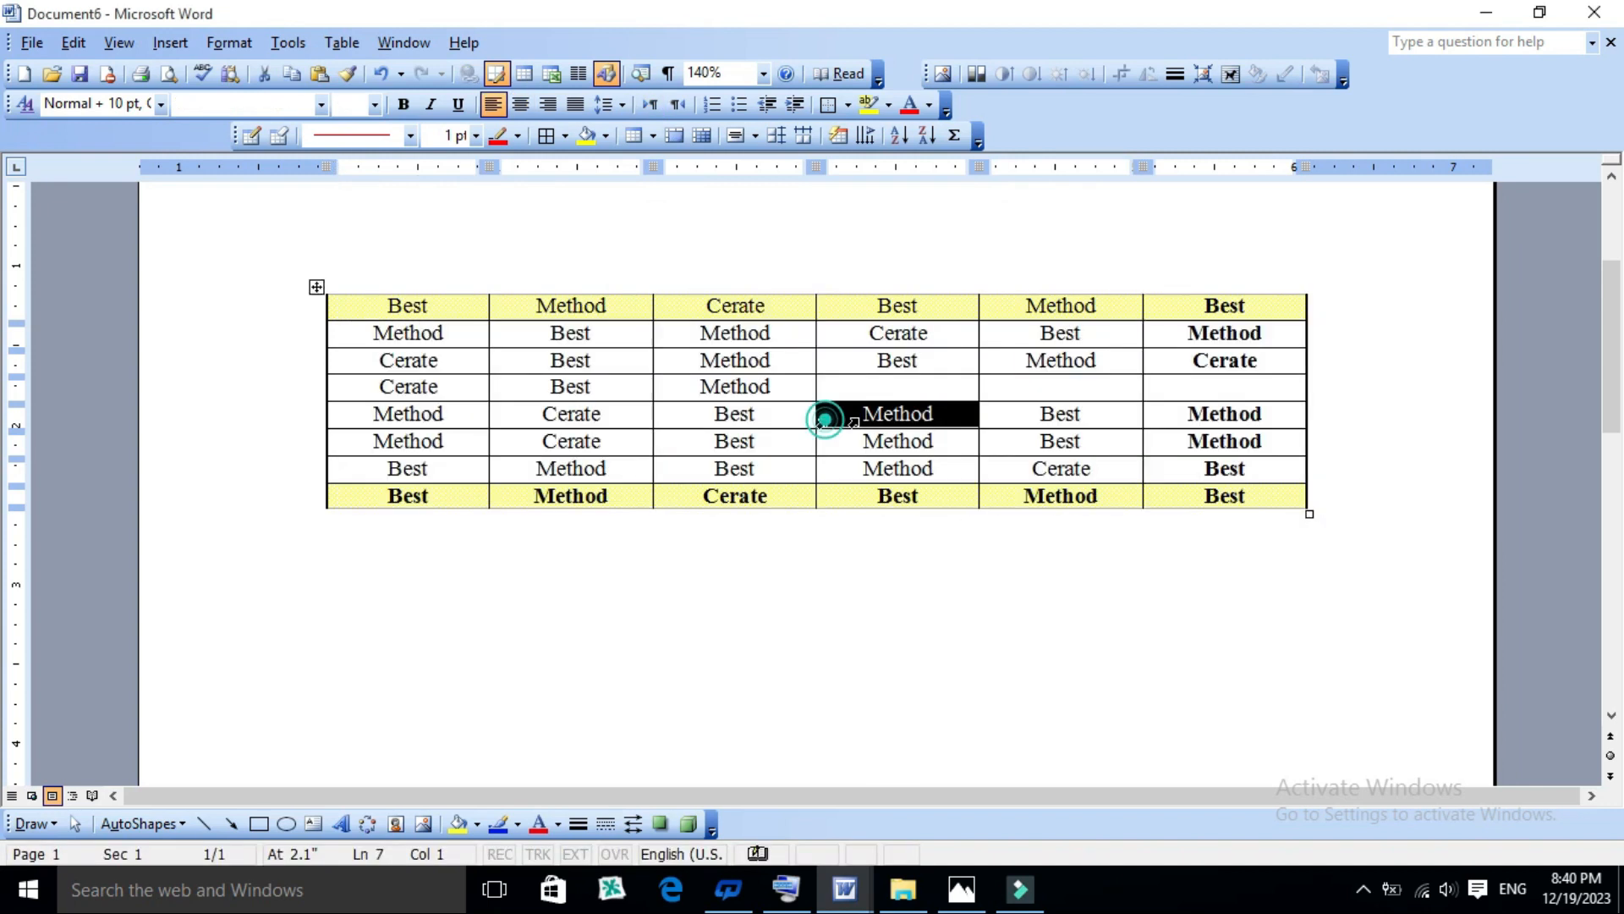
pyautogui.click(978, 441)
pyautogui.click(911, 414)
pyautogui.click(342, 42)
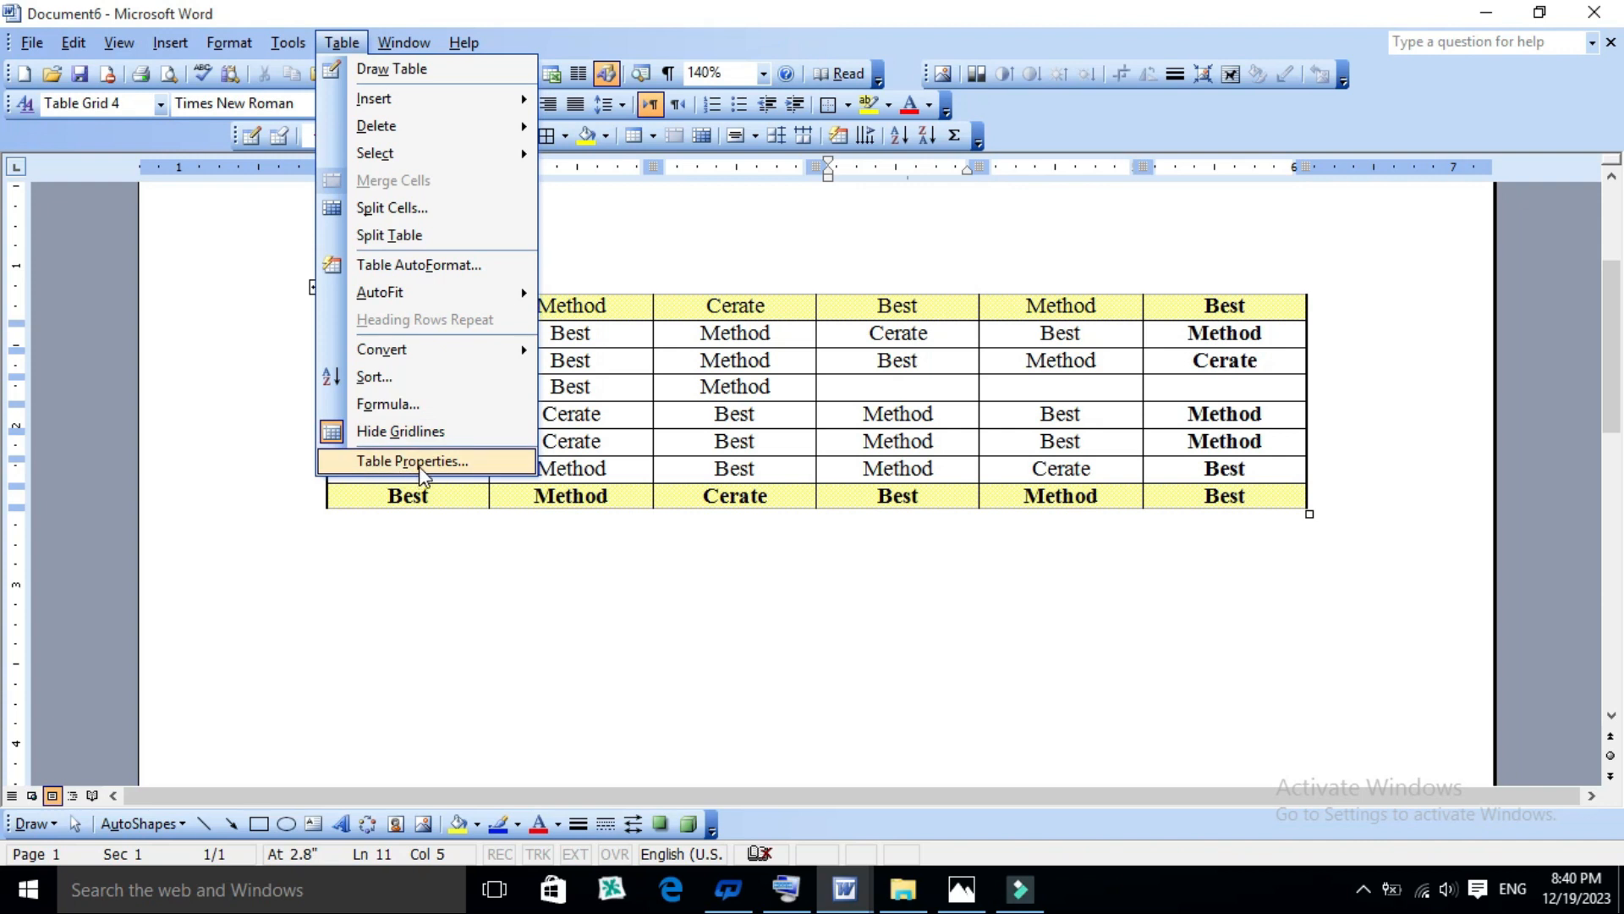
pyautogui.click(827, 483)
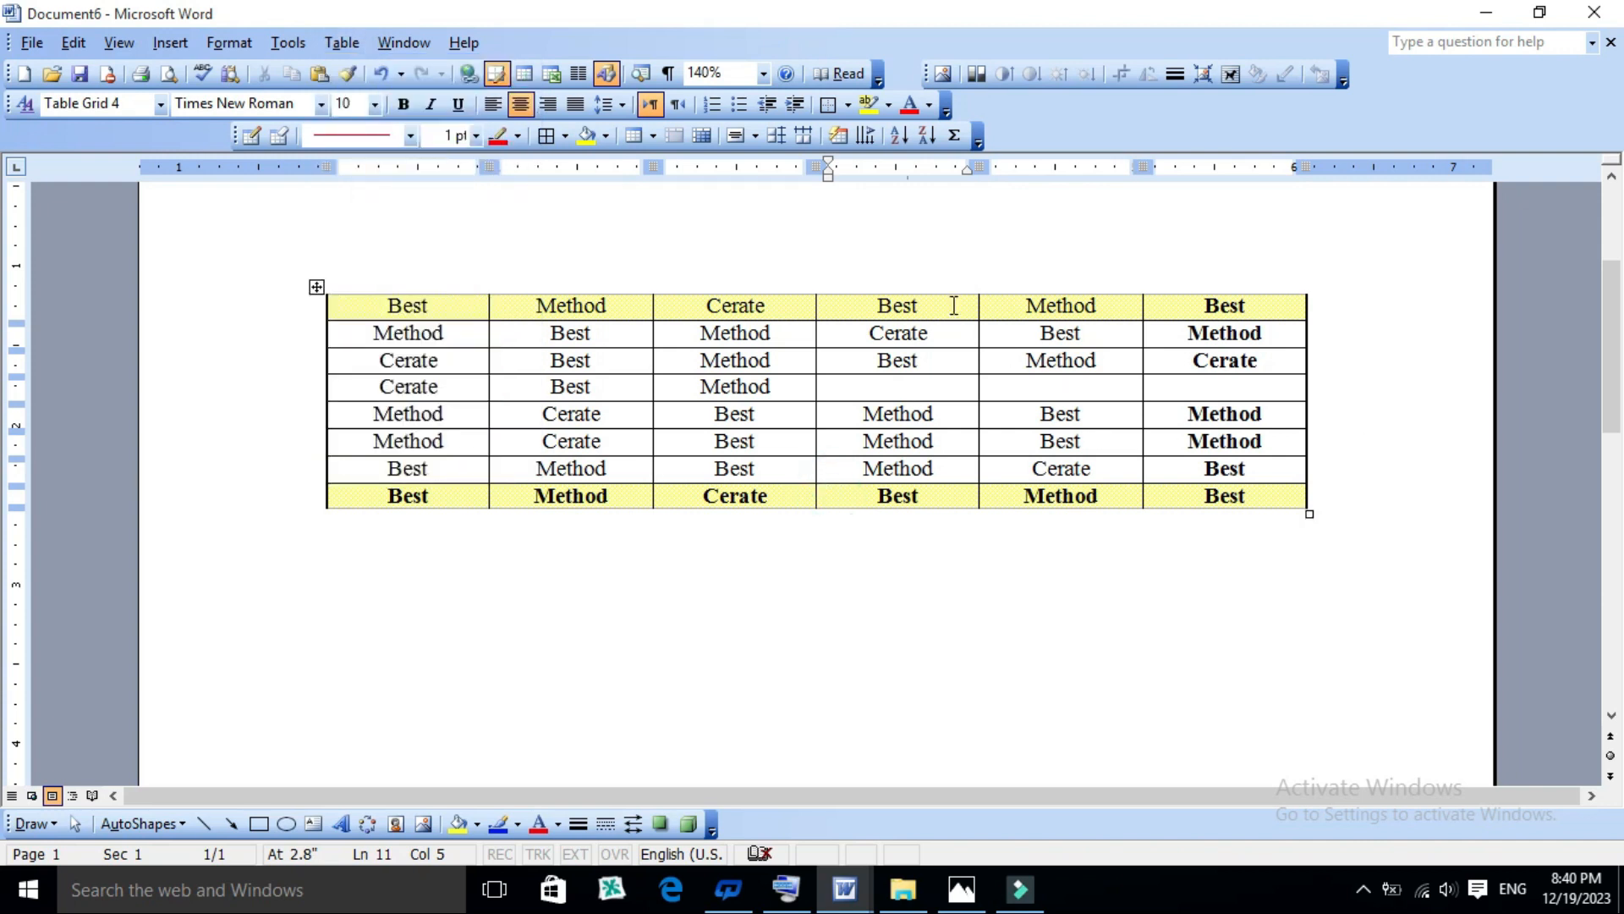
pyautogui.click(1002, 438)
# - Erase the last three columns of the table with the Eraser, leaving only the first three
pyautogui.scroll(2, 1011, 428)
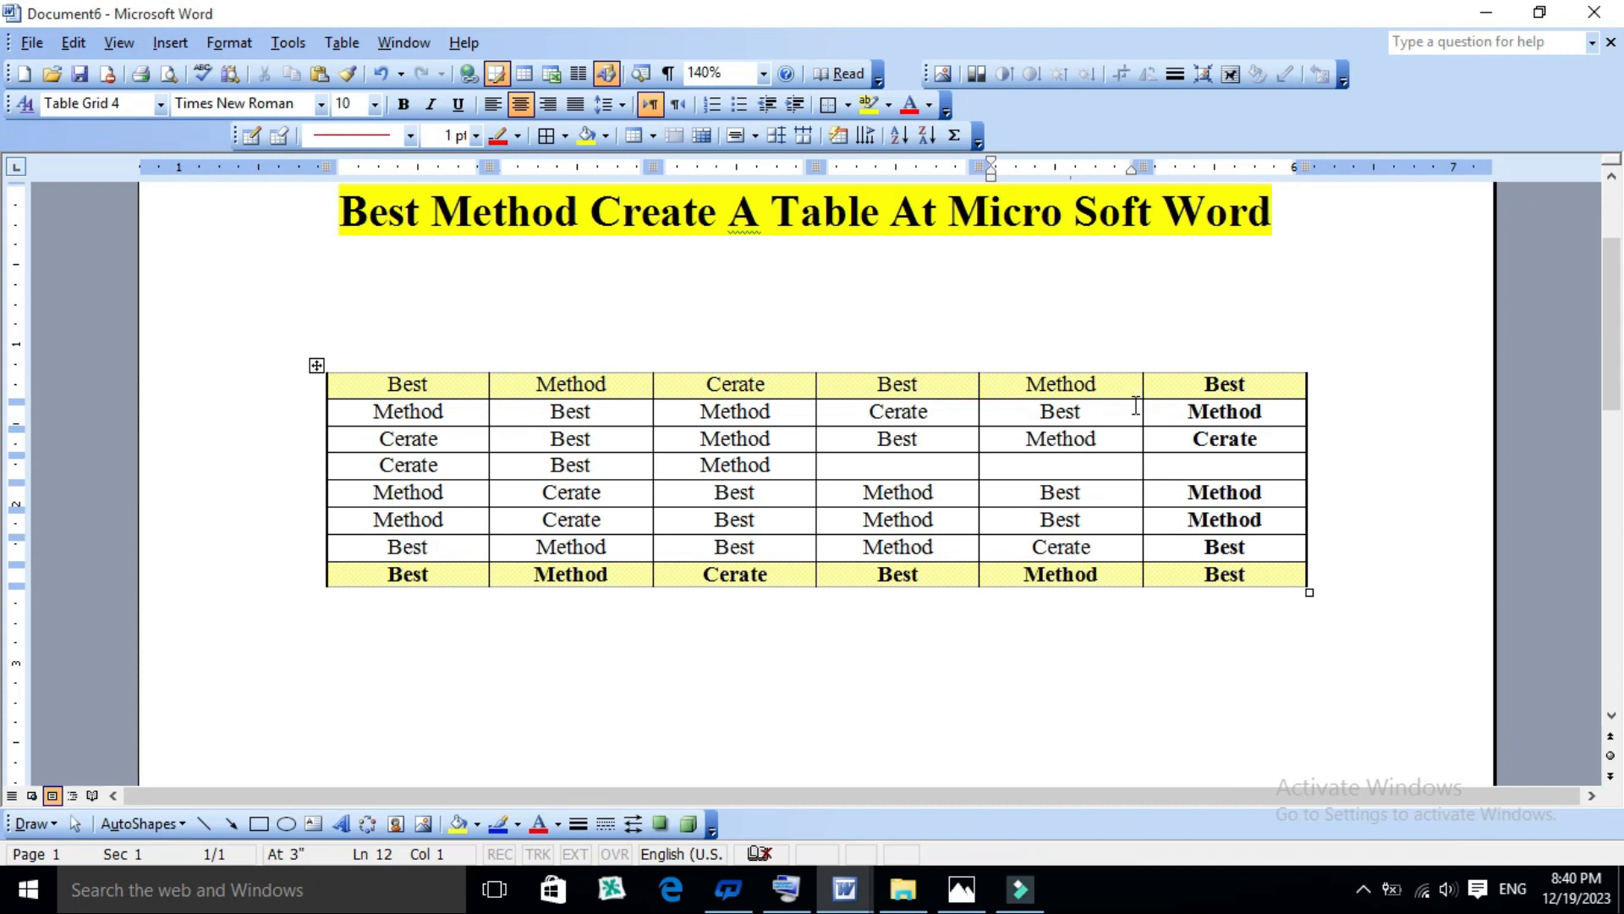
pyautogui.scroll(3, 612, 303)
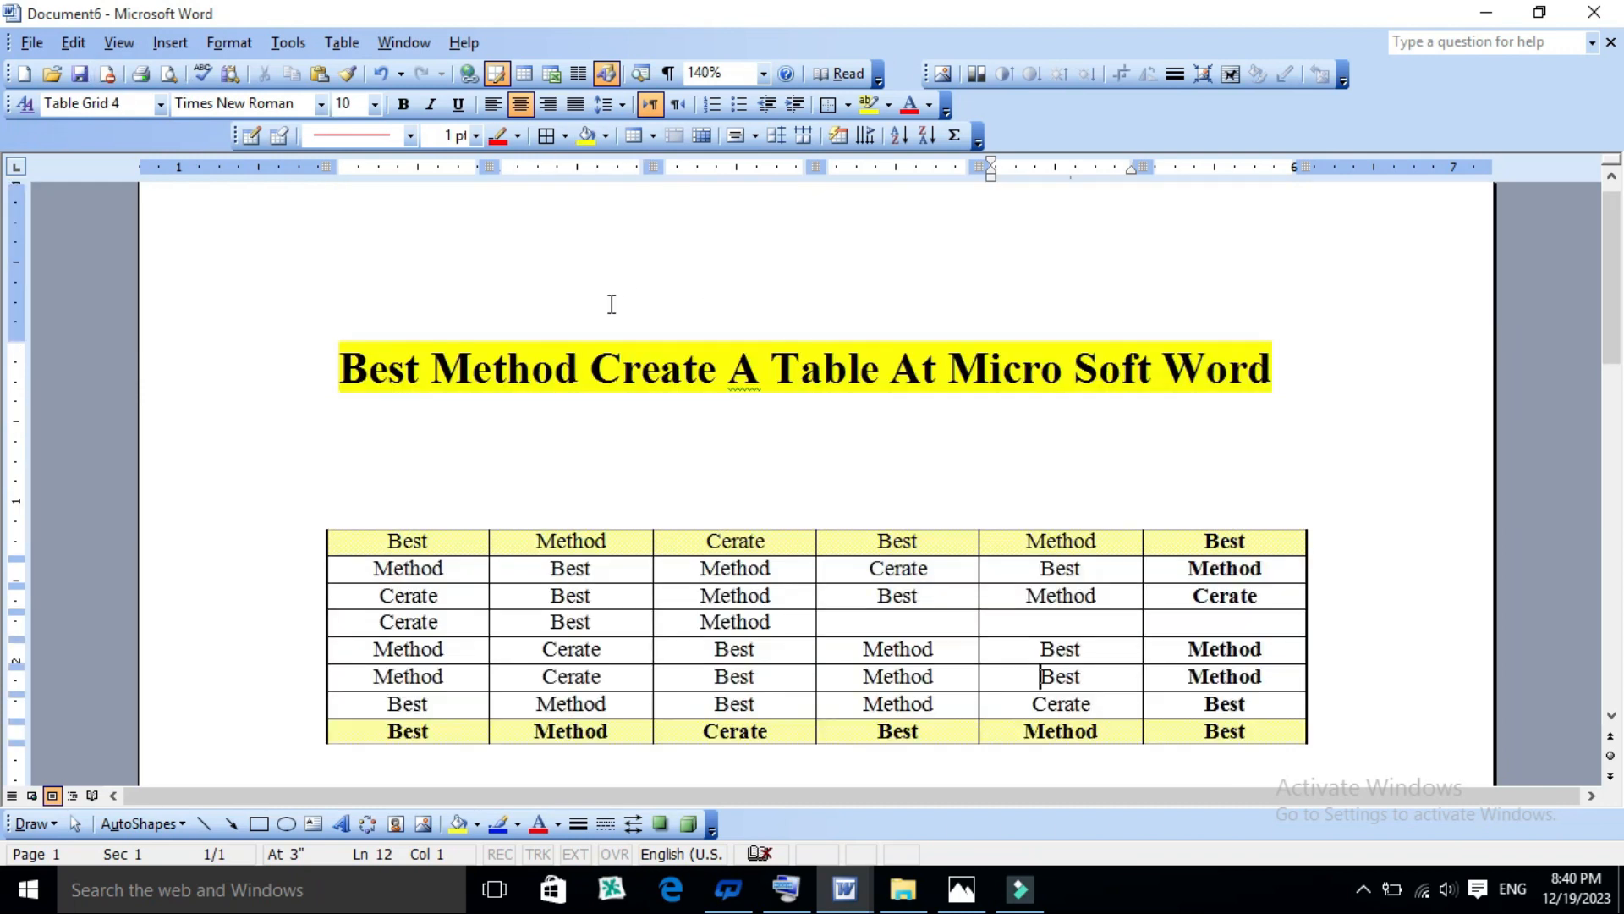
pyautogui.scroll(-2, 611, 303)
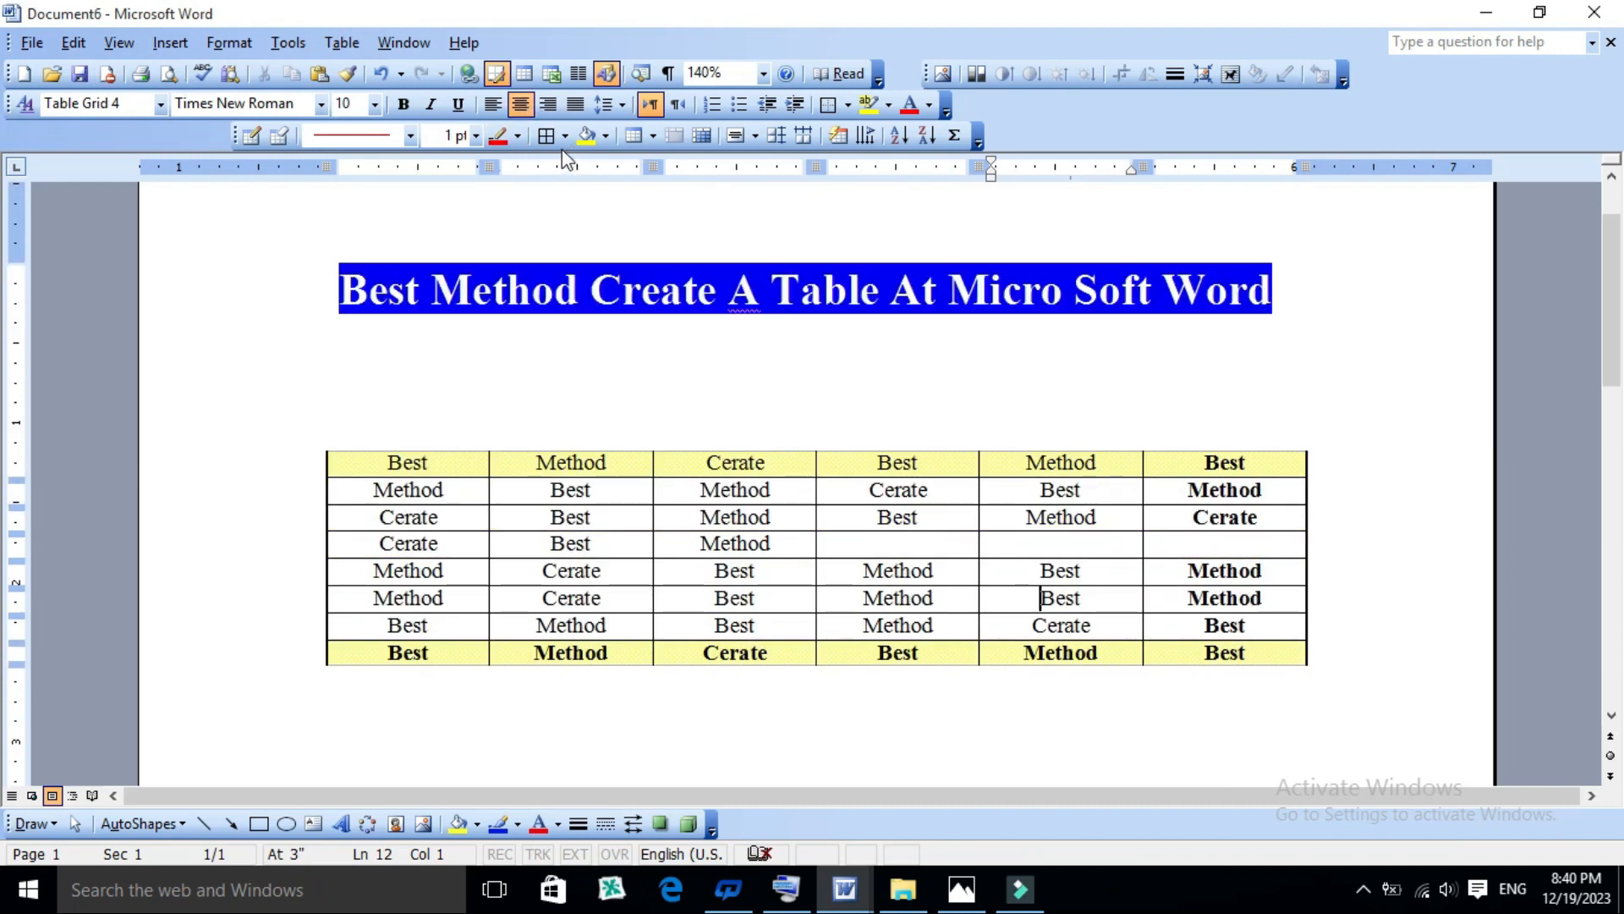
pyautogui.click(280, 134)
pyautogui.moveTo(967, 409)
pyautogui.mouseDown()
pyautogui.moveTo(1152, 597)
pyautogui.moveTo(1313, 682)
pyautogui.moveTo(1316, 719)
pyautogui.mouseUp()
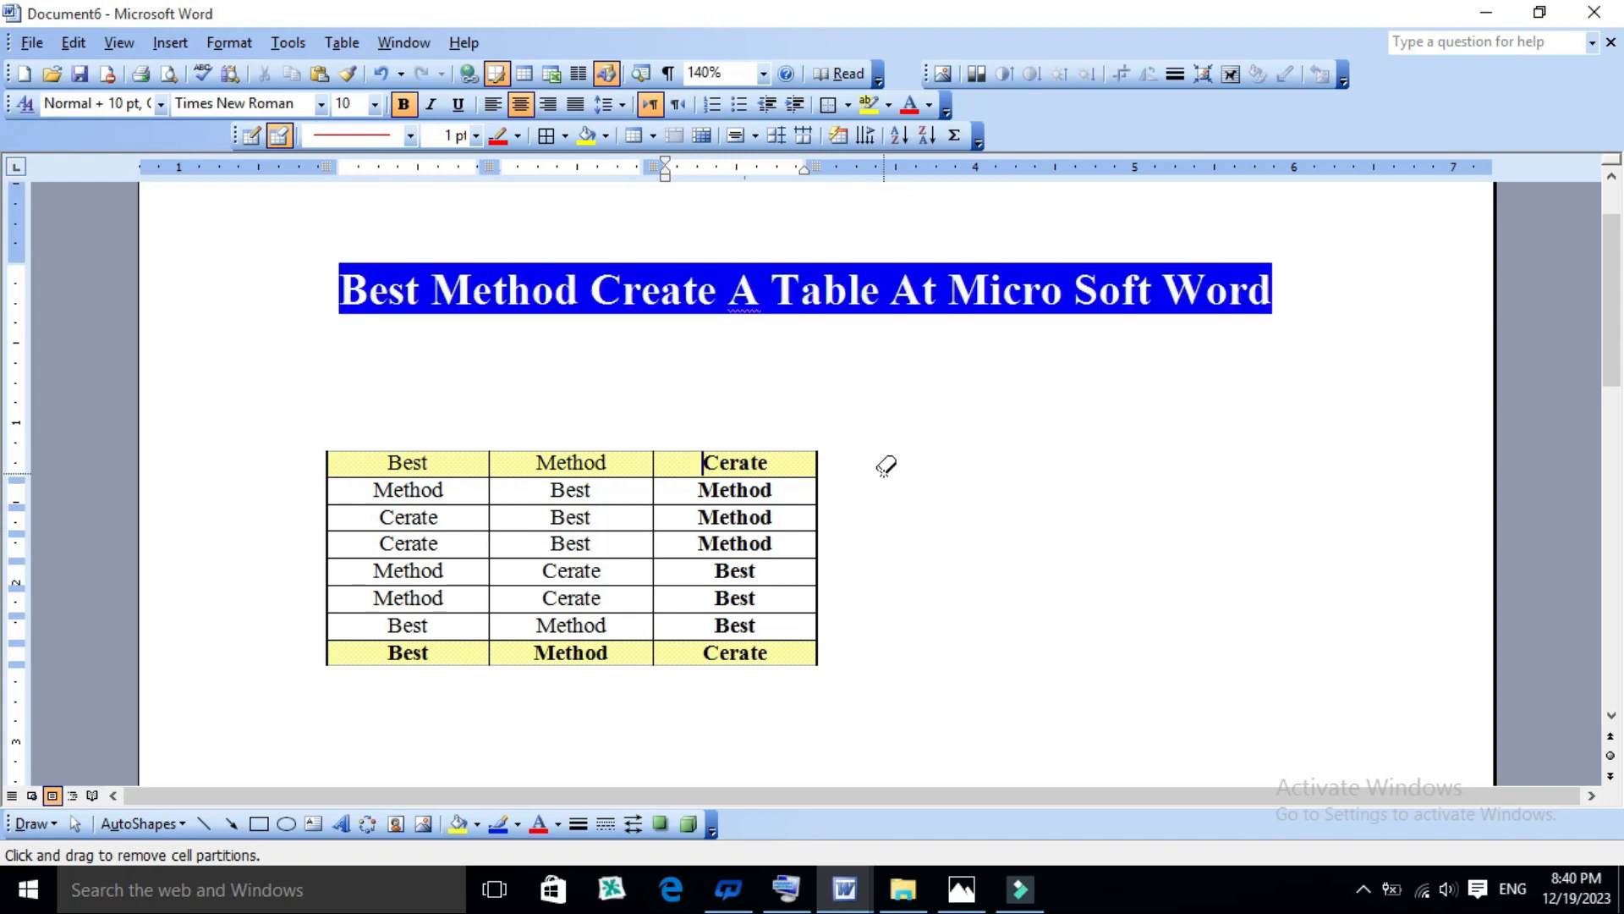
pyautogui.press('Escape')
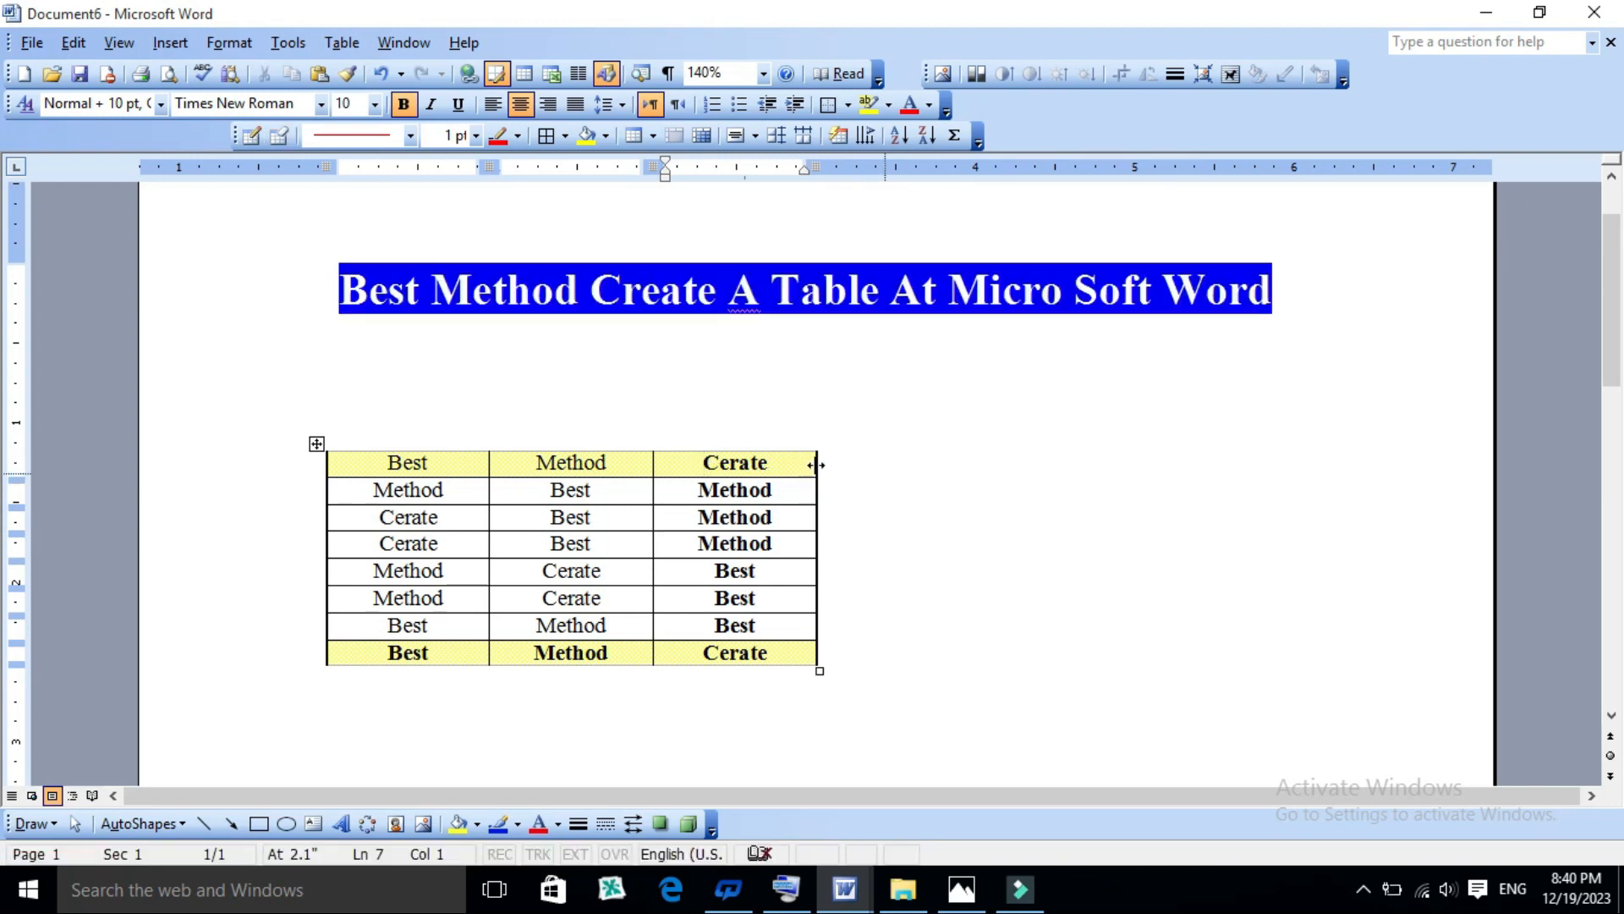
# - Right-align the text in the second row of the third column and centre it again
pyautogui.click(514, 461)
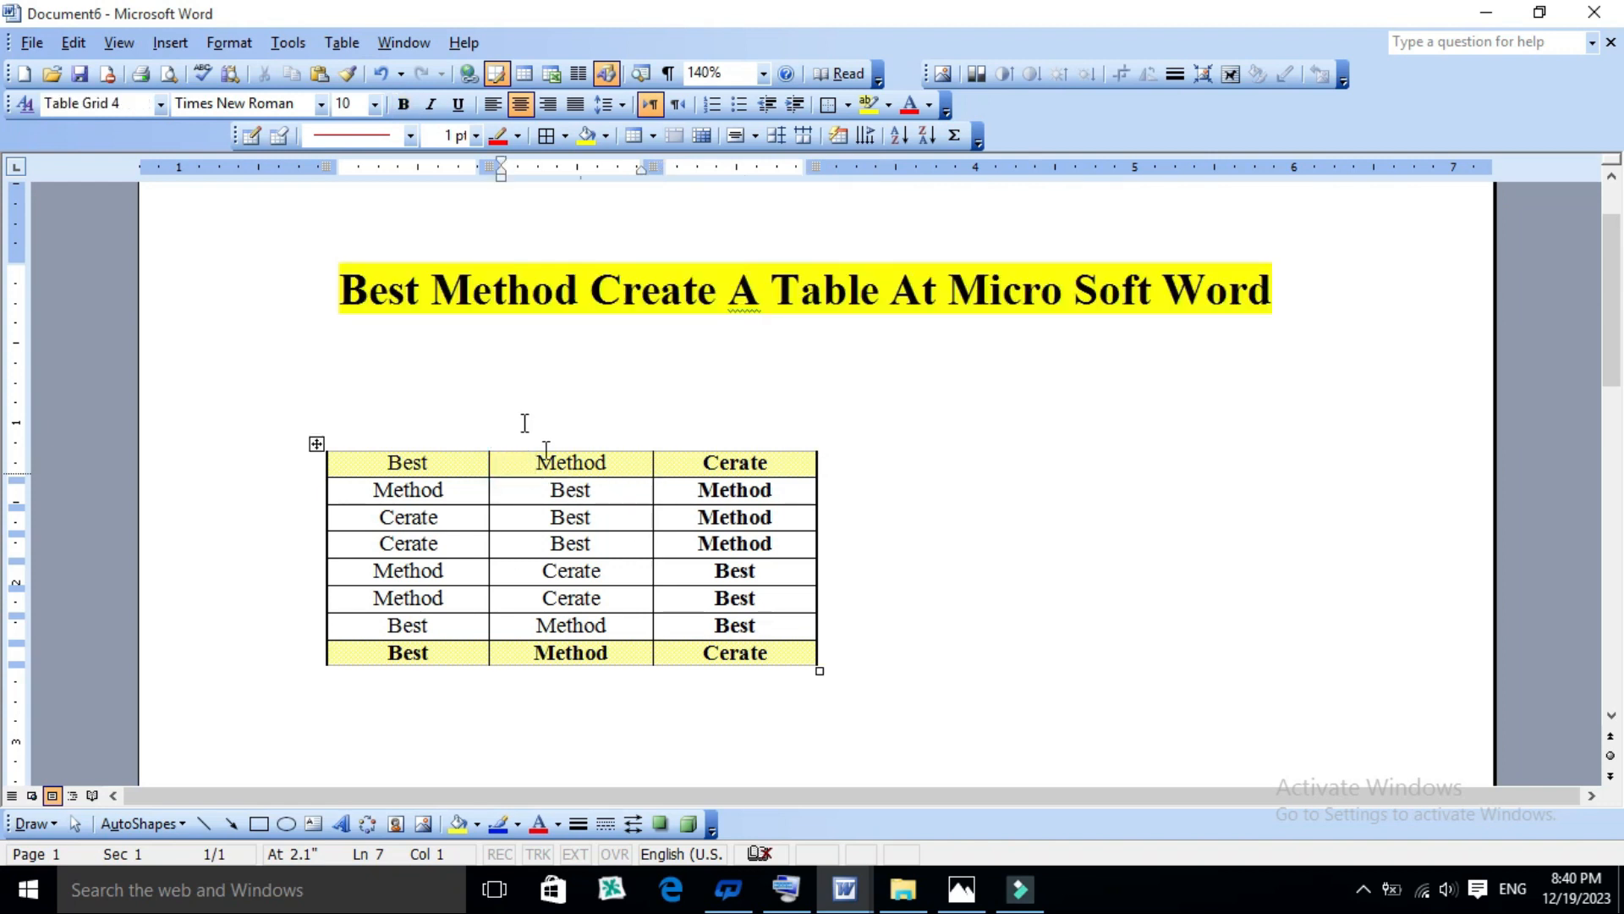
pyautogui.click(682, 494)
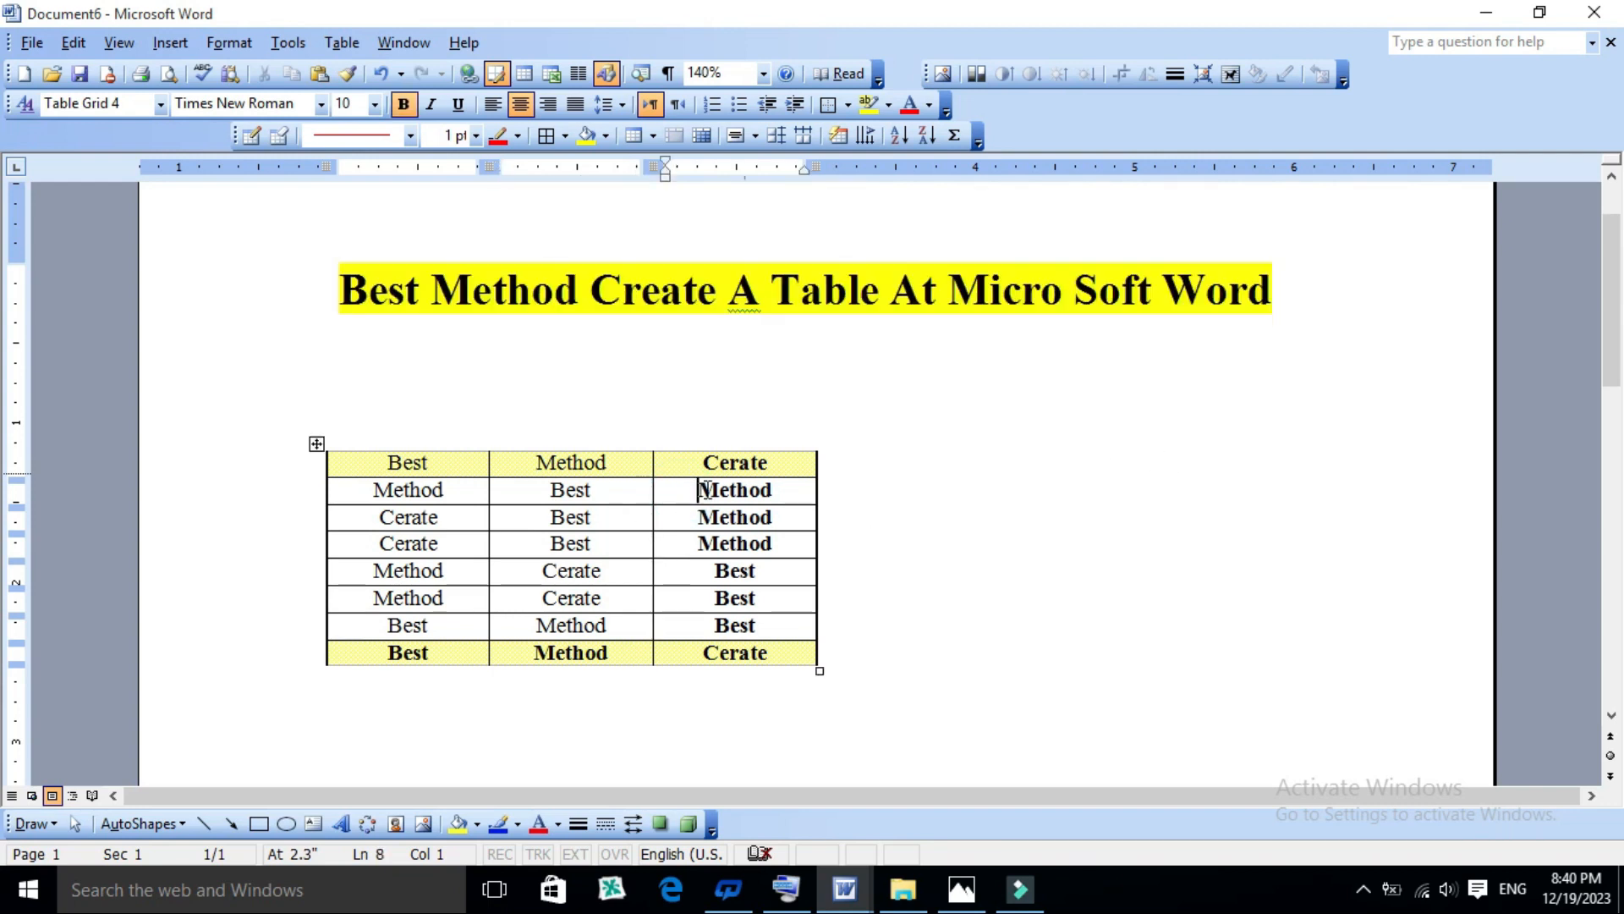
pyautogui.click(660, 492)
pyautogui.click(679, 499)
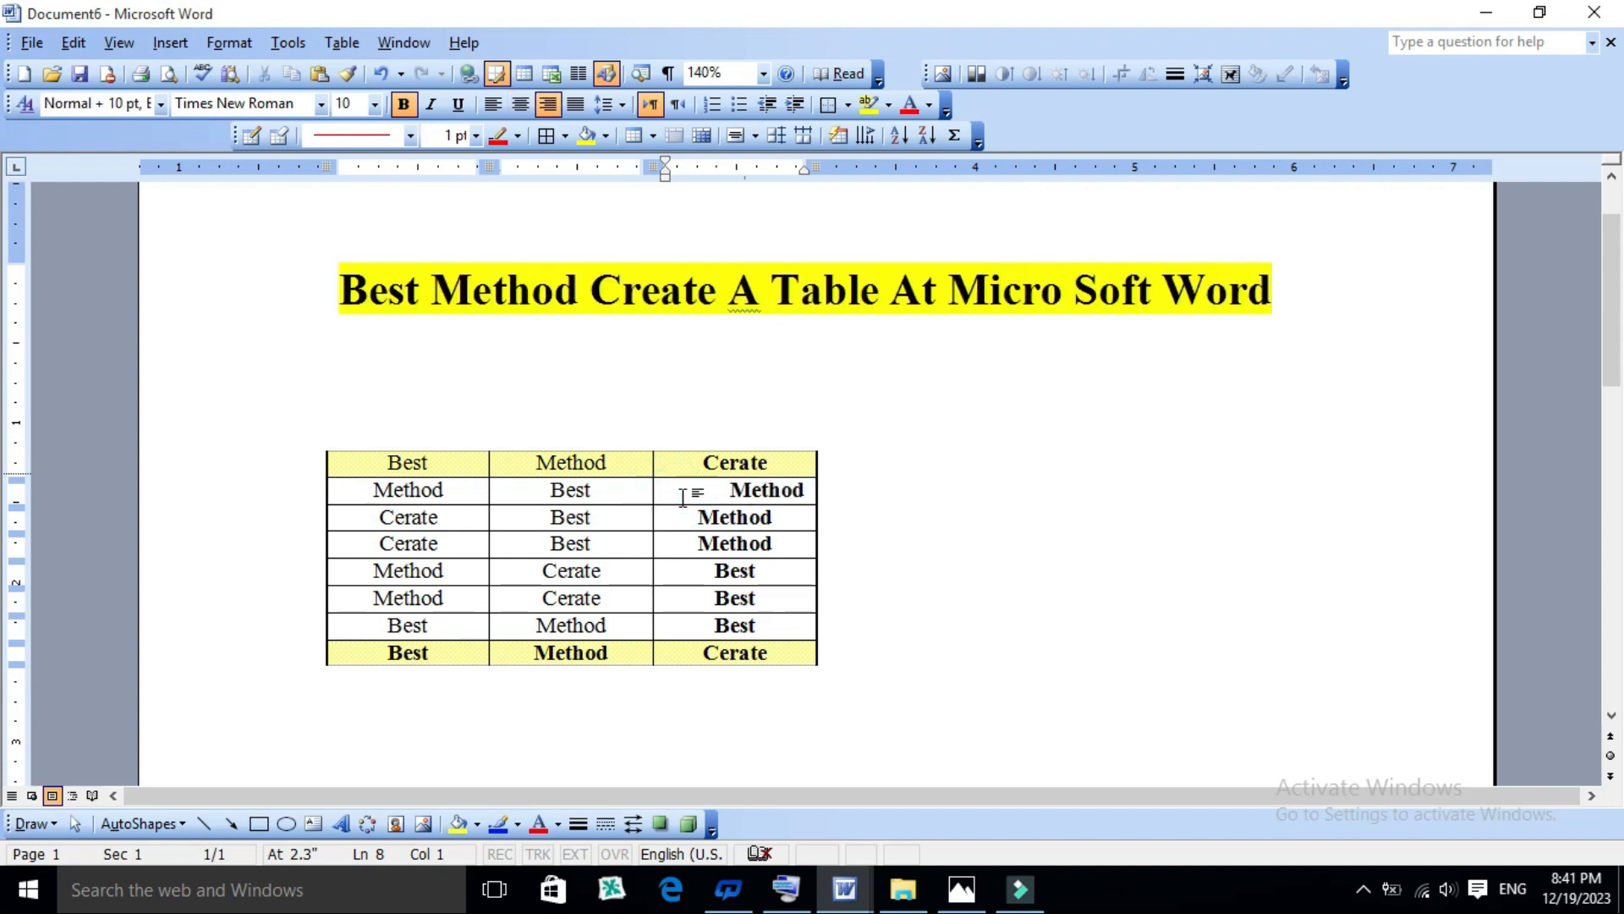
pyautogui.rightClick(684, 499)
pyautogui.click(683, 499)
pyautogui.hotkey('ctrl', 'e')
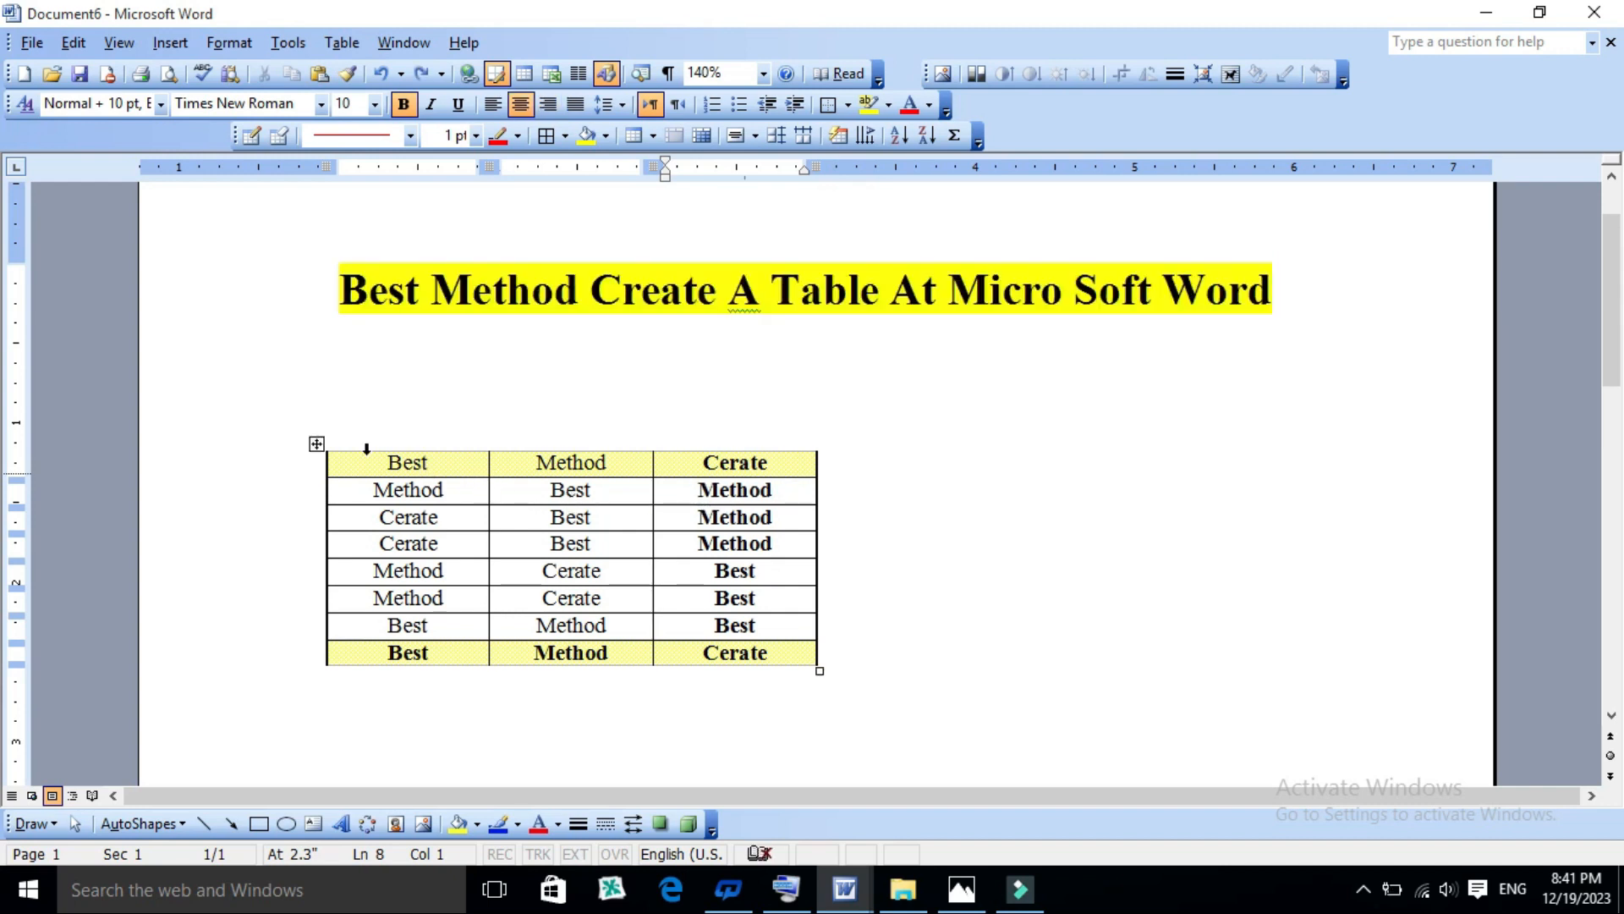
# - Select the whole table and try right, centre and left alignment on the page, ending with it centred
pyautogui.click(314, 444)
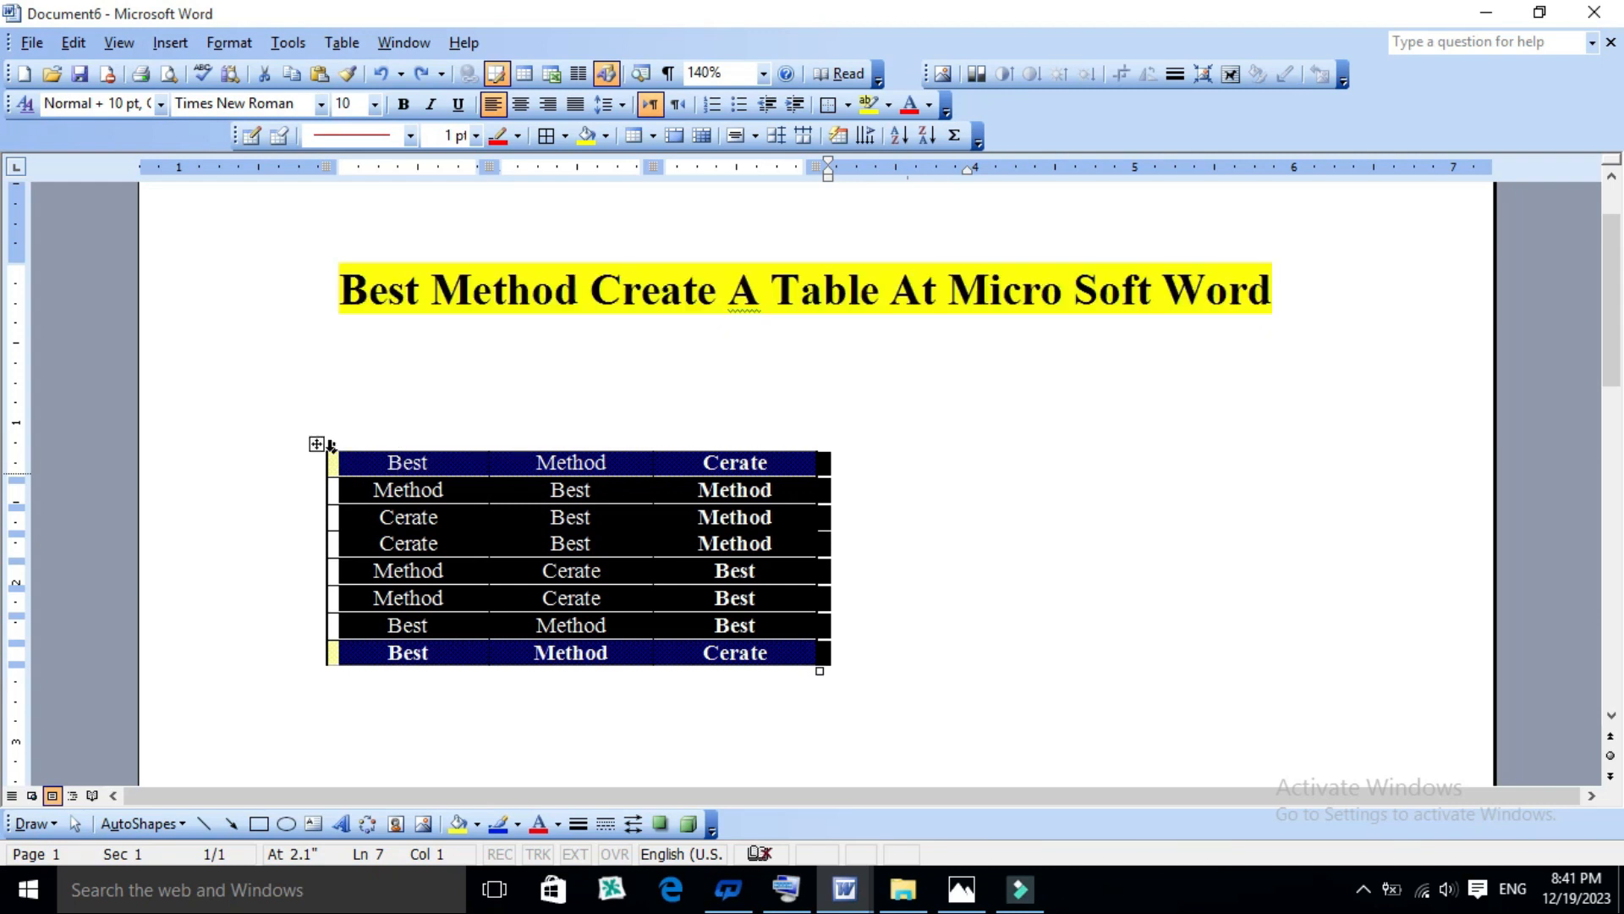
pyautogui.hotkey('ctrl', 'r')
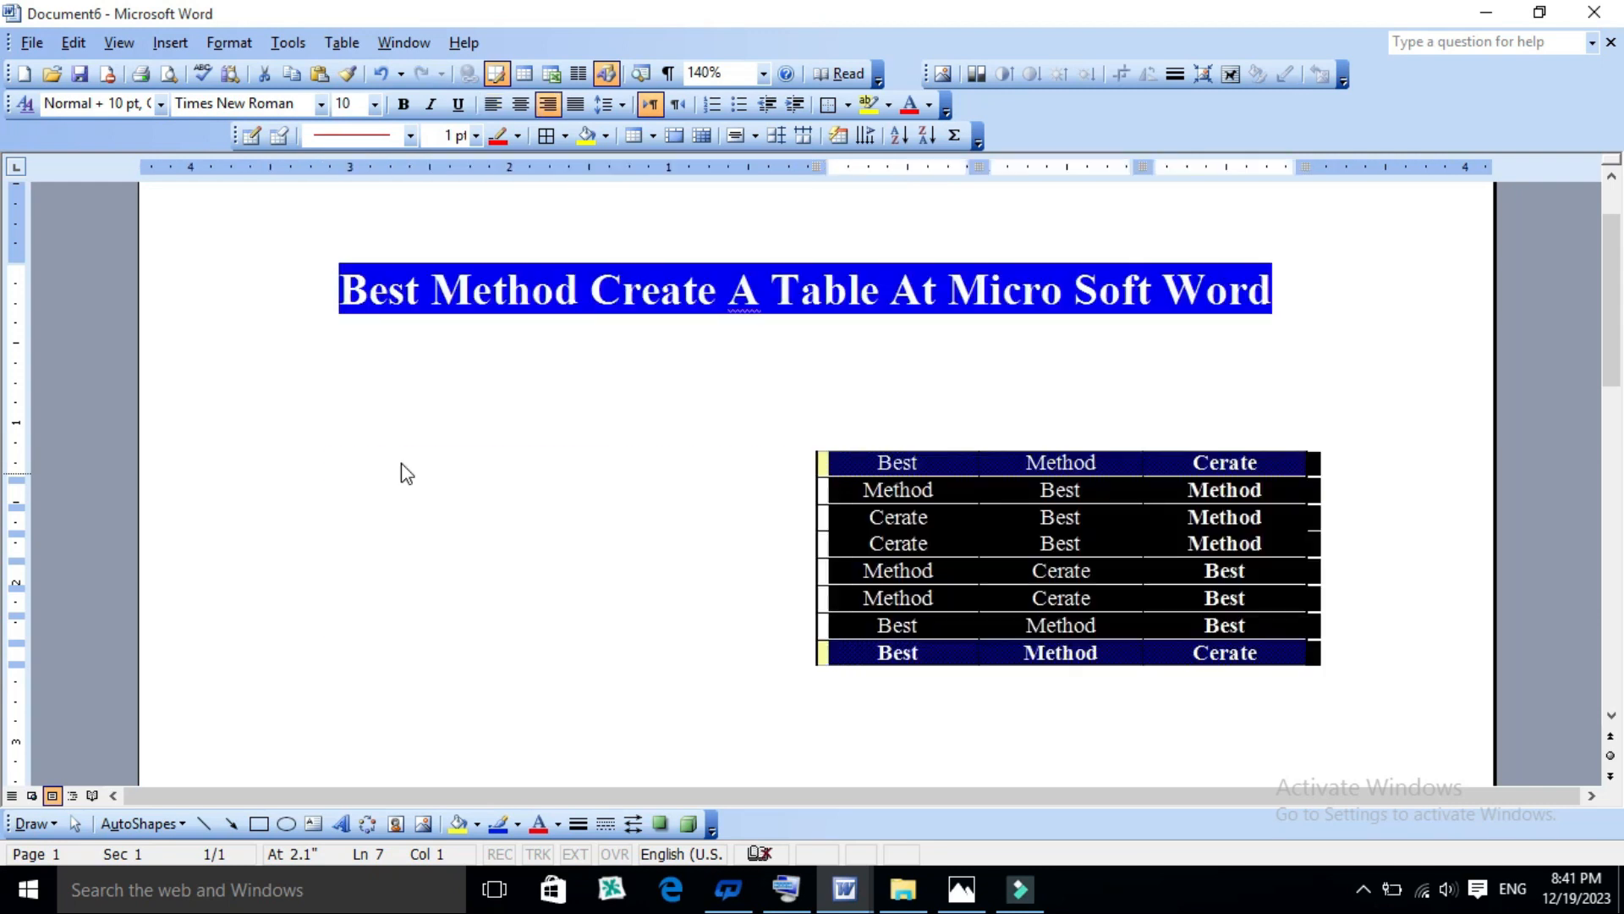
pyautogui.hotkey('ctrl', 'e')
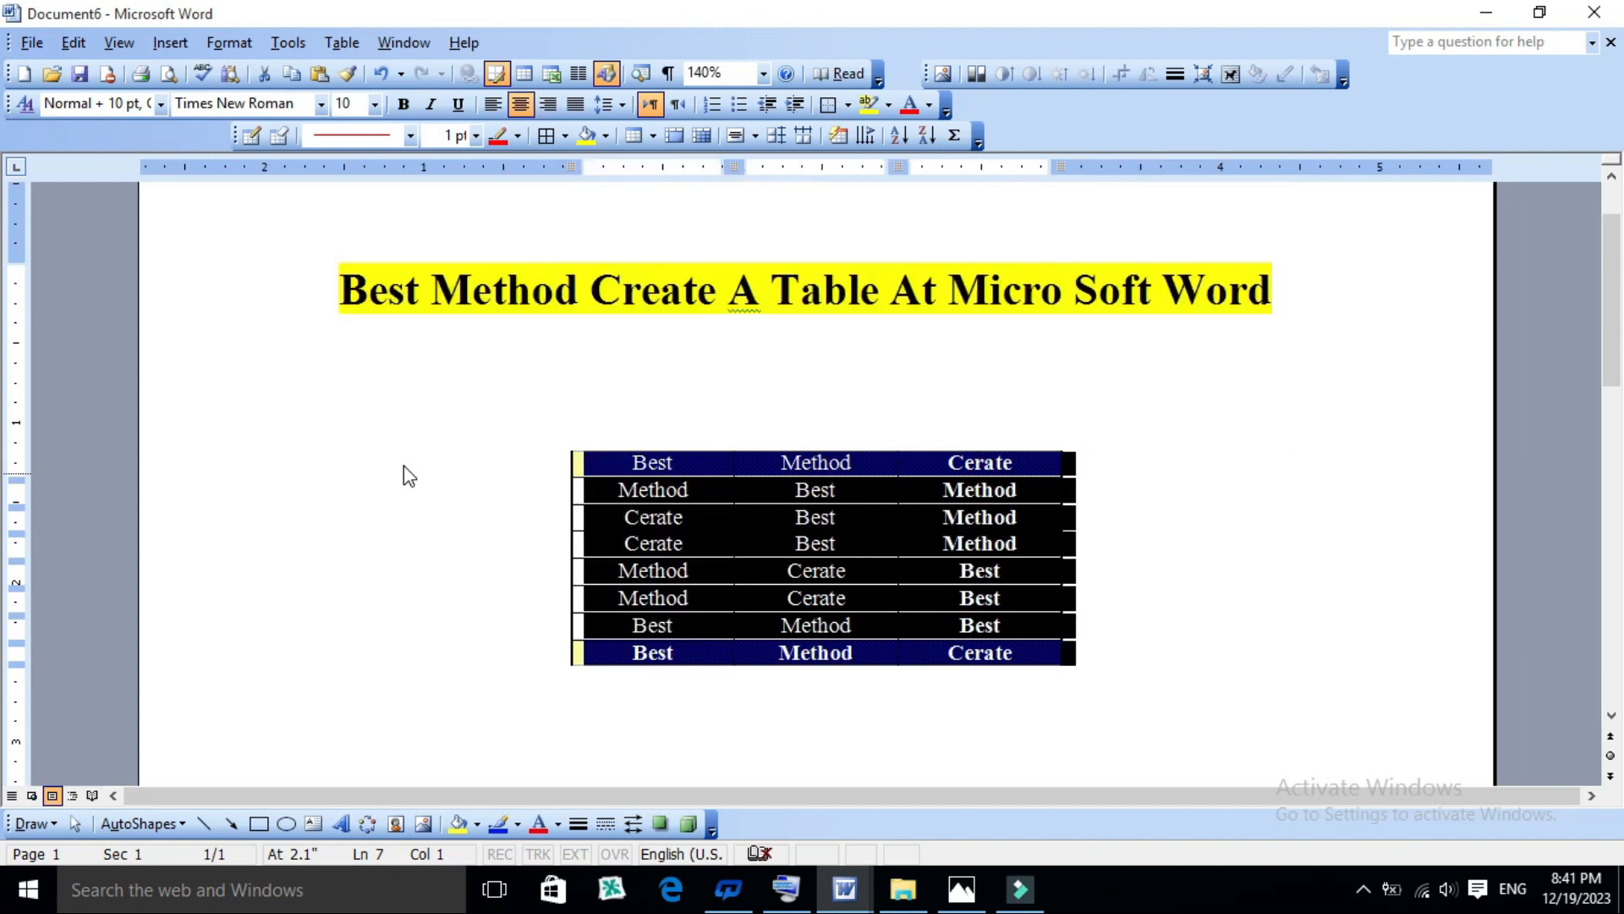
pyautogui.hotkey('ctrl', 'l')
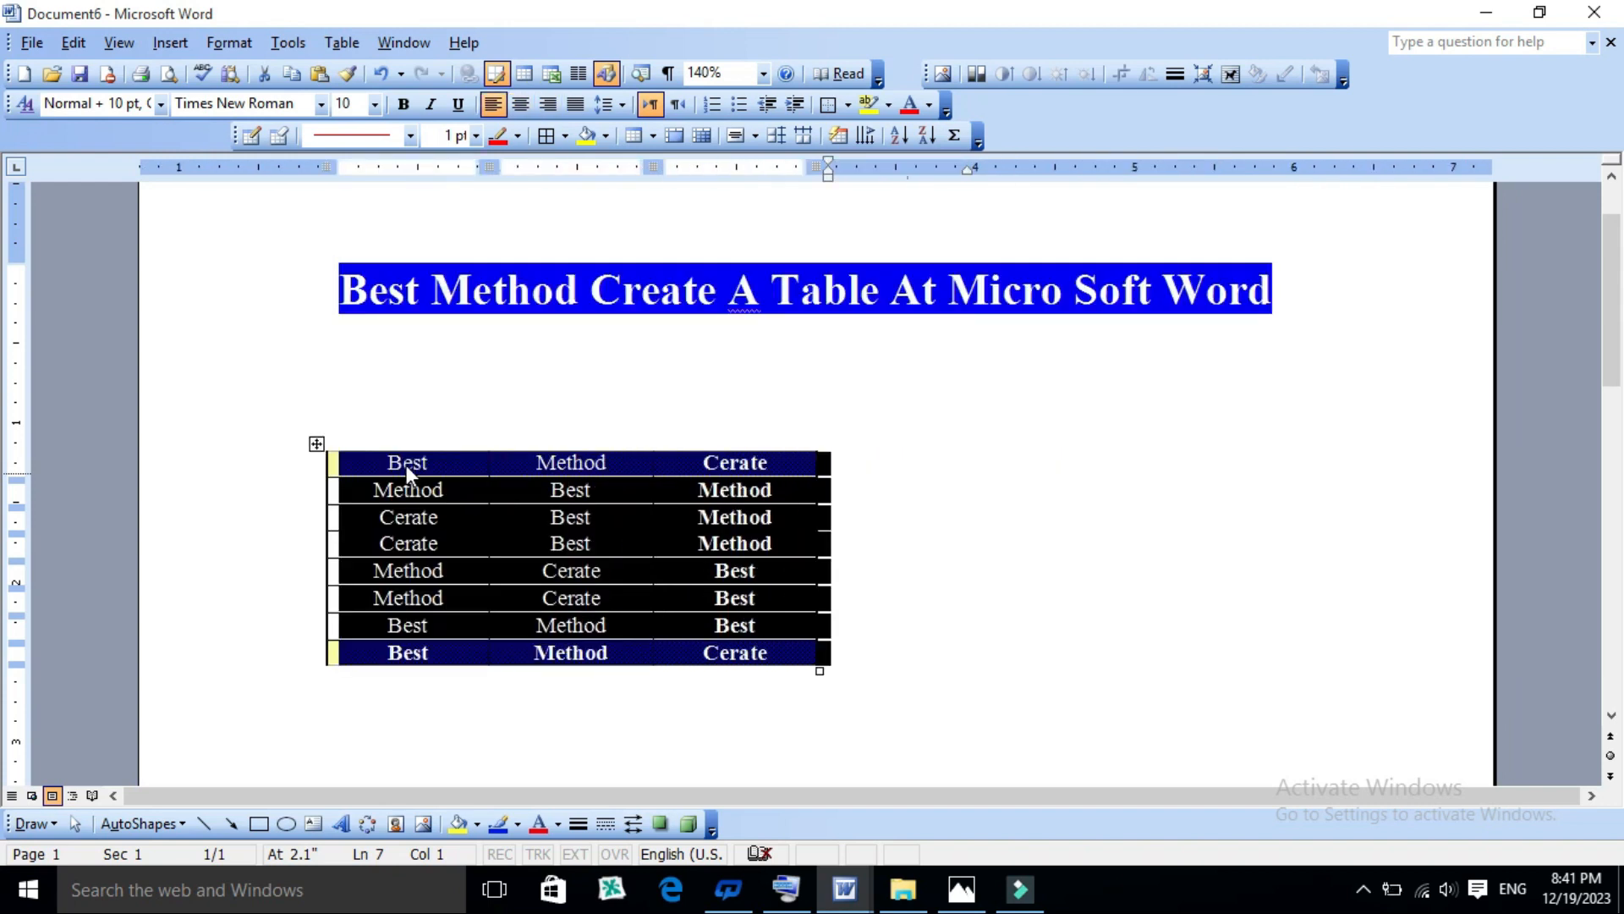
pyautogui.hotkey('ctrl', 'e')
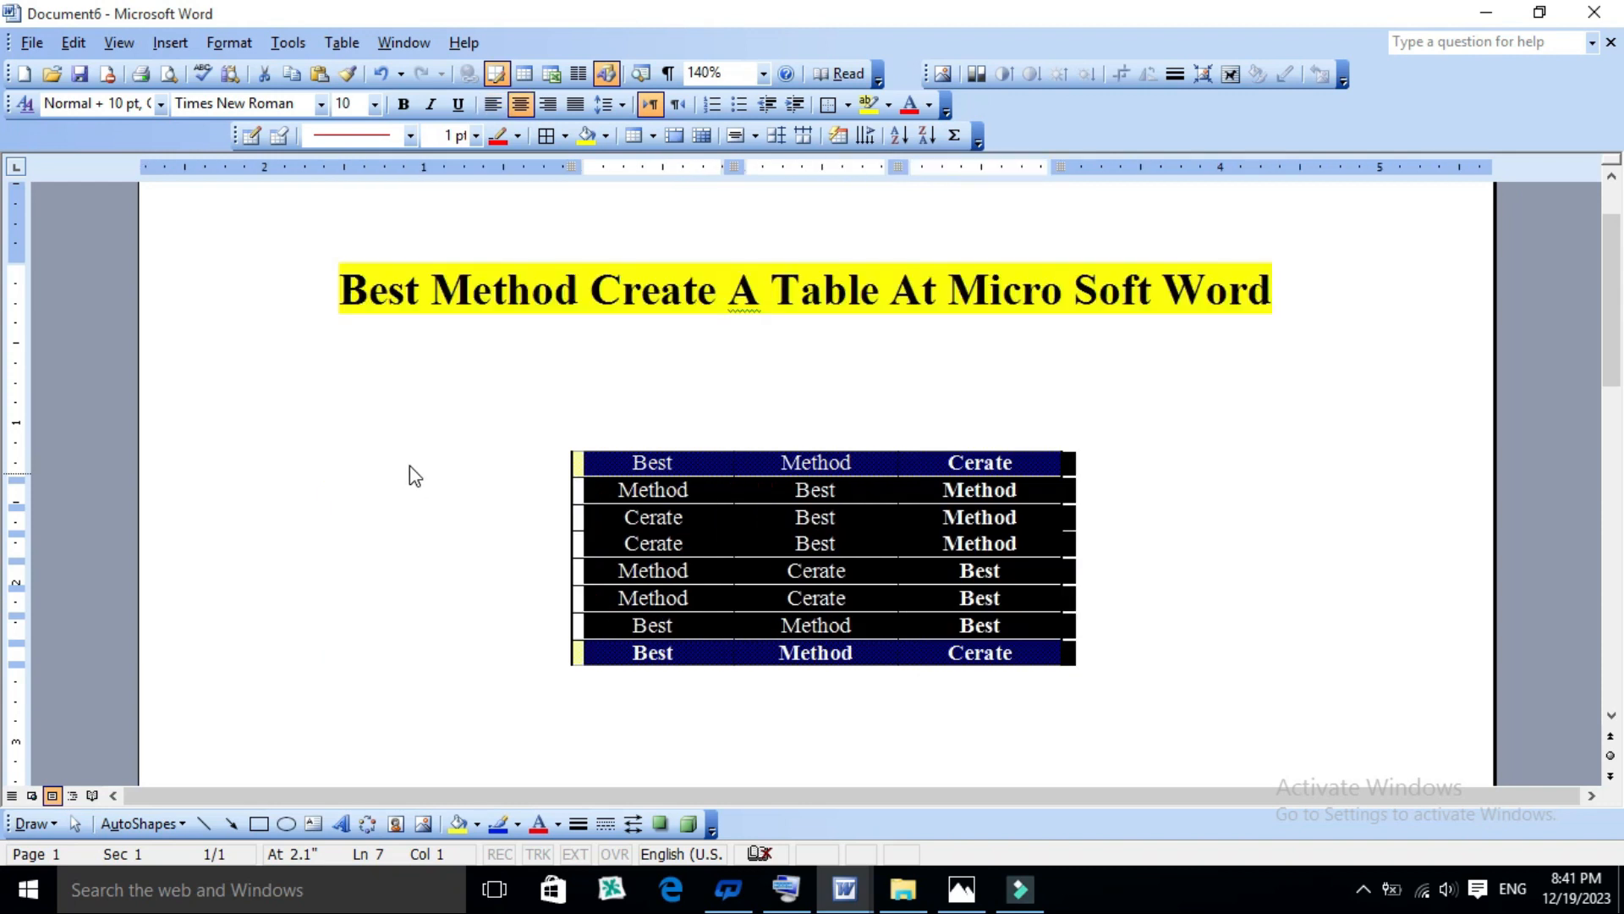
# - Set the whole table to Right alignment with Around text wrapping in Table Properties, and return it to the centre
pyautogui.click(672, 544)
pyautogui.click(562, 444)
pyautogui.click(342, 42)
pyautogui.click(413, 461)
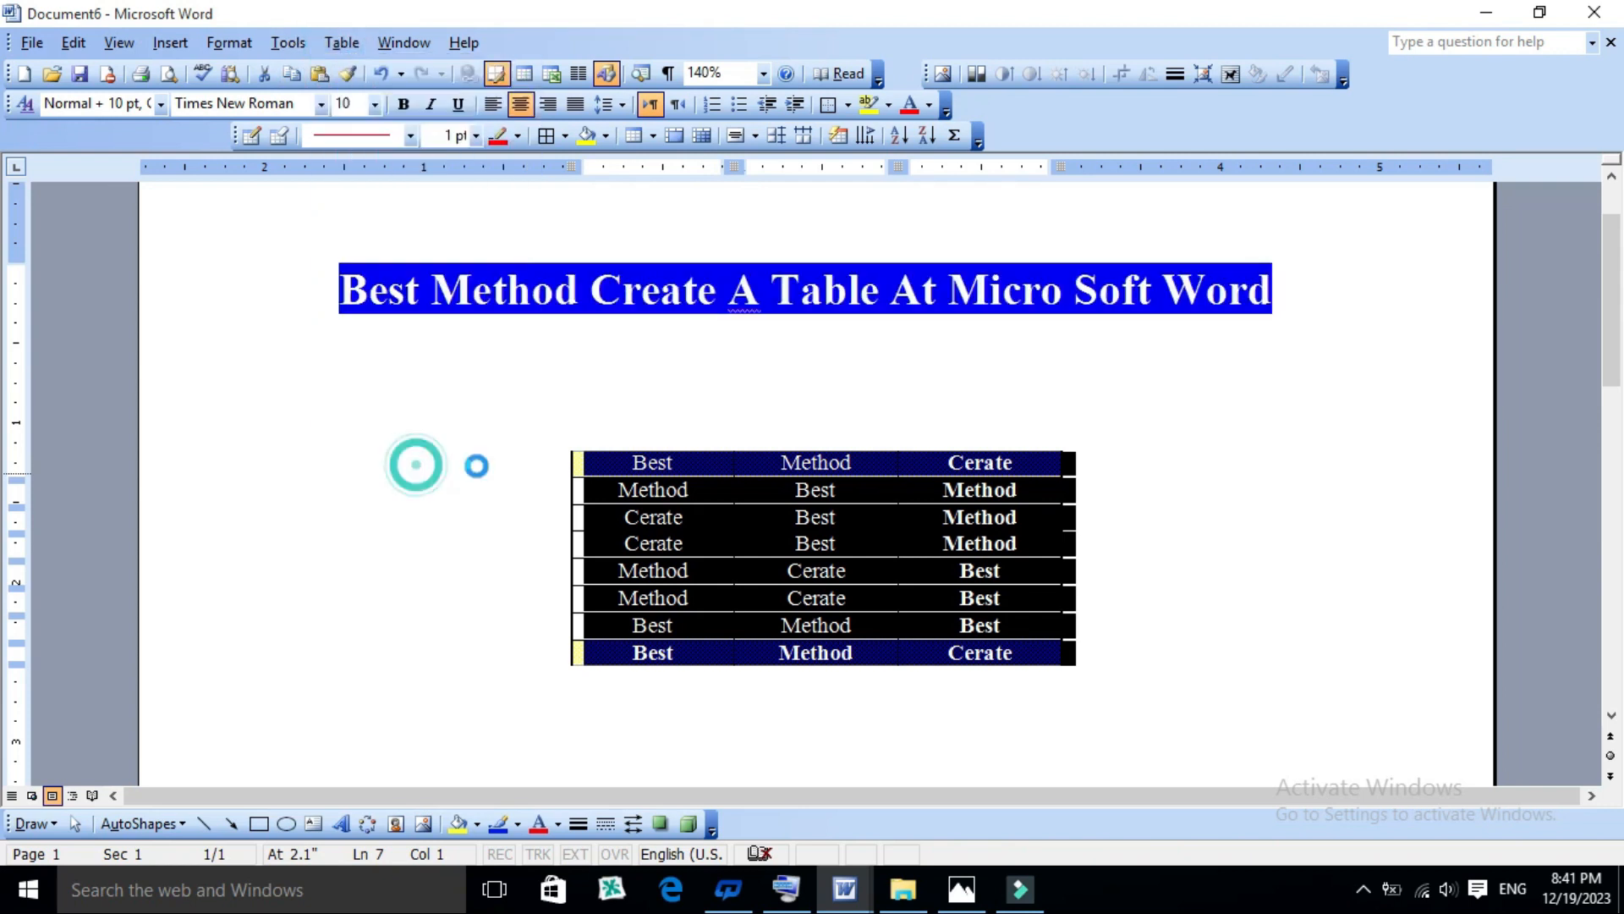
pyautogui.moveTo(755, 202); pyautogui.dragTo(556, 178)
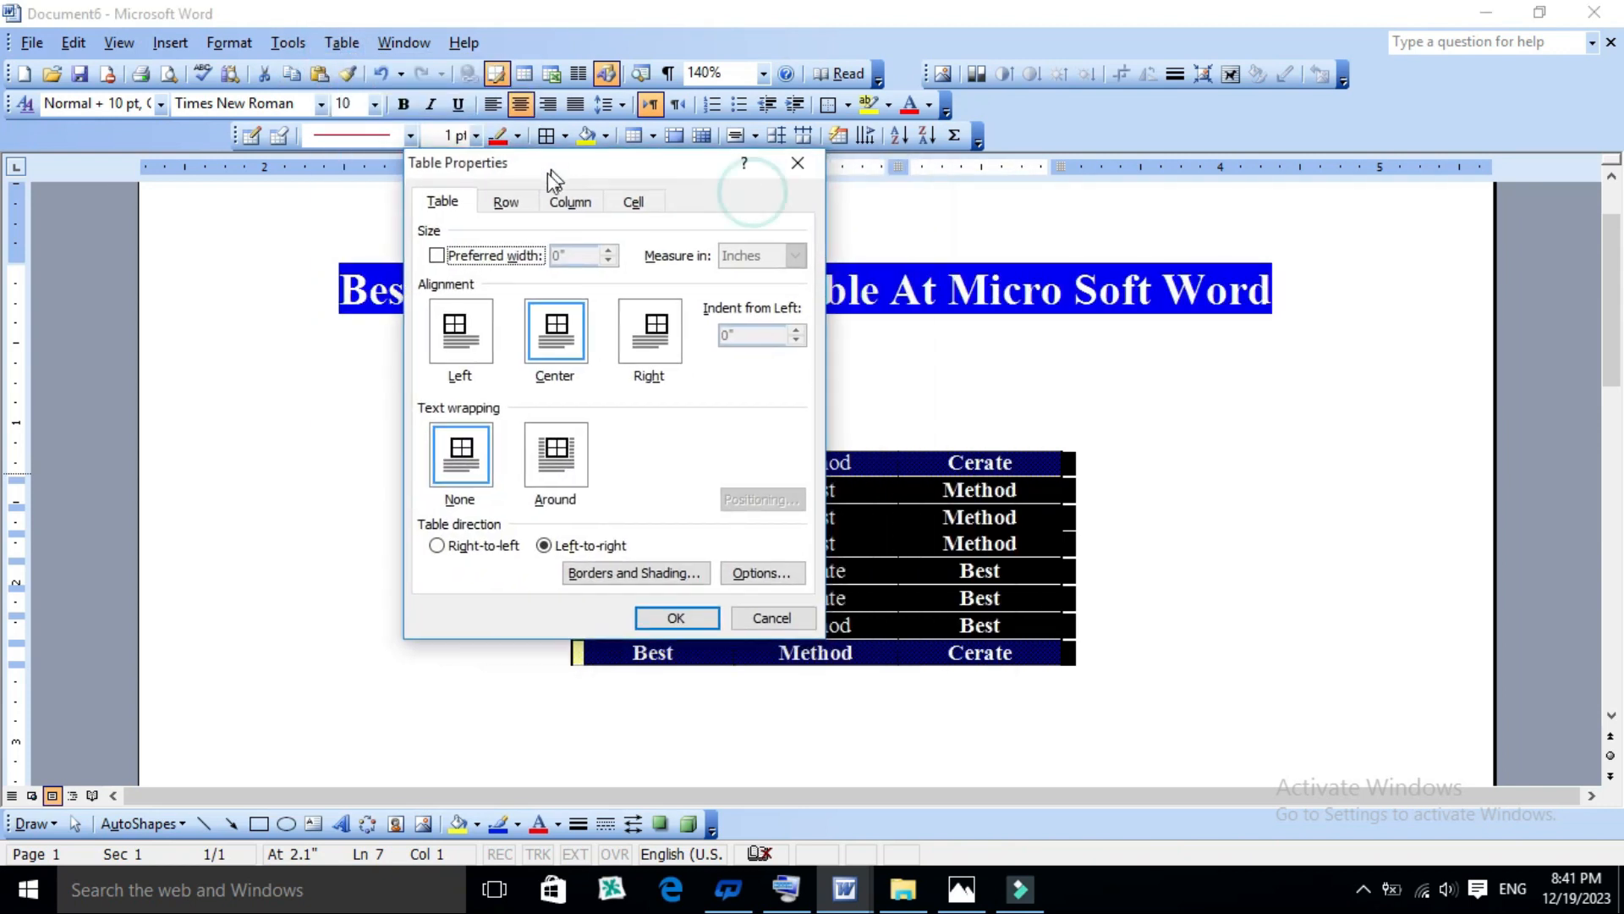
pyautogui.click(554, 342)
pyautogui.click(645, 333)
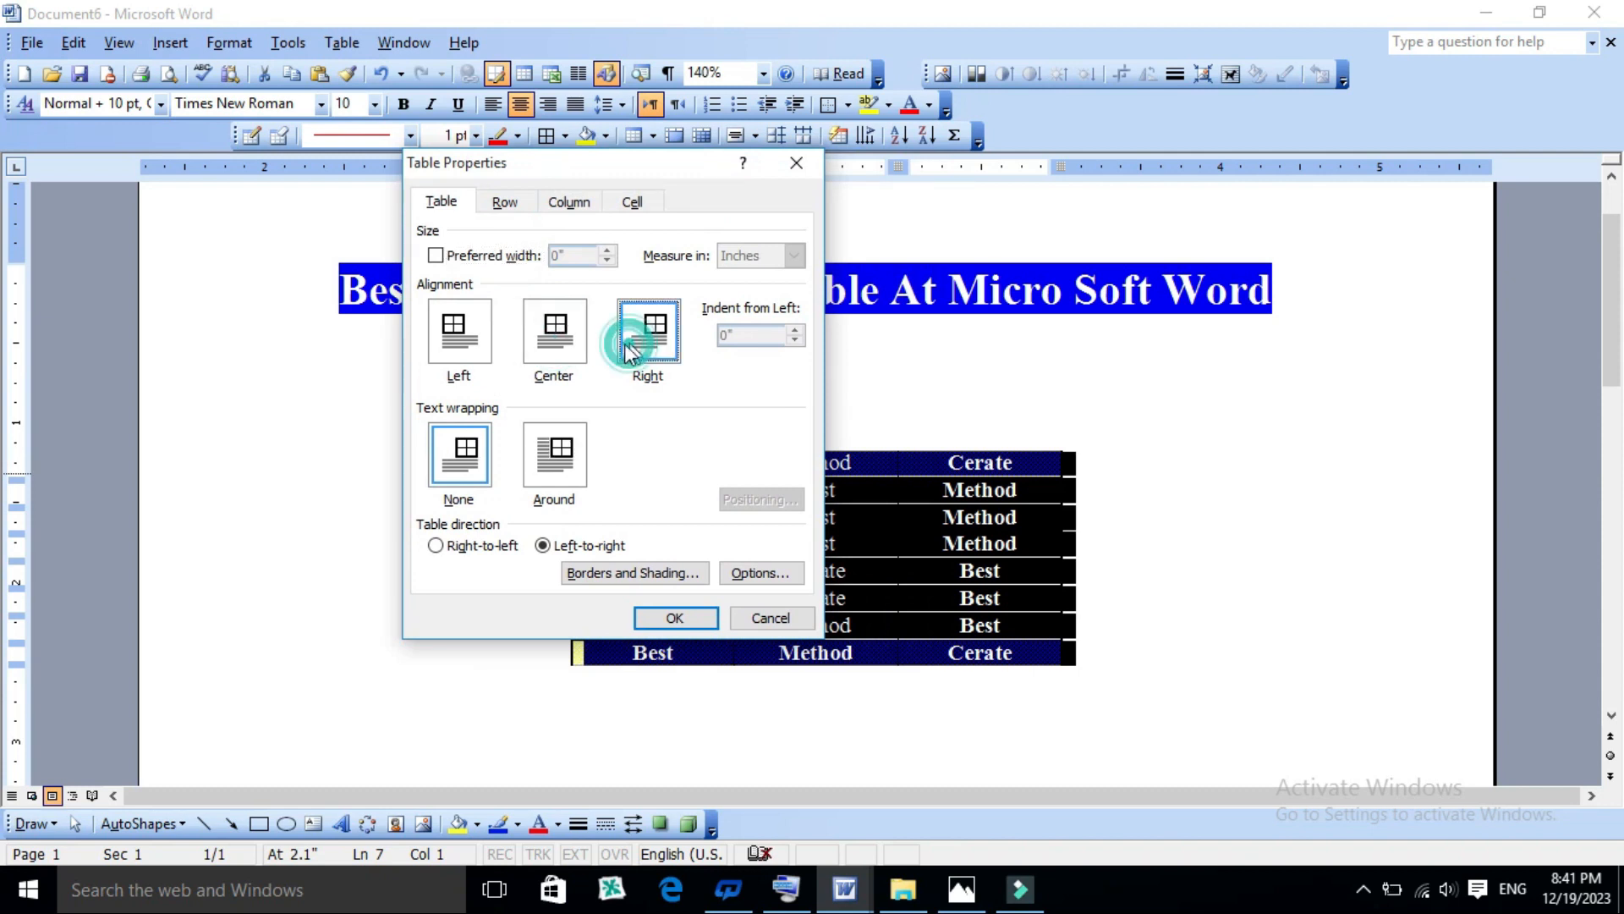
pyautogui.click(461, 333)
pyautogui.click(460, 454)
pyautogui.click(545, 464)
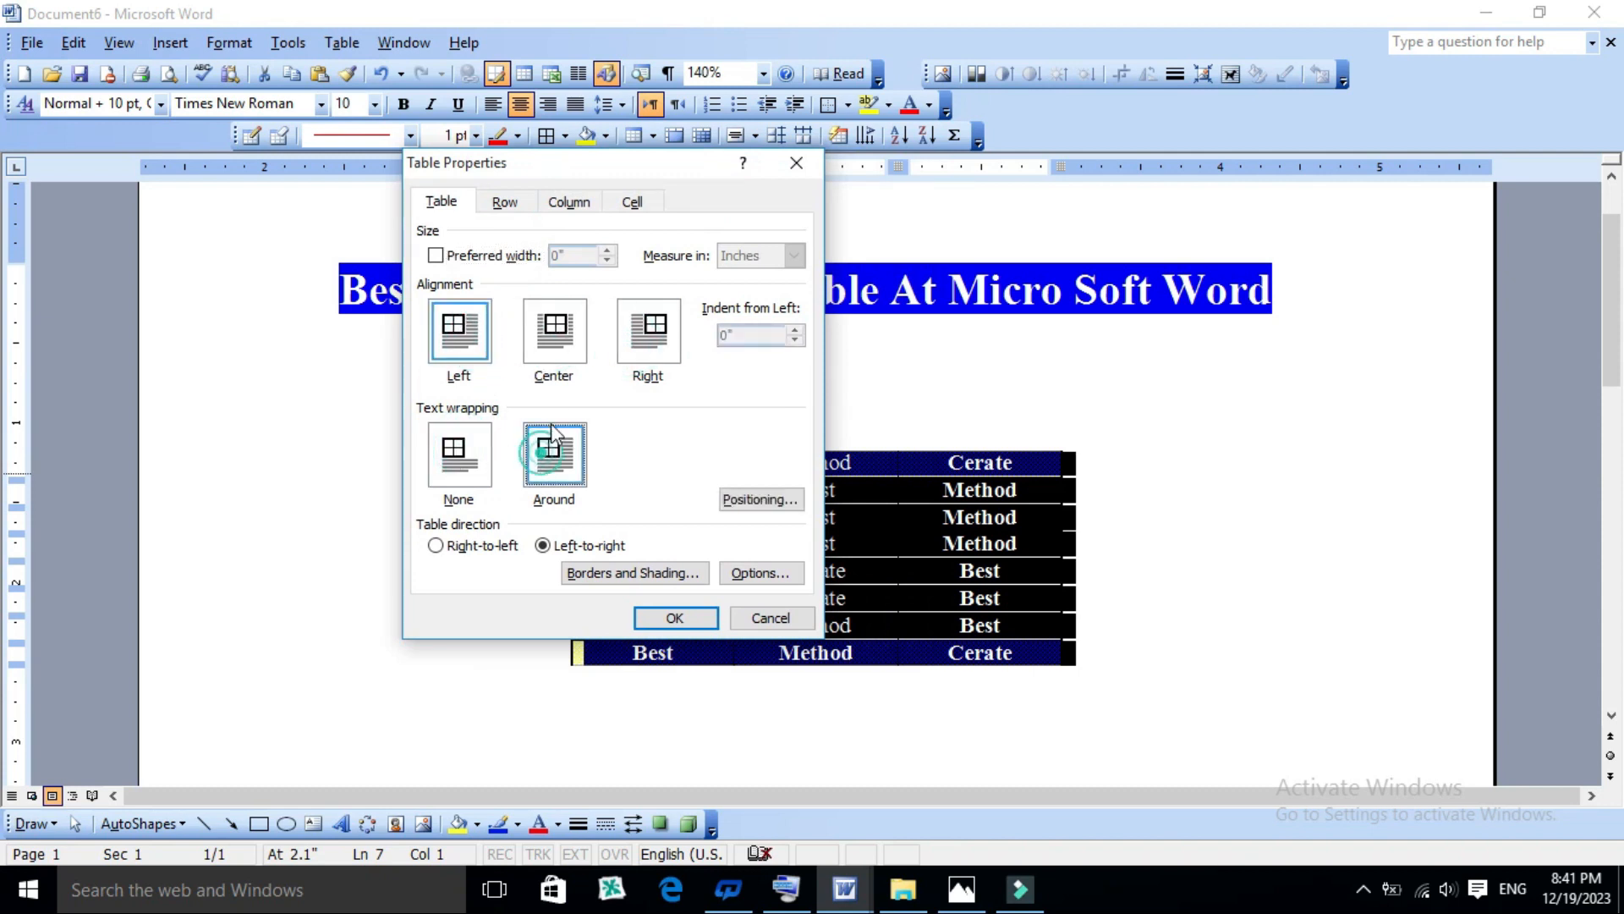
pyautogui.click(558, 336)
pyautogui.click(643, 334)
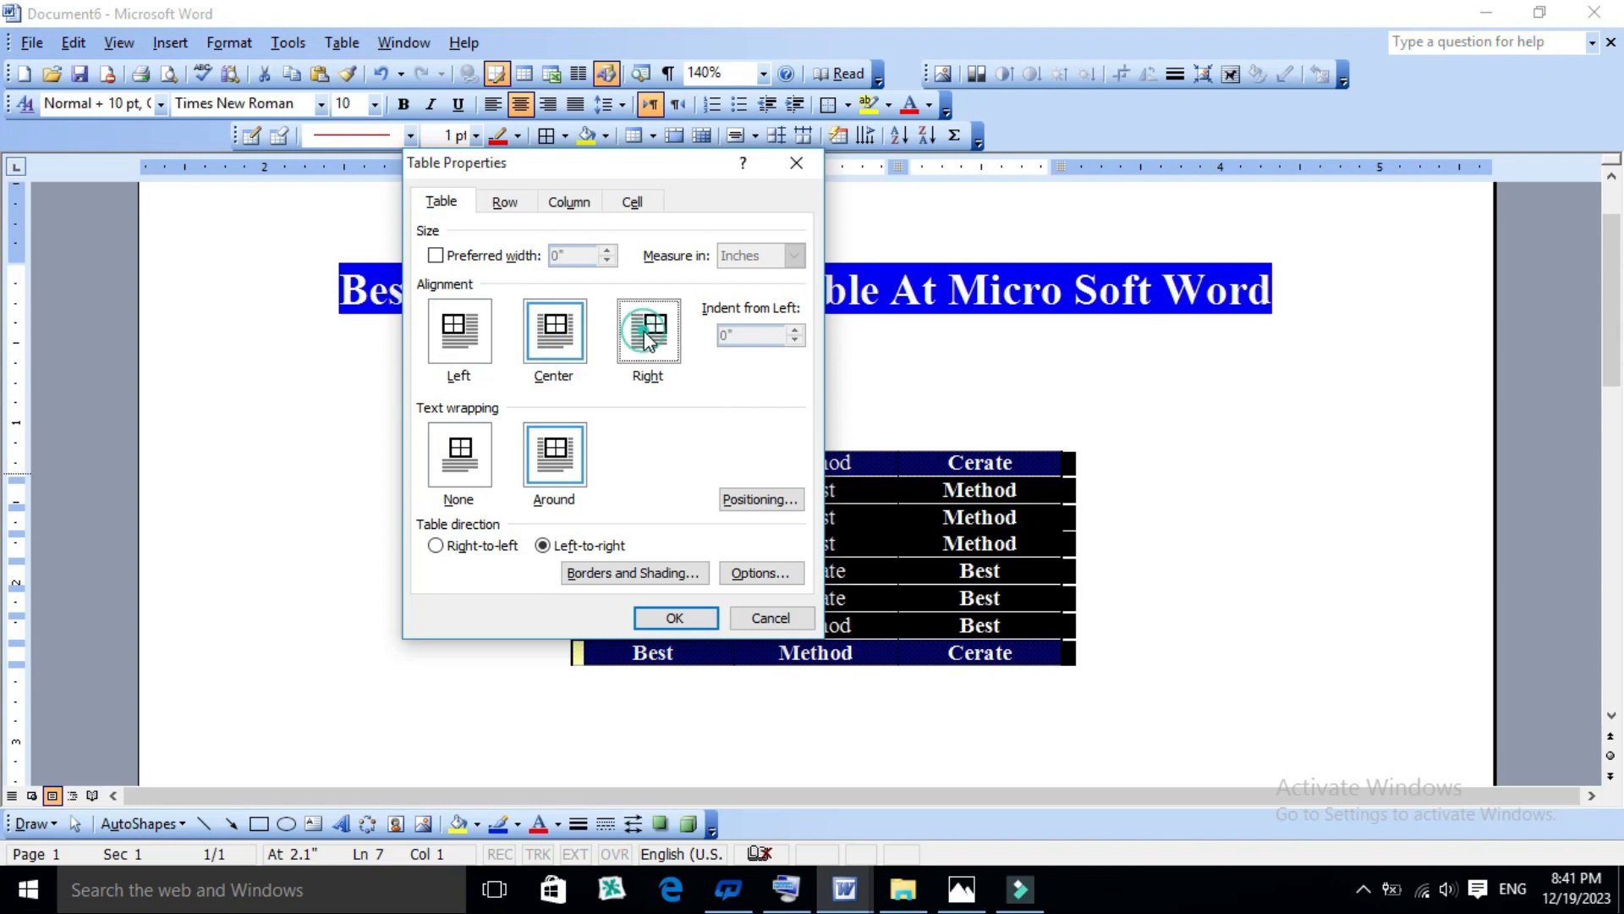
pyautogui.click(674, 618)
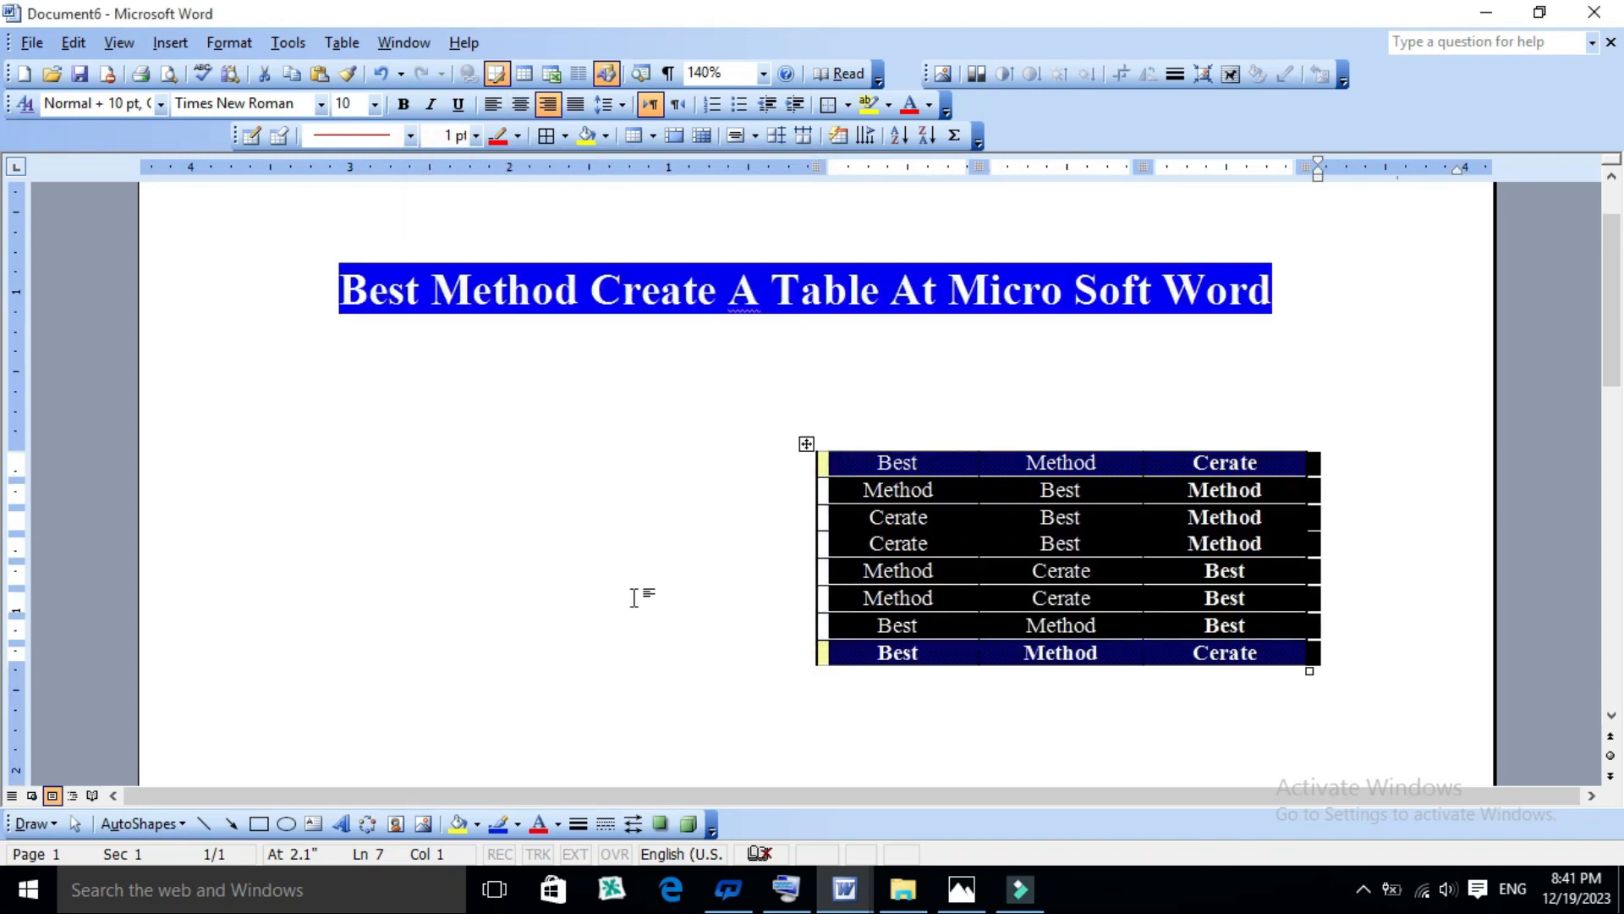
pyautogui.hotkey('ctrl', 'e')
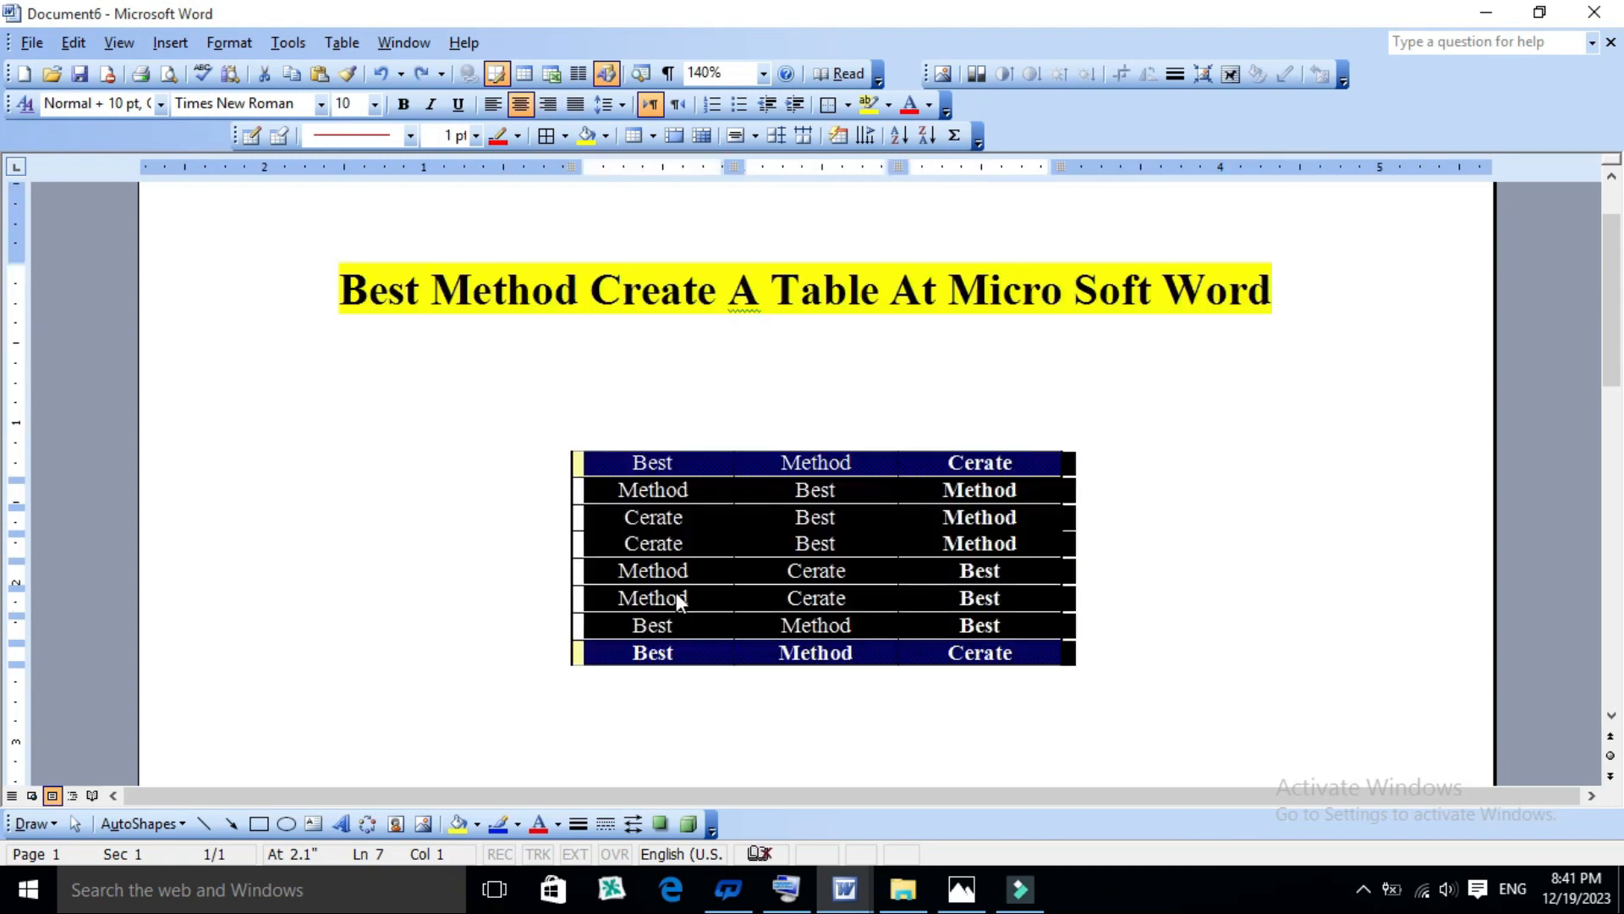
# - Examine the row height and page-break options in Table Properties for the fourth row
pyautogui.click(703, 545)
pyautogui.click(350, 40)
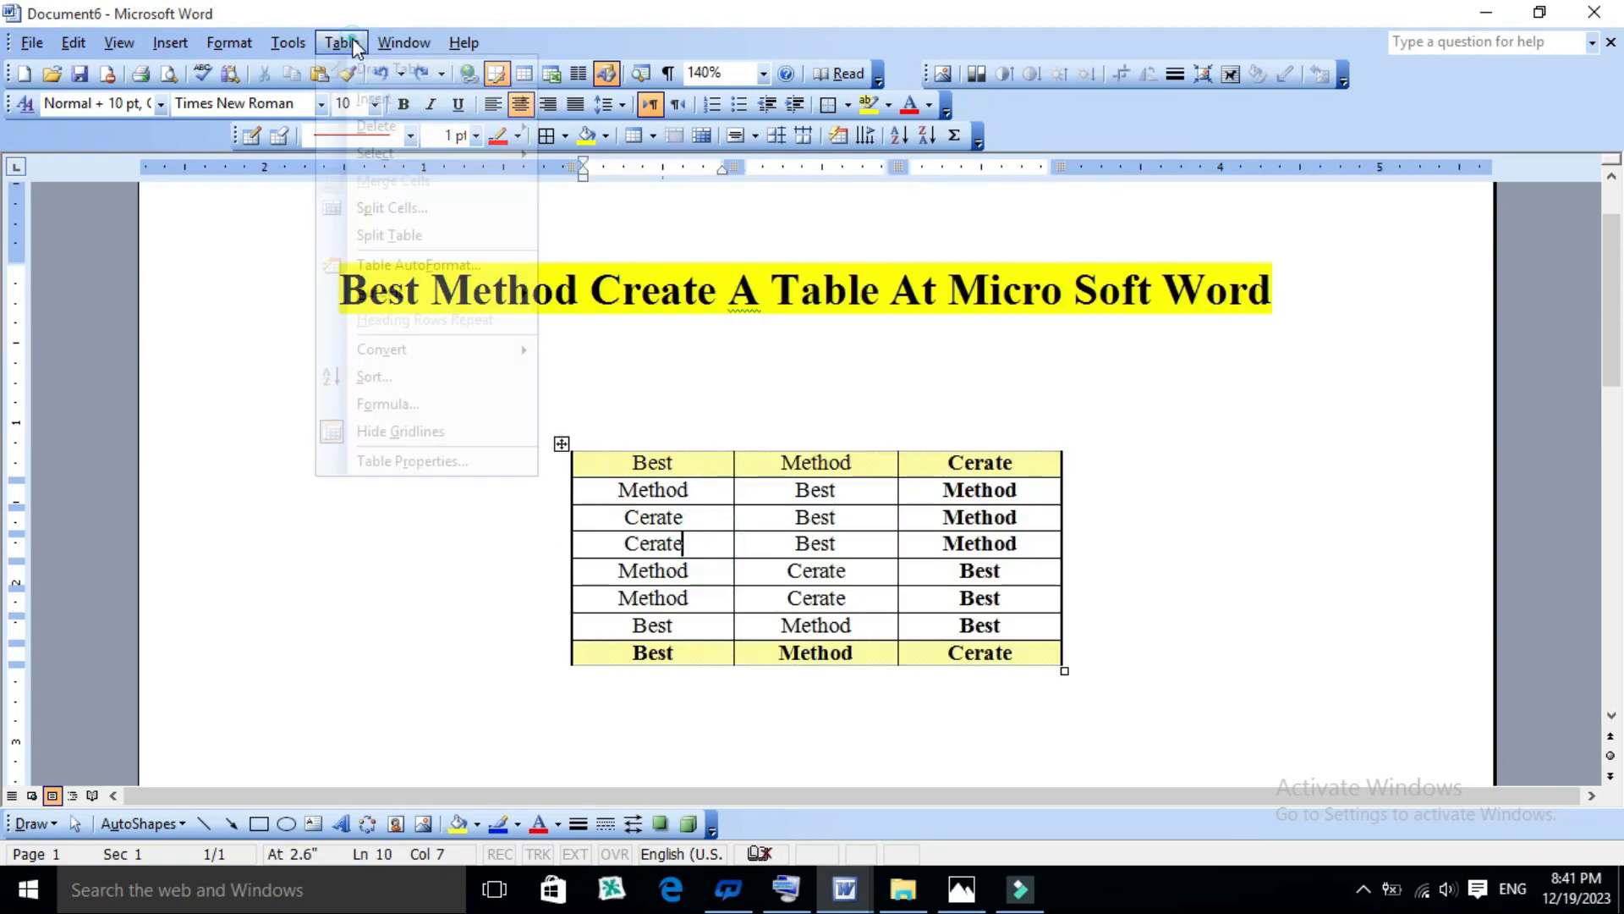
pyautogui.click(441, 463)
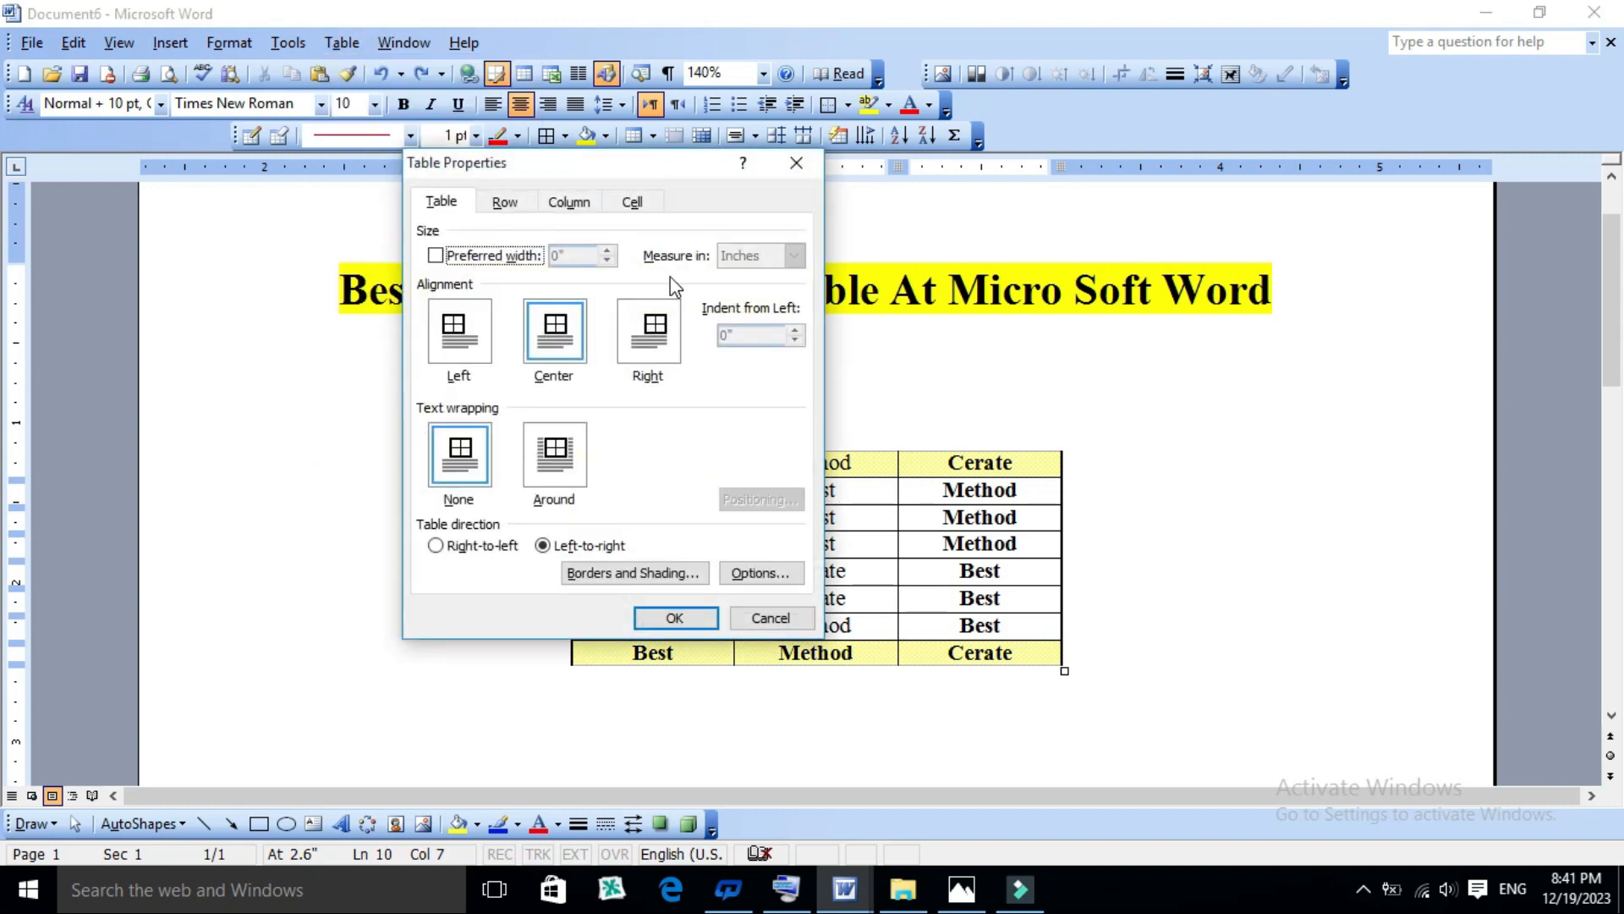
pyautogui.click(506, 203)
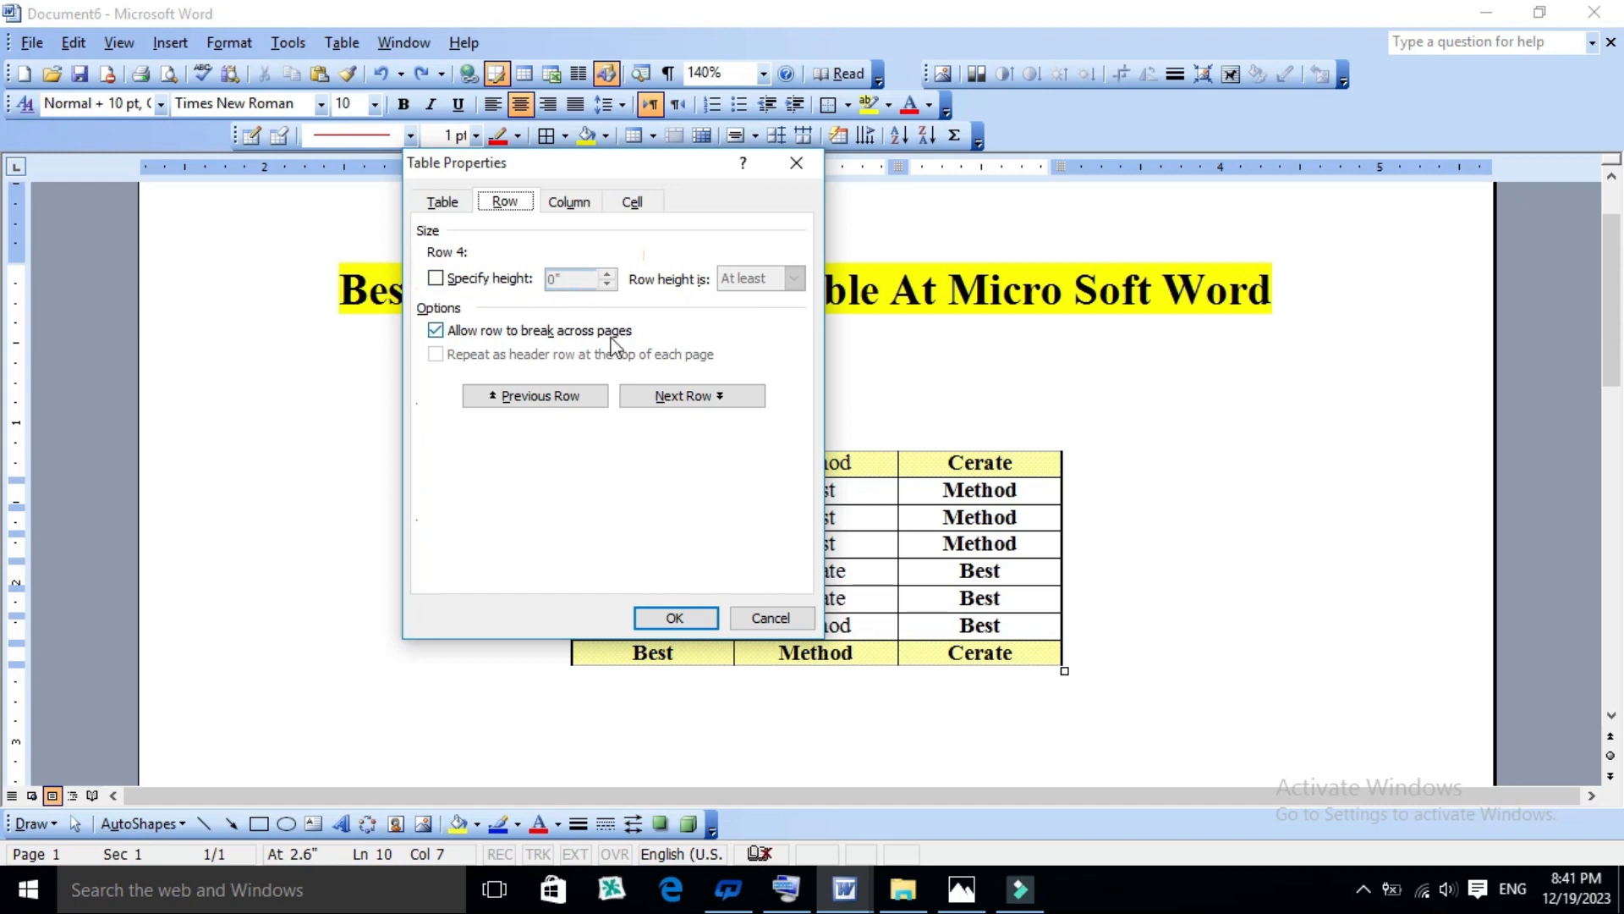
pyautogui.click(765, 619)
pyautogui.click(726, 524)
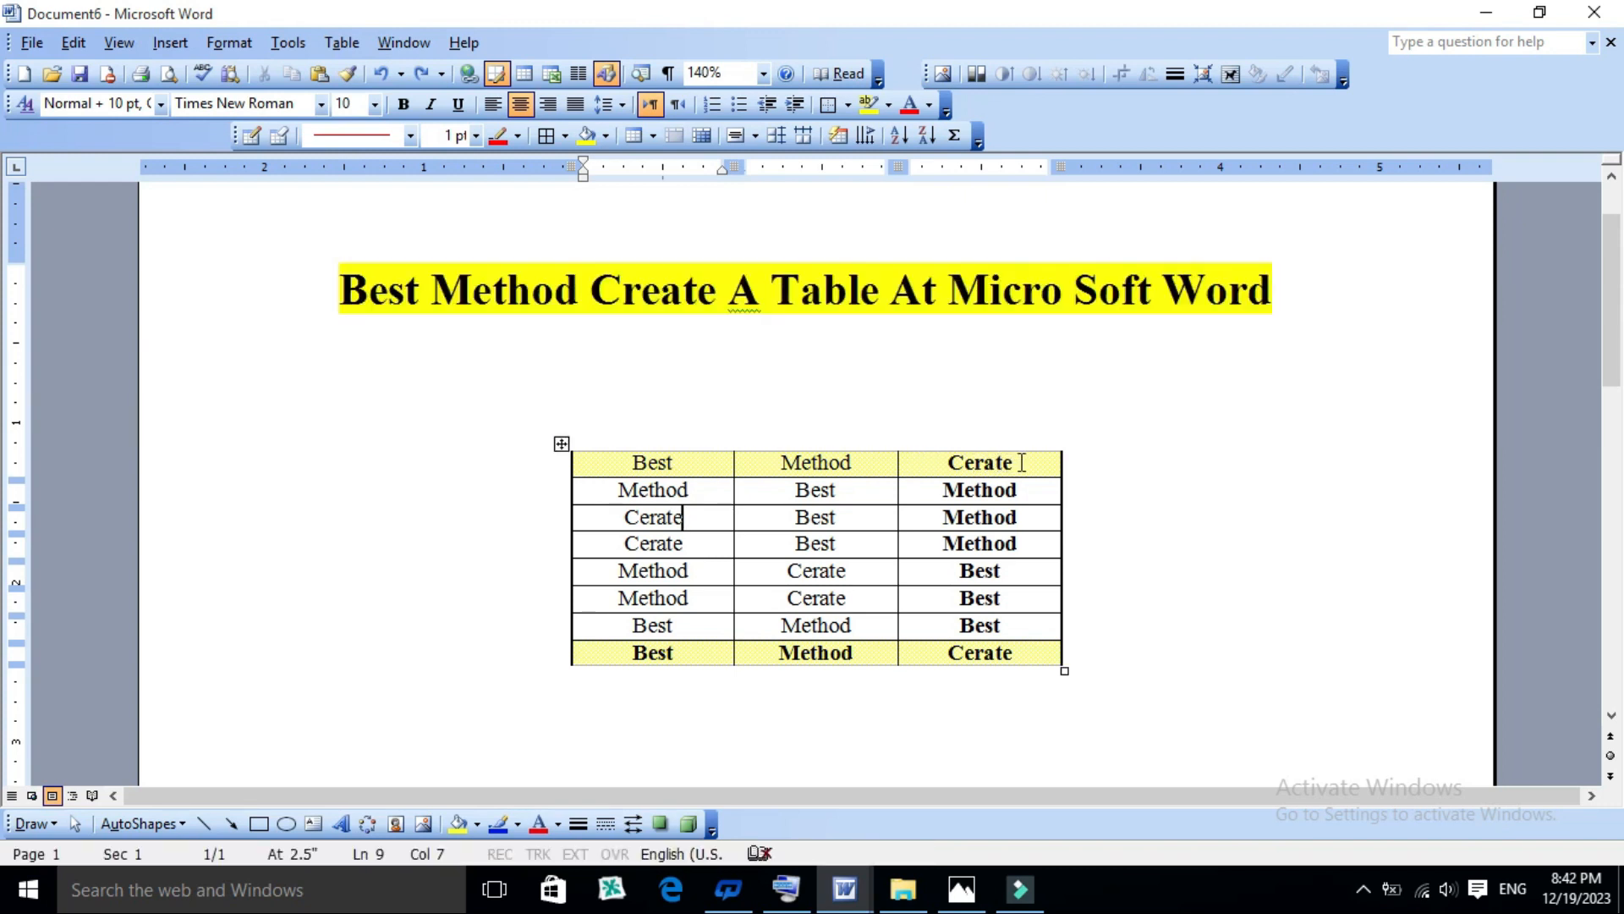
# - Try a larger specified height for the table's first row in Table Properties and undo it
pyautogui.moveTo(1011, 462); pyautogui.dragTo(632, 476)
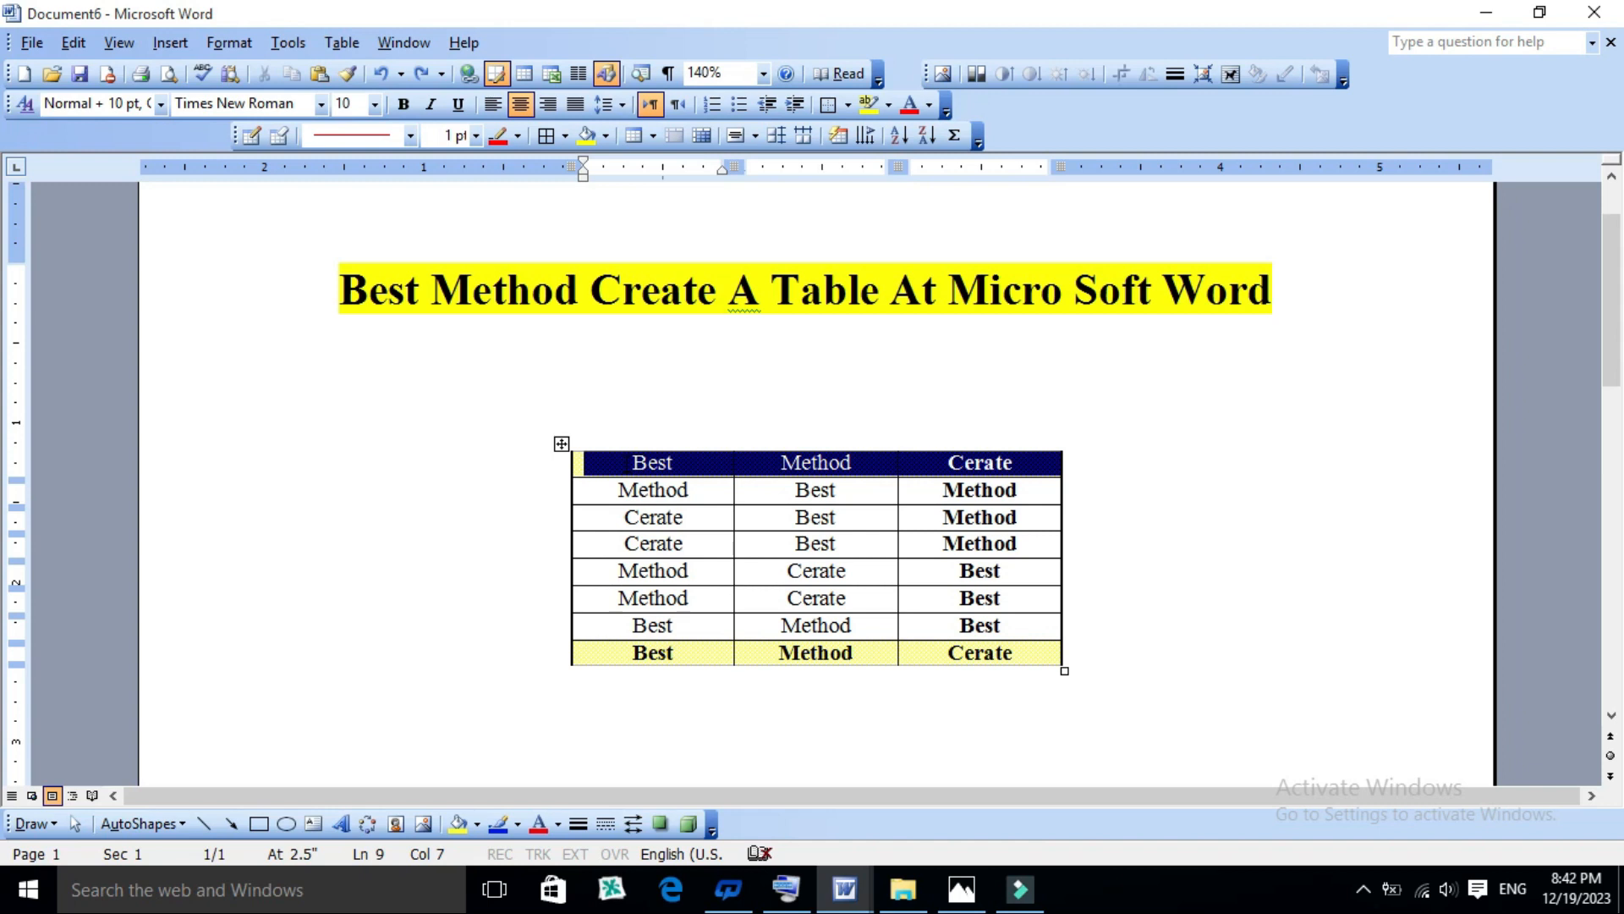
pyautogui.click(337, 51)
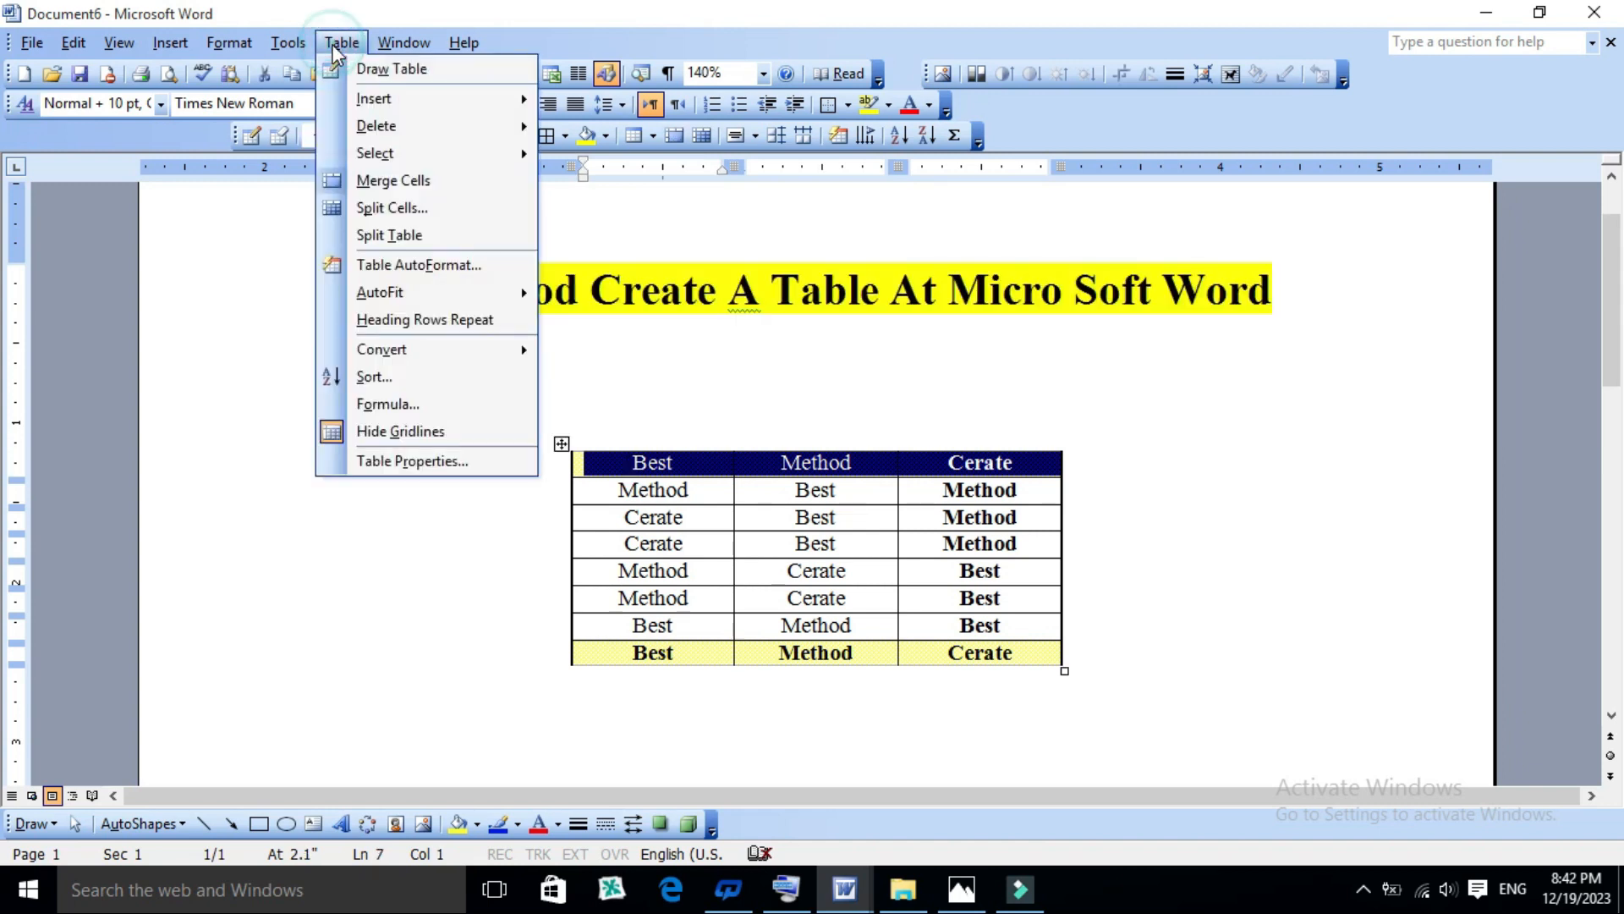
pyautogui.click(413, 462)
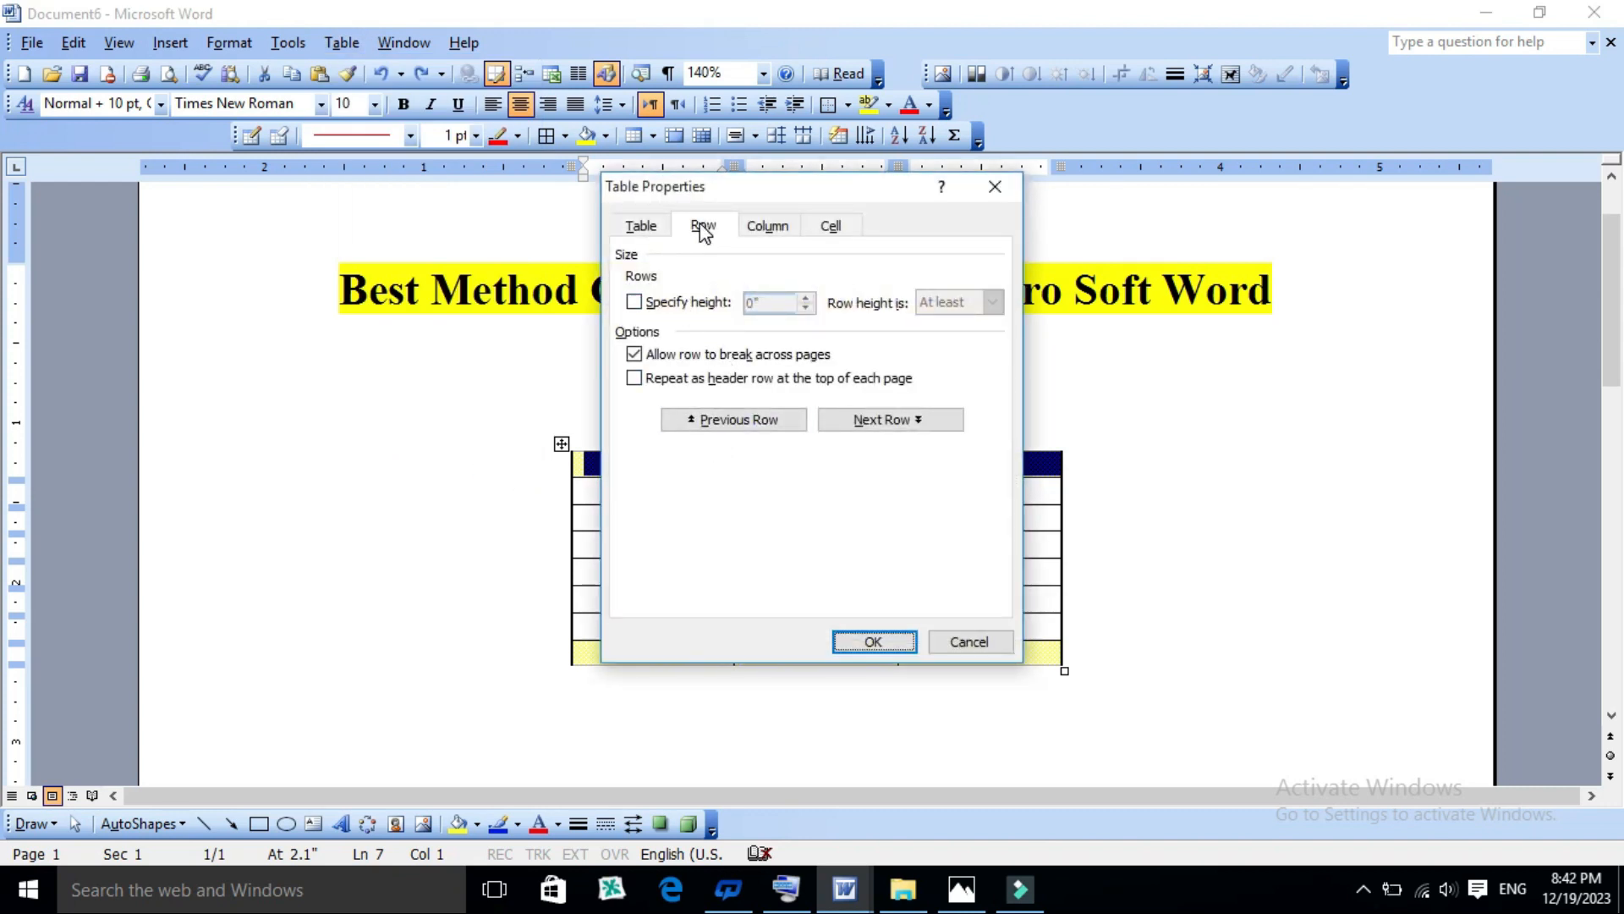
pyautogui.click(643, 226)
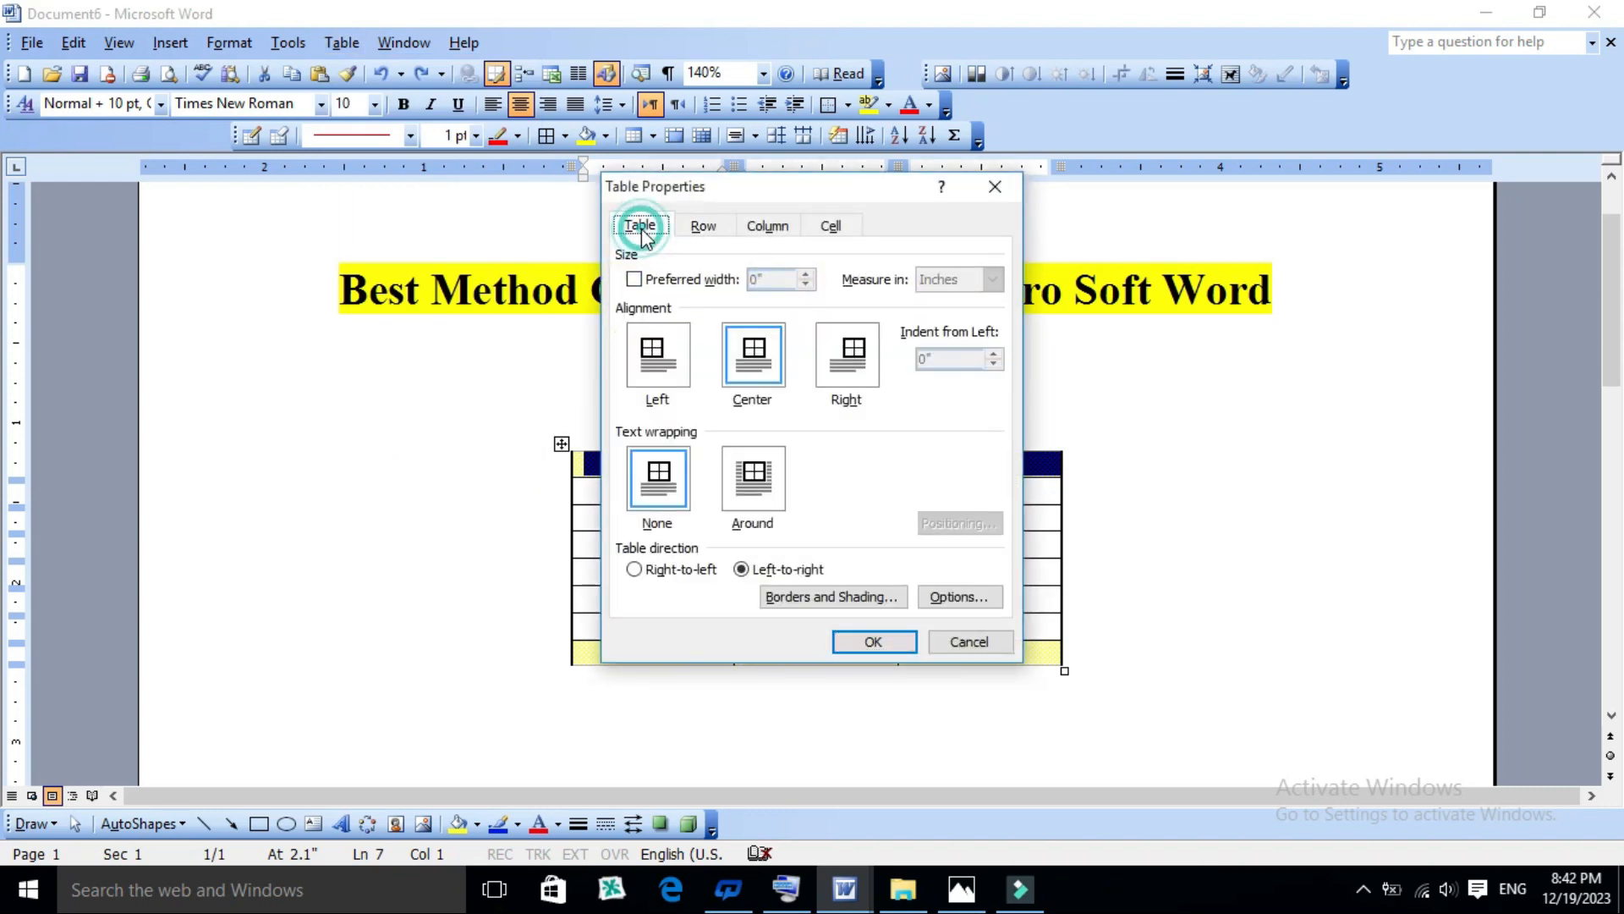
pyautogui.click(692, 230)
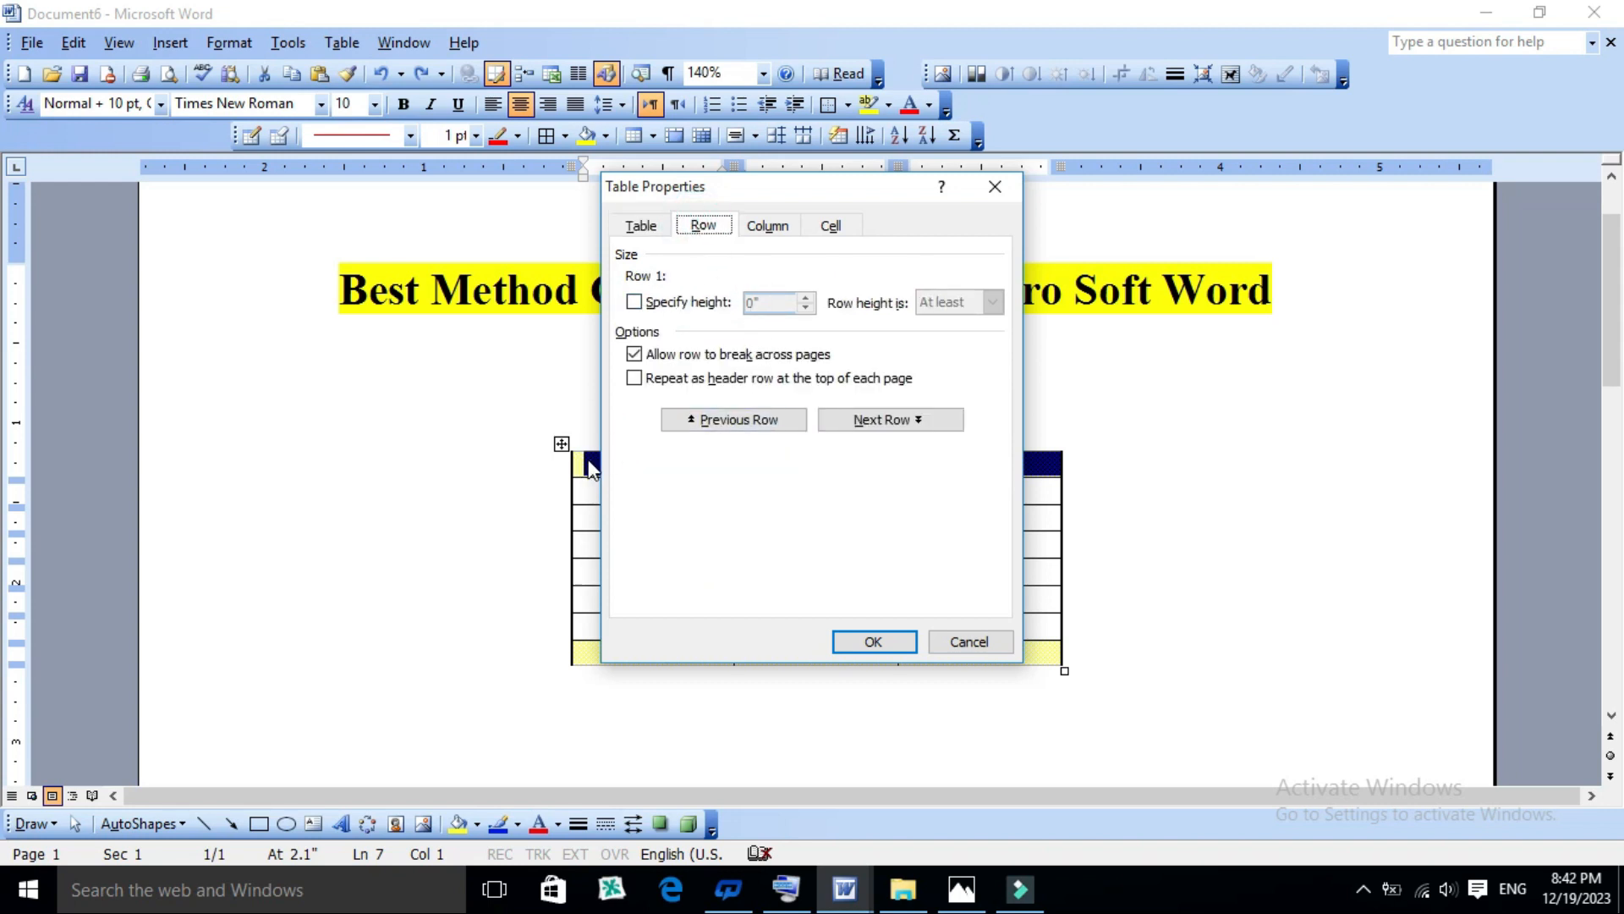
pyautogui.click(635, 303)
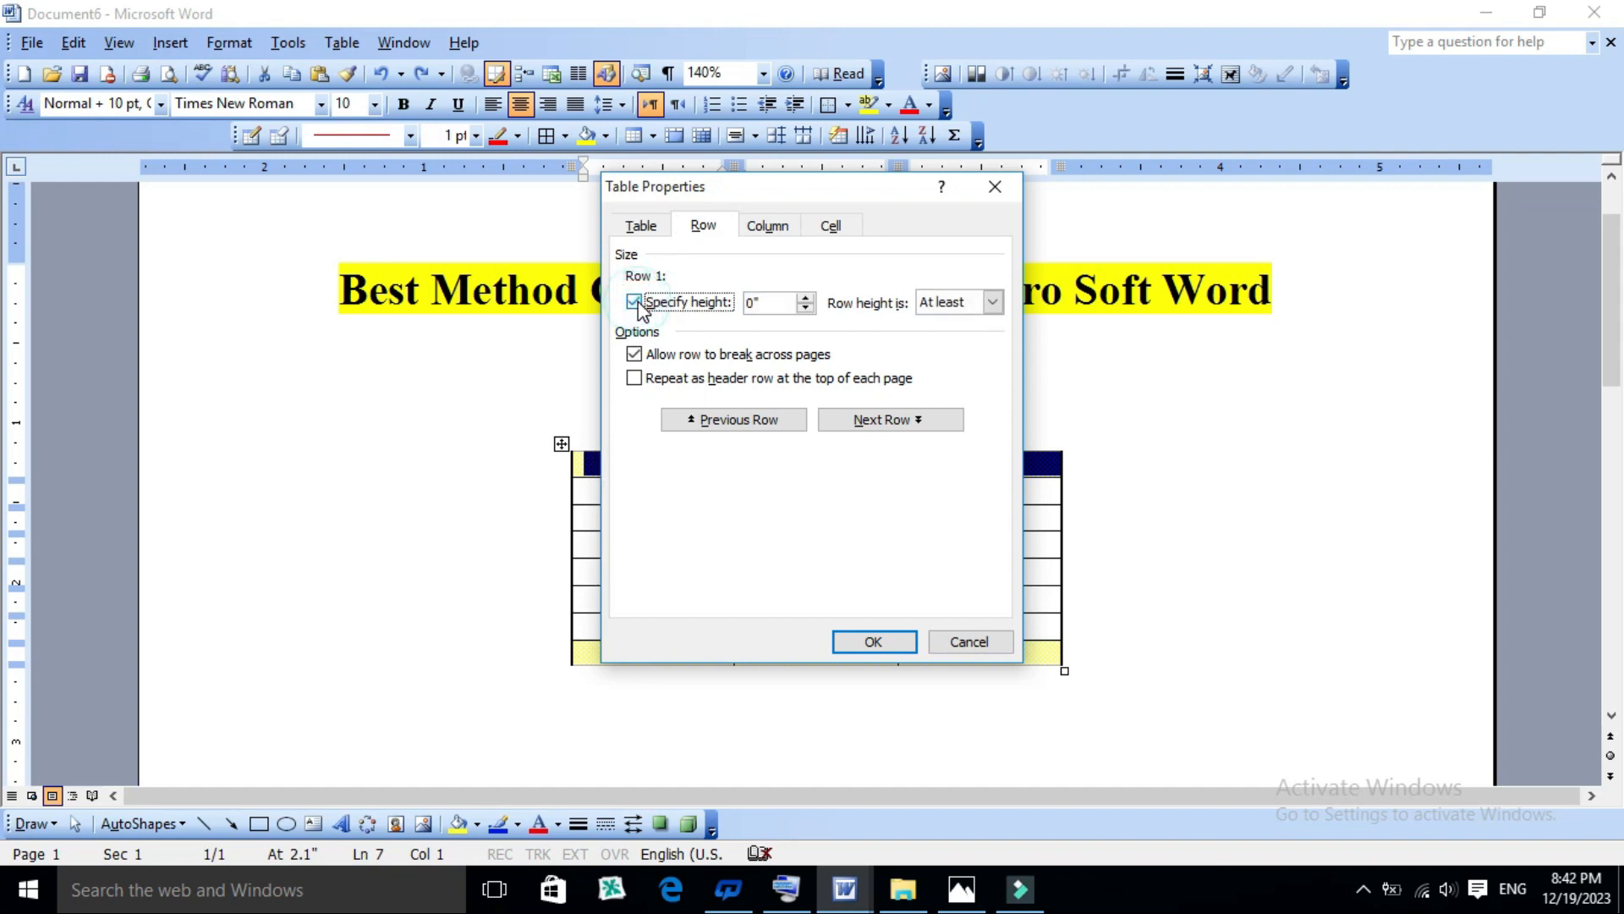
pyautogui.moveTo(779, 181); pyautogui.dragTo(392, 245)
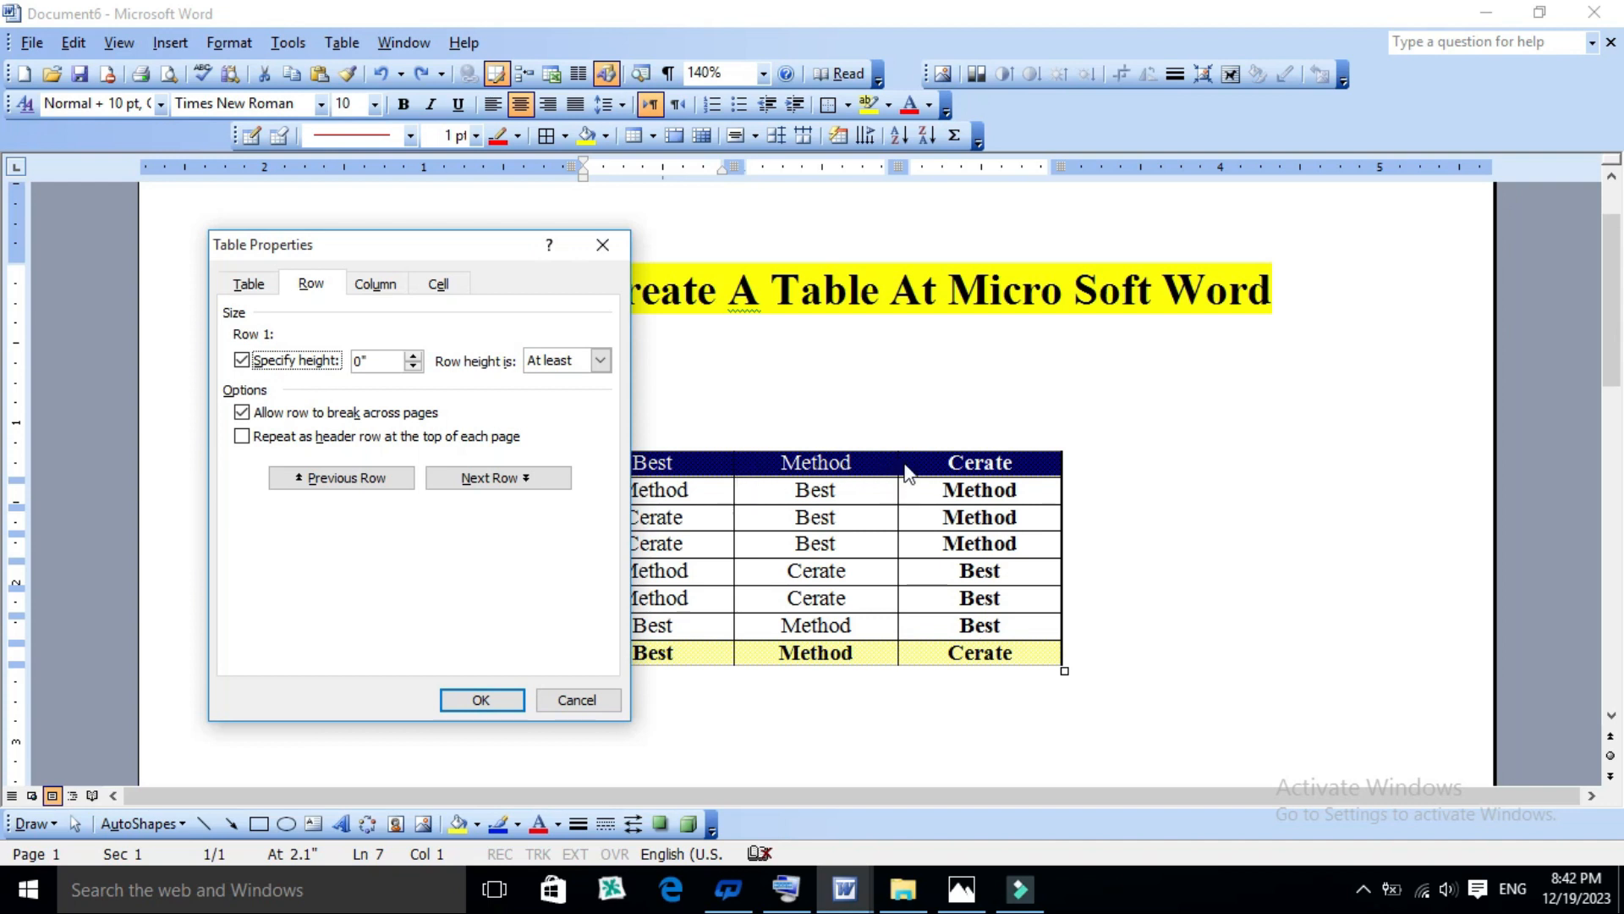
pyautogui.click(414, 355)
pyautogui.click(480, 699)
pyautogui.scroll(-4, 715, 548)
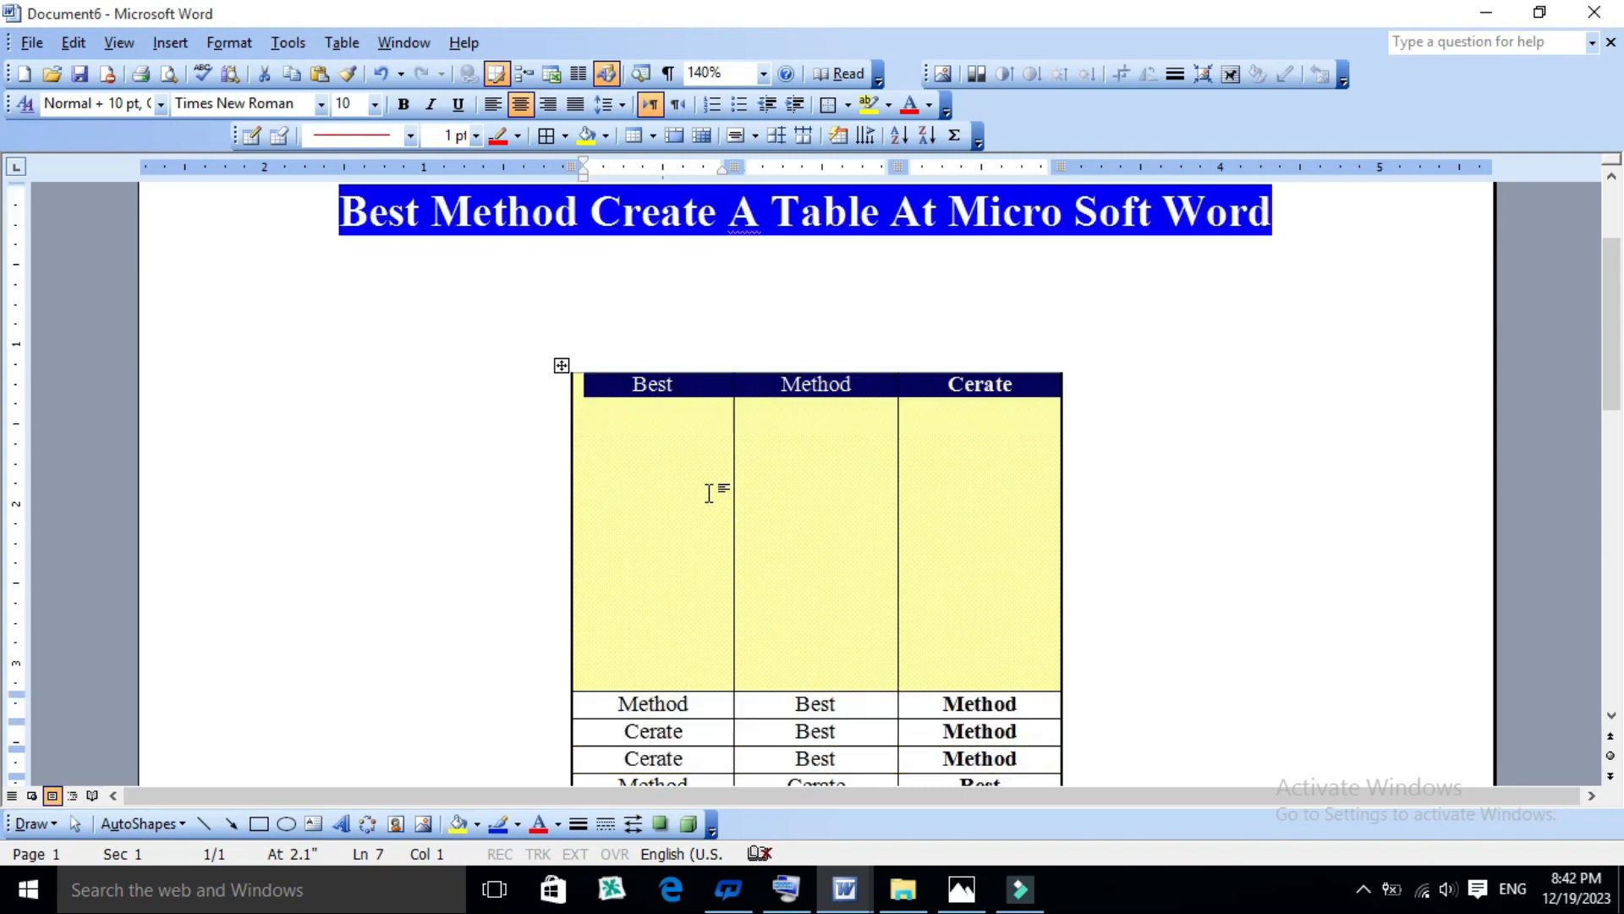
pyautogui.scroll(1, 709, 465)
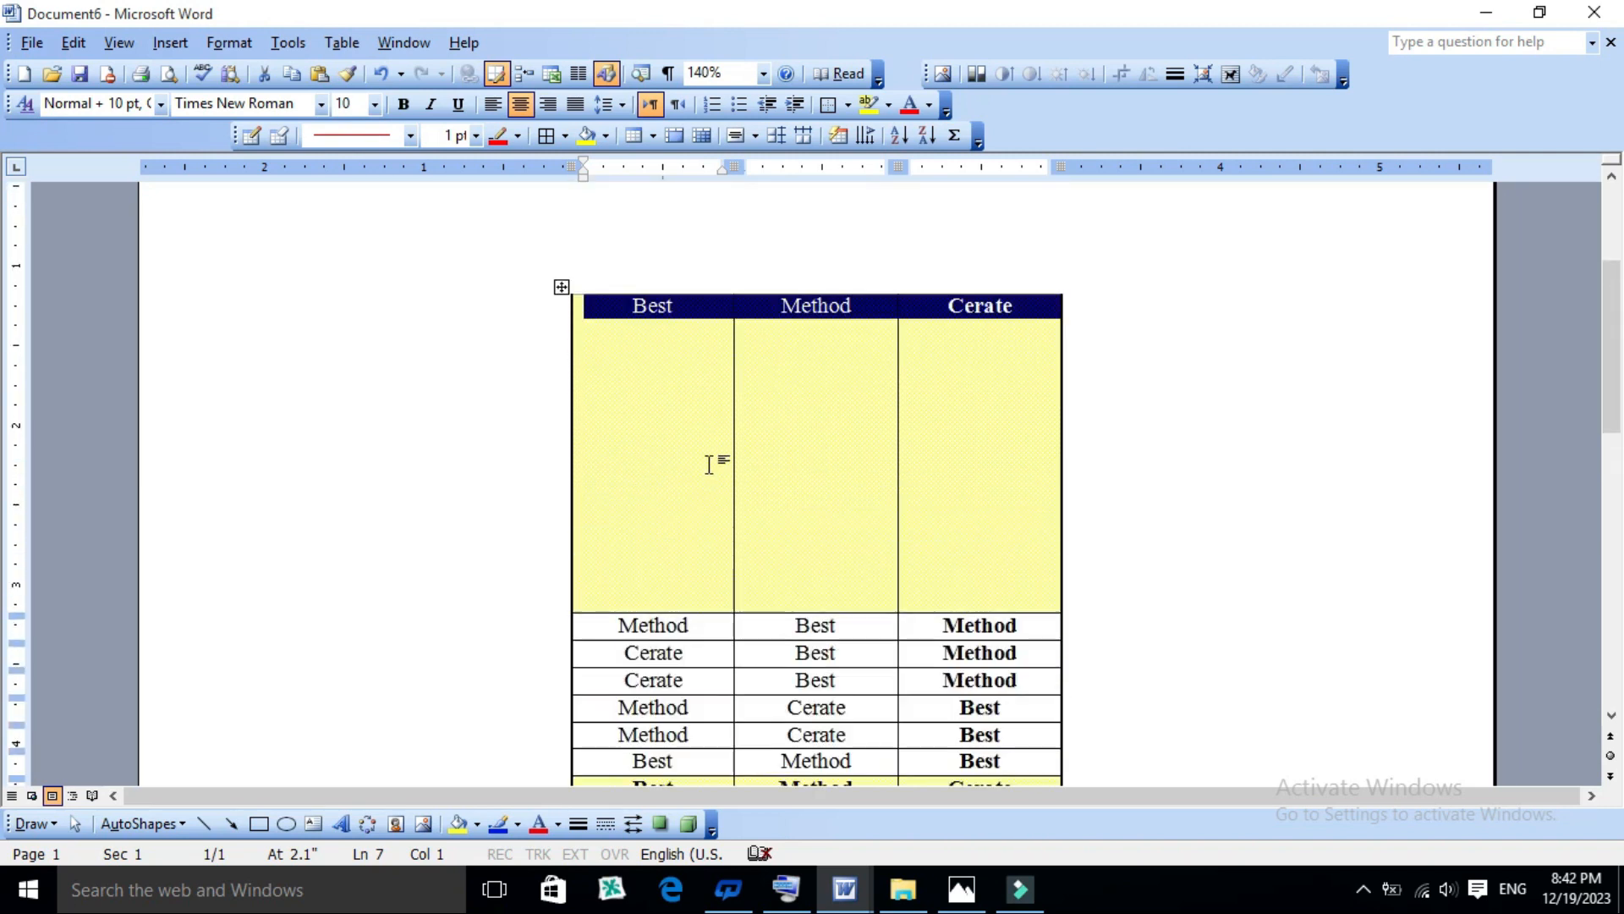
pyautogui.hotkey('ctrl', 'z')
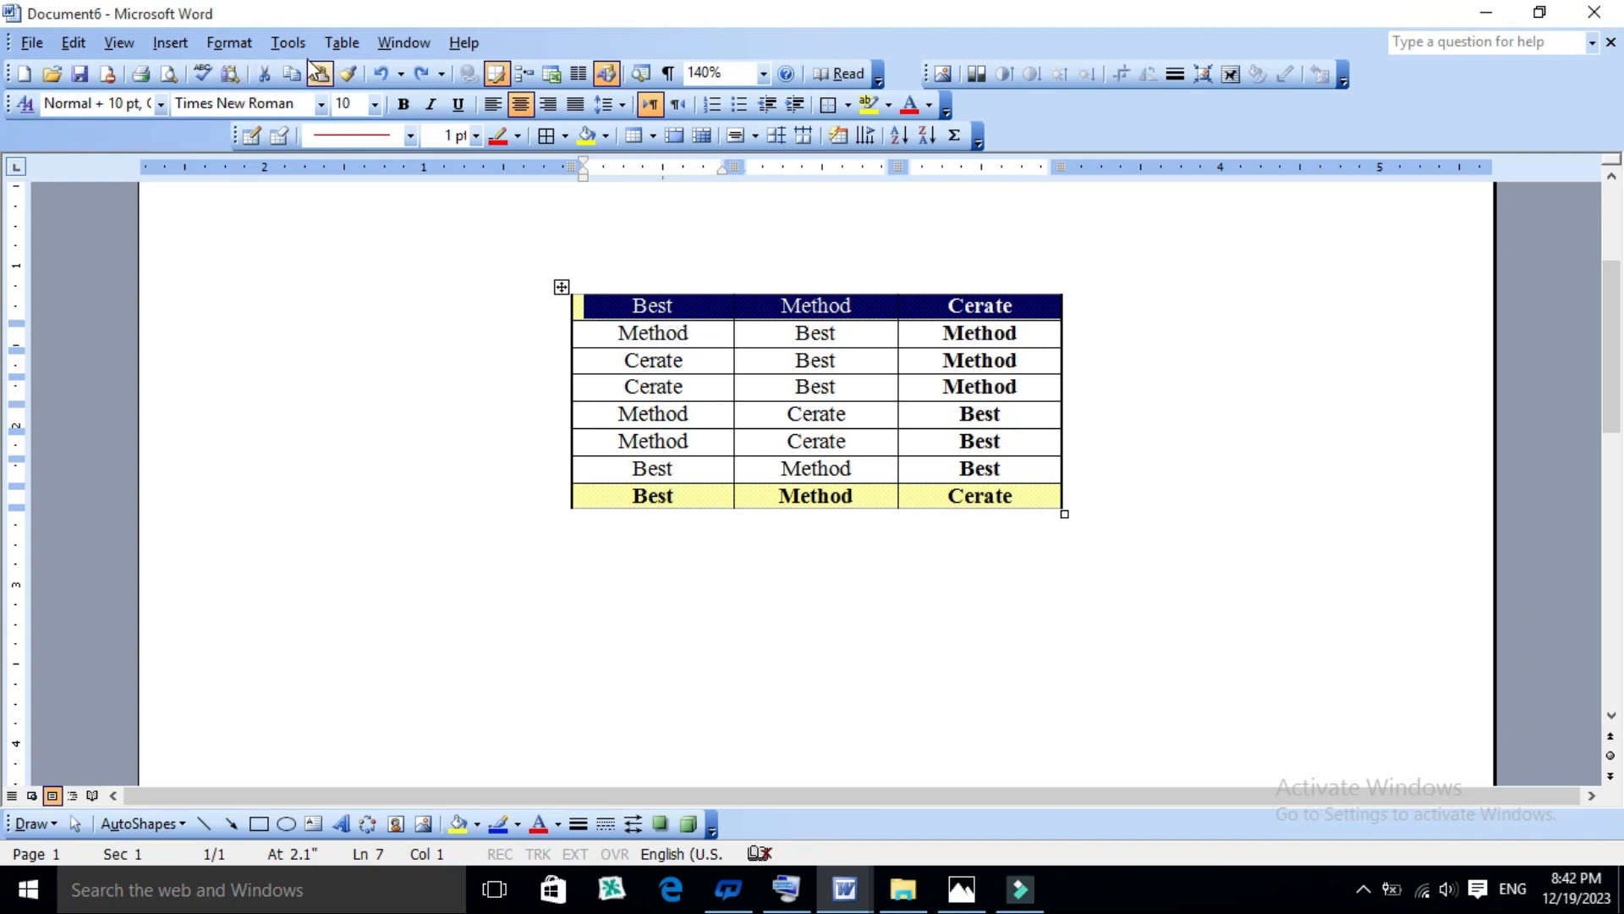
# - Set the preferred width of all three table columns to 1.8 inches in Table Properties
pyautogui.click(584, 306)
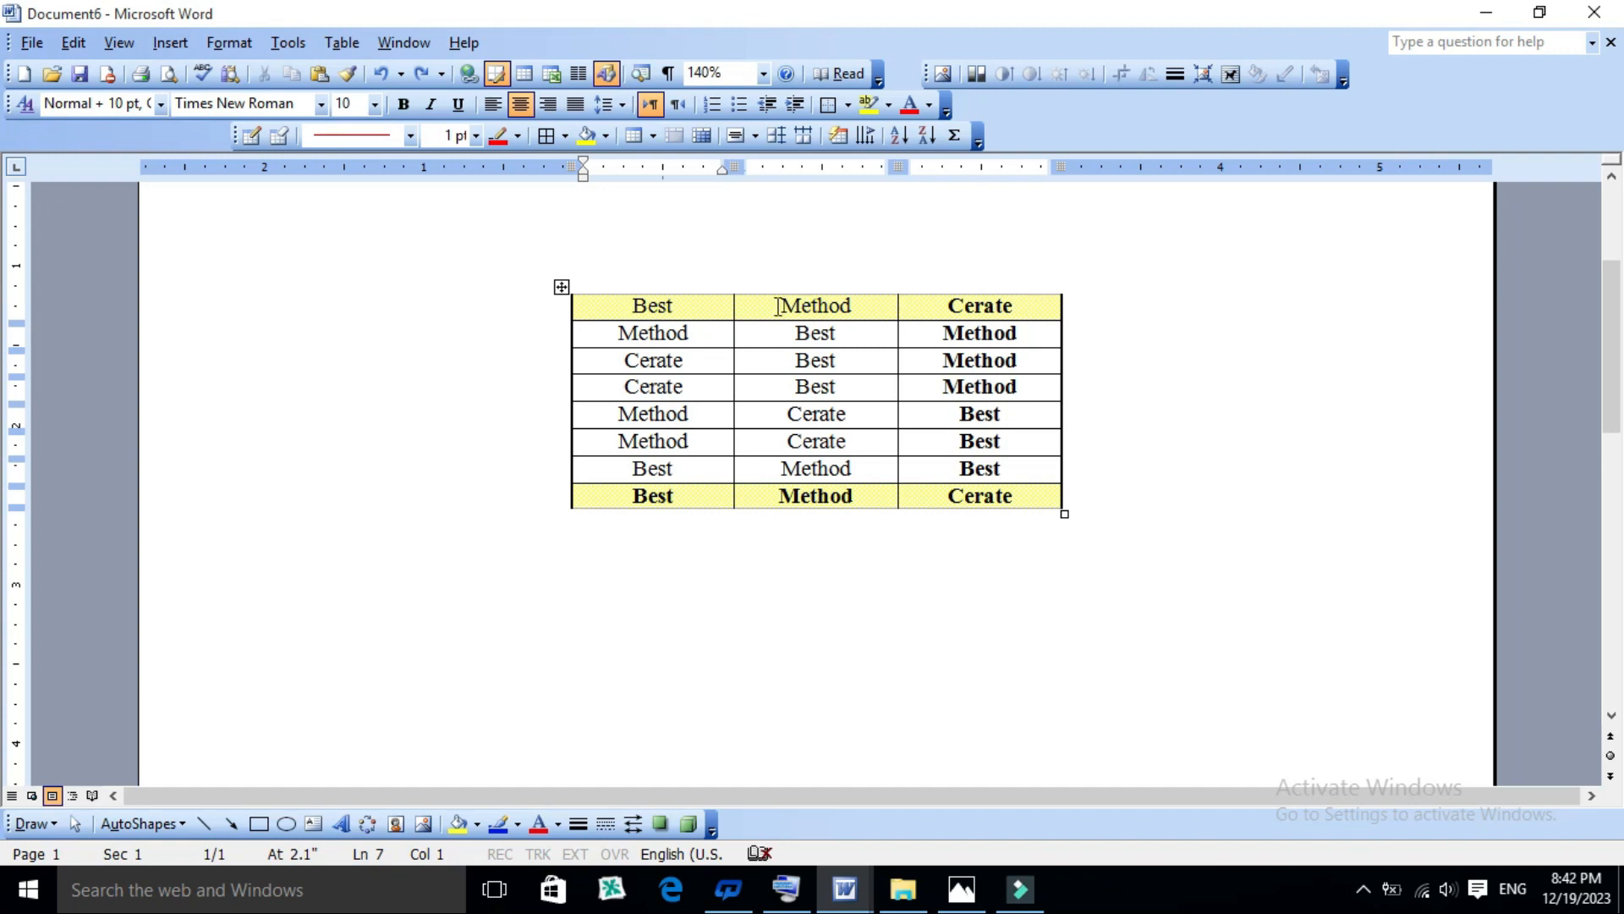
pyautogui.doubleClick(603, 310)
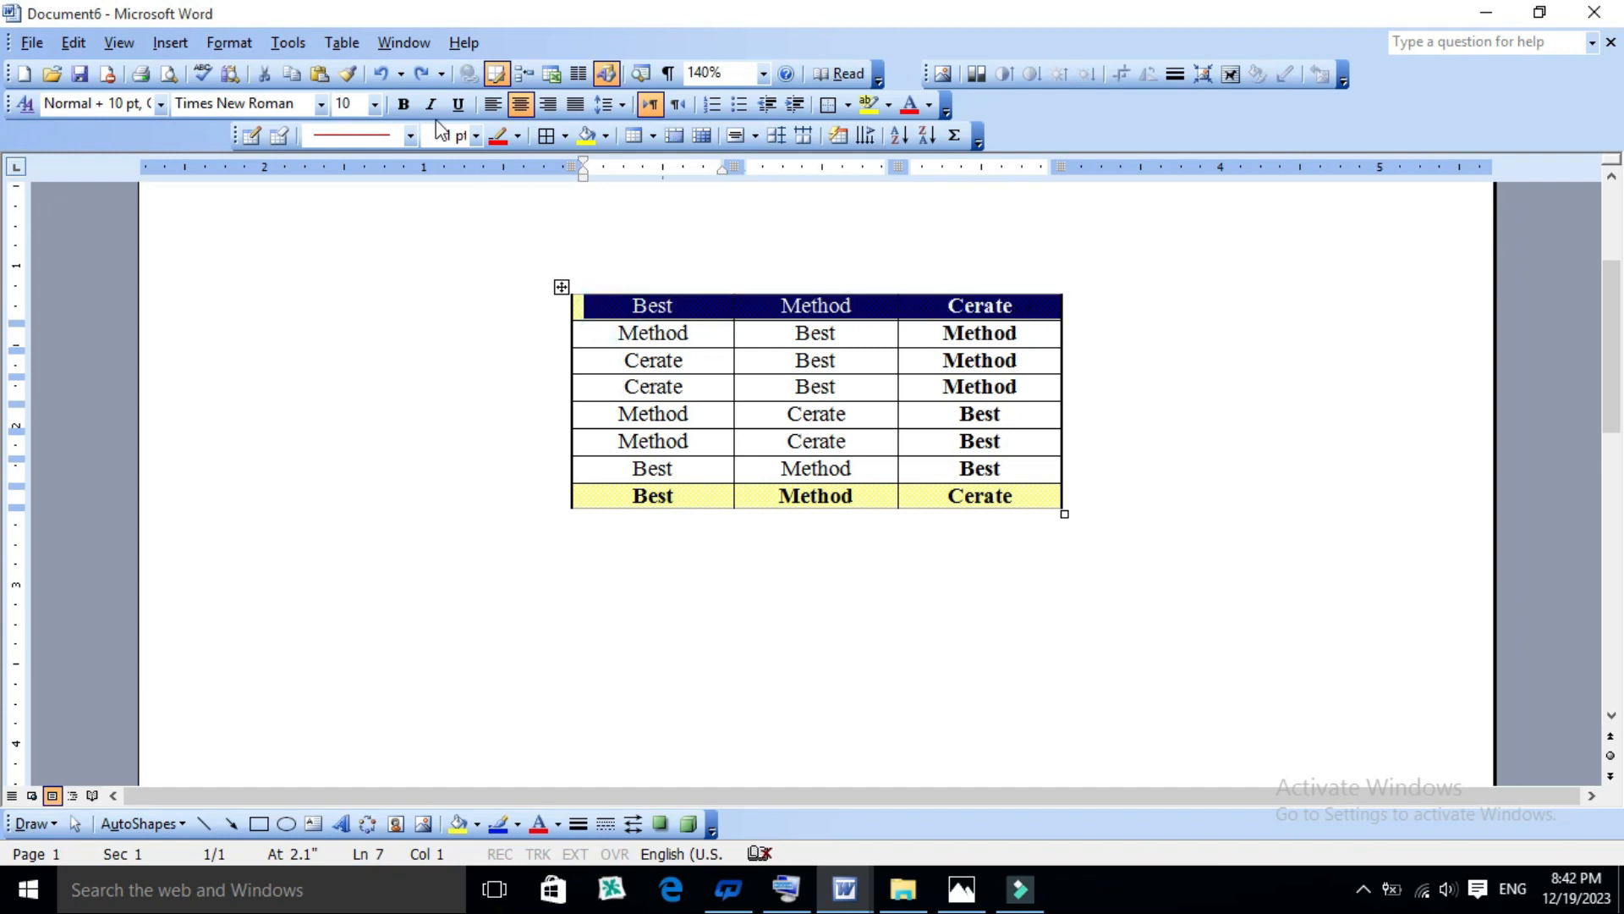
pyautogui.click(341, 44)
pyautogui.click(415, 461)
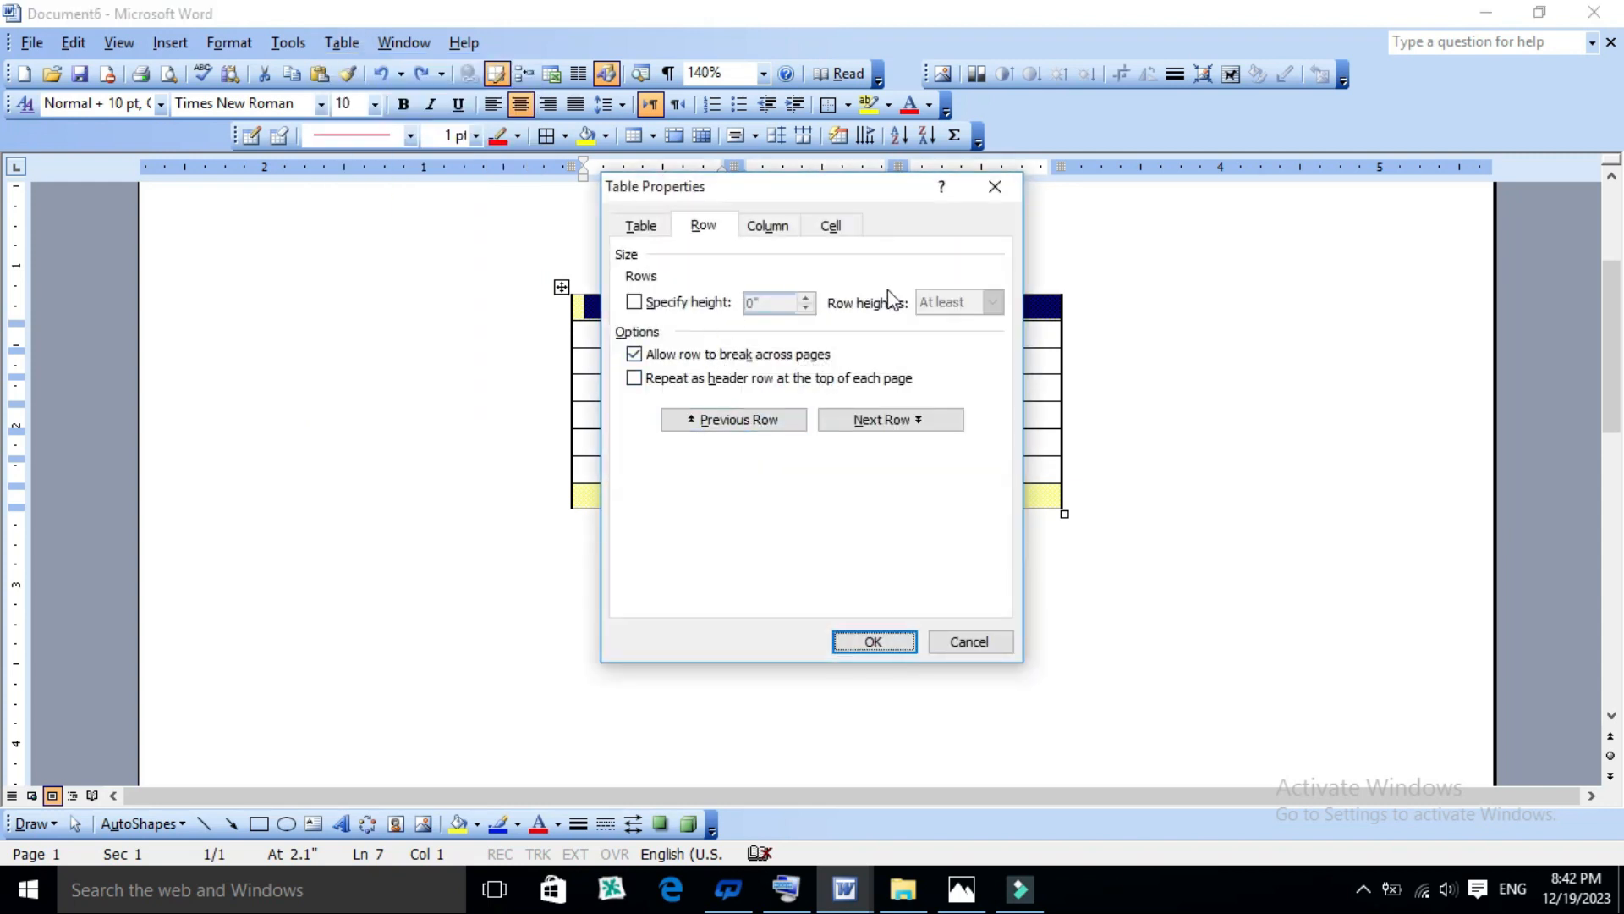
pyautogui.click(768, 225)
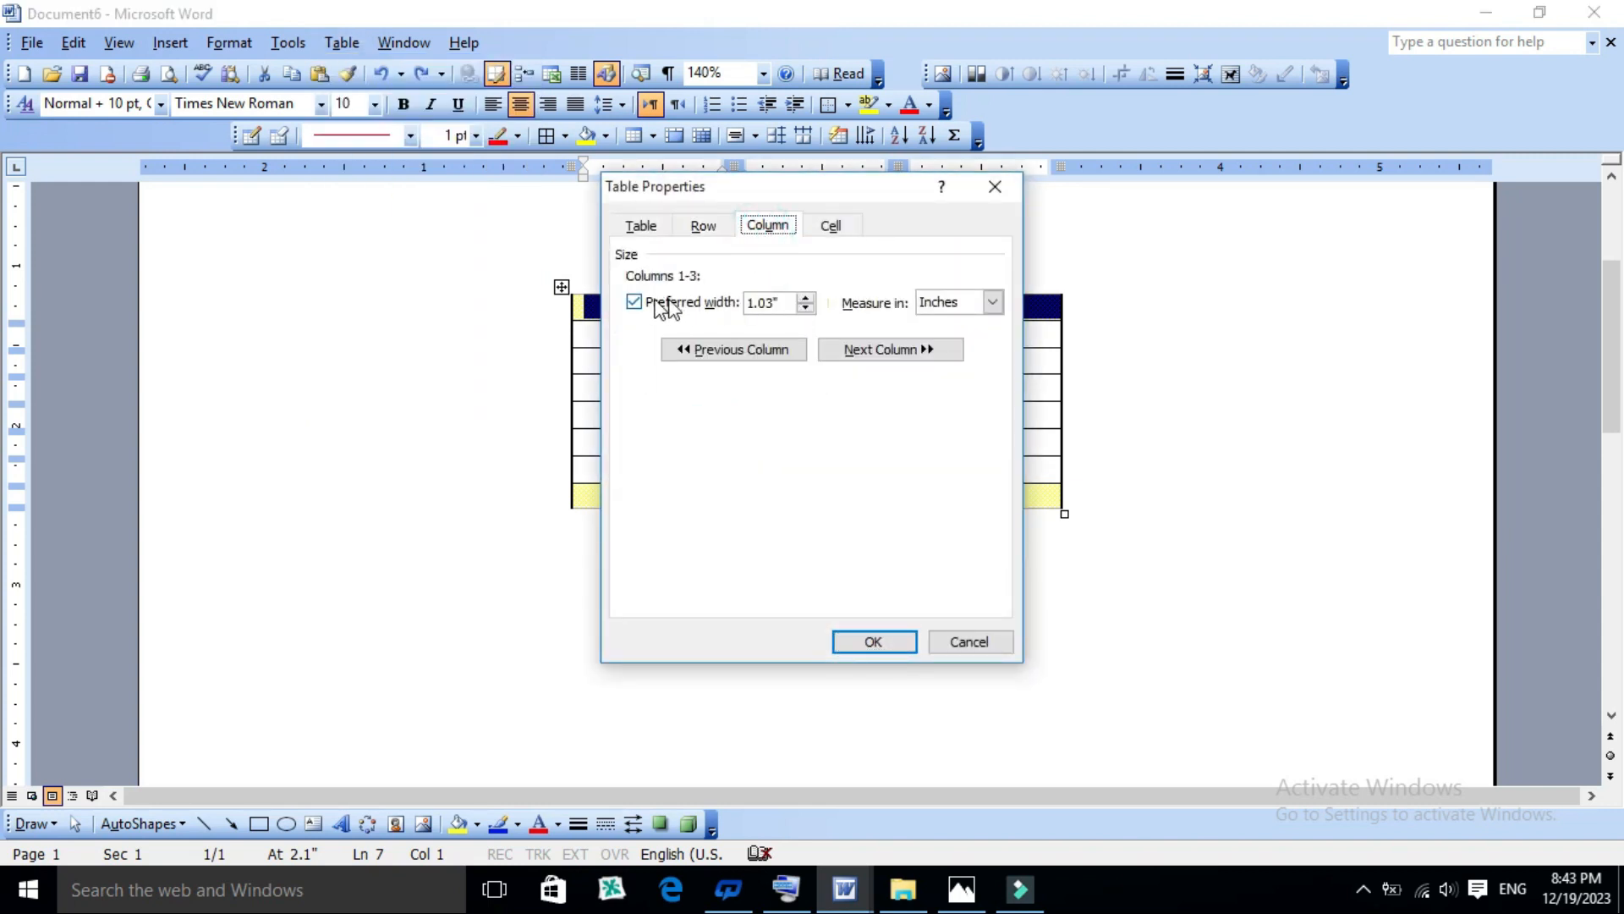
pyautogui.moveTo(823, 195); pyautogui.dragTo(542, 227)
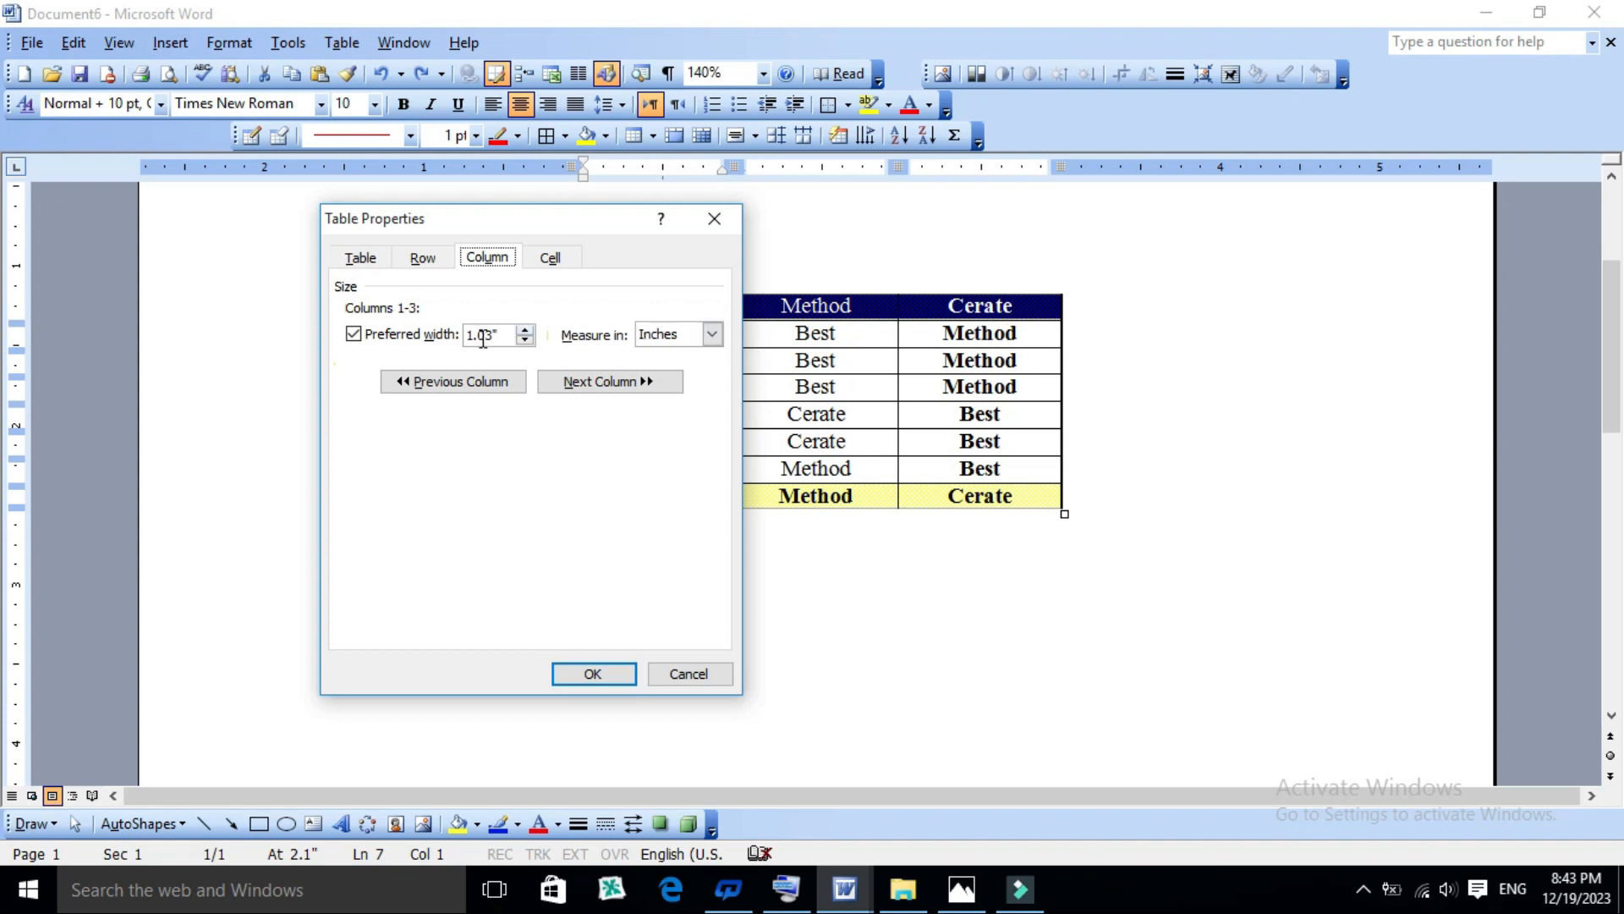
pyautogui.click(526, 332)
pyautogui.click(525, 331)
pyautogui.click(525, 332)
pyautogui.click(525, 332)
pyautogui.click(525, 332)
pyautogui.click(526, 332)
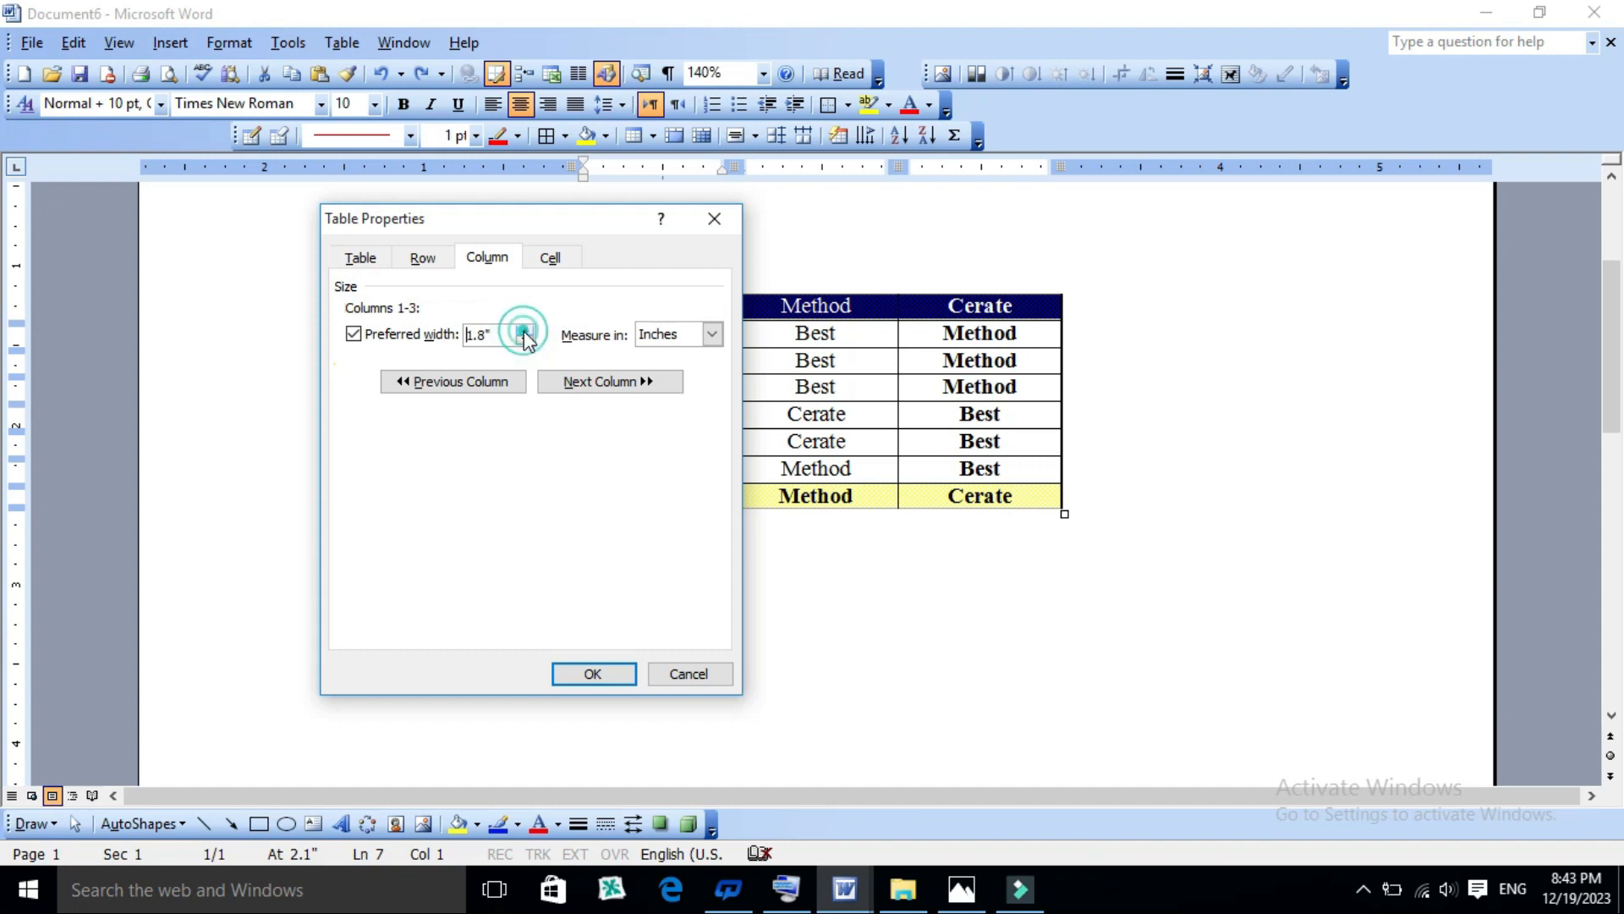
pyautogui.click(610, 674)
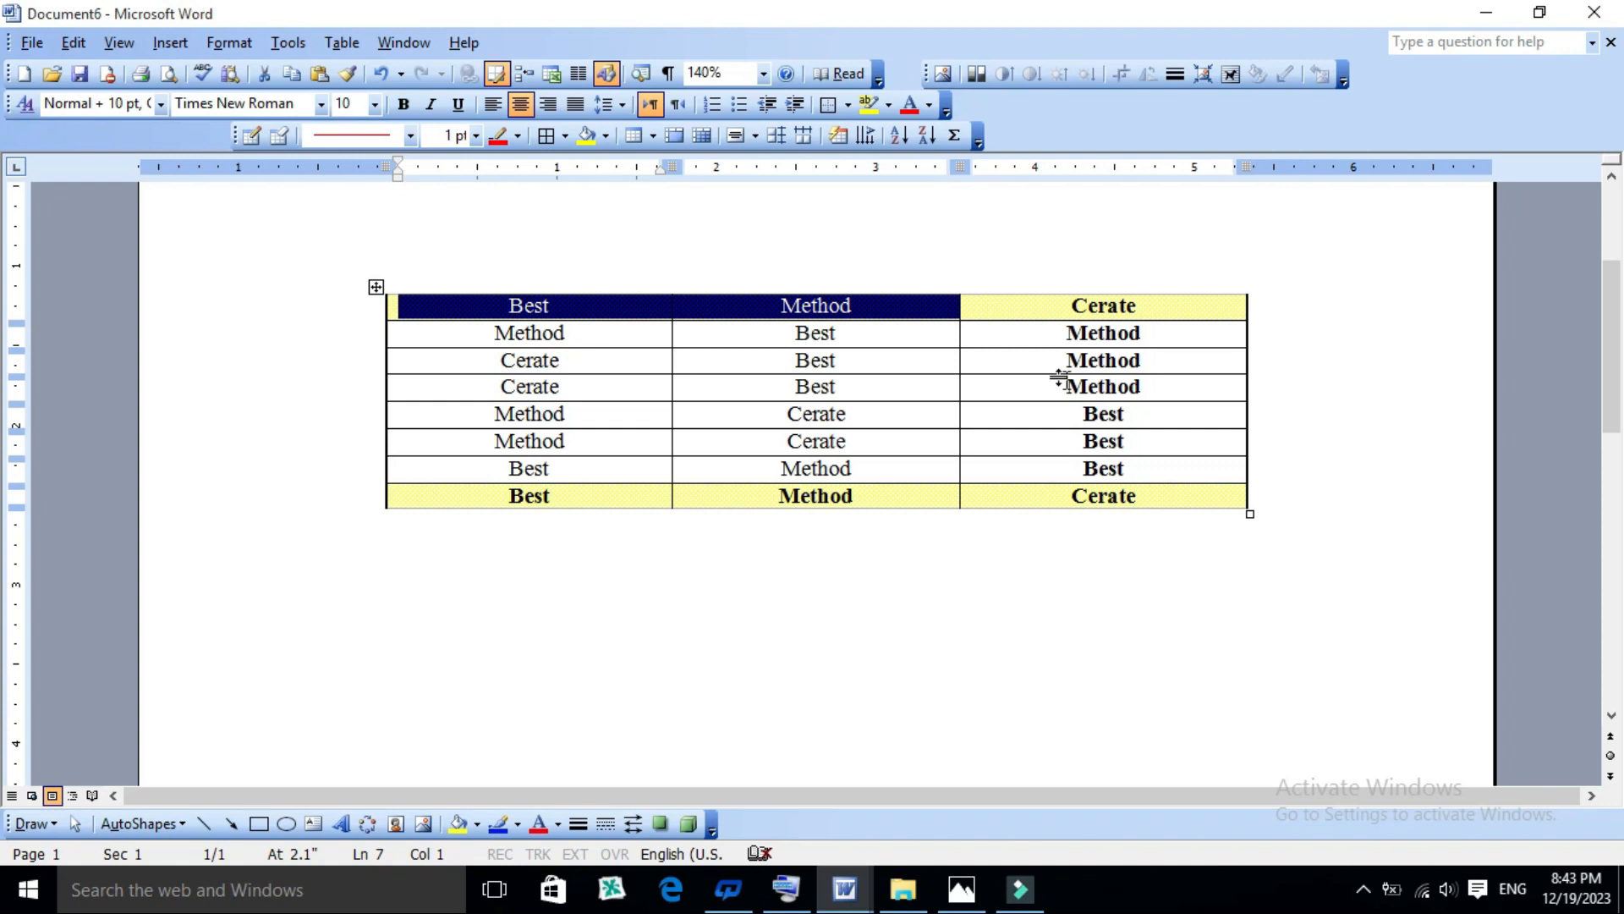
pyautogui.click(886, 409)
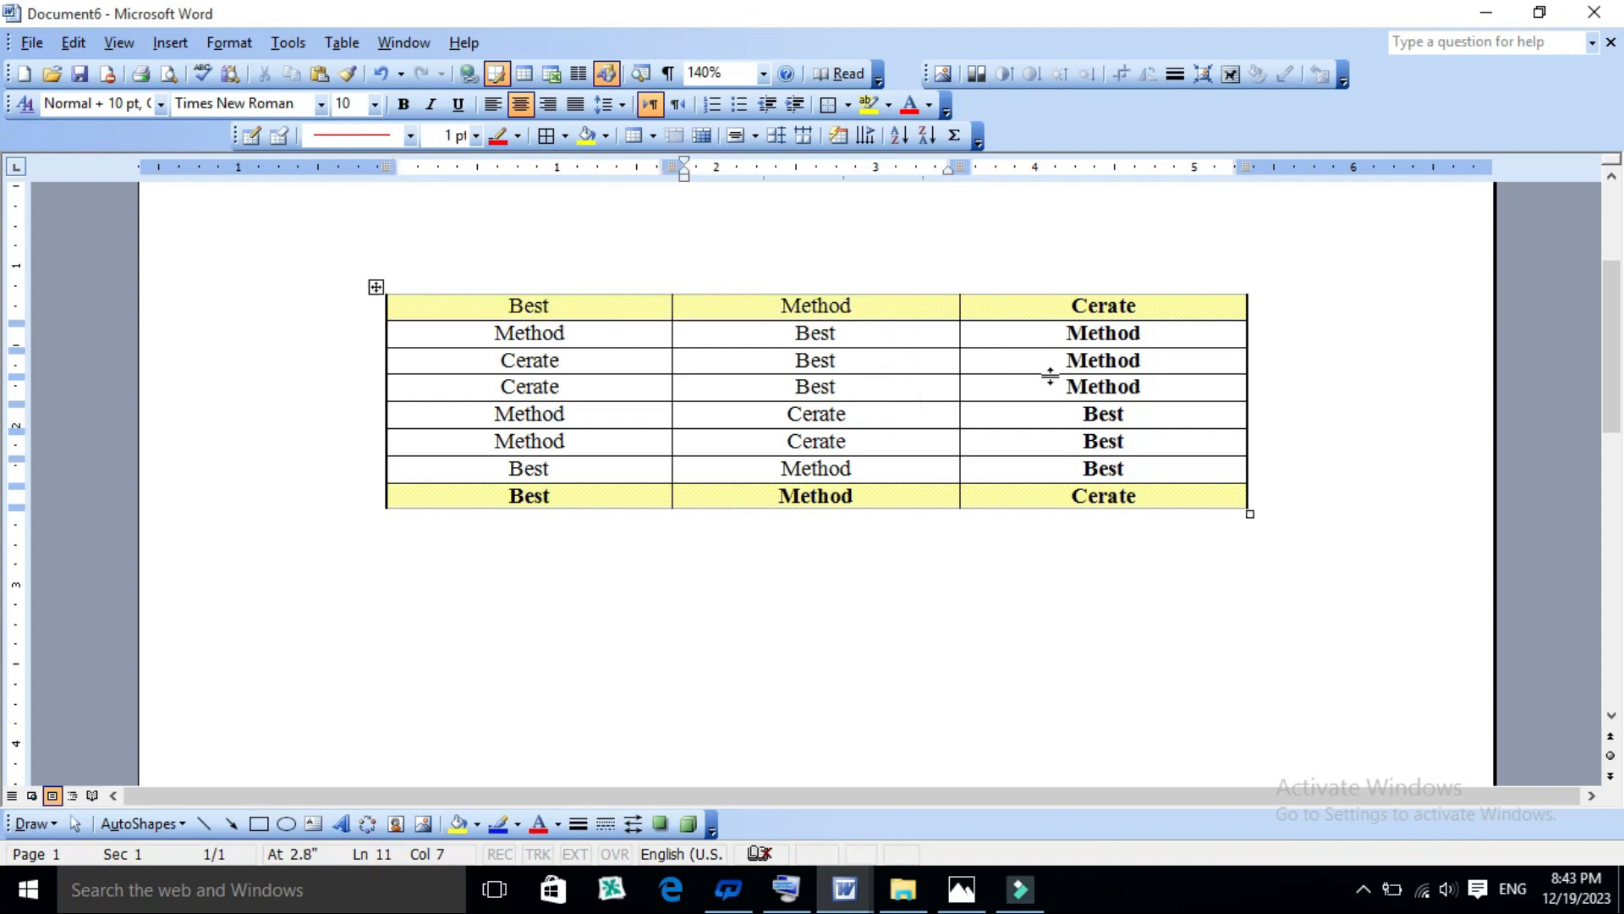
# - Specify a height of at least 1.5 inches for all eight table rows in Table Properties
pyautogui.moveTo(442, 306); pyautogui.dragTo(458, 487)
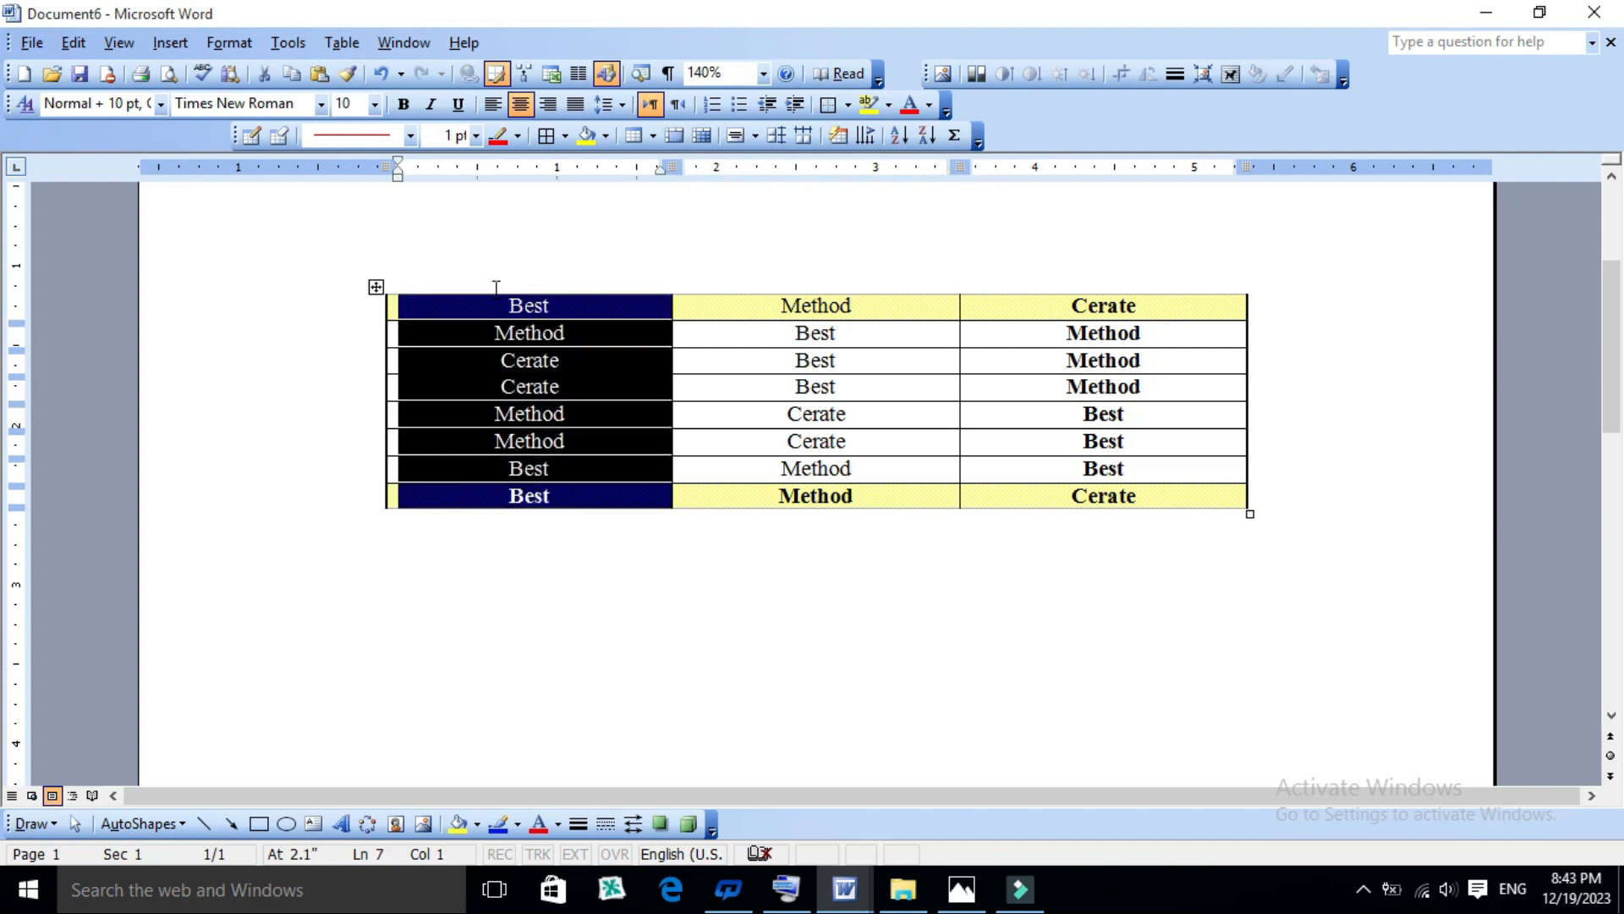
pyautogui.click(341, 43)
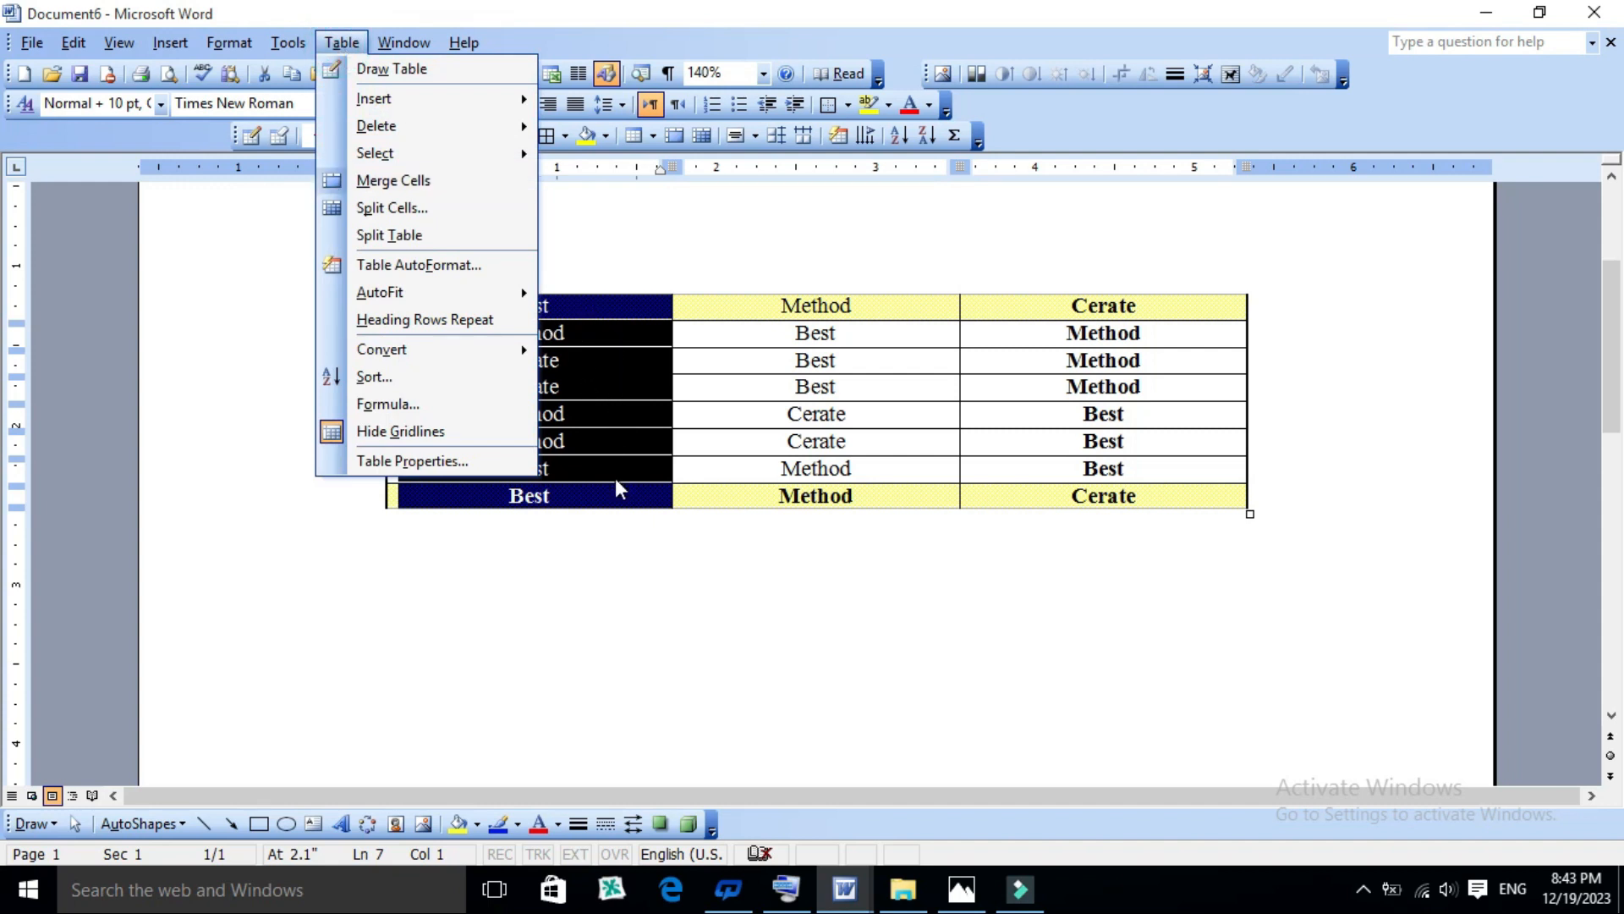
pyautogui.click(396, 462)
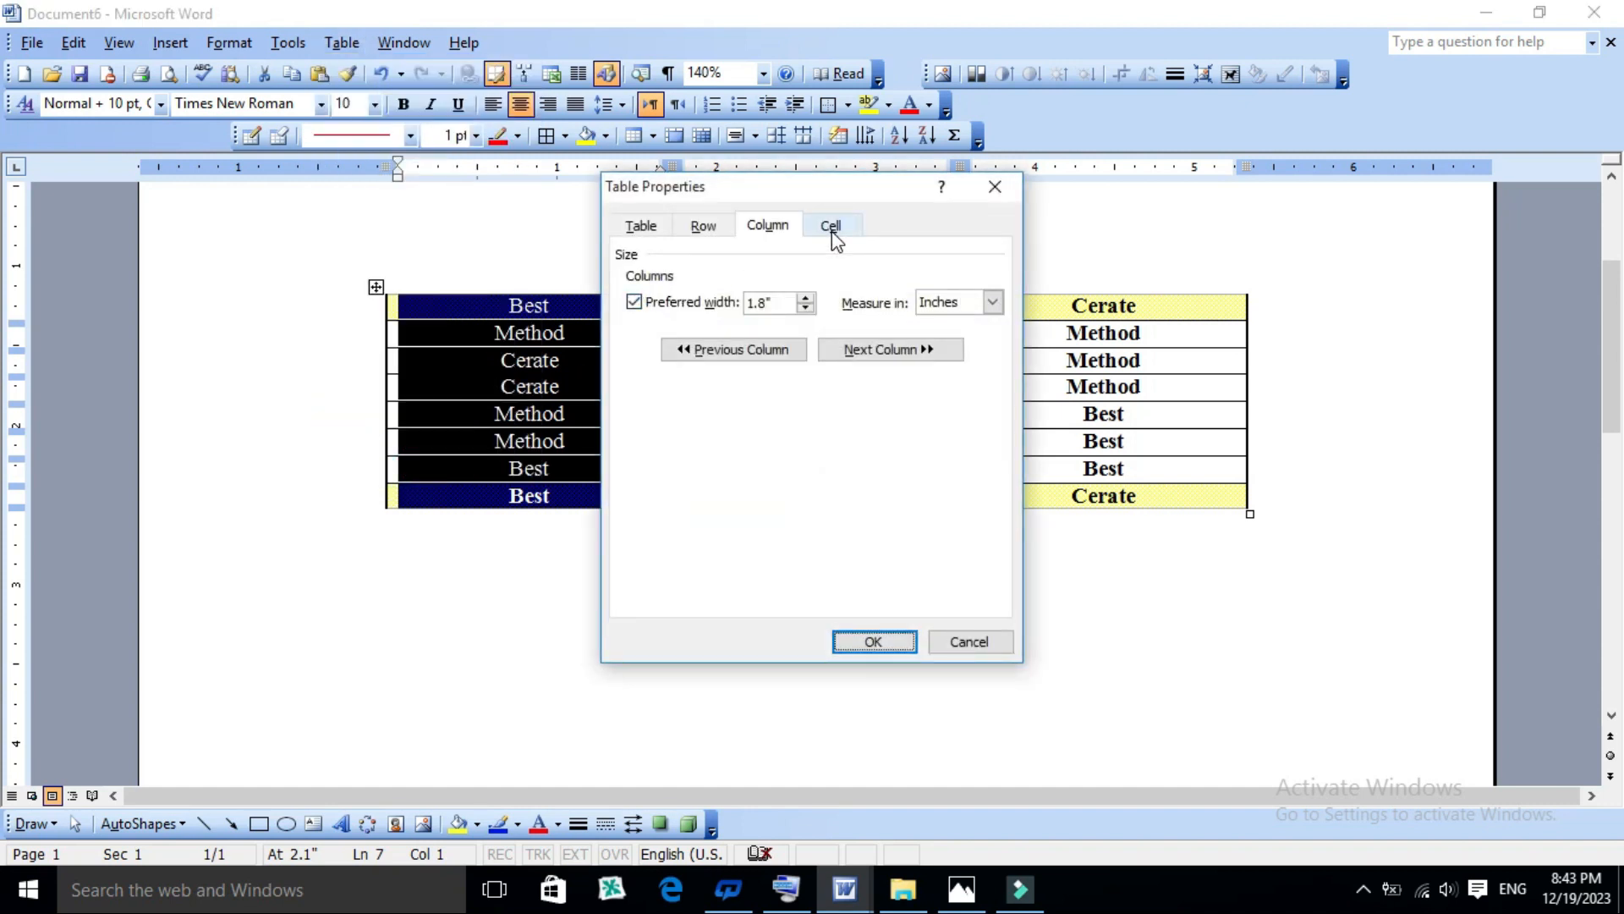
pyautogui.click(703, 233)
pyautogui.click(667, 303)
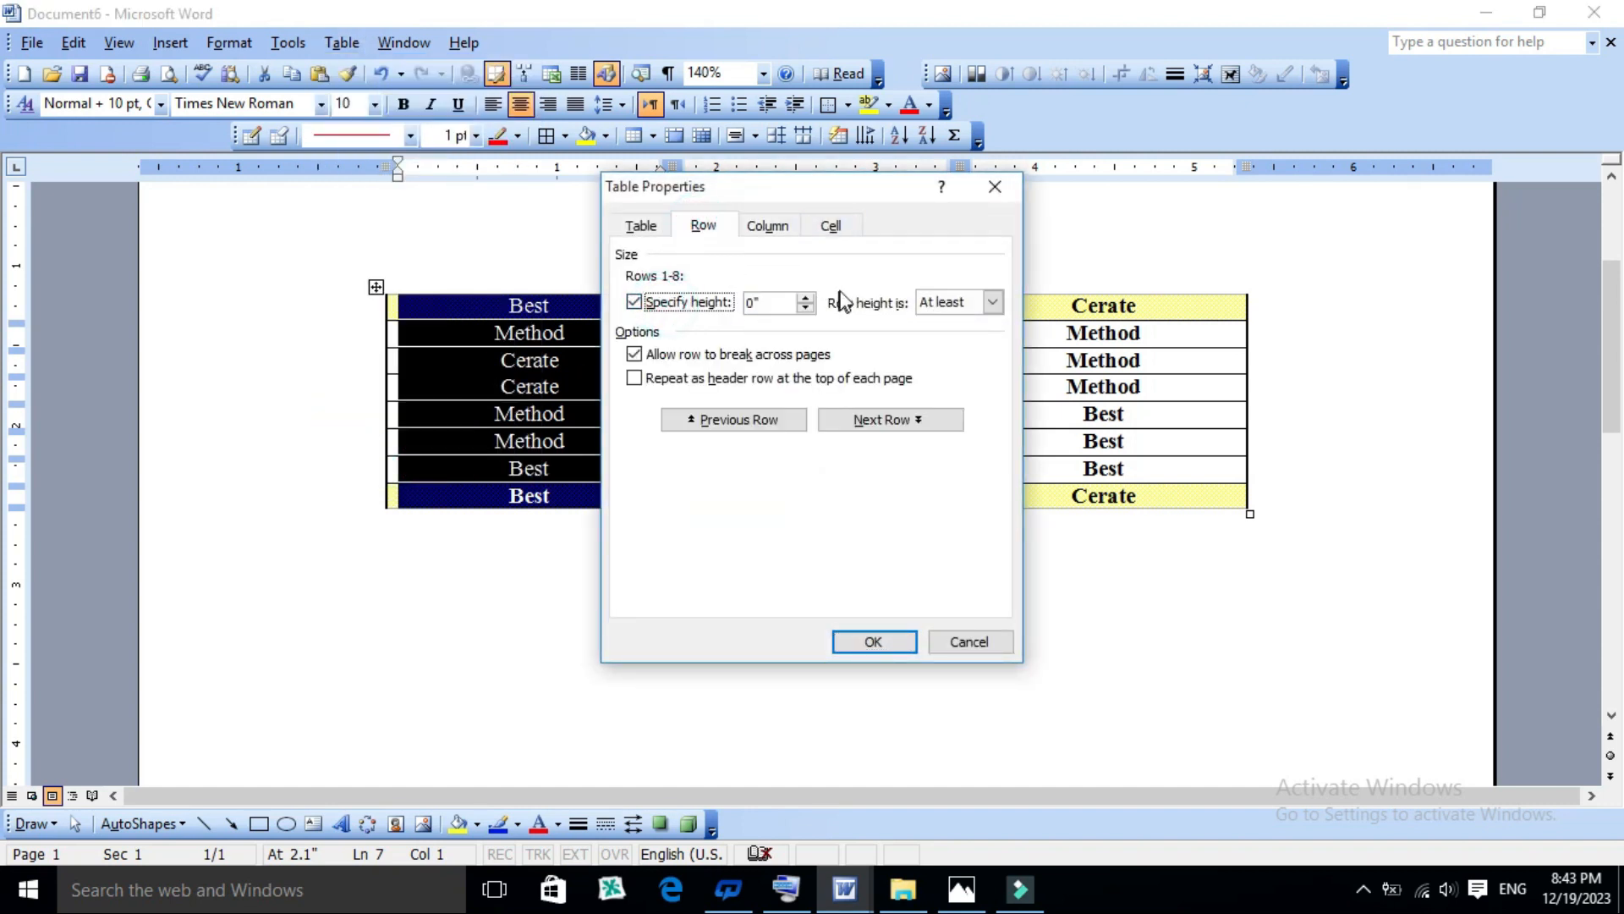
pyautogui.click(805, 300)
pyautogui.click(806, 300)
pyautogui.click(806, 300)
pyautogui.click(806, 310)
pyautogui.click(806, 309)
pyautogui.click(806, 310)
pyautogui.click(806, 310)
pyautogui.click(875, 642)
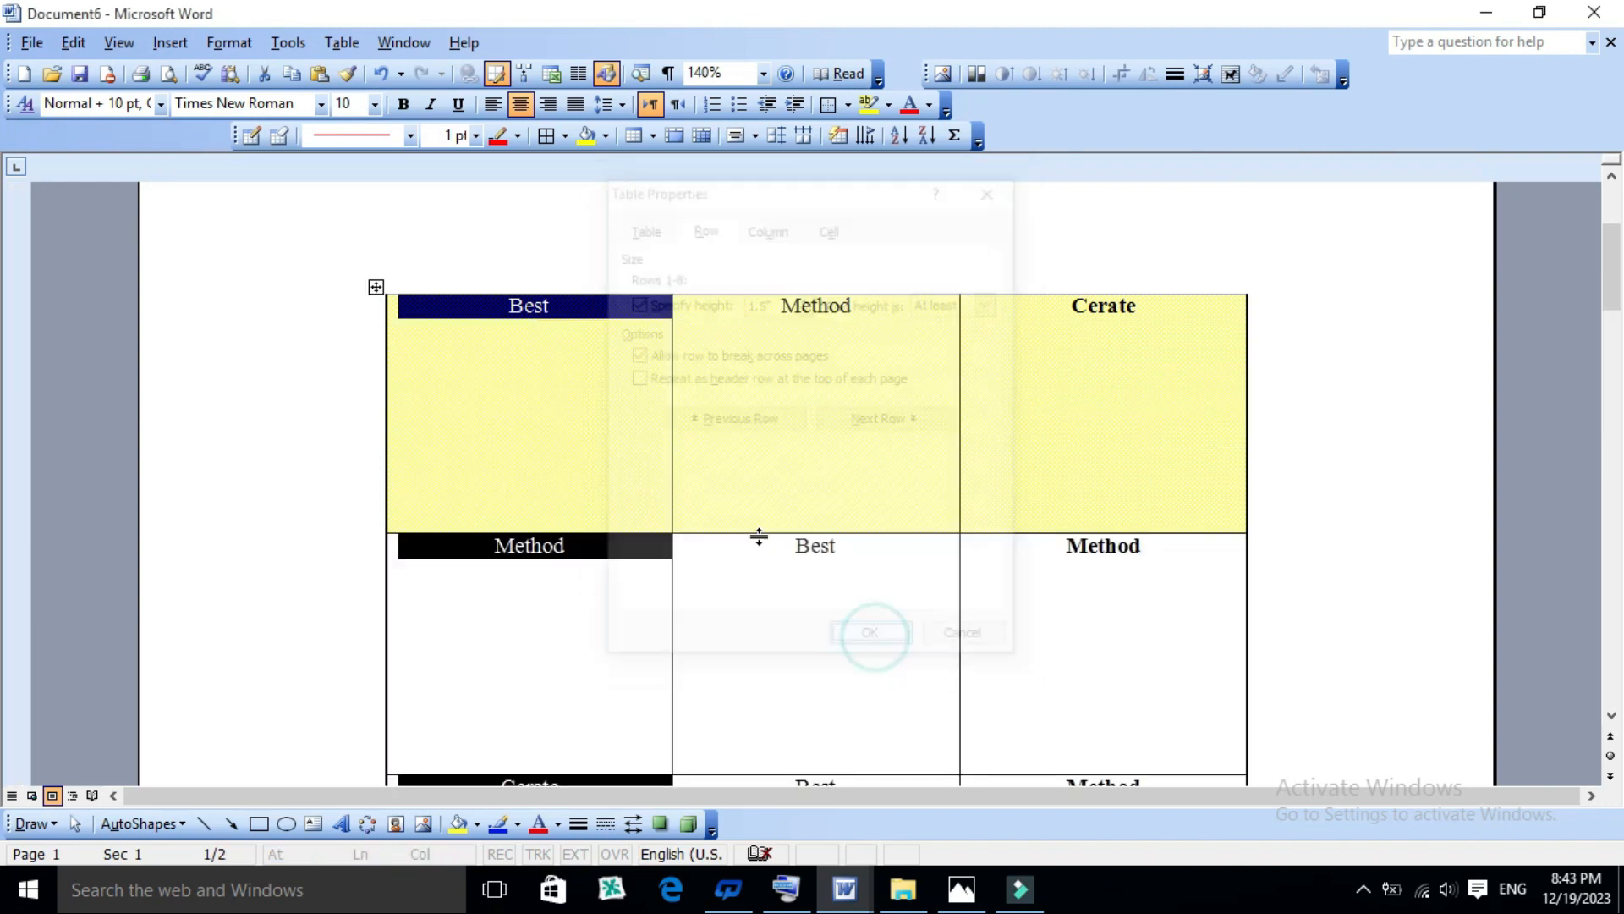
pyautogui.click(829, 575)
pyautogui.scroll(-5, 838, 578)
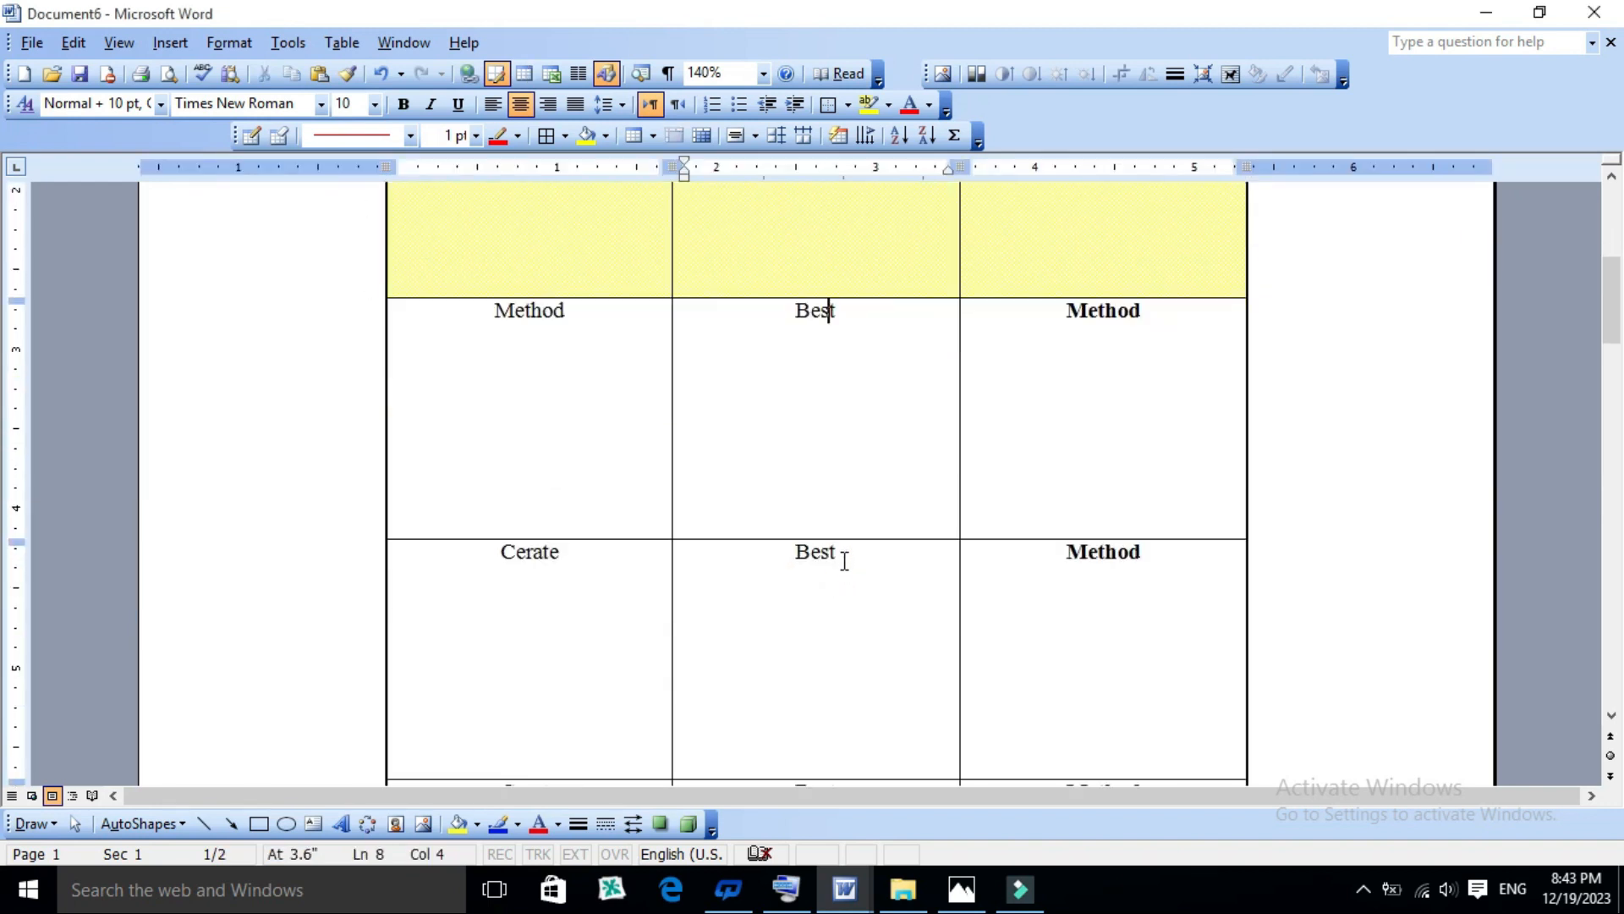
pyautogui.scroll(3, 844, 555)
pyautogui.scroll(5, 844, 556)
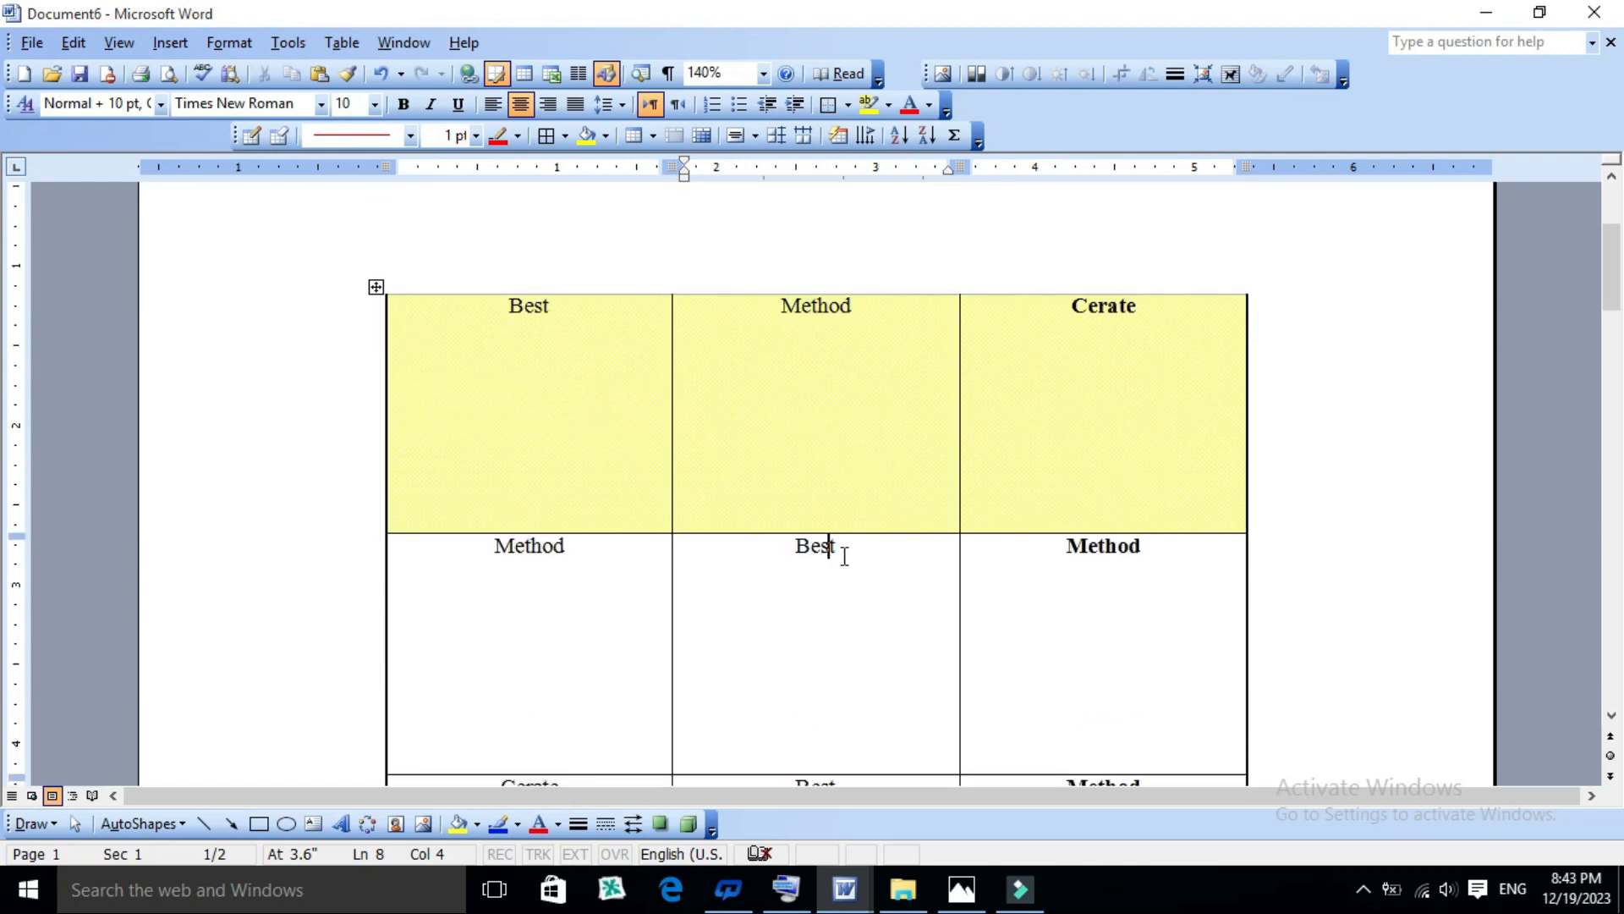
# - Centre the text of the first row's cells both vertically and horizontally
pyautogui.moveTo(502, 386); pyautogui.dragTo(1084, 368)
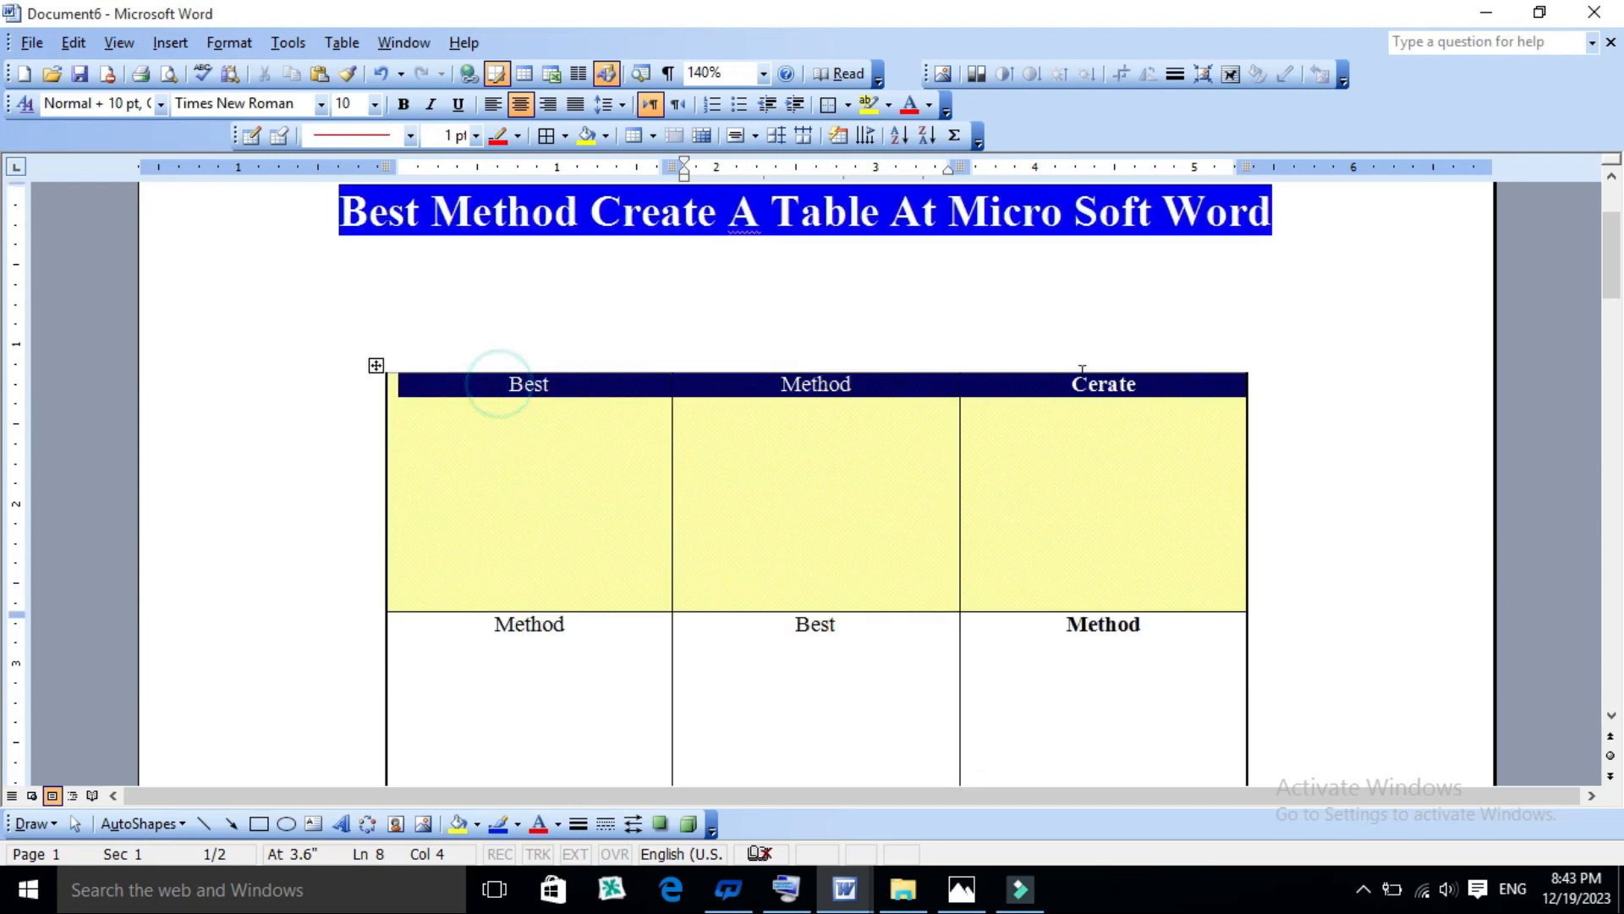
pyautogui.click(755, 137)
pyautogui.click(764, 206)
pyautogui.click(813, 512)
pyautogui.scroll(-3, 669, 554)
pyautogui.scroll(3, 668, 555)
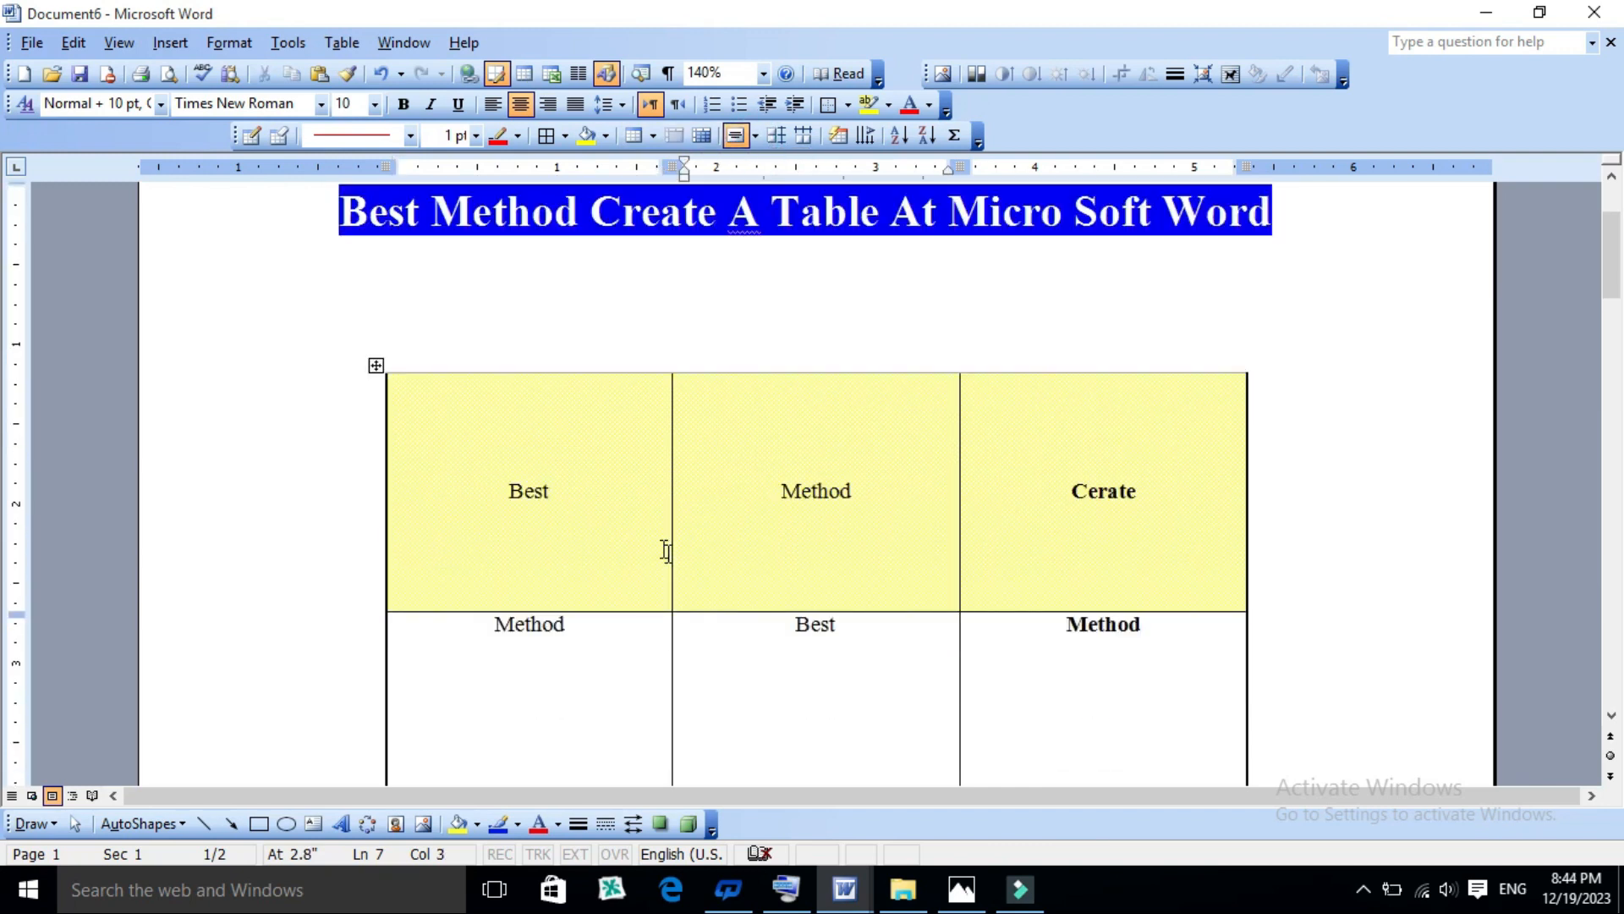
# - Reduce the specified height of every row in the whole table to about 0.3 inch in Table Properties
pyautogui.click(376, 365)
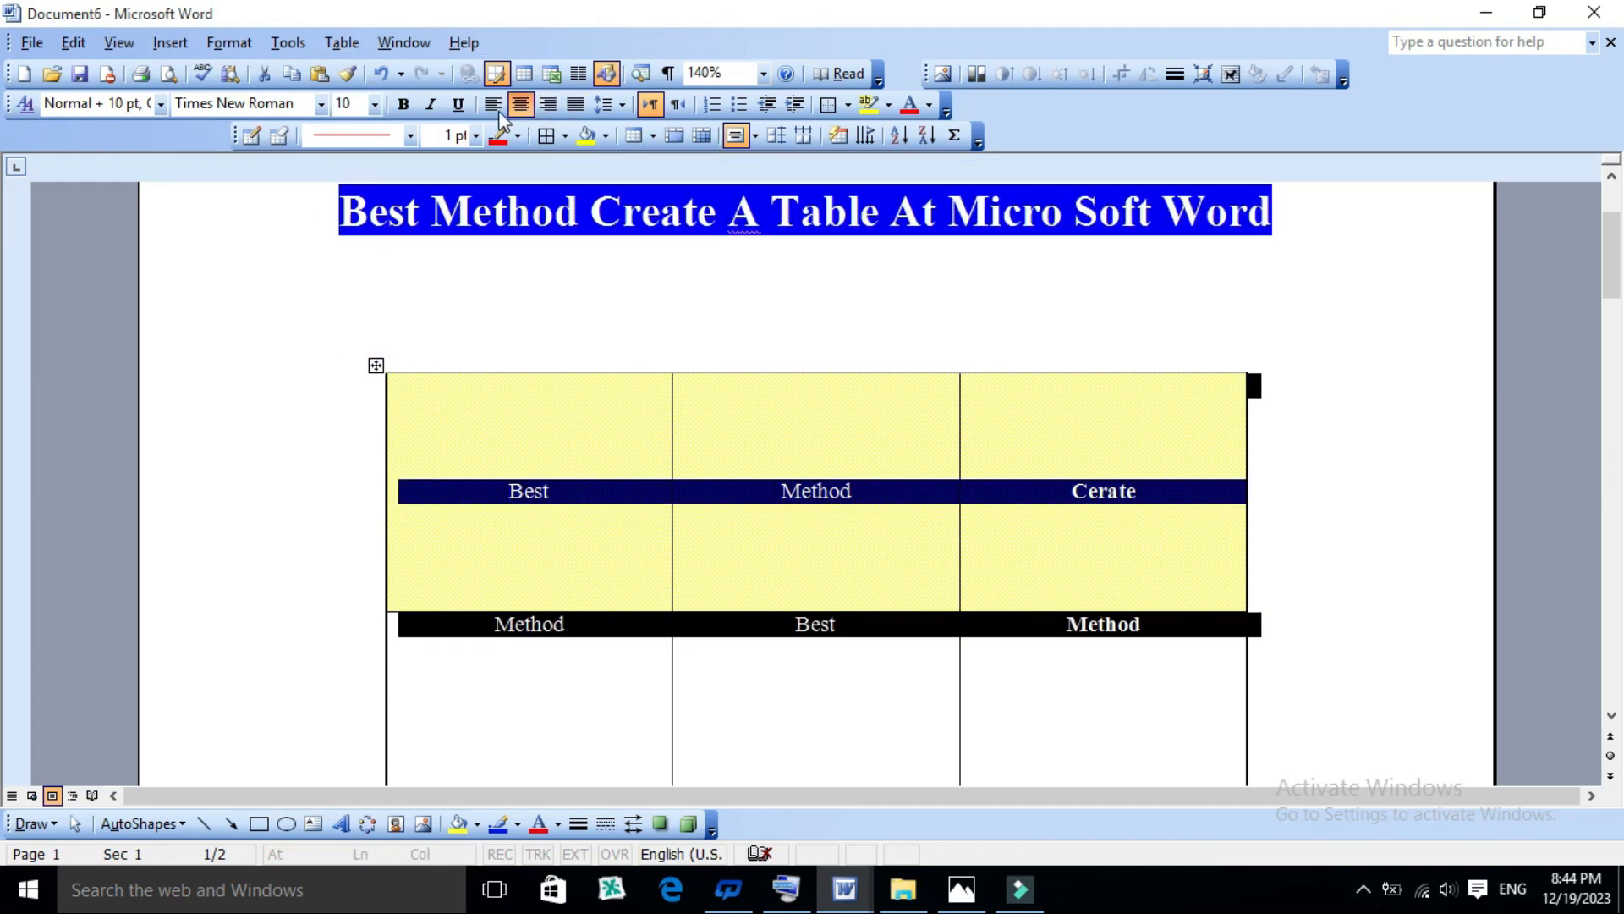
pyautogui.click(347, 44)
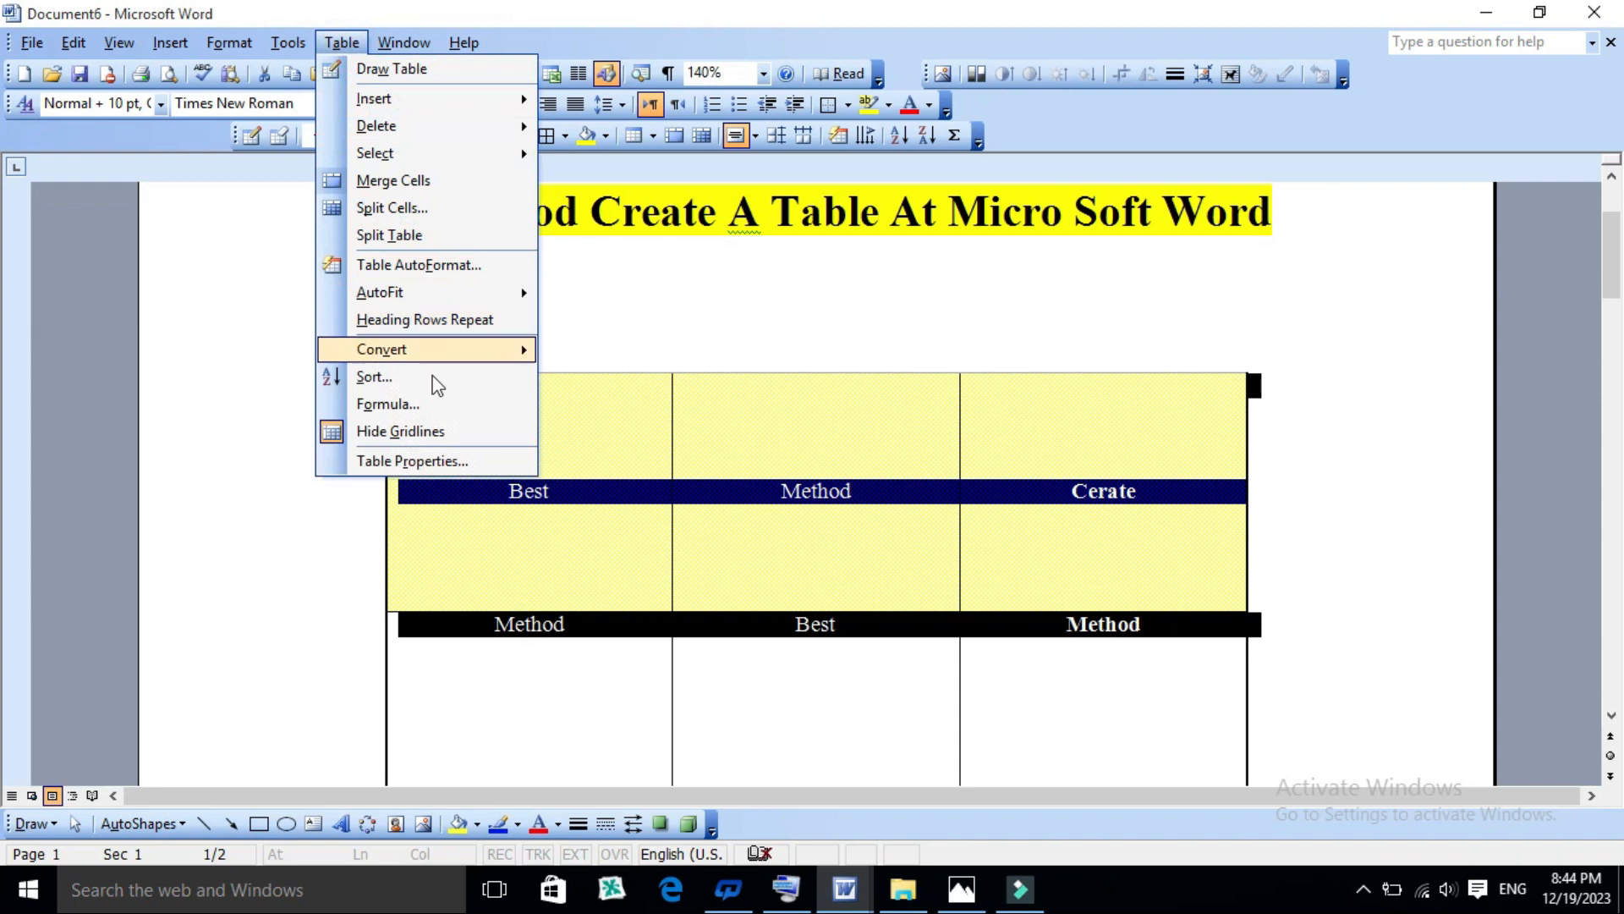
pyautogui.click(432, 462)
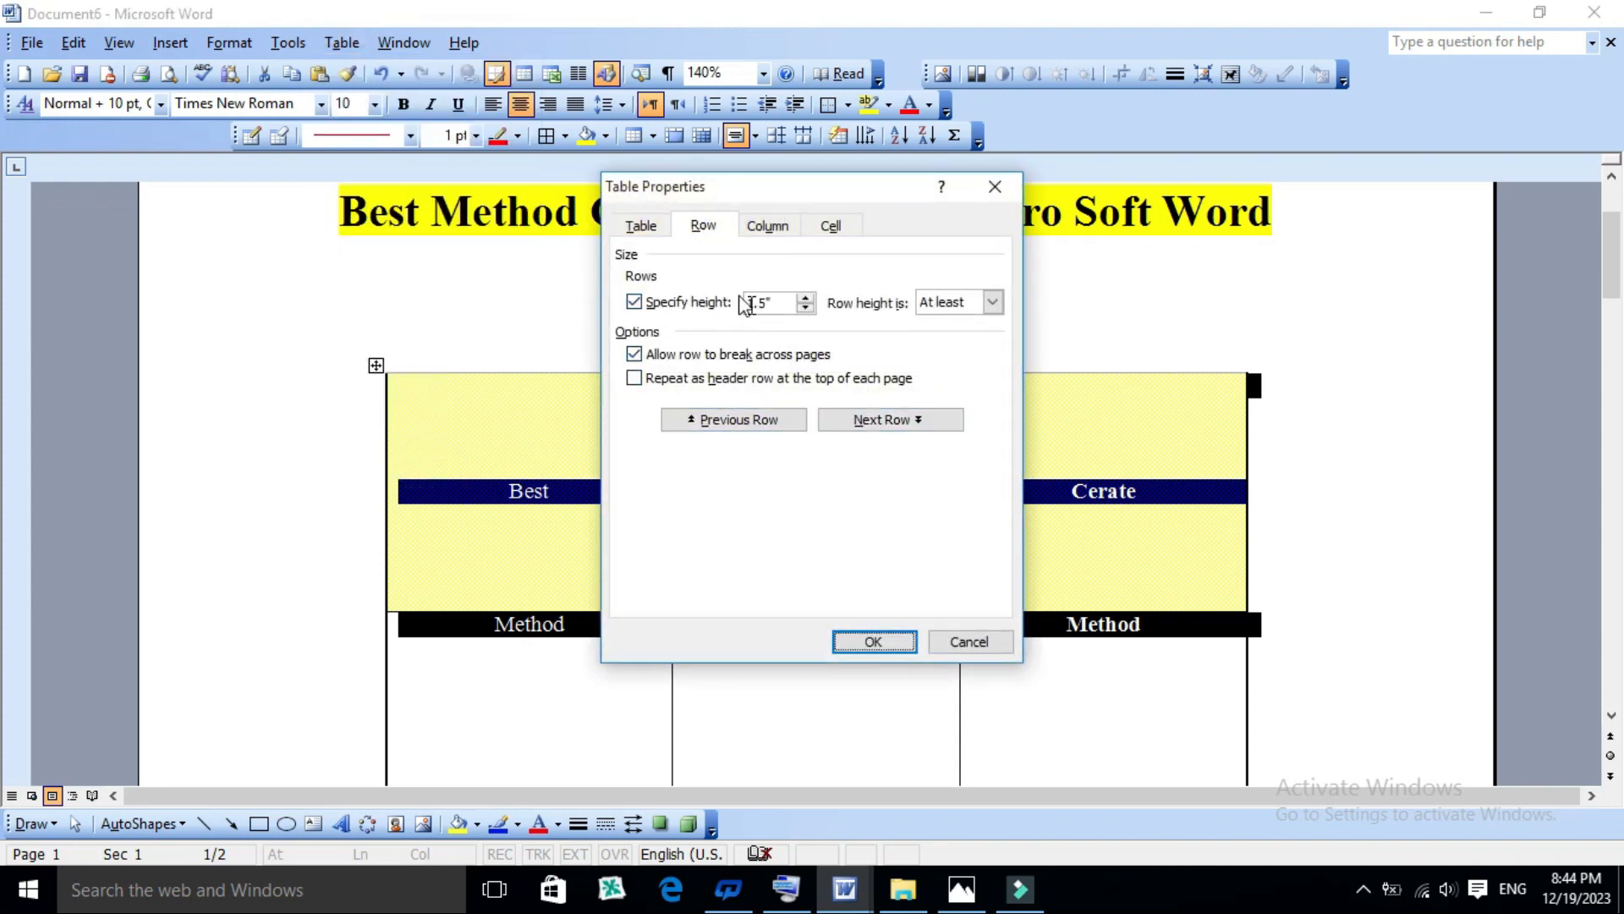
pyautogui.click(807, 310)
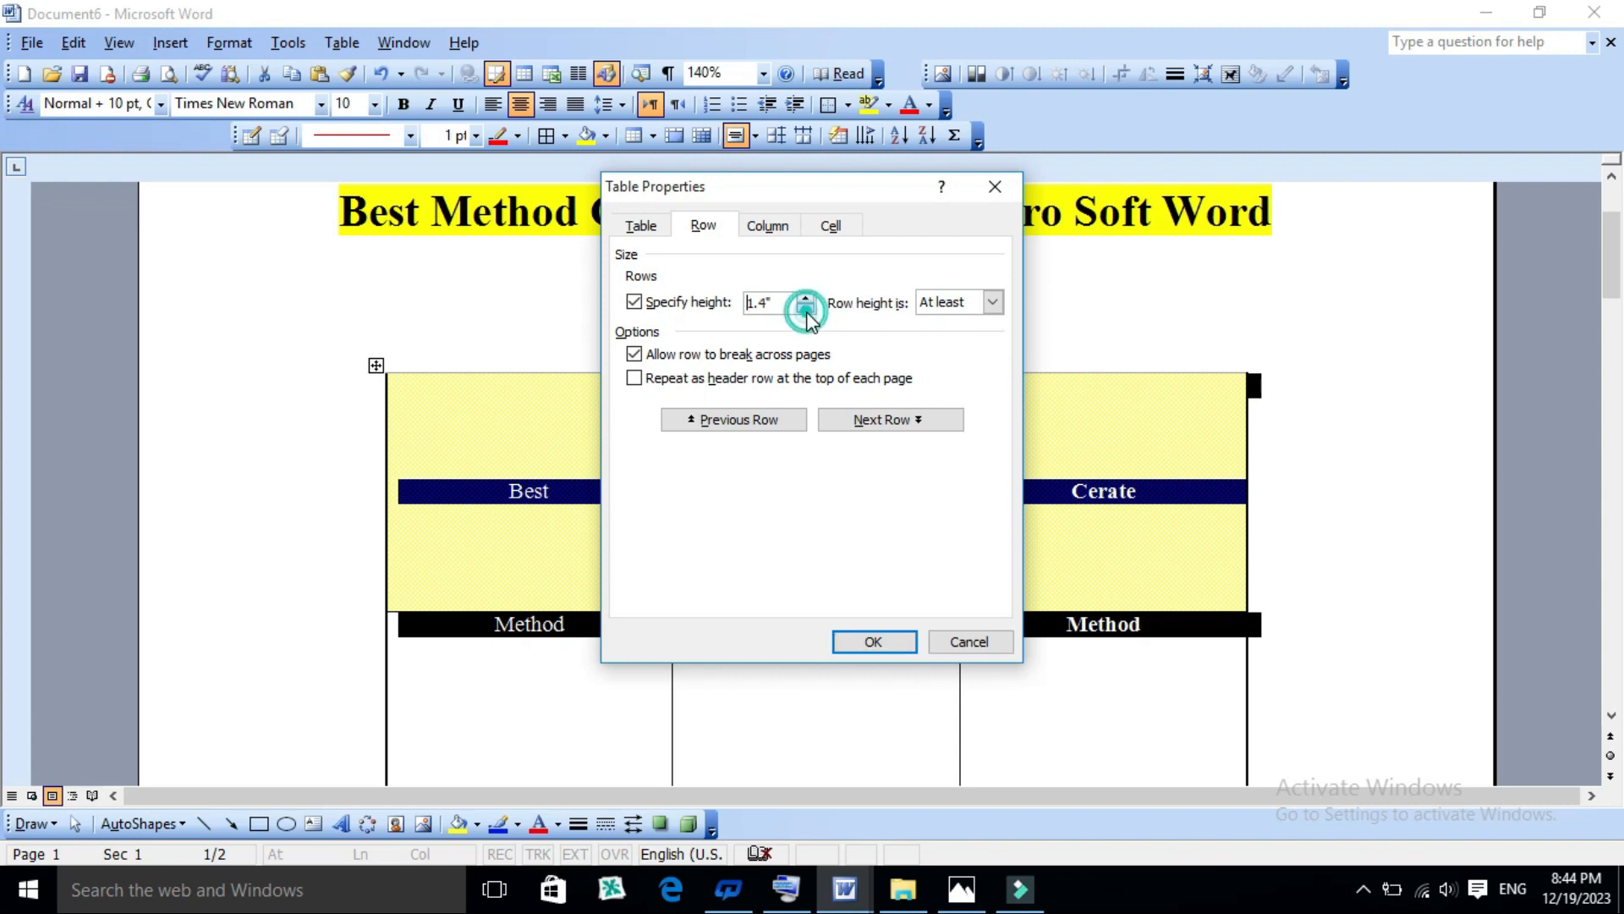
pyautogui.click(873, 641)
pyautogui.click(855, 490)
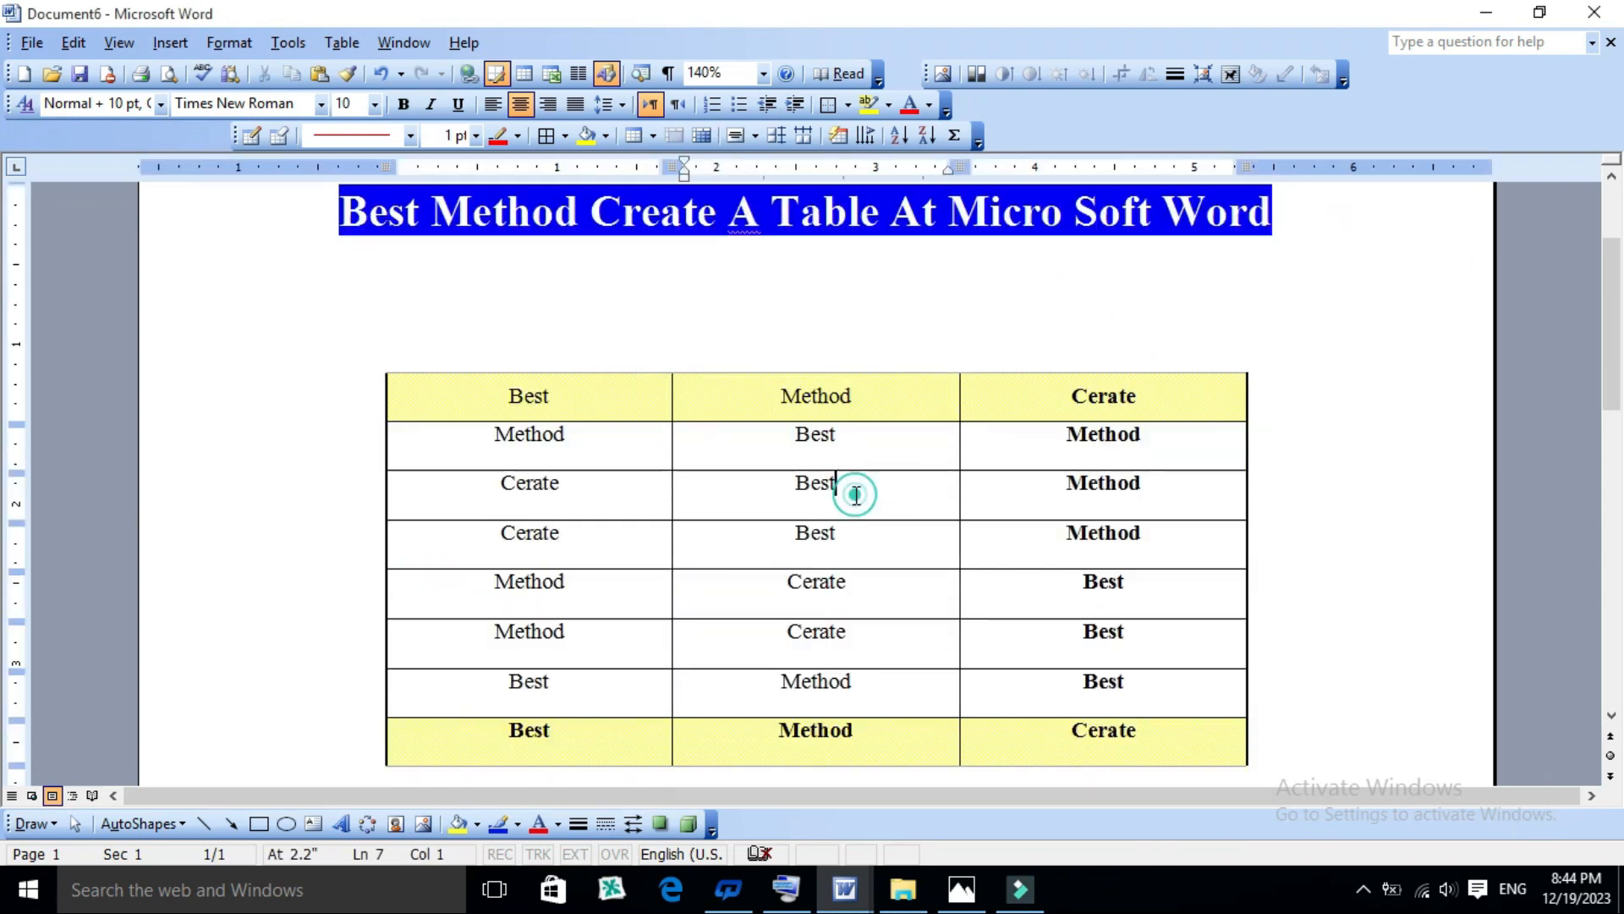
pyautogui.scroll(-3, 790, 471)
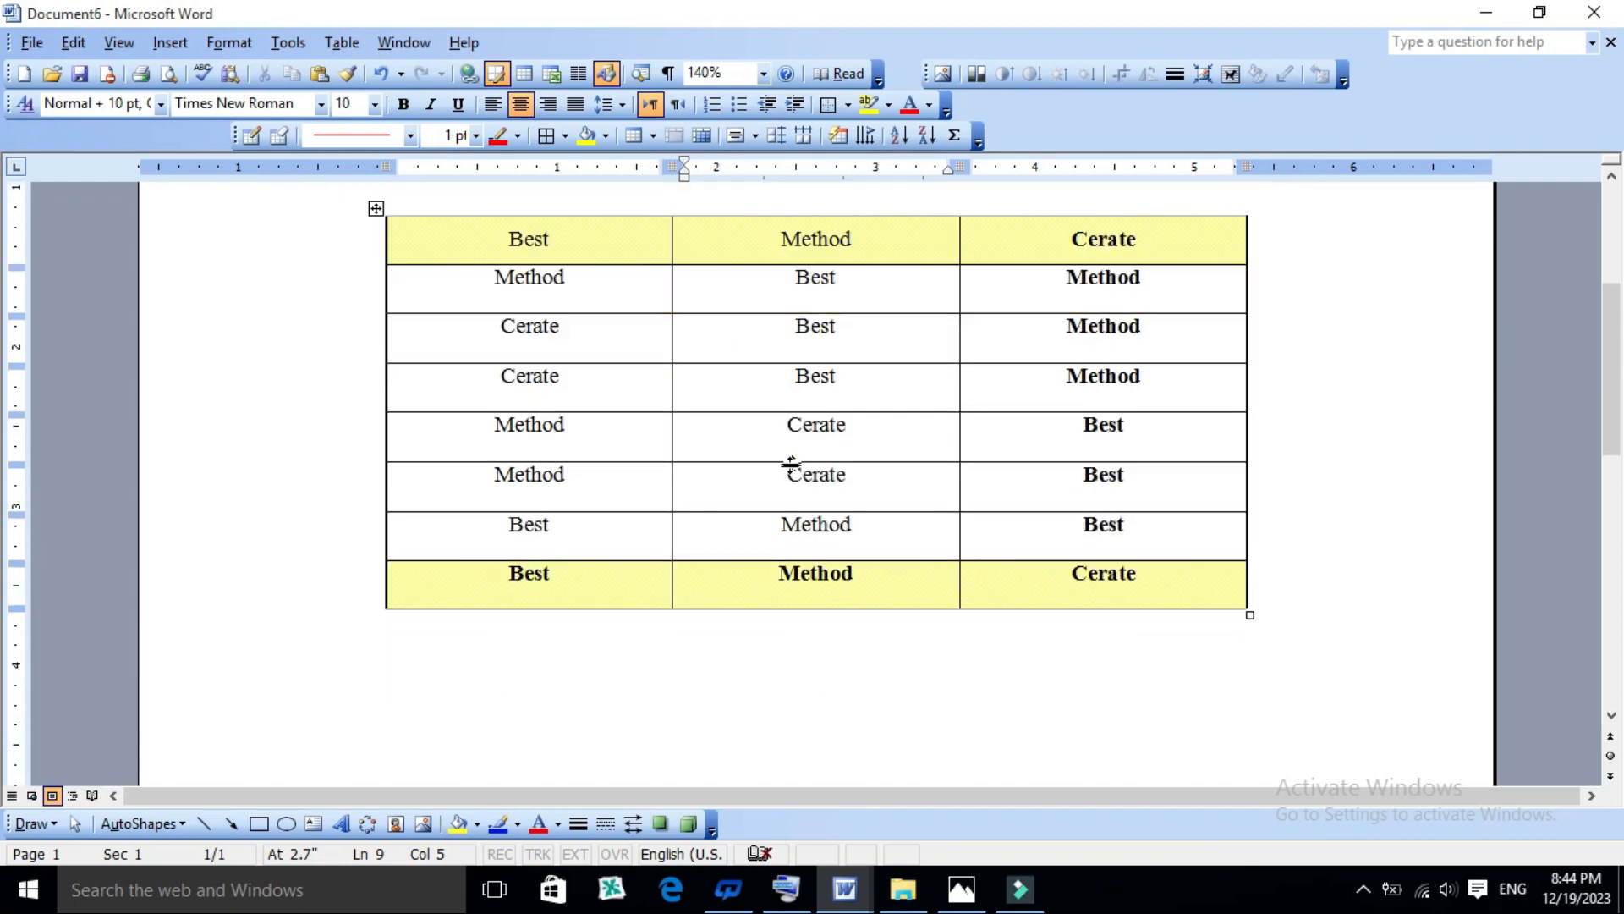
pyautogui.click(1012, 654)
pyautogui.scroll(1, 401, 391)
# - Review the column width and cell vertical alignment options for the table's first cell in Table Properties, leaving without applying changes
pyautogui.click(581, 318)
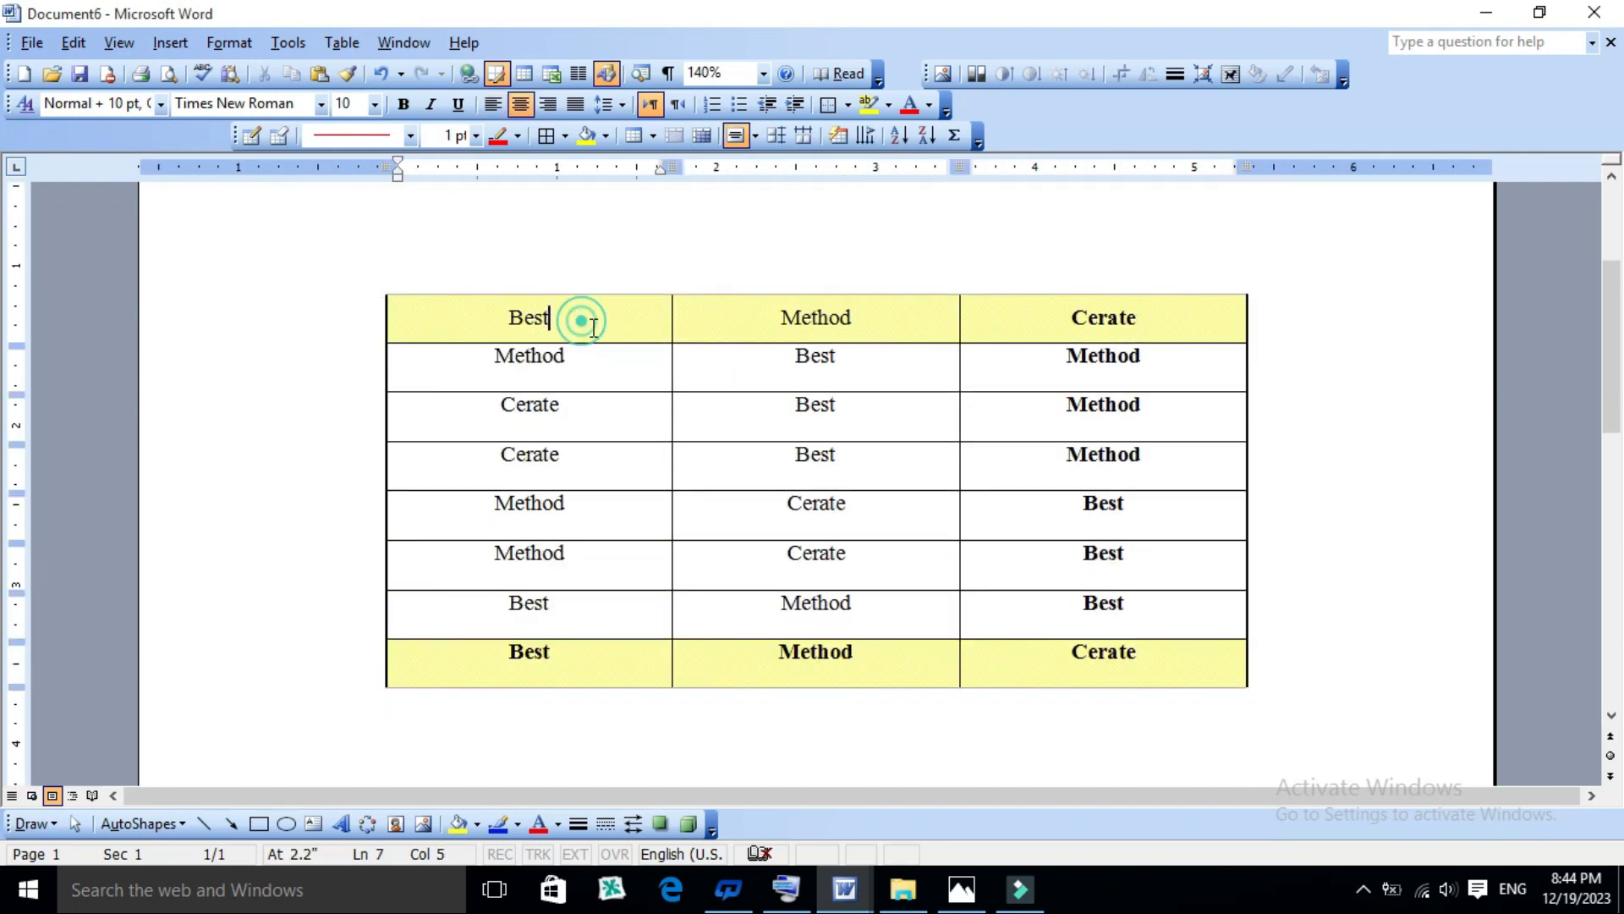
pyautogui.click(342, 43)
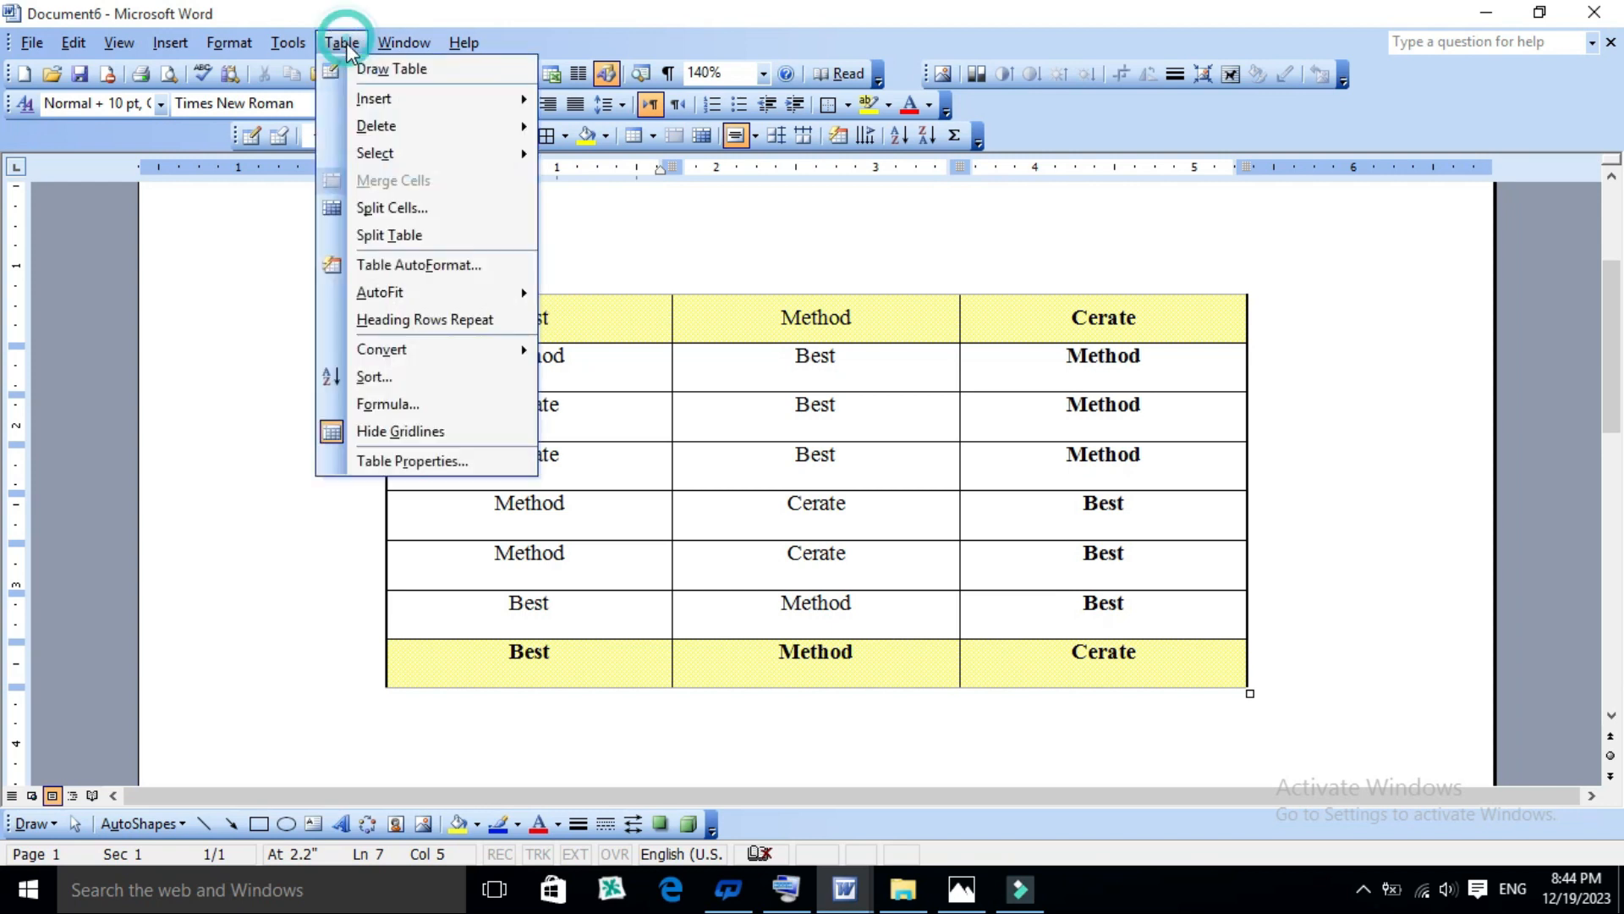
pyautogui.click(418, 461)
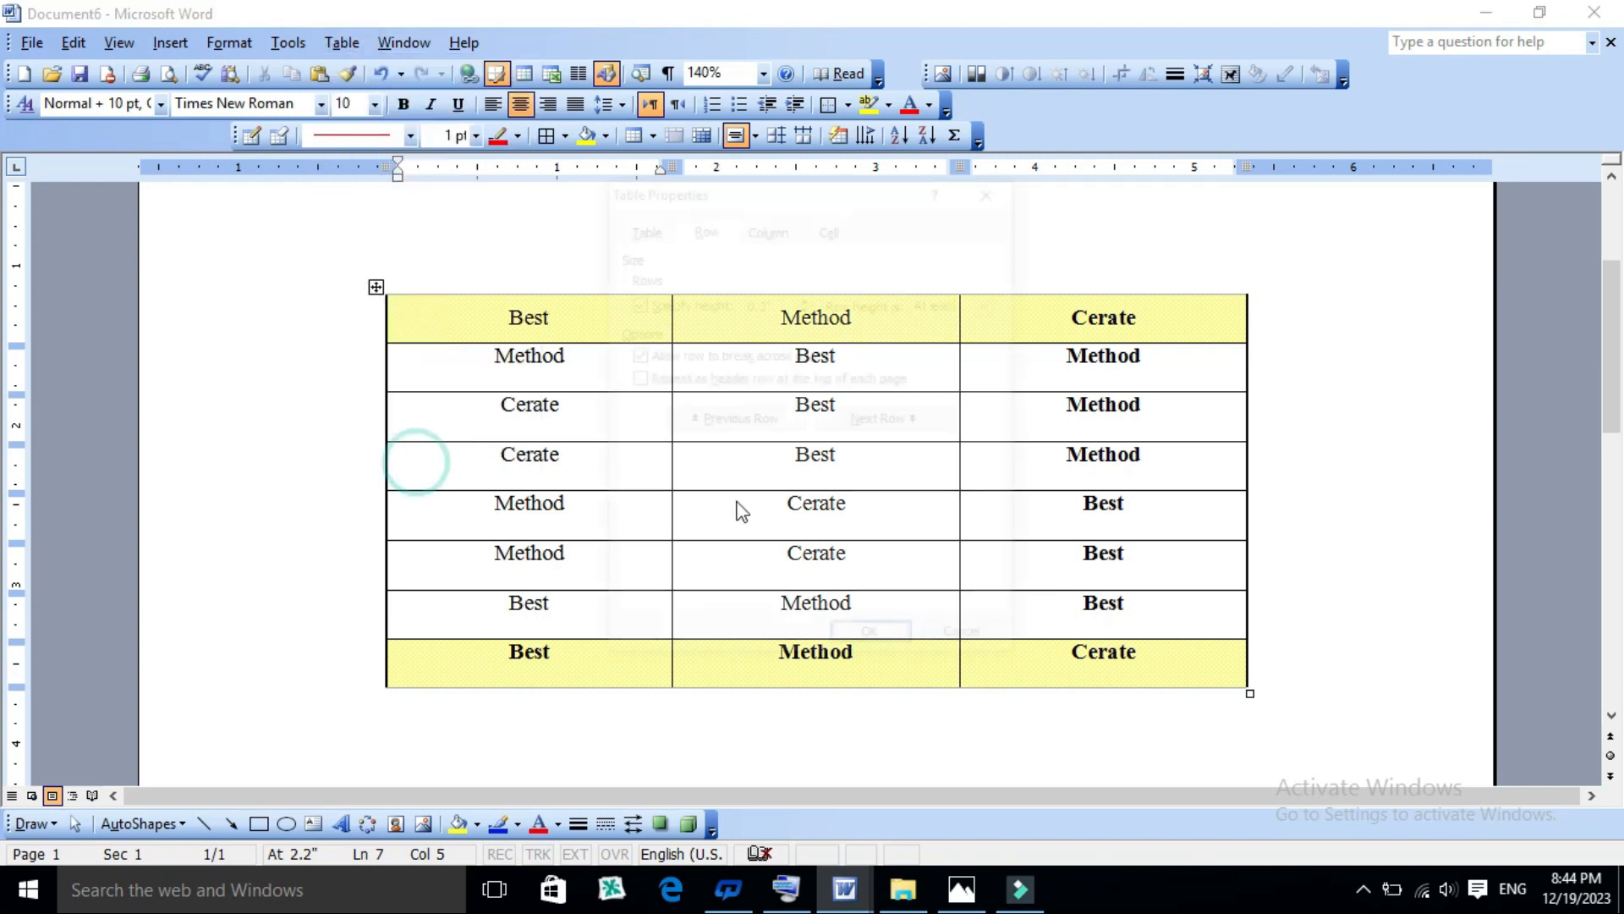
pyautogui.click(761, 230)
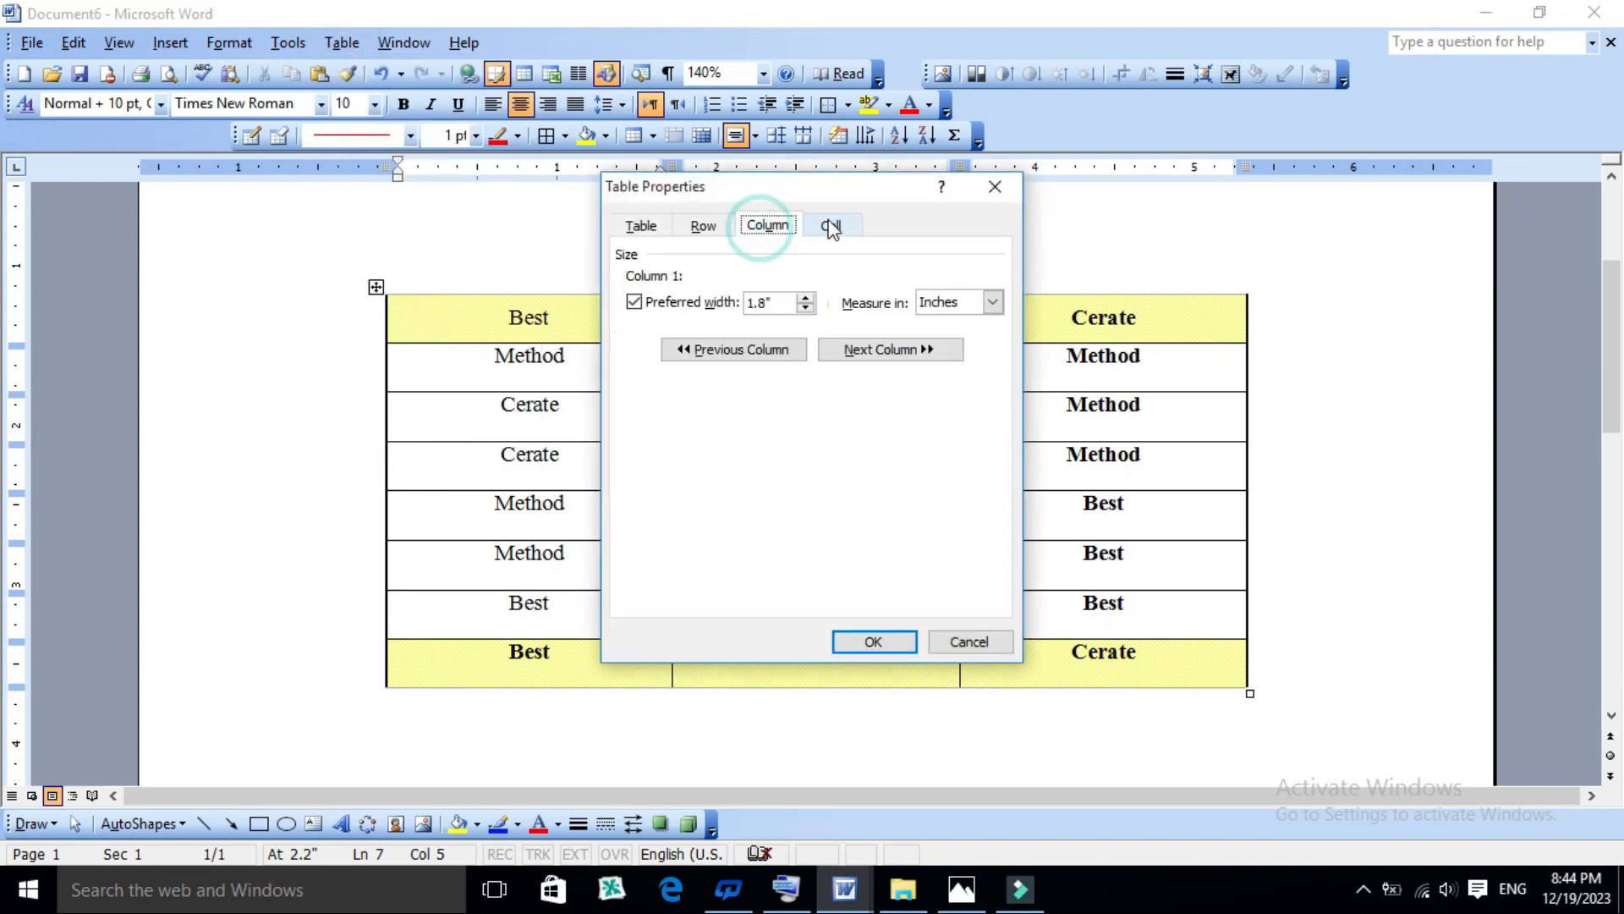
pyautogui.click(838, 223)
pyautogui.click(785, 353)
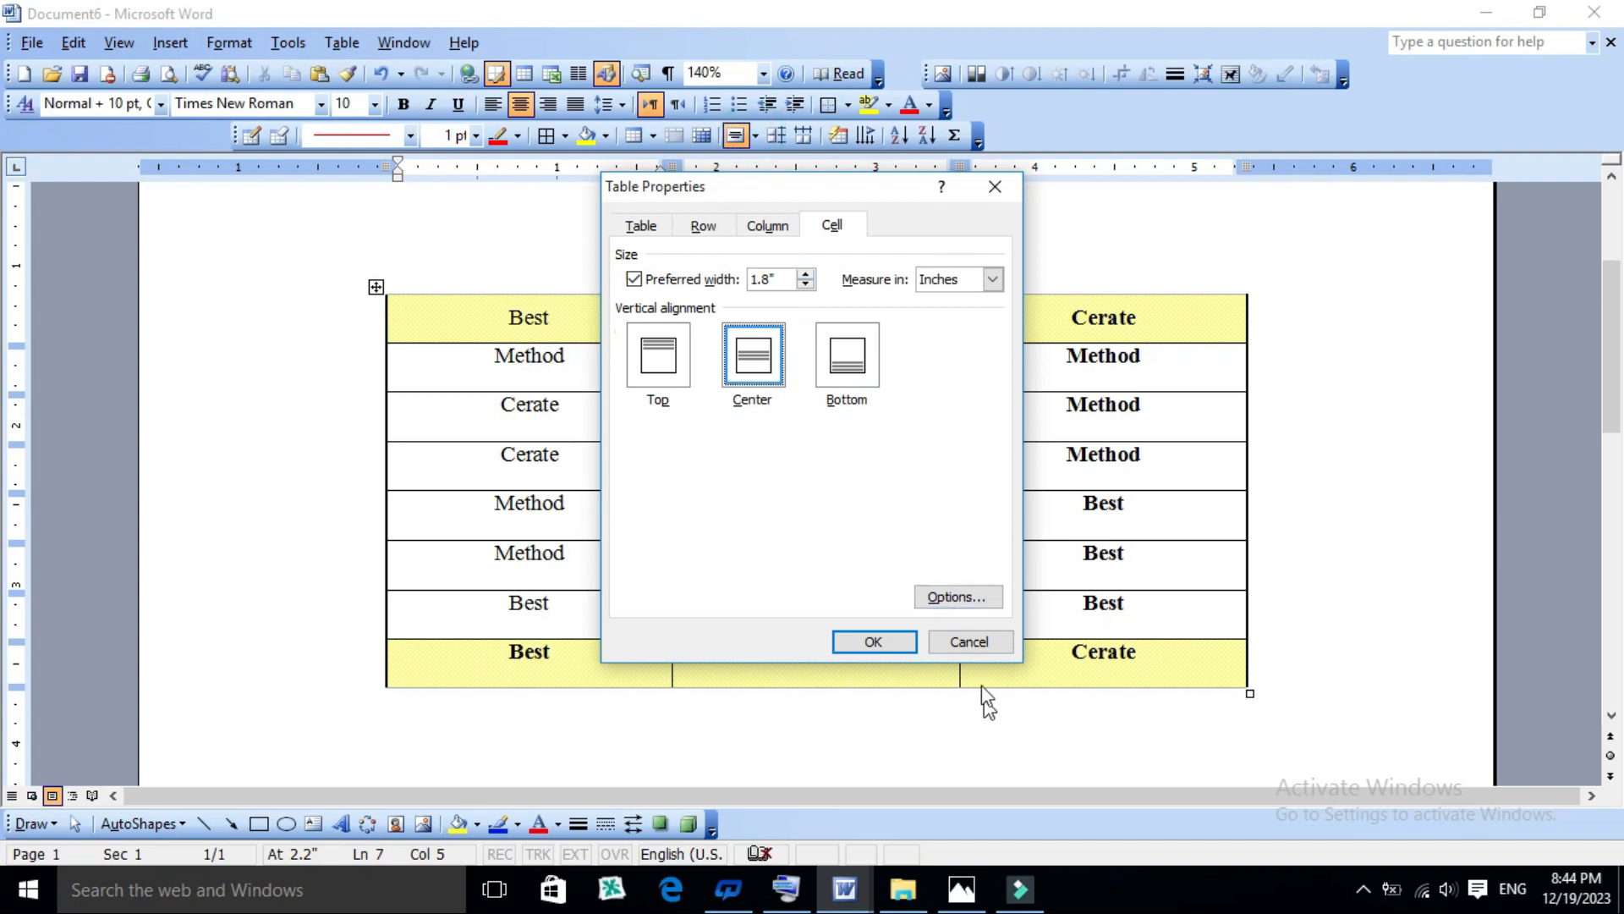
pyautogui.click(956, 641)
# - Align the text of the middle column's cells in rows five to seven to the bottom centre
pyautogui.click(817, 566)
pyautogui.moveTo(749, 503); pyautogui.dragTo(931, 599)
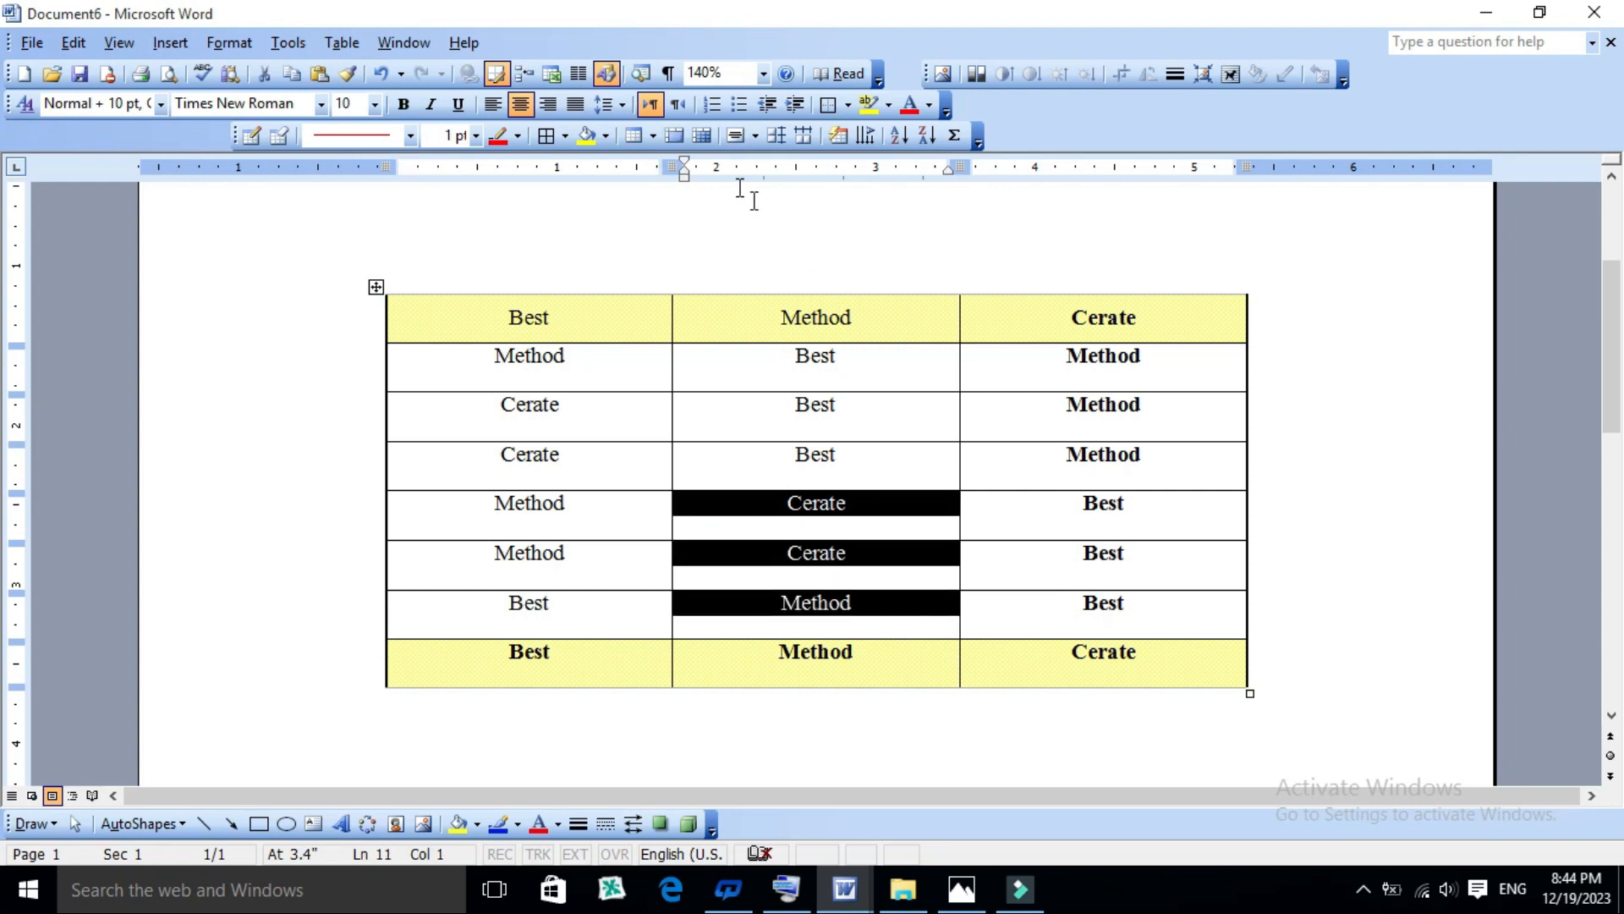
pyautogui.click(755, 136)
pyautogui.click(763, 227)
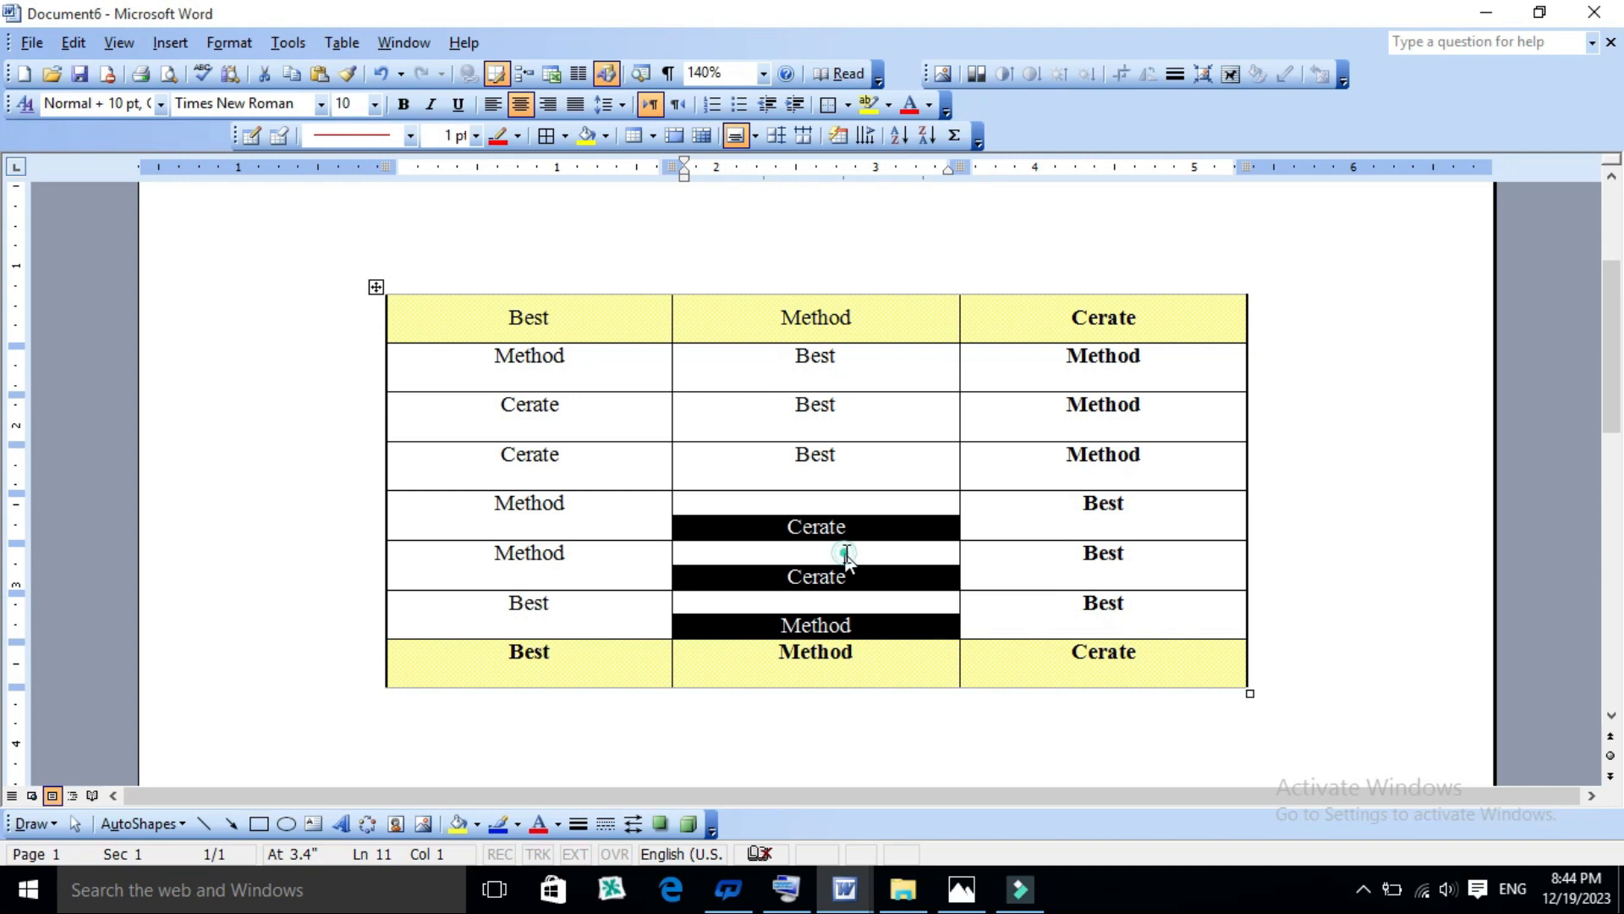
pyautogui.click(845, 551)
pyautogui.click(835, 505)
pyautogui.click(778, 511)
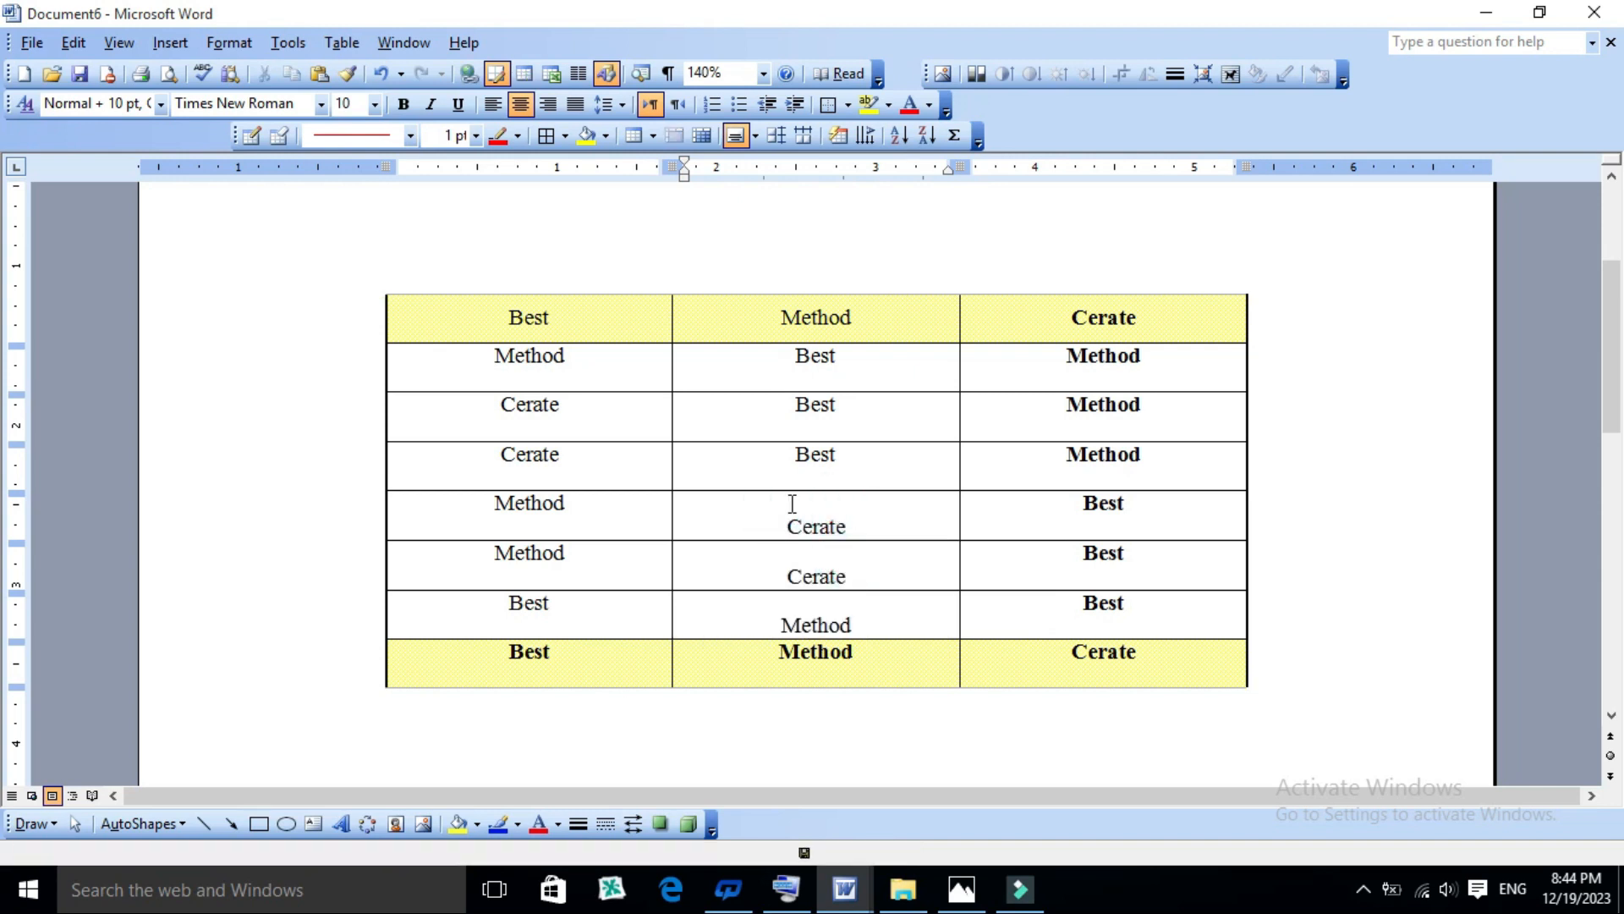
pyautogui.click(939, 455)
pyautogui.scroll(3, 782, 450)
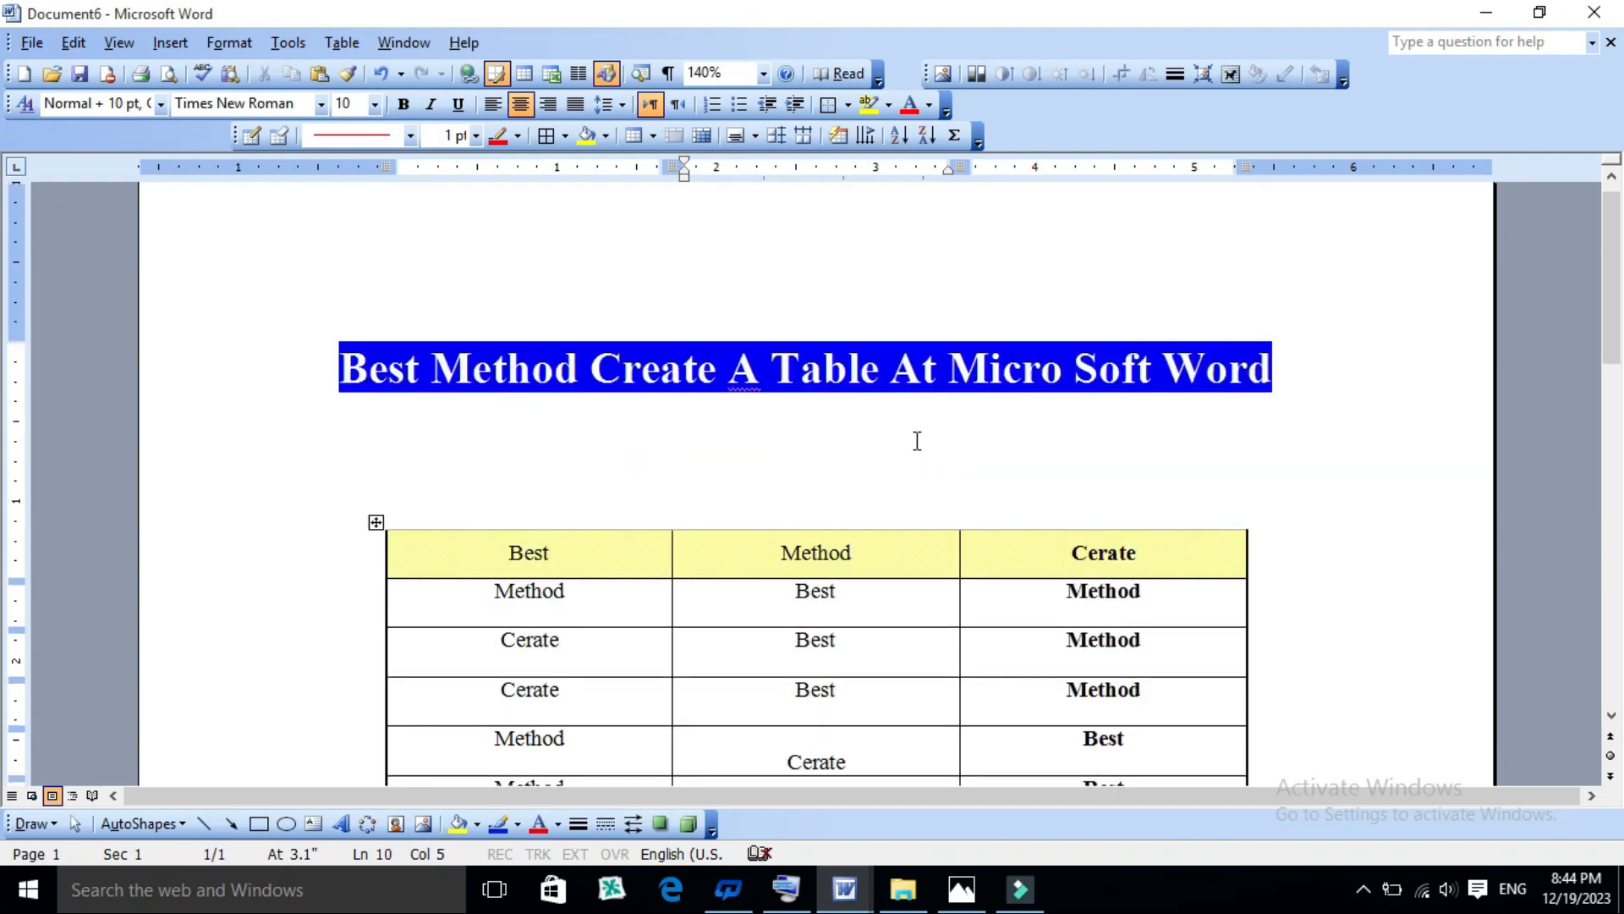